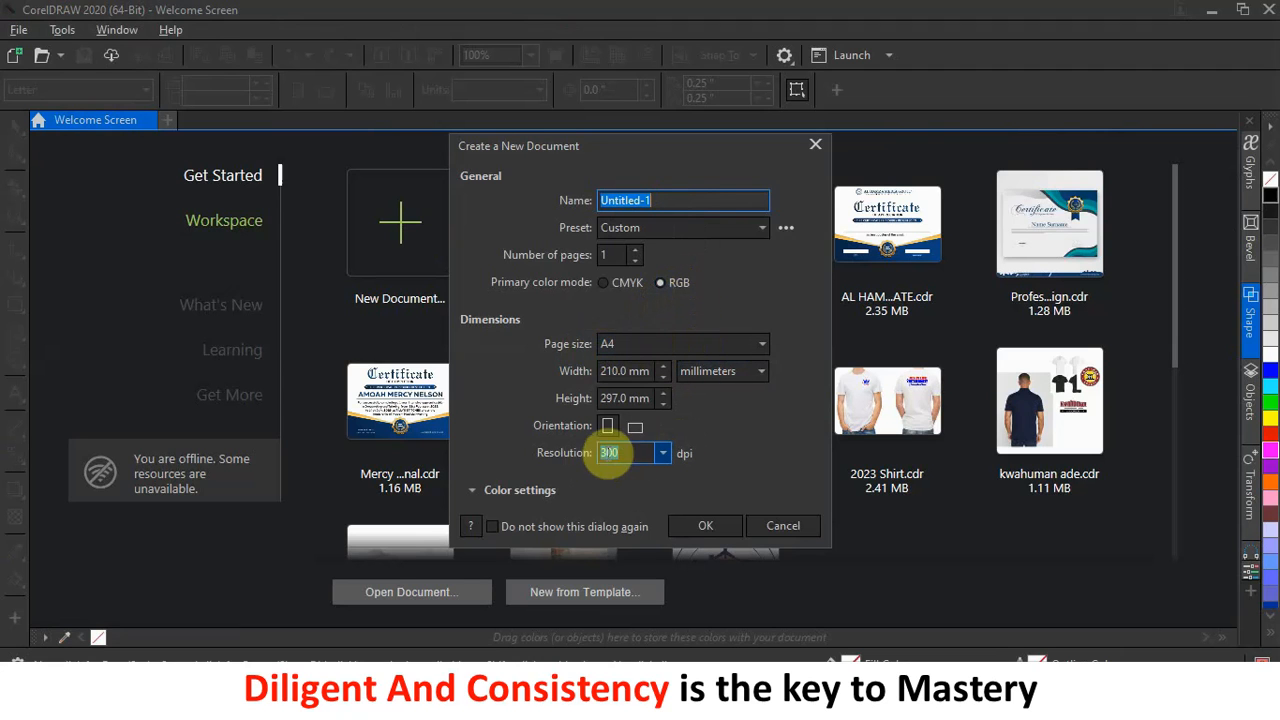
Create a blank A4 portrait document at 300 dpi, then bring up the flyer image folder.
left_click(705, 526)
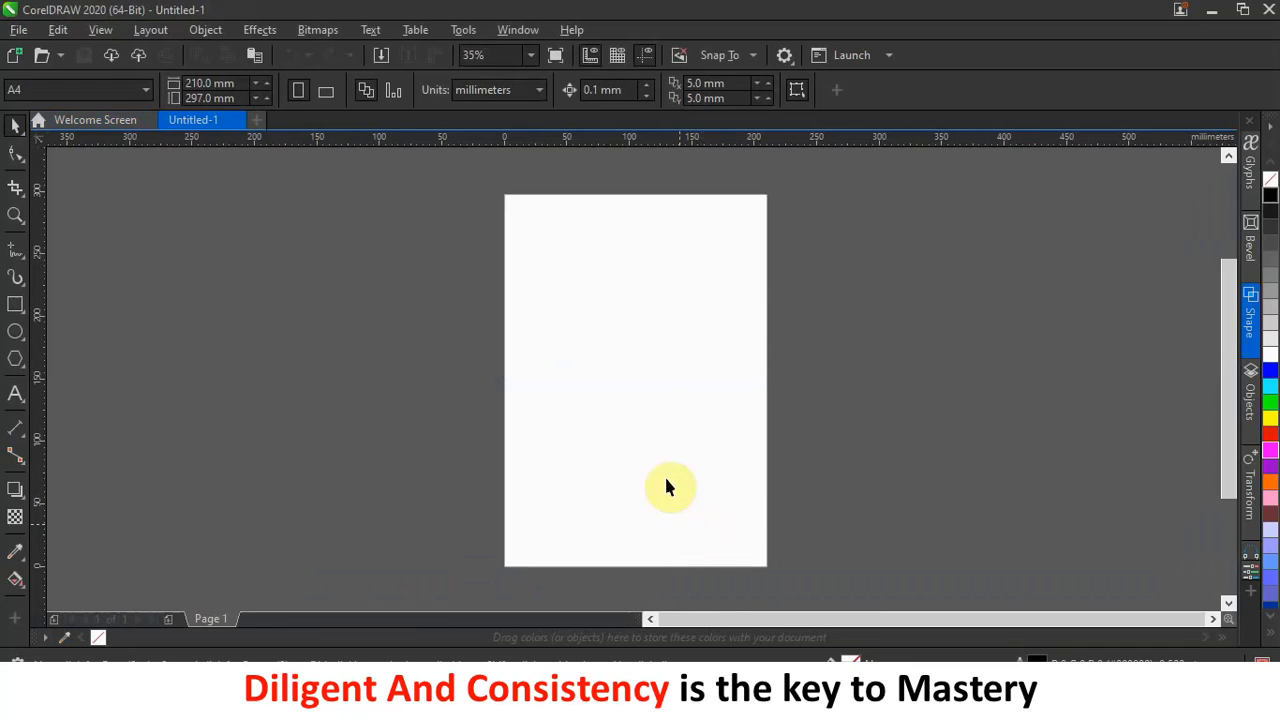
left_click(608, 703)
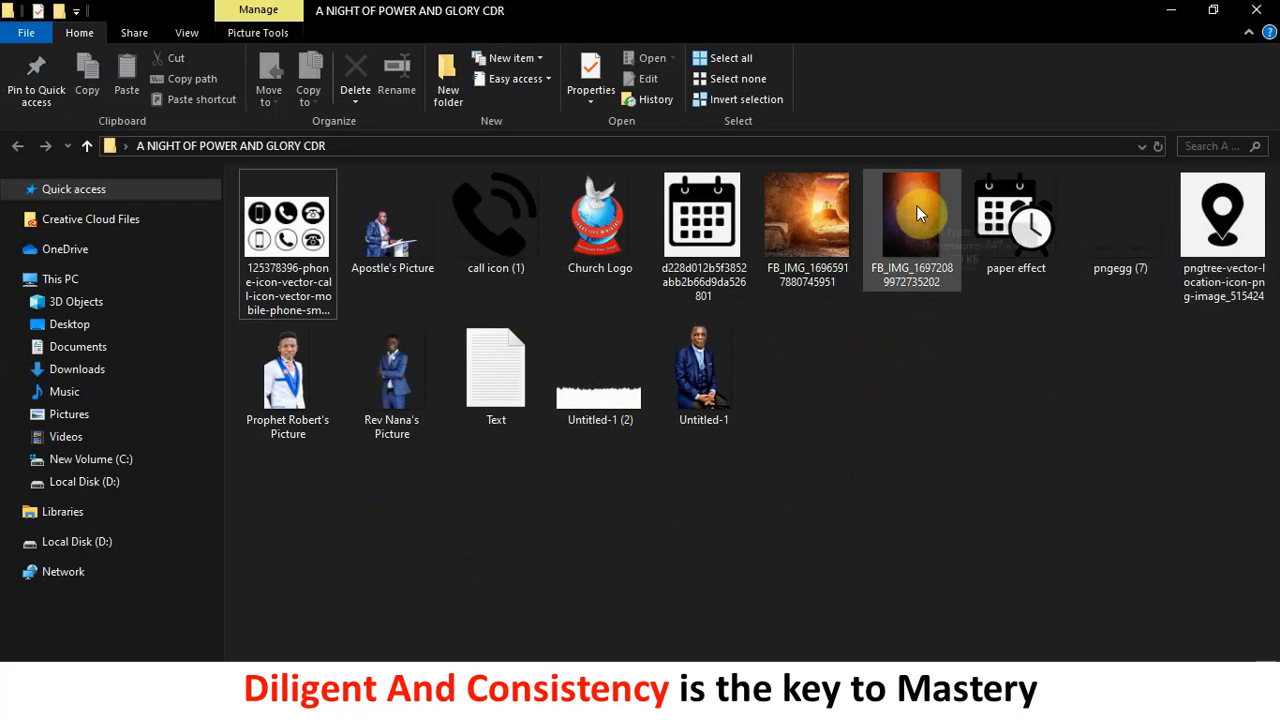
left_click_drag(912, 217, 891, 310)
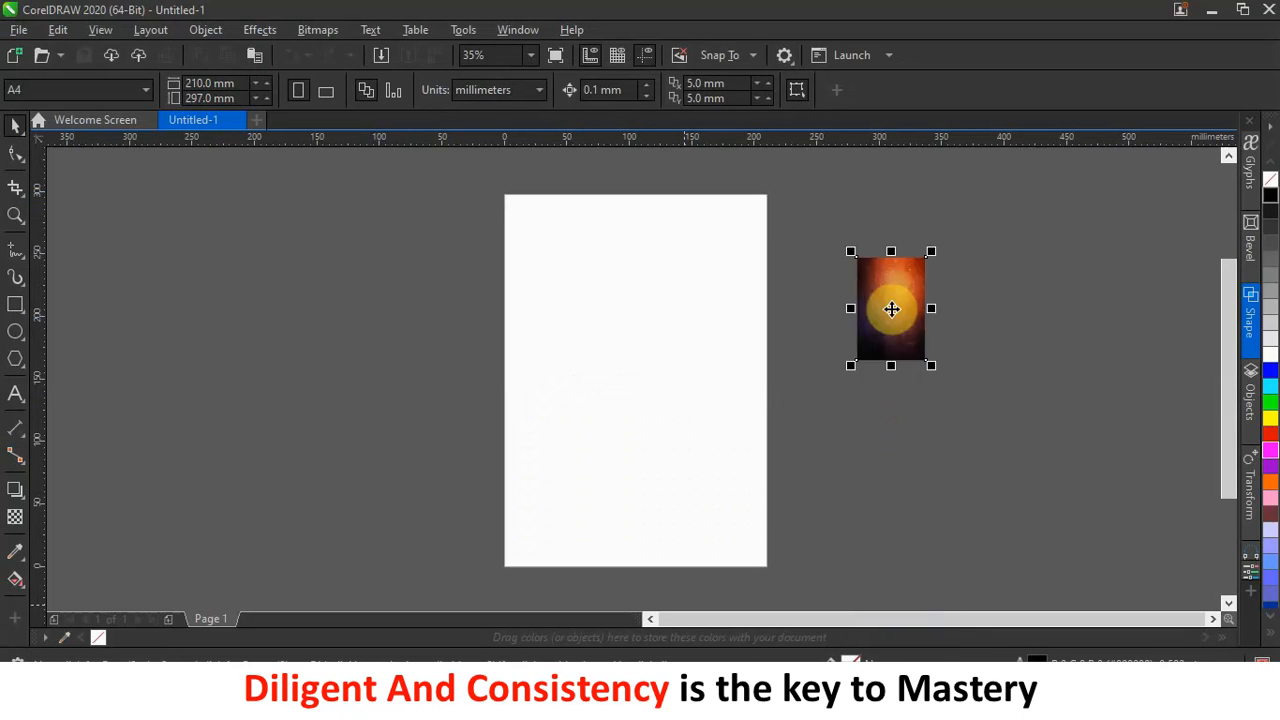
Create a page-sized 210 × 297 mm rectangle and move it beside the page.
left_click(737, 354)
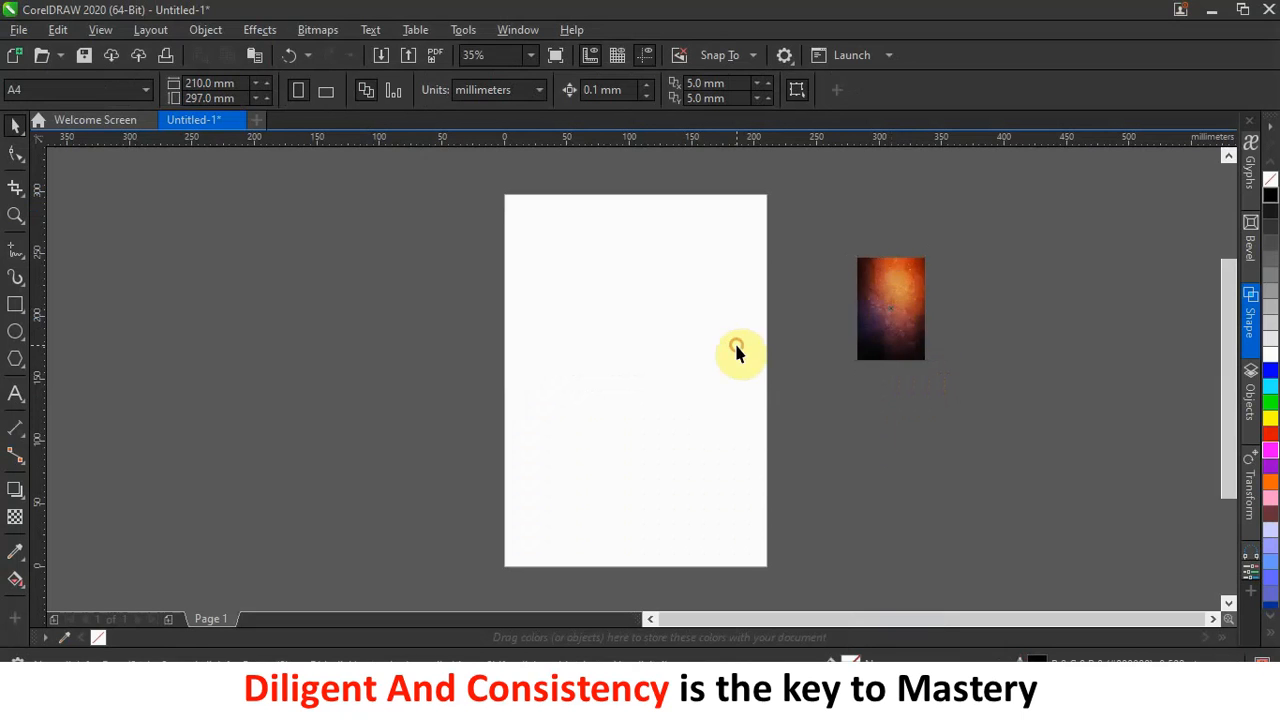
left_click(642, 291)
left_click(684, 313)
left_click(621, 313)
left_click(674, 349)
left_click_drag(622, 359, 562, 368)
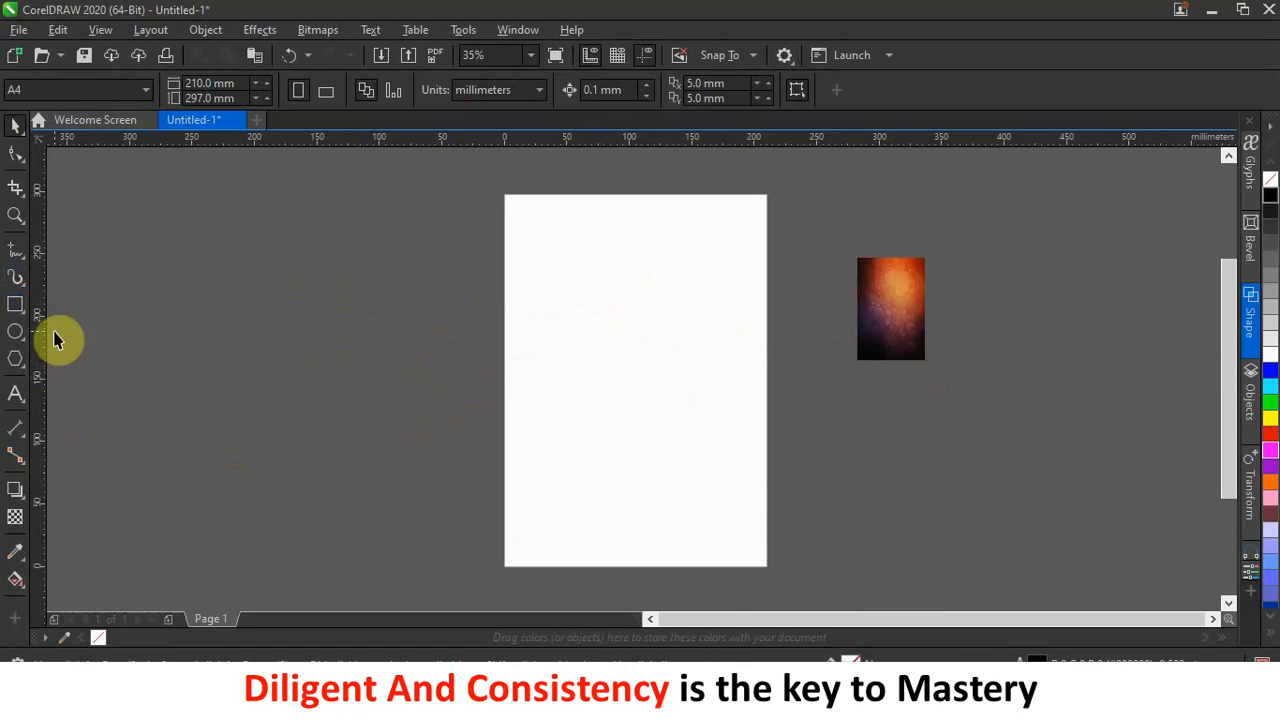
double_click(16, 306)
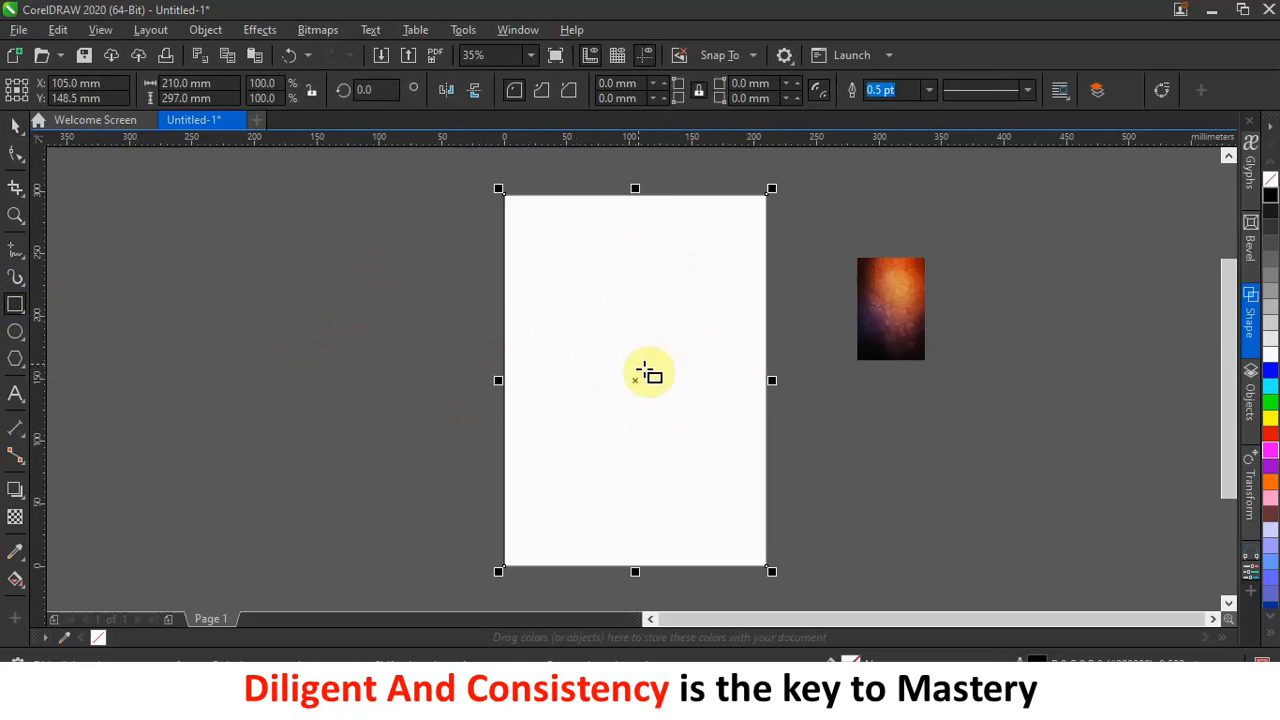
left_click(12, 128)
left_click_drag(637, 337, 455, 411)
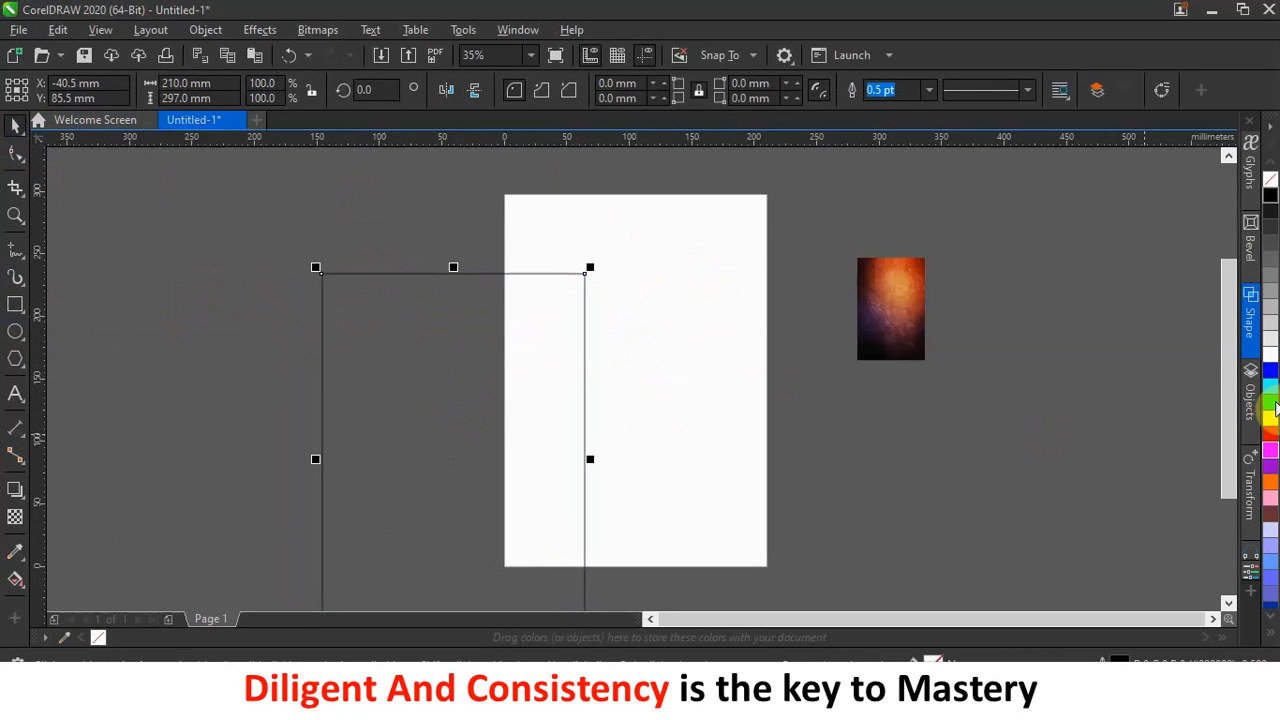
Fill the rectangle white, centre it on the page, and remove its outline.
left_click(1270, 356)
left_click_drag(509, 349, 484, 267)
scroll(314, 366, "up", 10)
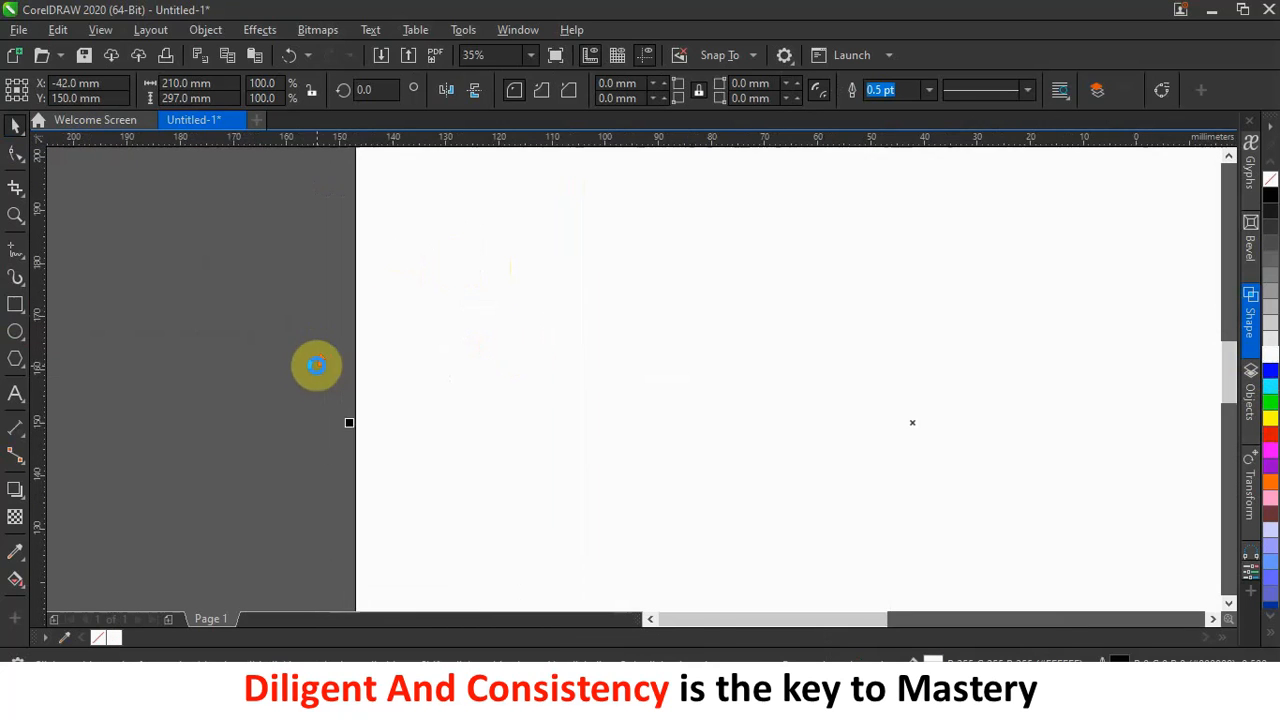
scroll(563, 428, "down", 8)
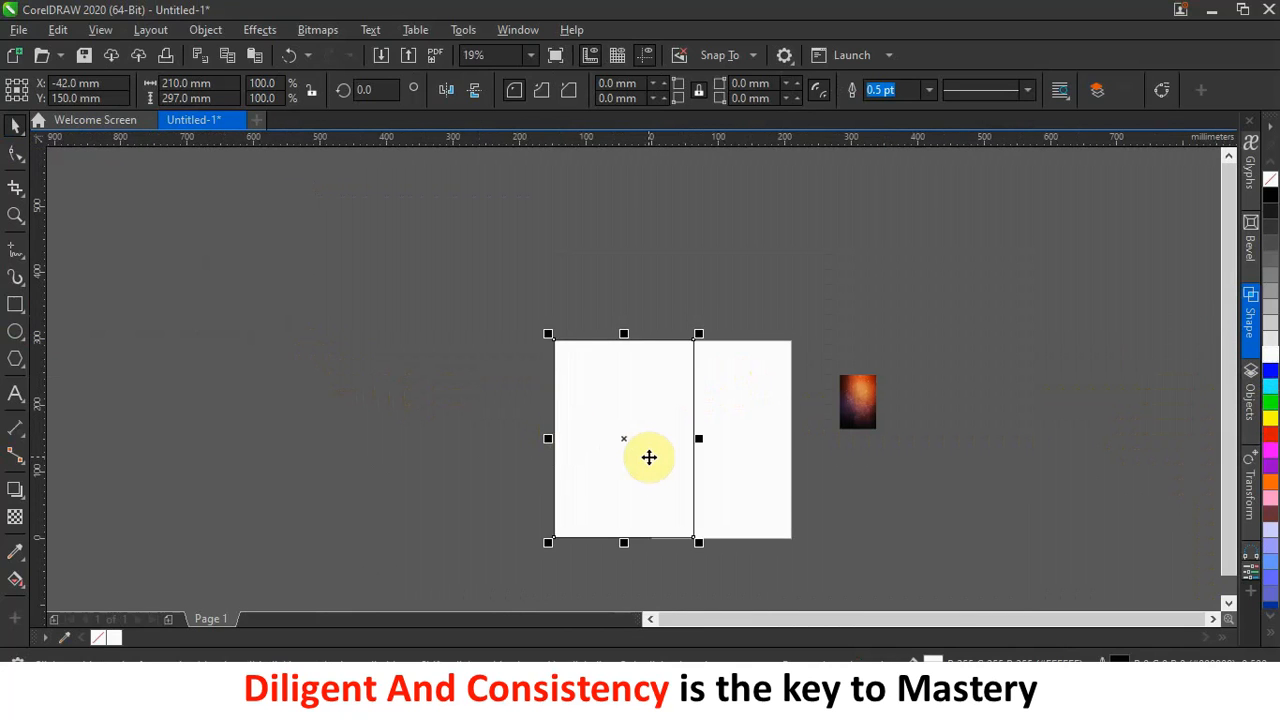
key("p")
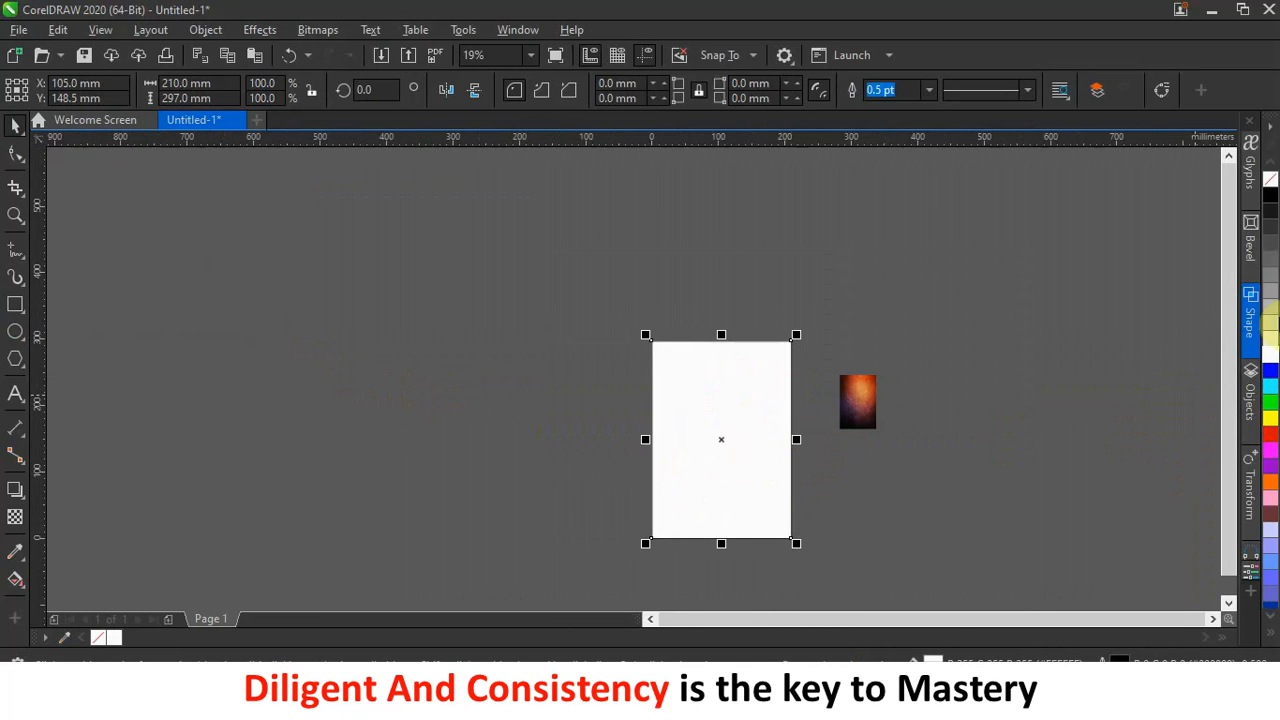
right_click(1270, 178)
left_click(495, 375)
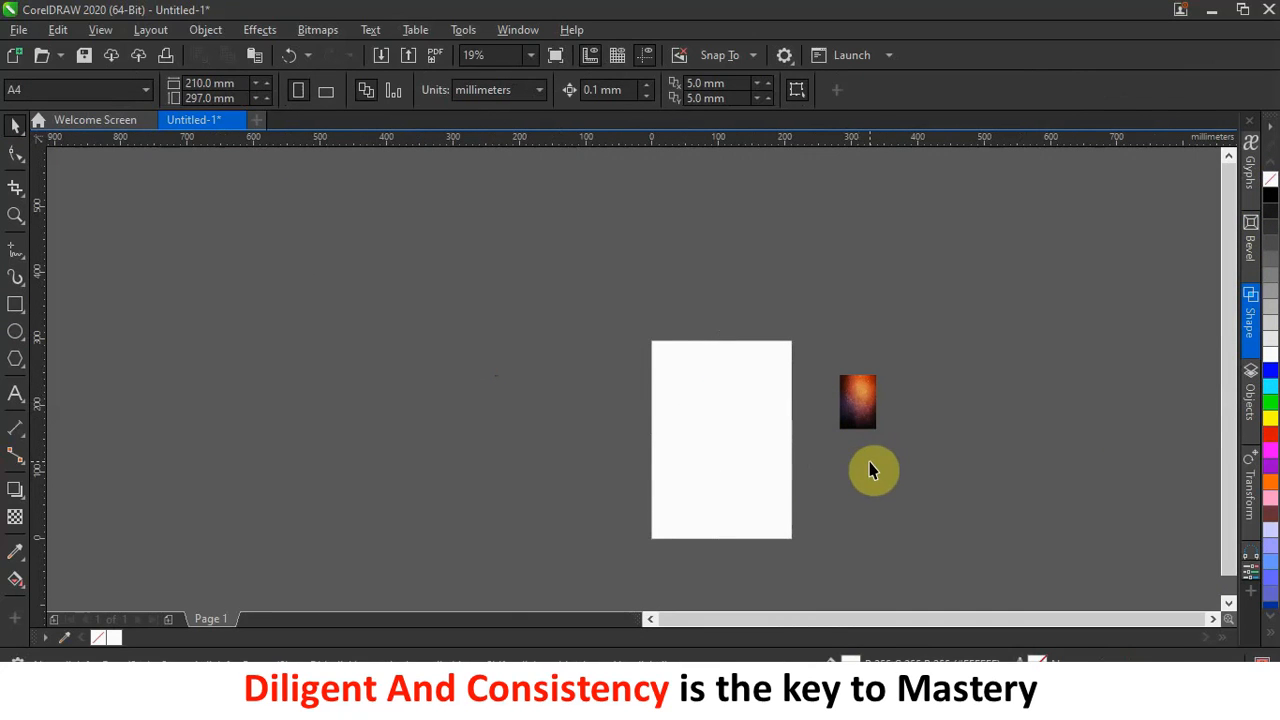
Scale the background photo to about 195.8 × 293.6 mm and mirror it horizontally.
left_click(862, 420)
left_click_drag(880, 432, 1006, 583)
left_click_drag(898, 512, 909, 487)
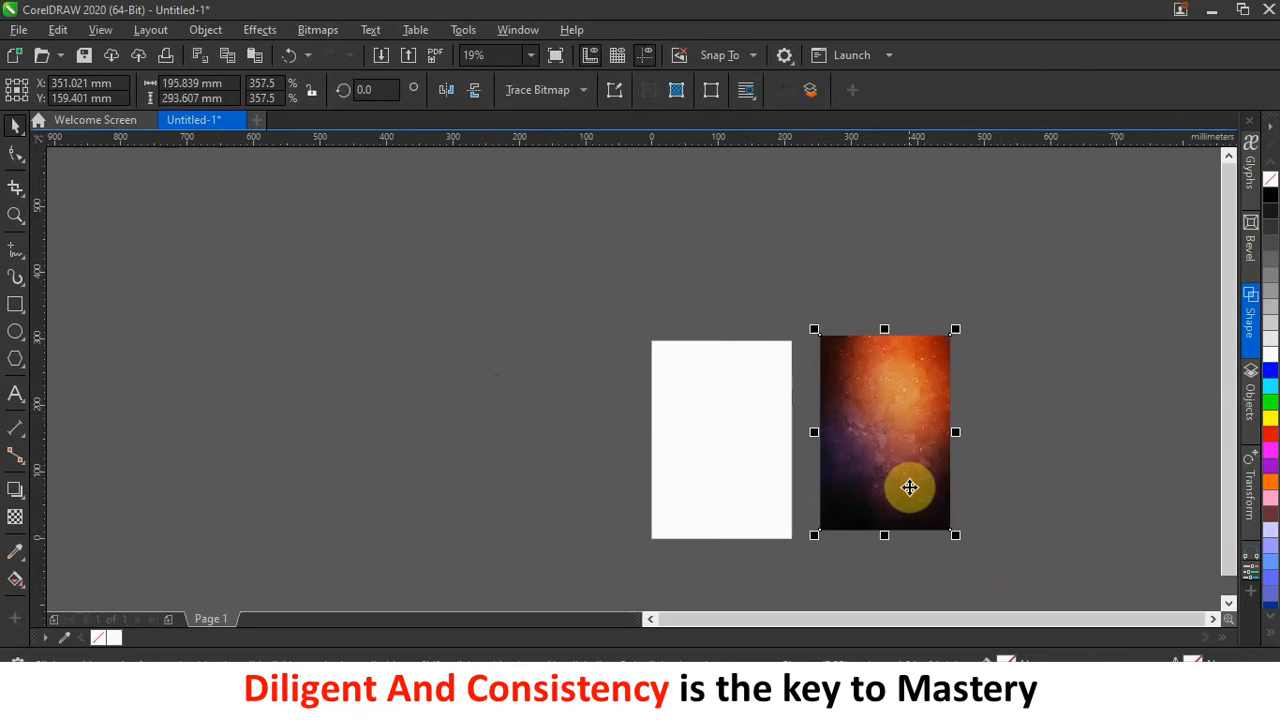
left_click(448, 96)
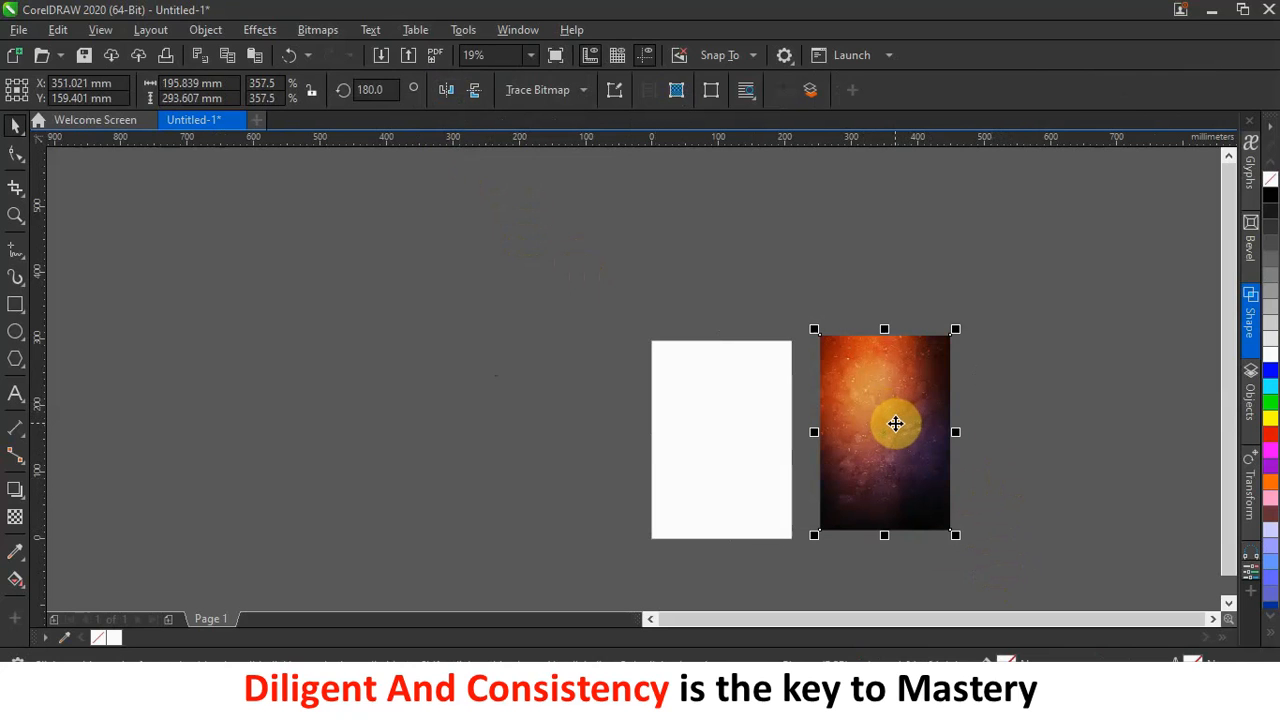
left_click(271, 31)
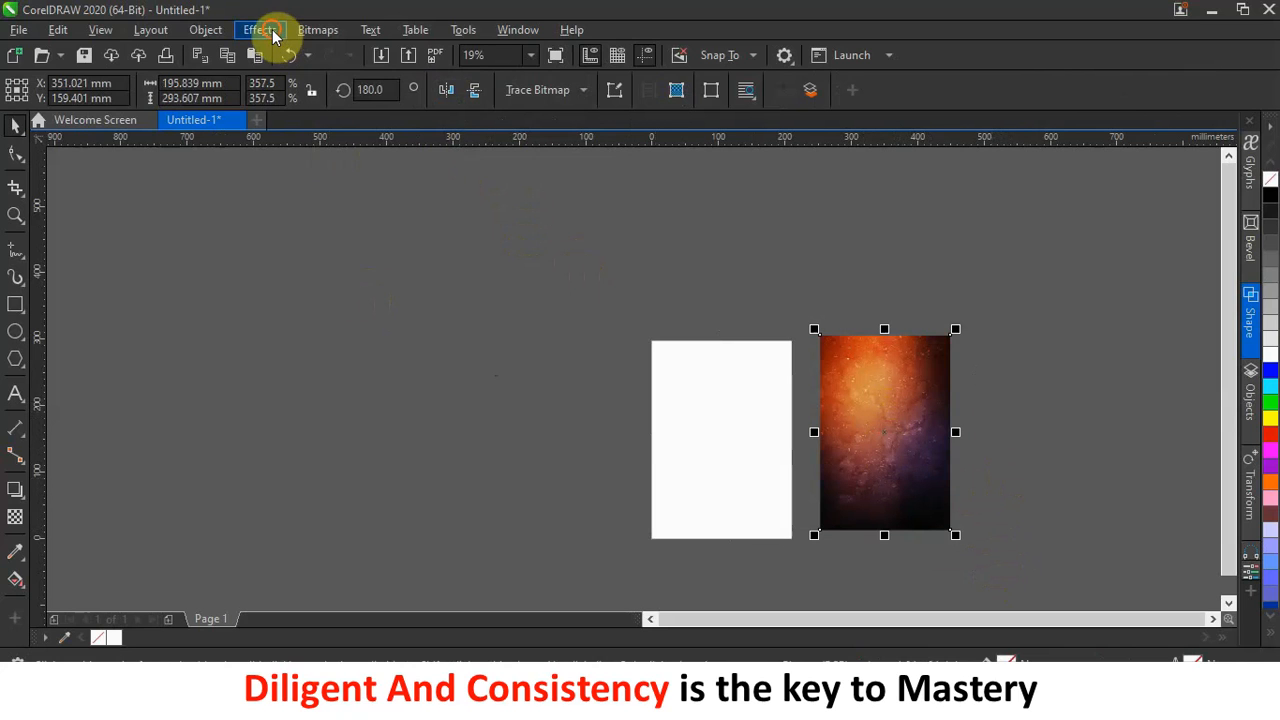
Apply a 10-pixel Gaussian Blur to the background photo and move it onto the page.
mouse_move(320, 144)
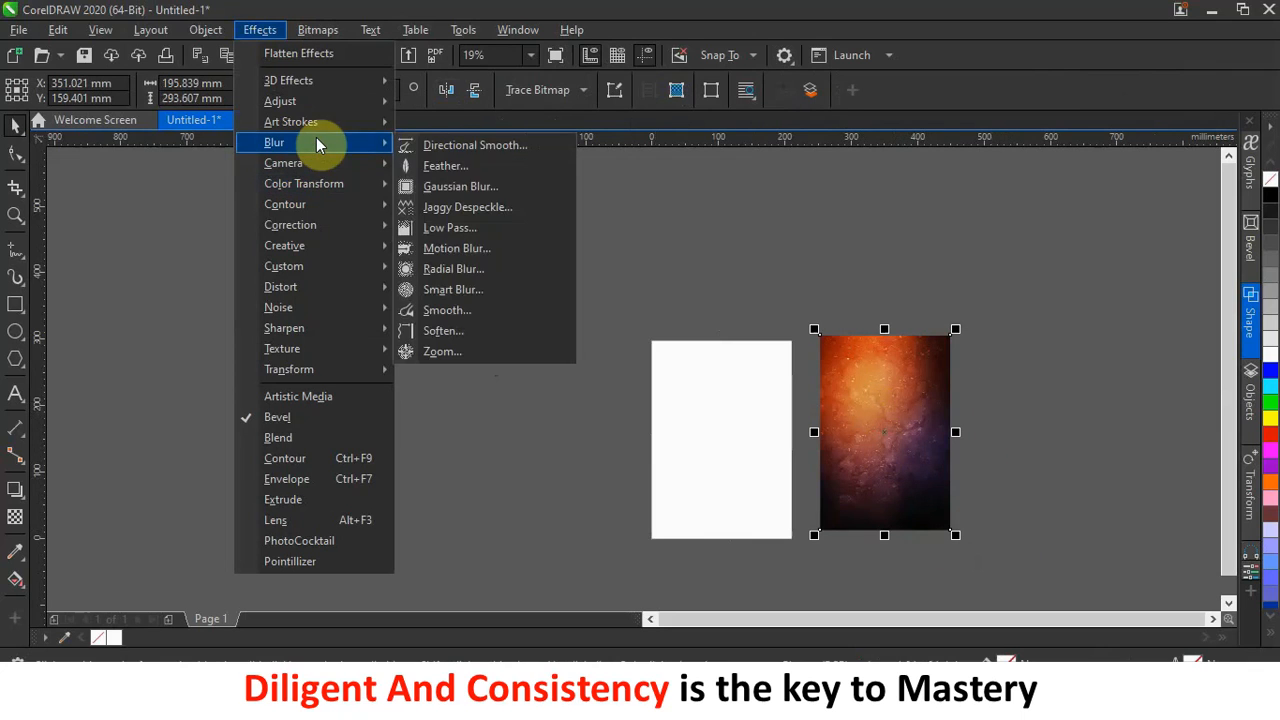
left_click(499, 190)
left_click_drag(757, 293, 488, 253)
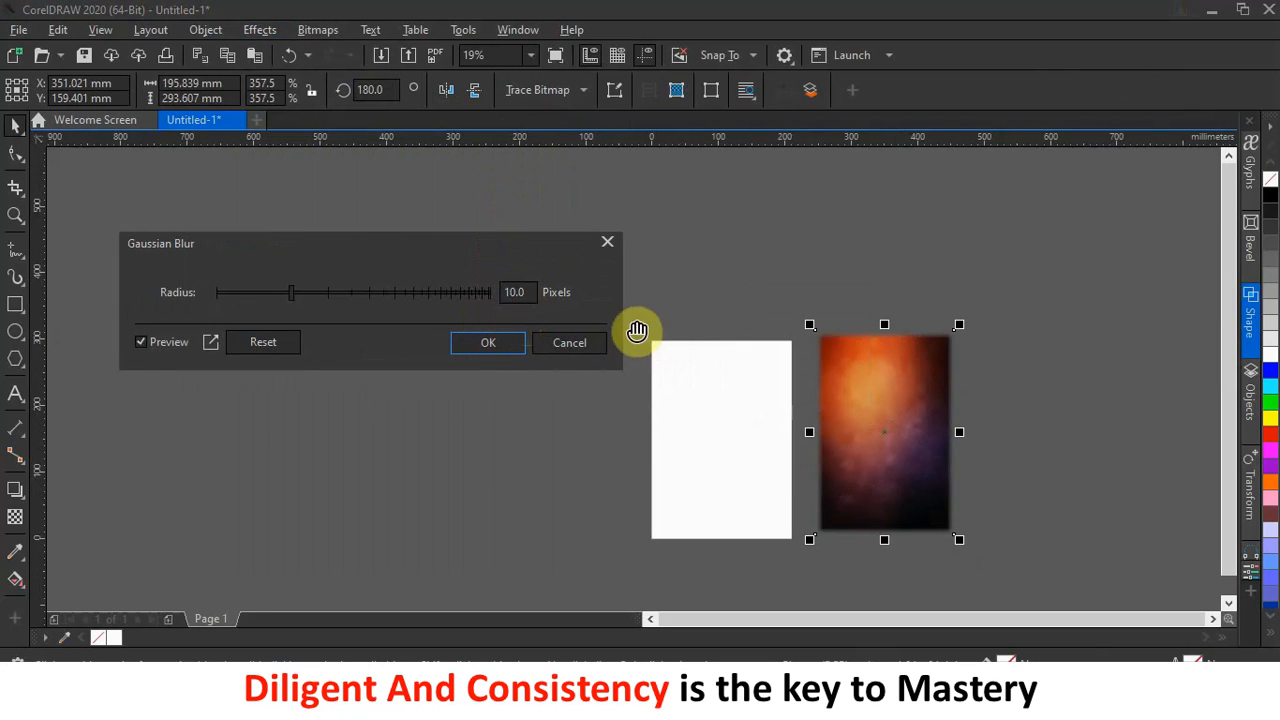
left_click(488, 344)
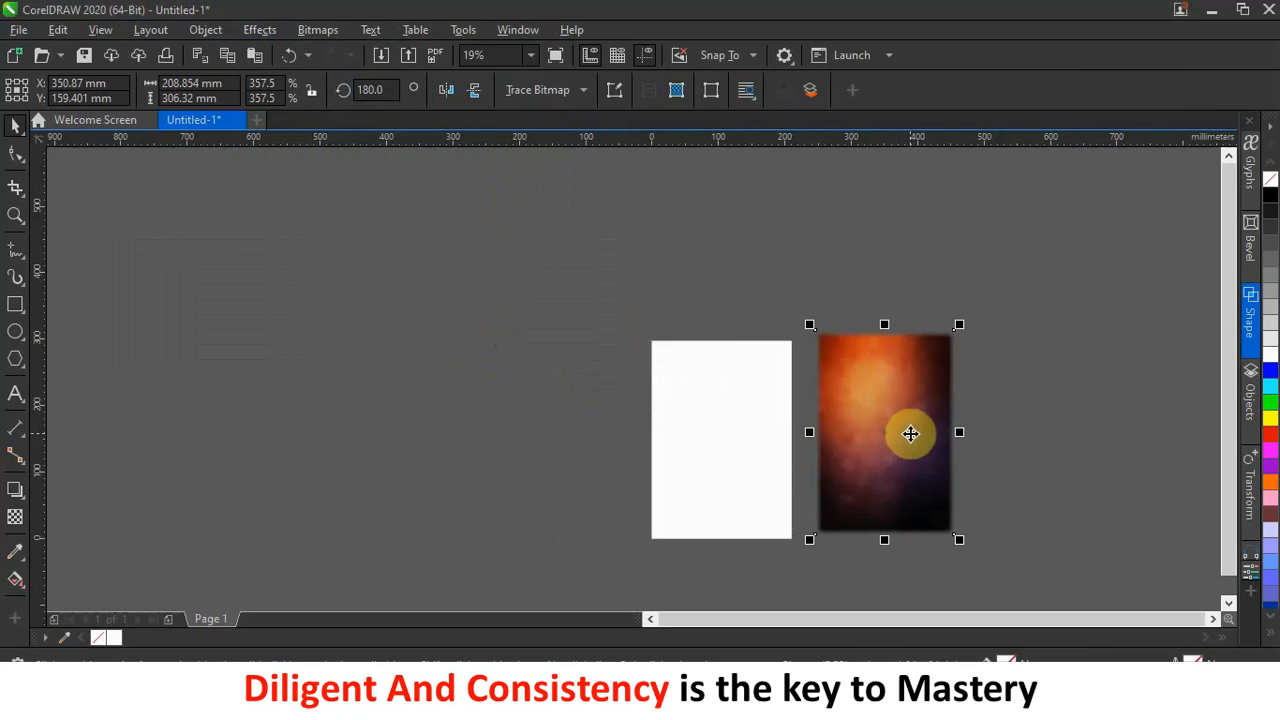
left_click_drag(910, 433, 750, 445)
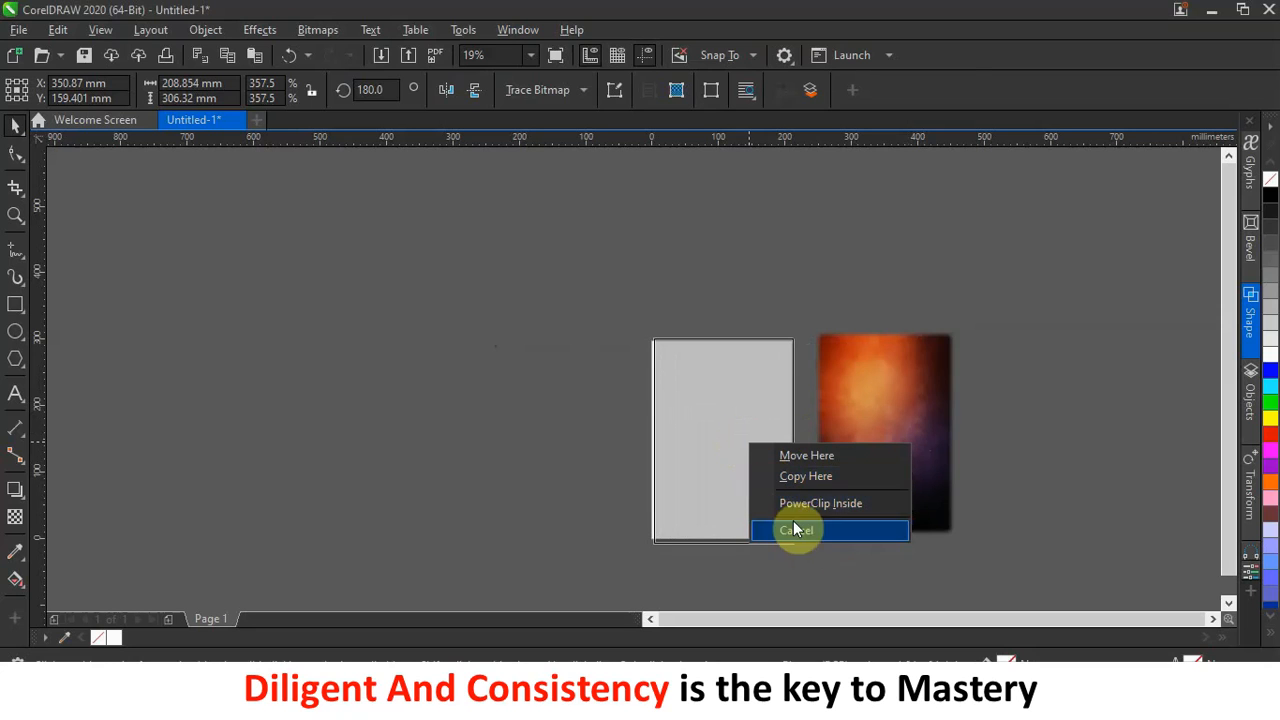
PowerClip the blurred photo into the white rectangle and enlarge it to 246.8 × 362.0 mm.
left_click(841, 504)
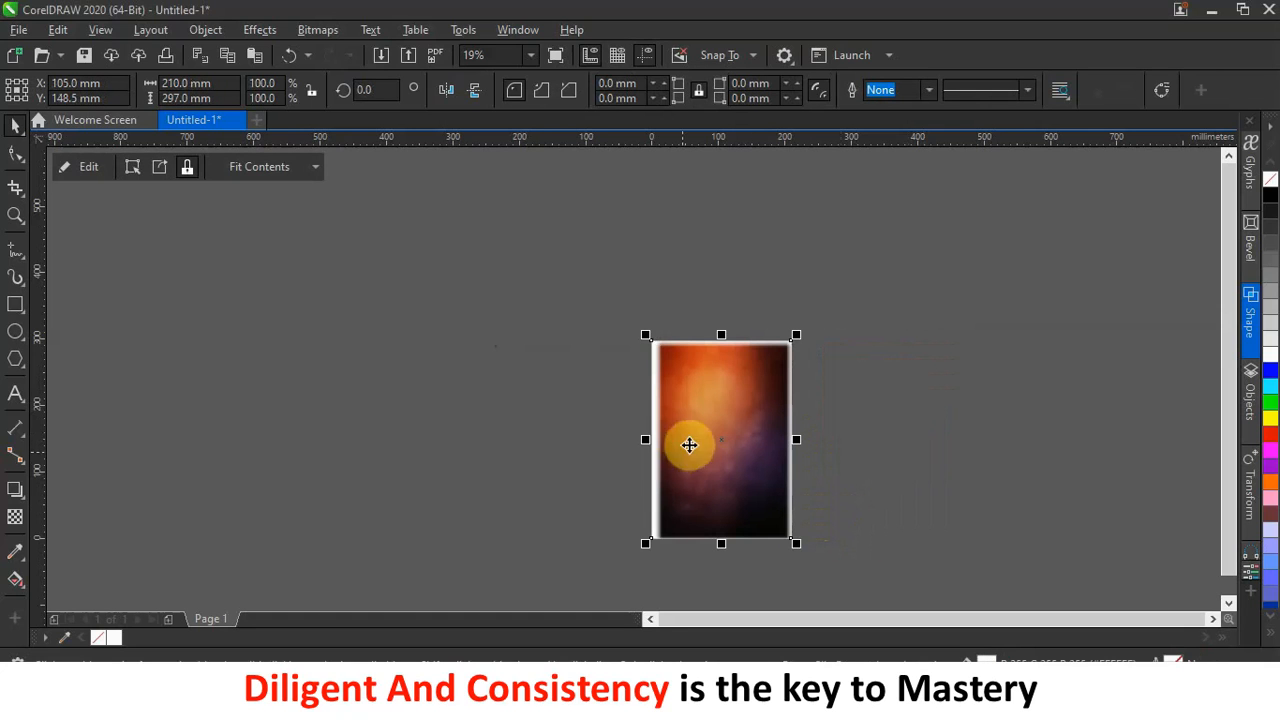
left_click(744, 431, "ctrl")
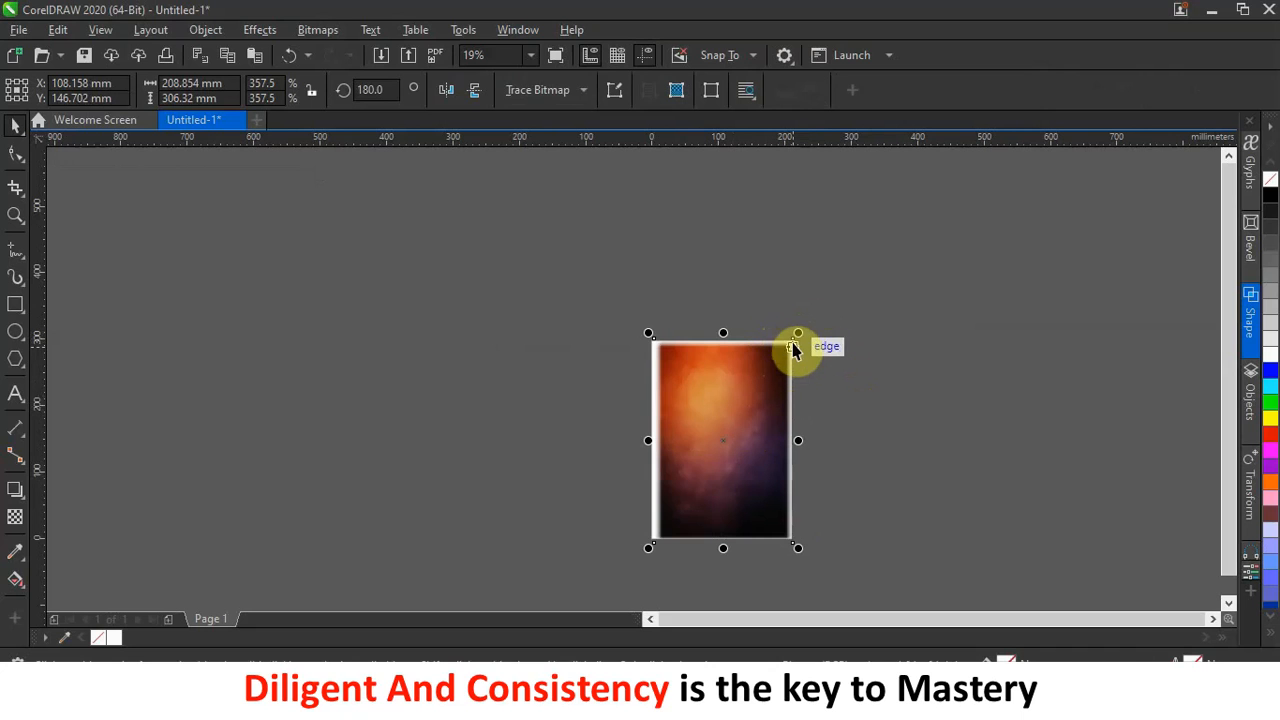
left_click_drag(798, 335, 823, 297)
left_click_drag(760, 409, 748, 413)
left_click(748, 413)
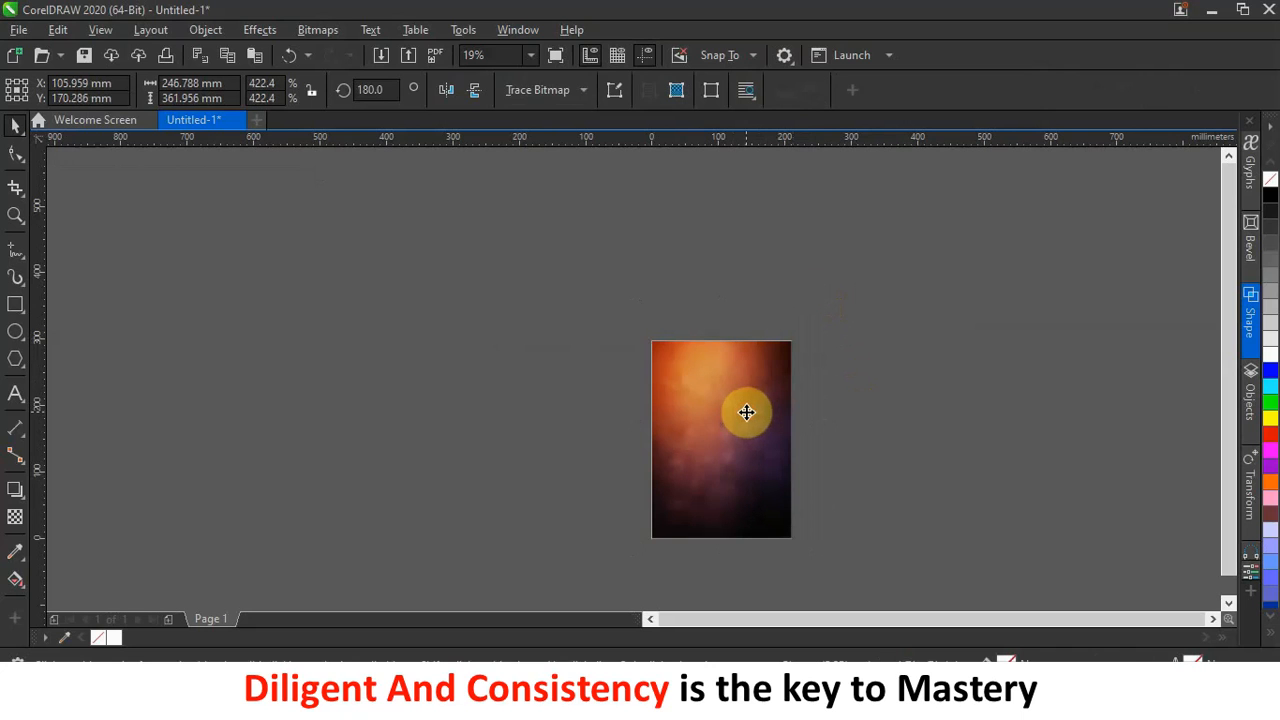
left_click(866, 423)
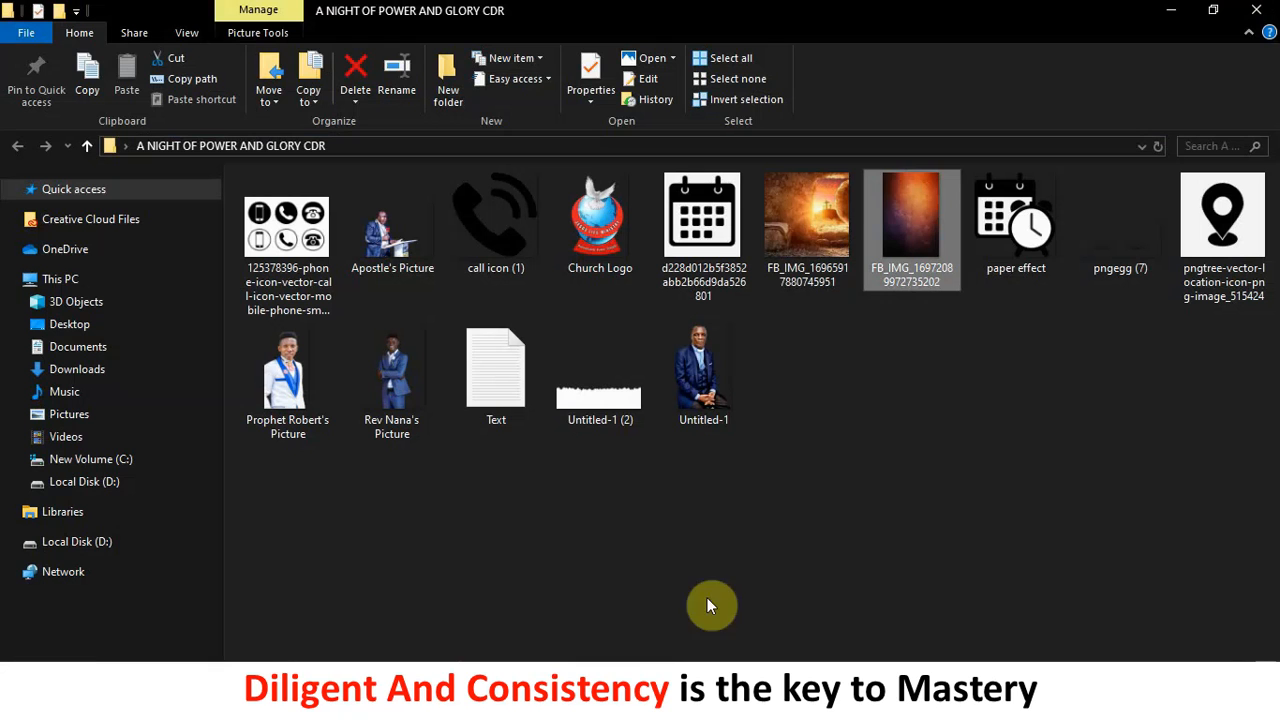
left_click_drag(815, 215, 1014, 378)
left_click_drag(966, 481, 916, 410)
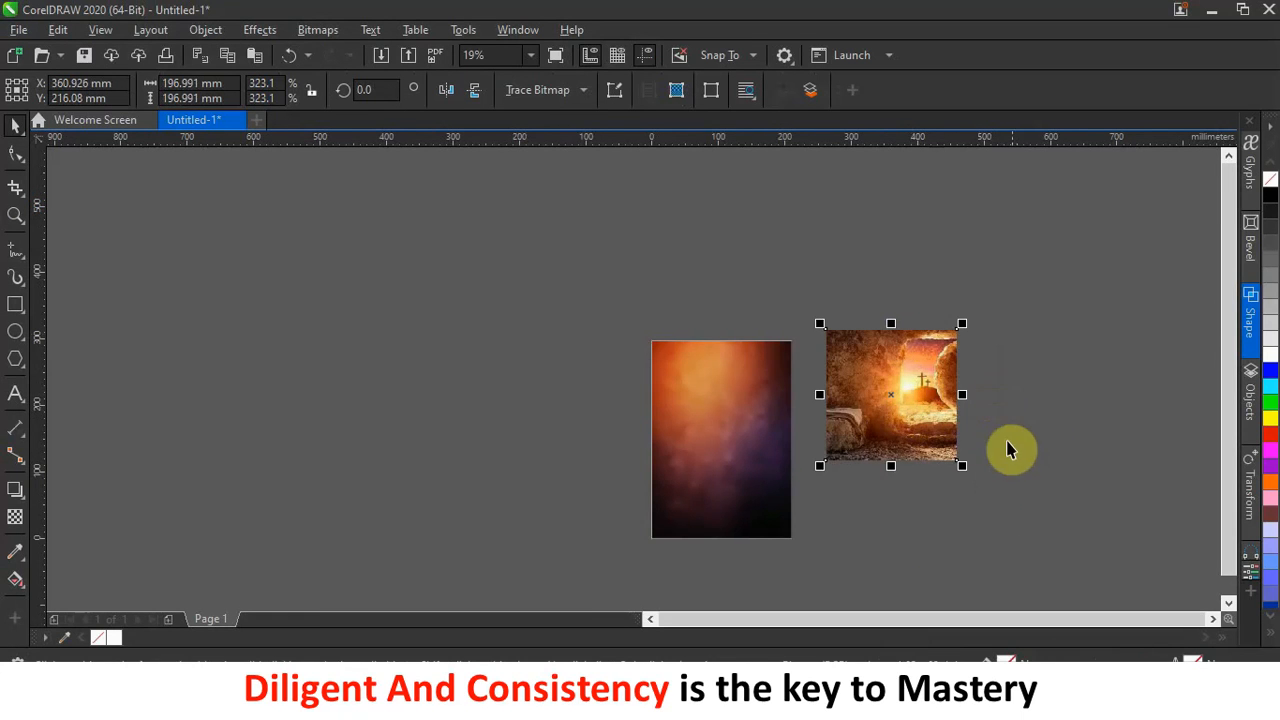
Place a spare copy of the tomb photo below and to the right.
scroll(1008, 450, "up", 2)
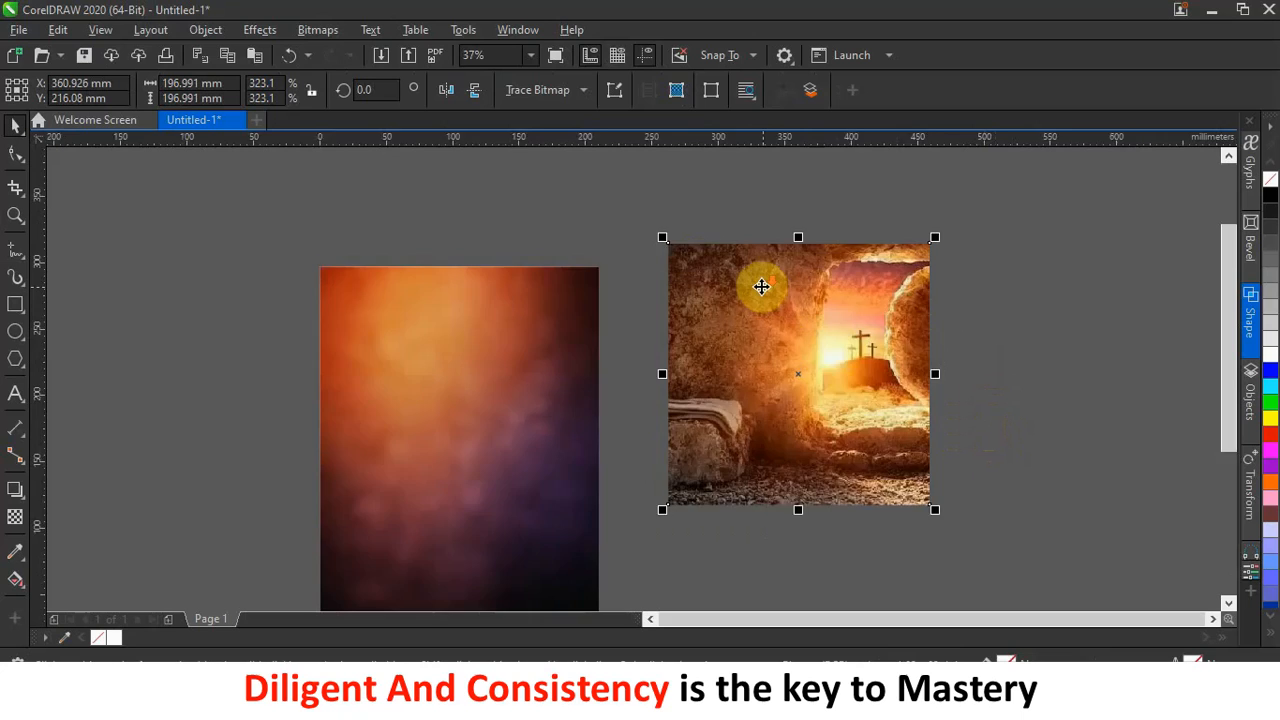
scroll(761, 287, "down", 2)
left_click_drag(771, 306, 935, 442)
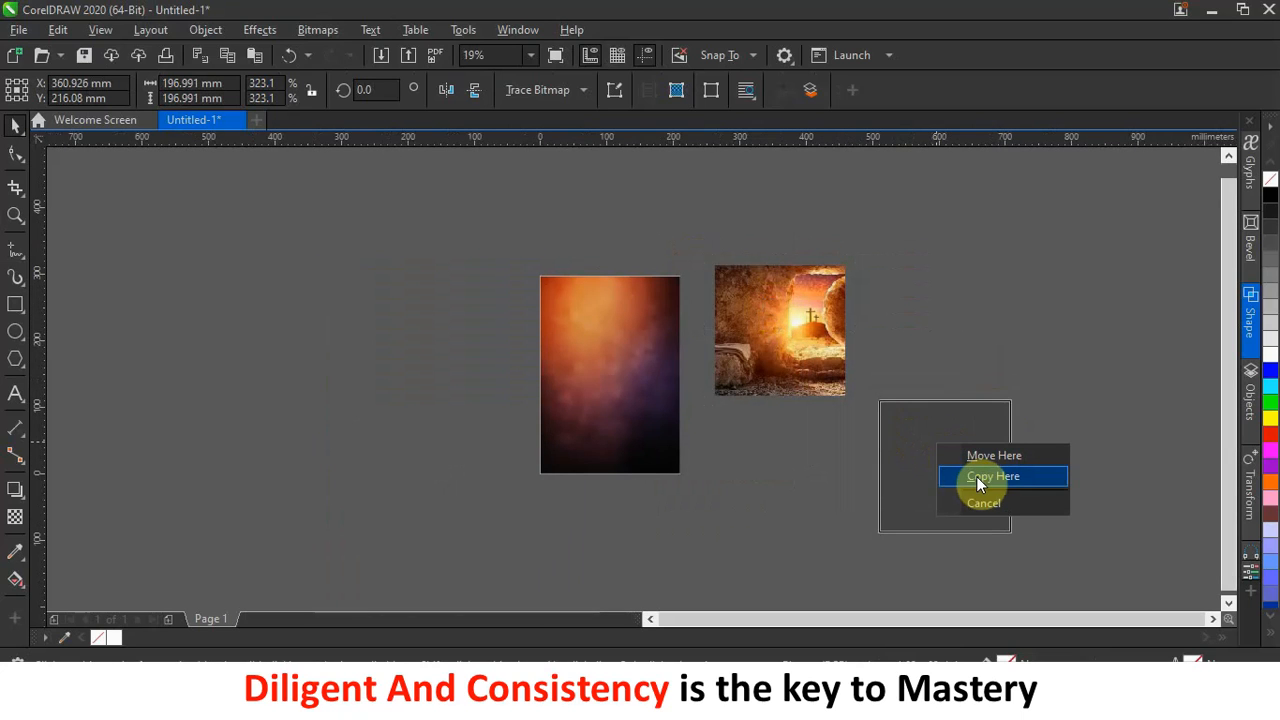
left_click(978, 478)
Give the original tomb photo a 180° linear fountain transparency fading its left side.
left_click(750, 306)
scroll(817, 298, "up", 2)
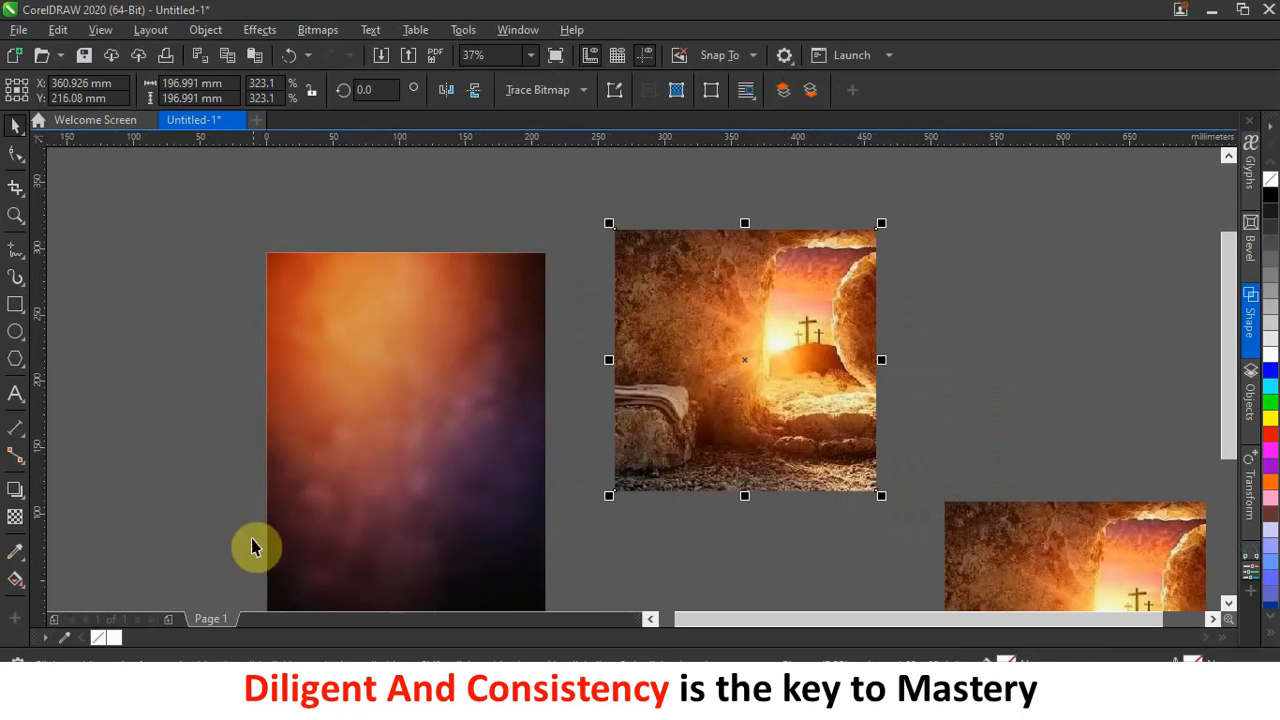
left_click(15, 516)
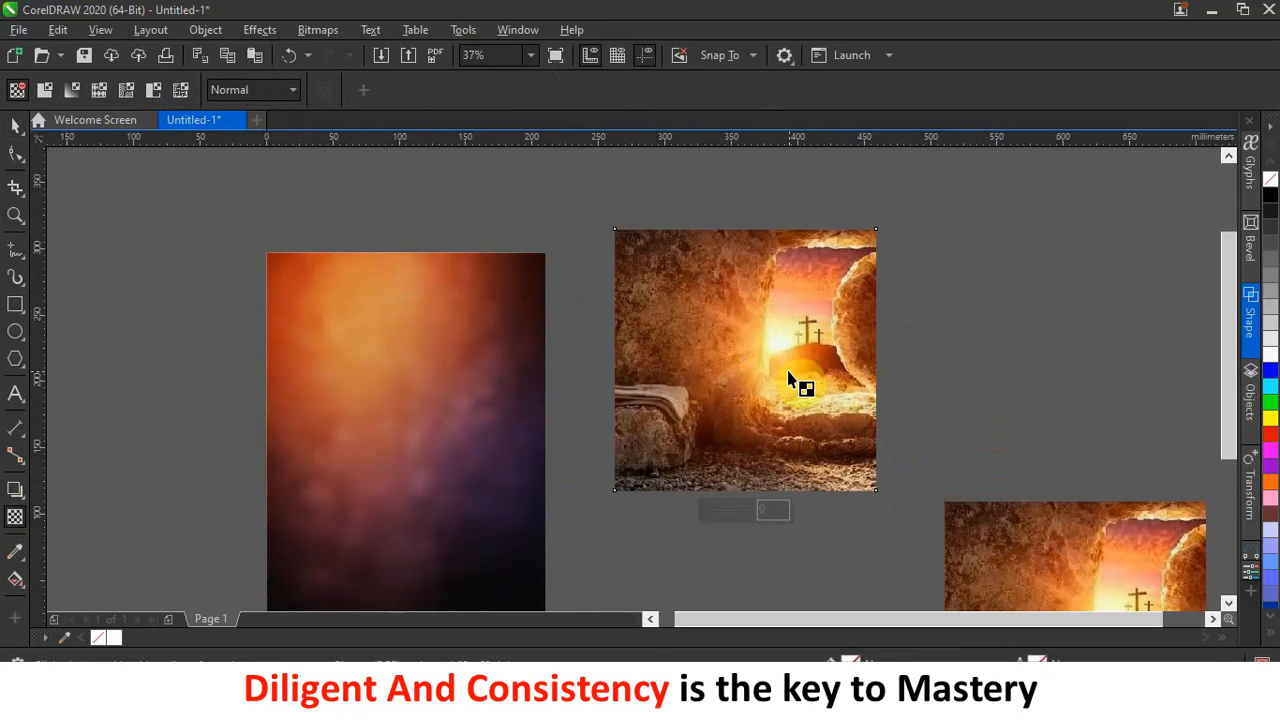
left_click_drag(780, 353, 829, 352)
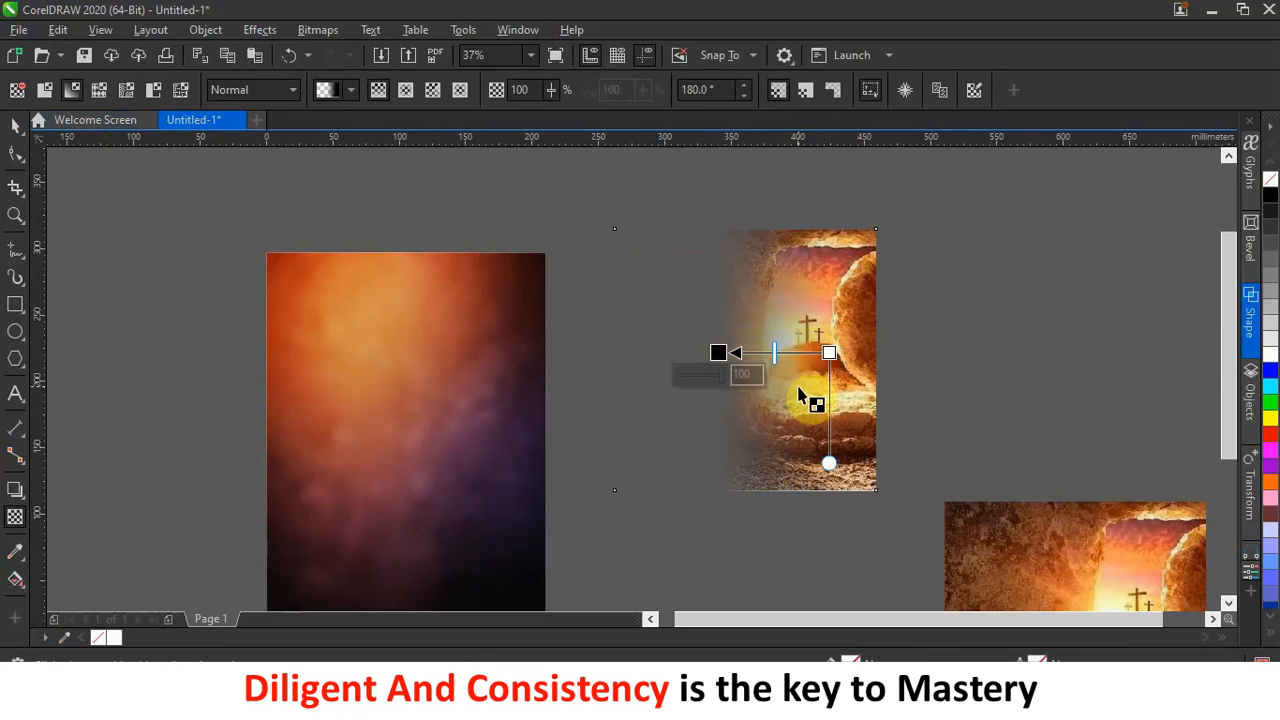
Convert the faded tomb photo to a 300 dpi RGB (24-bit) bitmap with transparent background.
left_click(327, 31)
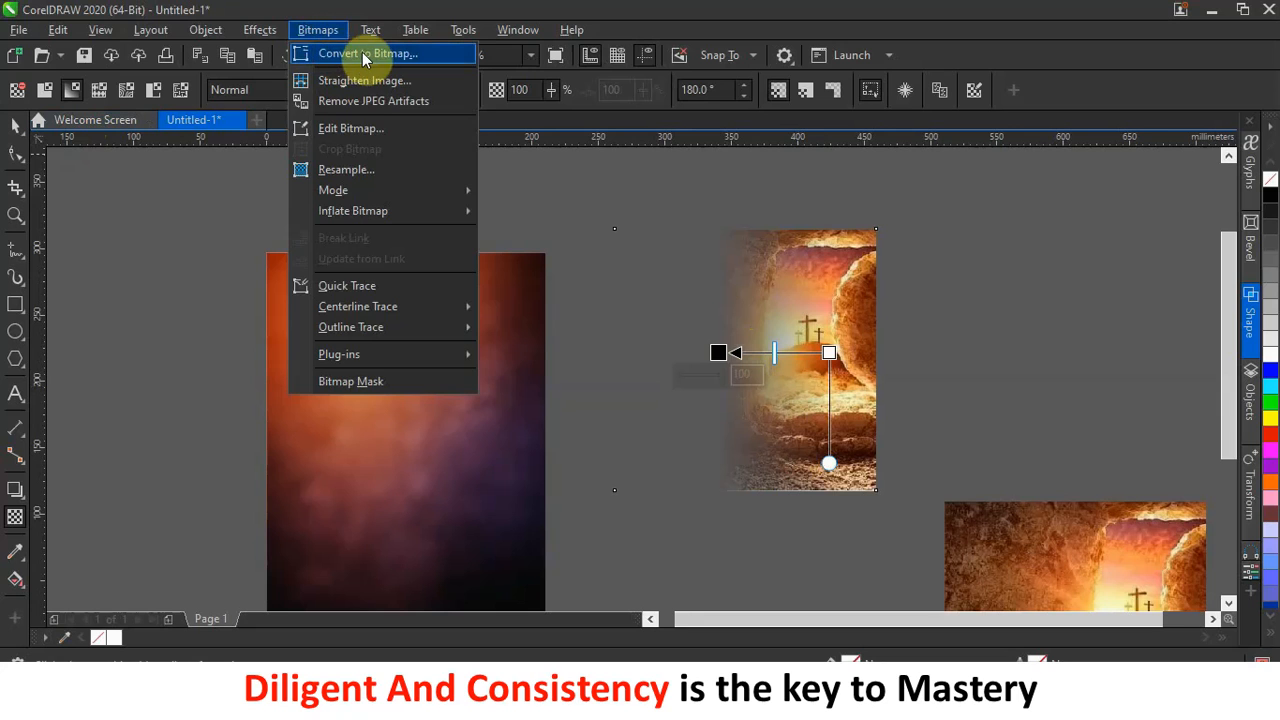
left_click(357, 53)
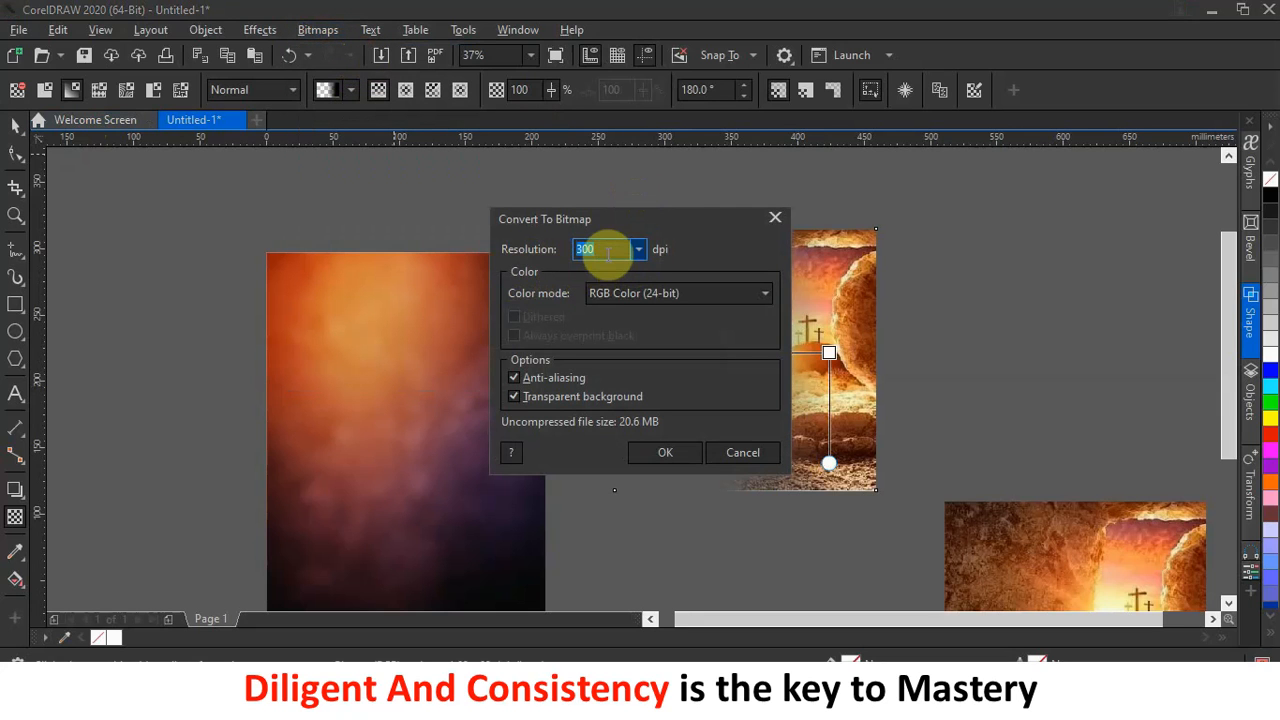
left_click(581, 297)
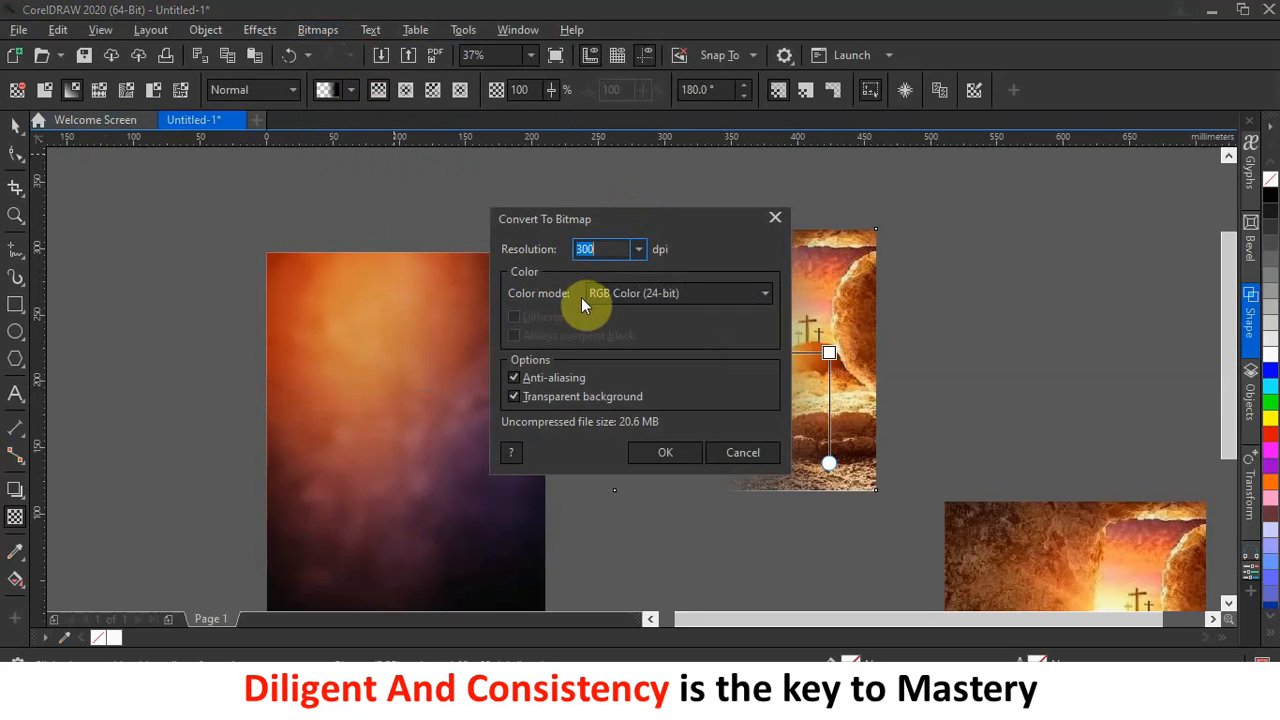
left_click(634, 290)
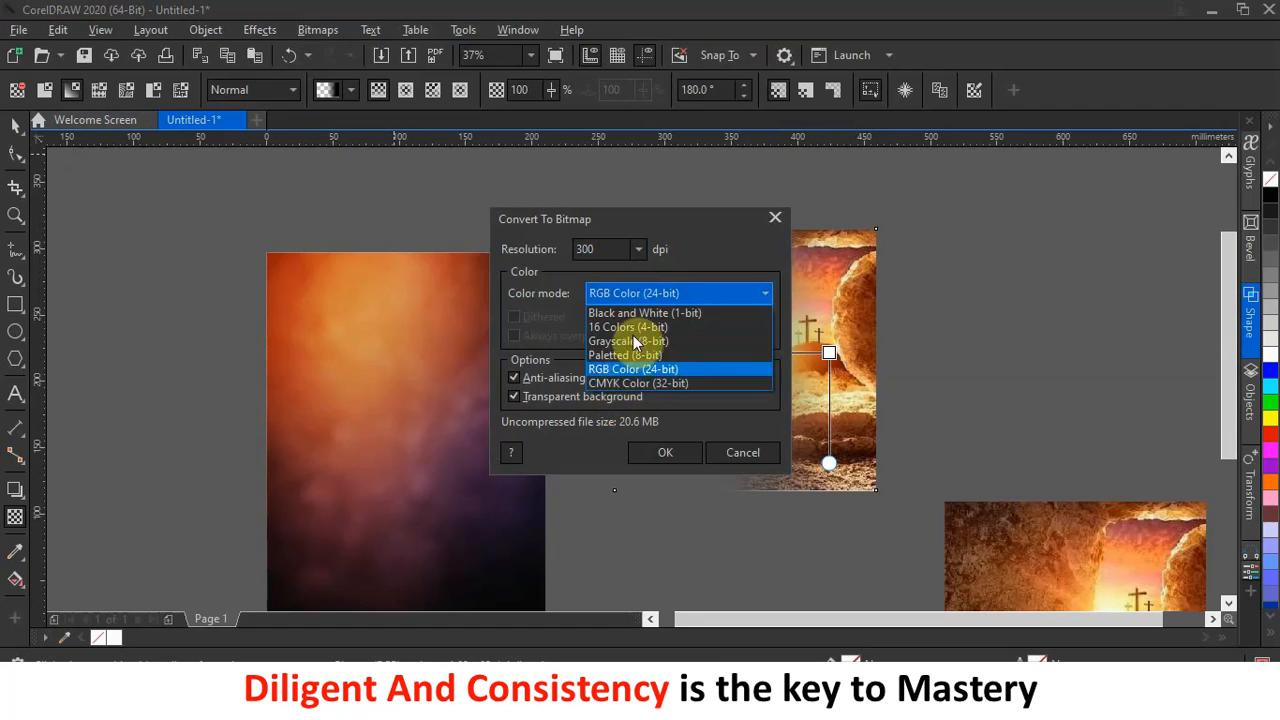
left_click(613, 249)
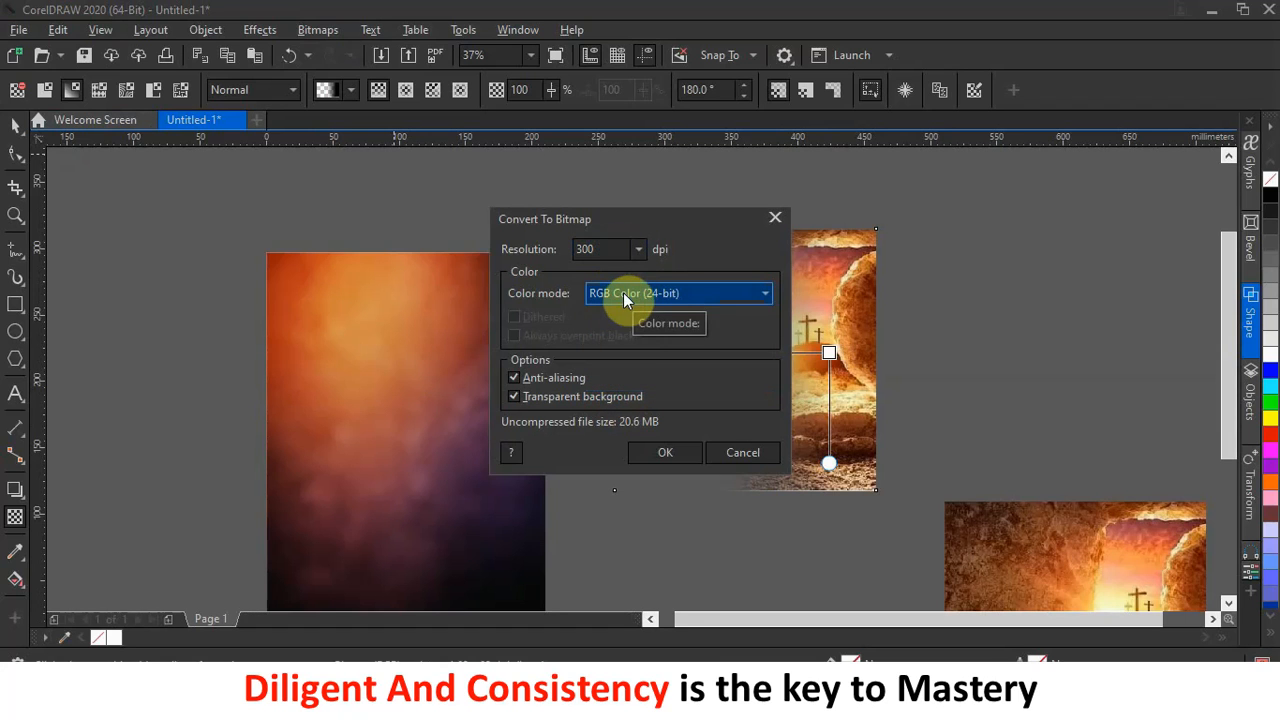
left_click(666, 453)
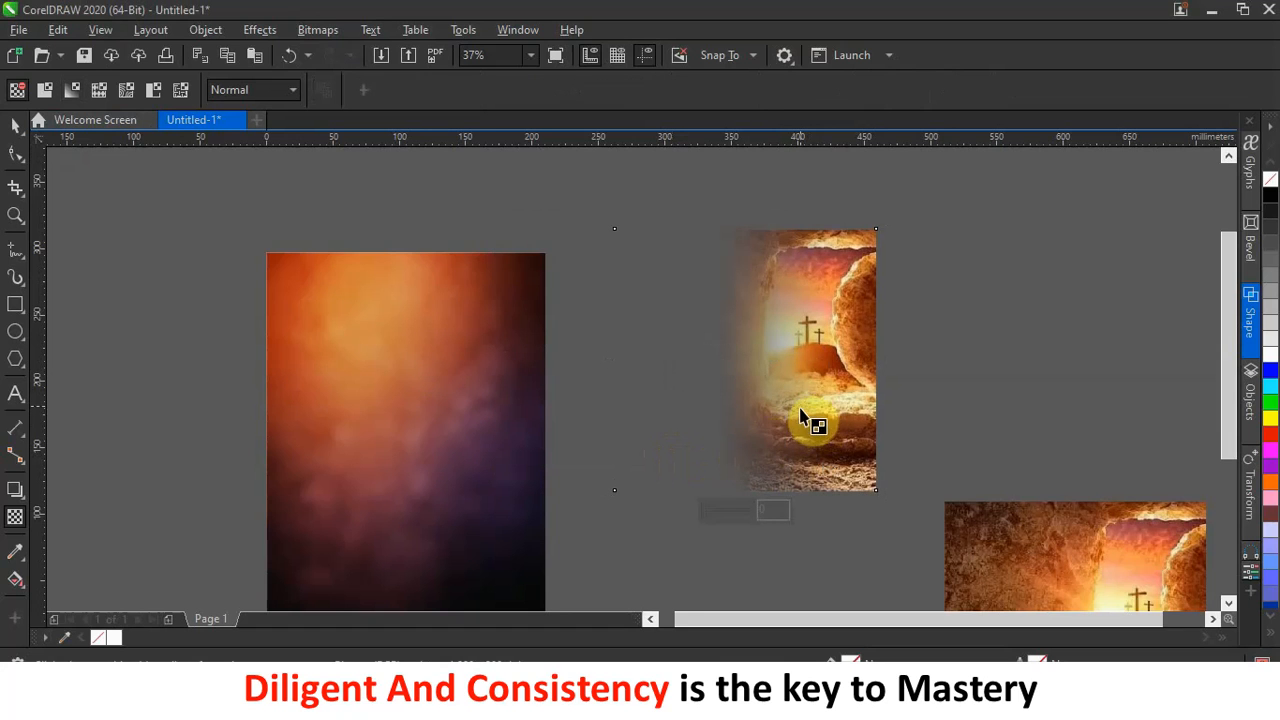
Fade the tomb picture toward its bottom edge and flatten it into a bitmap.
left_click_drag(808, 425, 808, 480)
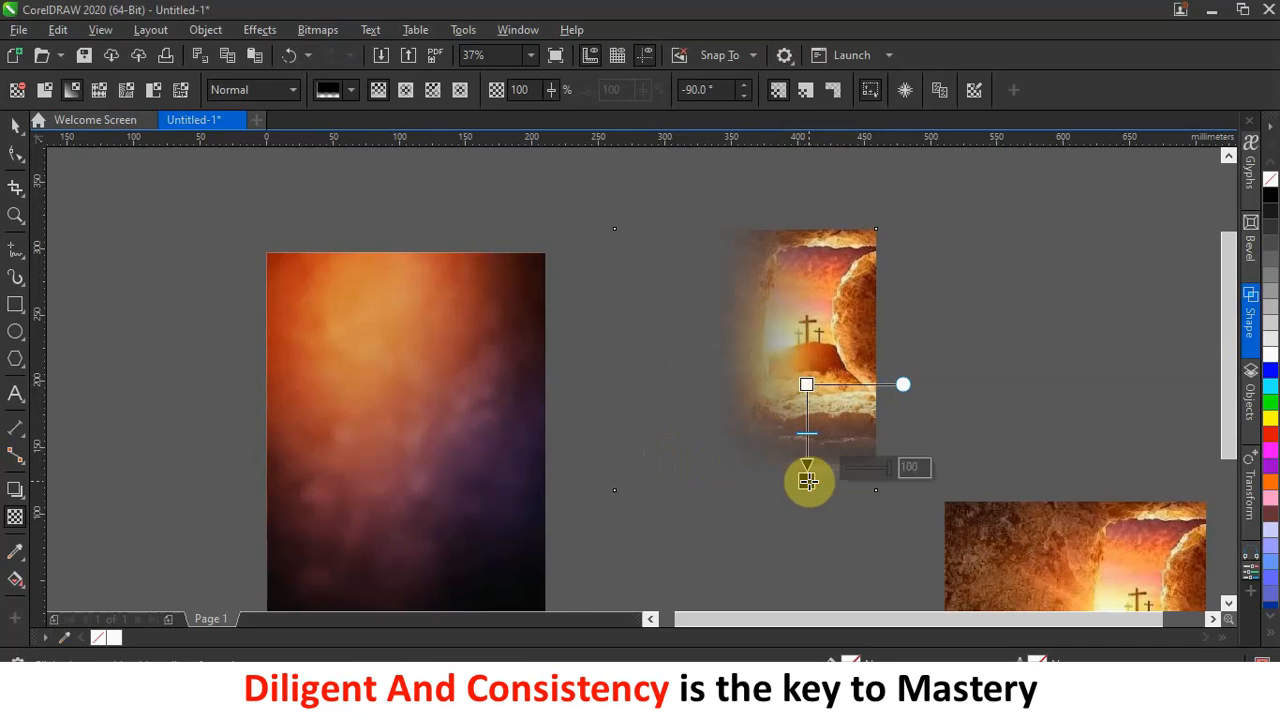
left_click(319, 30)
left_click(424, 50)
left_click(668, 453)
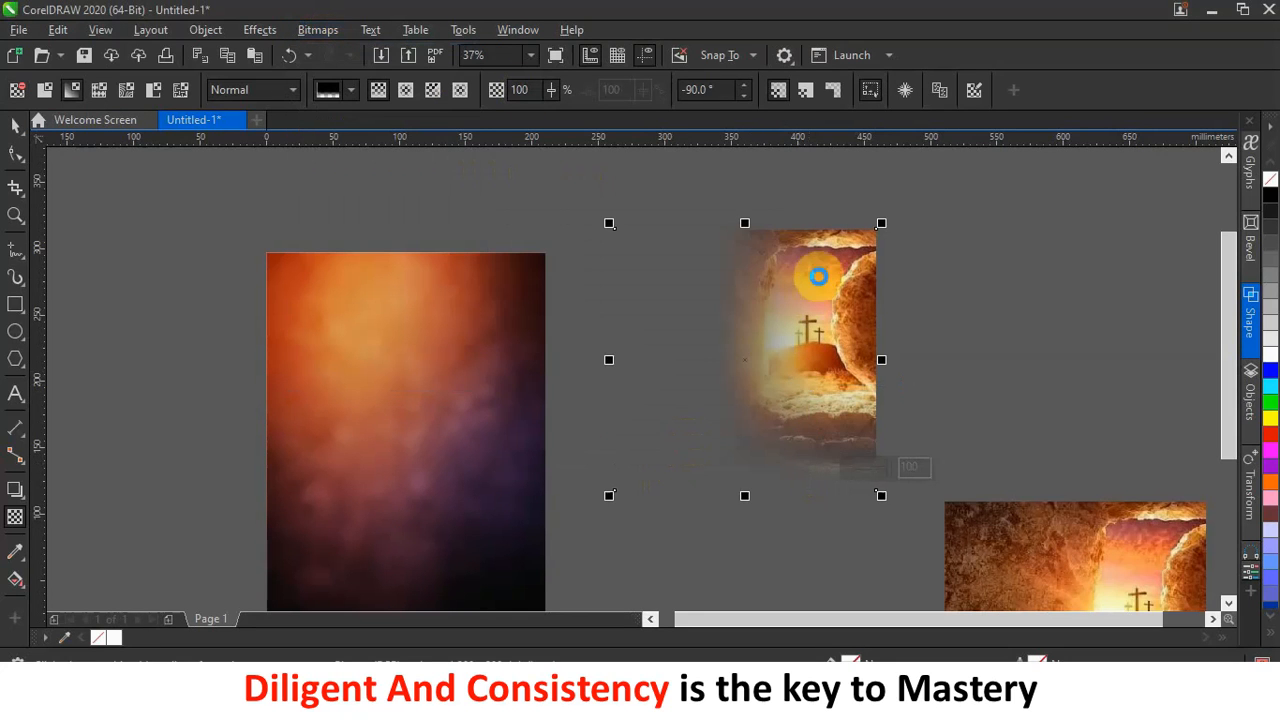
Fade the tomb picture toward its top edge and flatten it into a bitmap.
scroll(830, 265, "up", 3)
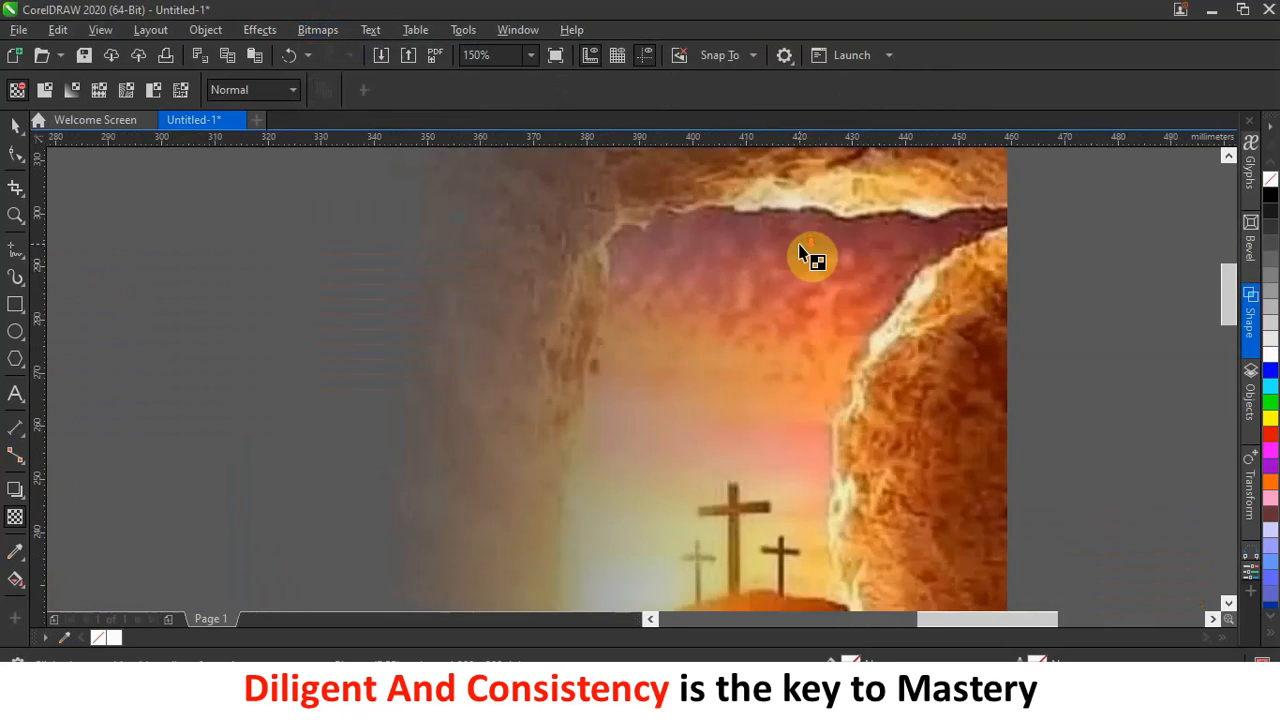
scroll(814, 260, "down", 2)
scroll(814, 200, "up", 1)
left_click_drag(751, 302, 751, 259)
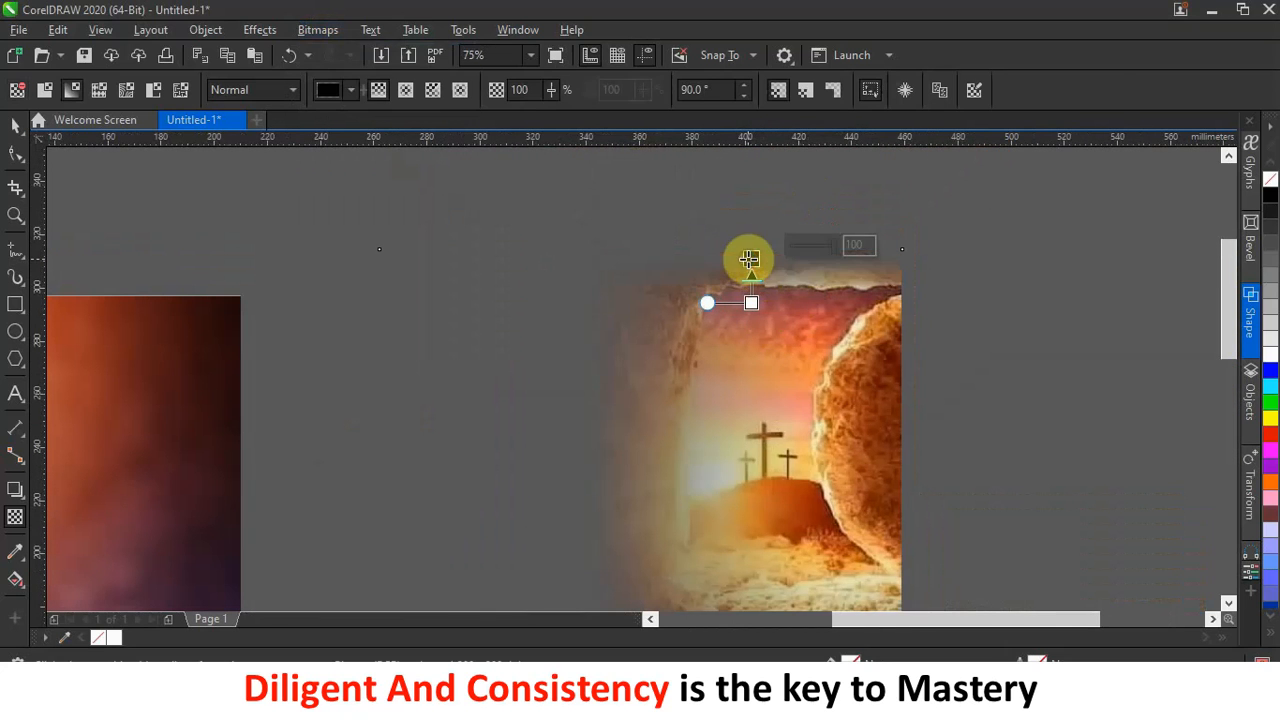
left_click(320, 30)
left_click(364, 56)
left_click(690, 451)
Give the tomb picture uniform transparency of about 50 with Soft Light merge mode.
scroll(803, 300, "down", 3)
left_click(826, 517)
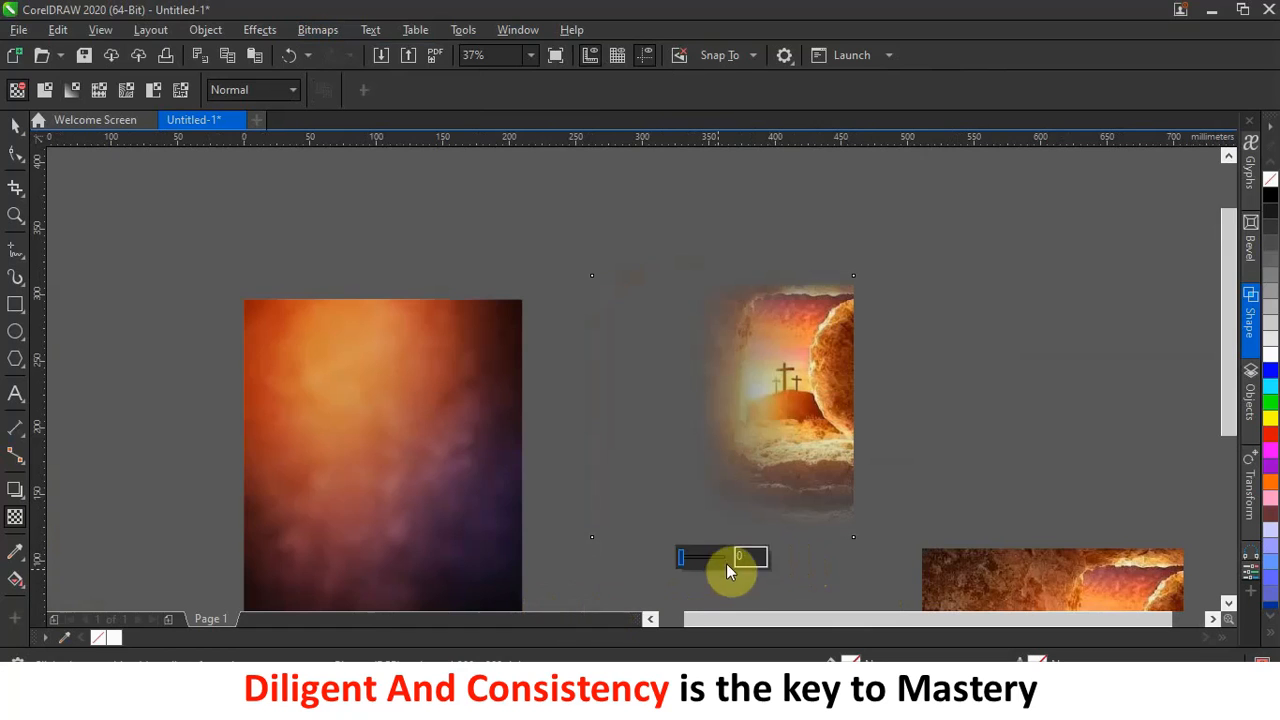
left_click_drag(686, 560, 697, 560)
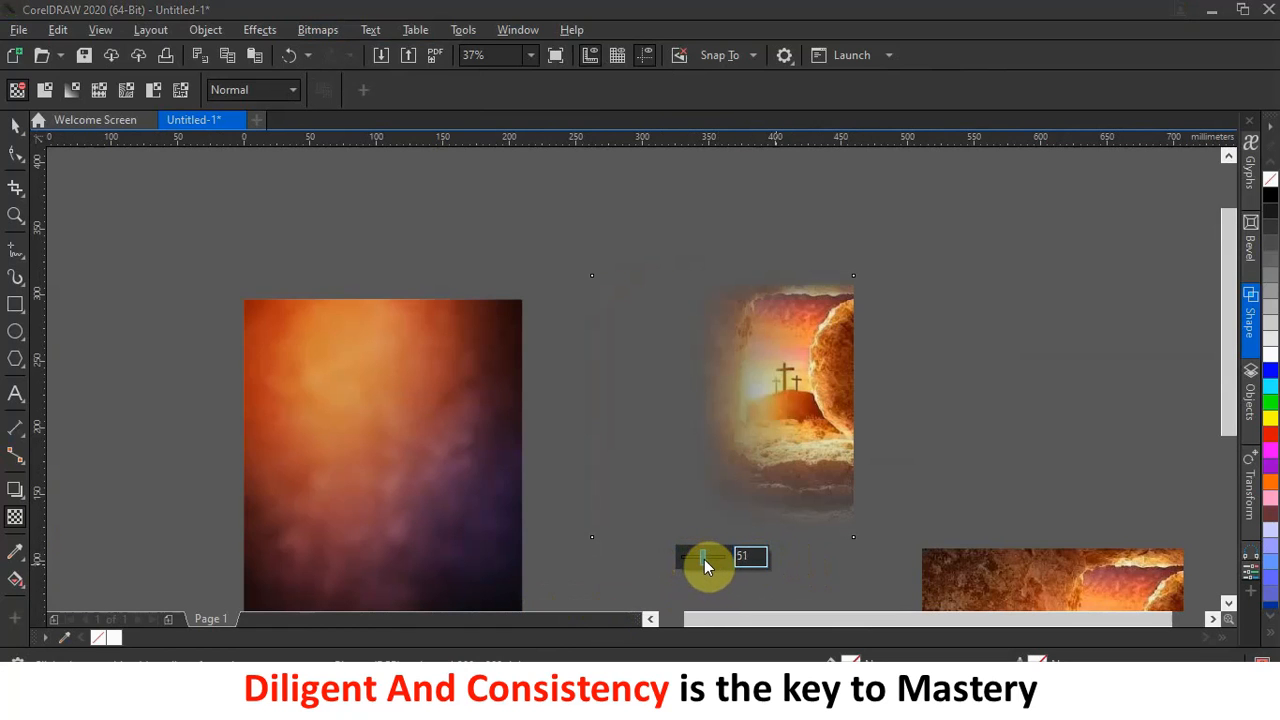
left_click_drag(704, 559, 703, 559)
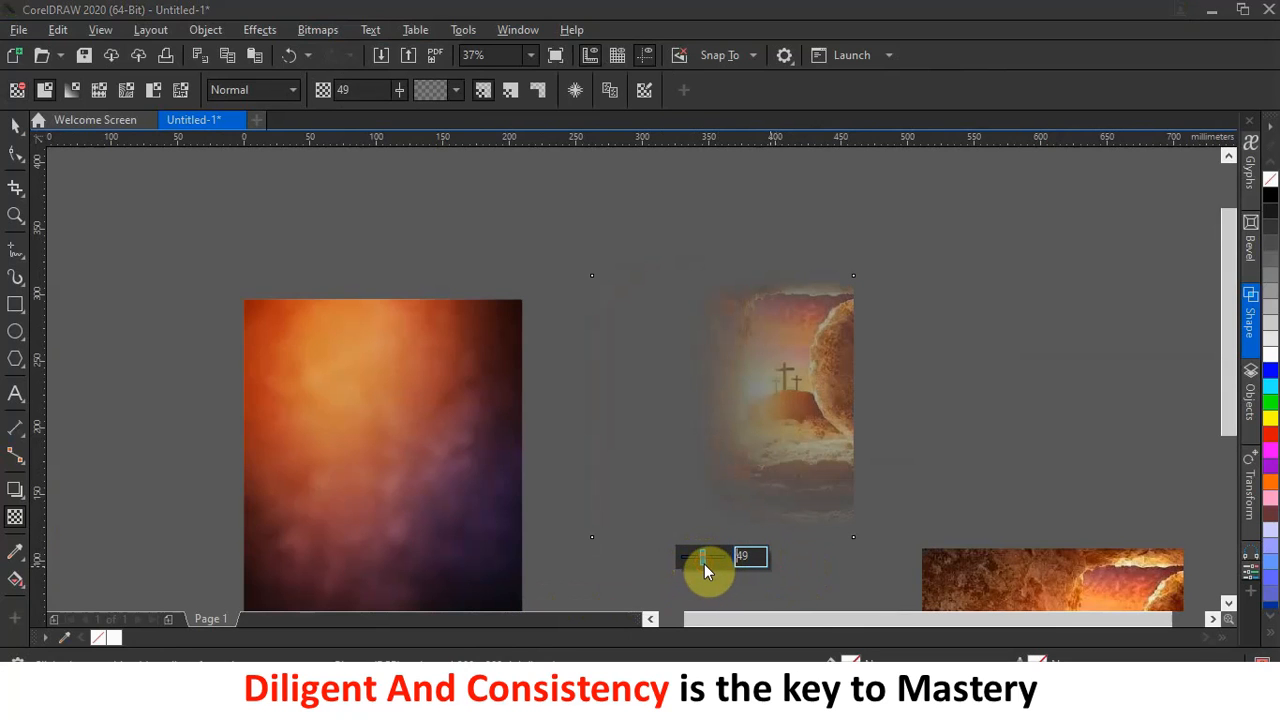
left_click_drag(704, 564, 703, 564)
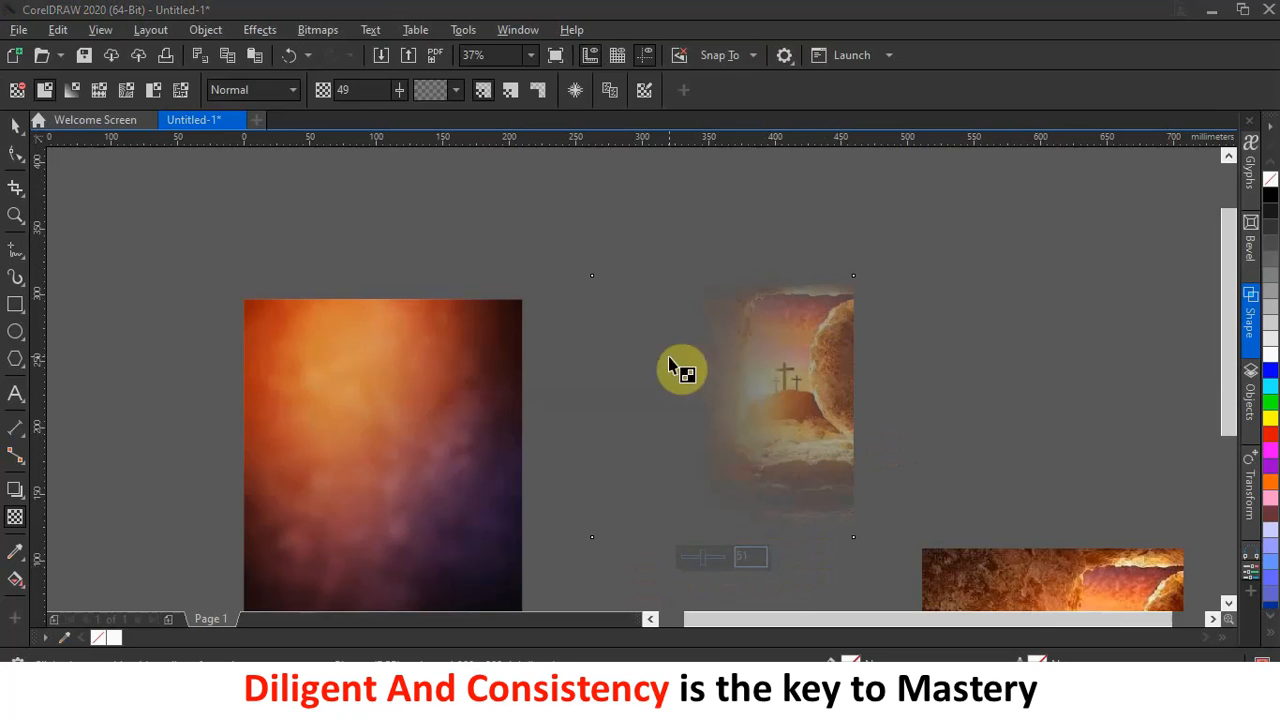
left_click(240, 89)
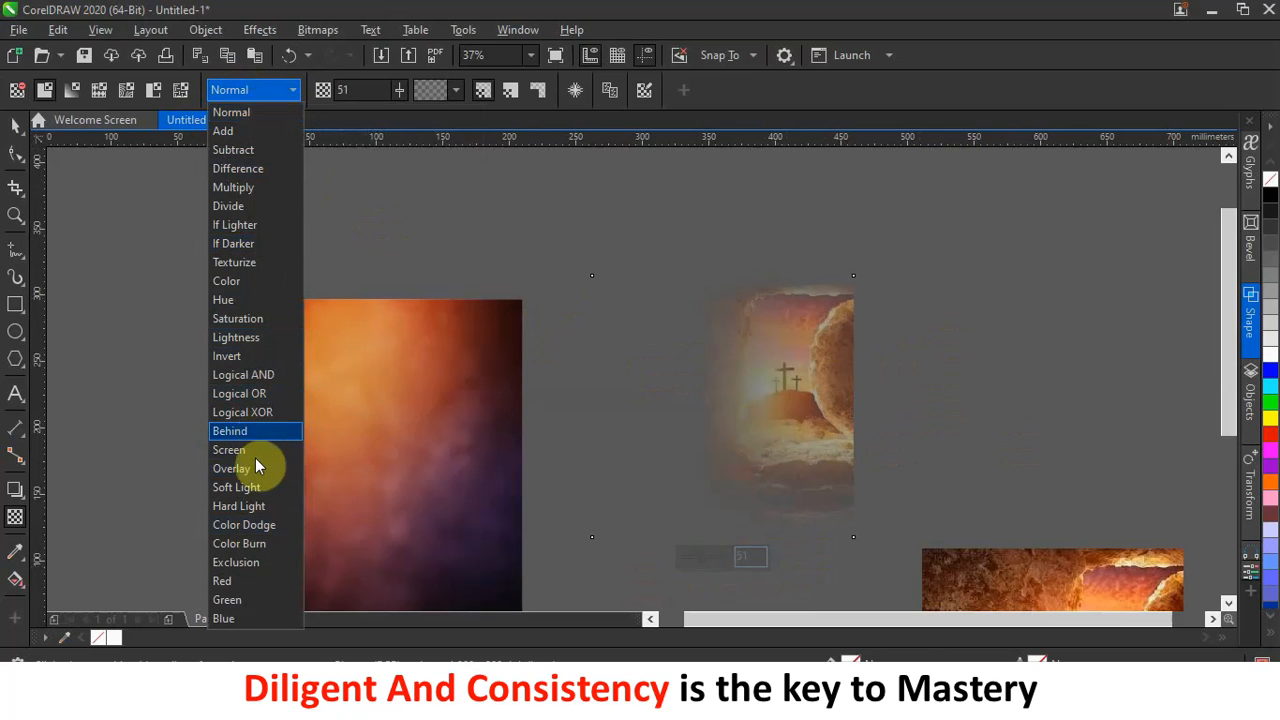
left_click(254, 491)
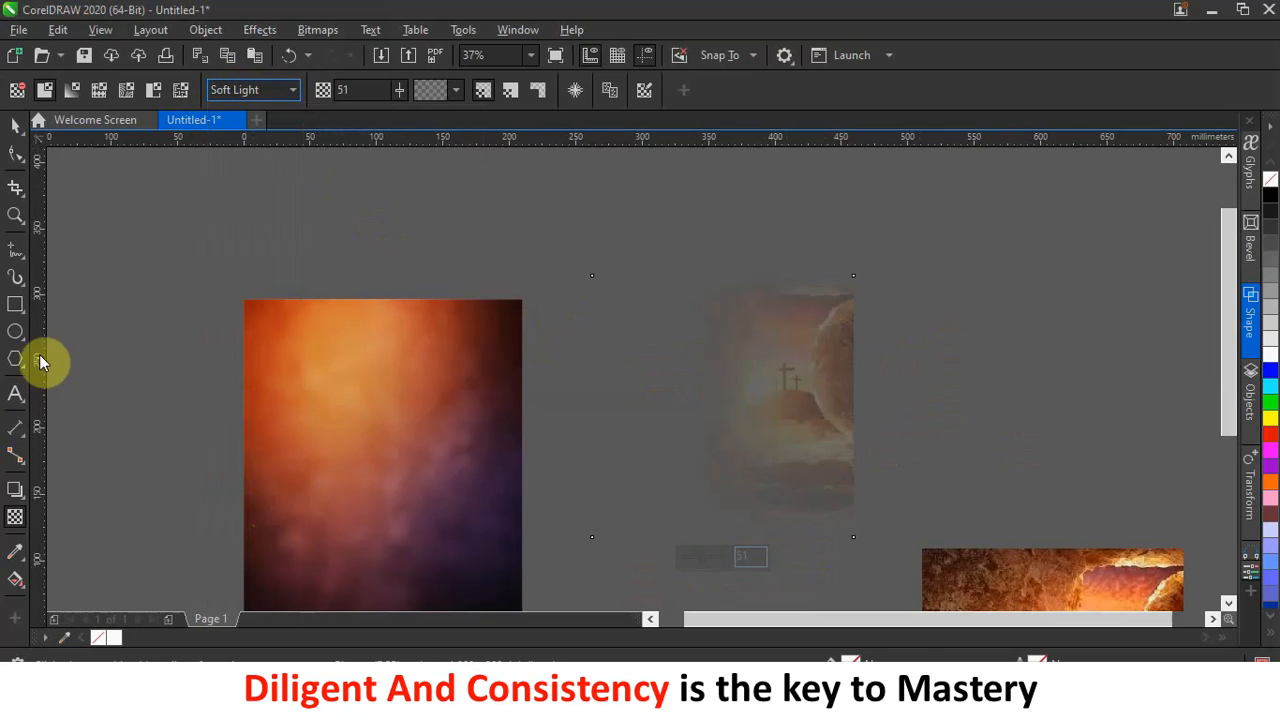
left_click(14, 127)
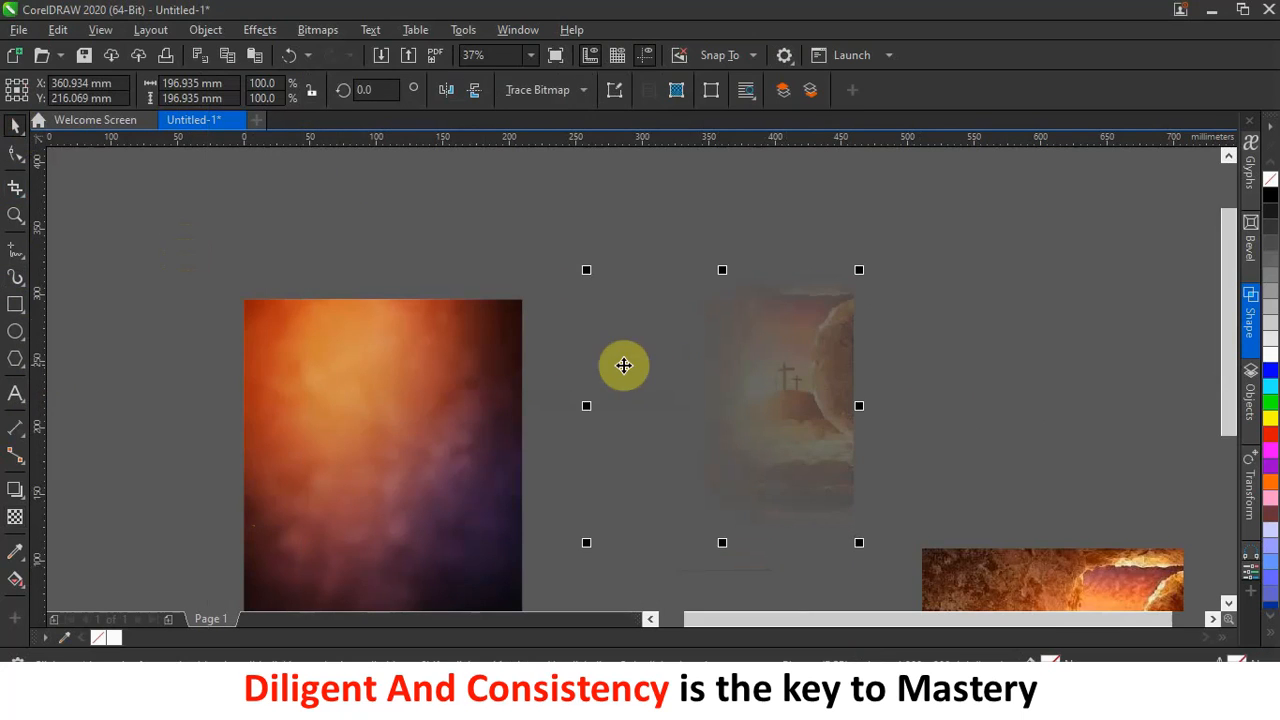
scroll(838, 297, "down", 2)
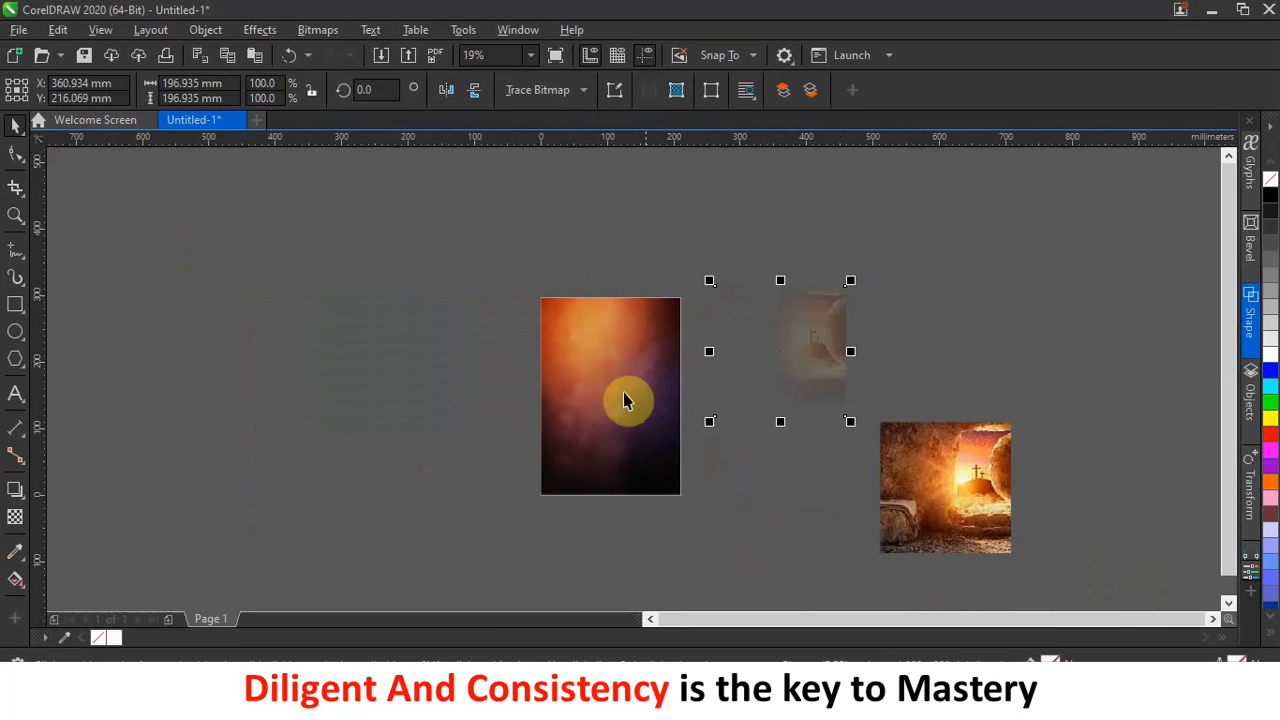
PowerClip the faded tomb picture inside the orange background rectangle.
left_click_drag(820, 343, 662, 346)
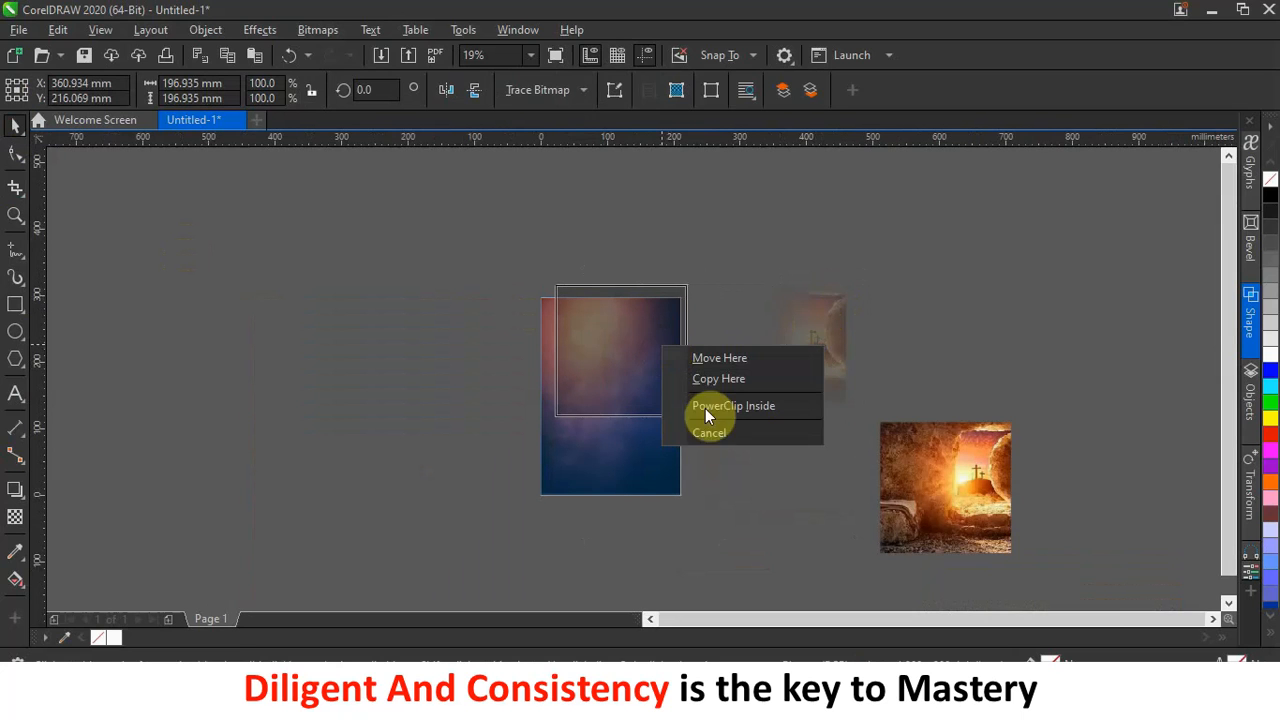
left_click(722, 404)
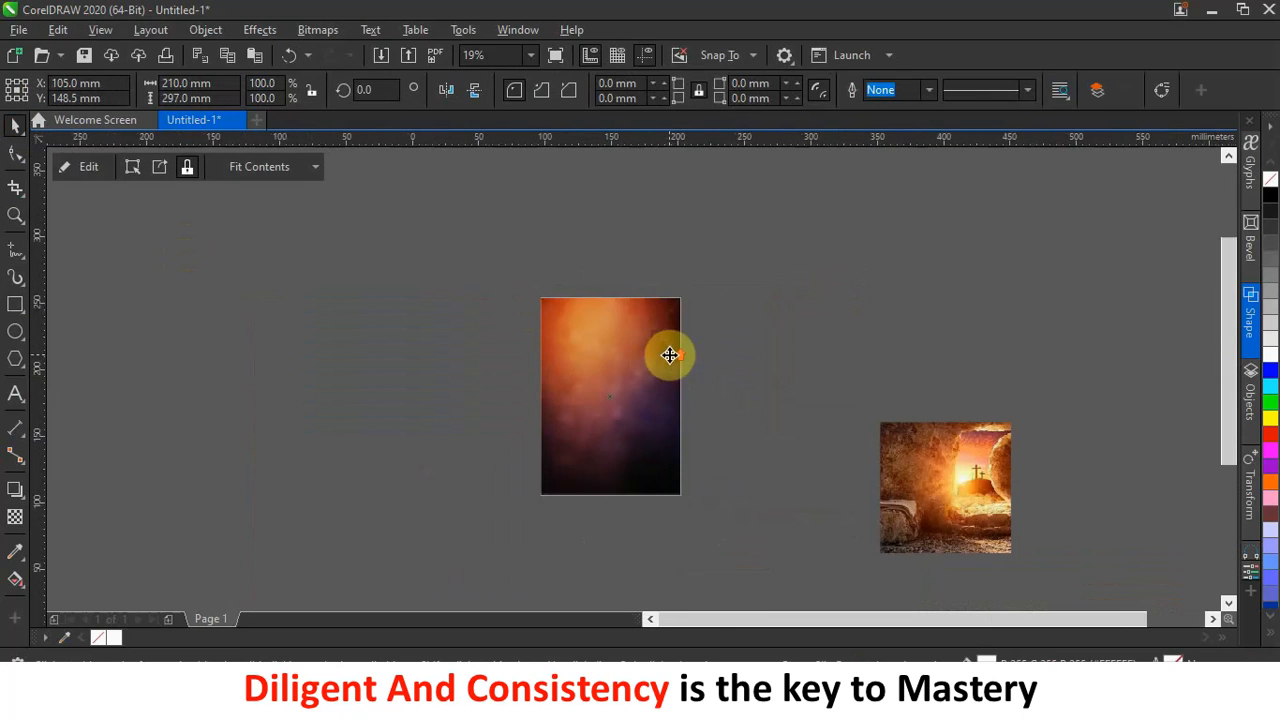
scroll(669, 355, "up", 5)
scroll(669, 355, "down", 3)
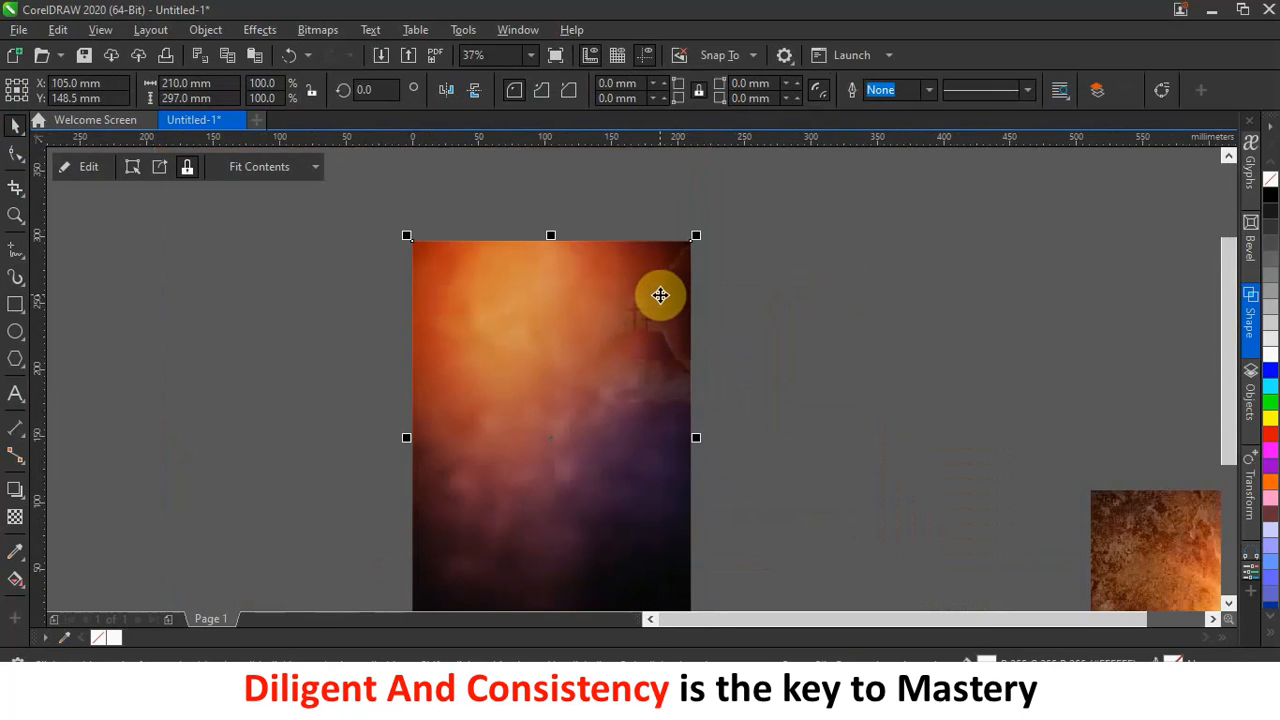
scroll(660, 295, "up", 3)
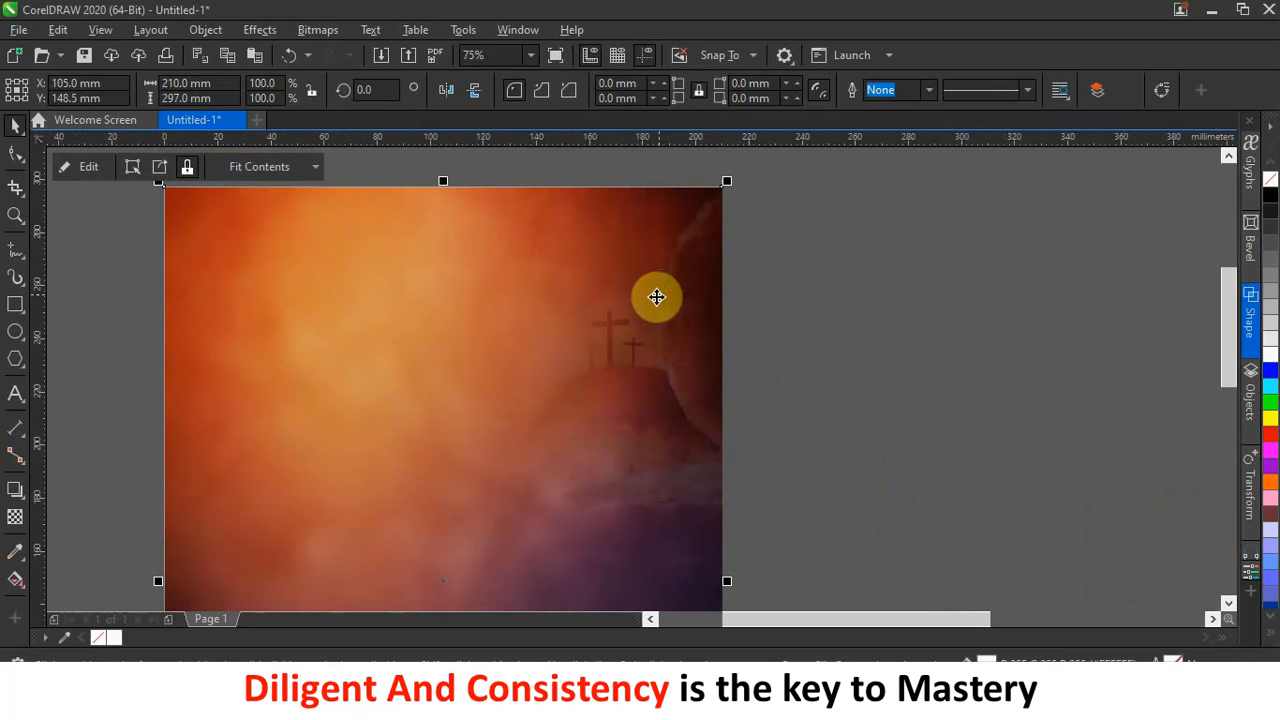
scroll(656, 297, "down", 3)
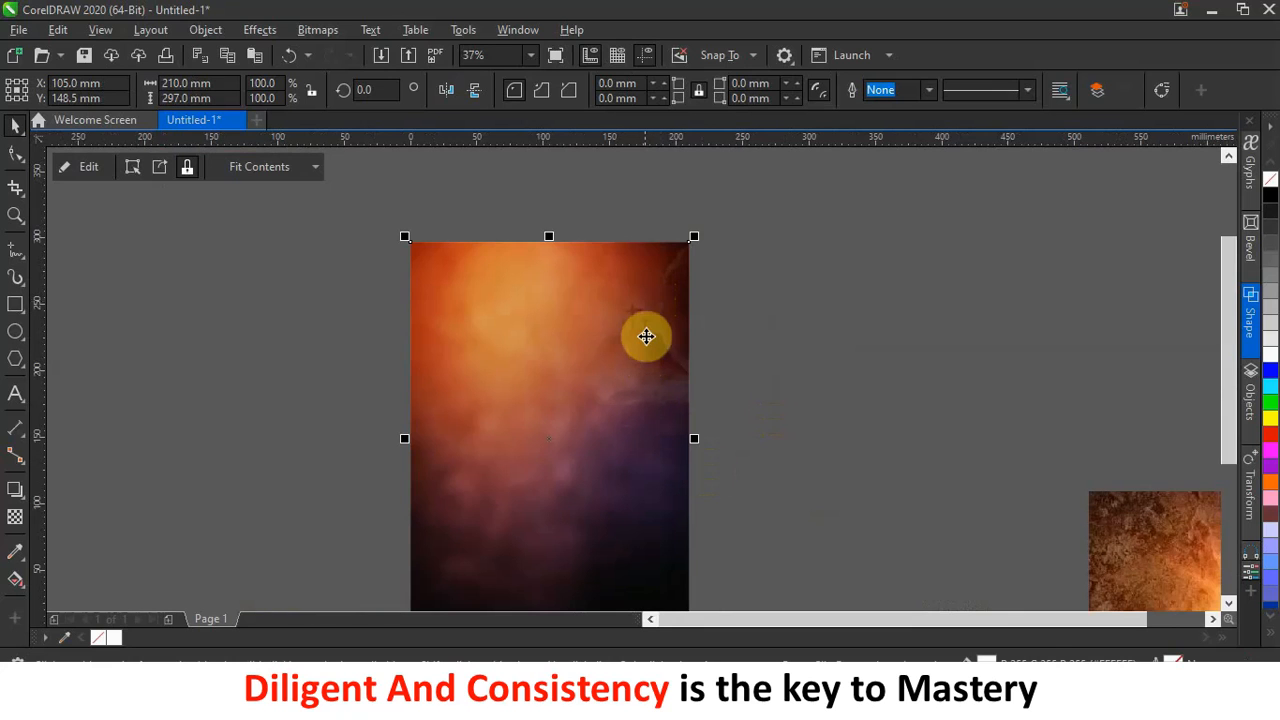
Nudge the clipped tomb picture slightly lower inside the background.
left_click(646, 337, "ctrl")
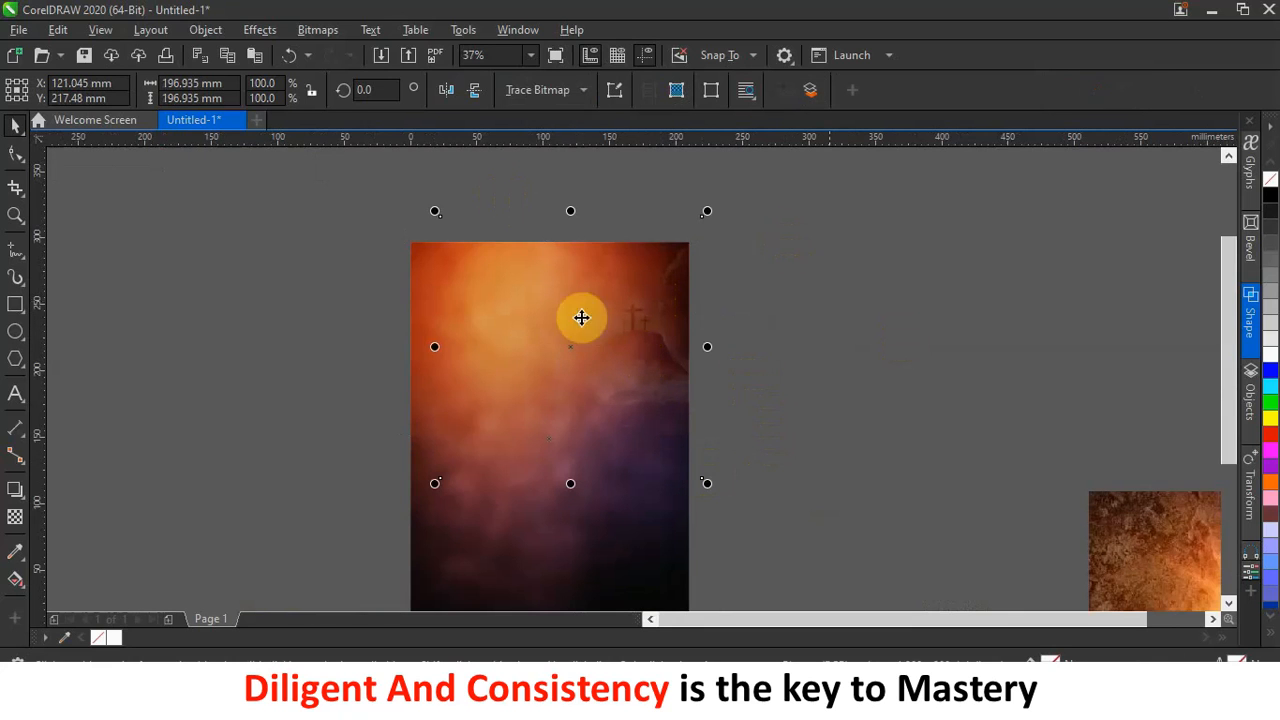
left_click_drag(569, 350, 569, 363)
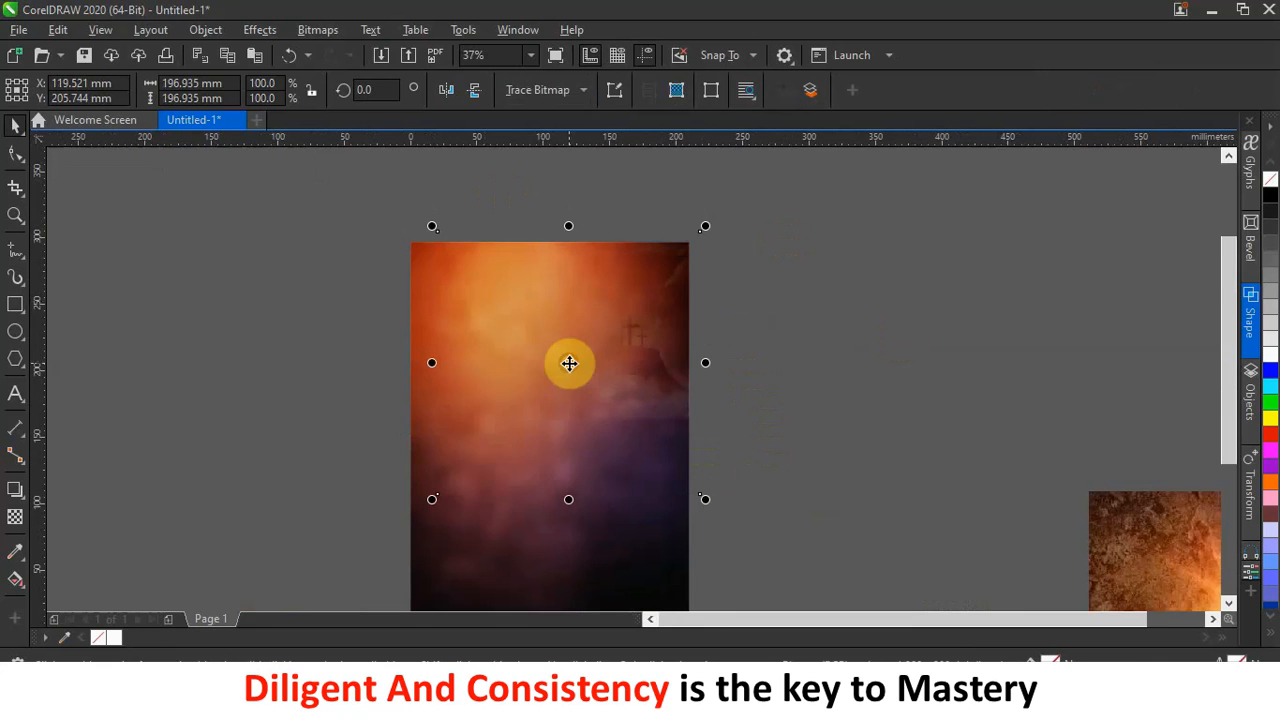
left_click(815, 315)
scroll(794, 314, "down", 4)
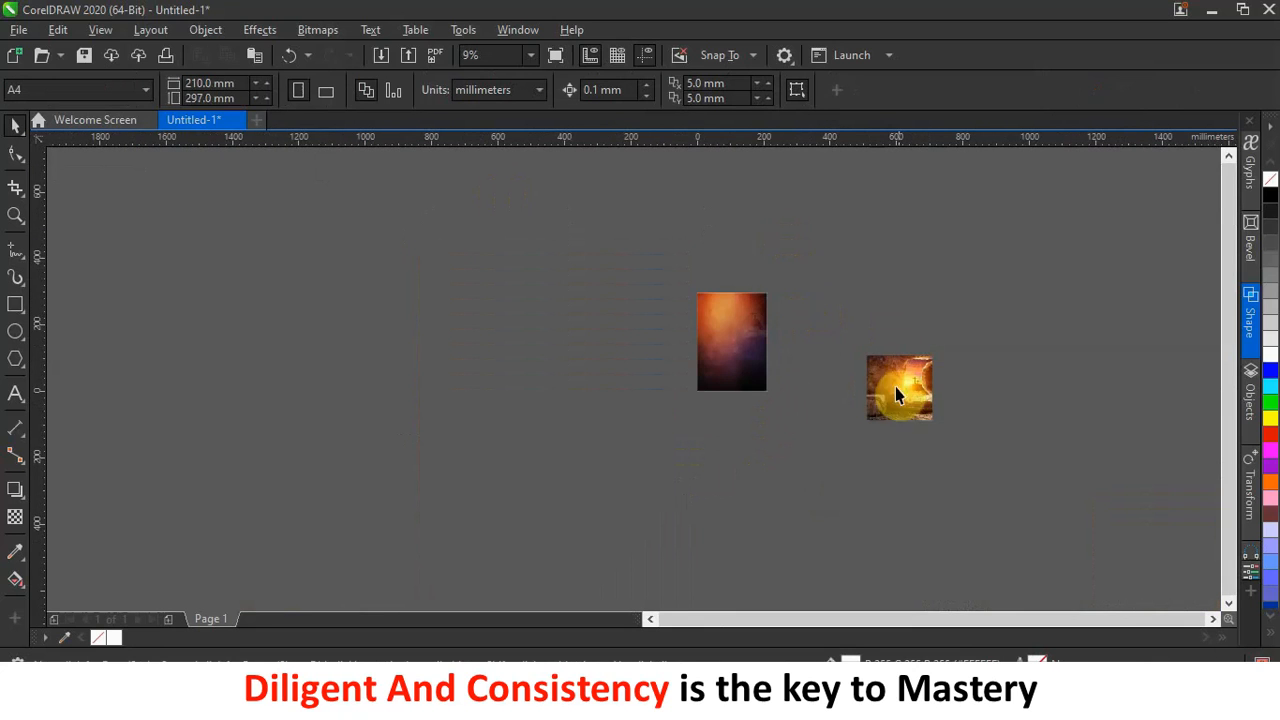
Move the second tomb picture near the page and fade its right side with linear transparency.
scroll(920, 400, "up", 2)
left_click_drag(920, 400, 823, 329)
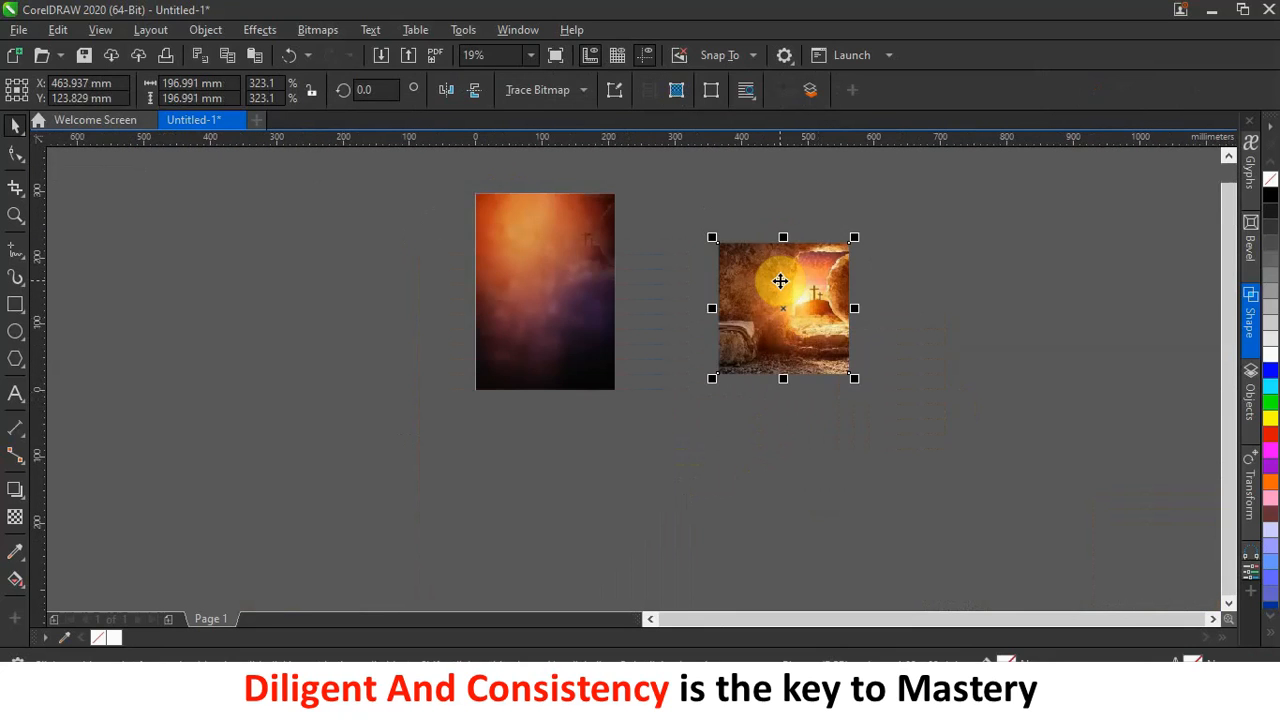
scroll(802, 300, "up", 2)
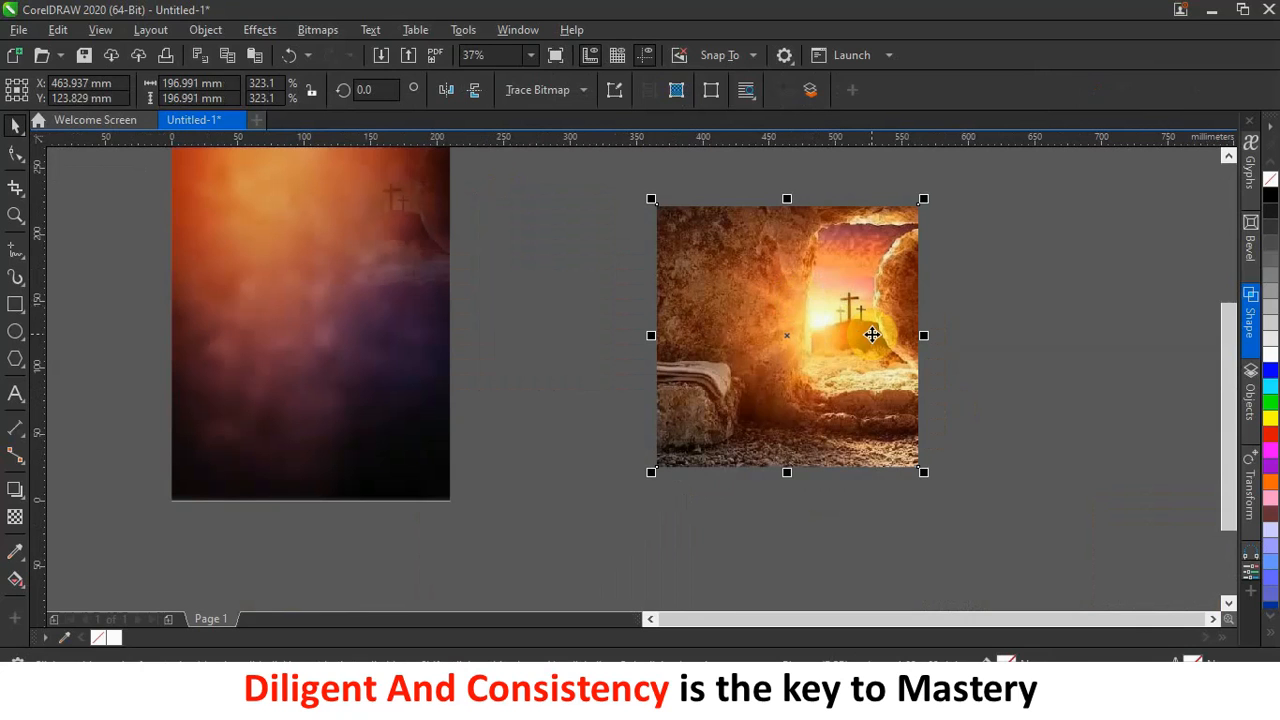
left_click(15, 516)
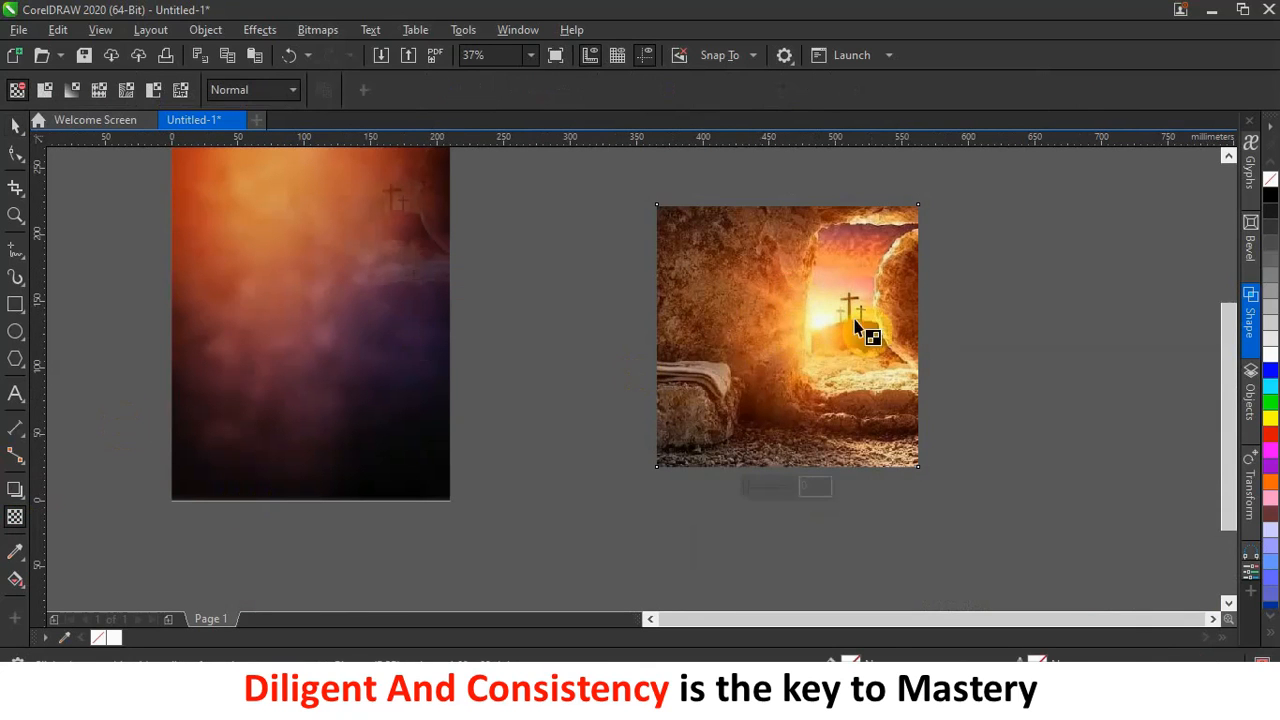
mouse_move(717, 327)
left_mouse_down()
mouse_move(778, 328)
mouse_move(712, 326)
left_mouse_up()
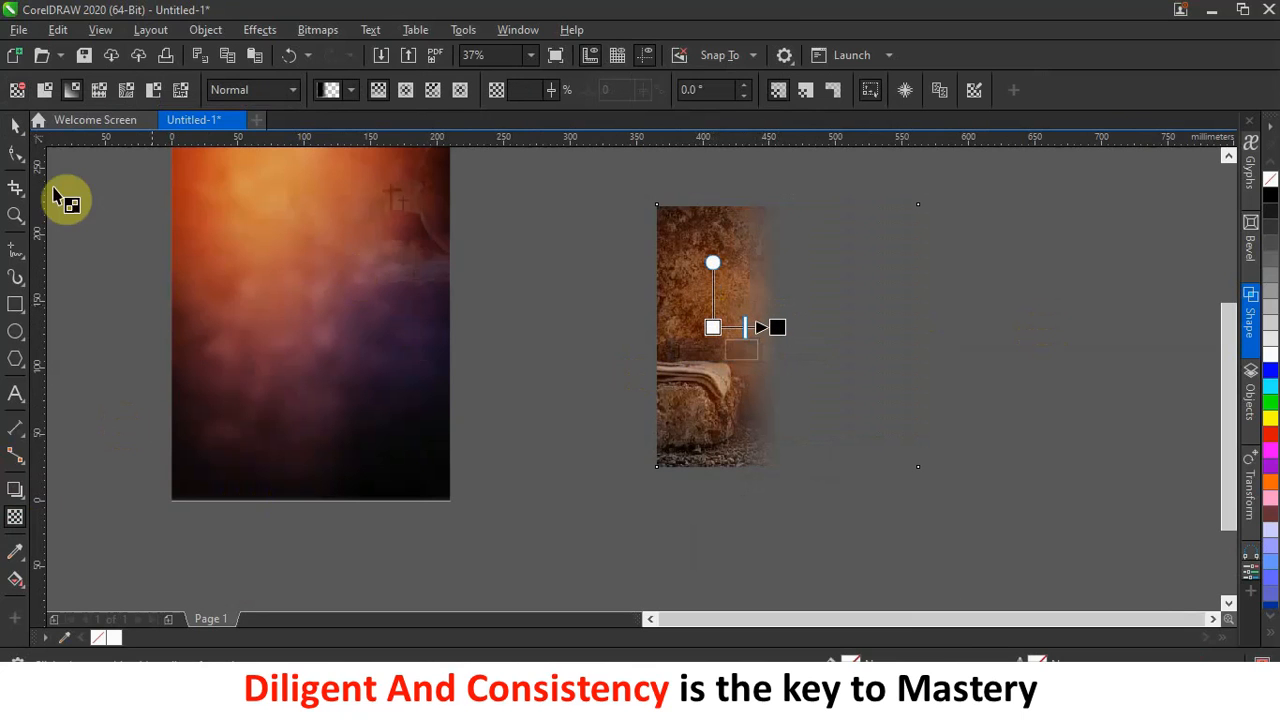
left_click(16, 125)
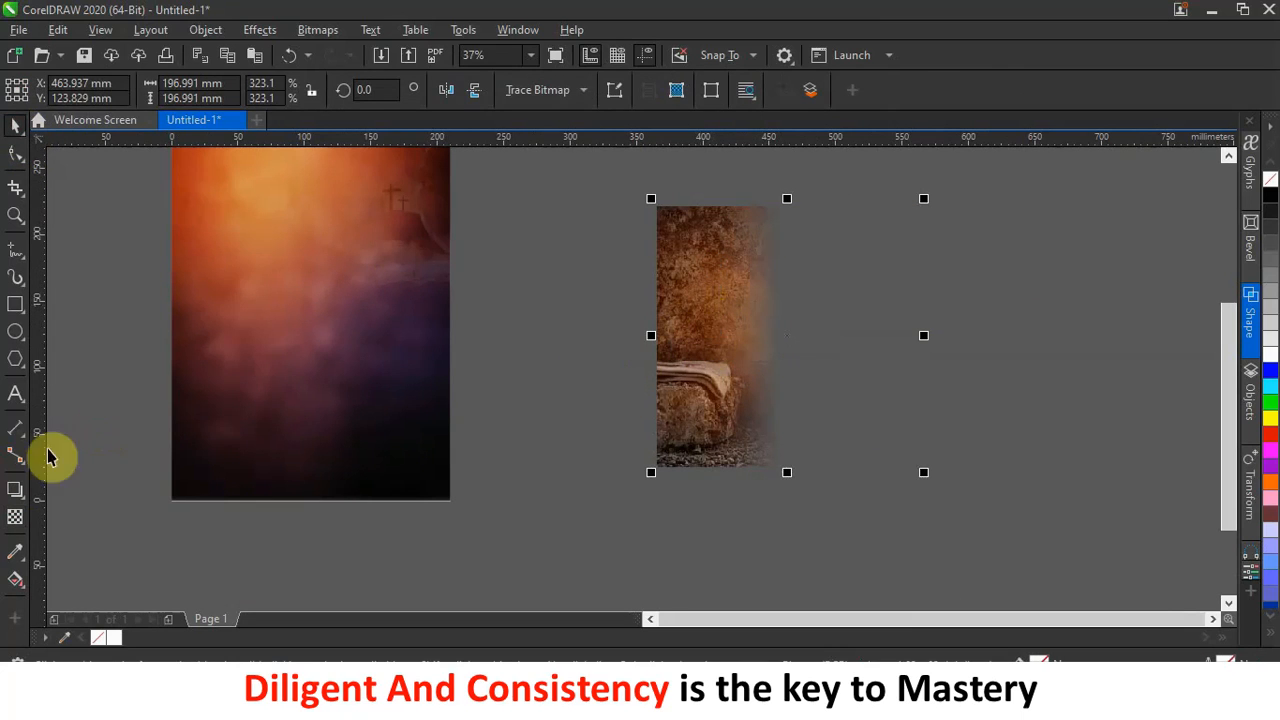
Convert the faded picture to a bitmap, then add a vertical fade toward its top.
left_click(15, 517)
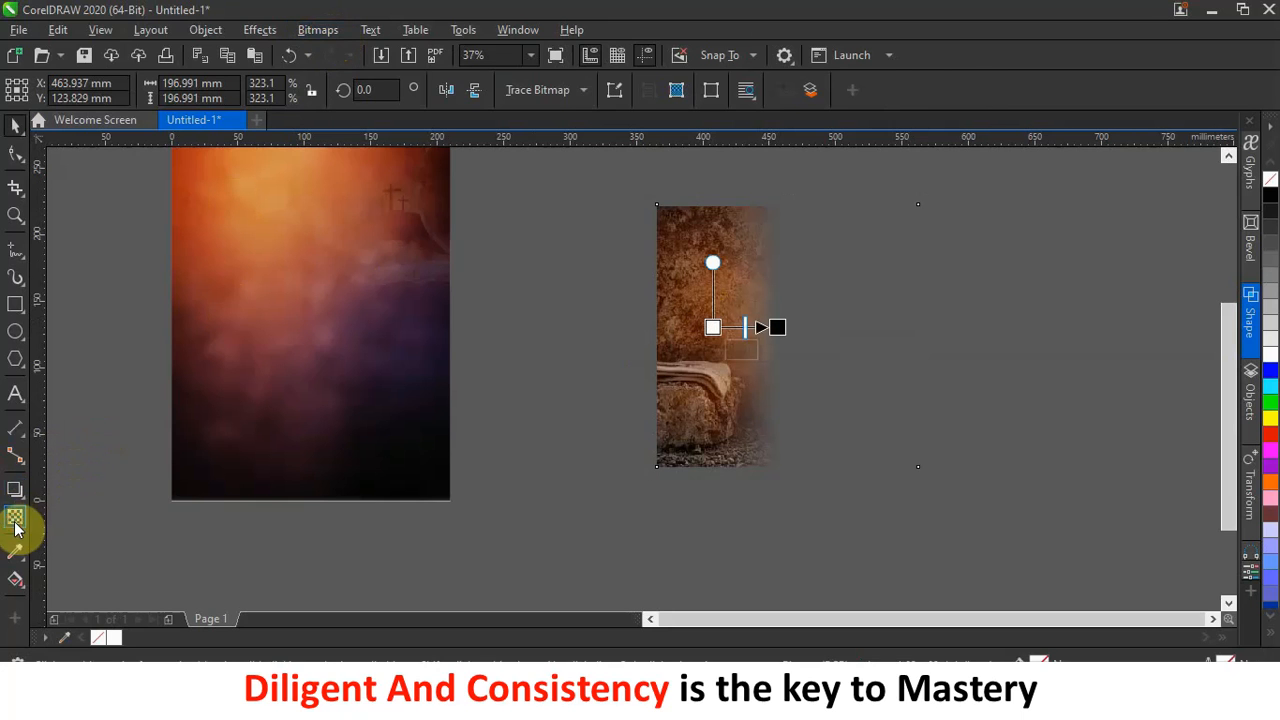
left_click(328, 35)
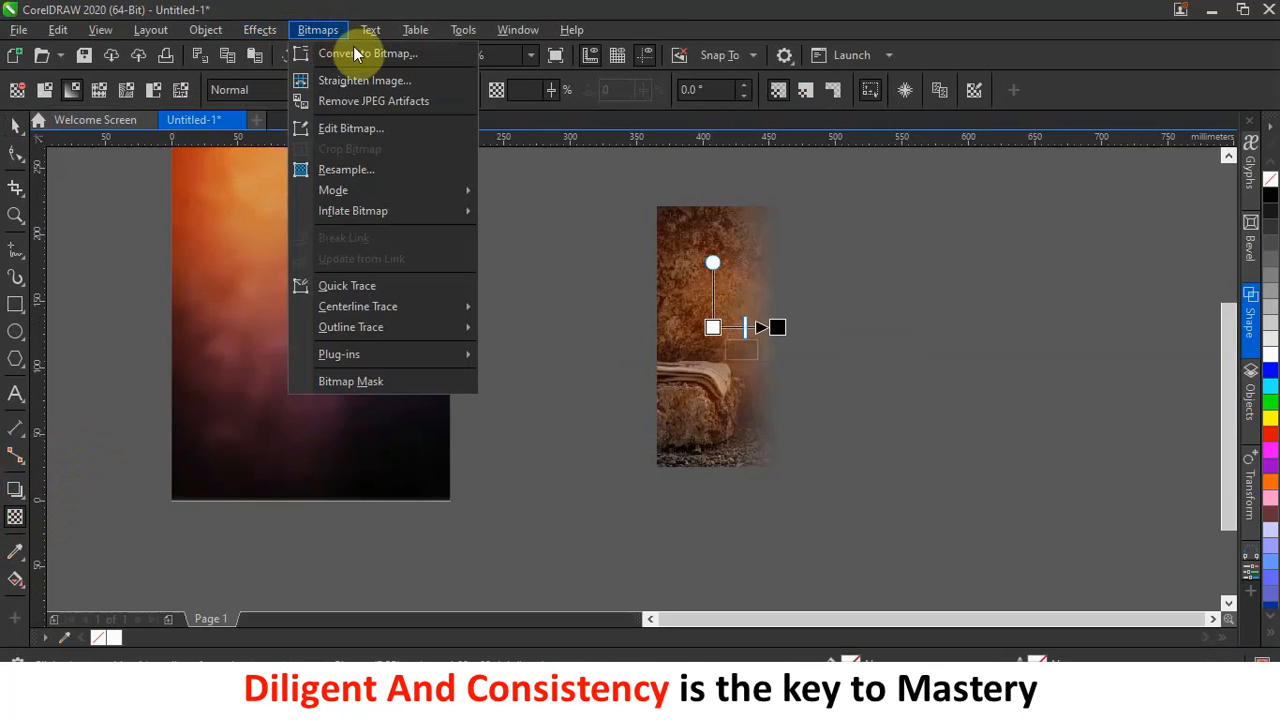
left_click(354, 48)
left_click(665, 453)
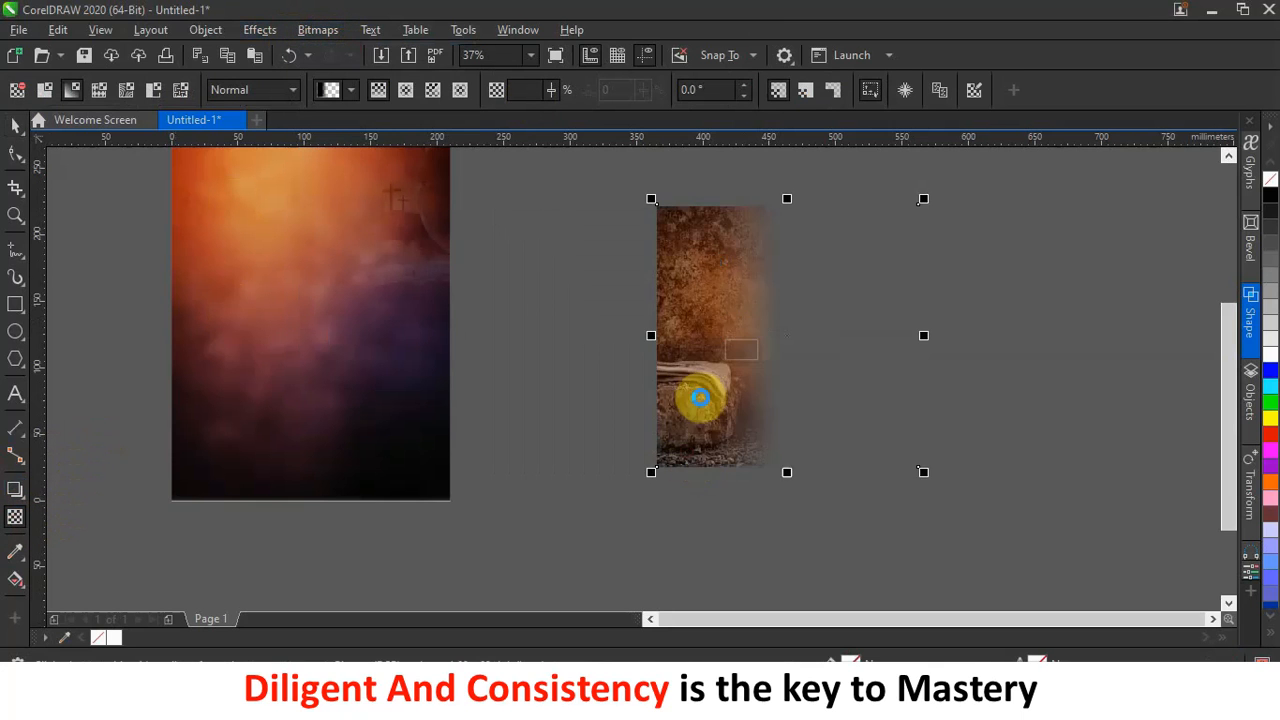
left_click_drag(724, 312, 724, 226)
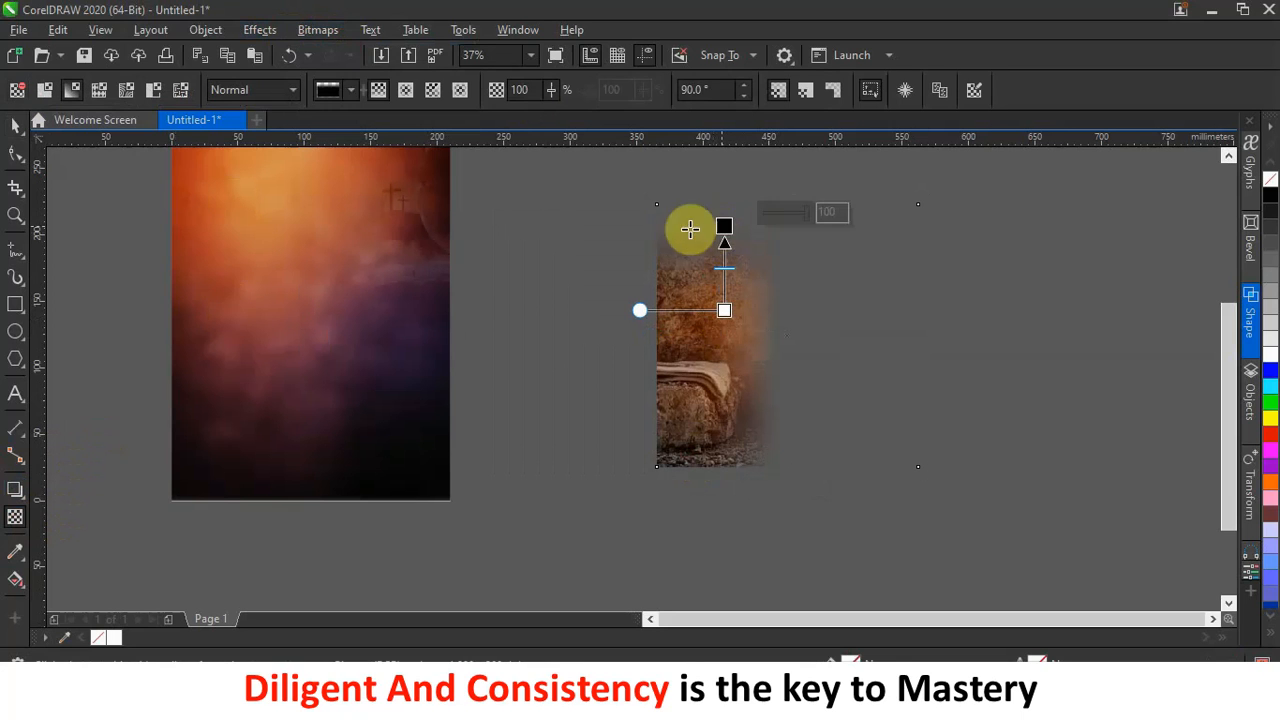
Flatten the image to a 300 dpi bitmap, add a downward fade, and flatten again.
left_click(317, 29)
left_click(333, 50)
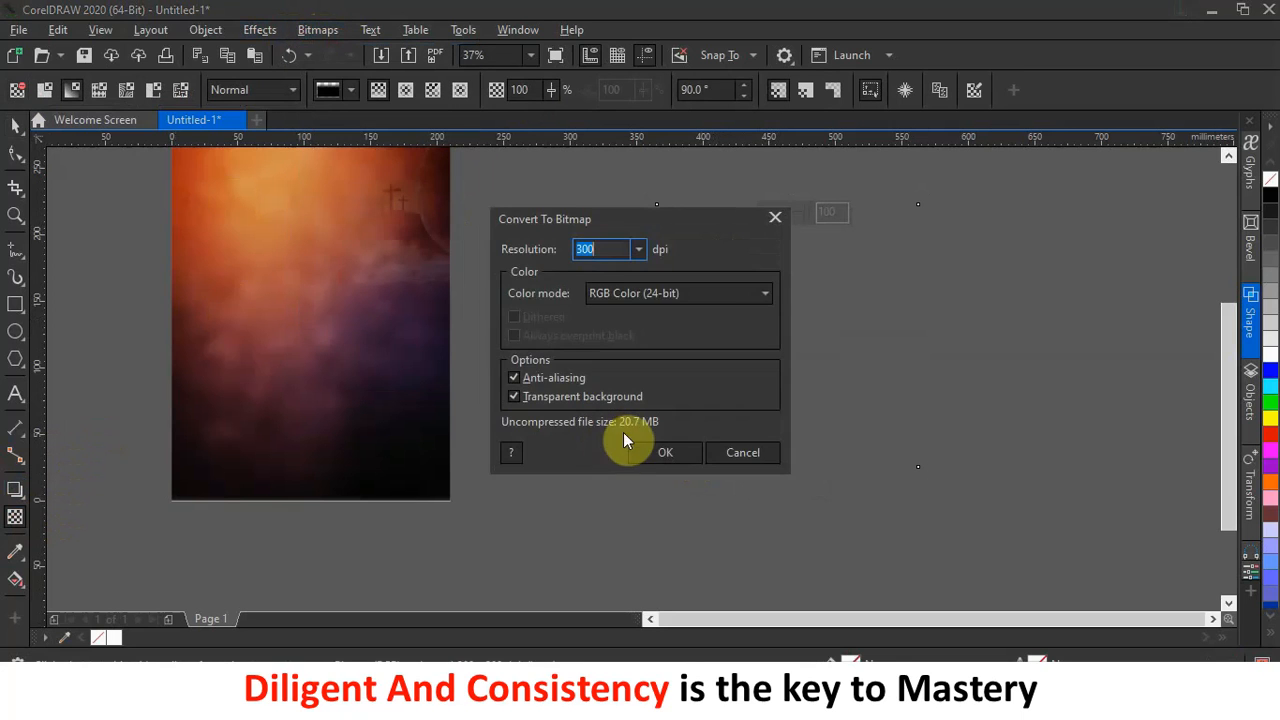
left_click(661, 454)
left_click_drag(698, 389, 700, 452)
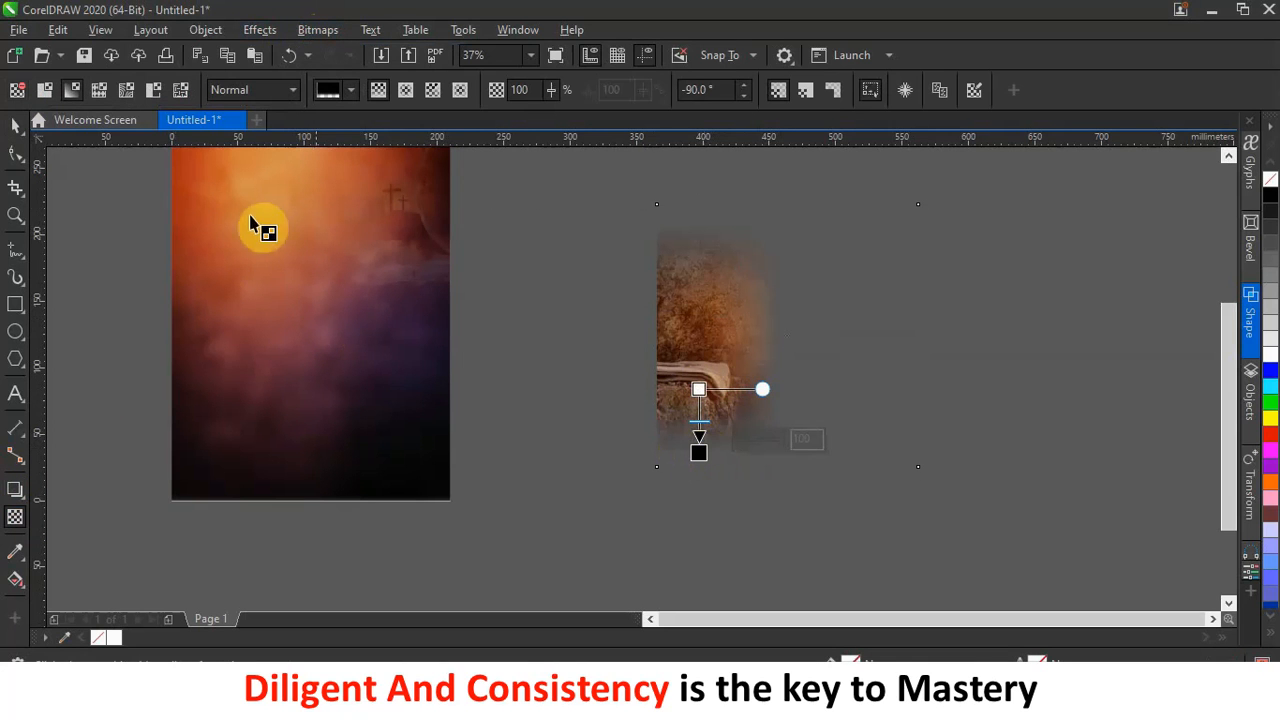
left_click(323, 29)
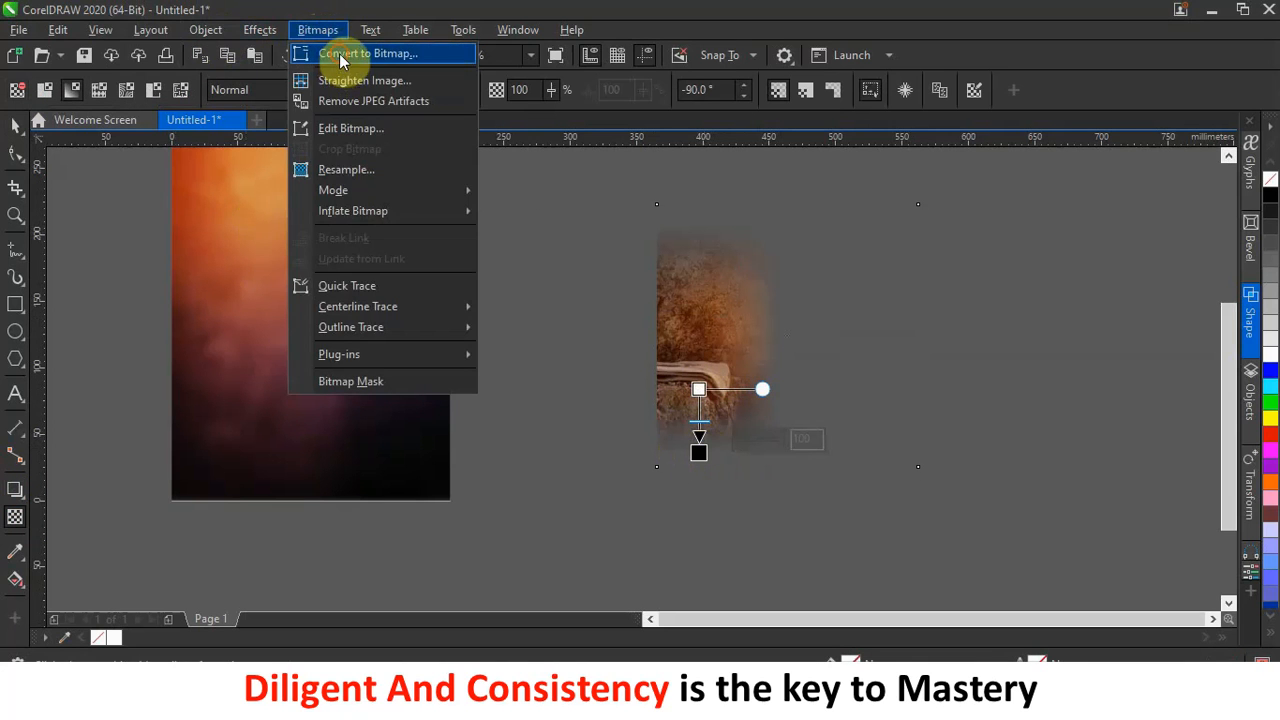
left_click(339, 53)
left_click(660, 455)
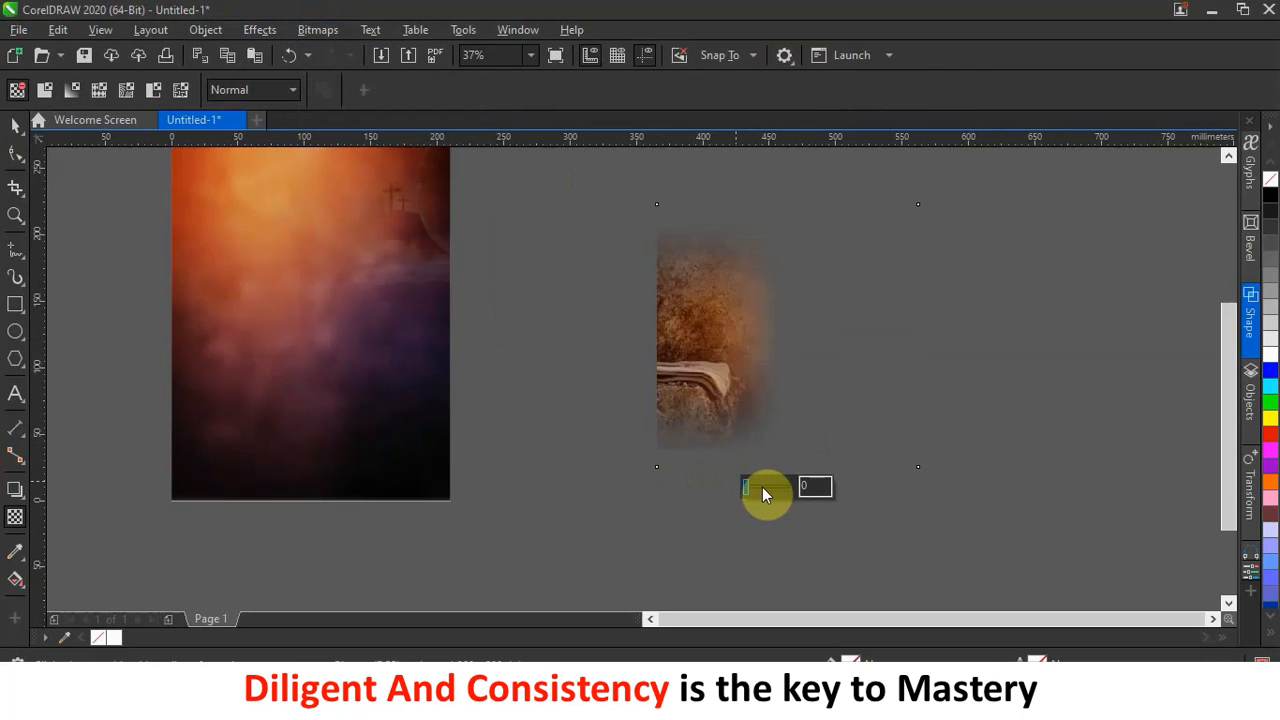
Give the image a uniform transparency of 51 with the Soft Light merge mode.
left_click_drag(747, 488, 766, 491)
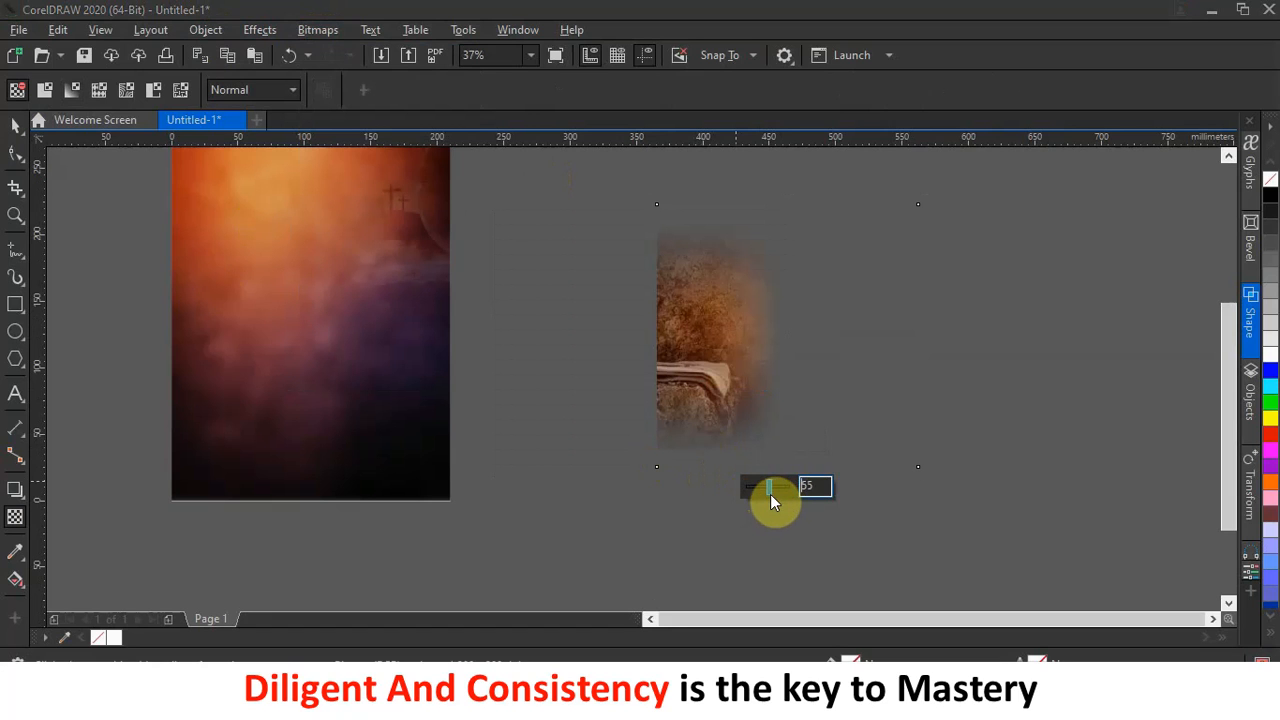
left_click_drag(768, 496, 770, 496)
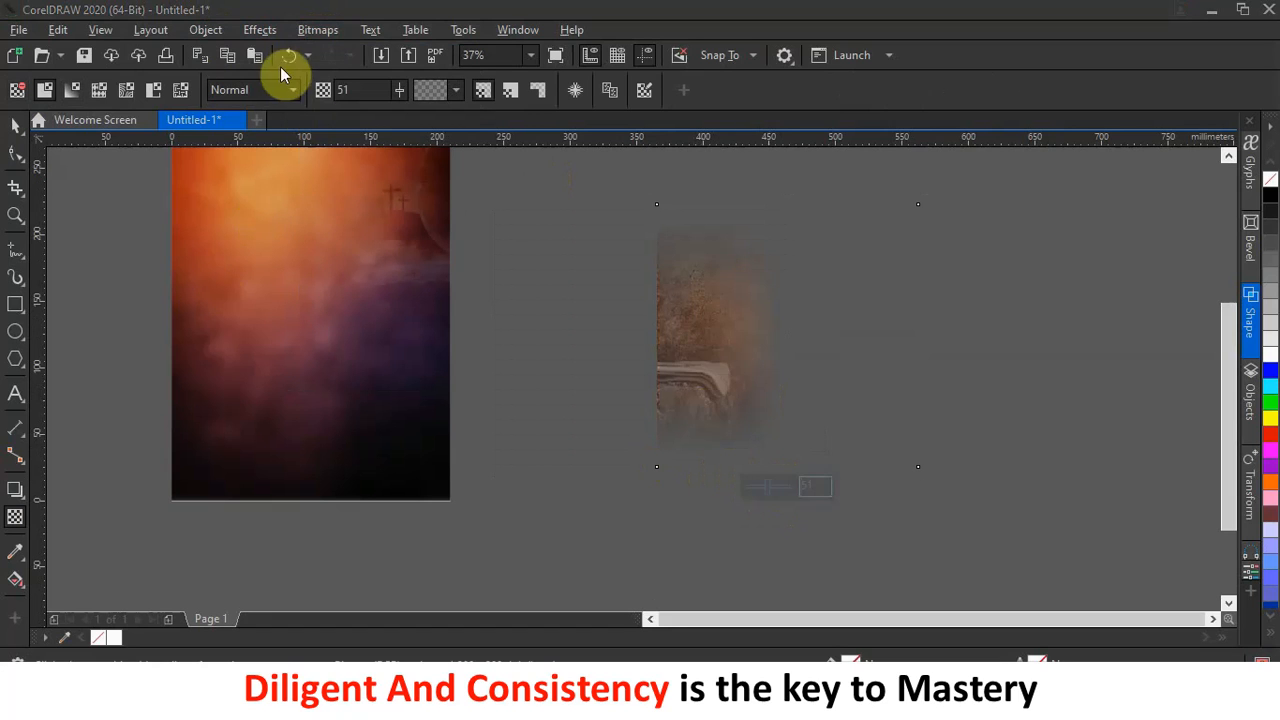
left_click(250, 92)
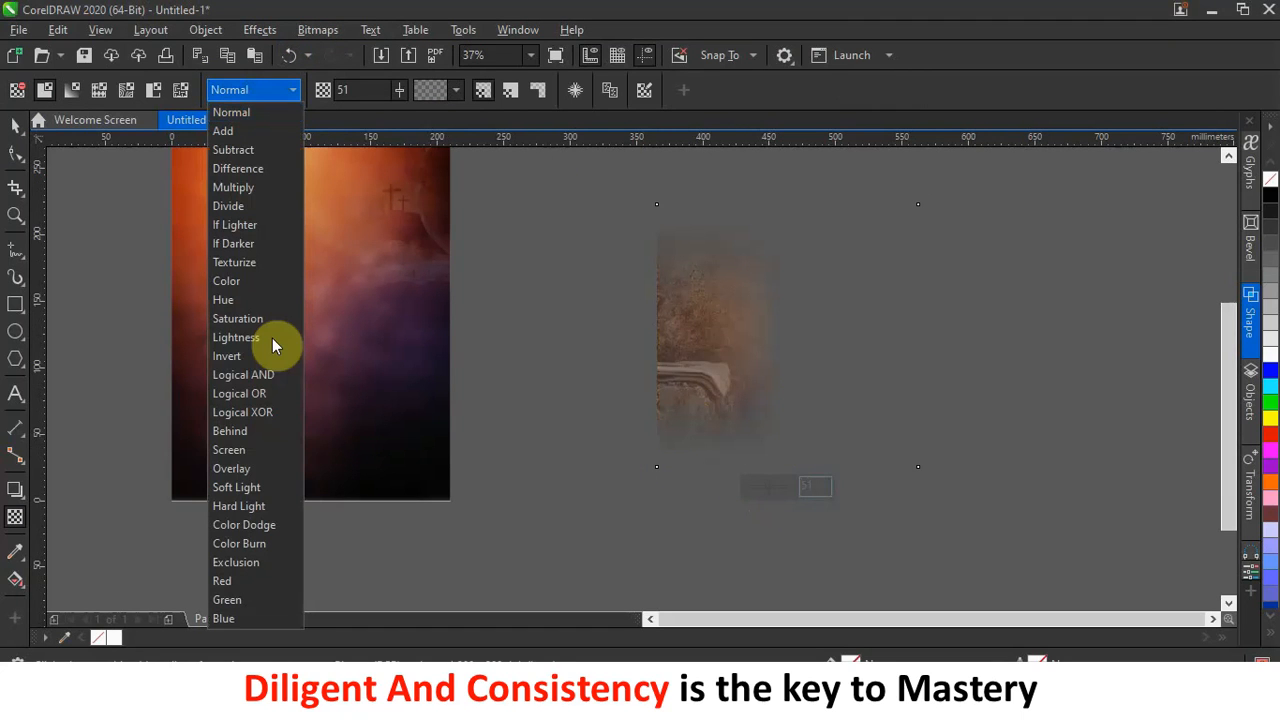
left_click(249, 490)
left_click(15, 124)
scroll(732, 346, "down", 3)
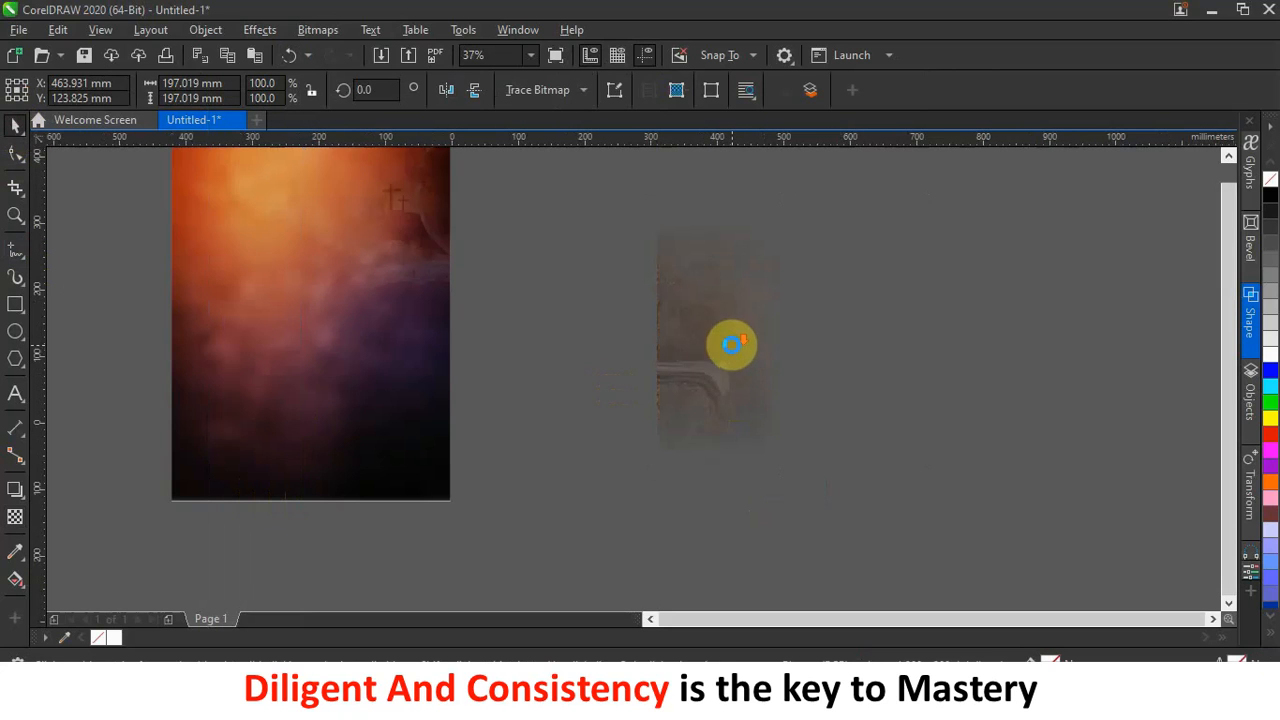
PowerClip the faded church image inside the orange-and-purple page background.
left_click_drag(731, 346, 495, 294)
left_click(530, 357)
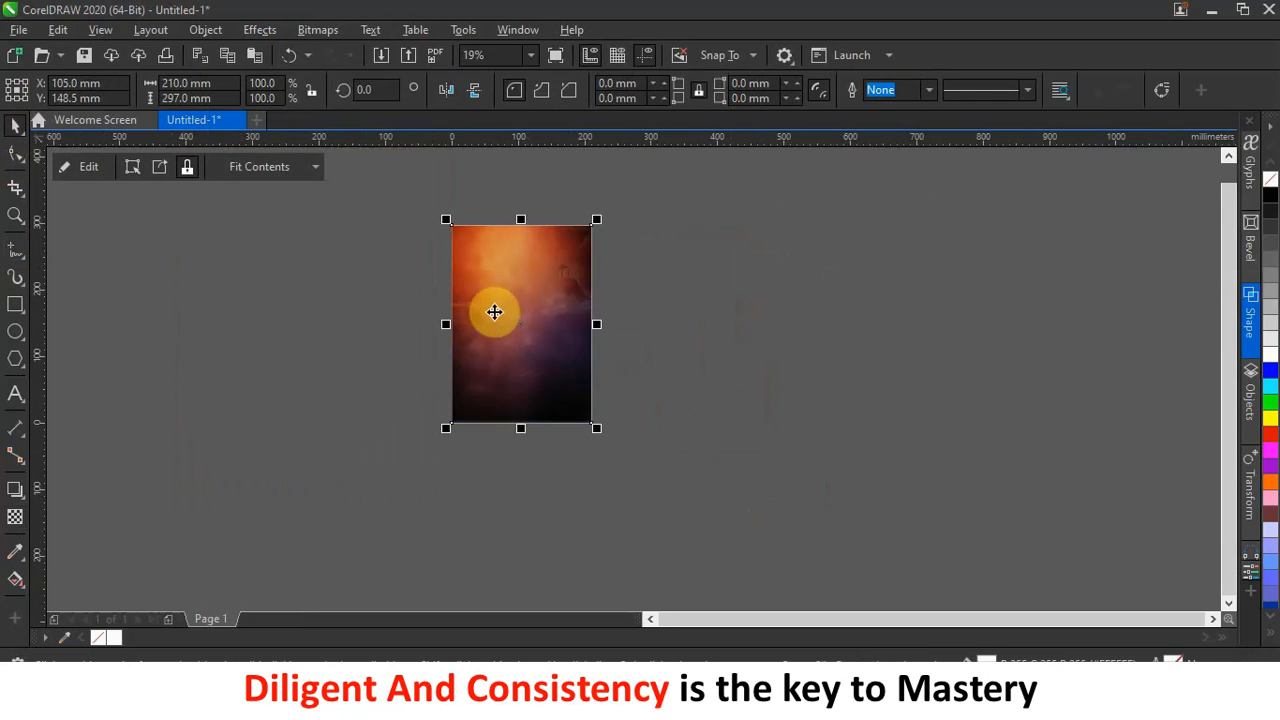
scroll(490, 304, "up", 3)
scroll(482, 302, "down", 3)
scroll(484, 296, "up", 2)
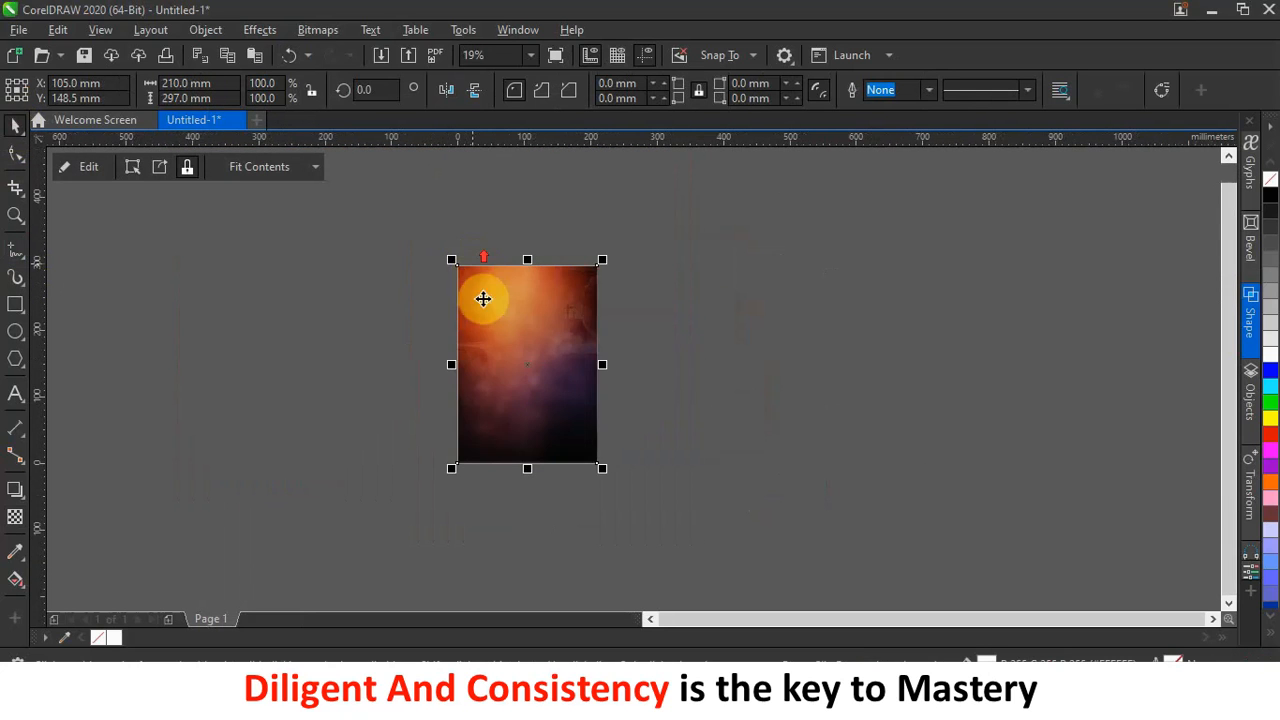
scroll(470, 350, "up", 2)
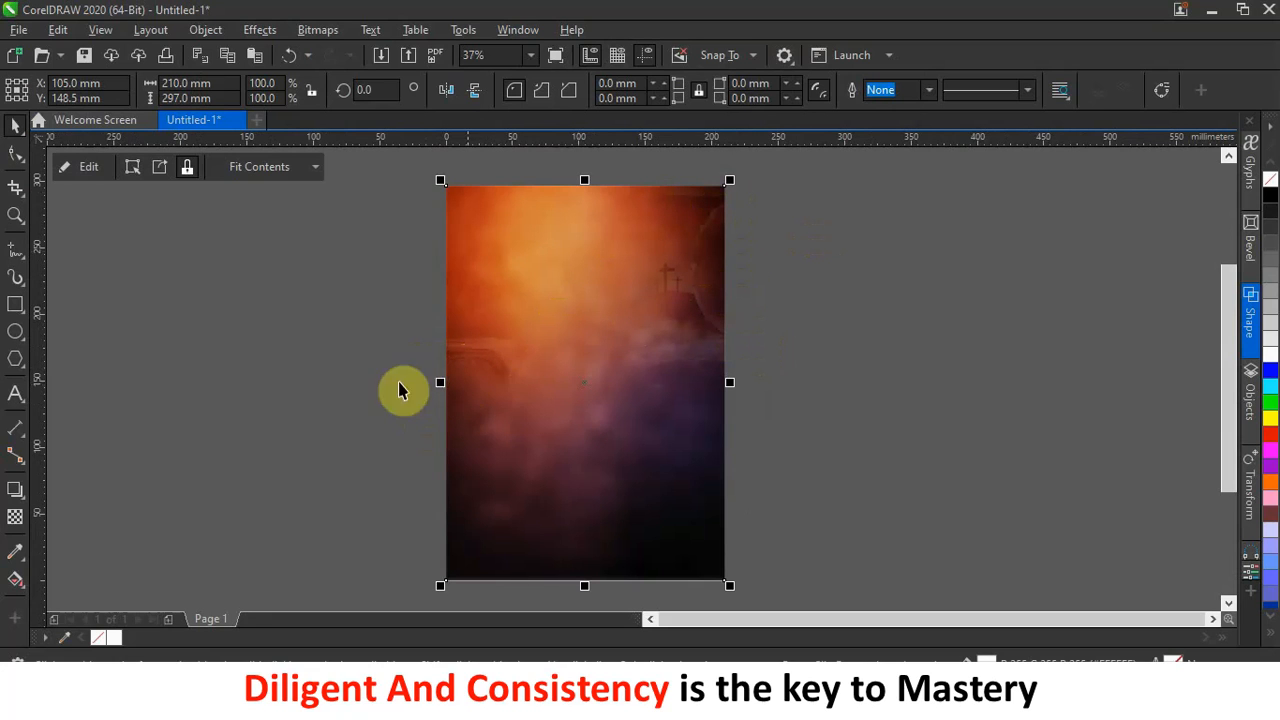
left_click(912, 289)
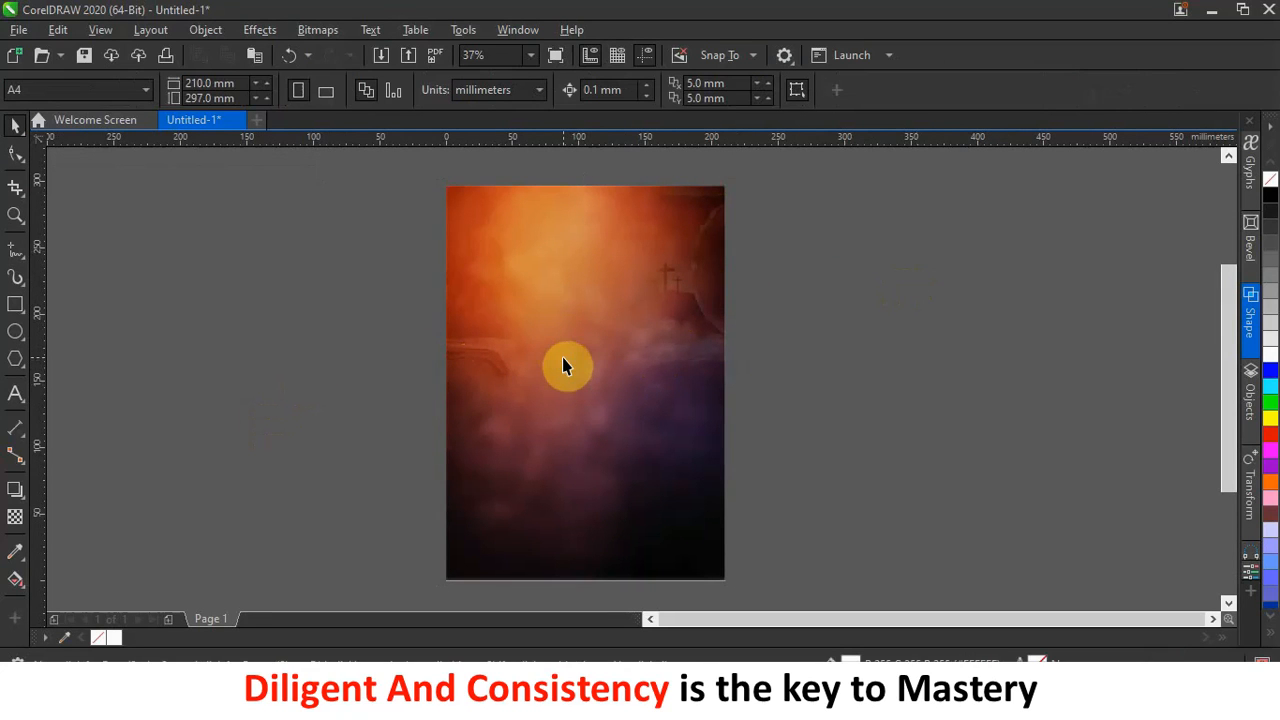
scroll(563, 357, "down", 2)
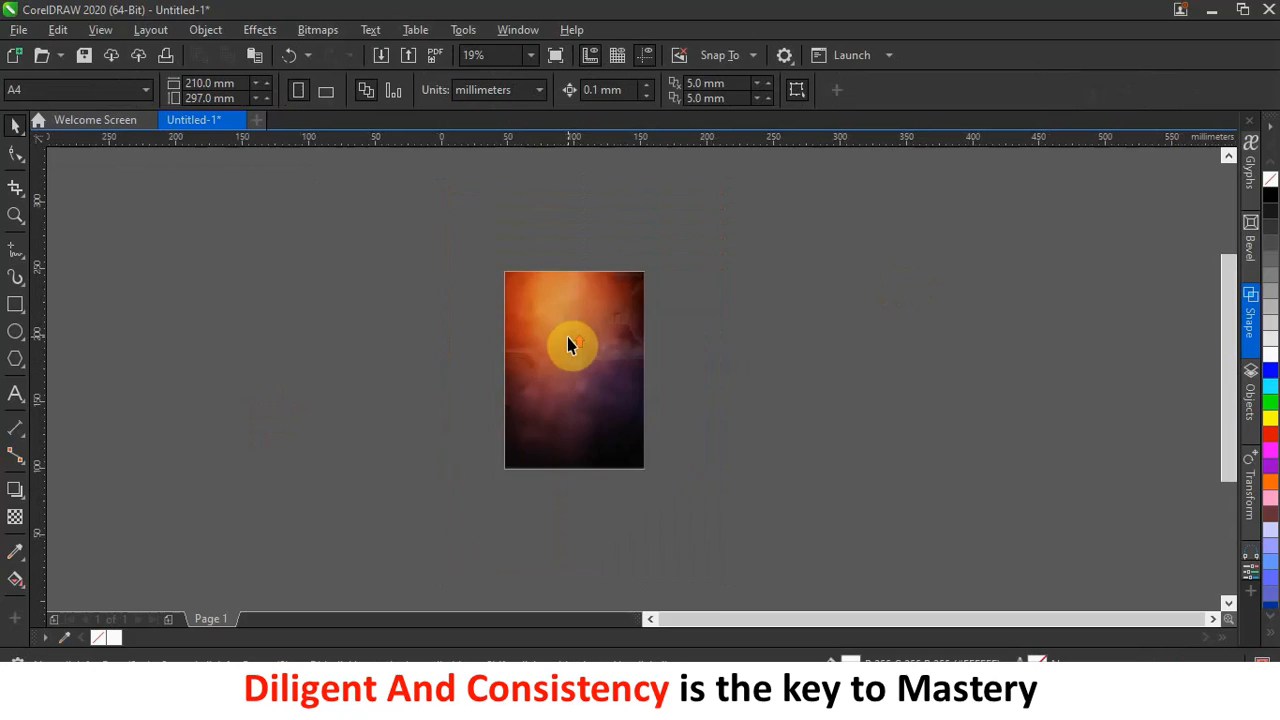
scroll(567, 337, "up", 2)
scroll(567, 337, "down", 2)
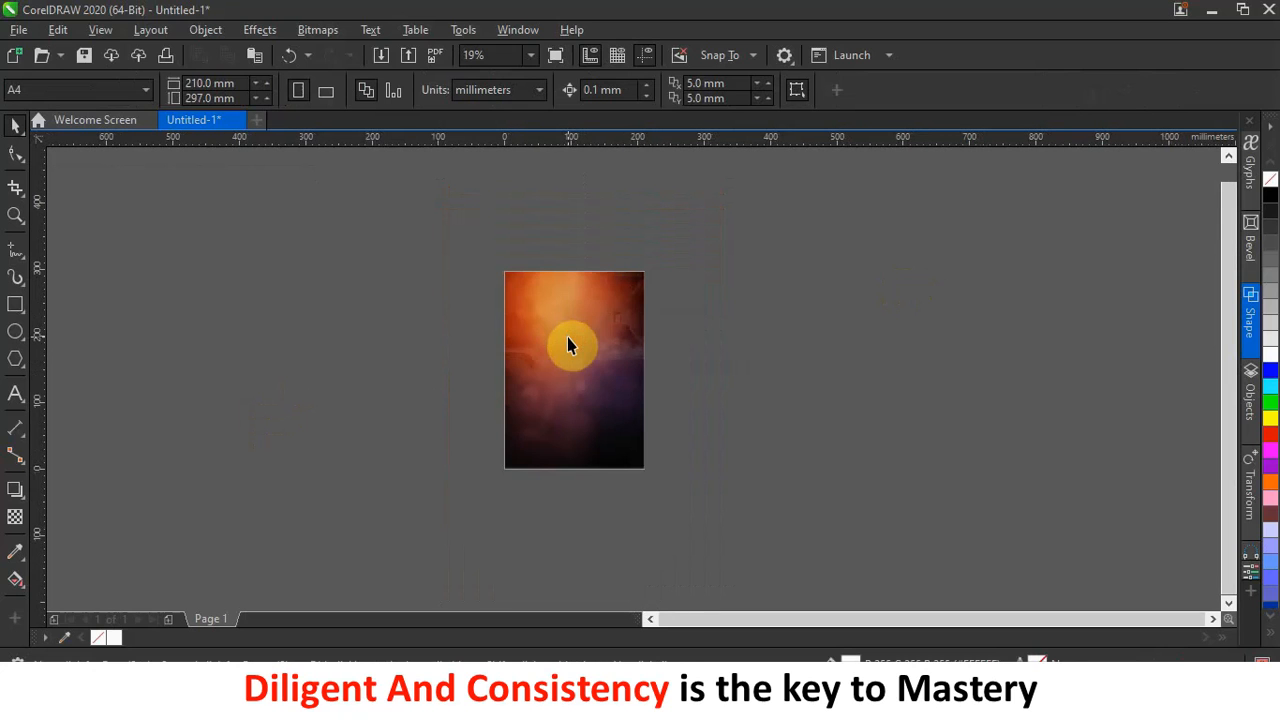
scroll(574, 266, "up", 2)
scroll(575, 266, "down", 2)
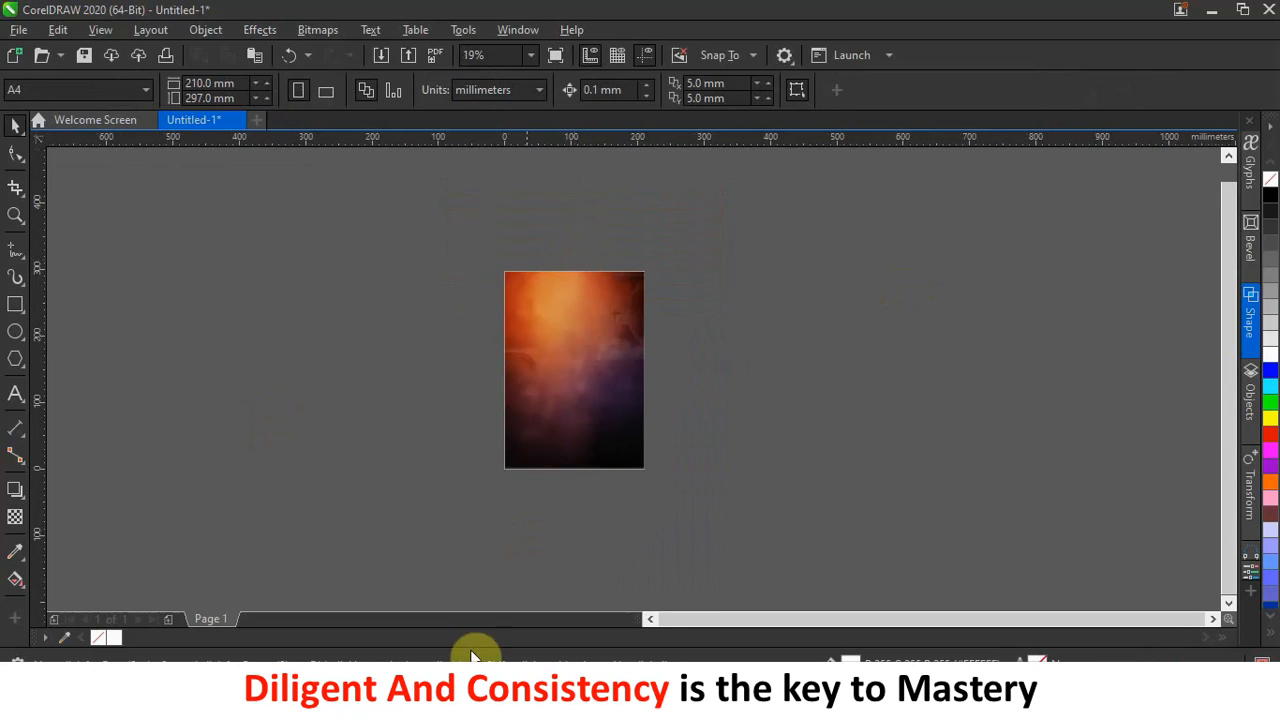
Select all the flyer text in Notepad, then minimize Notepad.
left_click(470, 701)
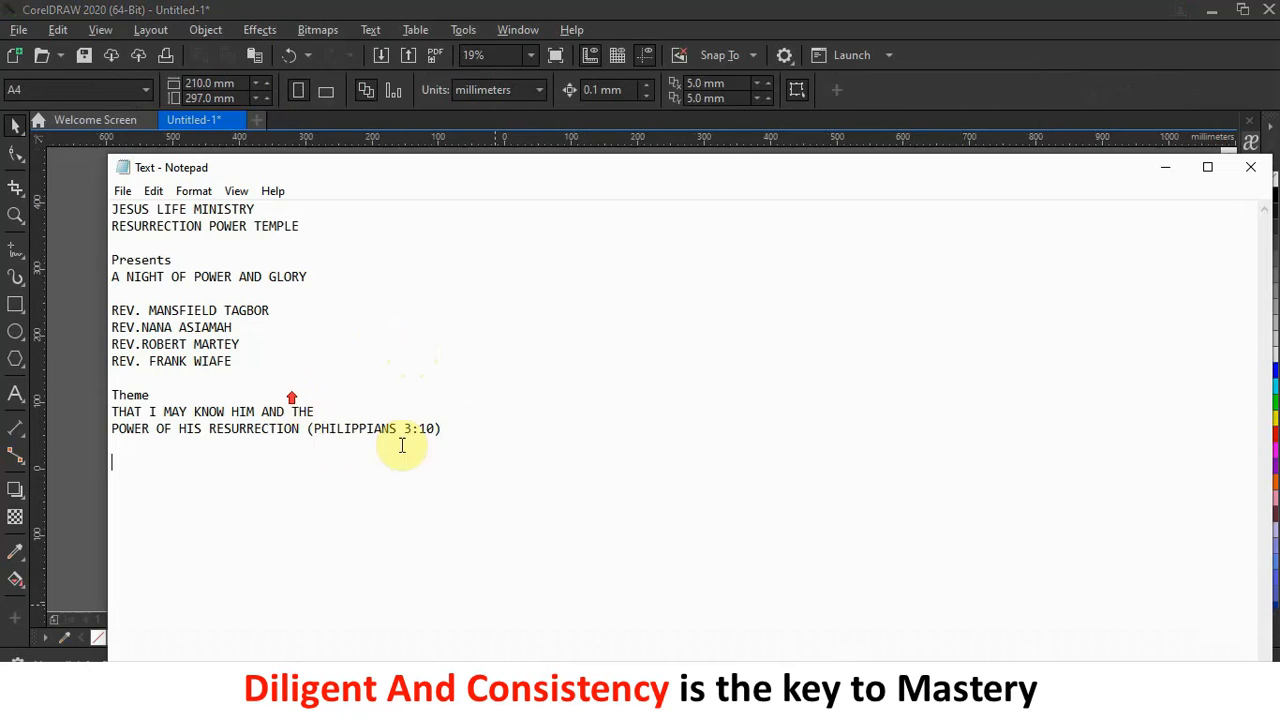
left_click_drag(448, 445, 60, 190)
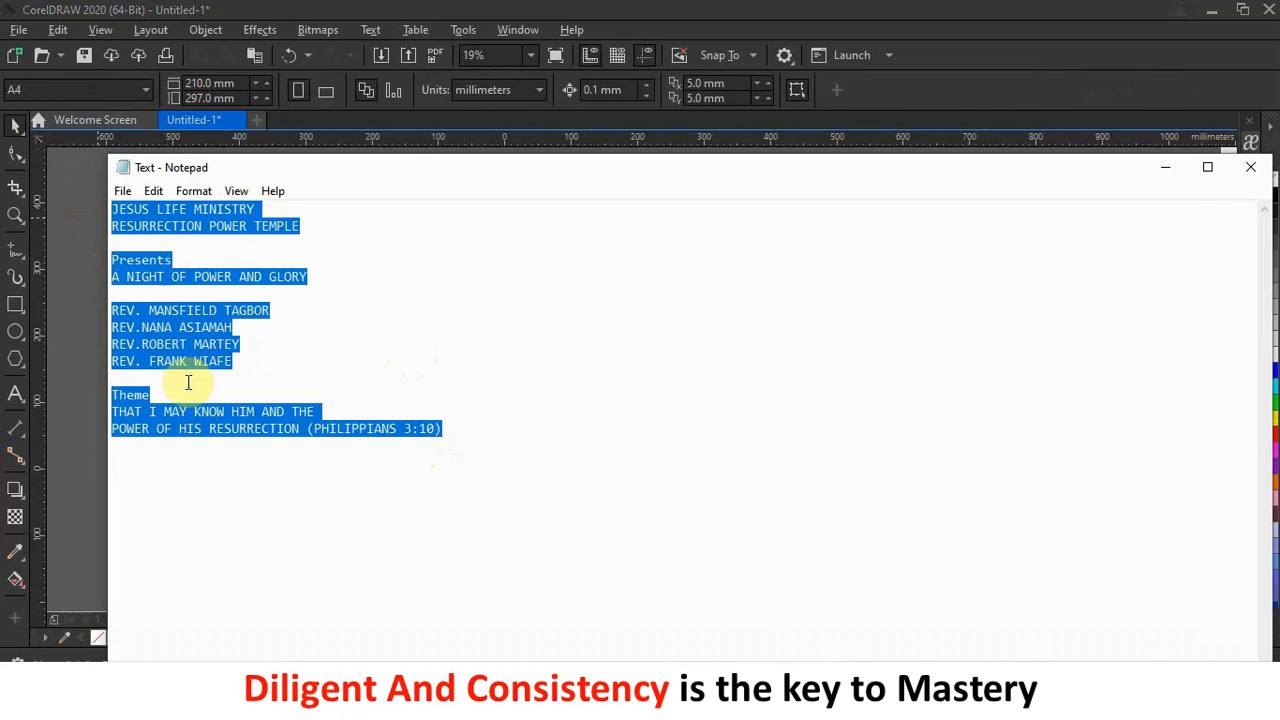
left_click(1166, 167)
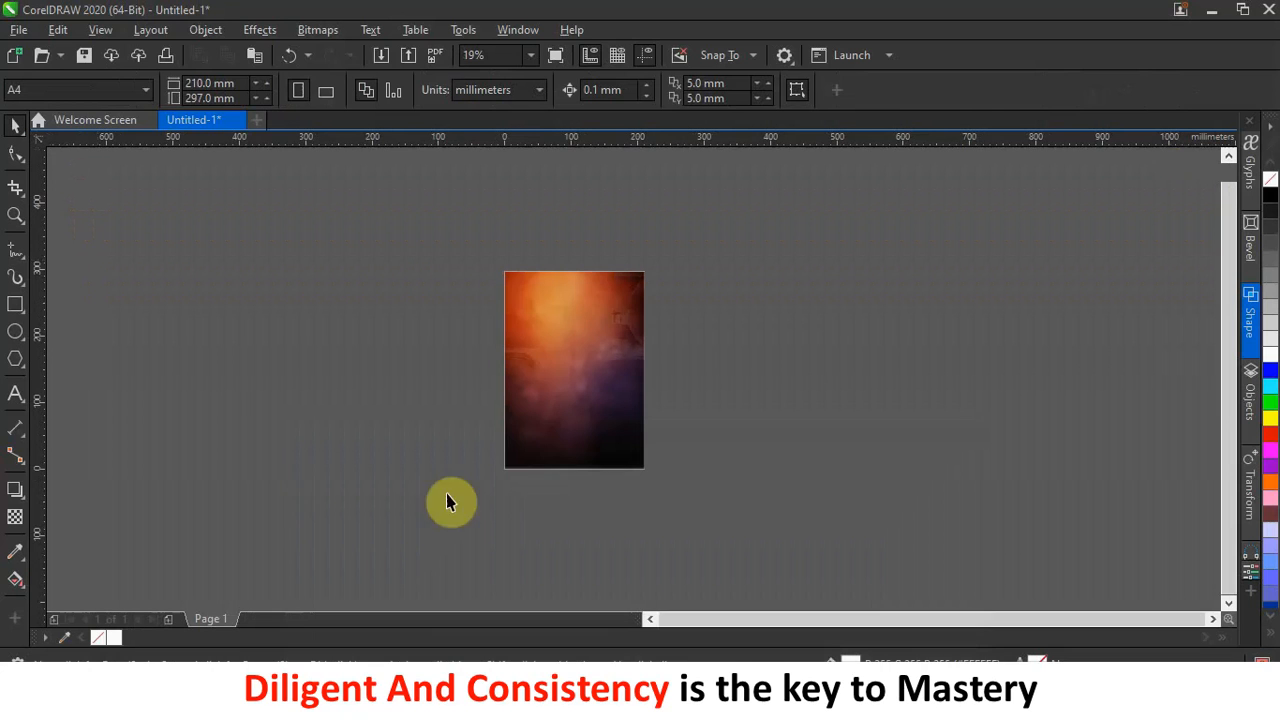
Paste the flyer text as a text block beside the page and scale it up.
left_click(15, 393)
left_click(242, 255)
key("ctrl+v")
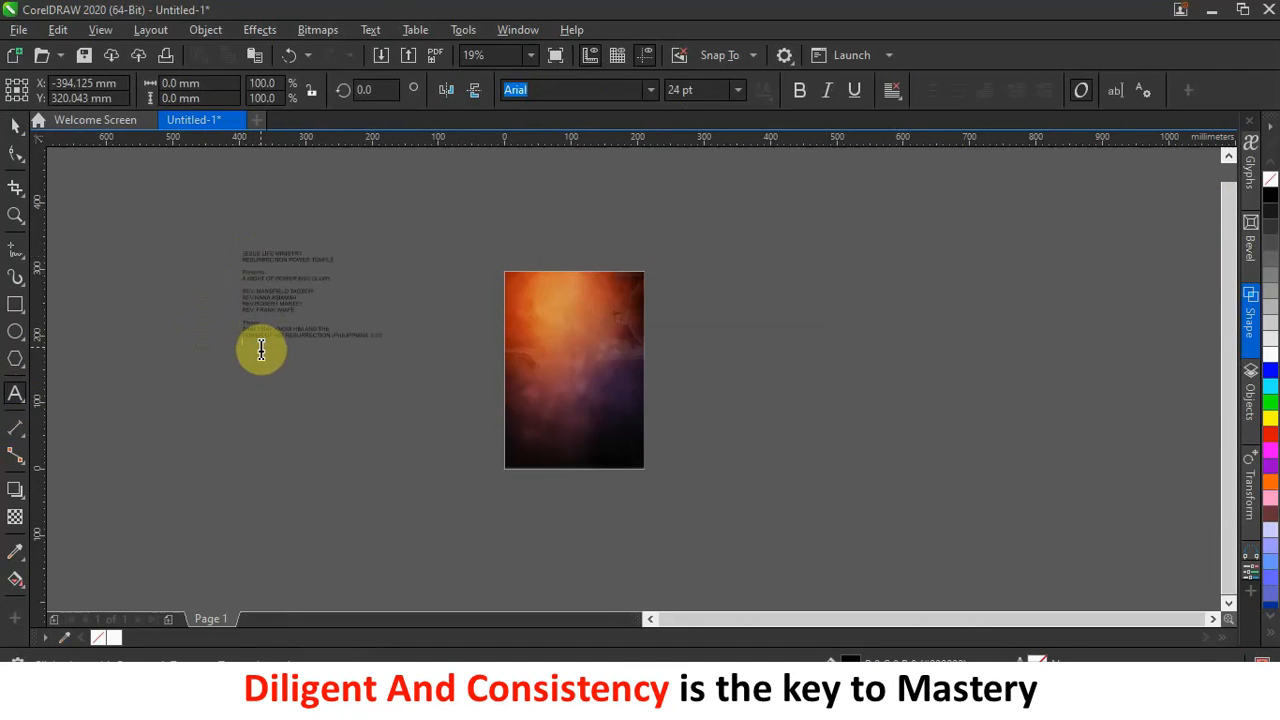
left_click(15, 124)
left_click_drag(389, 344, 809, 348)
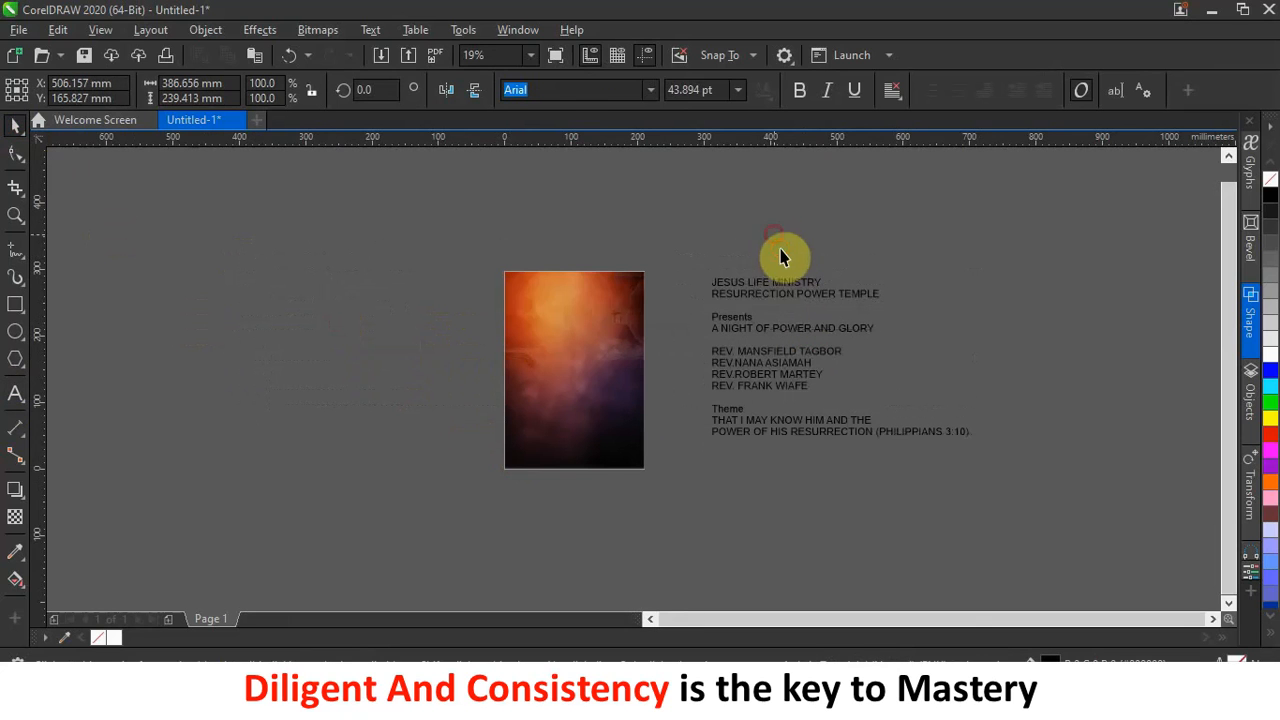
Edit the text block and select the line JESUS LIFE MINISTRY.
left_click(778, 259)
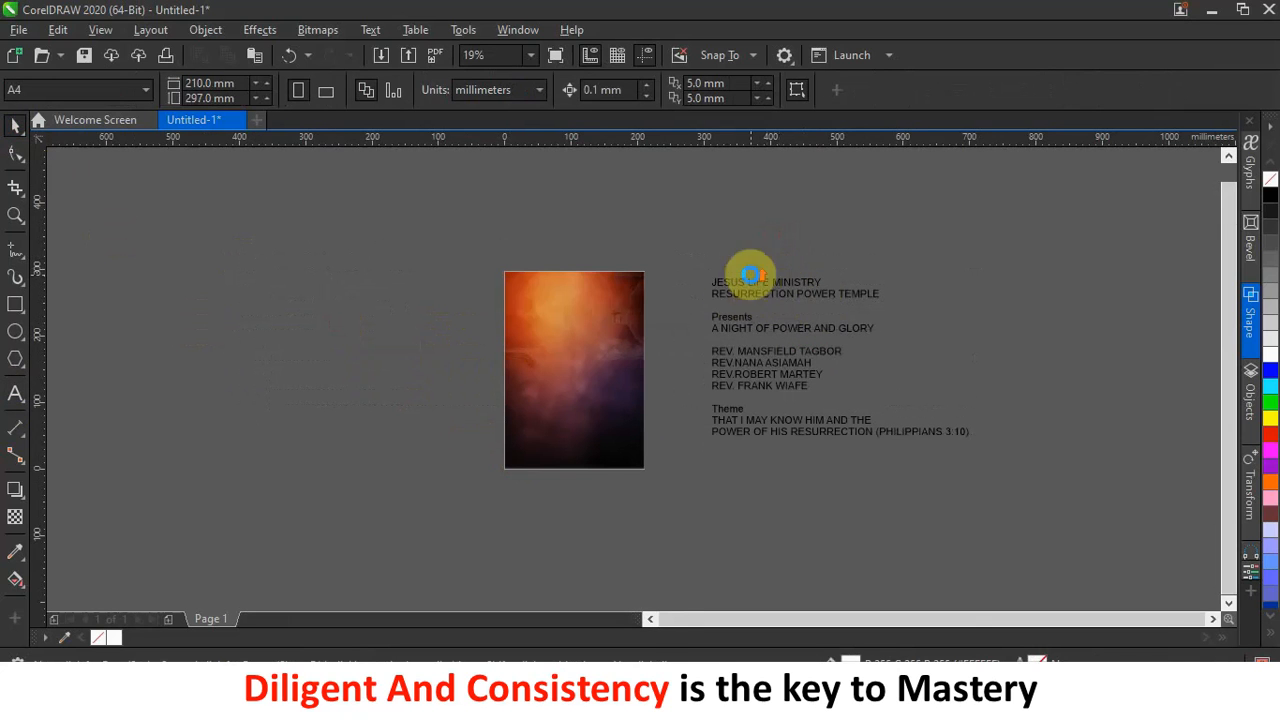
scroll(749, 271, "up", 2)
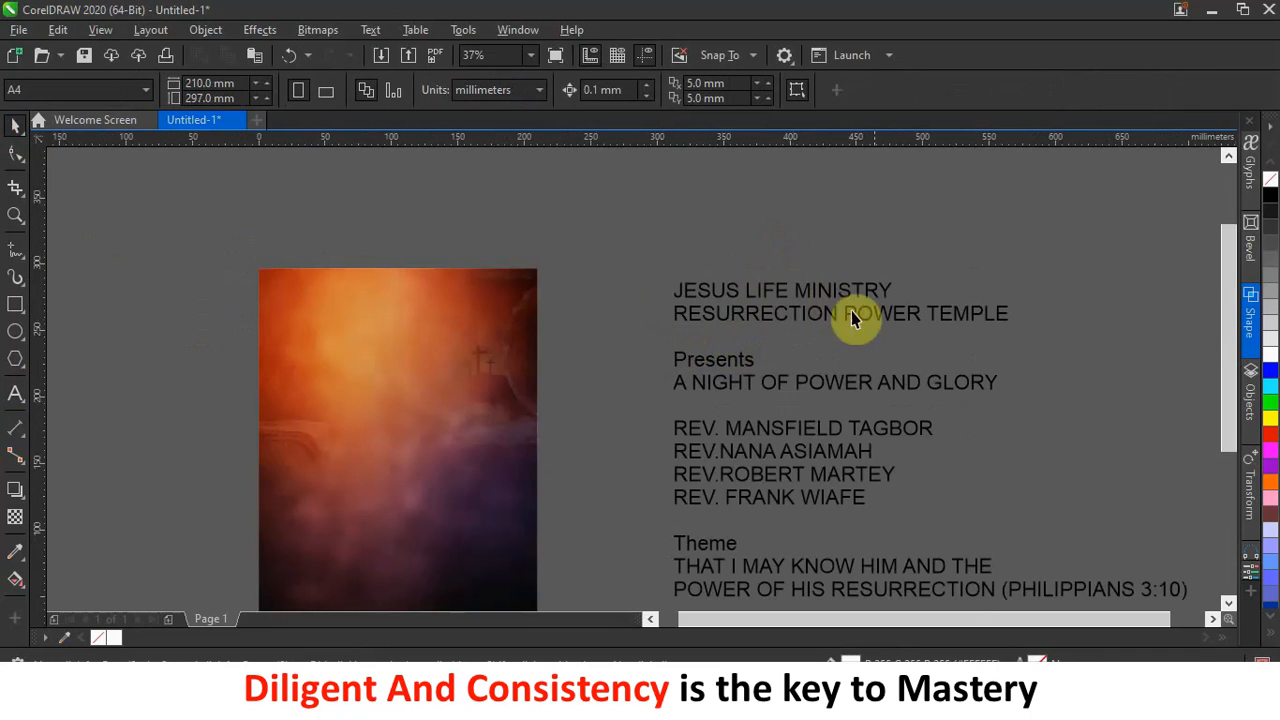
double_click(886, 280)
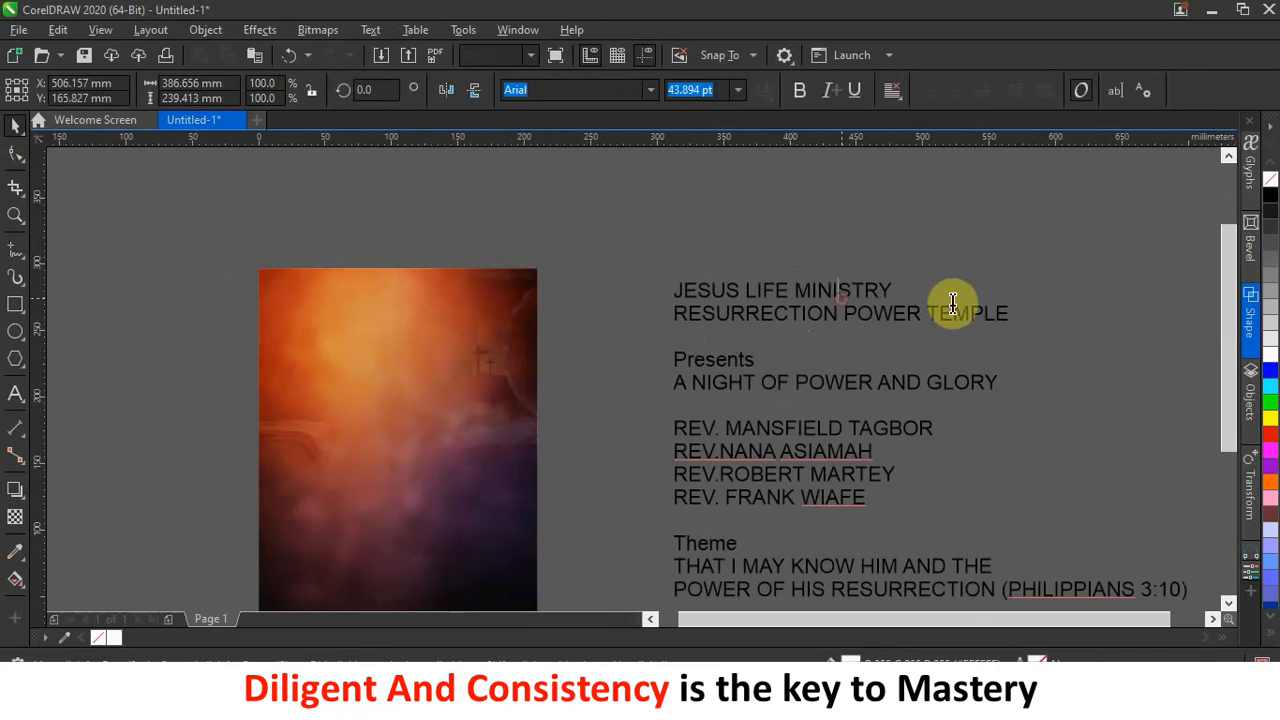
left_click_drag(894, 286, 601, 288)
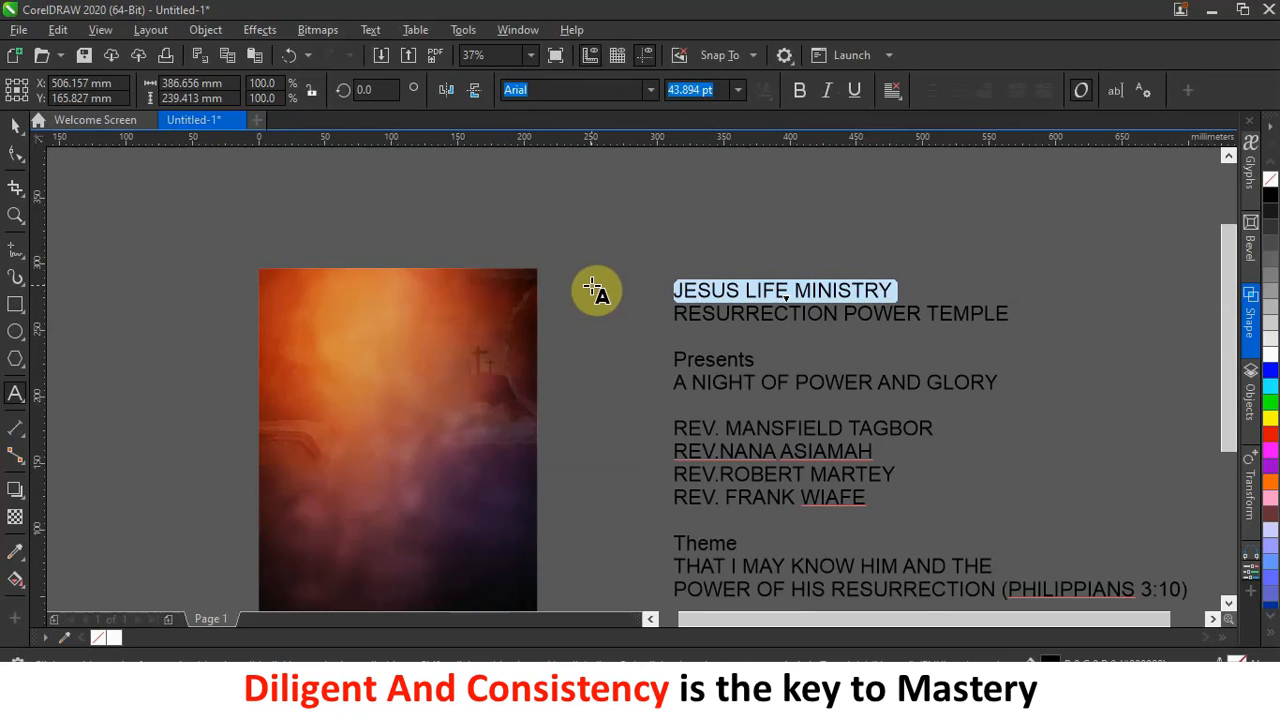
Cut JESUS LIFE MINISTRY into its own text object on the page, bold and white.
key("ctrl+x")
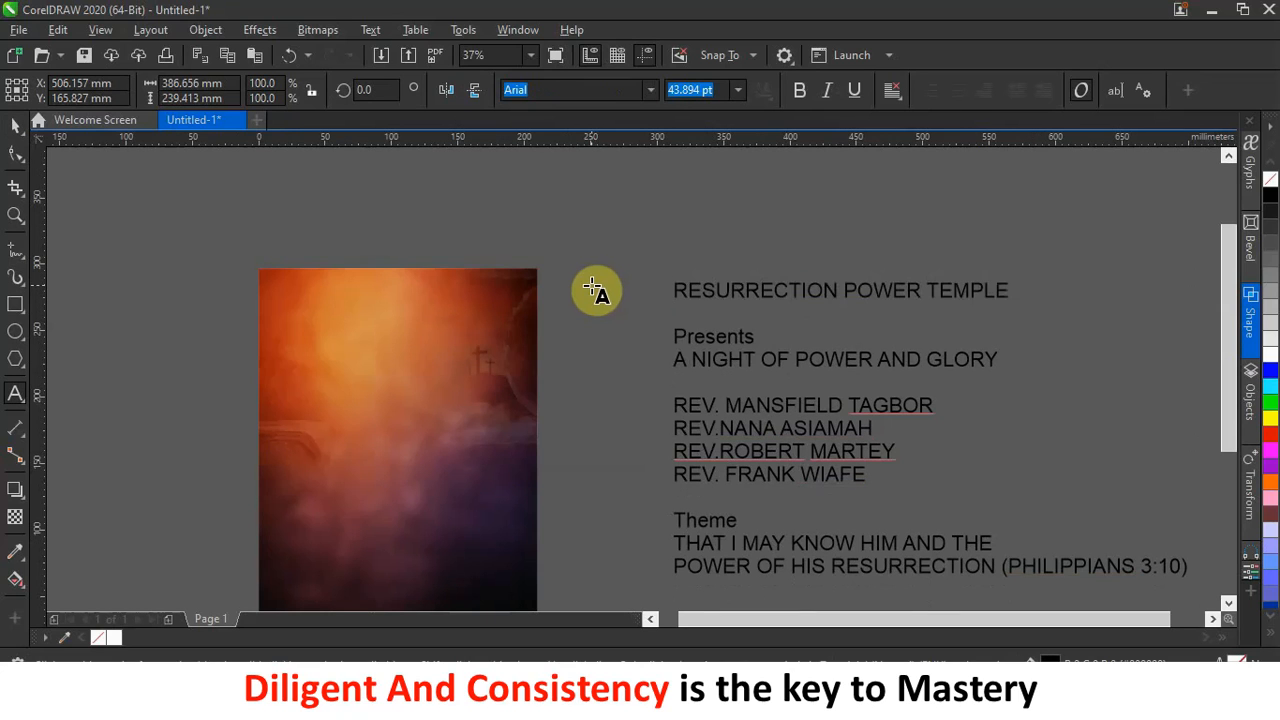
left_click(362, 331)
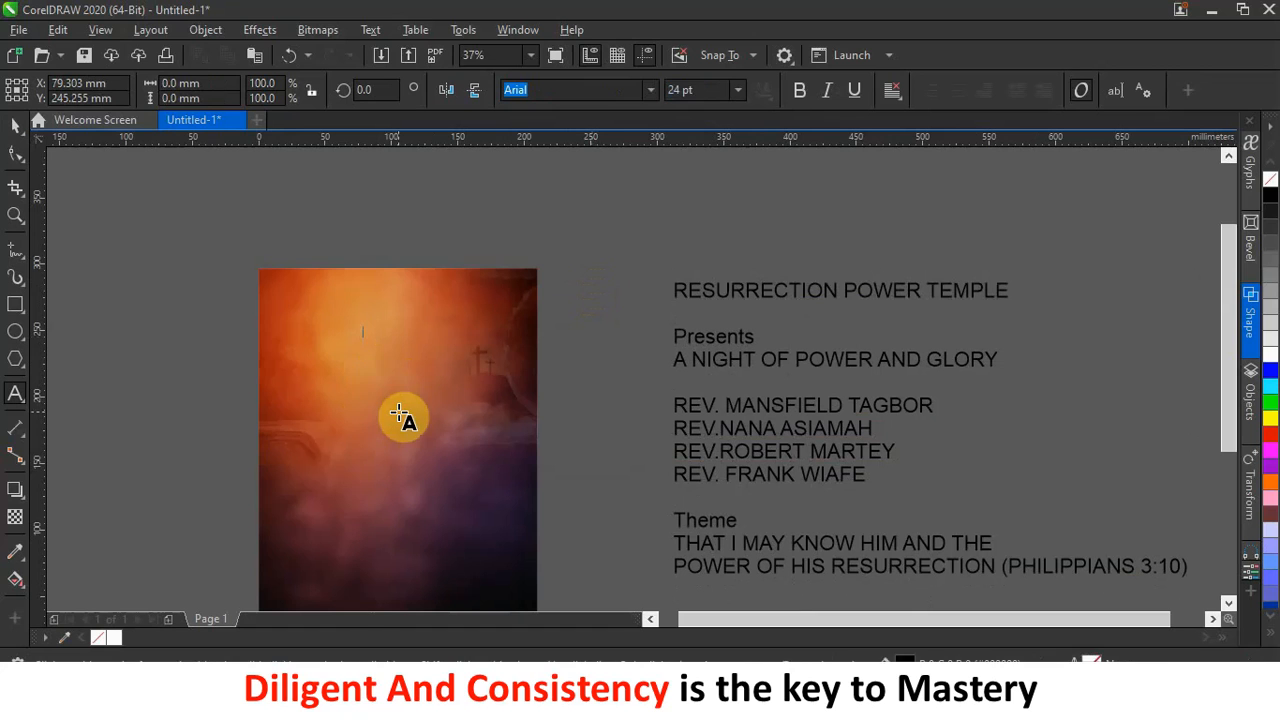
key("ctrl+v")
left_click(15, 125)
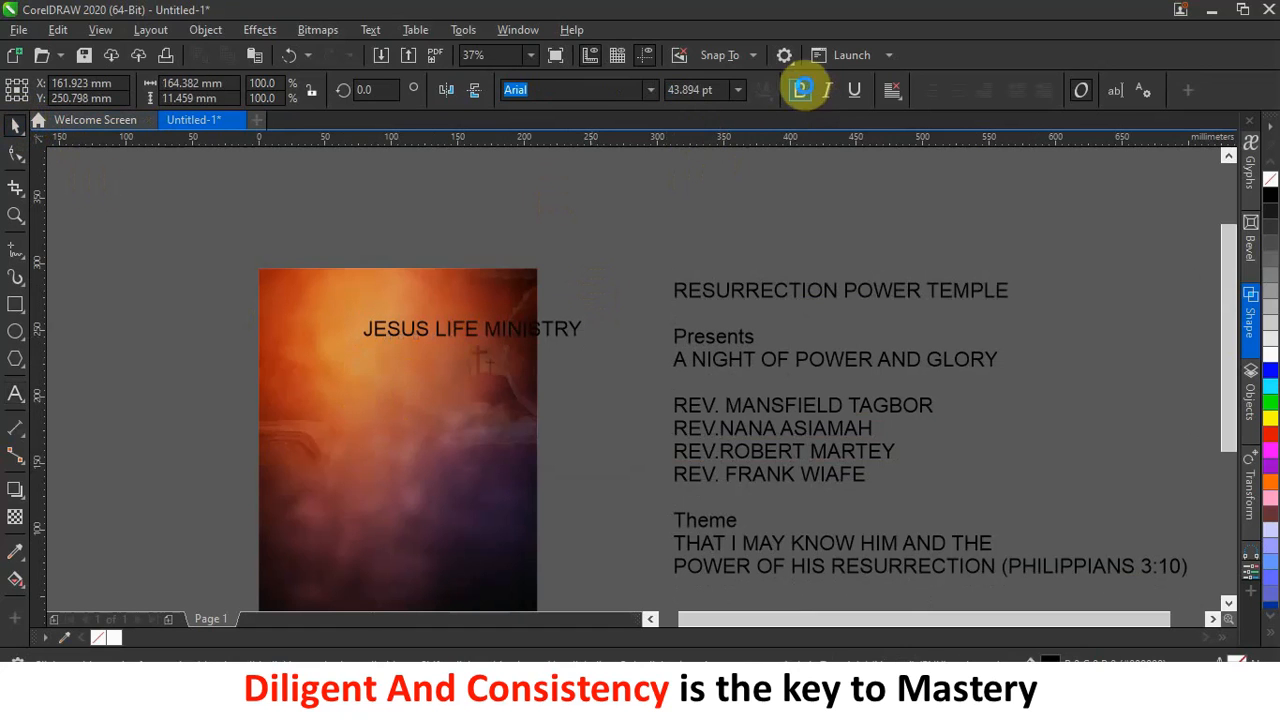
left_click(802, 91)
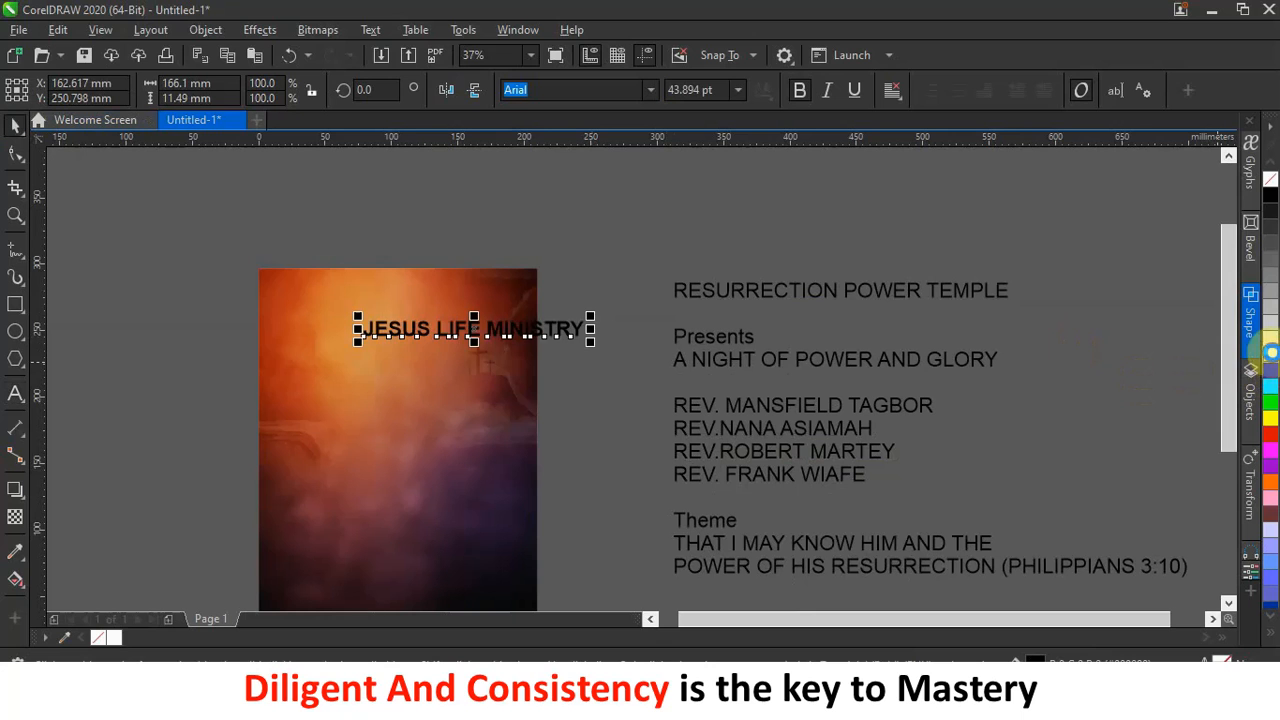
left_click(1271, 353)
Scale the heading to about 89 mm wide and place it near the background's top.
left_click_drag(594, 311, 581, 314)
left_click_drag(473, 330, 415, 313)
scroll(414, 314, "up", 2)
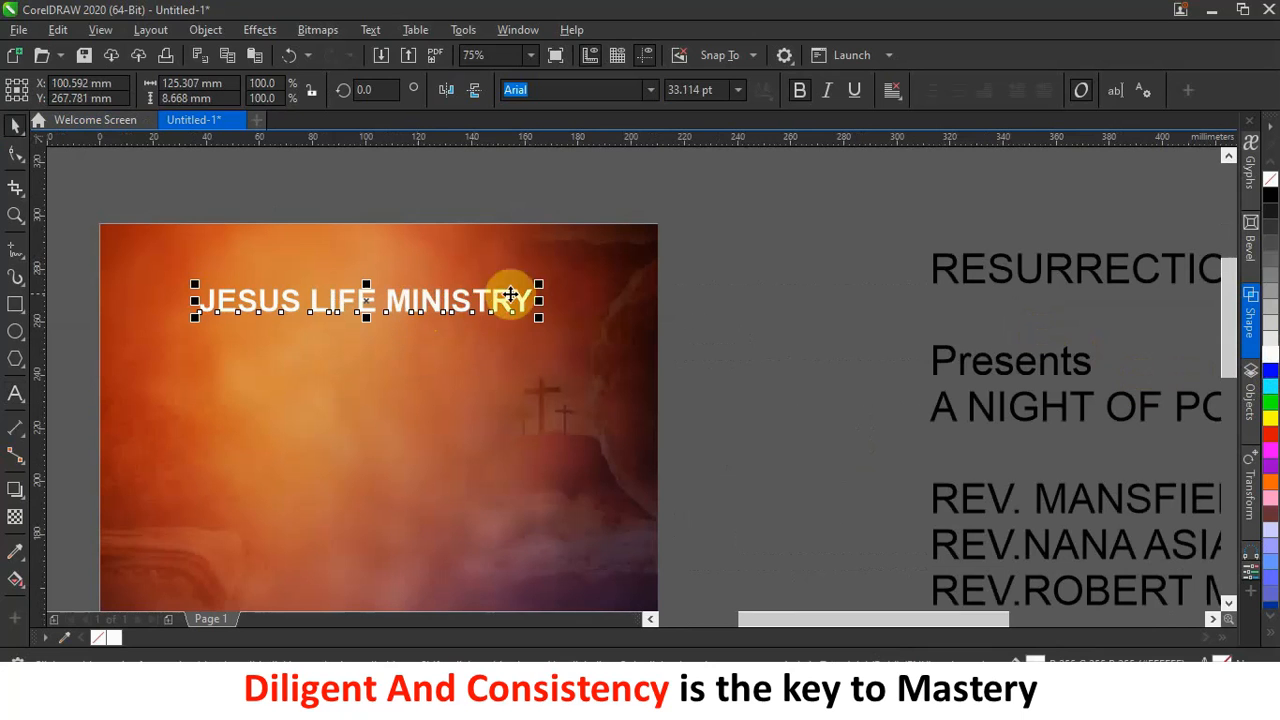
left_click_drag(537, 286, 462, 302)
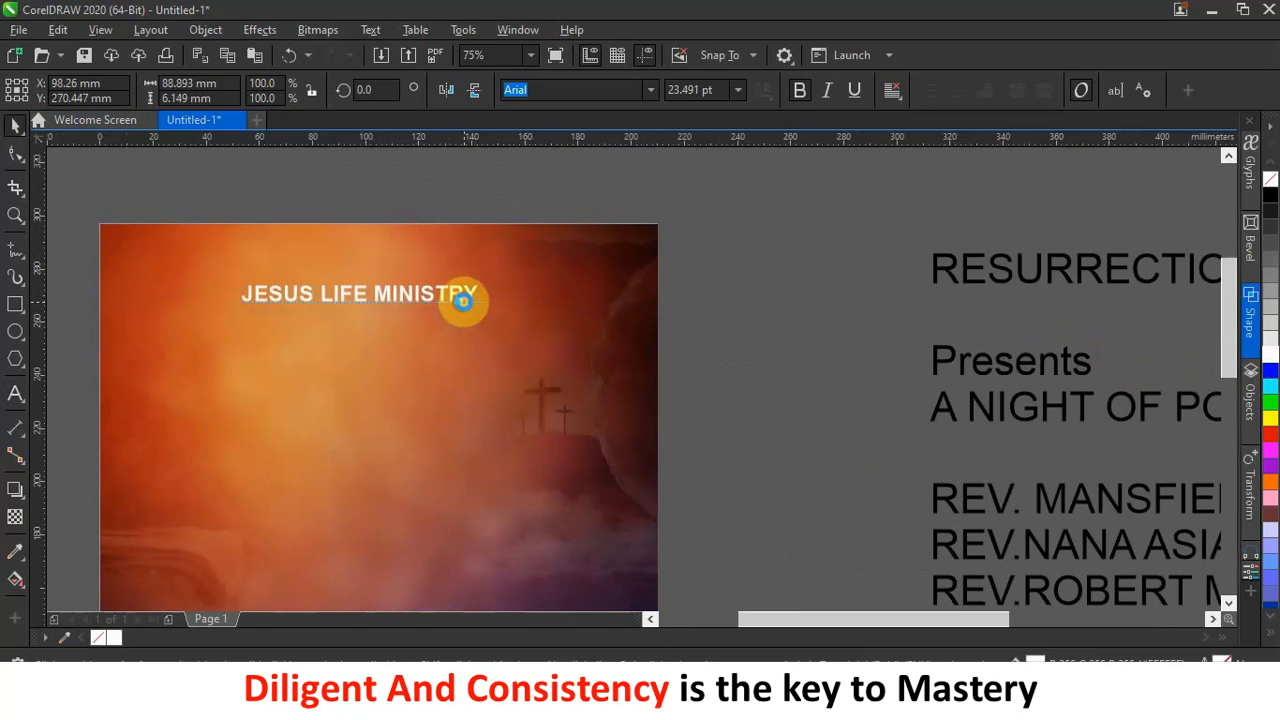
left_click(849, 306)
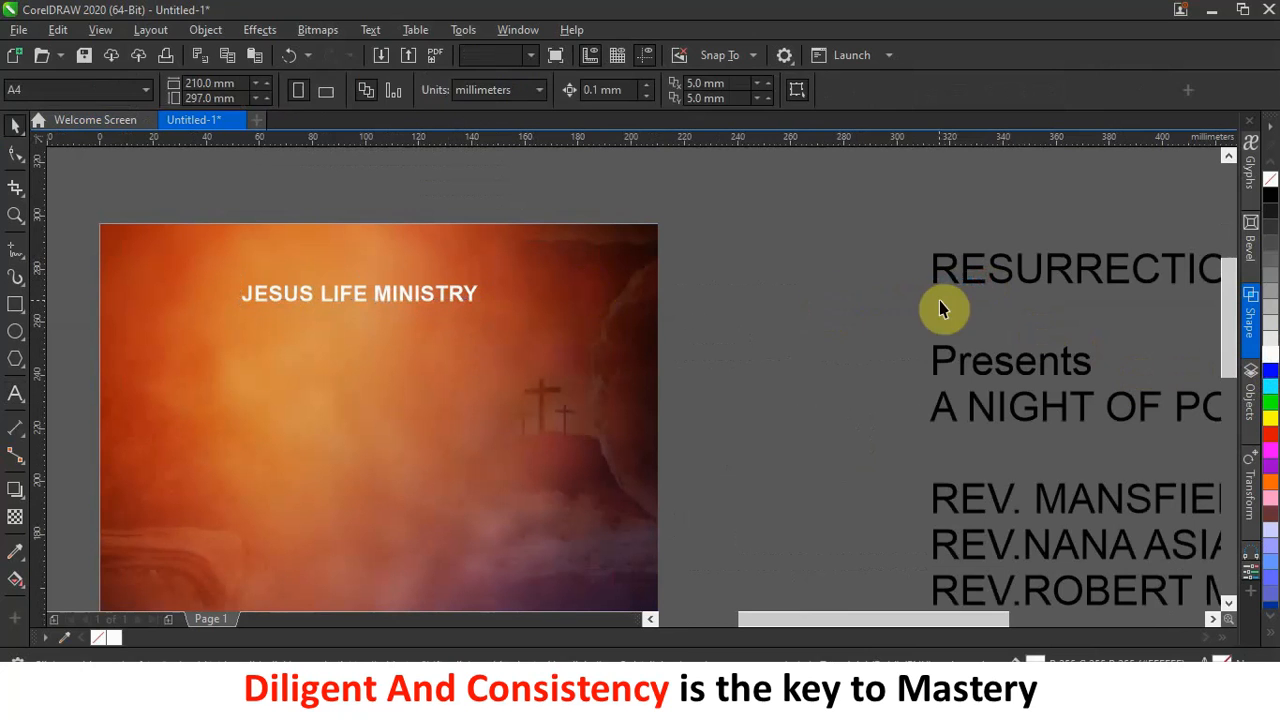
left_click_drag(971, 291, 808, 306)
scroll(808, 305, "down", 2)
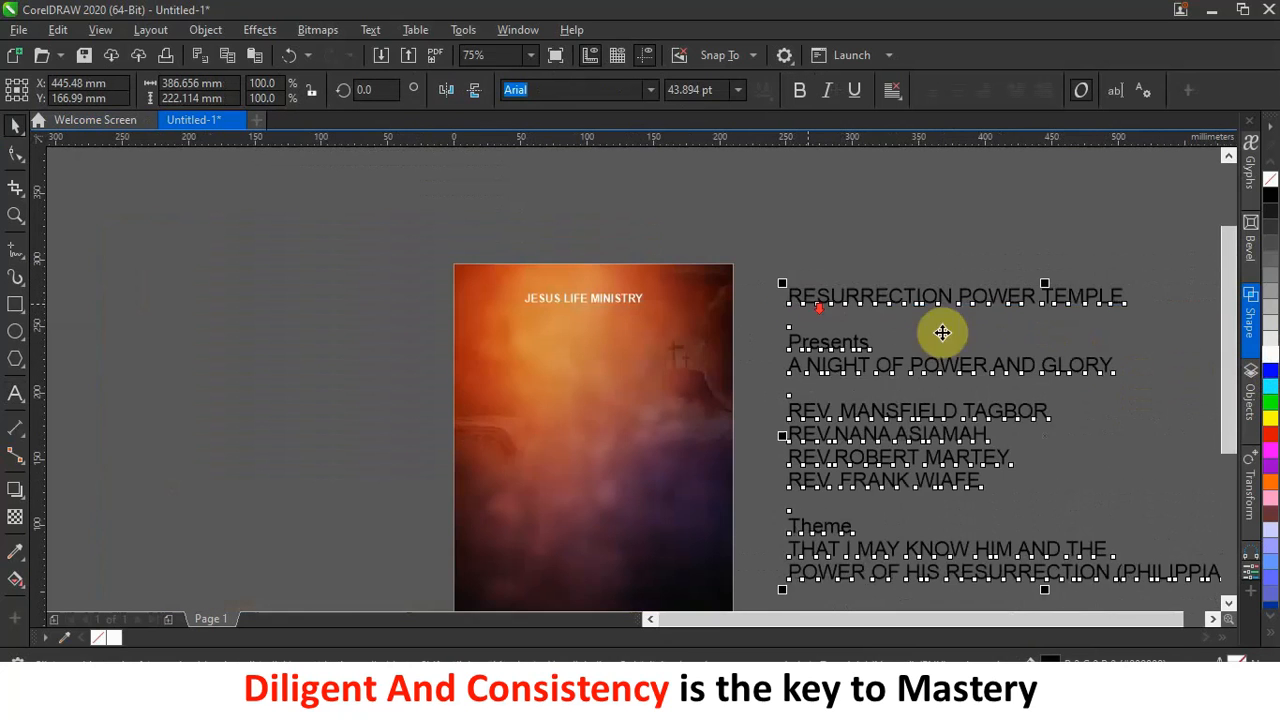
Move the RESURRECTION POWER TEMPLE line onto the page as bold white text.
double_click(1092, 295)
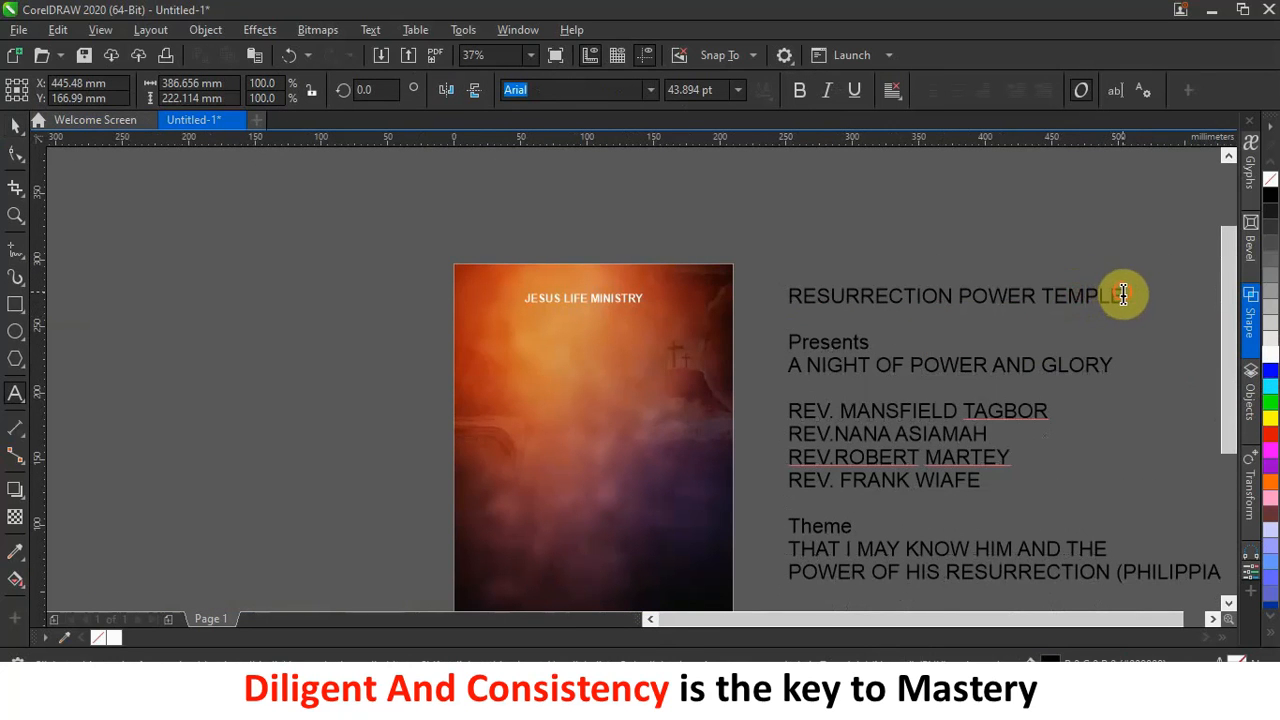
left_click_drag(1122, 293, 714, 291)
key("Delete")
key("Delete")
key("Delete")
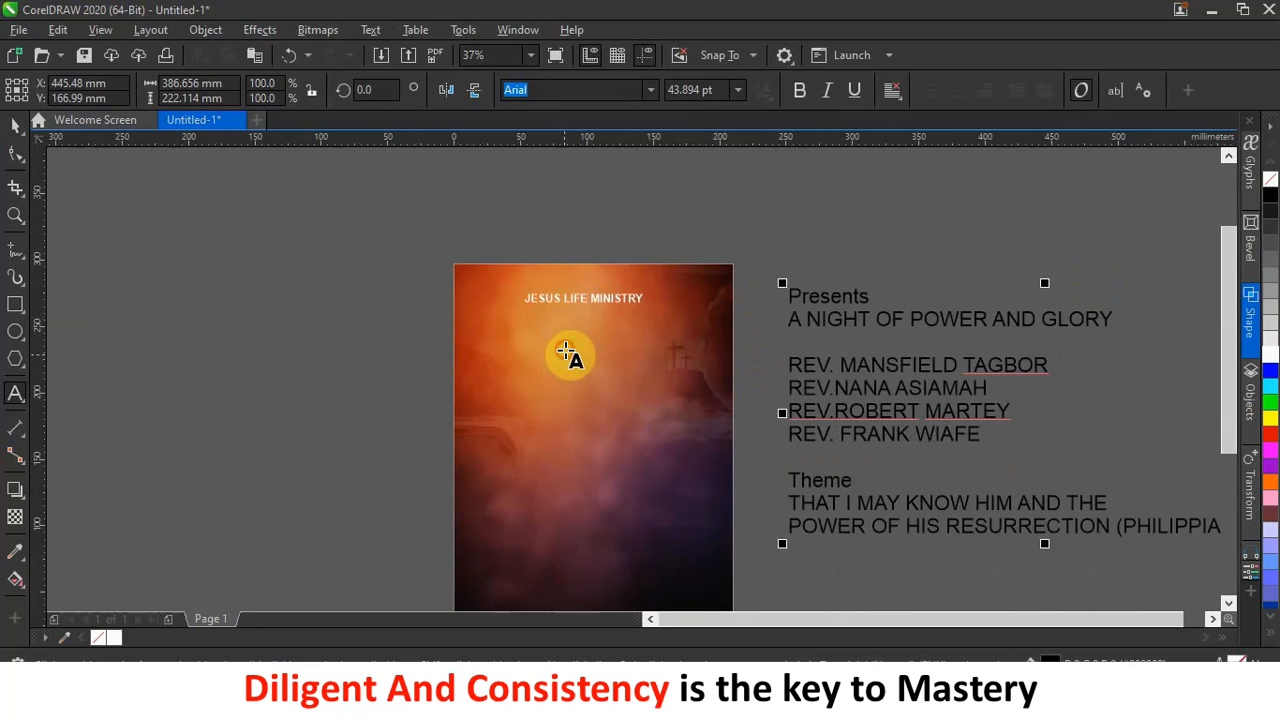
left_click(565, 350)
key("ctrl+v")
left_click(16, 125)
left_click(800, 92)
left_click(1268, 352)
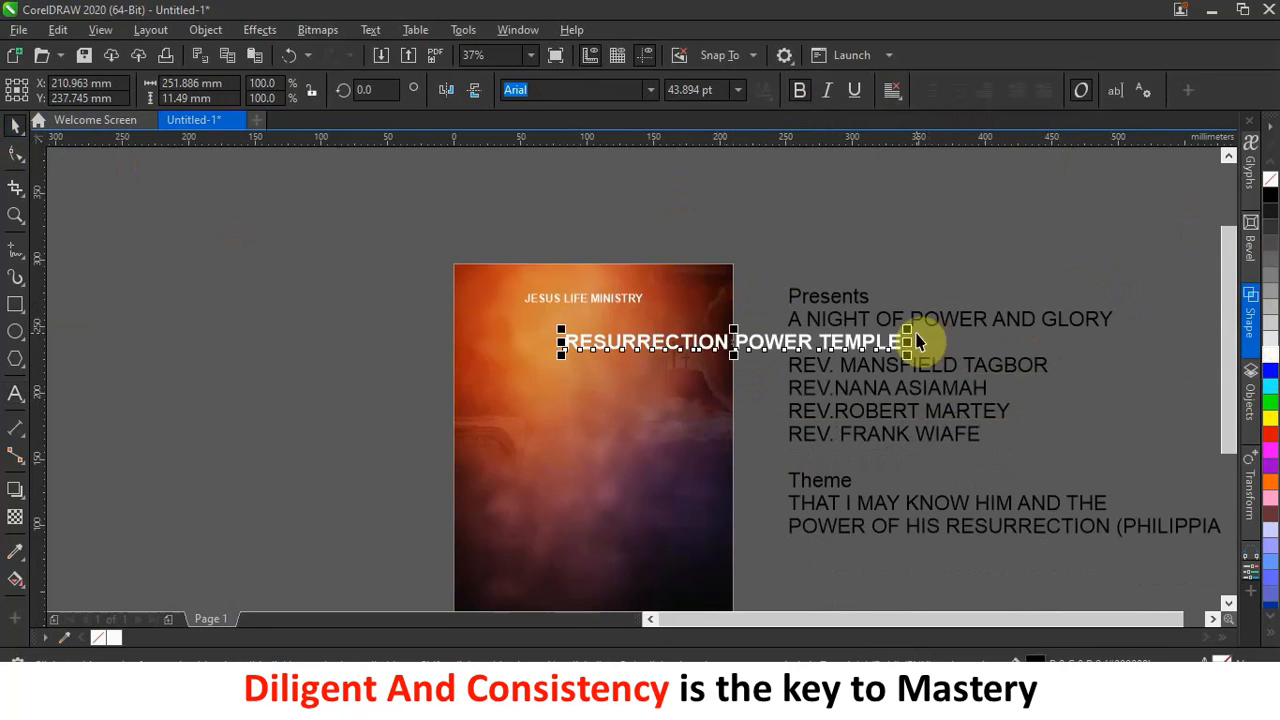
Shrink the subtitle and centre it directly beneath JESUS LIFE MINISTRY.
left_click_drag(906, 330, 780, 334)
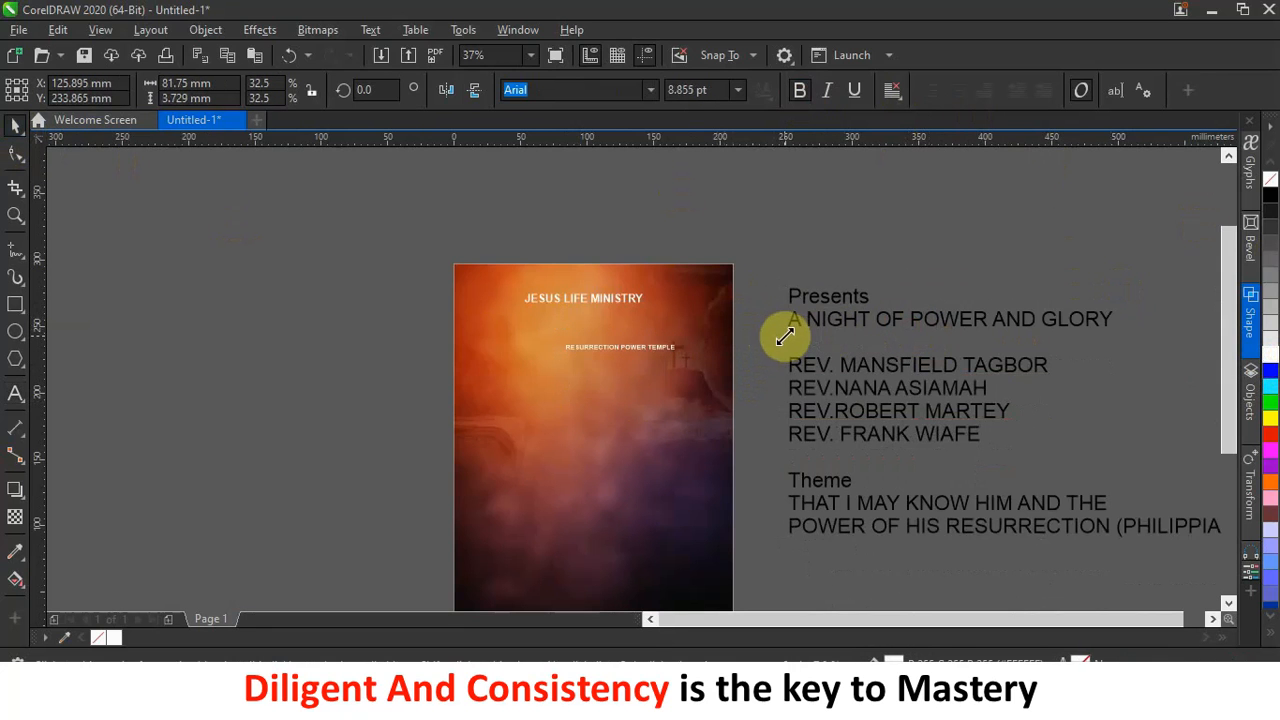
scroll(529, 334, "up", 2)
left_click_drag(665, 364, 588, 296)
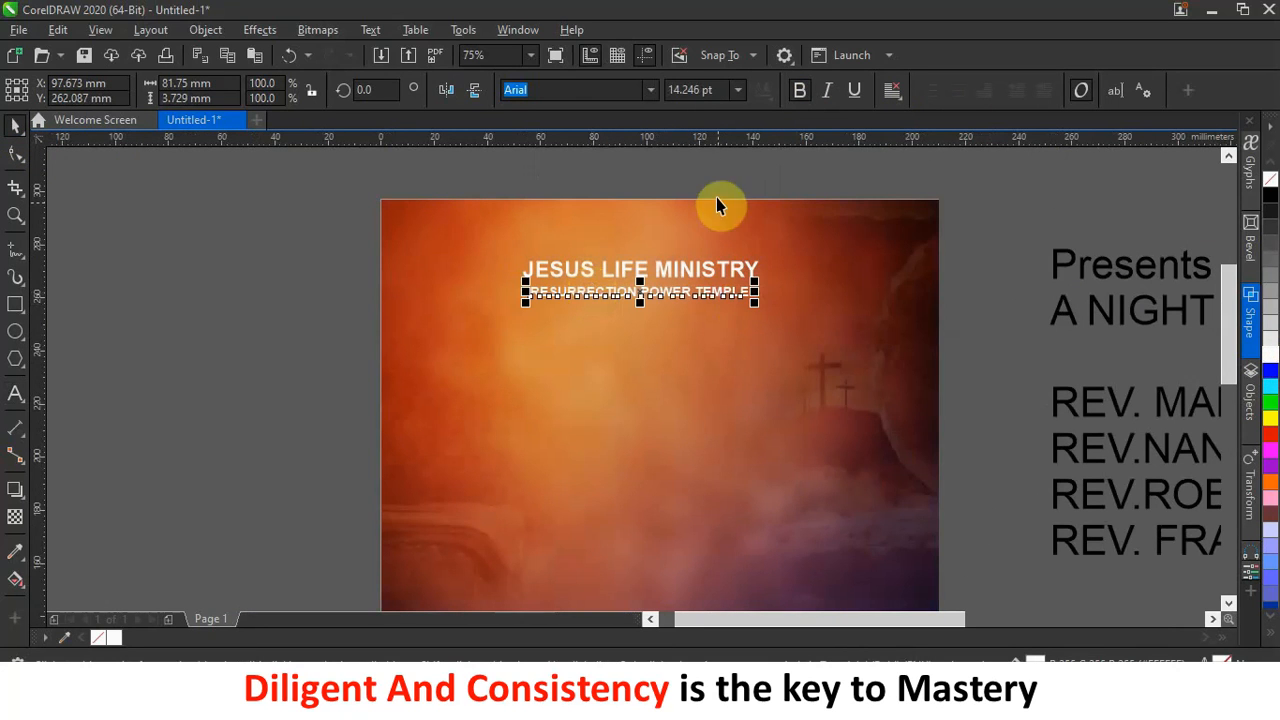
left_click(714, 172)
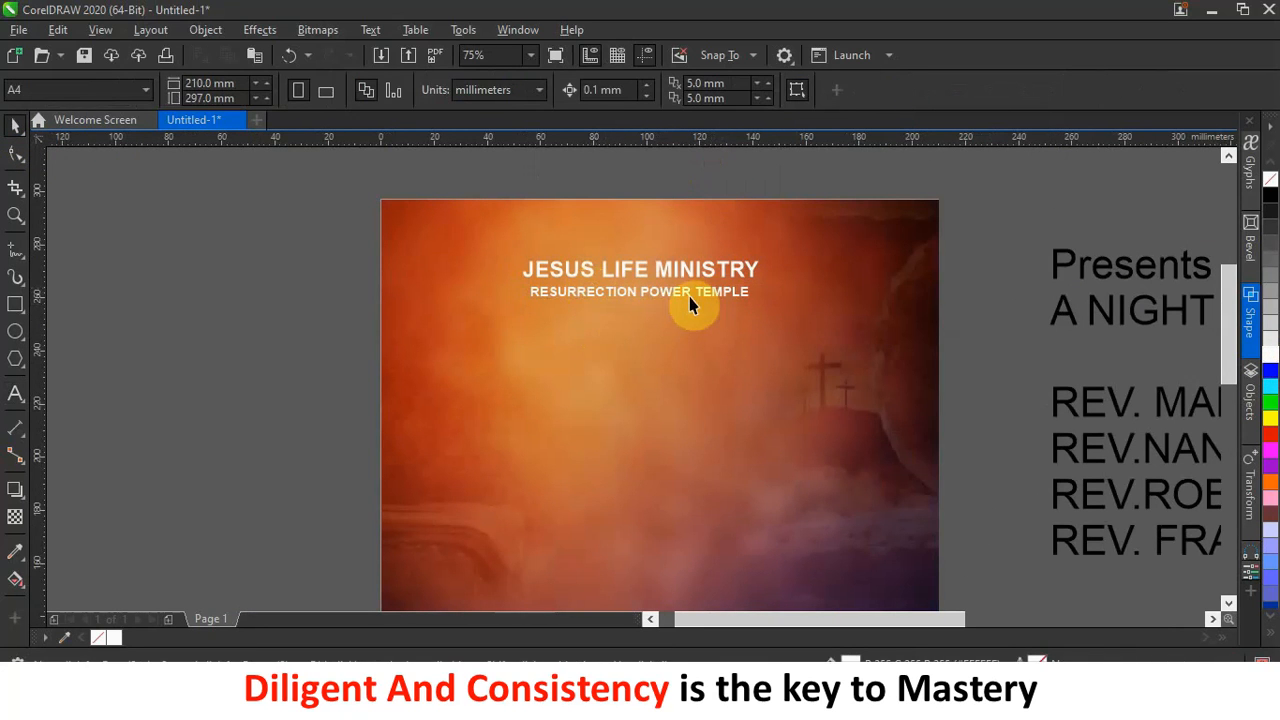
scroll(675, 310, "down", 2)
scroll(672, 312, "up", 2)
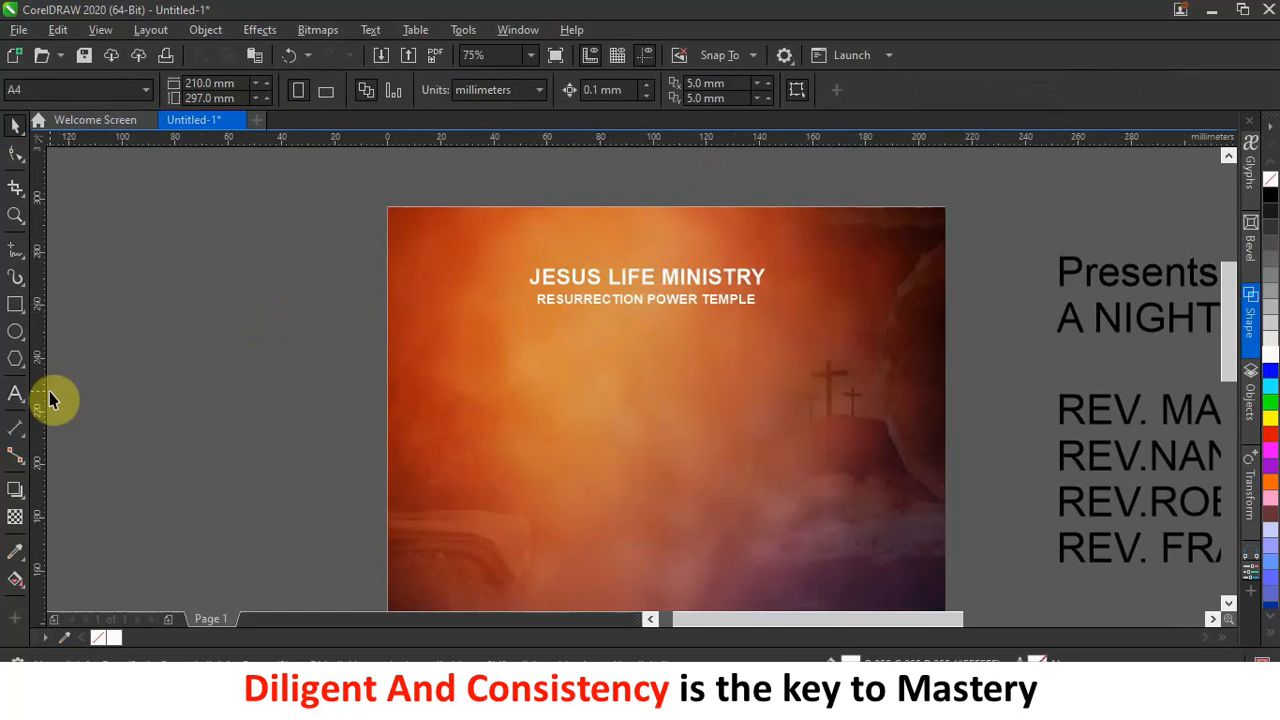
Draw a tall rectangle at the top of the page, left of the heading.
left_click(16, 306)
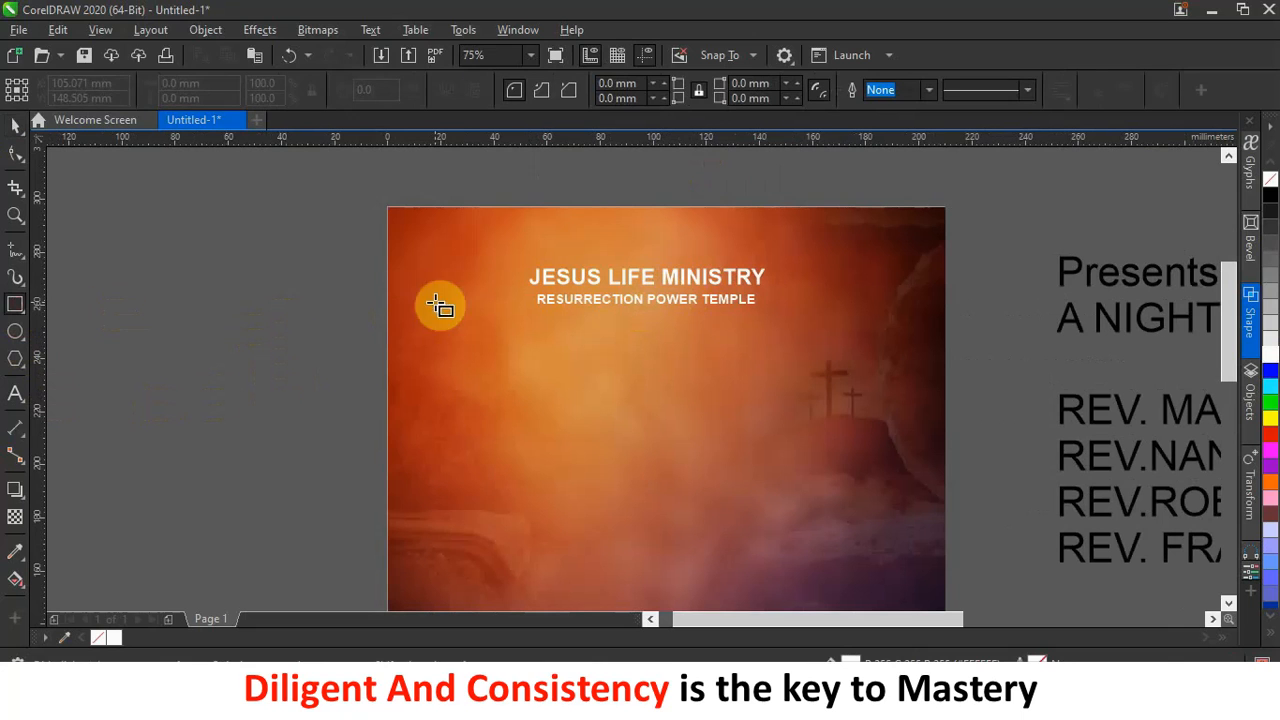
left_click_drag(470, 195, 516, 305)
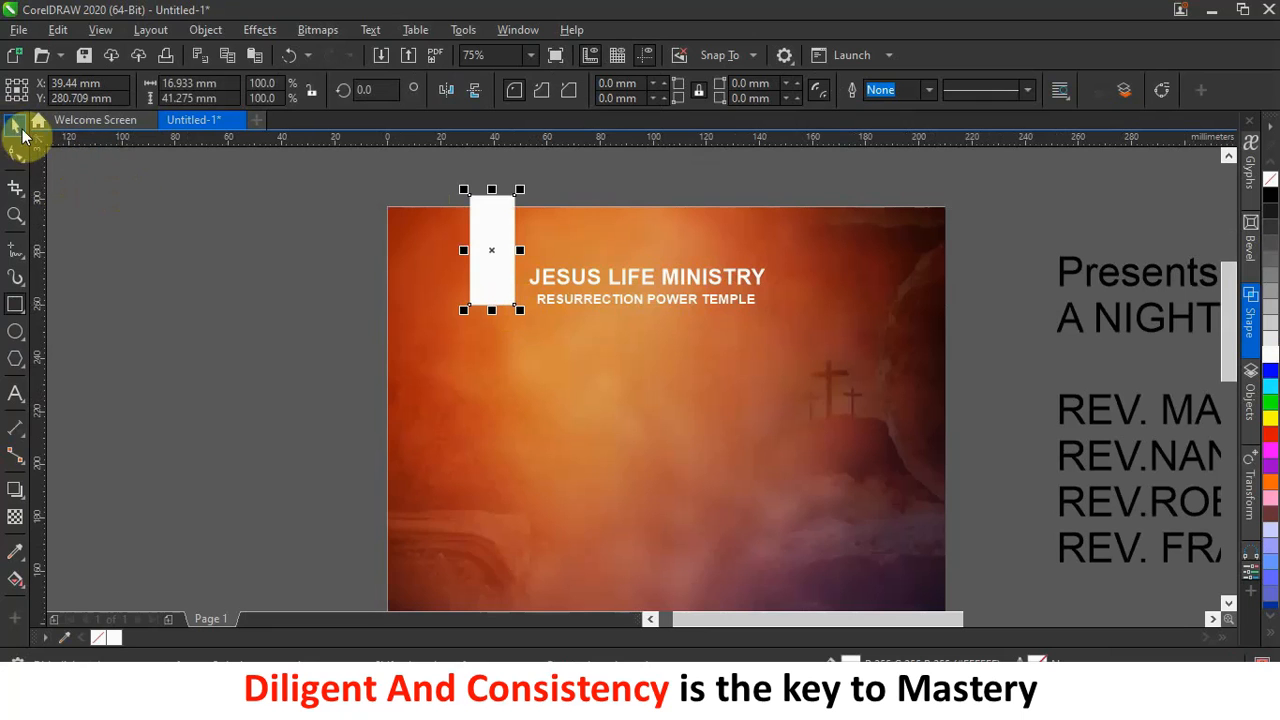
left_click(13, 126)
scroll(486, 191, "up", 2)
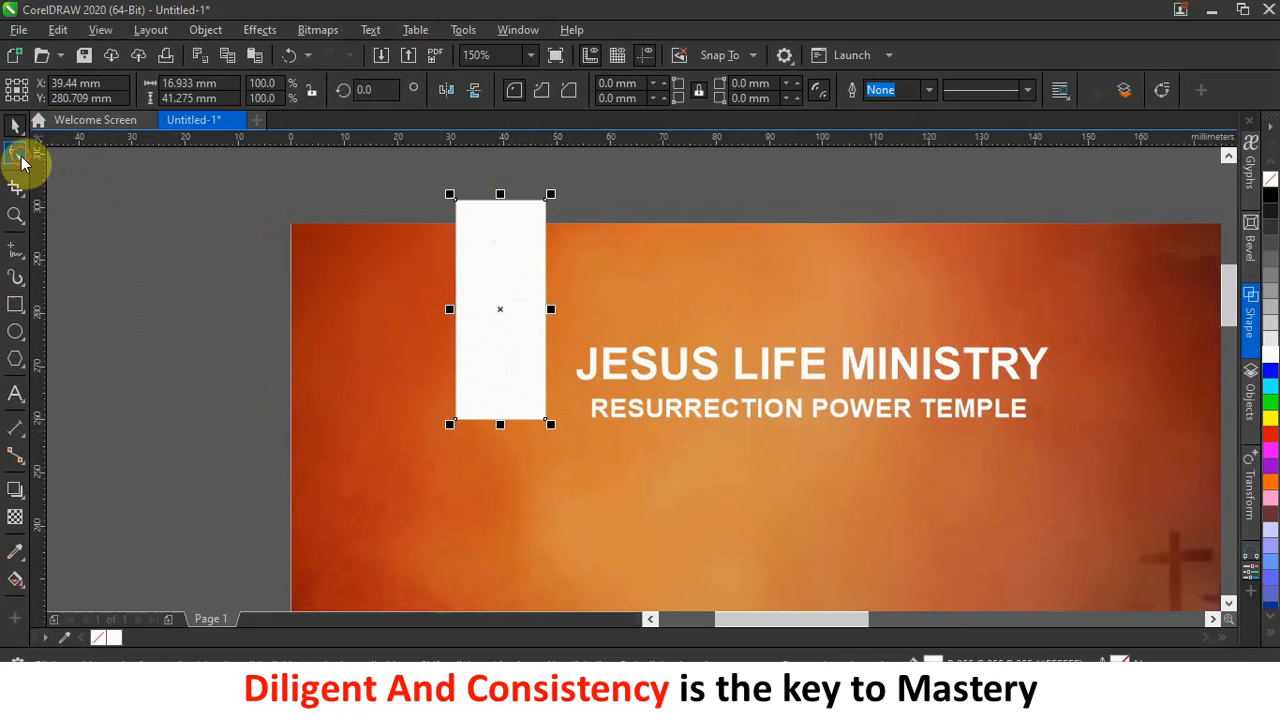
Round the rectangle's corners to 1.455 mm and shift it slightly right.
left_click(22, 160)
scroll(470, 428, "up", 4)
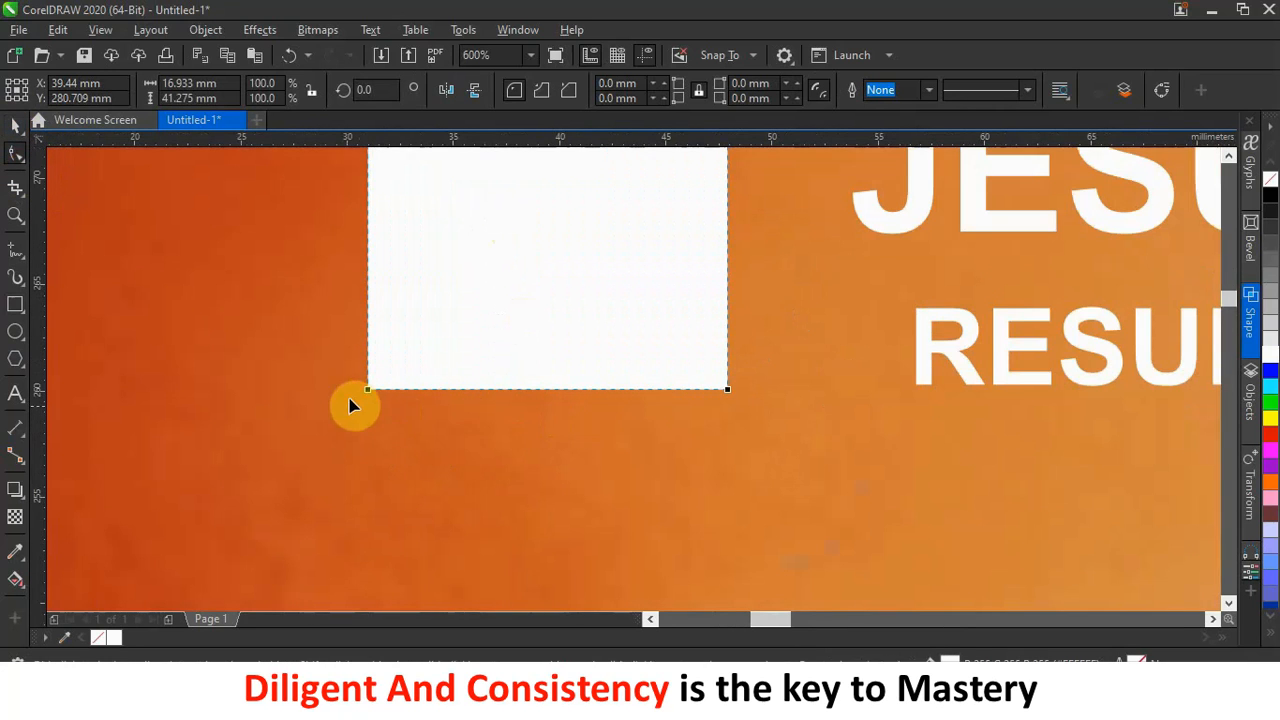
scroll(420, 380, "down", 4)
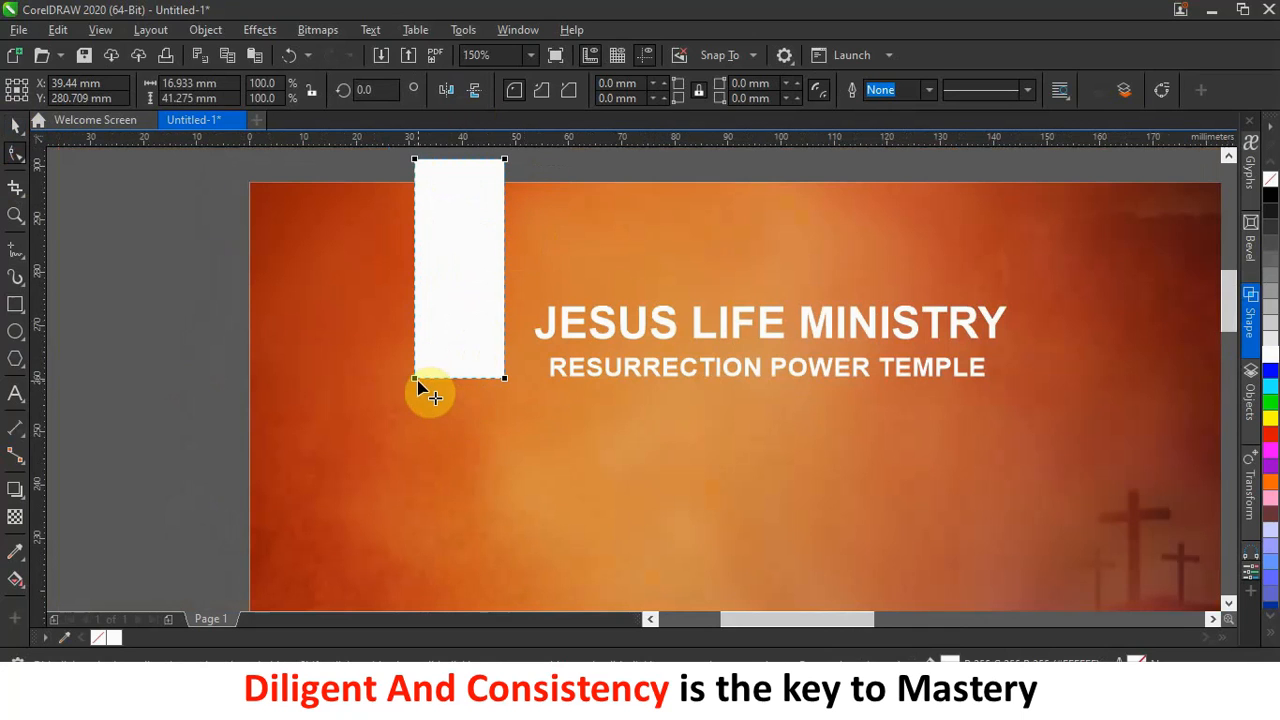
left_click_drag(413, 377, 412, 371)
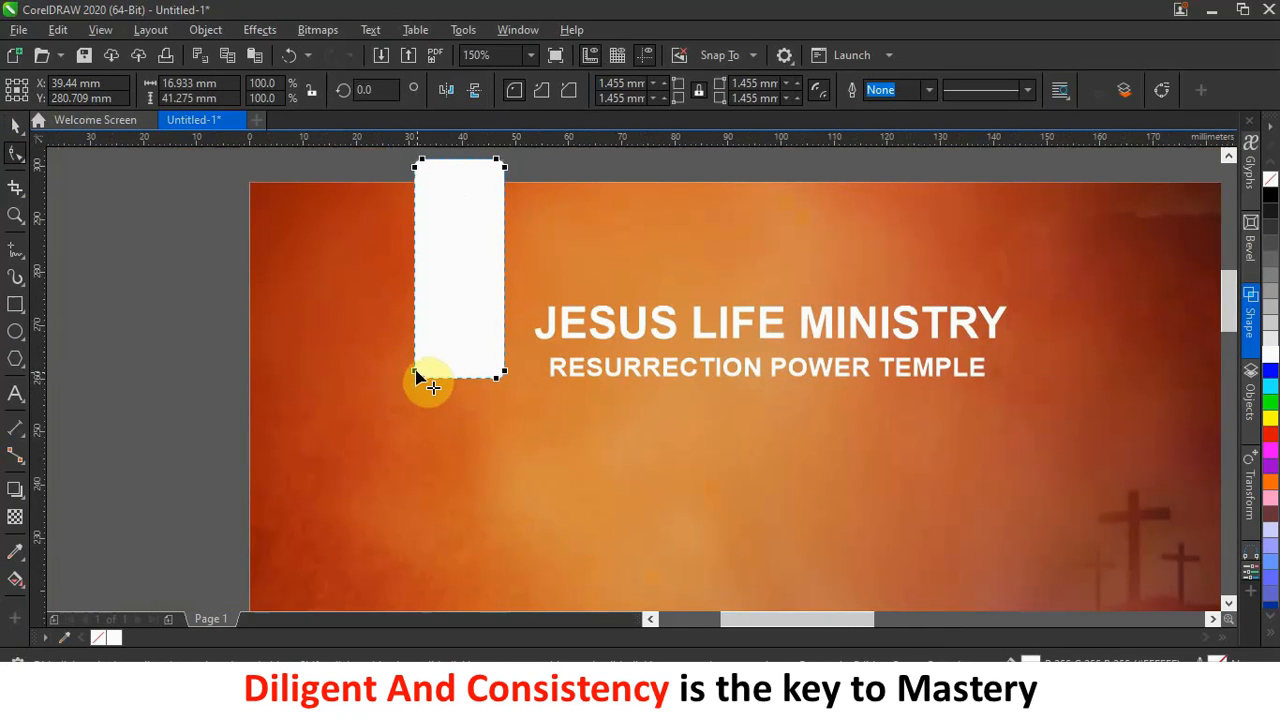
left_click(415, 372)
left_click(20, 127)
left_click(500, 385)
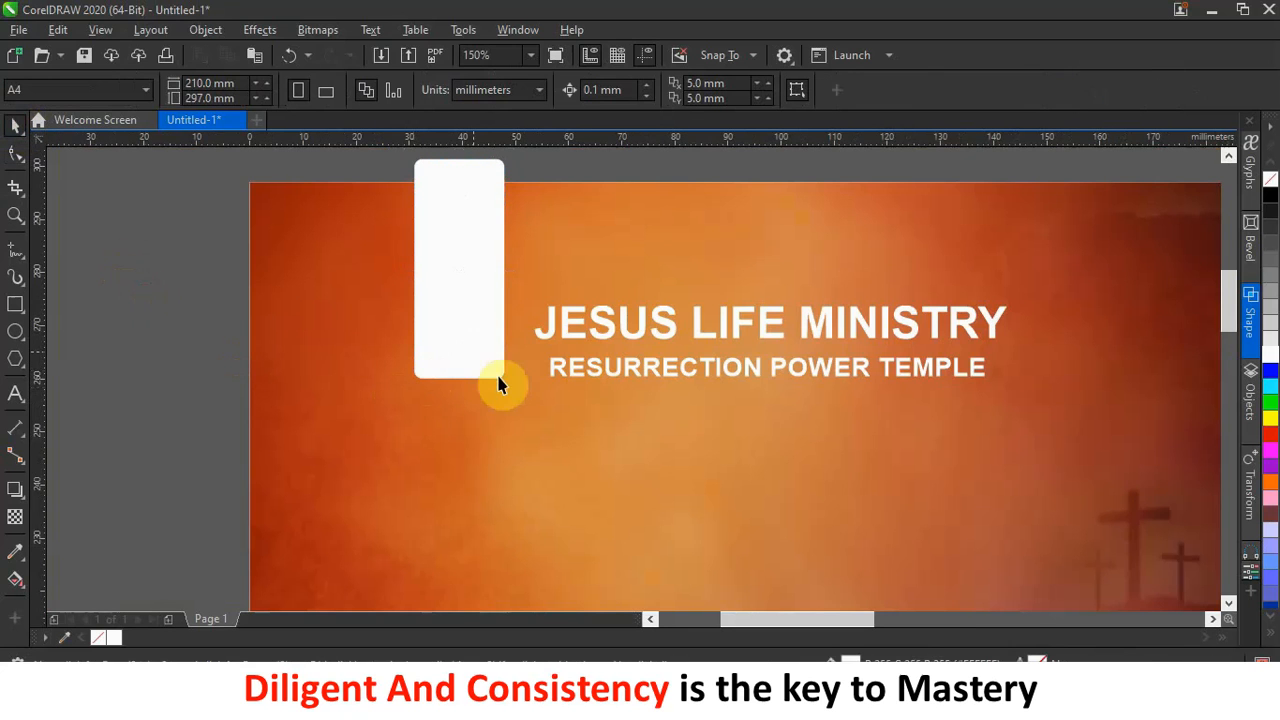
left_click_drag(497, 328, 523, 323)
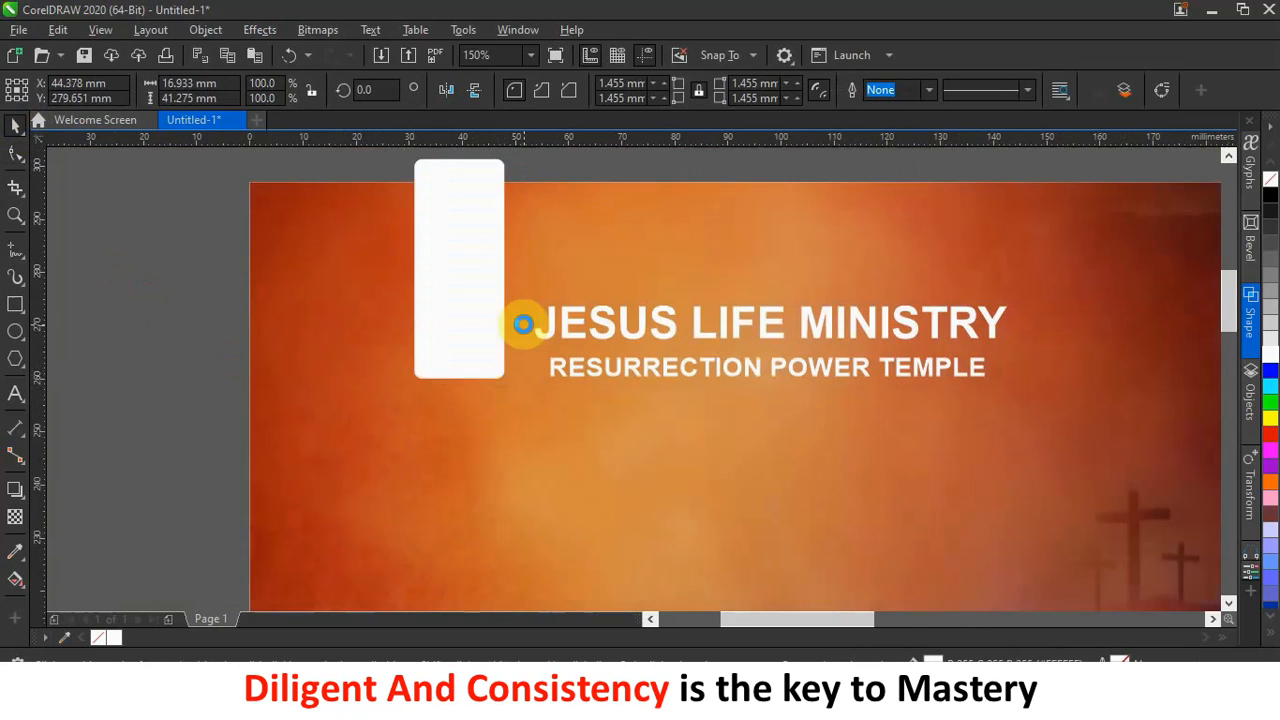
scroll(523, 325, "down", 2)
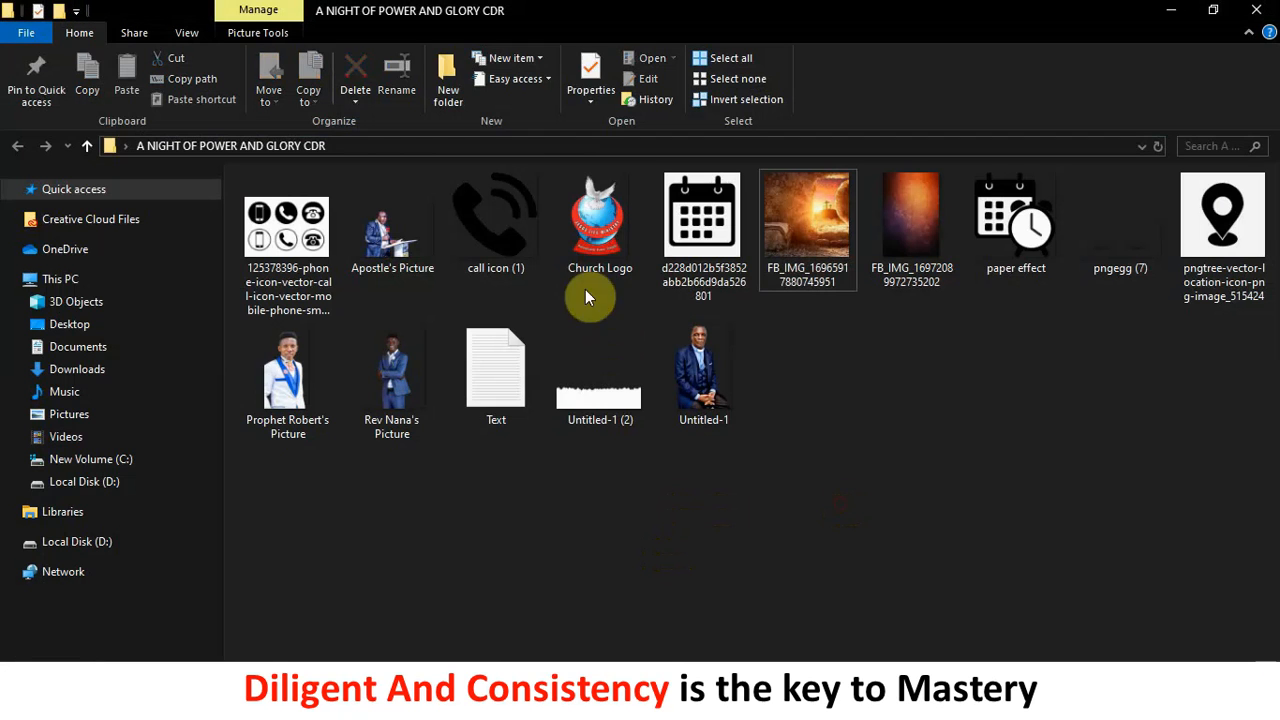
Import the Church Logo image, scale it to 26.1%, and move it onto the rectangle.
left_click_drag(600, 232, 349, 425)
left_click_drag(392, 349, 316, 472)
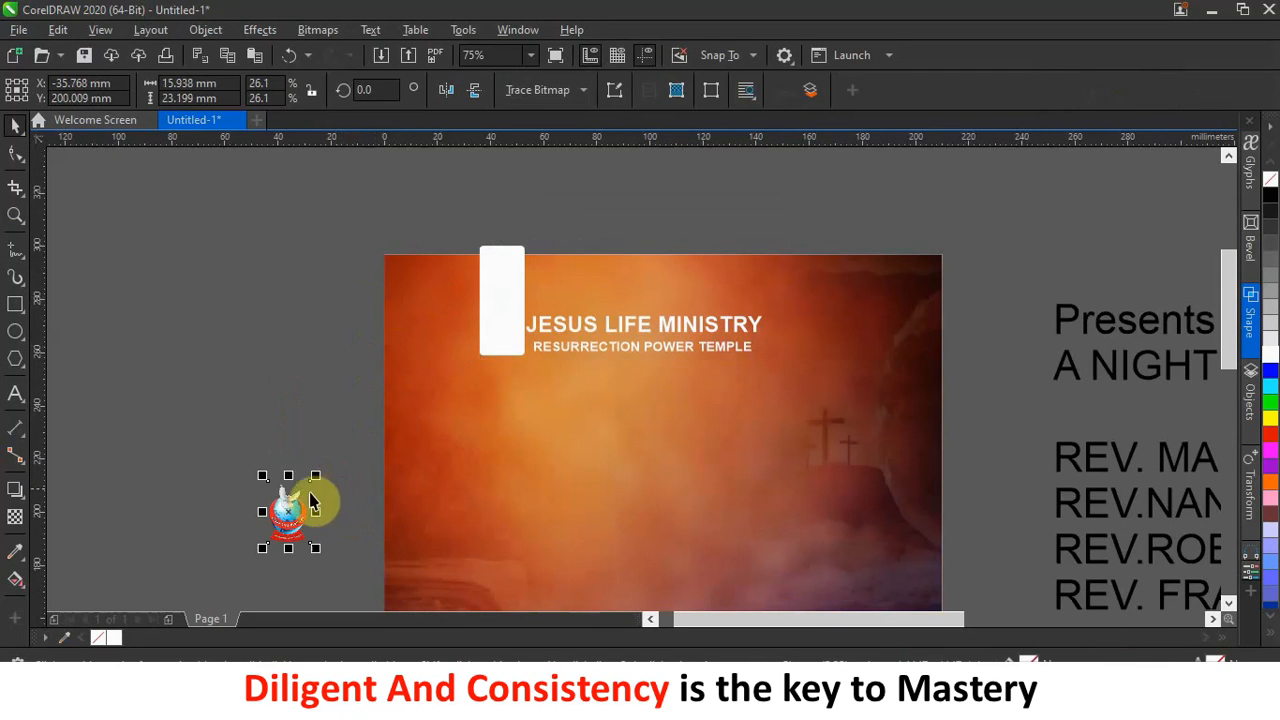
left_click_drag(286, 520, 496, 322)
left_click(500, 318)
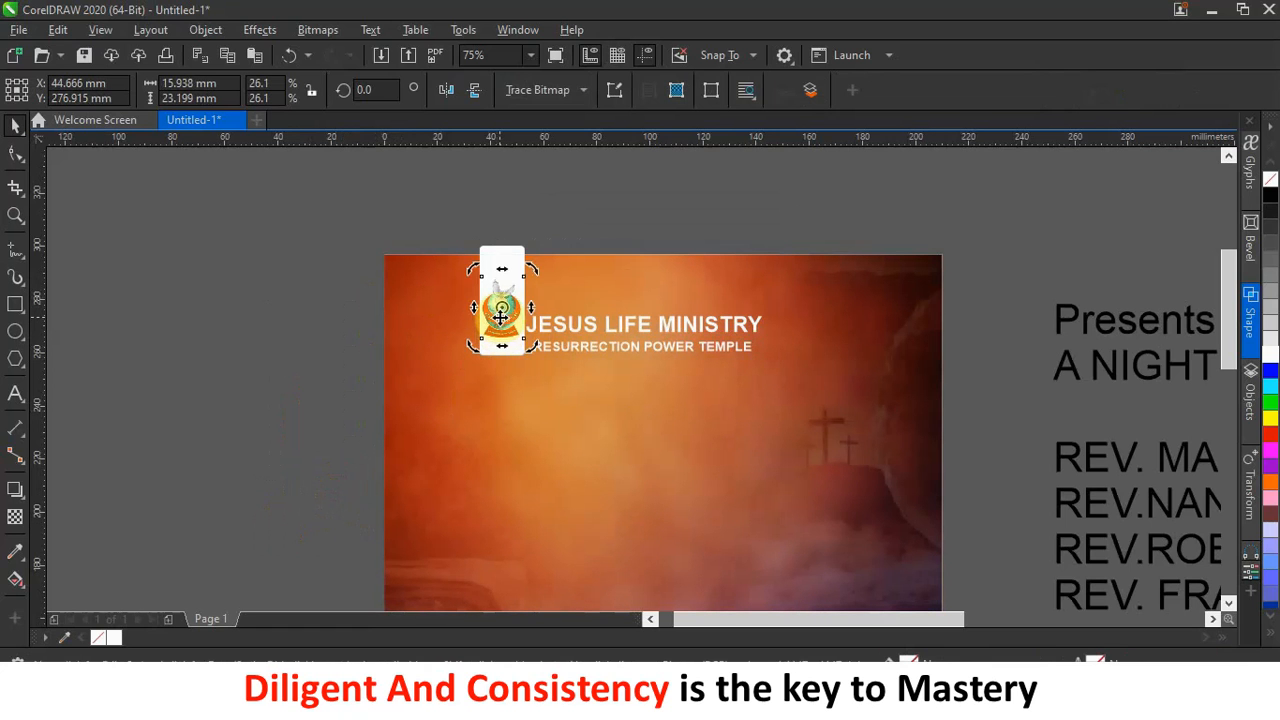
Arrange the logo inside the white rectangle beside the title, shifting the title slightly right.
left_click(692, 168)
left_click_drag(503, 261, 372, 277)
mouse_move(491, 320)
left_mouse_down()
mouse_move(503, 333)
mouse_move(500, 322)
left_mouse_up()
mouse_move(580, 330)
left_mouse_down()
mouse_move(585, 315)
mouse_move(586, 349)
mouse_move(589, 338)
left_mouse_up()
left_click(495, 335)
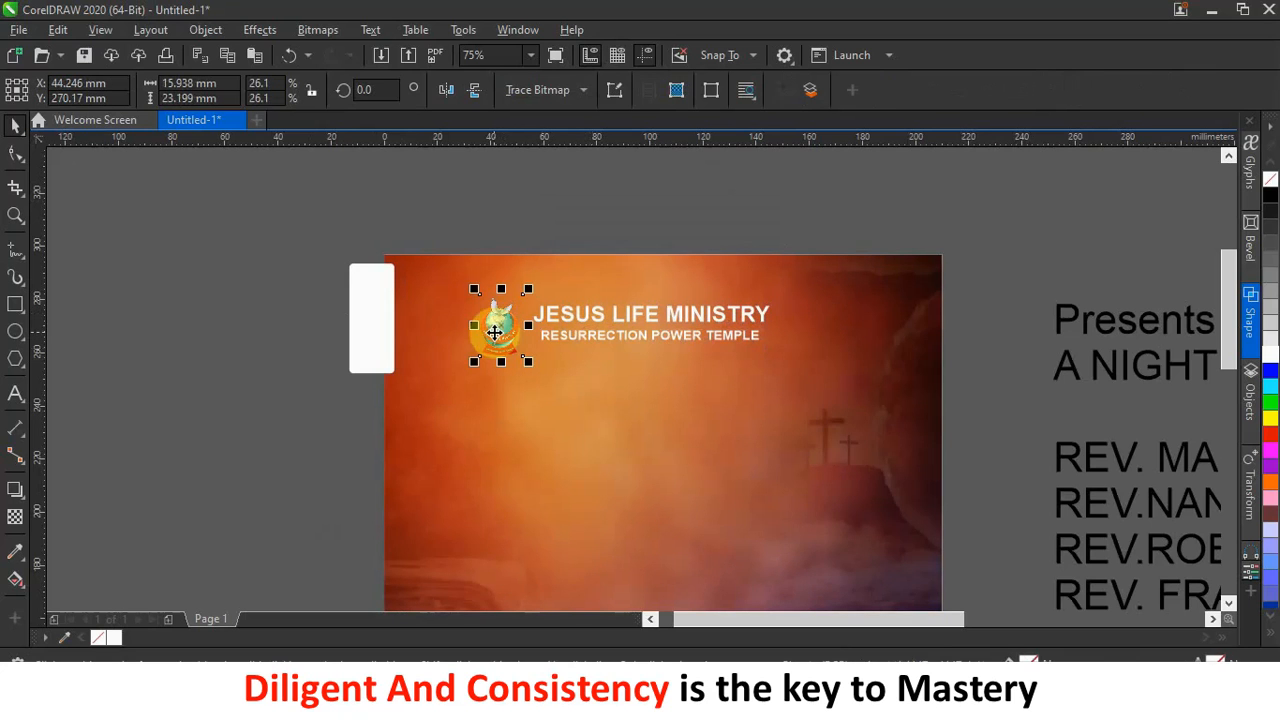
left_click_drag(364, 338, 496, 318)
left_click(560, 200)
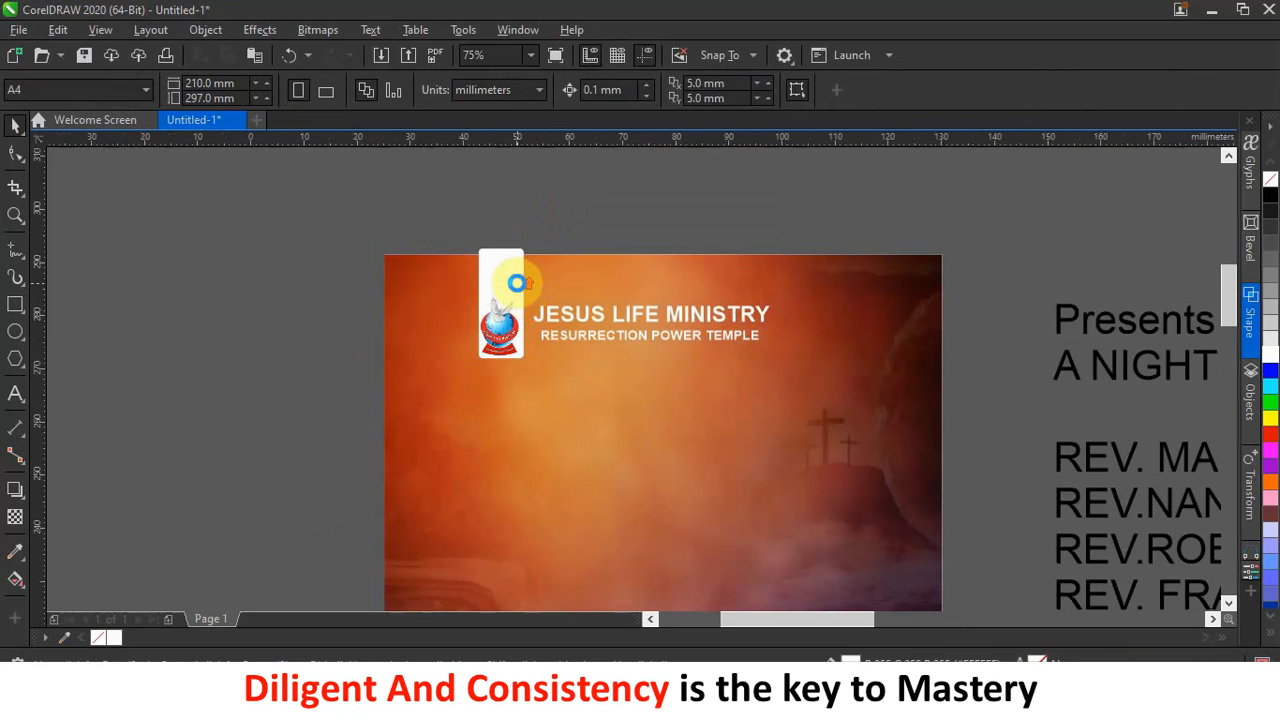
scroll(517, 285, "up", 2)
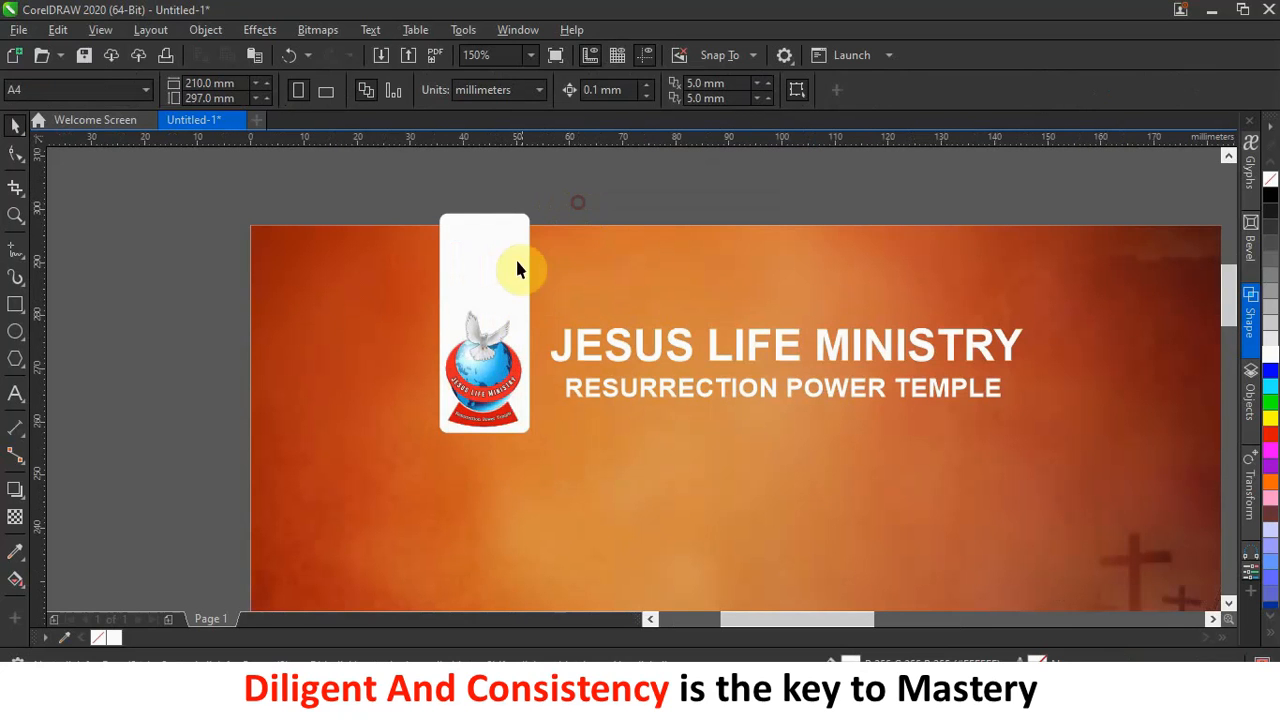
scroll(517, 262, "down", 1)
scroll(520, 271, "up", 1)
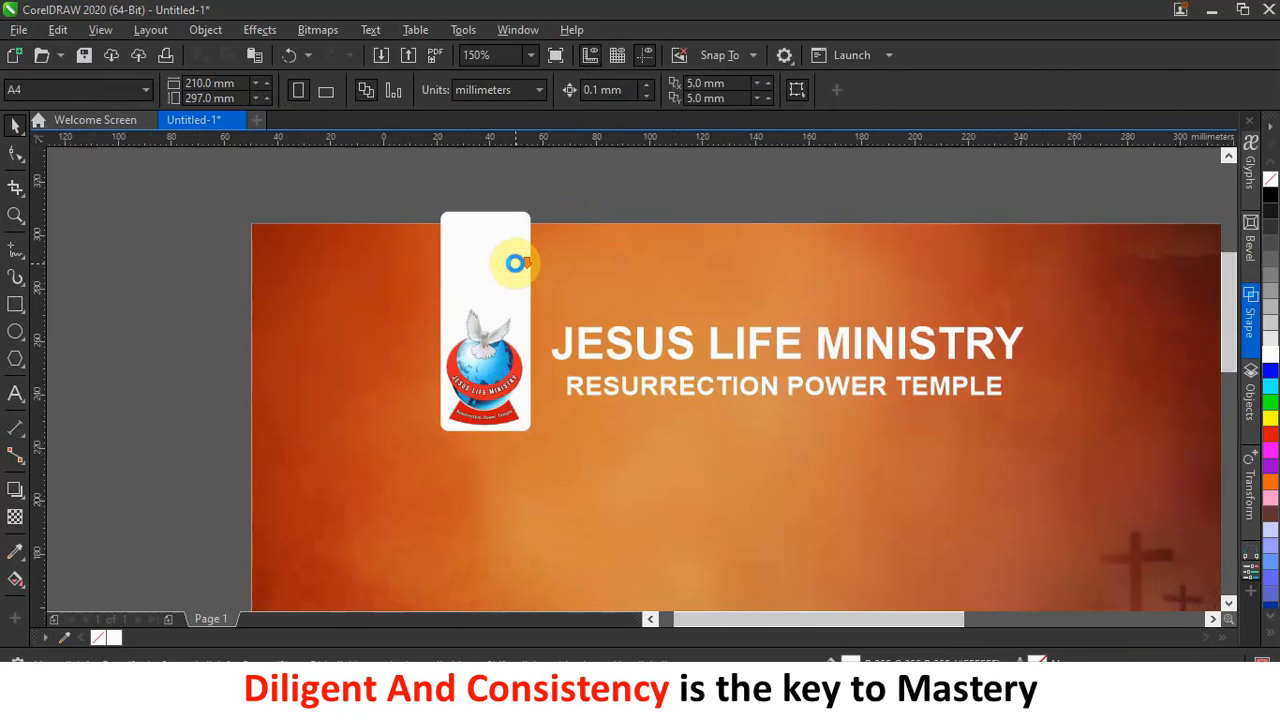
scroll(514, 263, "down", 2)
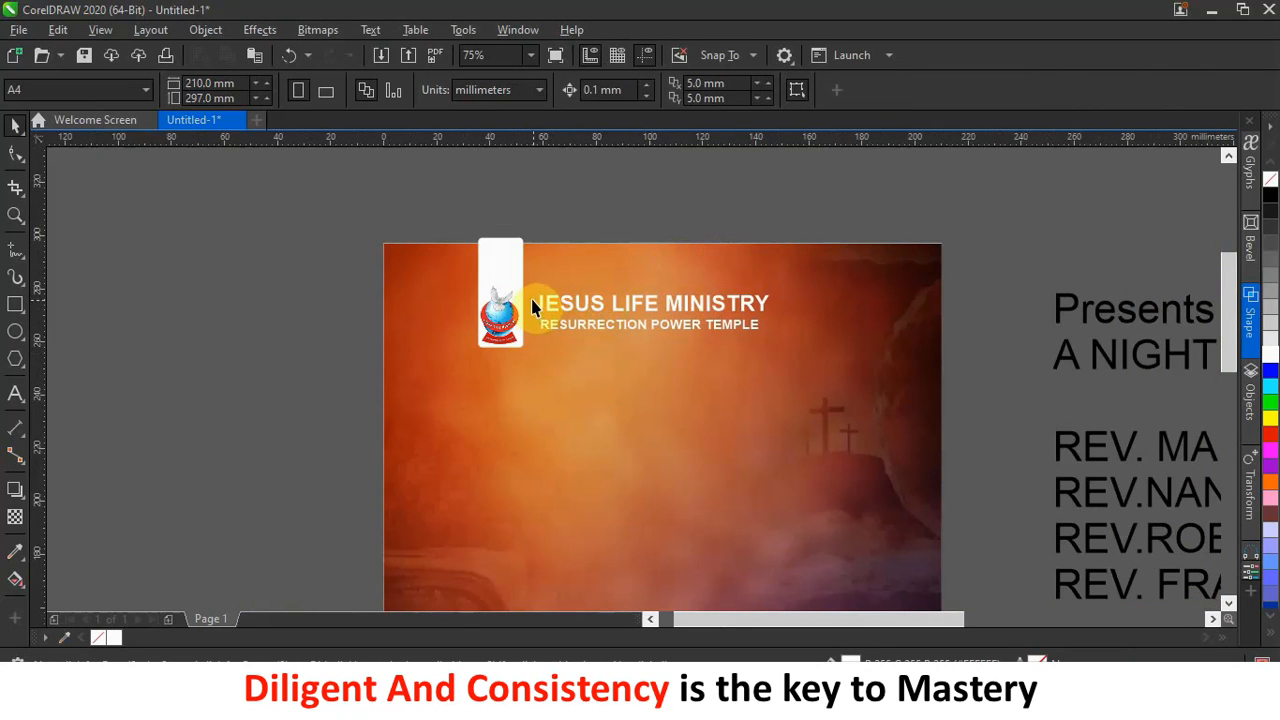
scroll(505, 290, "up", 4)
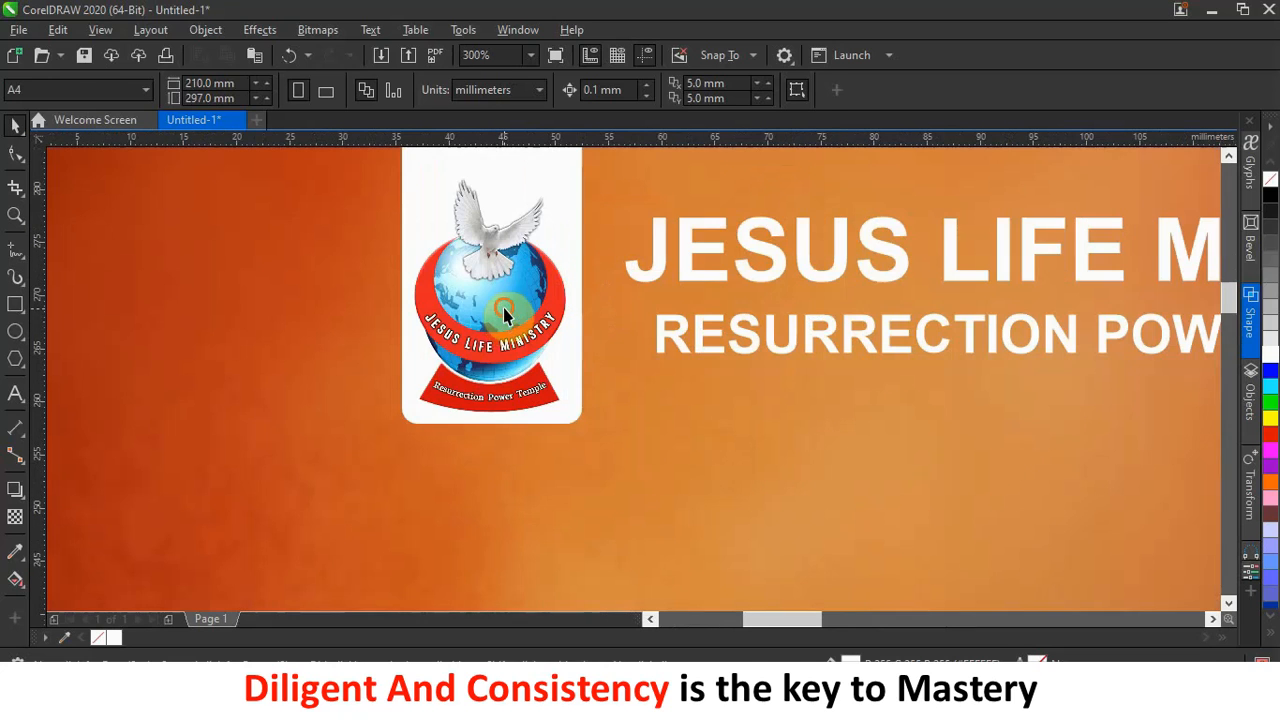
left_click(505, 308)
scroll(505, 308, "down", 2)
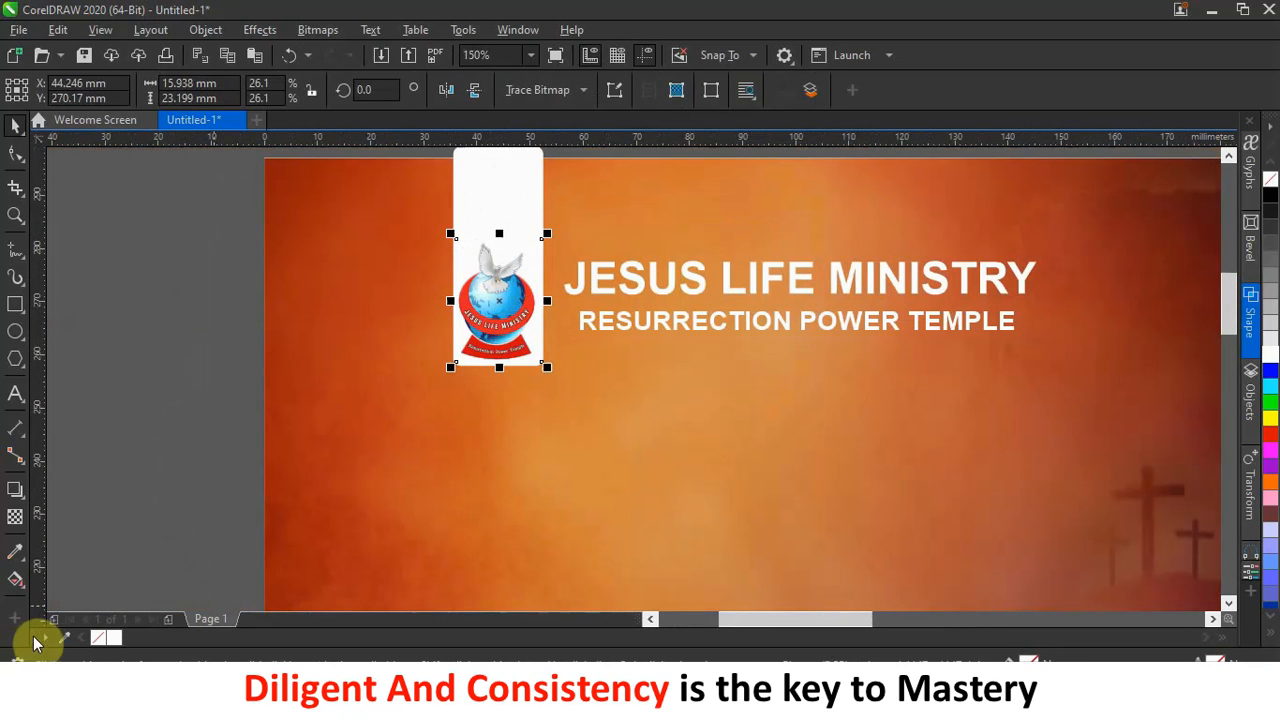
Add a top-to-bottom linear transparency to the church logo, set to 71.
left_click(13, 492)
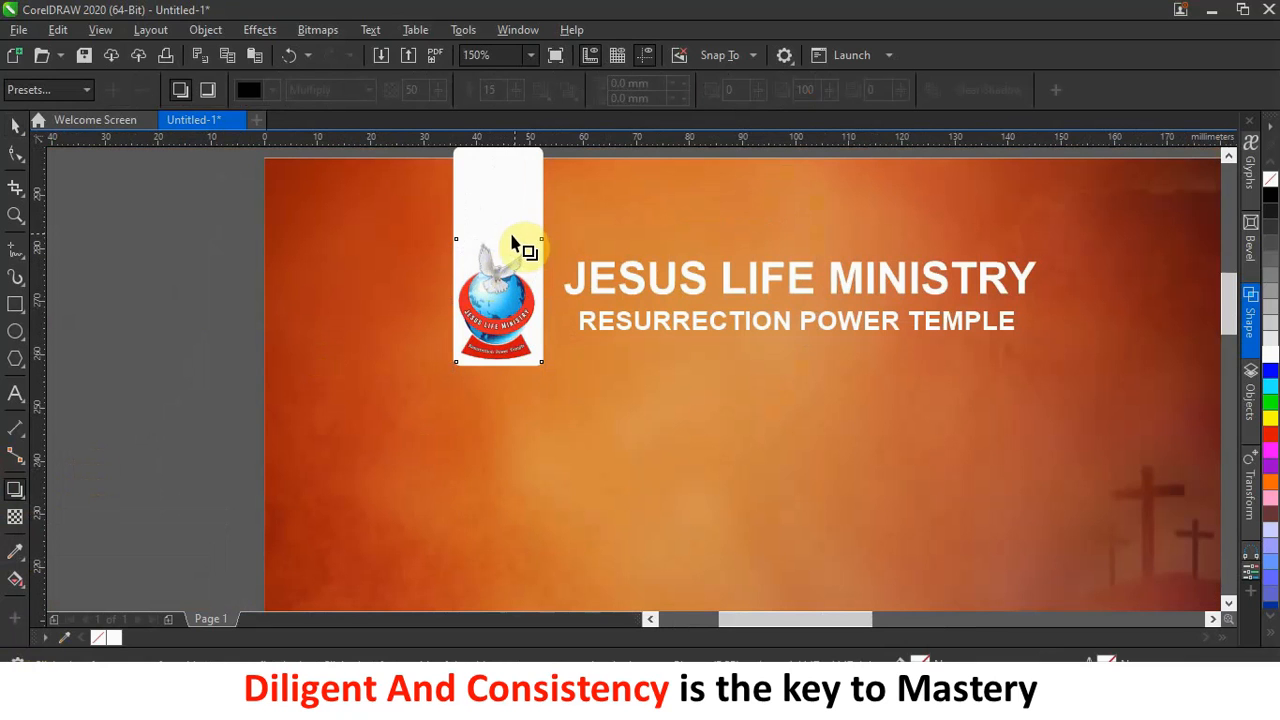
left_click_drag(500, 239, 494, 358)
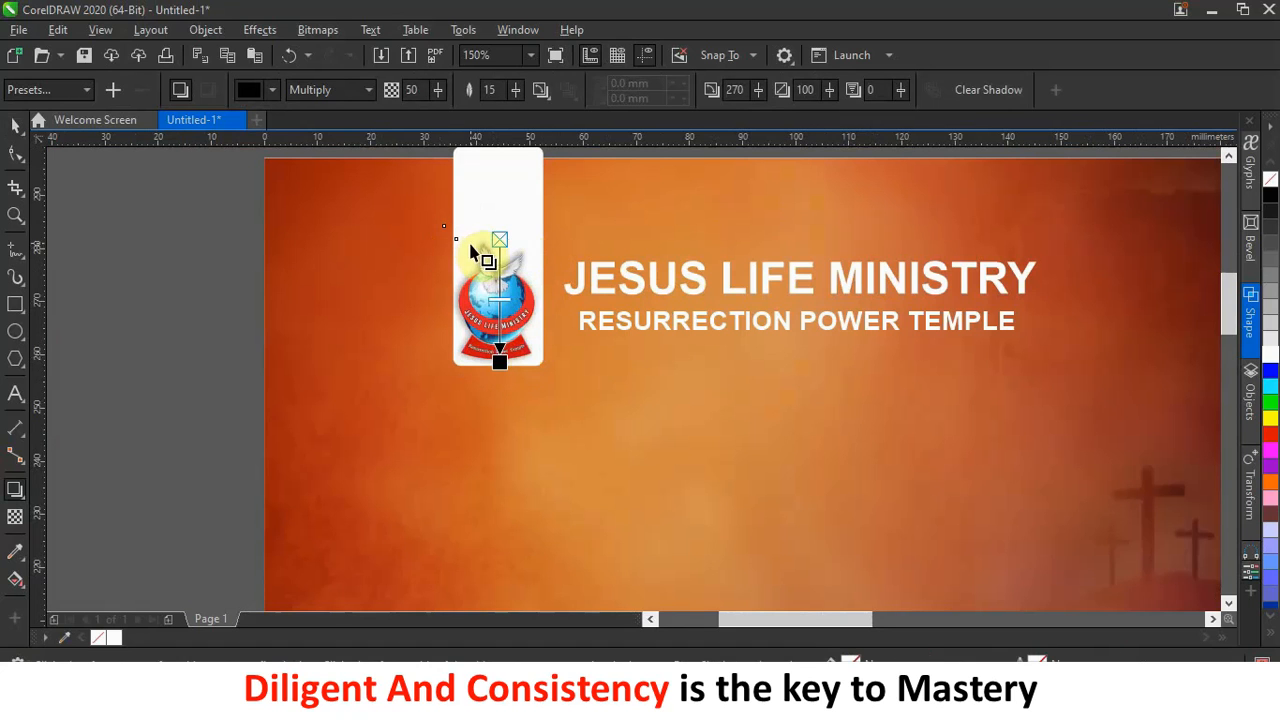
left_click_drag(508, 304, 500, 322)
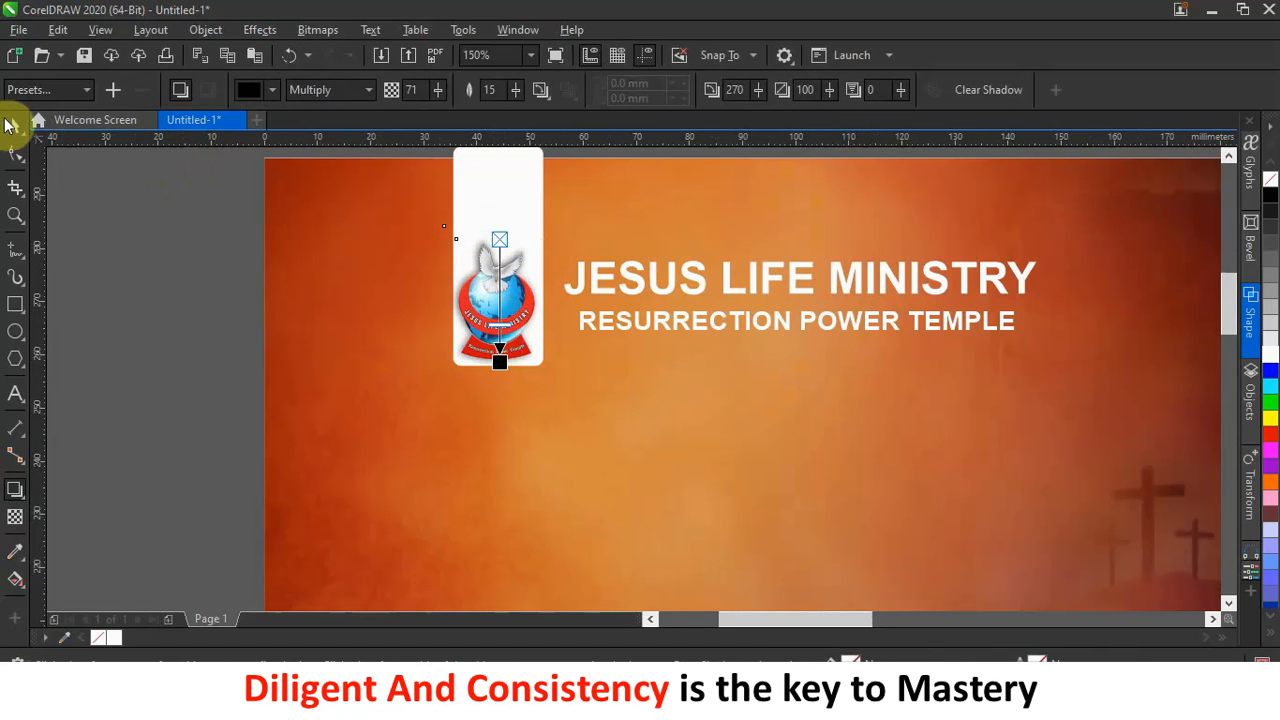
left_click(12, 123)
left_click(500, 386)
scroll(578, 342, "down", 2)
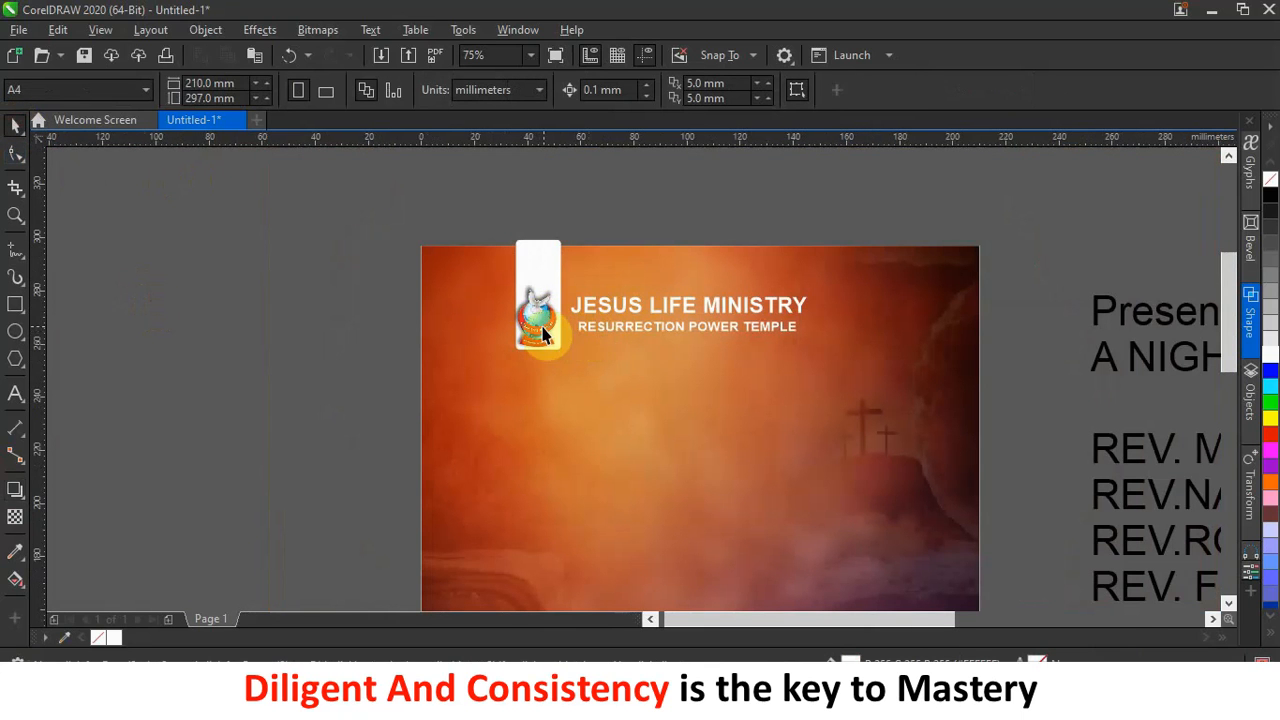
left_click(543, 333)
Nudge the logo into place and group it with the white rounded rectangle.
mouse_move(434, 206)
left_mouse_down()
mouse_move(566, 384)
mouse_move(581, 375)
left_mouse_up()
left_click(574, 200)
scroll(561, 281, "up", 1)
left_click(519, 372)
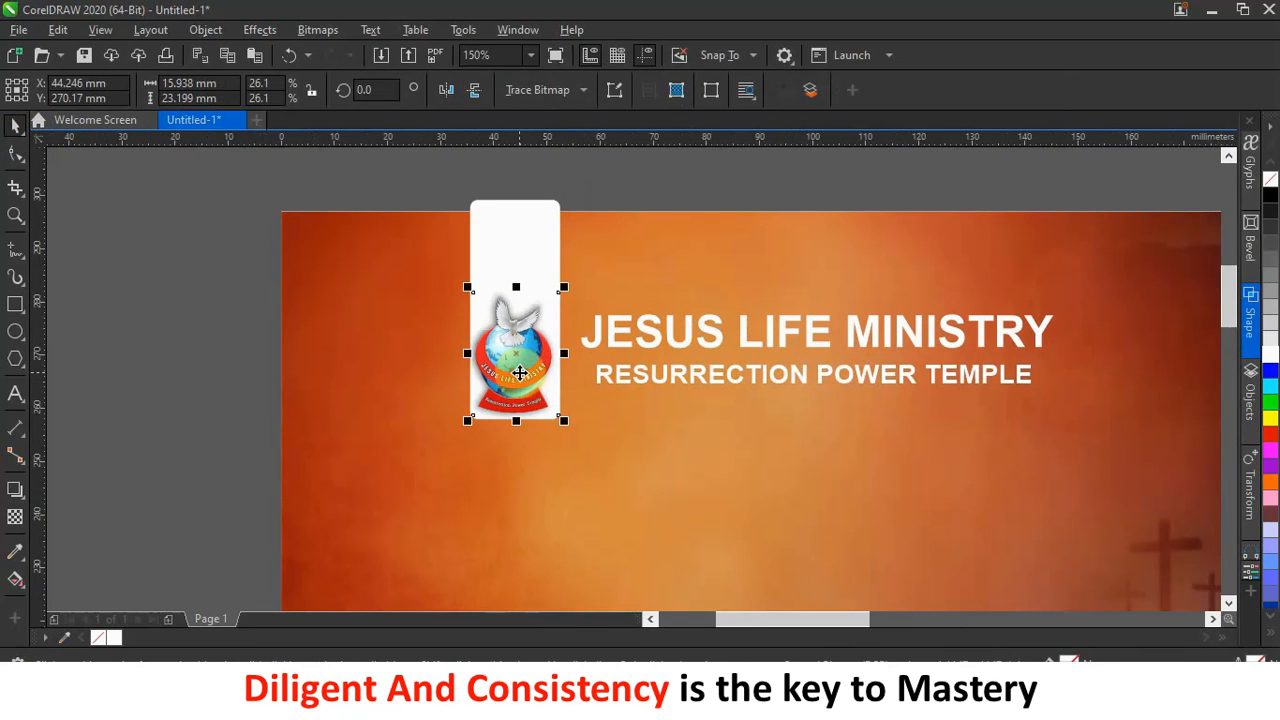
key("Up")
key("Up")
key("Up")
key("Up")
key("Up")
key("Up")
key("Up")
key("Right")
key("Right")
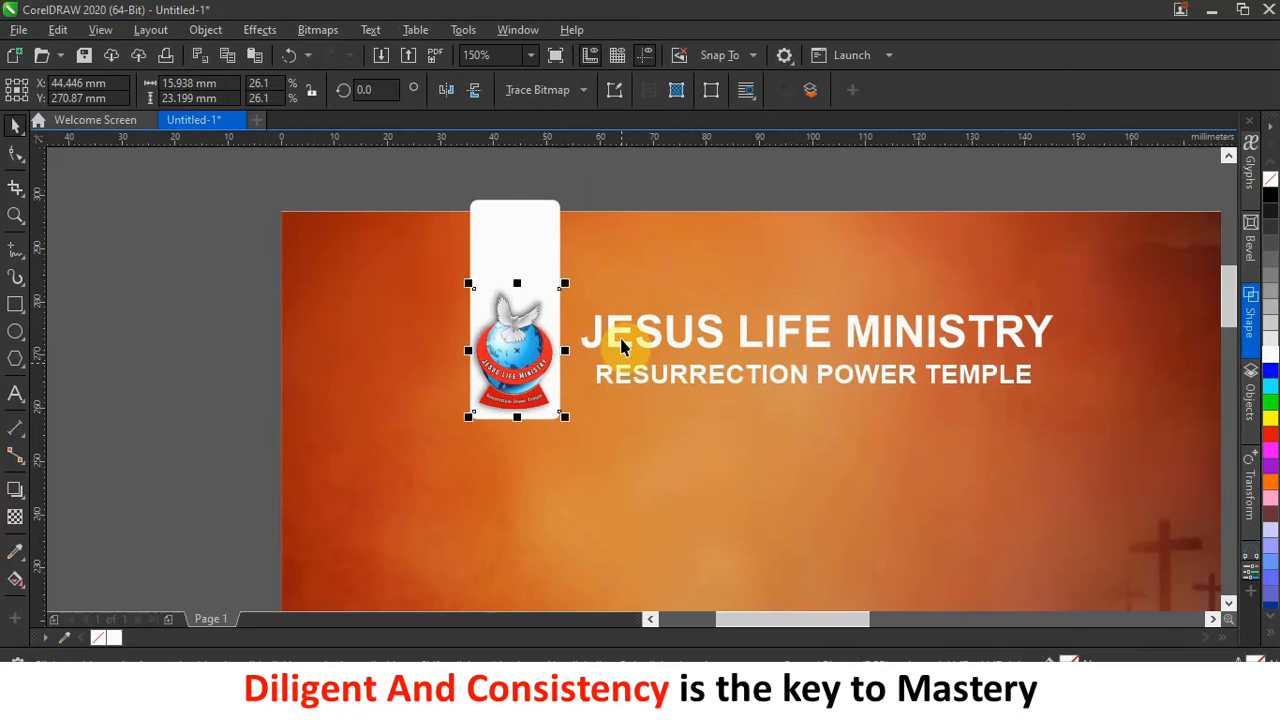
left_click_drag(428, 176, 590, 480)
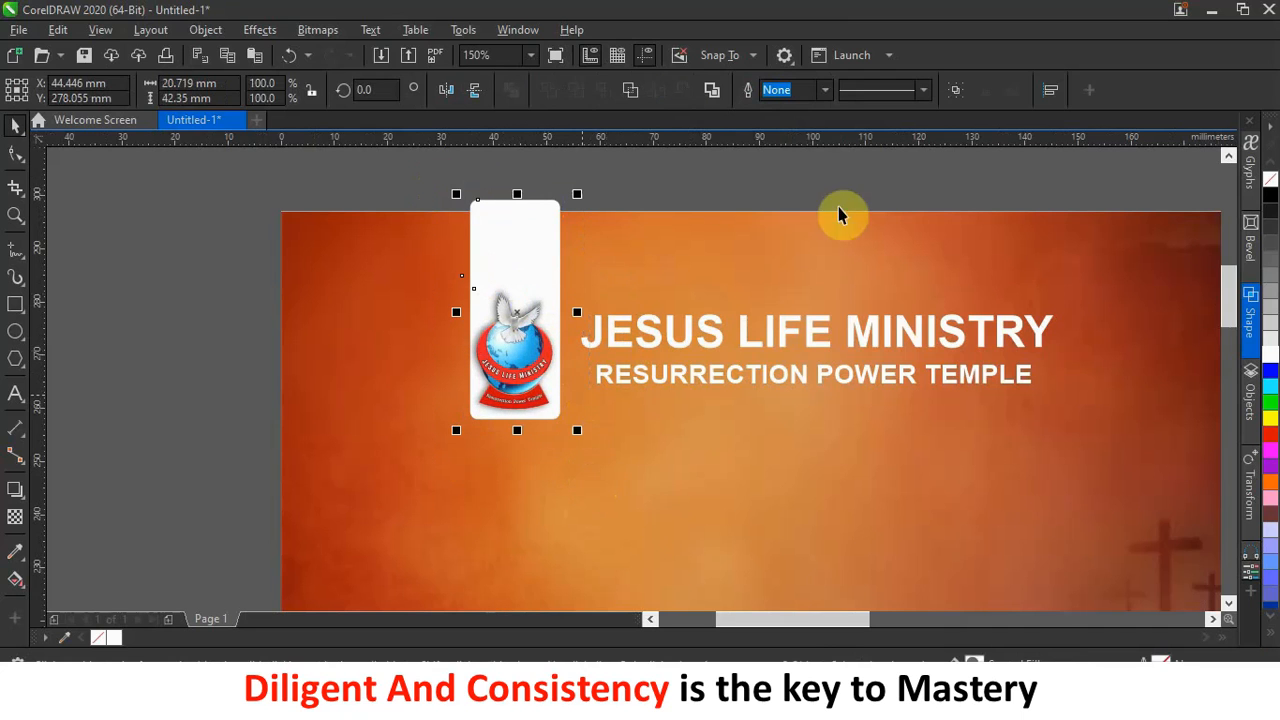
left_click(957, 89)
Shift the logo group and both heading lines slightly right and group them together.
scroll(586, 314, "down", 2)
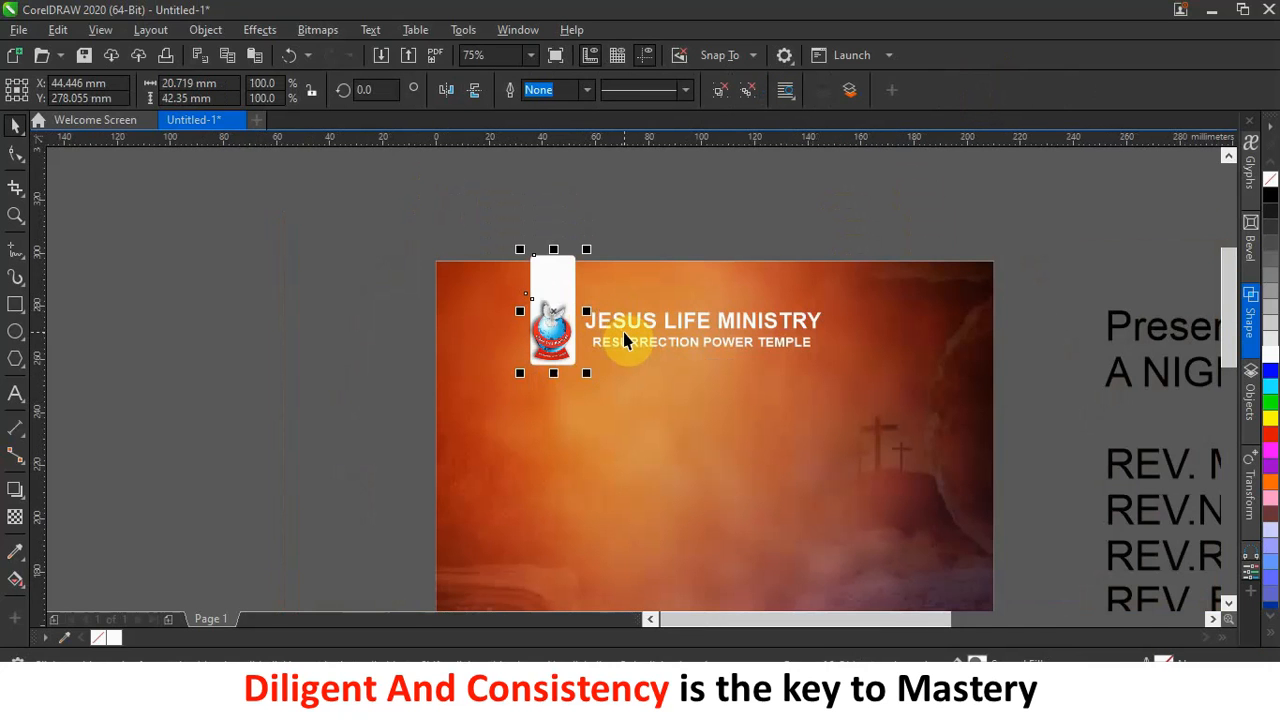
left_click_drag(539, 258, 543, 257)
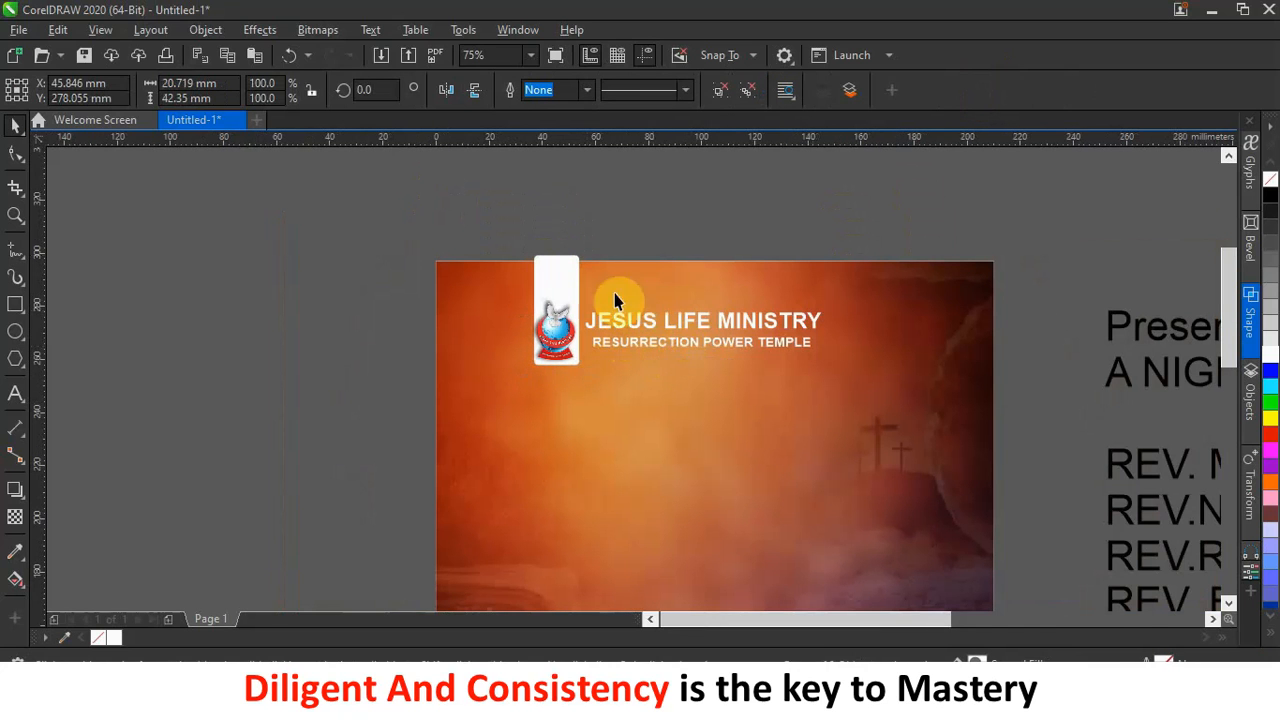
left_click(556, 230)
left_click_drag(463, 191, 889, 423)
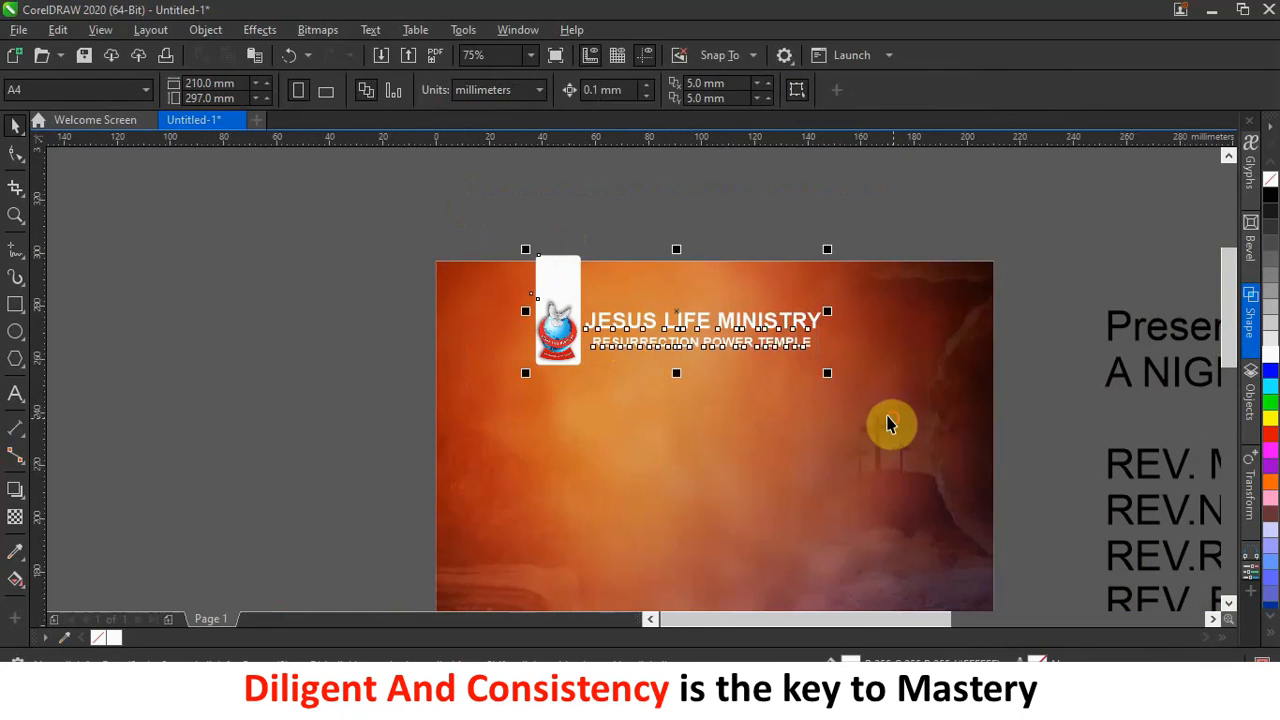
left_click_drag(793, 370, 790, 362)
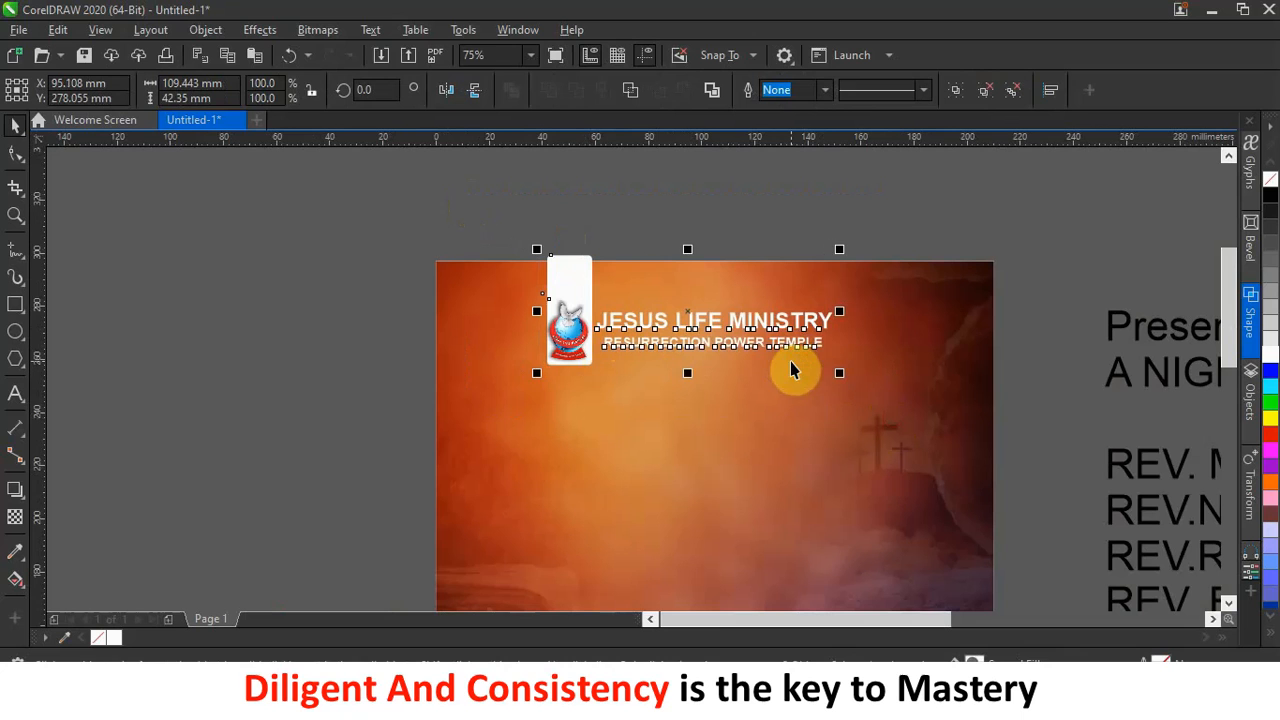
key("Right")
key("Right")
key("Right")
key("Right")
key("Right")
key("Right")
key("Right")
key("Right")
key("Right")
key("Right")
key("Right")
key("Right")
key("Right")
key("Right")
key("Right")
key("Right")
key("Right")
key("Right")
key("Right")
key("Right")
key("Right")
key("Right")
key("Right")
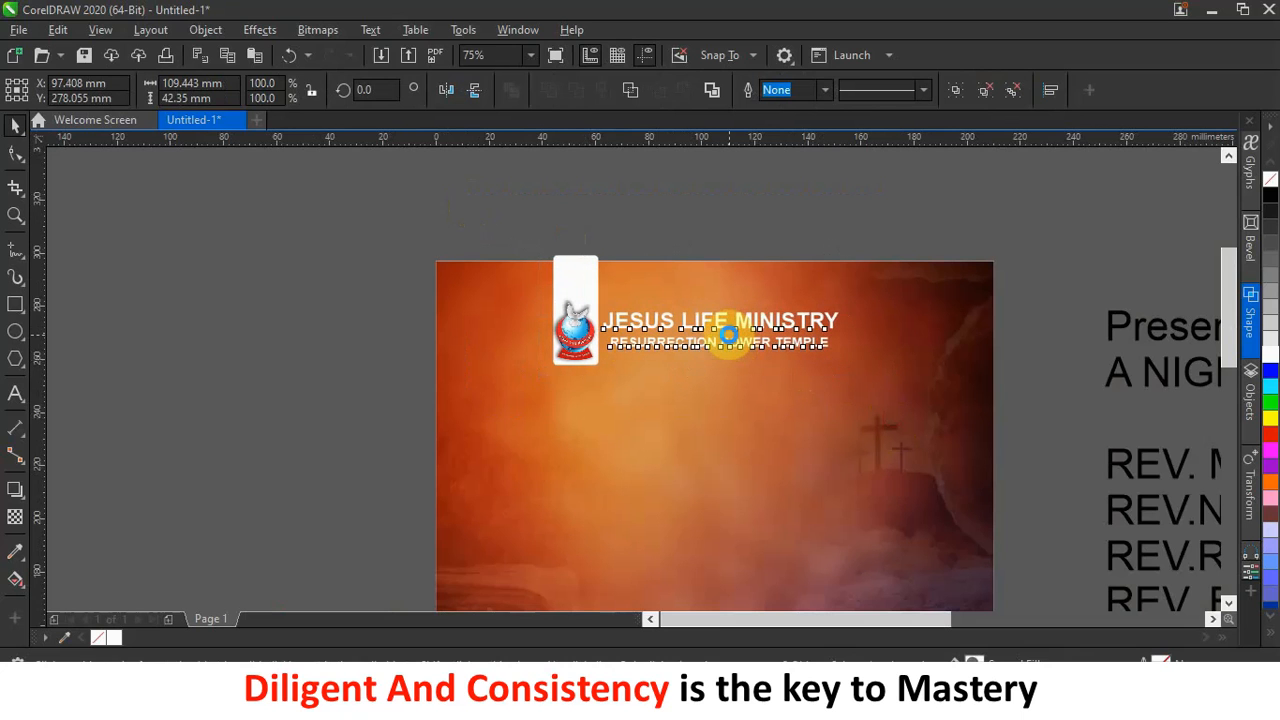
key("Right")
key("Right")
key("Right")
key("Right")
key("Right")
key("Right")
key("Right")
key("Right")
key("Right")
key("Right")
key("Right")
key("Right")
key("Right")
key("Right")
key("Right")
key("Right")
key("Right")
key("Right")
key("Right")
key("Right")
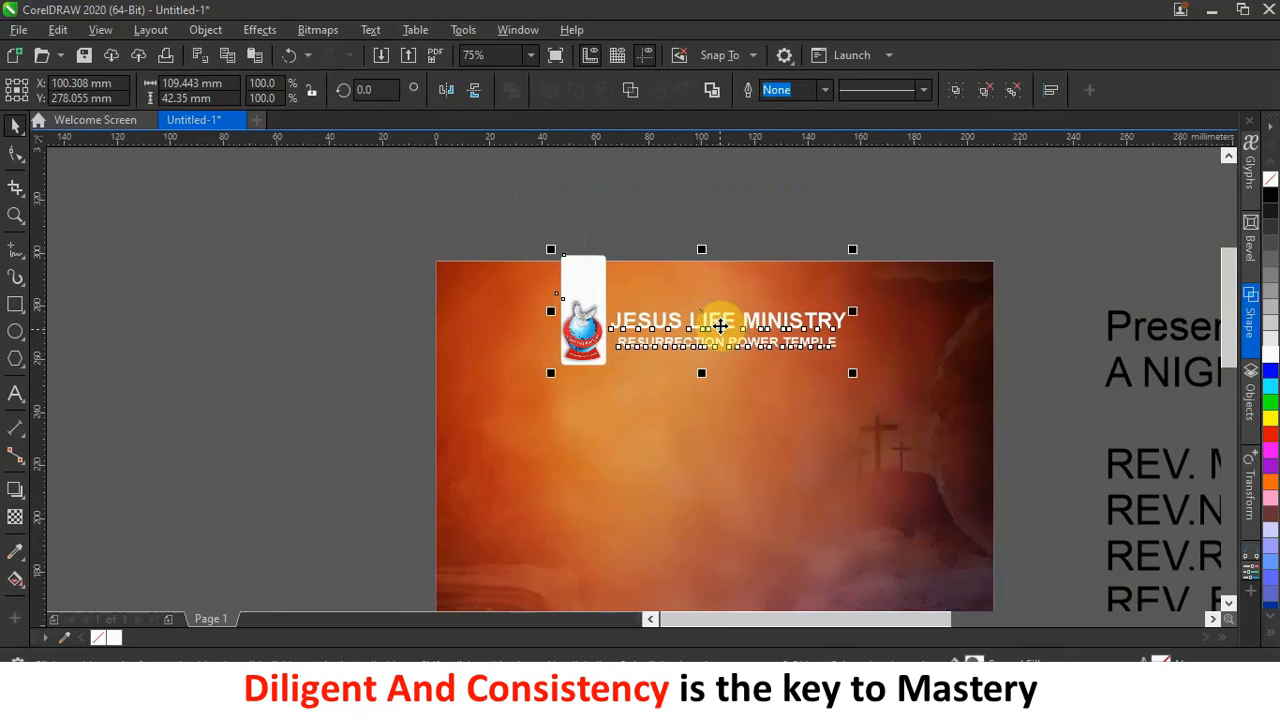
key("Right")
key("Right")
key("Right")
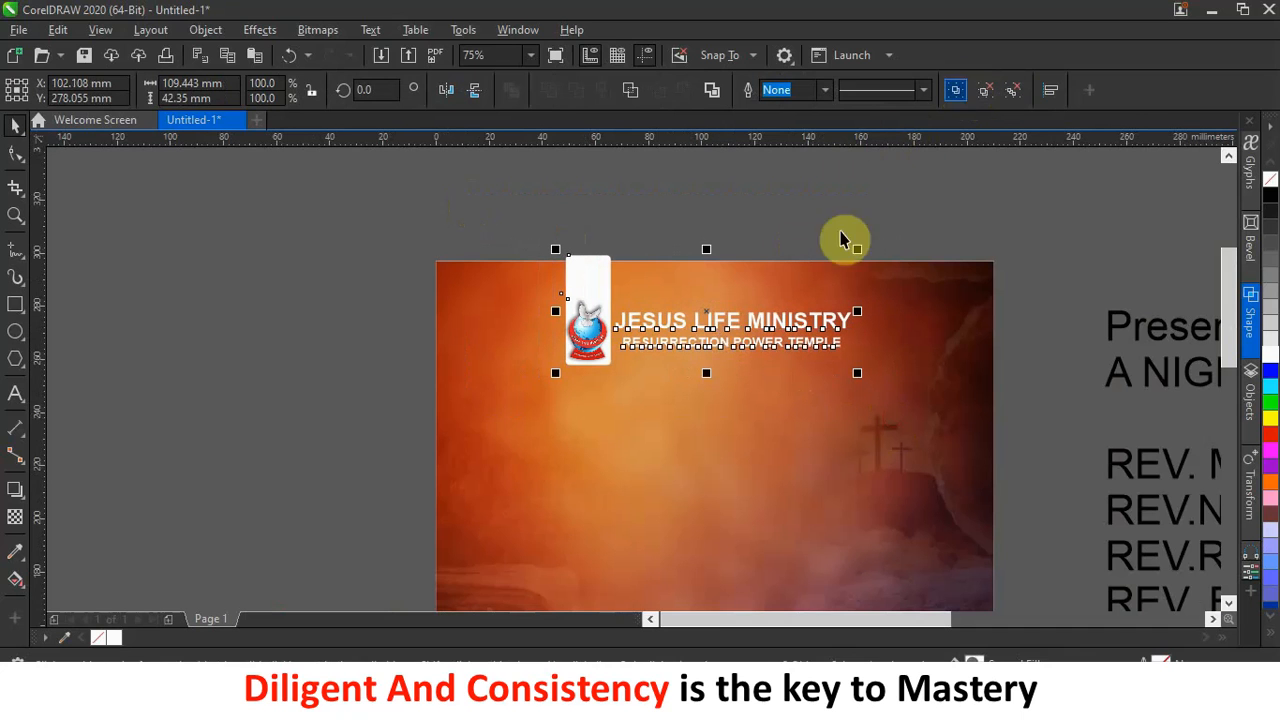
left_click(958, 94)
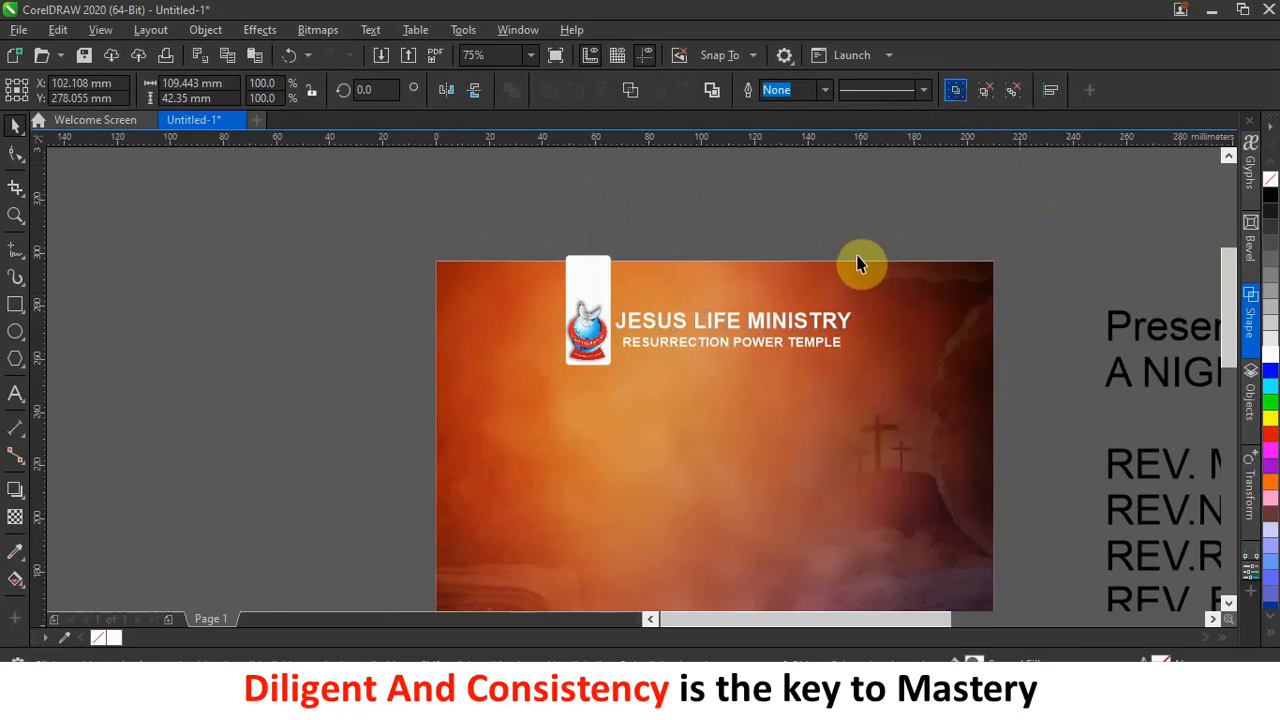
Clip the logo-and-heading group inside the orange background image with PowerClip Inside.
right_click(811, 318)
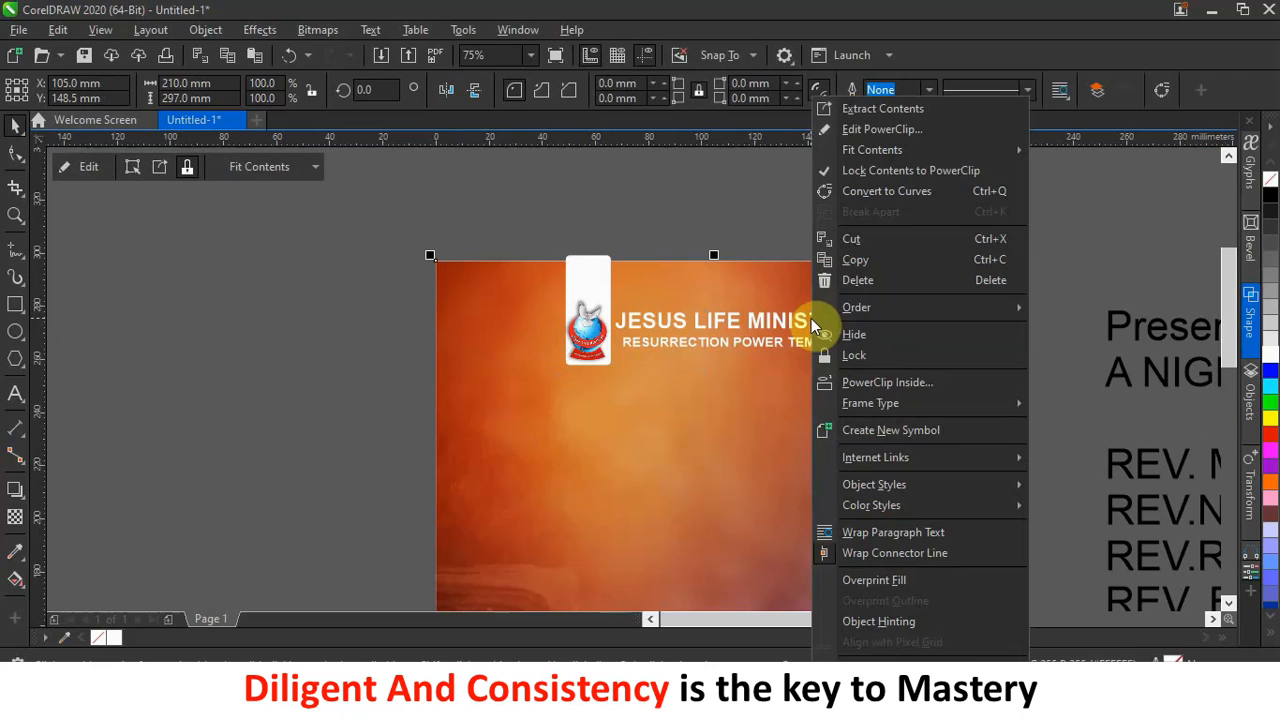
left_click(698, 198)
right_click(625, 330)
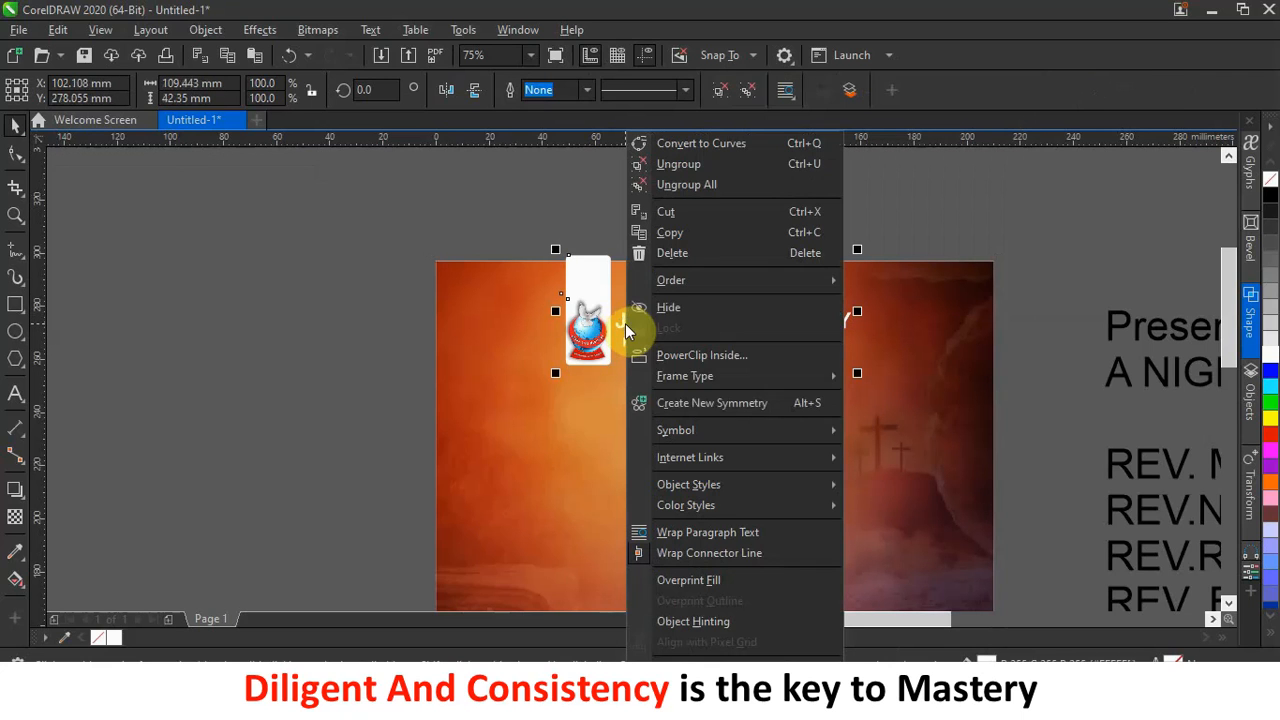
left_click(716, 356)
left_click(655, 514)
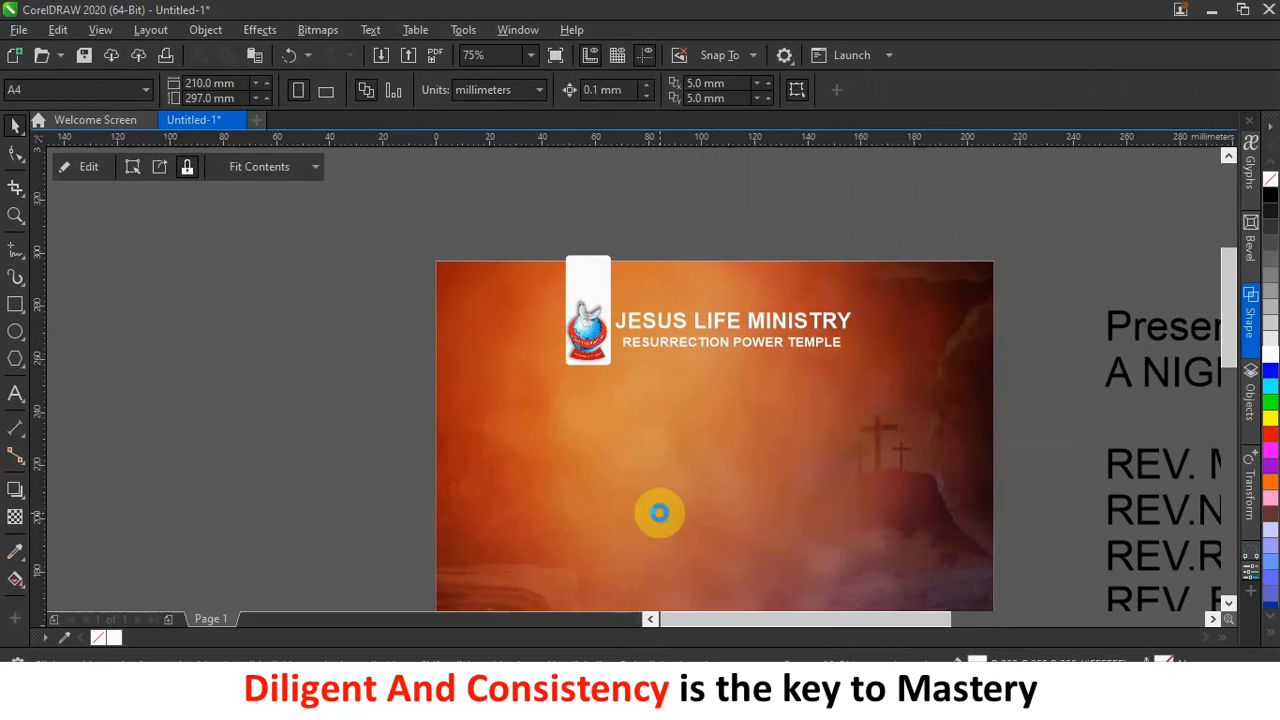
Cut the word 'Presents' from the side text block and paste it onto the flyer page.
key("Escape")
scroll(766, 300, "down", 3)
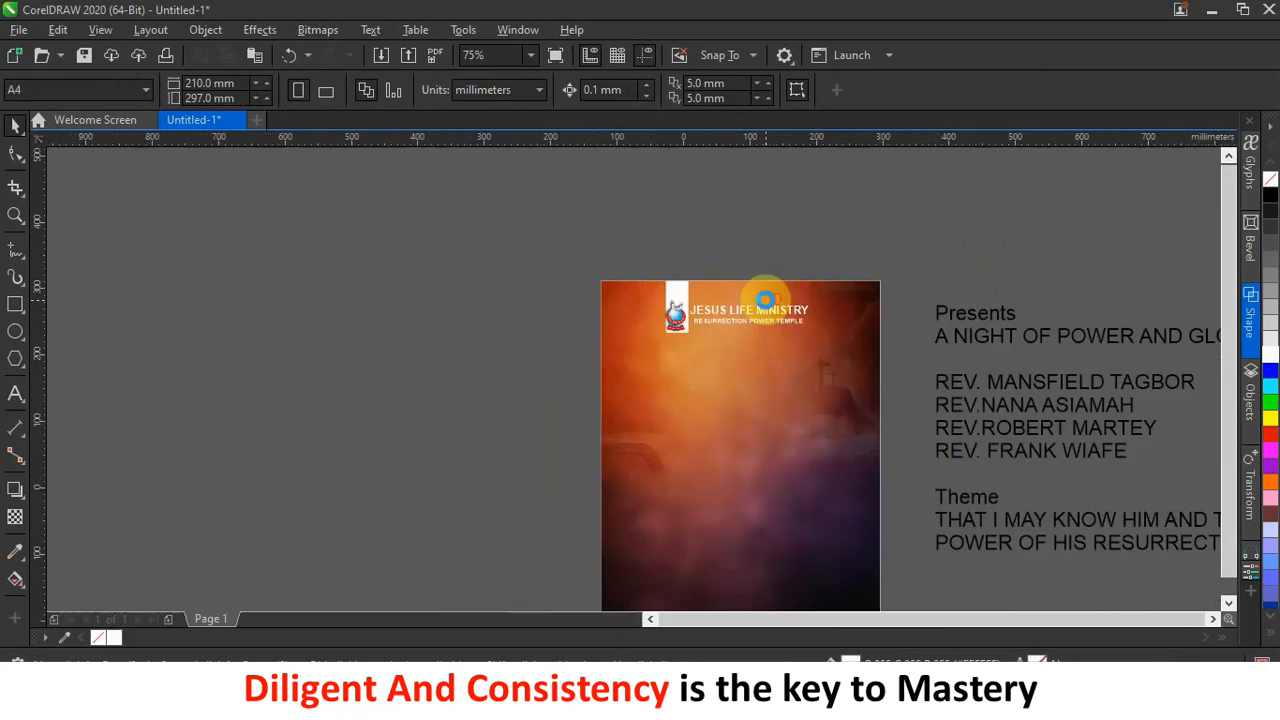
scroll(787, 325, "up", 2)
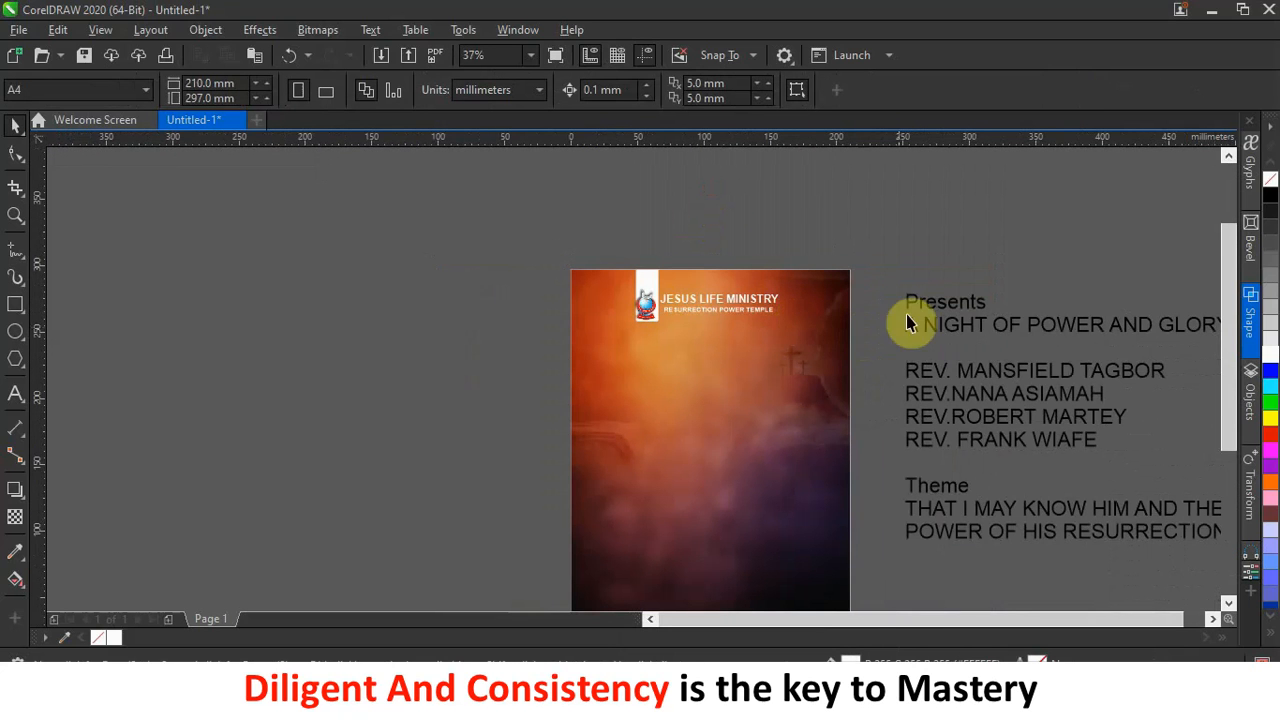
double_click(971, 306)
left_click_drag(987, 306, 886, 313)
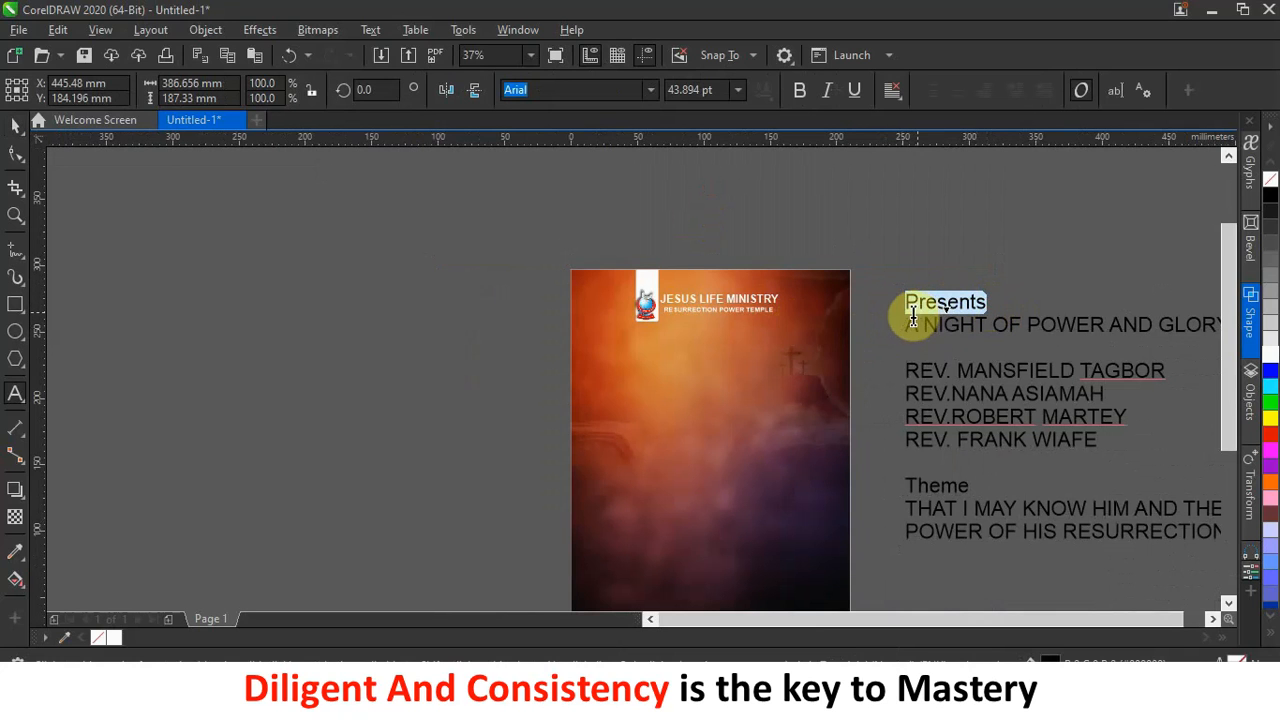
key("ctrl+x")
left_click(701, 345)
key("ctrl+v")
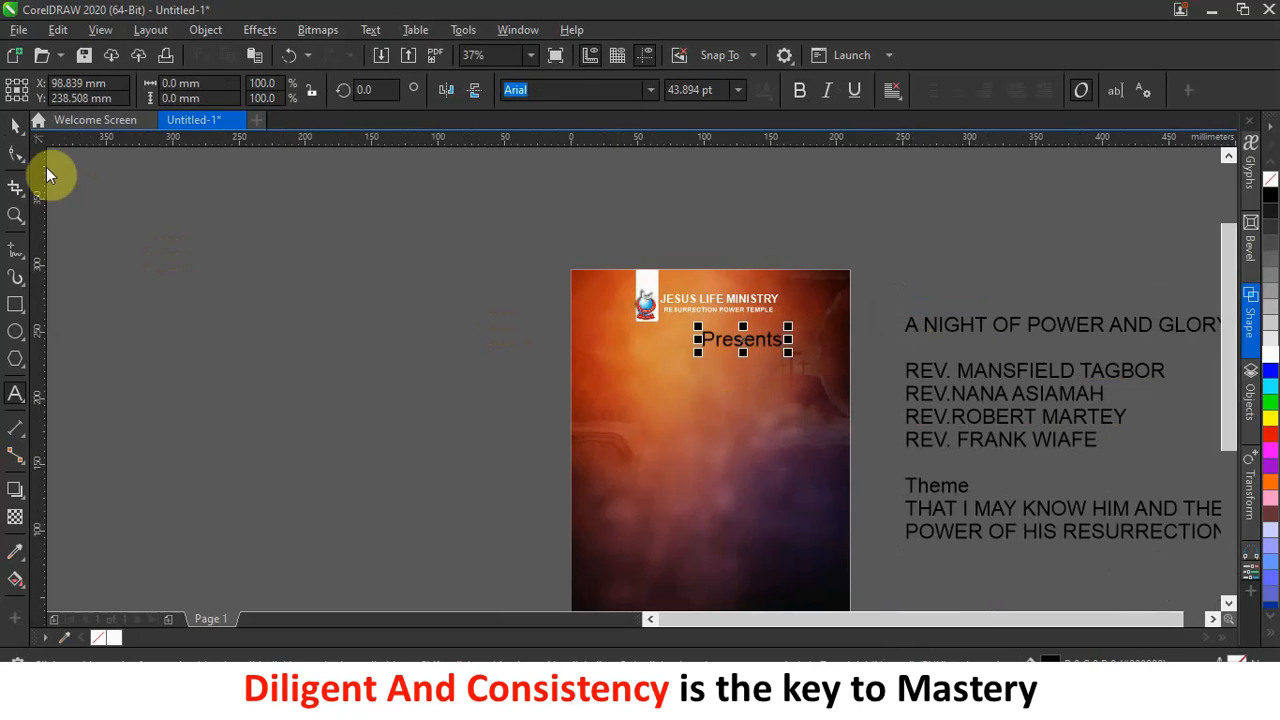
Make 'Presents' white, shrink it to about 25.4 pt and centre it below the heading.
left_click(1270, 355)
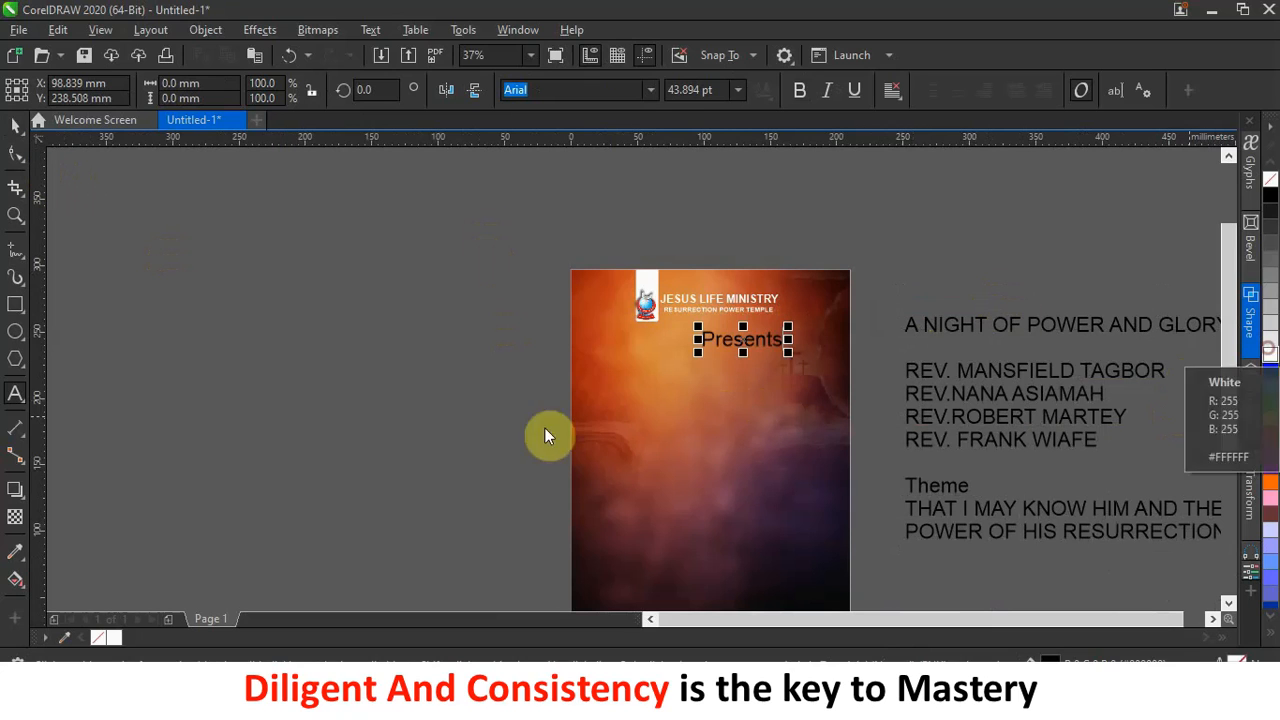
left_click(14, 125)
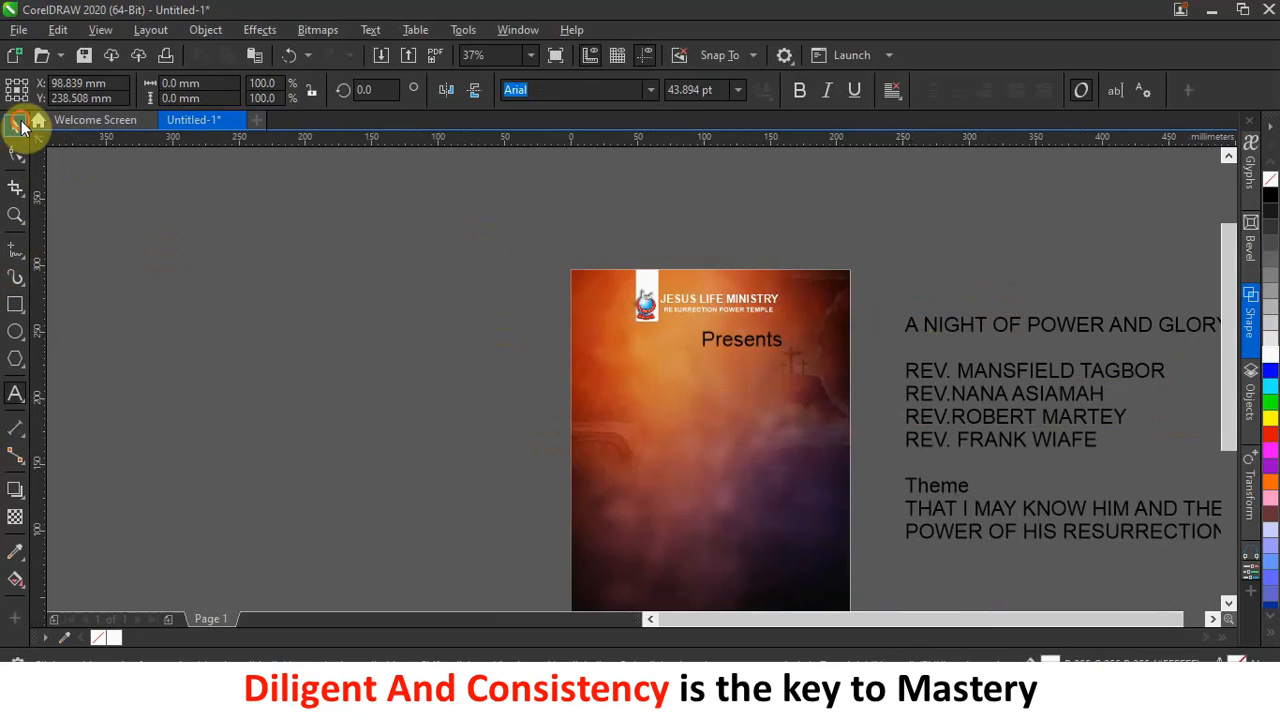
left_click(1270, 355)
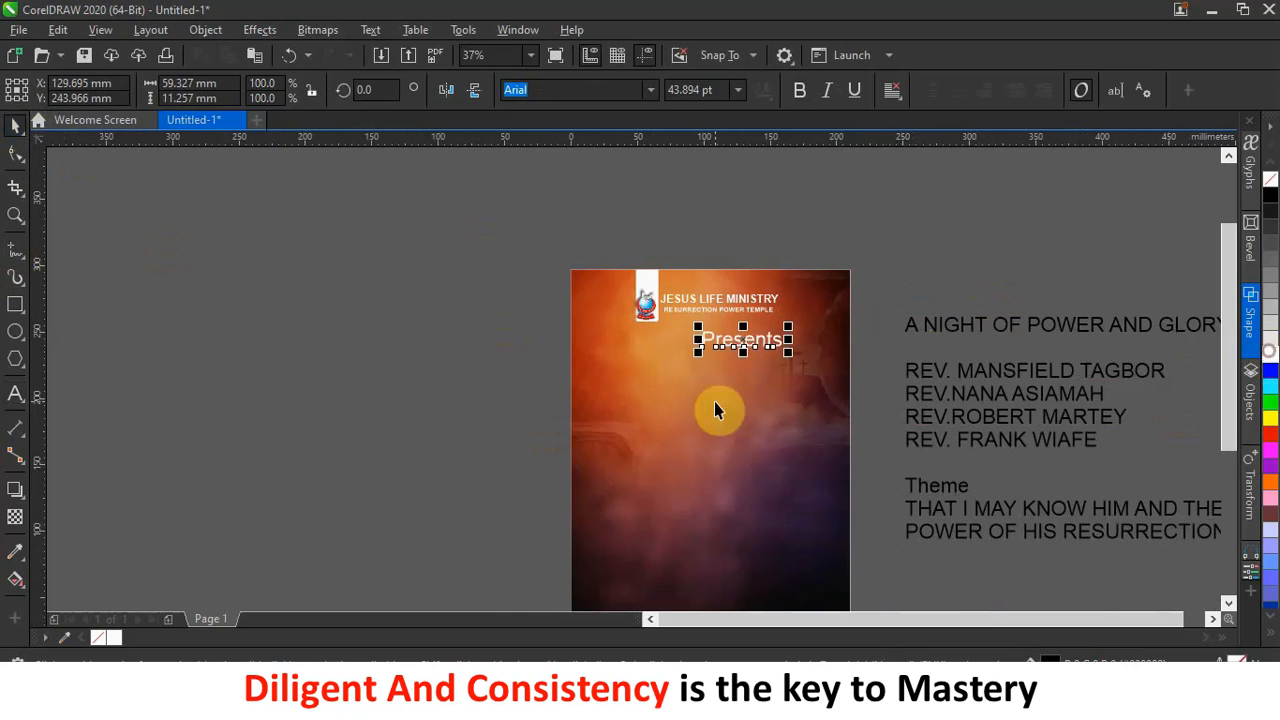
scroll(757, 374, "up", 4)
scroll(781, 287, "down", 2)
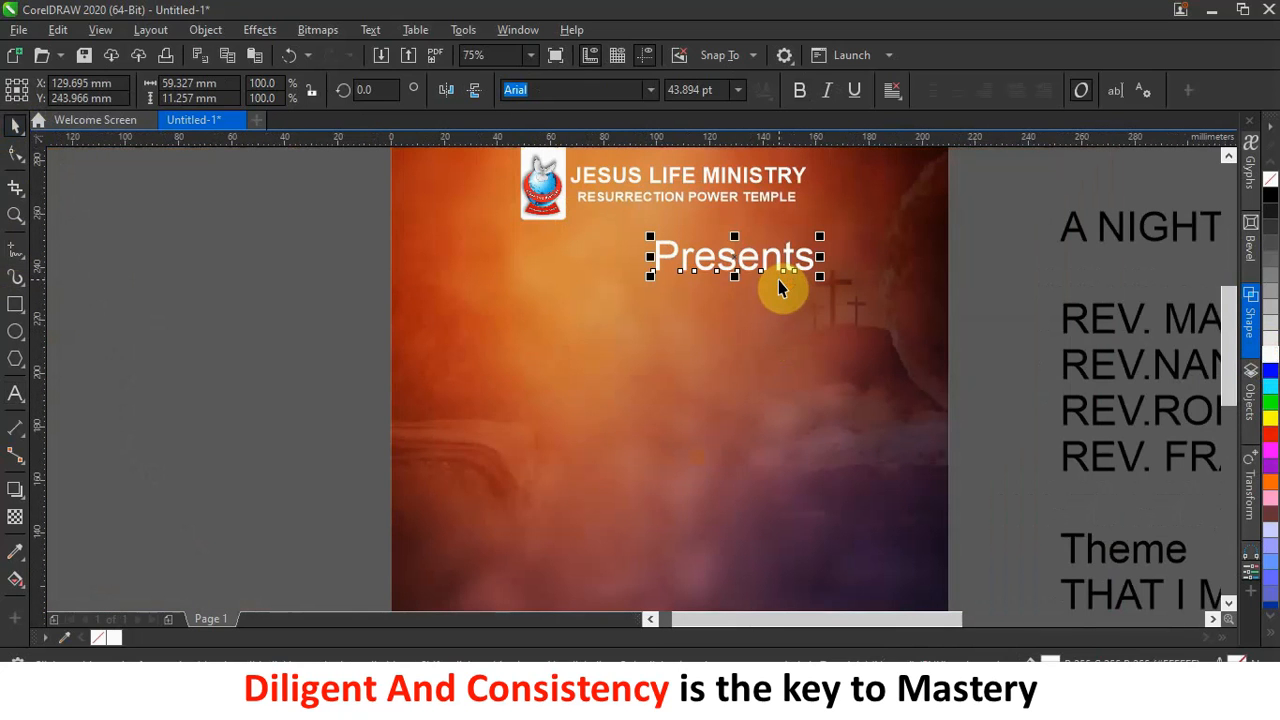
left_click_drag(764, 264, 719, 257)
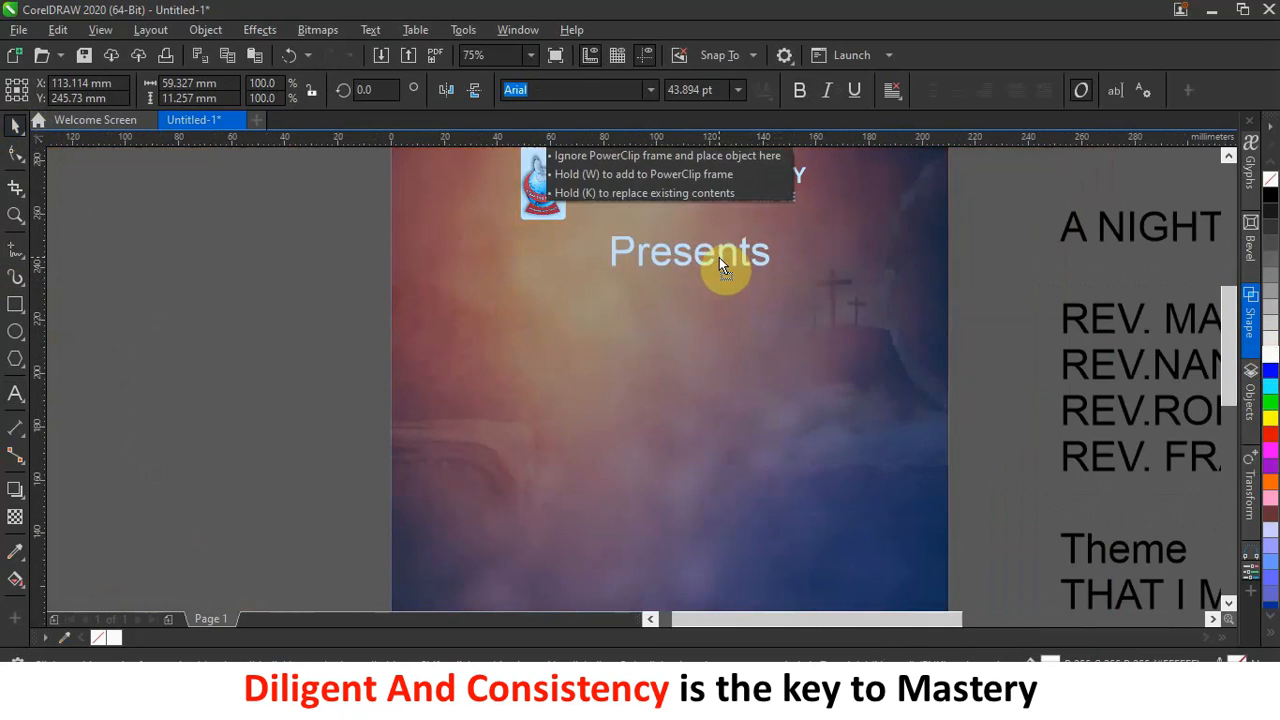
left_click_drag(776, 226, 736, 238)
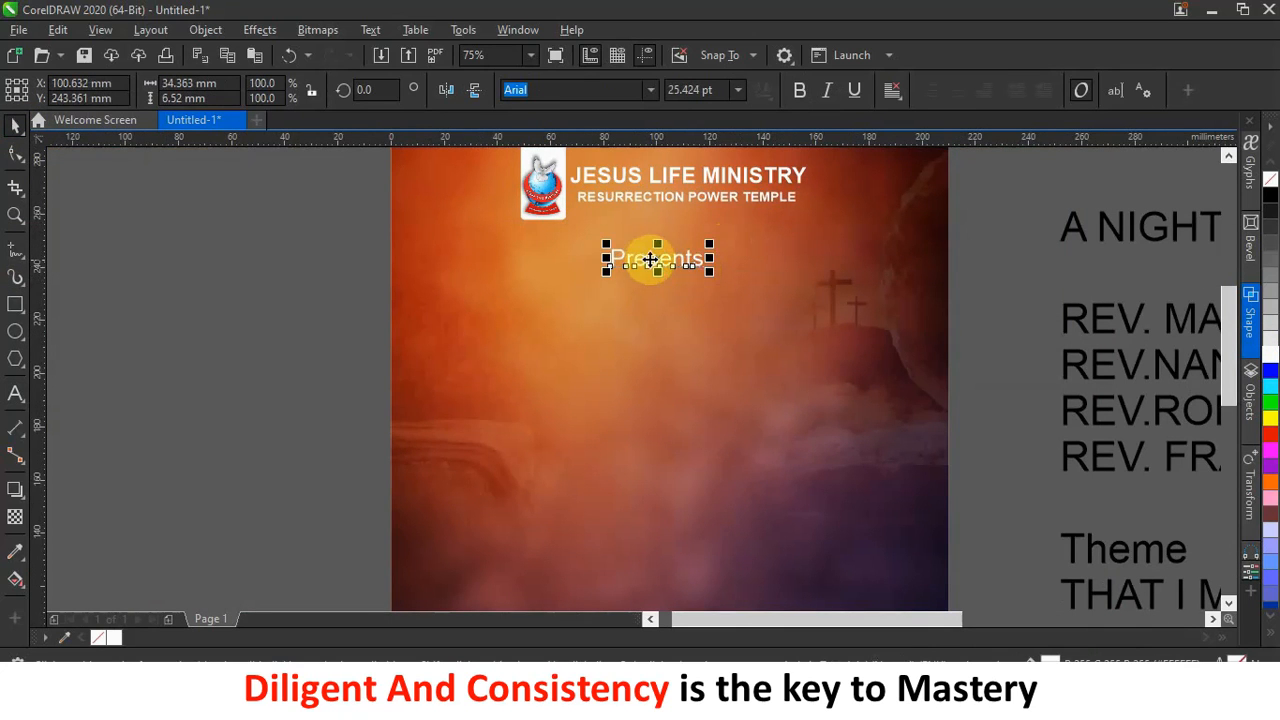
left_click_drag(652, 258, 675, 264)
left_click(651, 271)
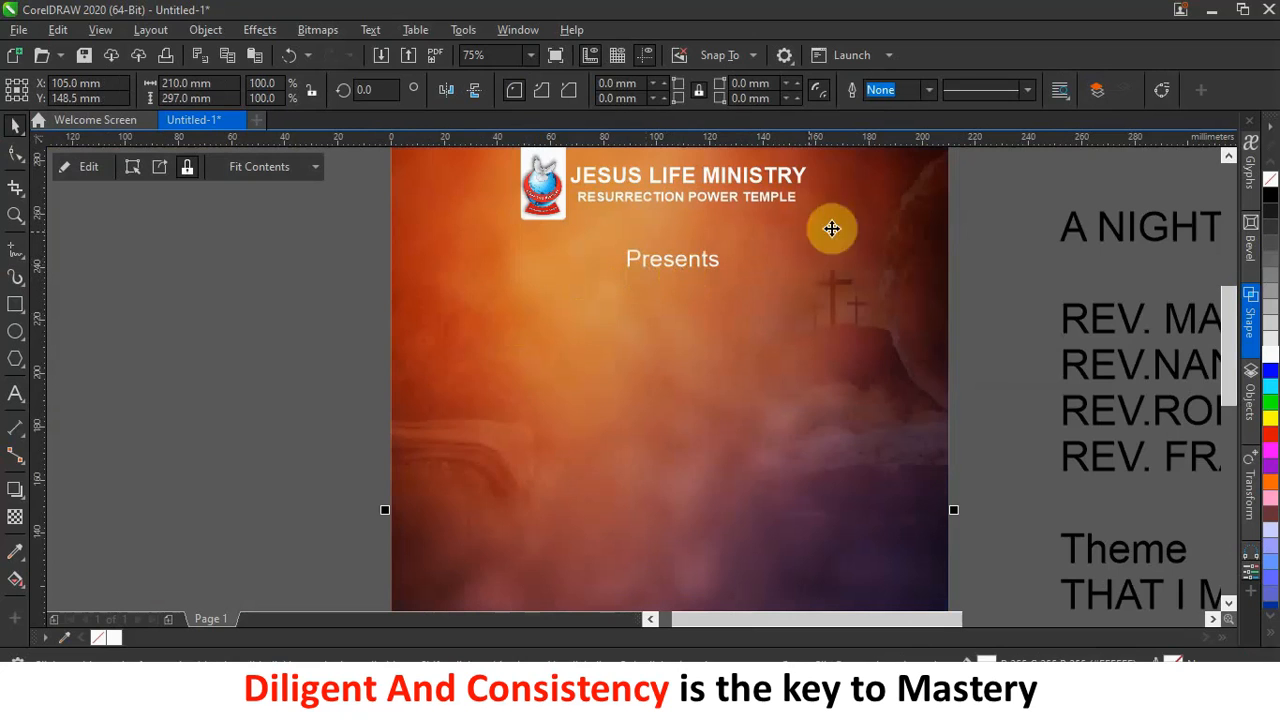
scroll(707, 329, "down", 2)
scroll(937, 316, "up", 1)
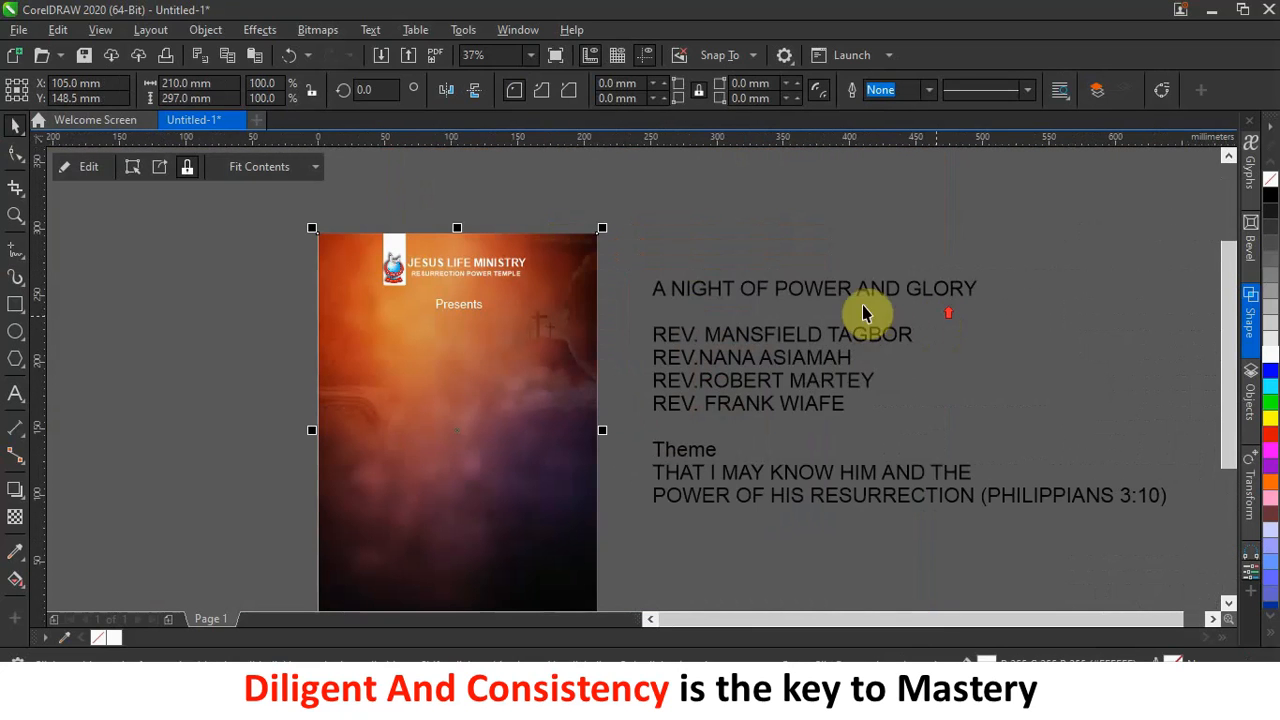
Undo the stray Presents move and try moving the title line out of the side text, undoing the wrong paste.
triple_click(791, 293)
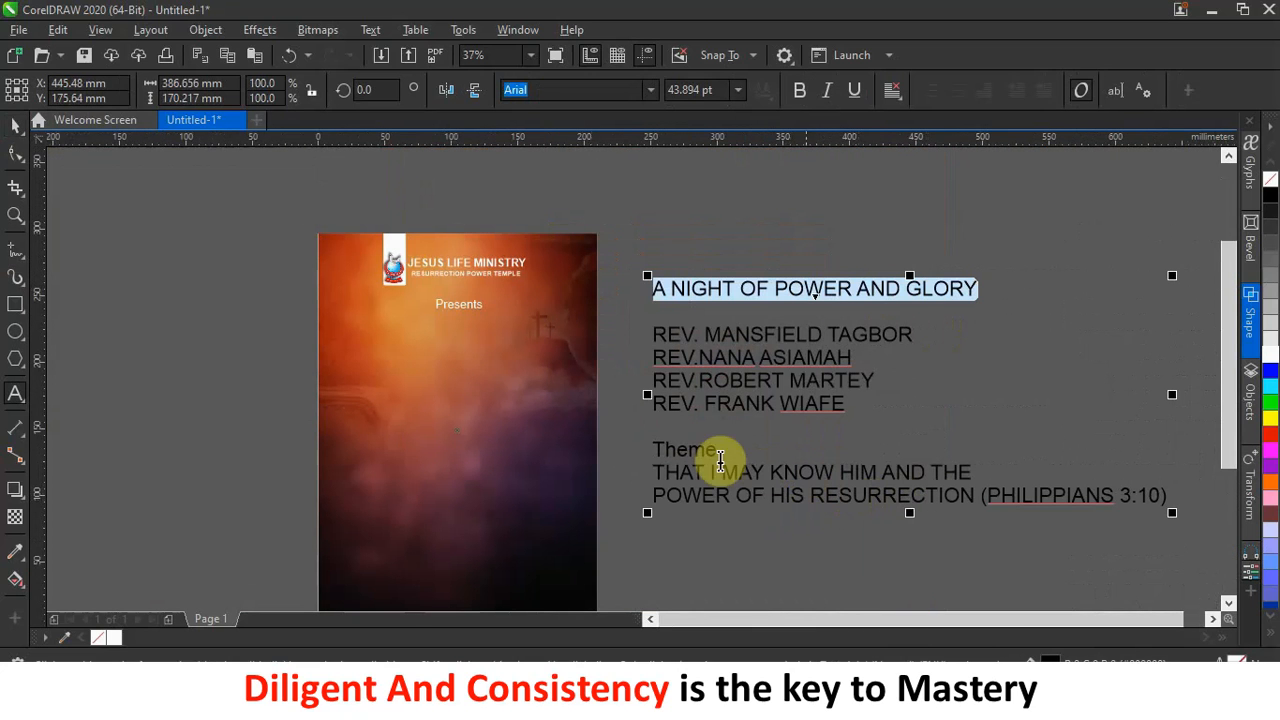
left_click(421, 380)
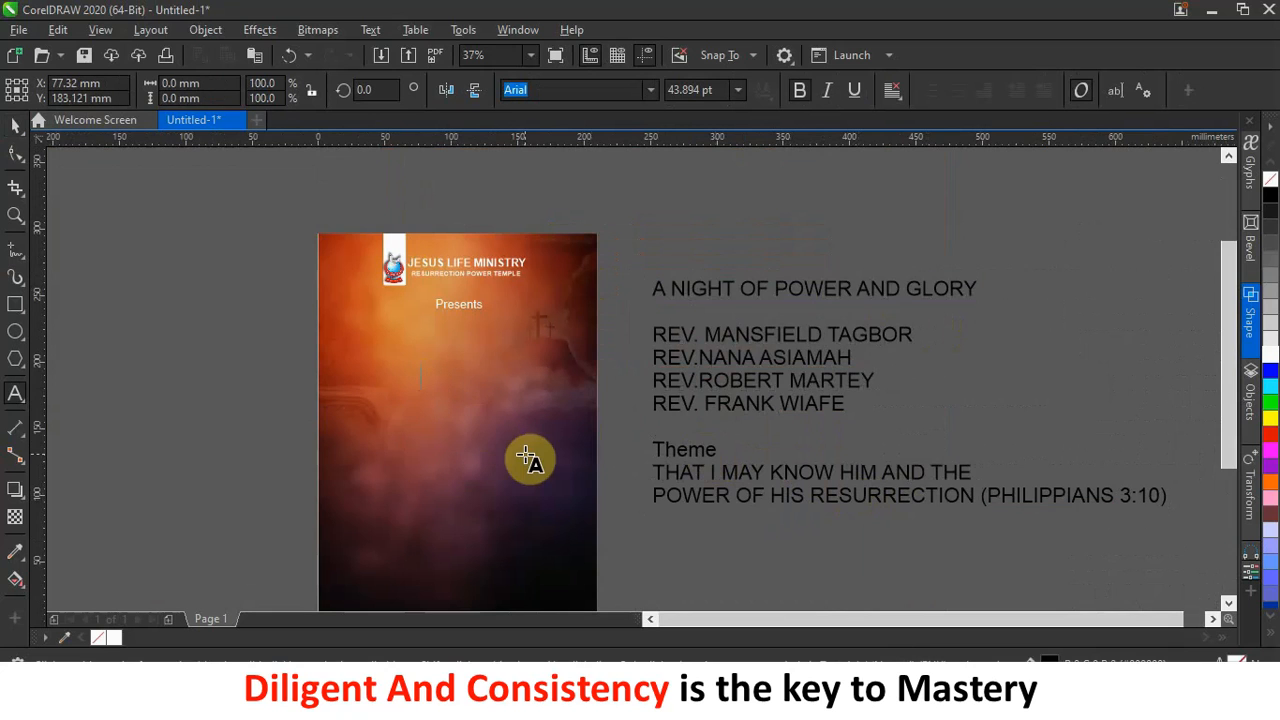
key("ctrl+z")
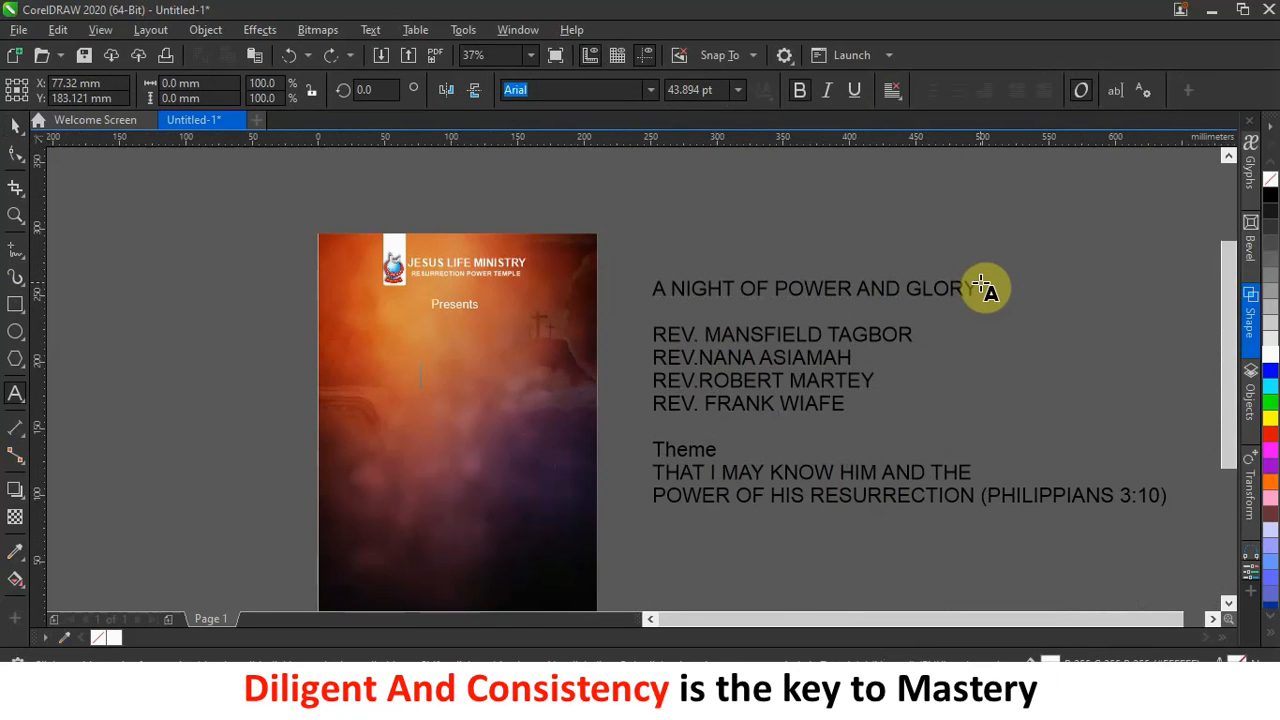
left_click_drag(981, 285, 648, 288)
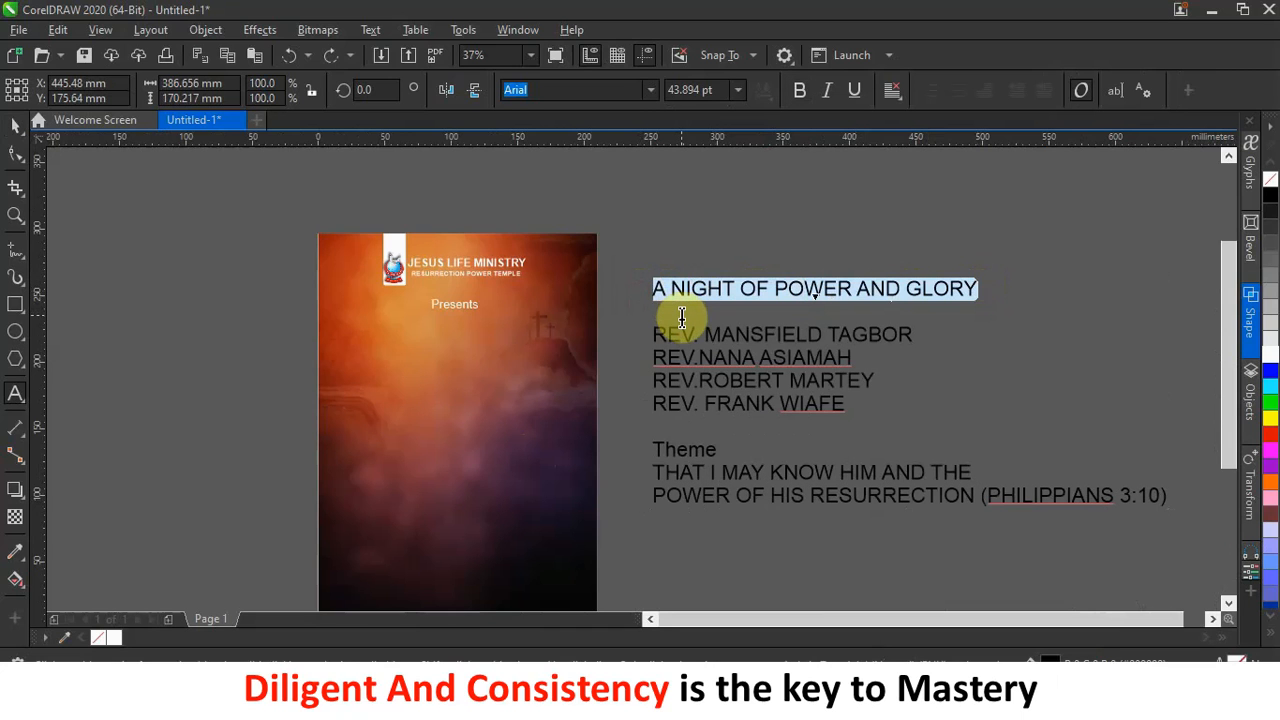
key("Delete")
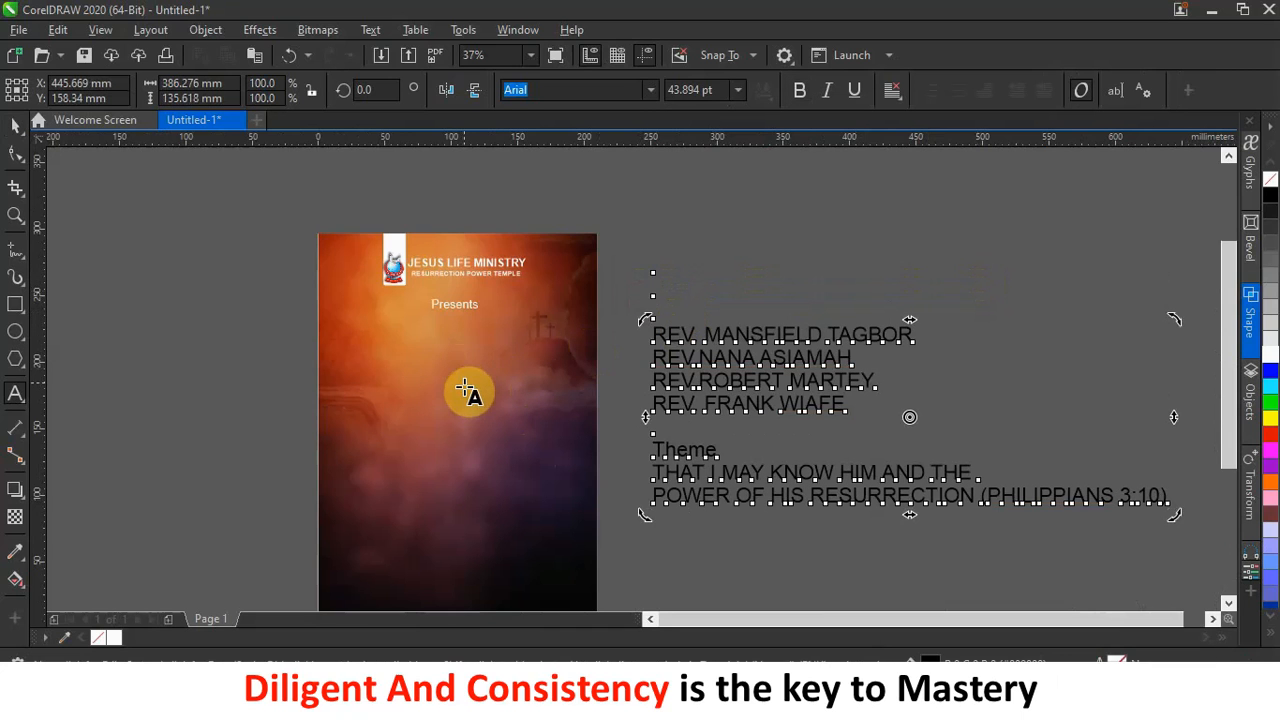
left_click(462, 388)
key("ctrl+v")
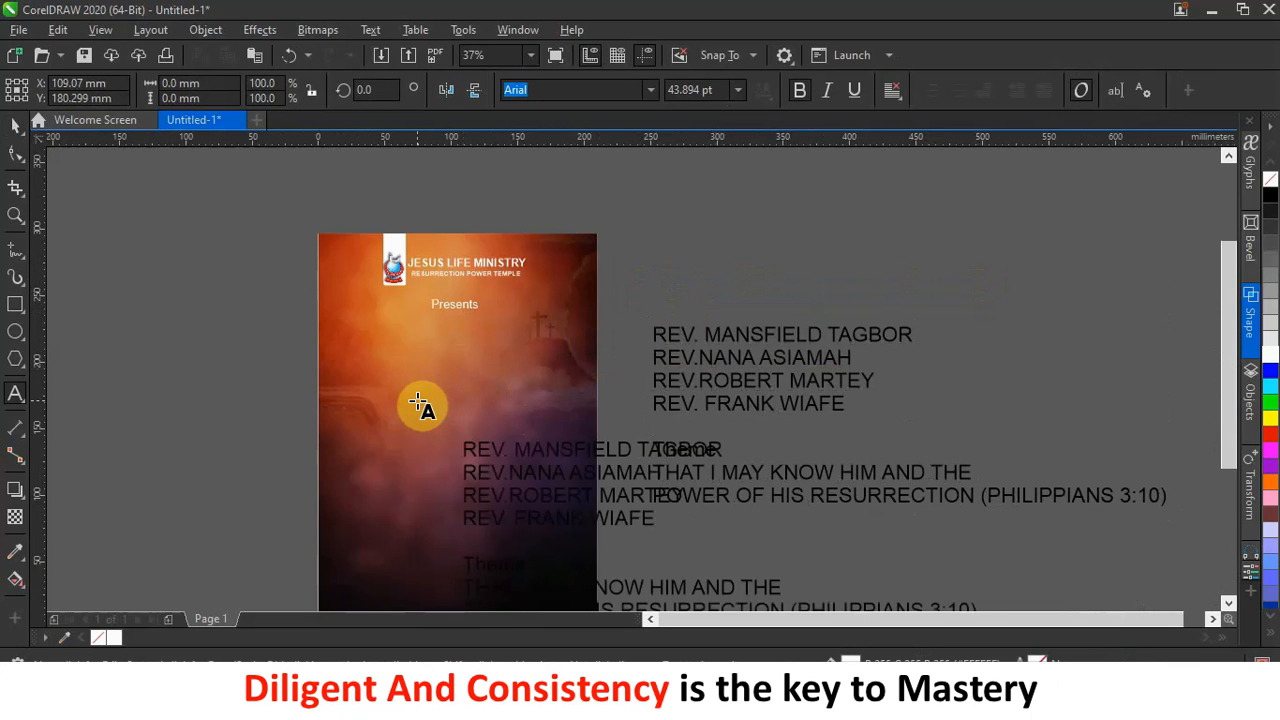
key("ctrl+z")
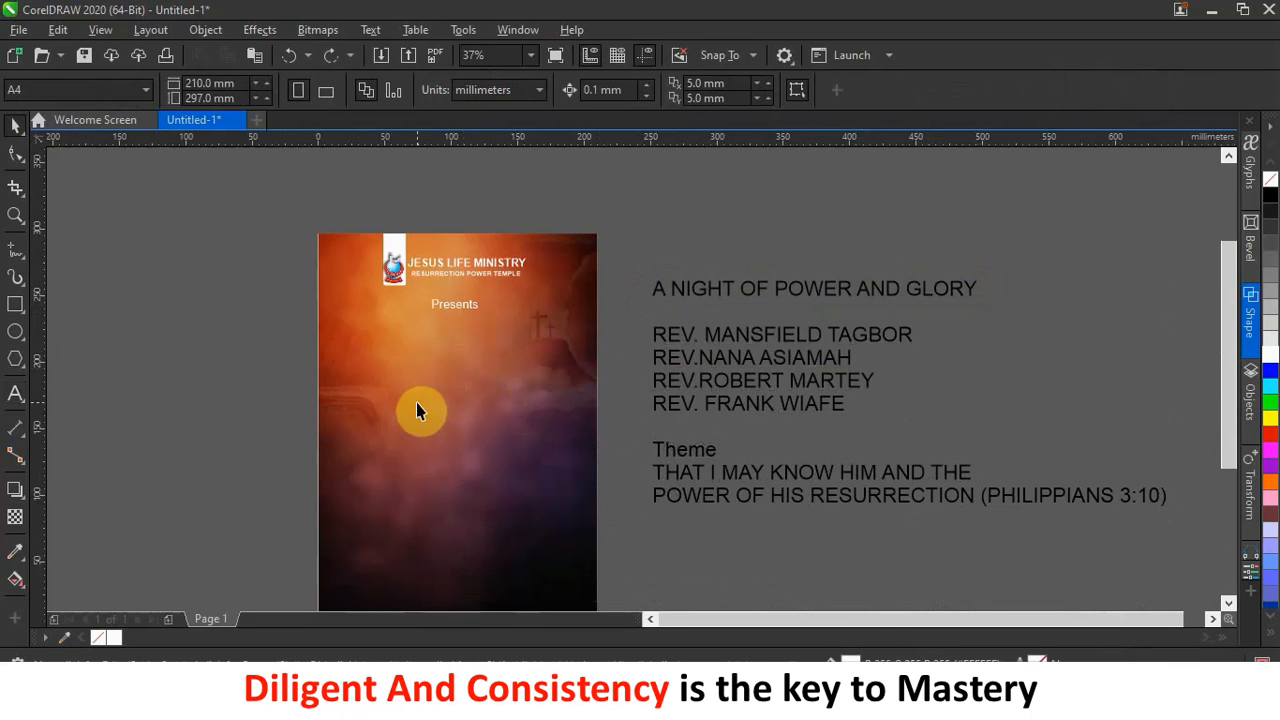
Paste 'A NIGHT OF POWER AND GLORY' onto the page as its own text line.
double_click(805, 291)
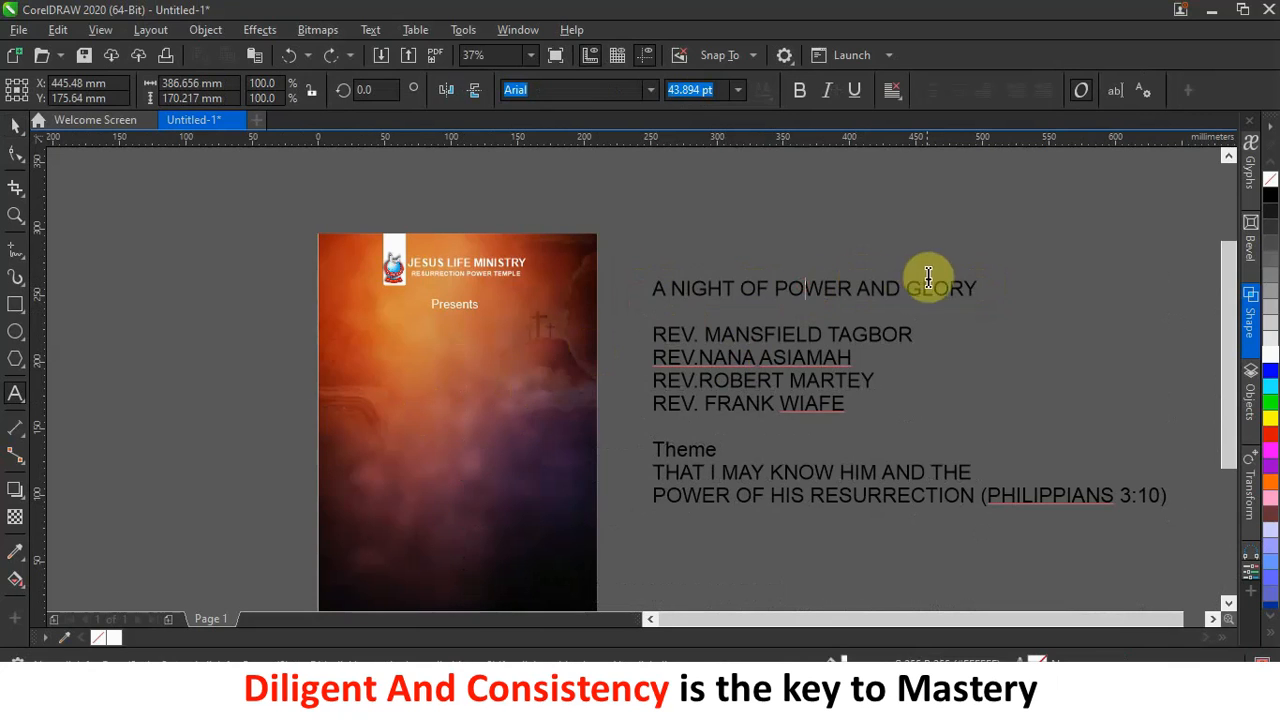
left_click_drag(979, 290, 646, 294)
key("ctrl+c")
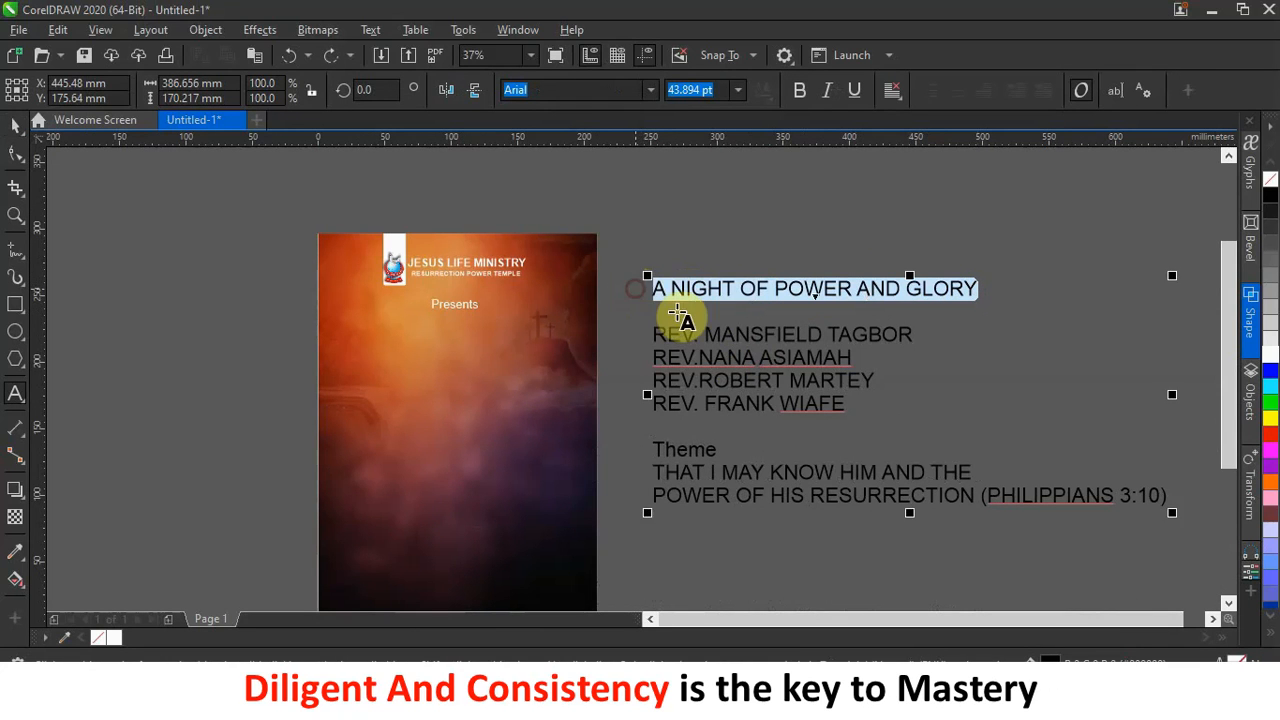
left_click(437, 416)
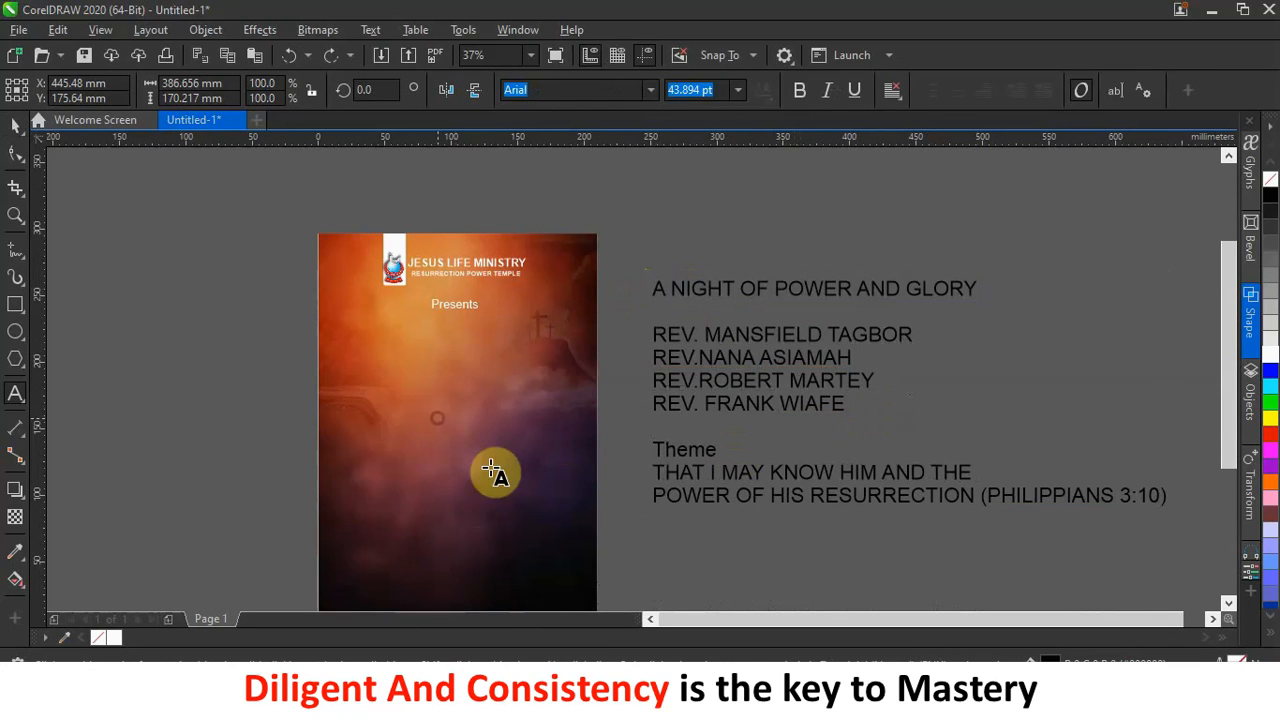
key("ctrl+v")
left_click(16, 138)
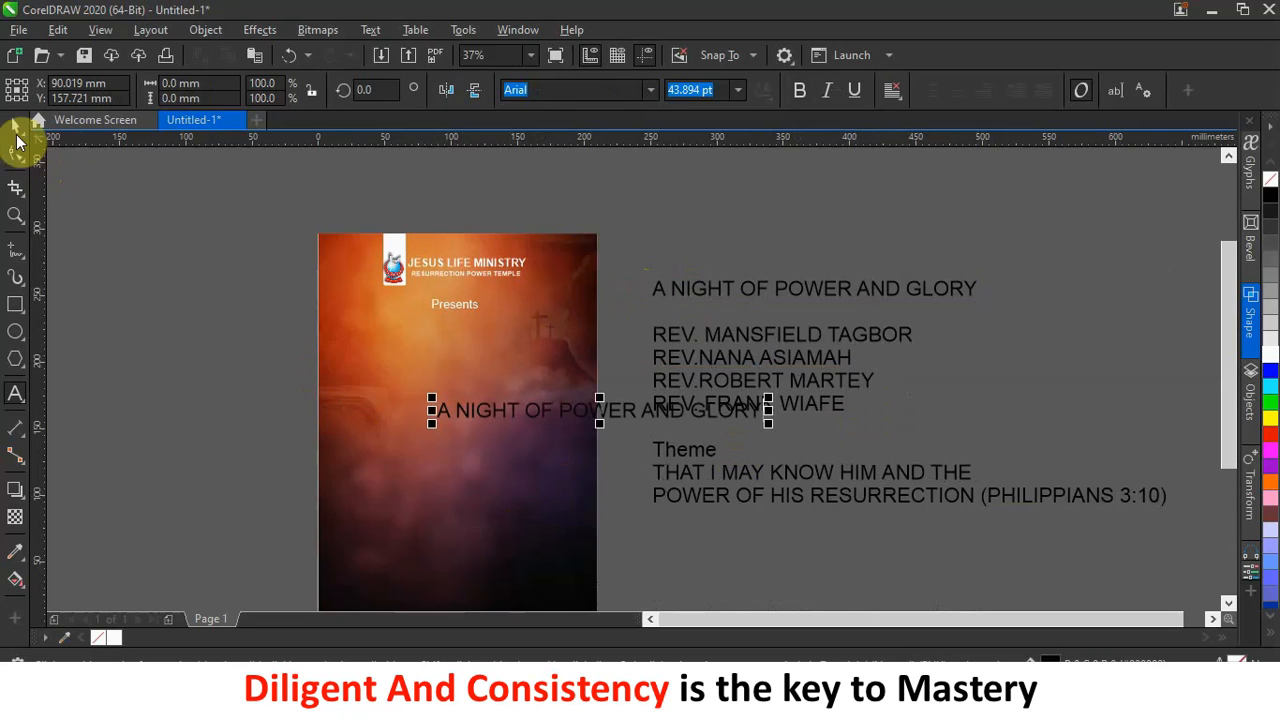
scroll(480, 391, "up", 2)
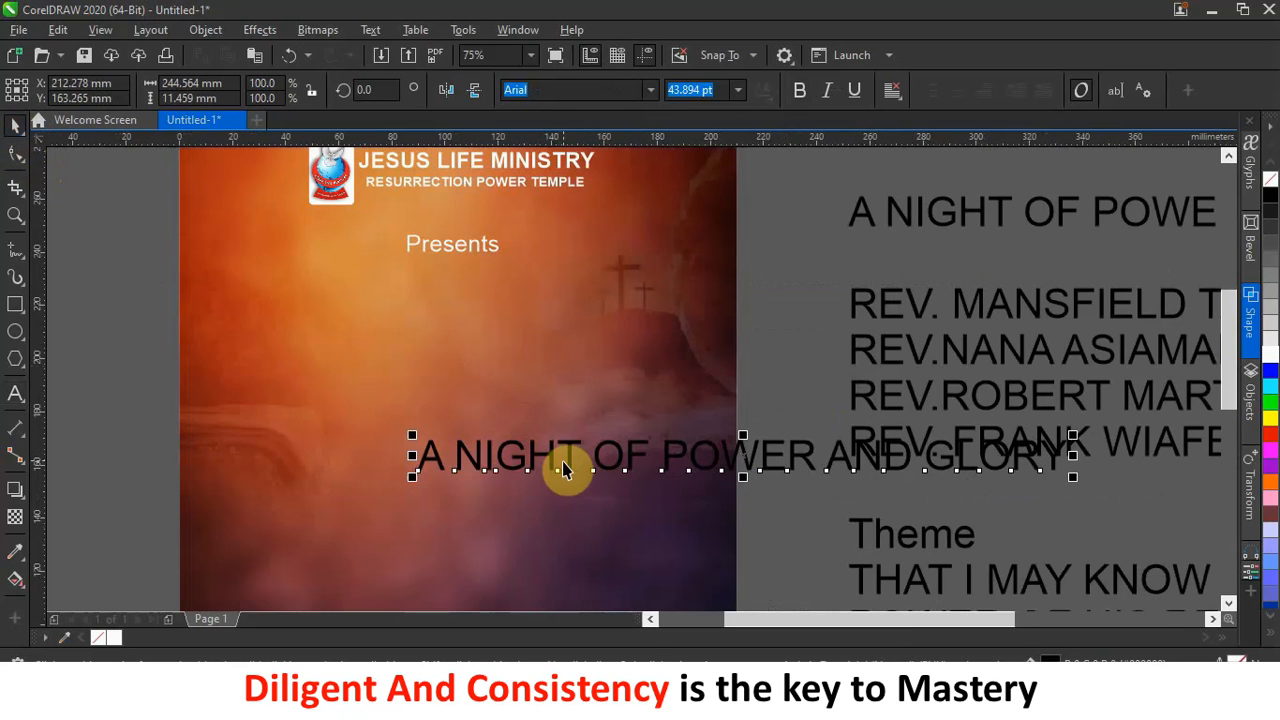
Split the title into separate 'A NIGHT OF', 'POWER' and 'AND GLORY' lines with Break Apart.
left_click_drag(570, 458, 362, 358)
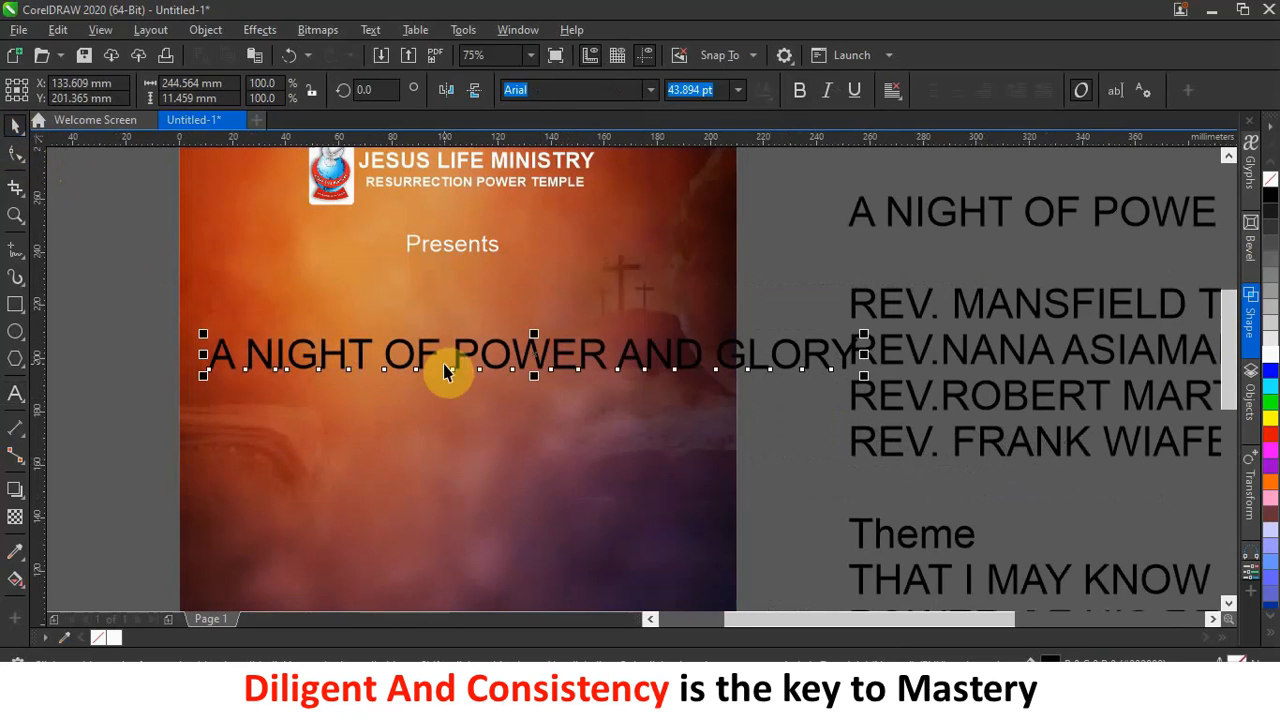
double_click(460, 354)
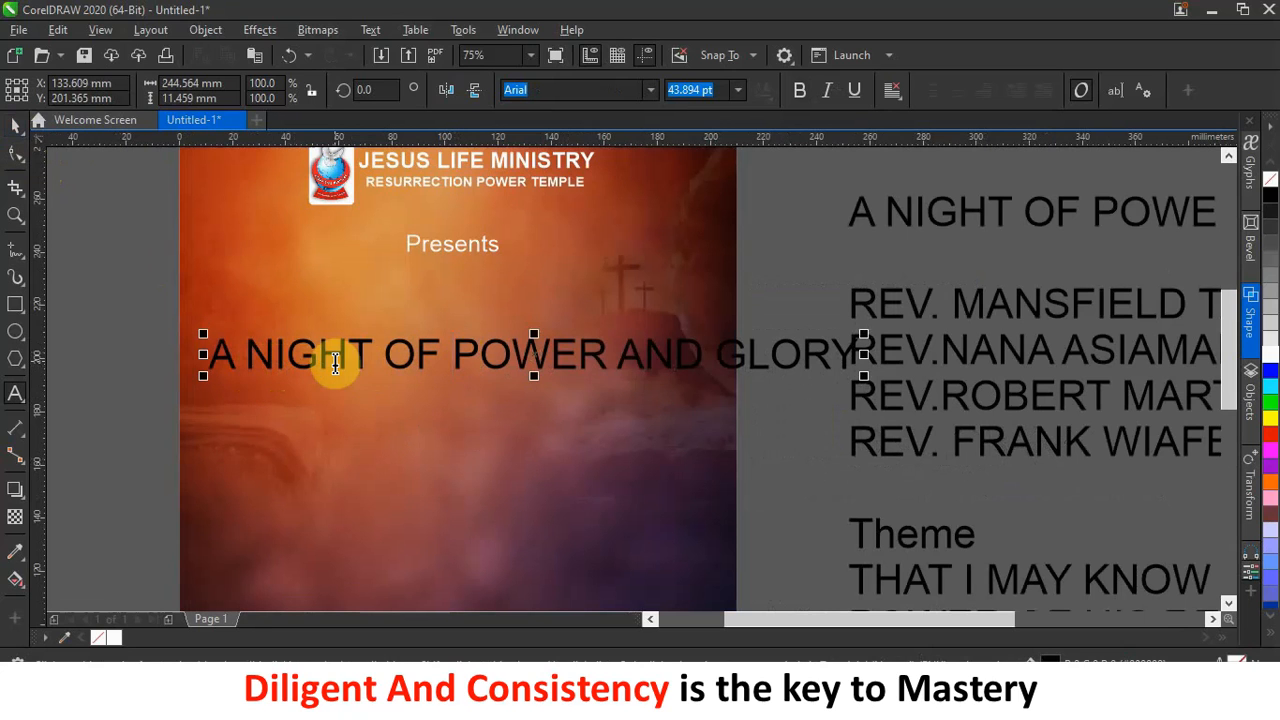
key("Return")
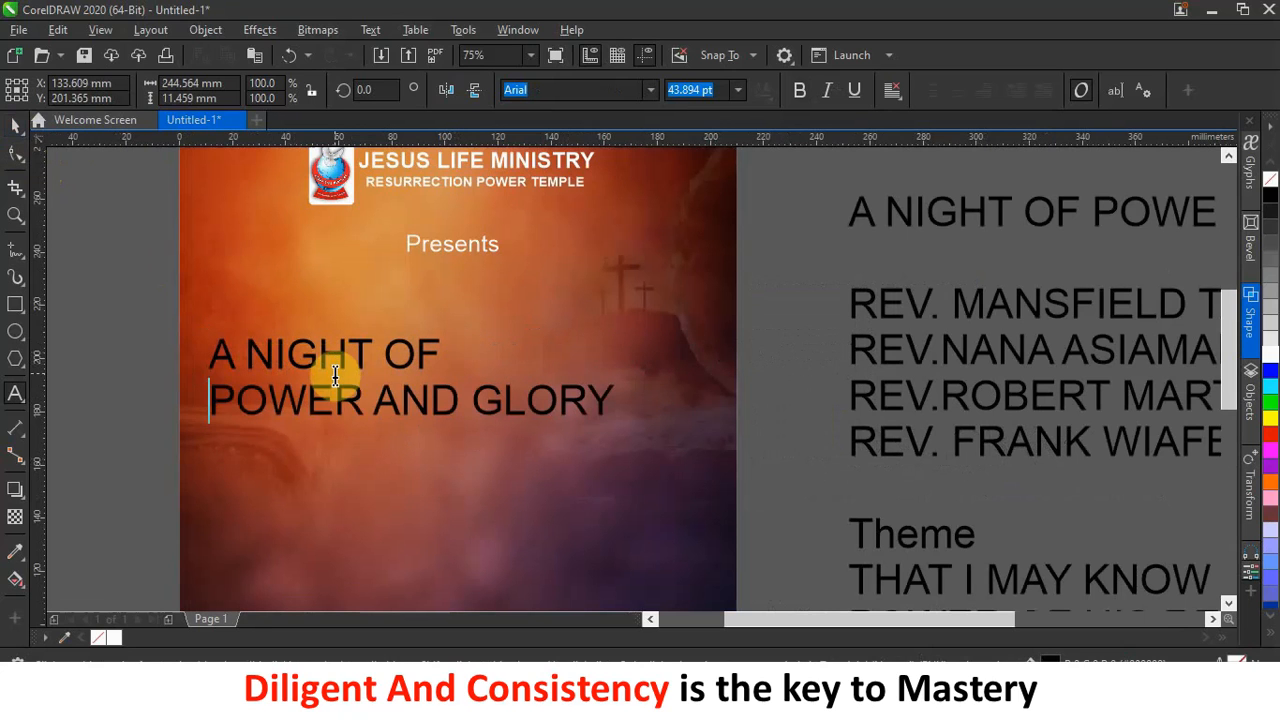
left_click(381, 399)
key("Return")
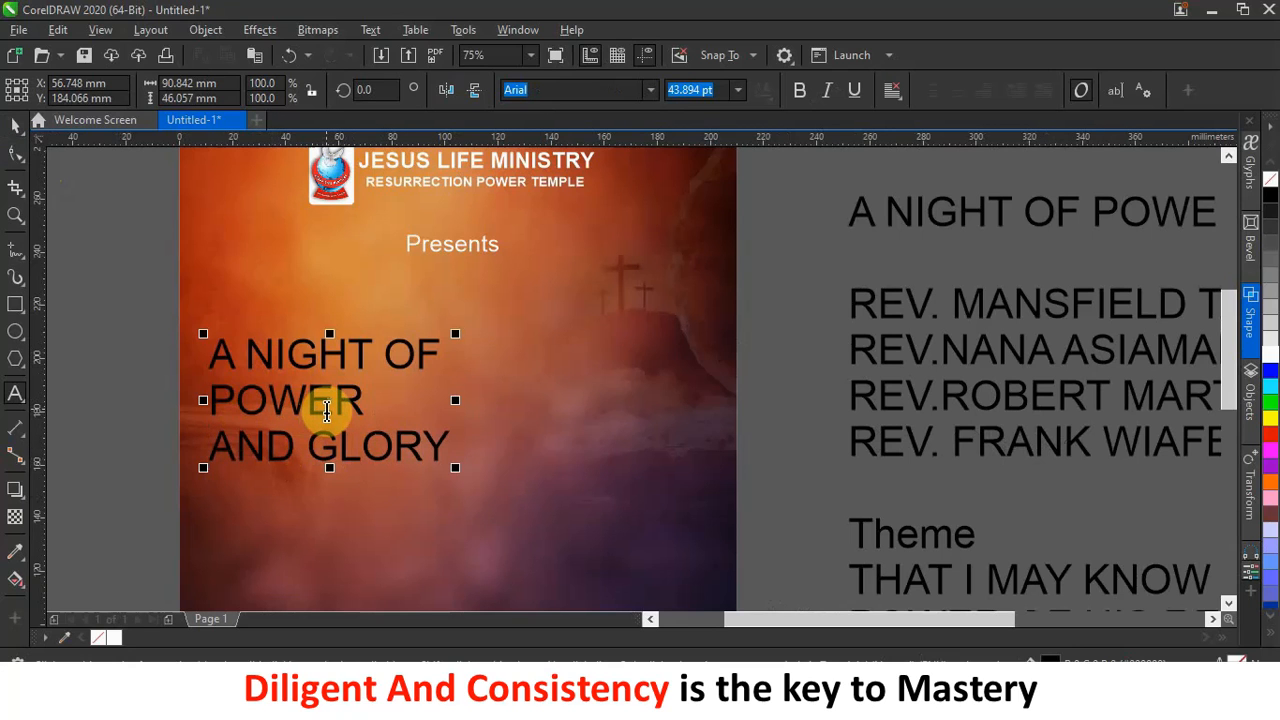
key("ctrl+space")
key("ctrl+k")
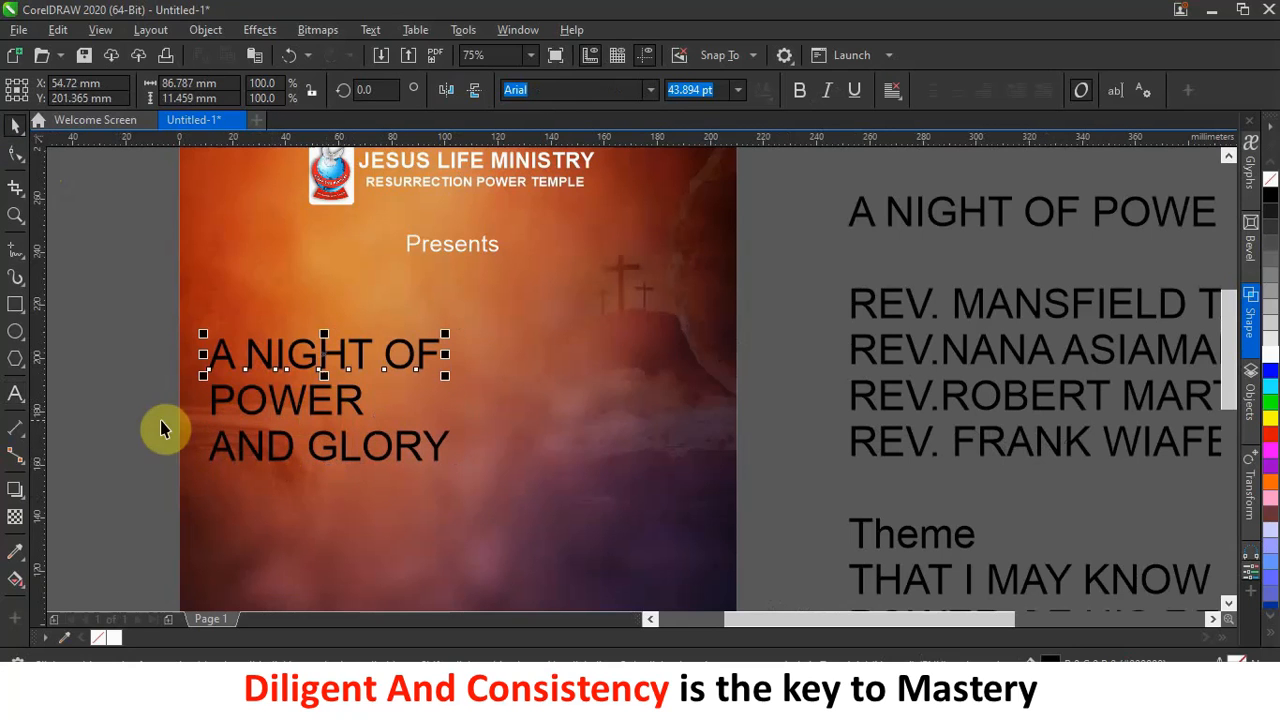
left_click(127, 420)
left_click_drag(320, 357, 354, 344)
left_click_drag(340, 413, 428, 508)
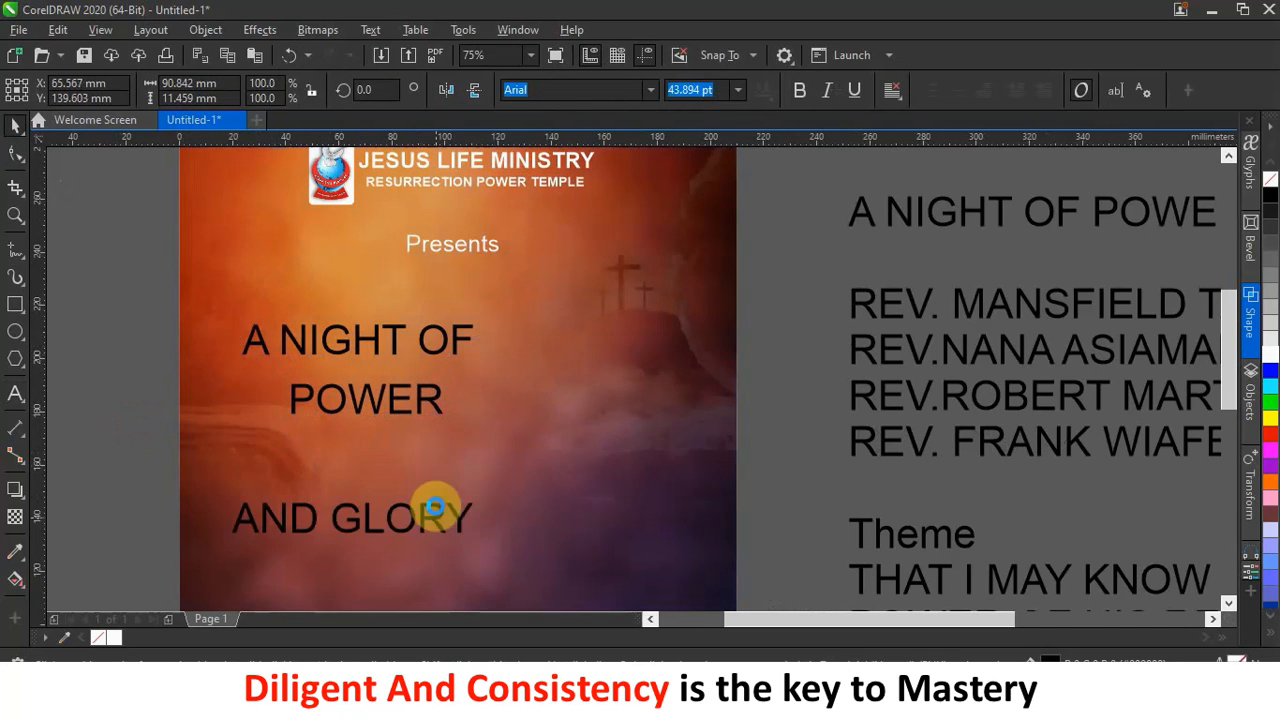
Make 'A NIGHT OF' white Poppins ExtraBold and place it just under Presents.
left_click(446, 339)
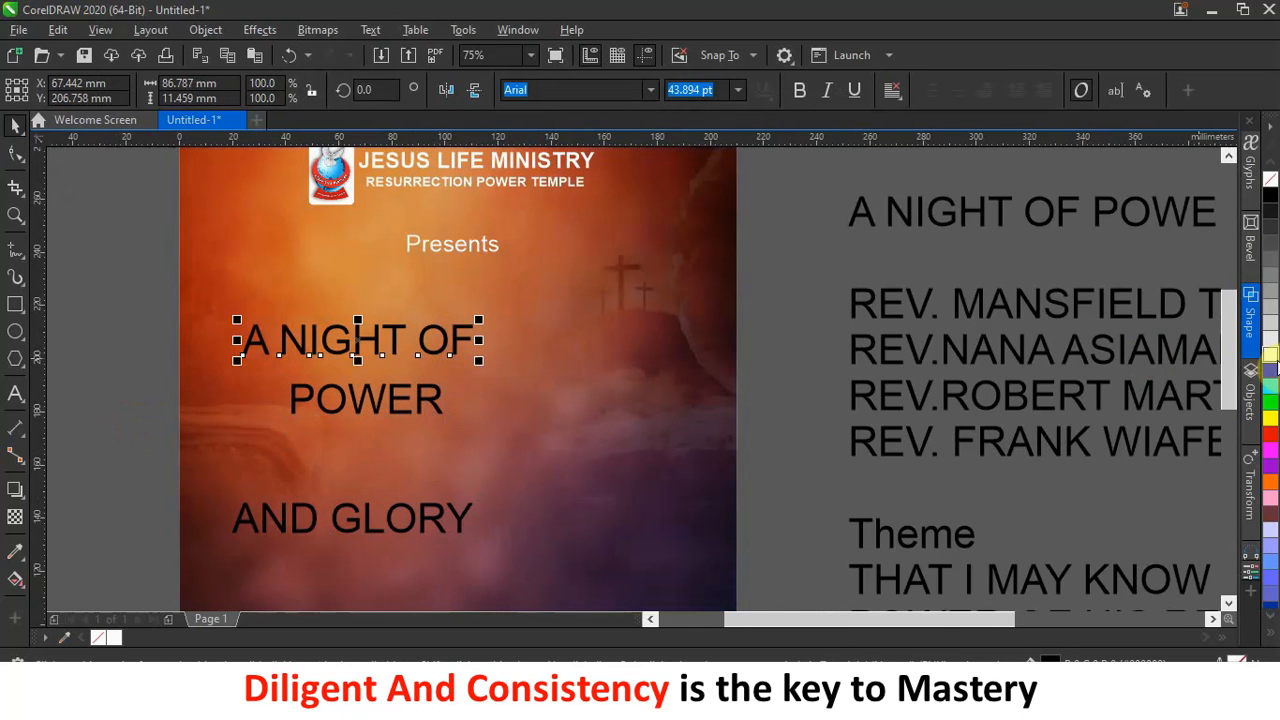
left_click(1270, 354)
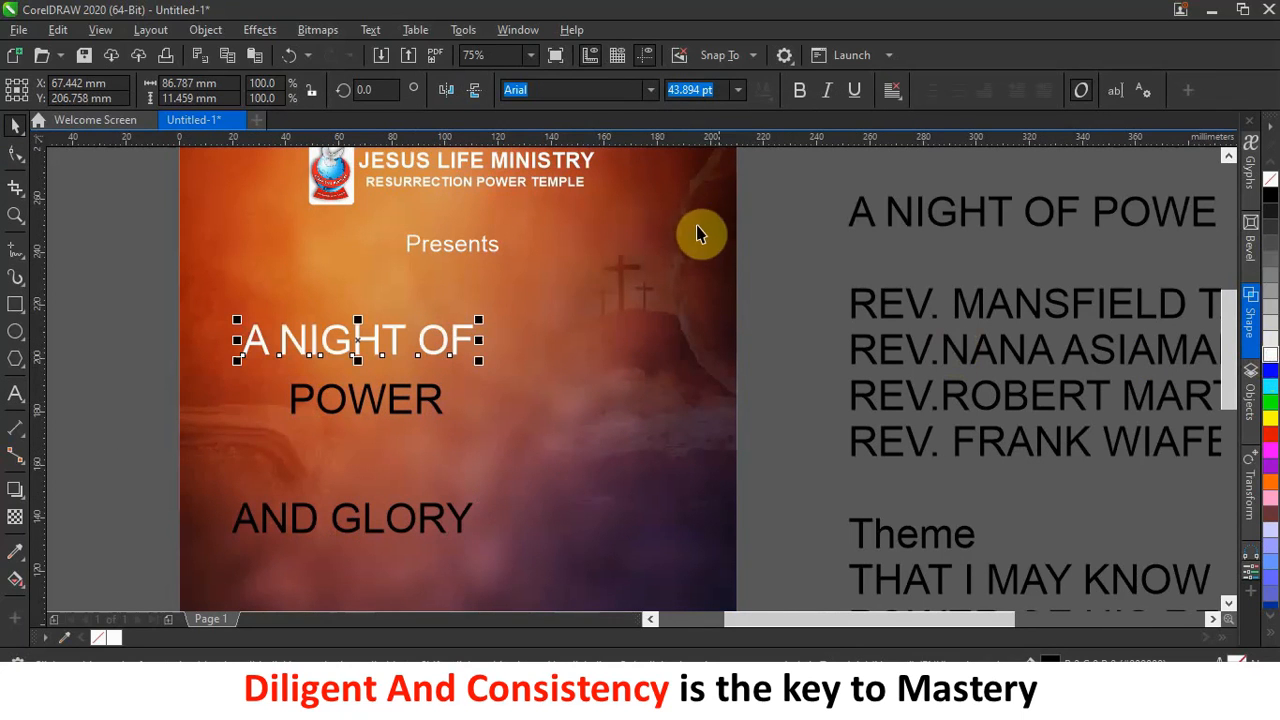
left_click(652, 89)
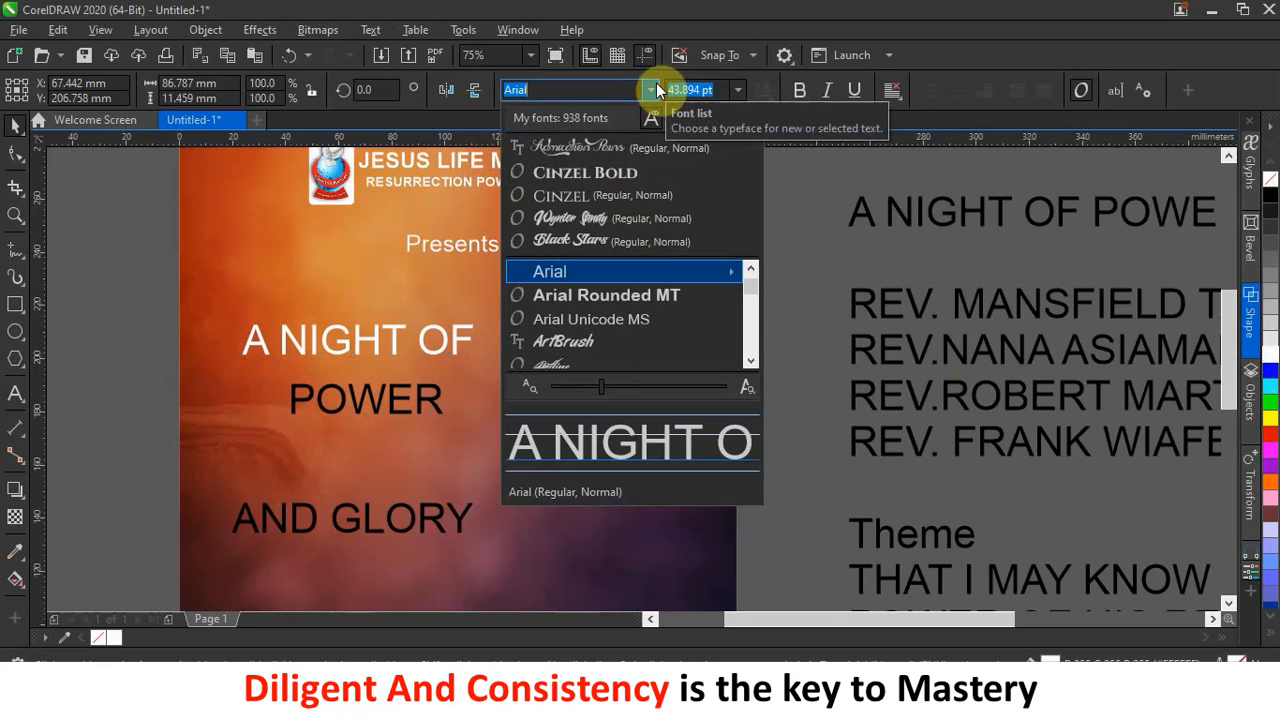
left_click(603, 90)
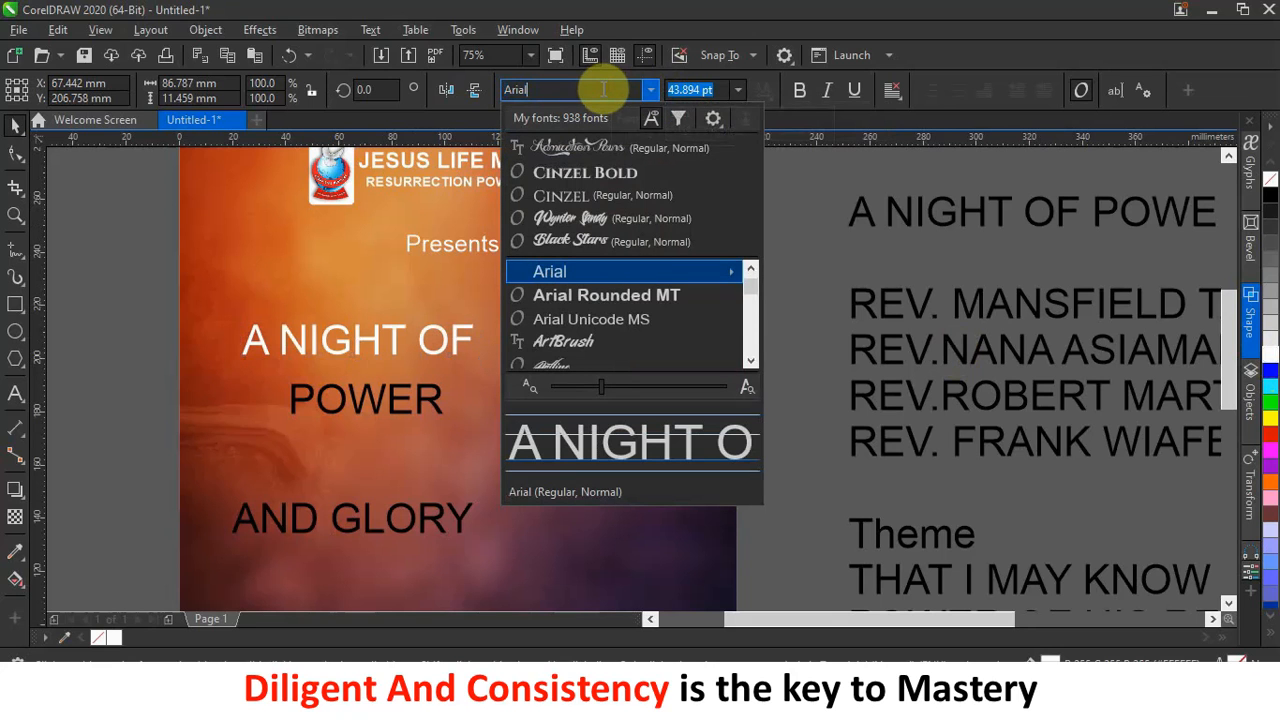
key("BackSpace")
key("BackSpace")
key("BackSpace")
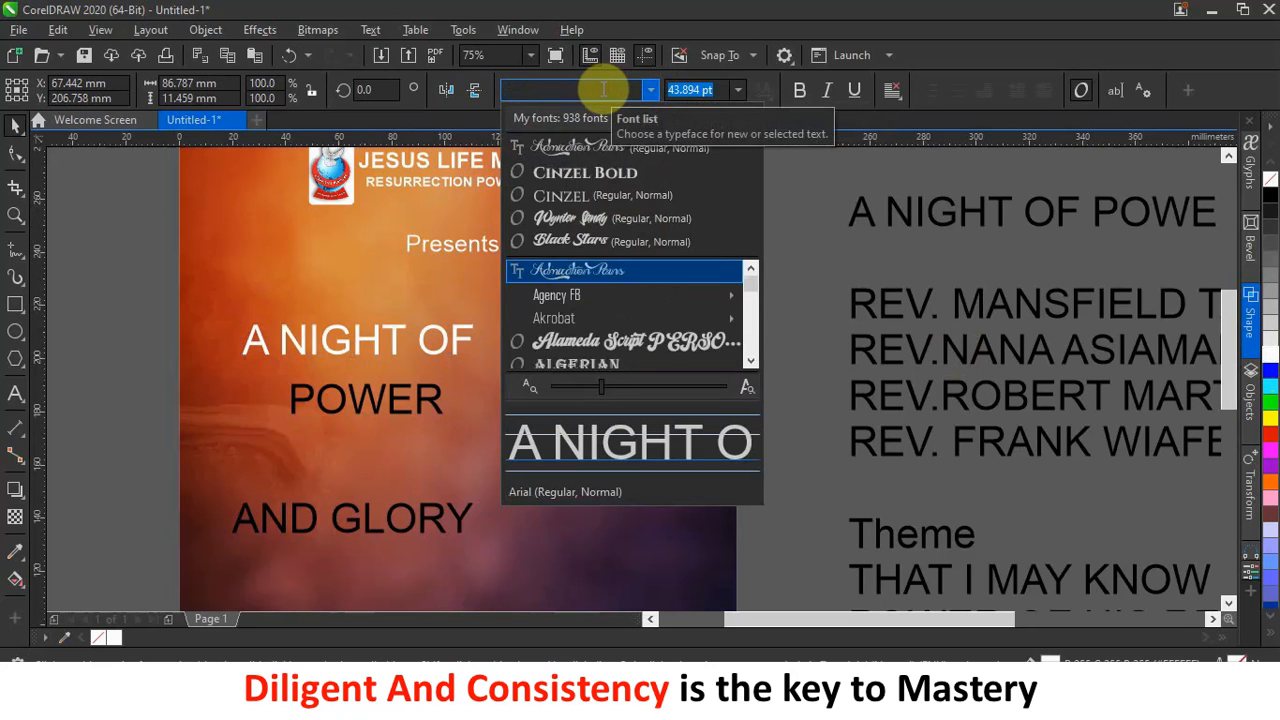
type("poppi")
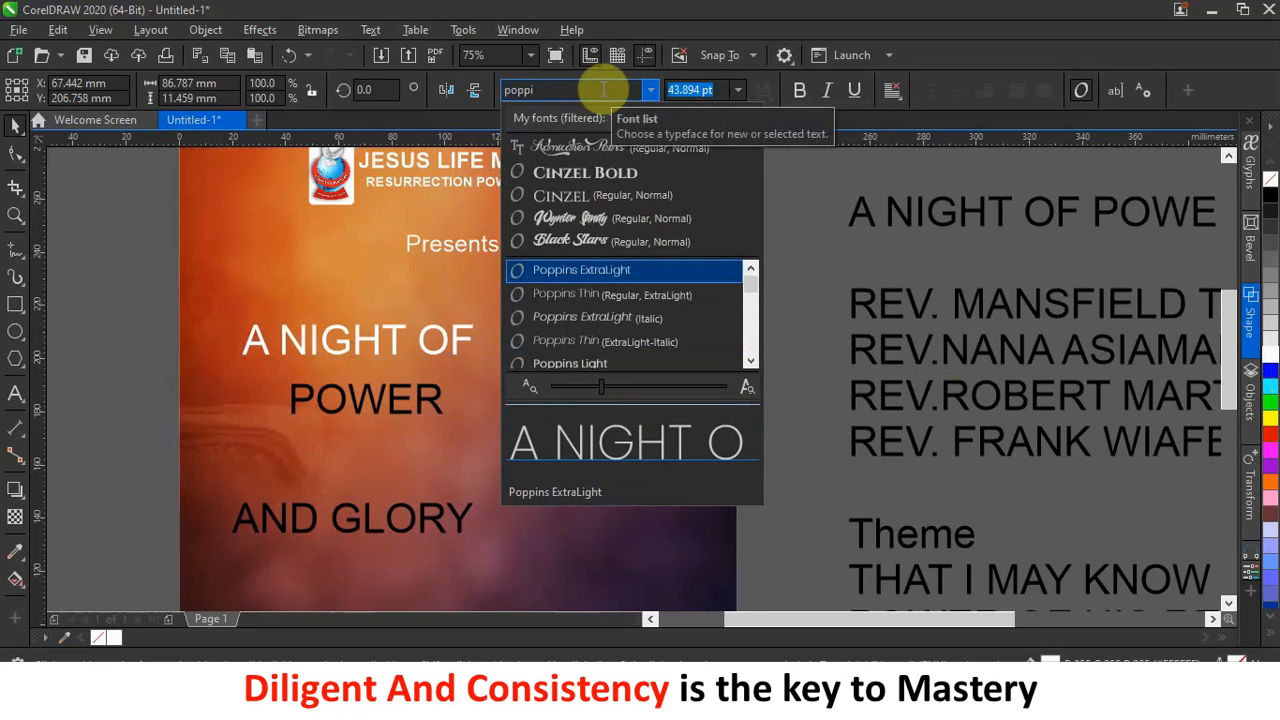
scroll(591, 330, "down", 1)
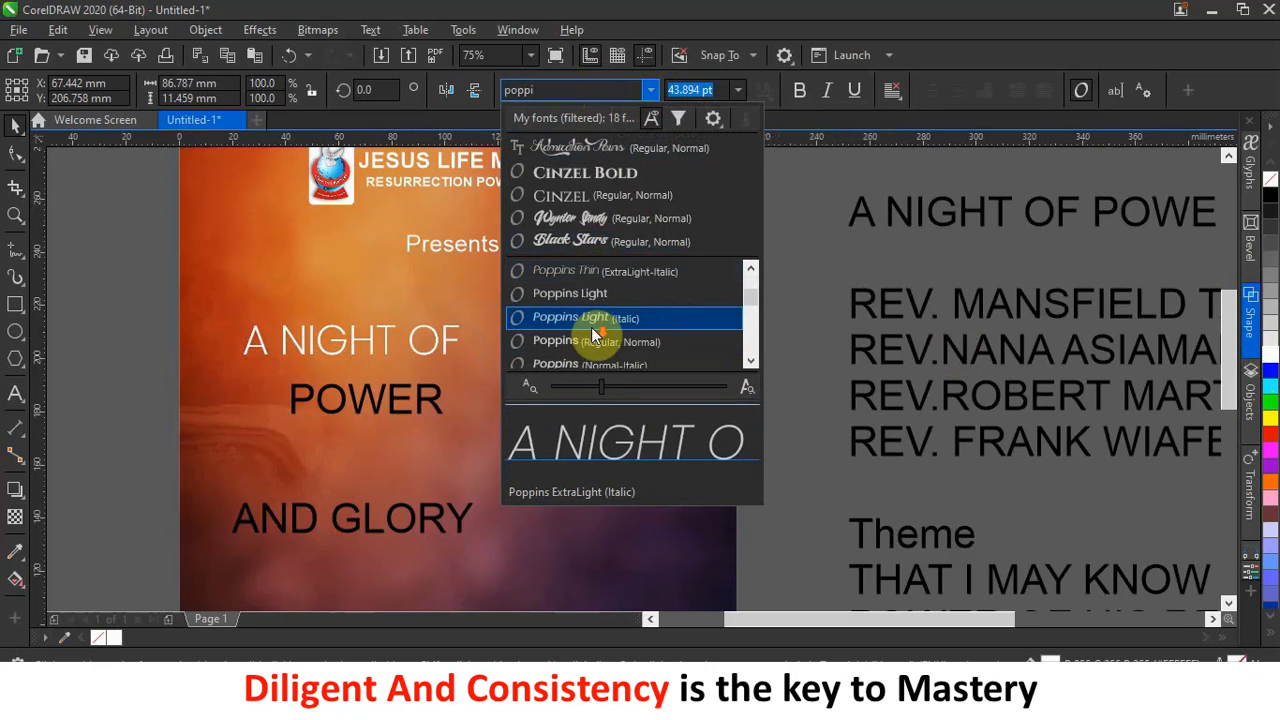
scroll(591, 330, "down", 3)
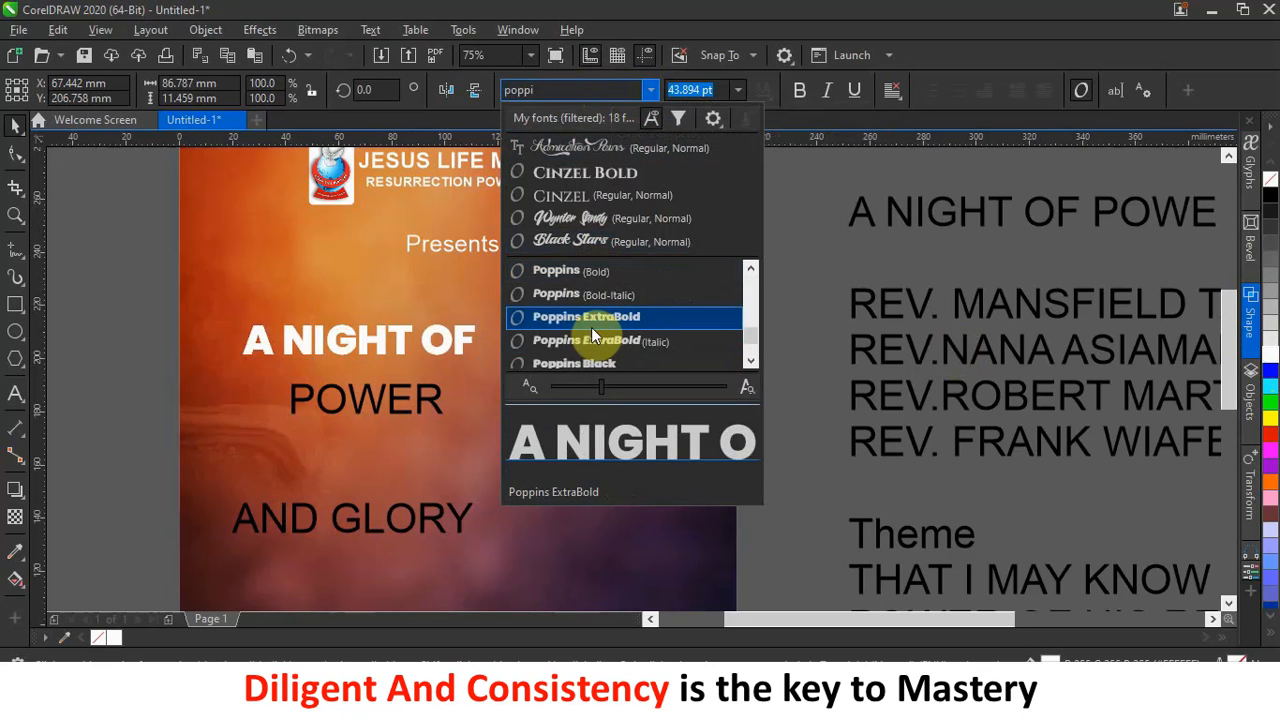
left_click(592, 321)
left_click_drag(456, 342, 555, 308)
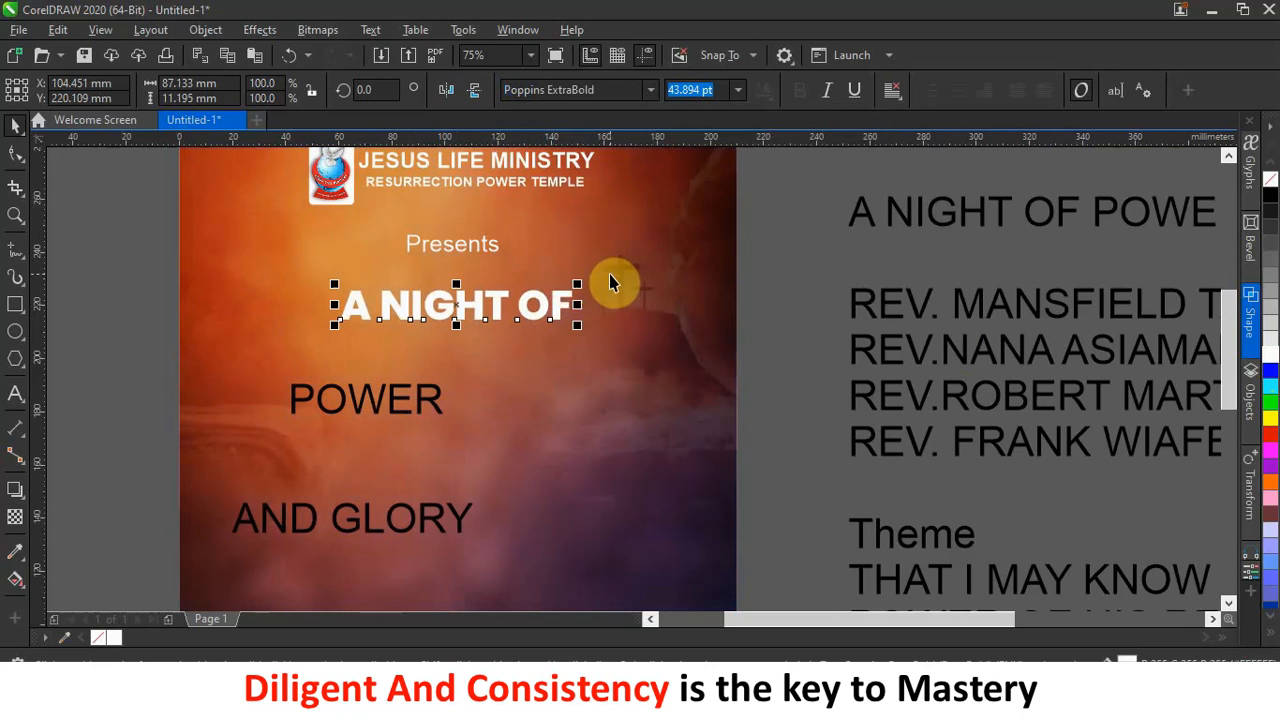
scroll(609, 274, "down", 2)
left_click(630, 276)
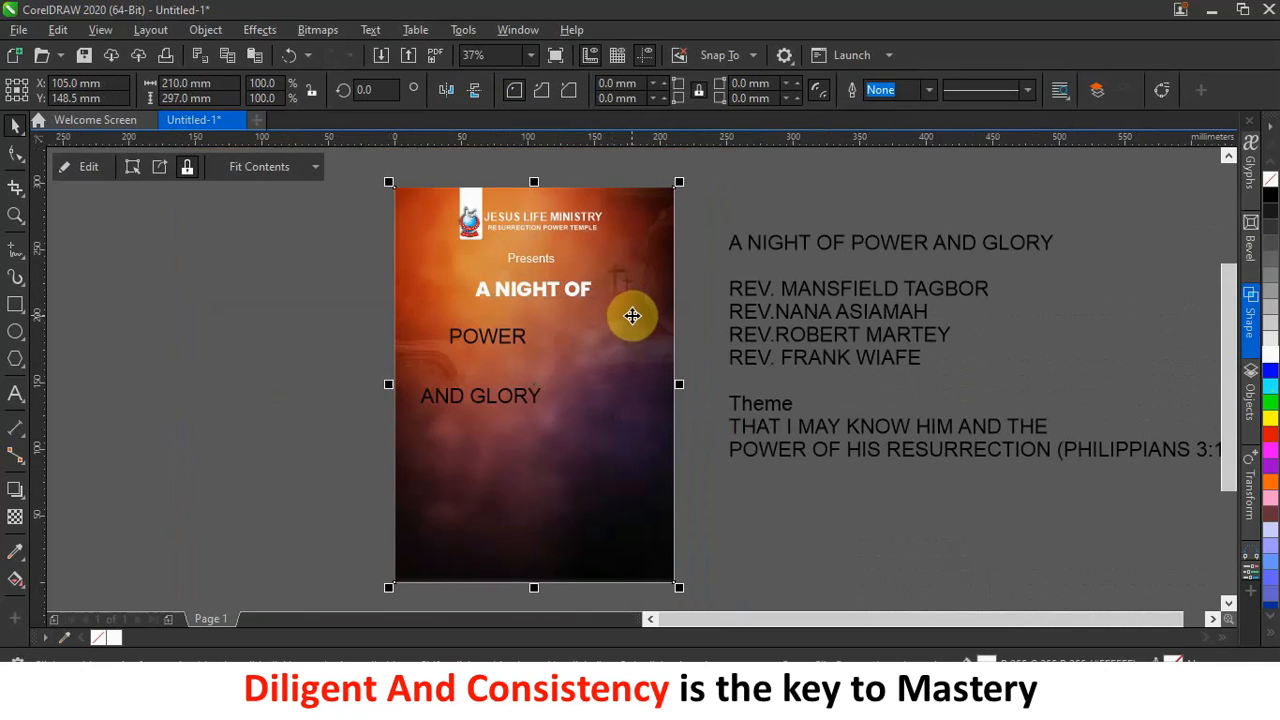
Nudge the background photo down two steps inside its frame and centre POWER beneath 'A NIGHT OF'.
left_click(636, 318, "ctrl")
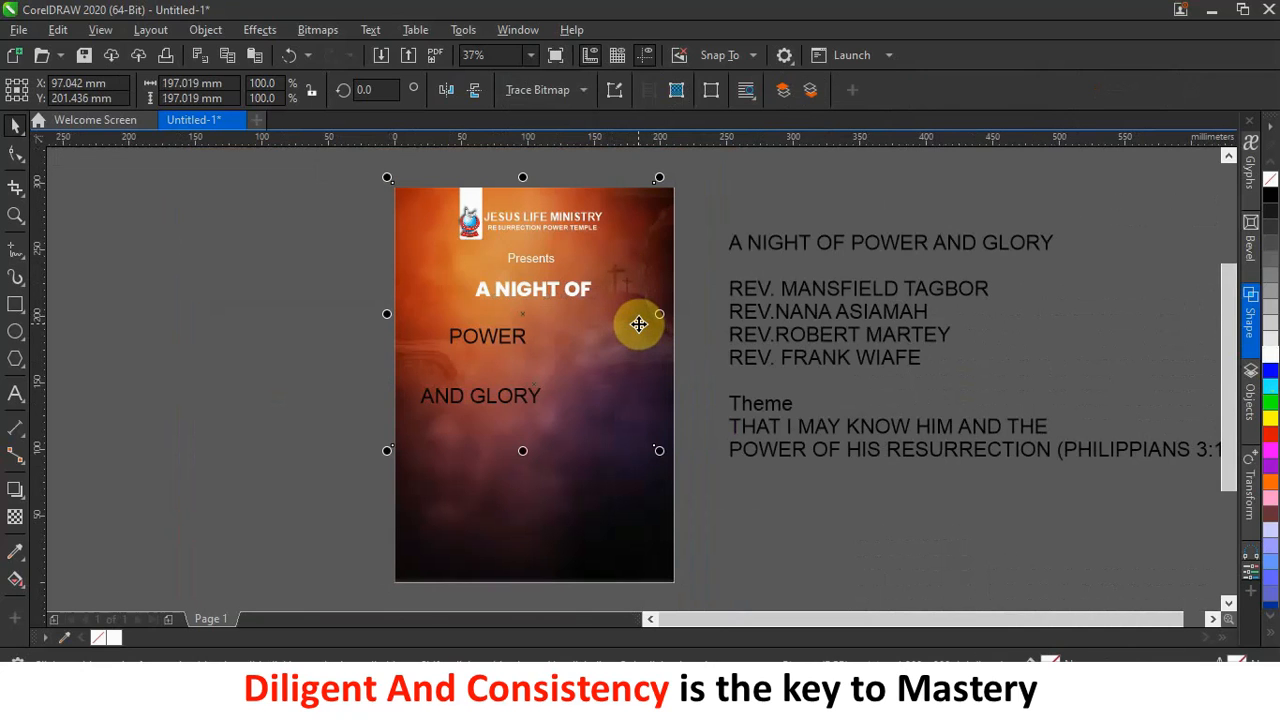
left_click(651, 276, "ctrl")
key("Down")
key("Down")
key("Down")
key("Down")
key("Down")
key("Down")
key("Down")
key("Down")
key("Down")
key("Down")
key("Down")
key("Down")
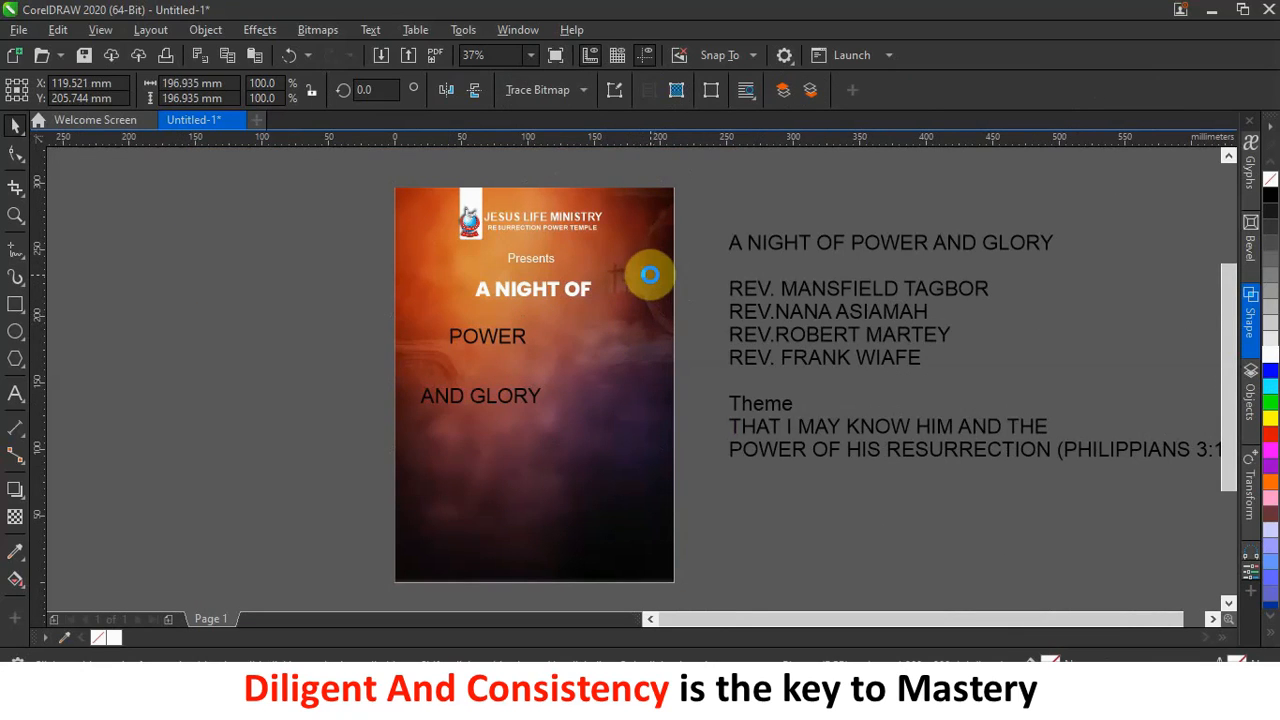
key("Down")
key("Down")
key("Down")
key("Down")
key("Down")
key("Down")
key("Down")
key("Down")
key("Down")
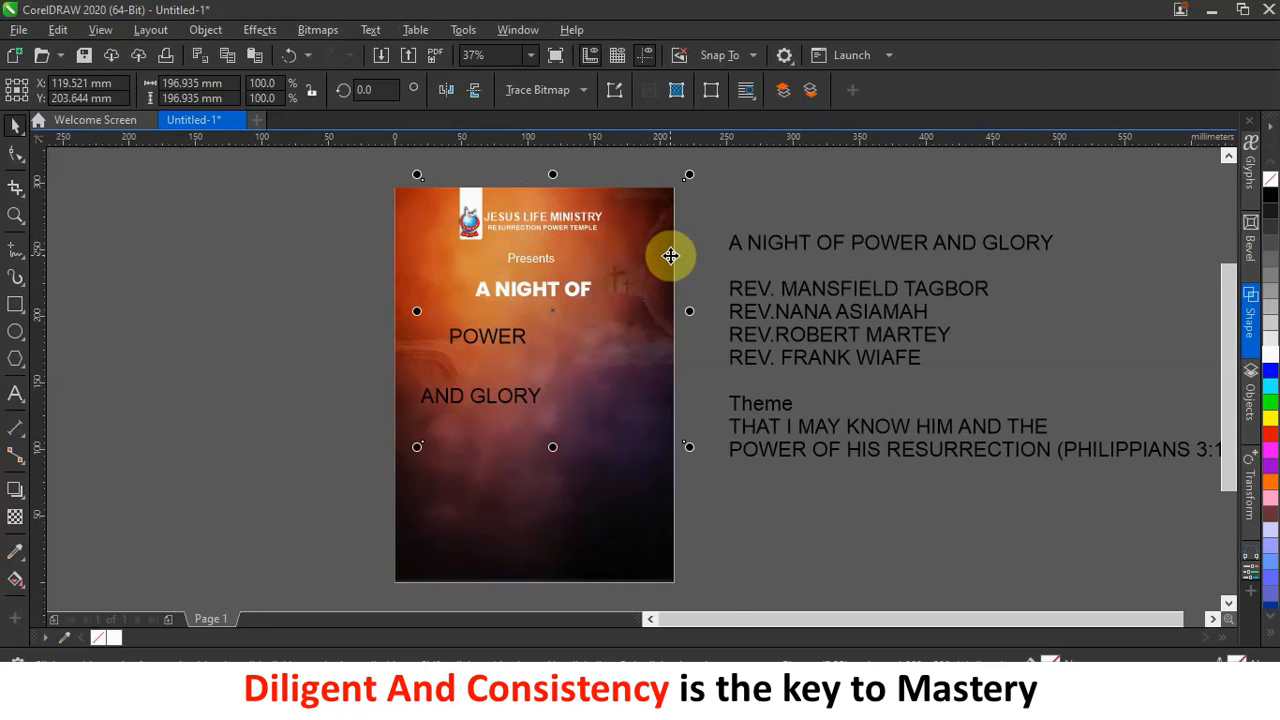
scroll(670, 256, "up", 1)
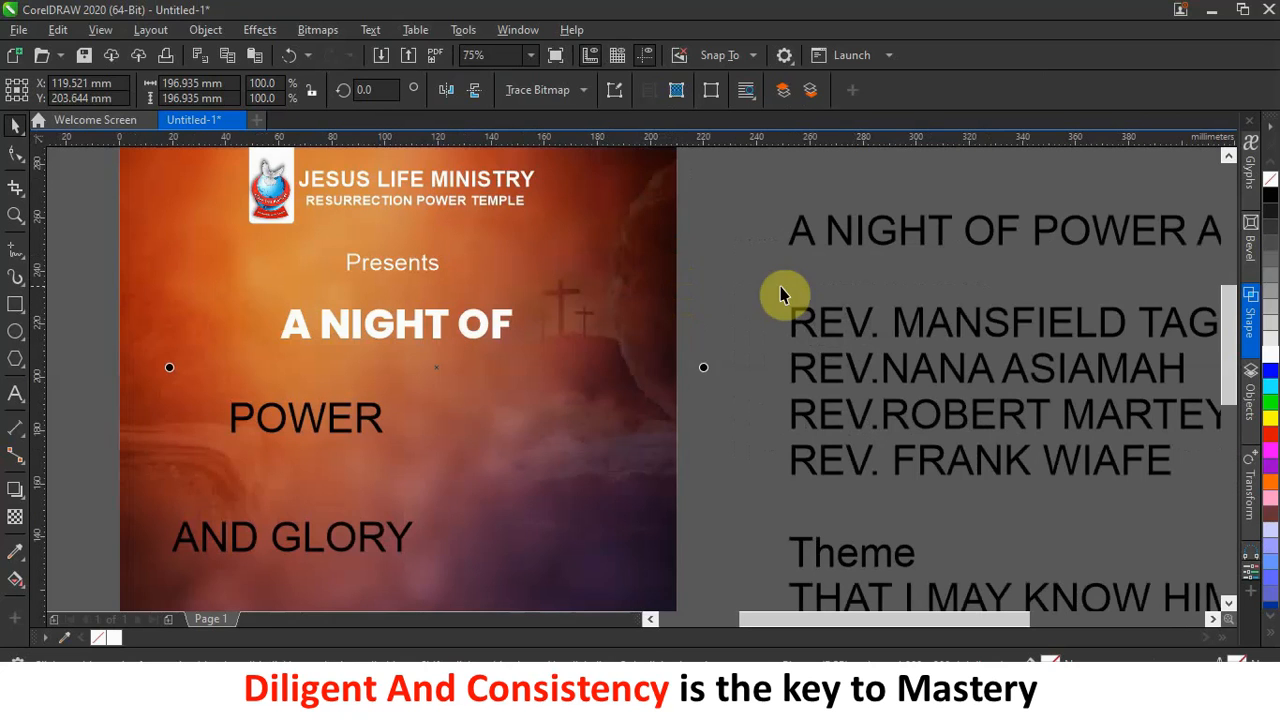
left_click(714, 323)
scroll(710, 323, "down", 1)
scroll(626, 354, "up", 1)
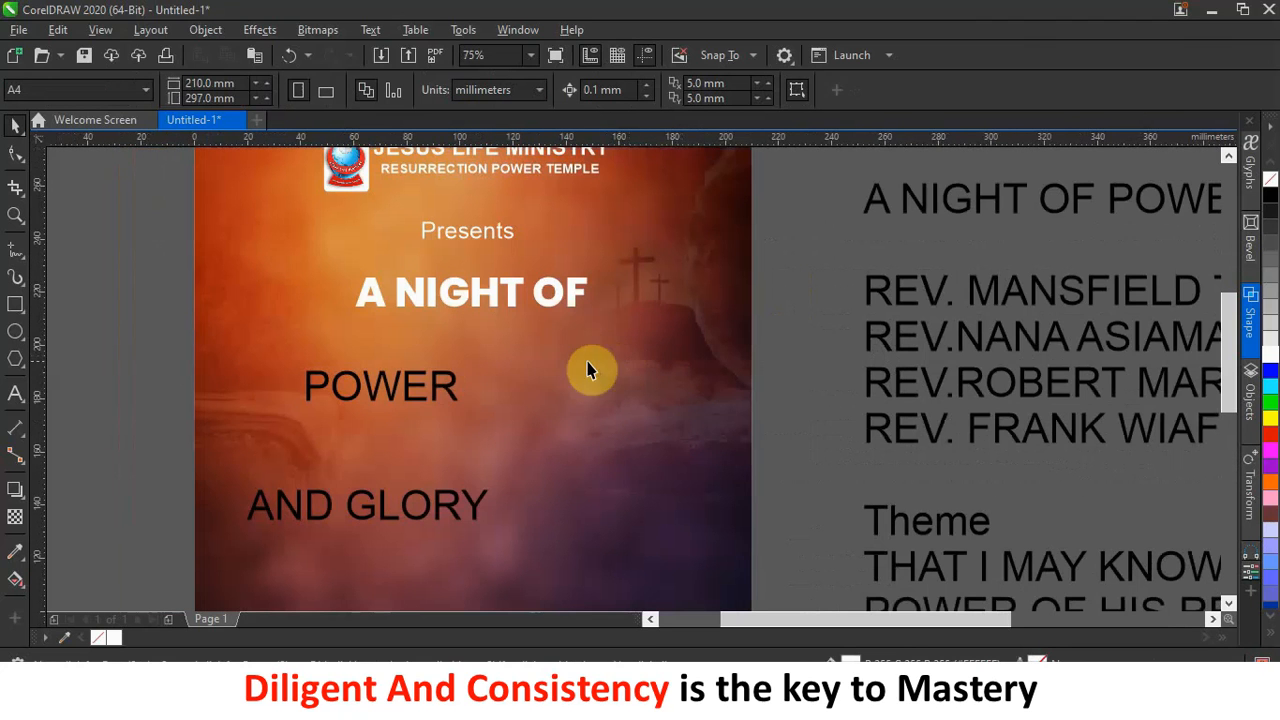
left_click_drag(437, 395, 507, 385)
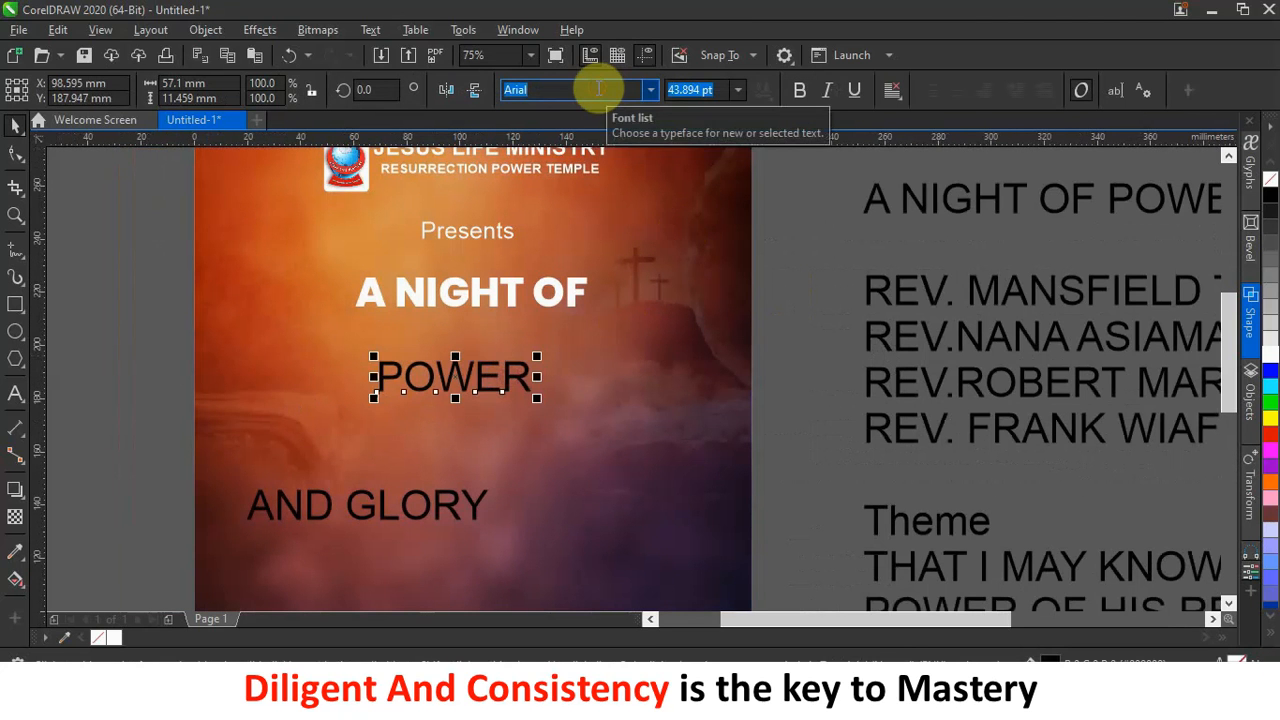
Set POWER in white Stretch Pro and move it up closer to 'A NIGHT OF'.
type("Stretch Pro")
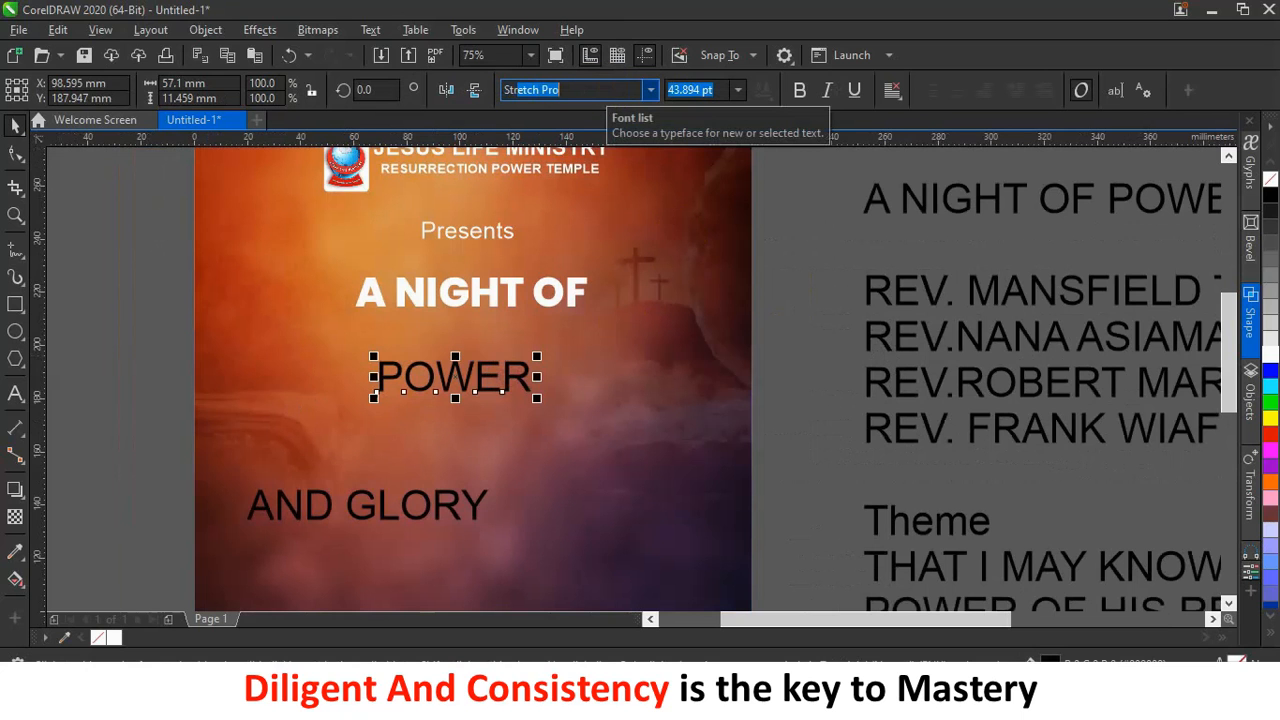
key("Return")
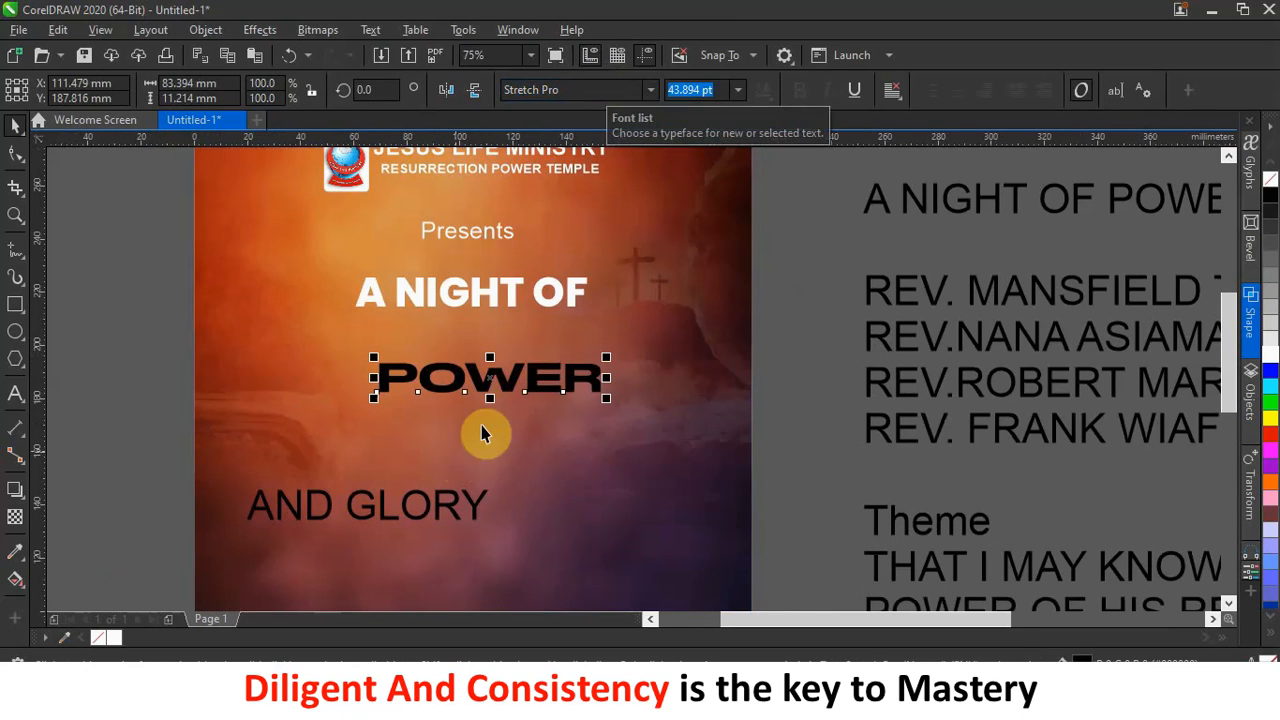
left_click_drag(504, 381, 499, 362)
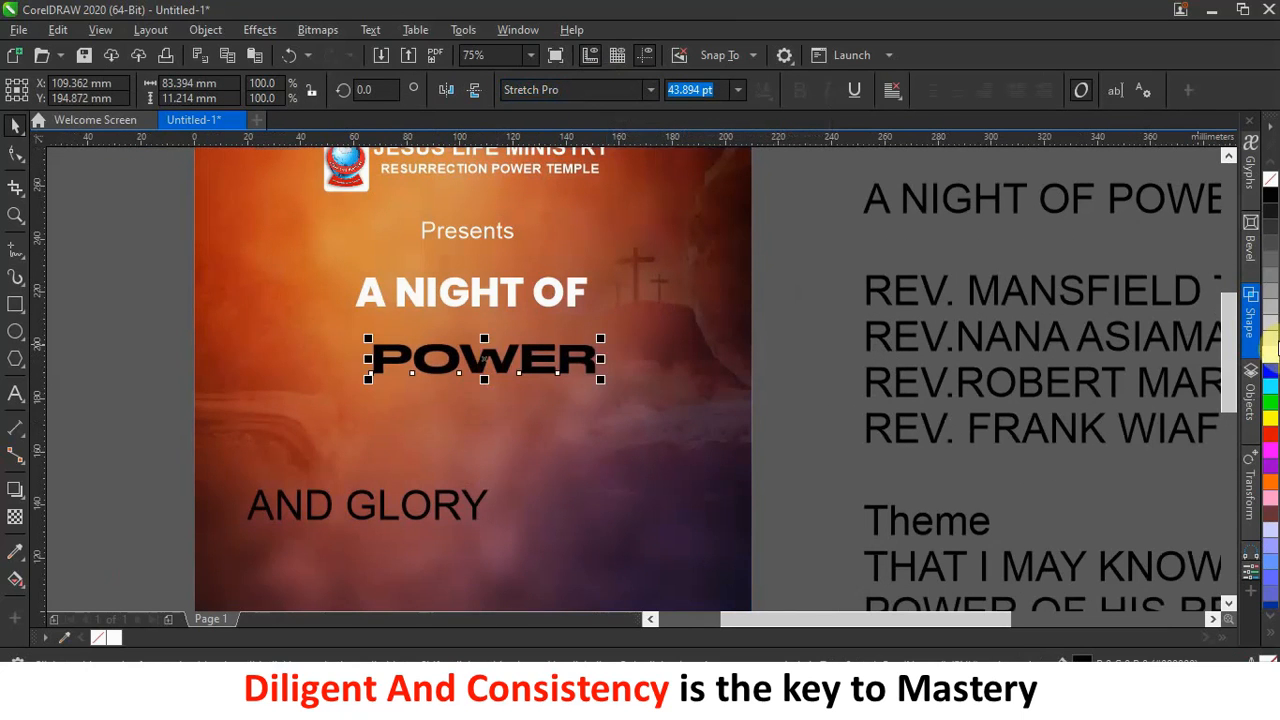
left_click(1270, 355)
left_click(398, 361)
left_click(400, 353)
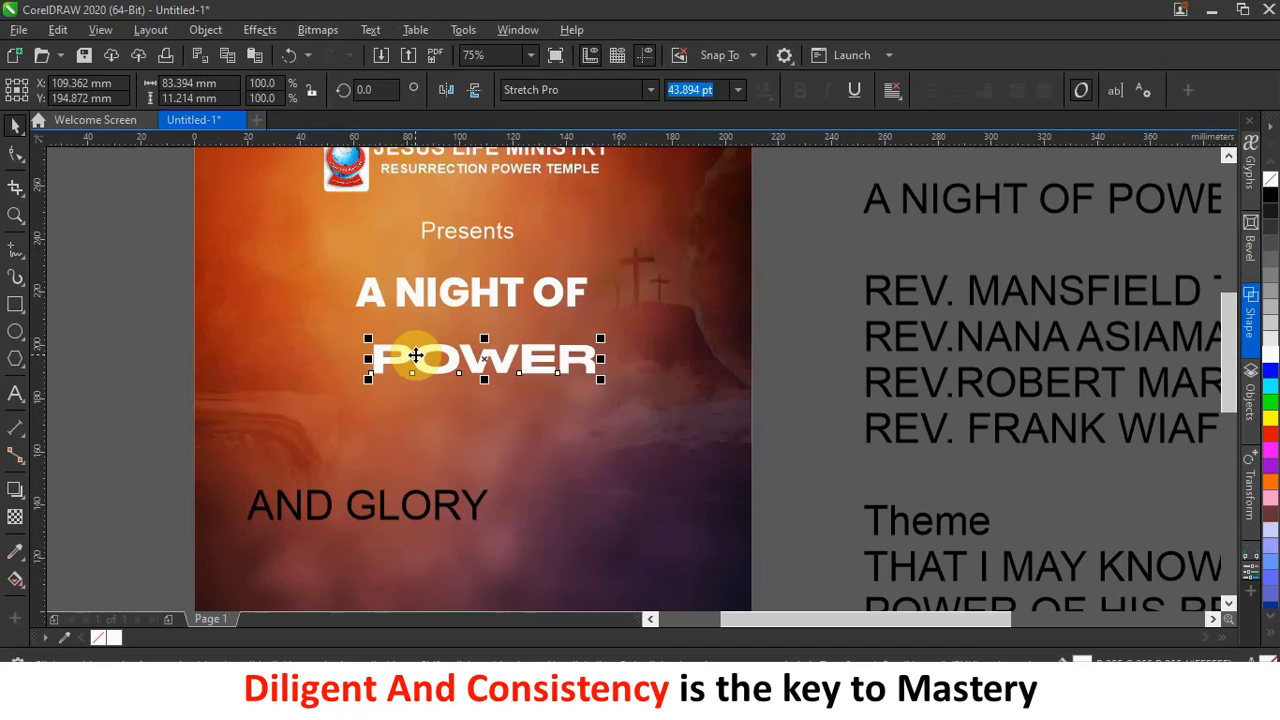
Retype POWER's leading P to get the stretched-P ligature, removing the stray letters.
double_click(415, 356)
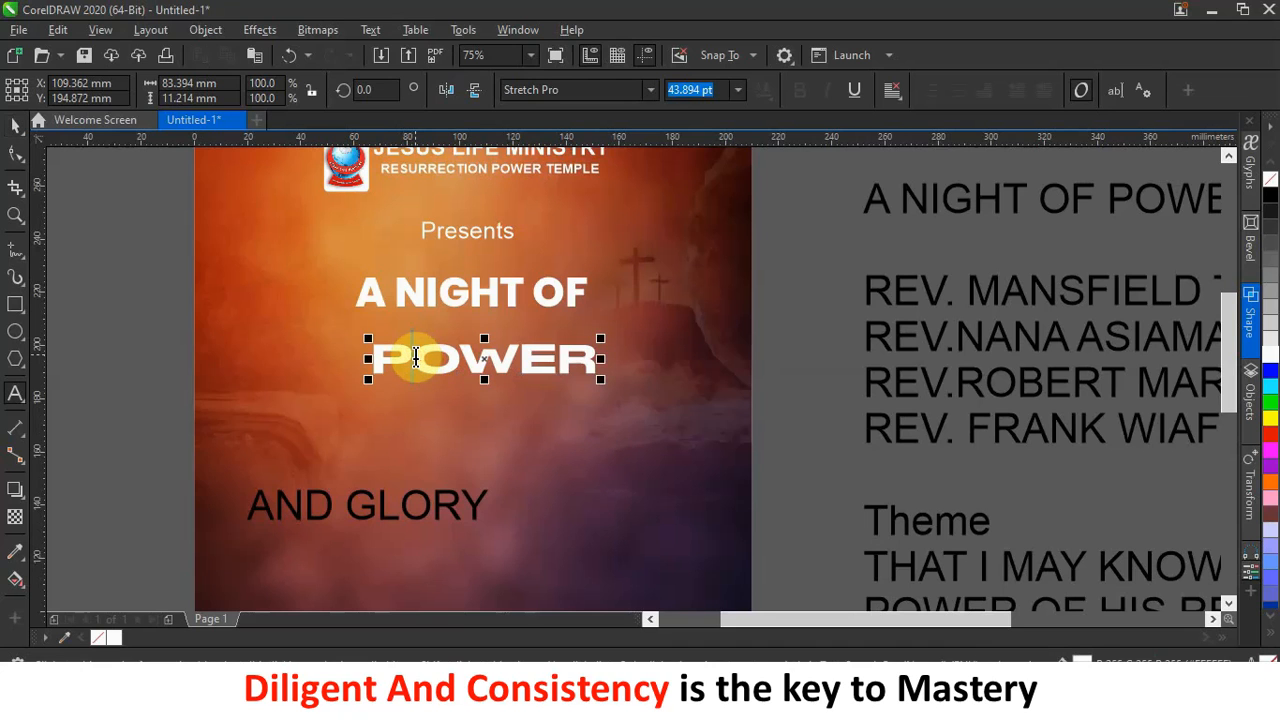
type("P")
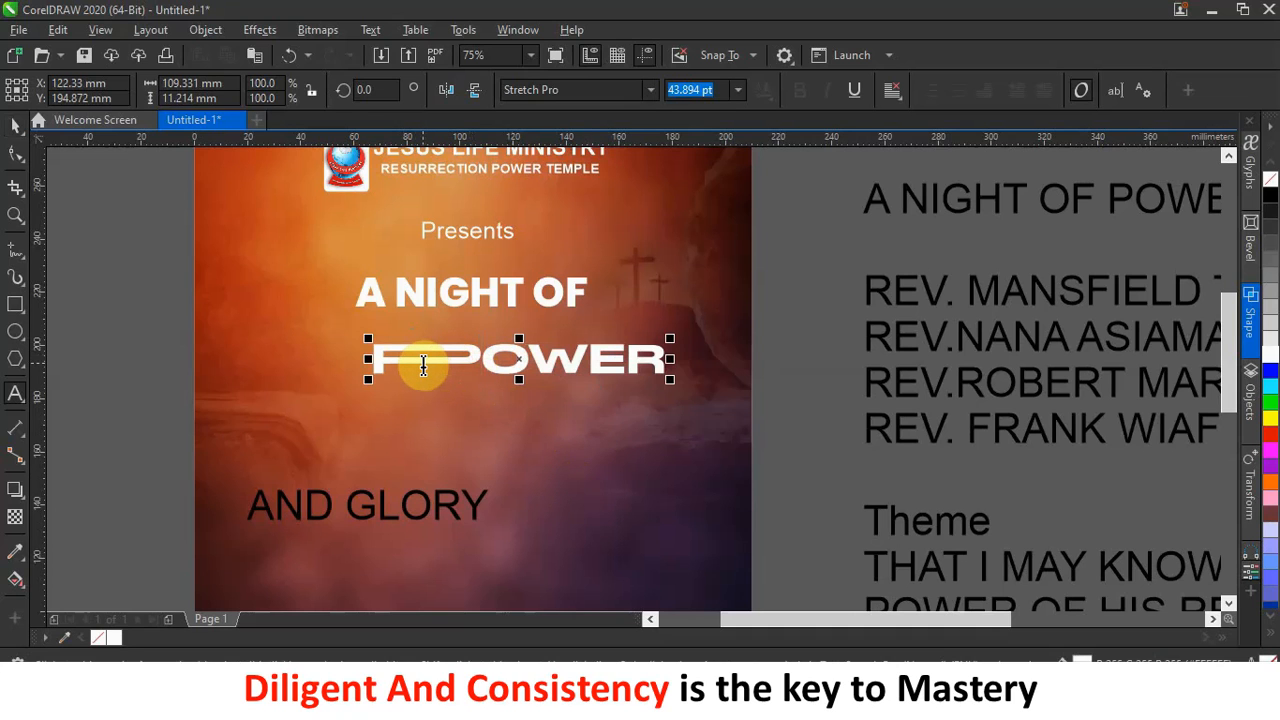
key("BackSpace")
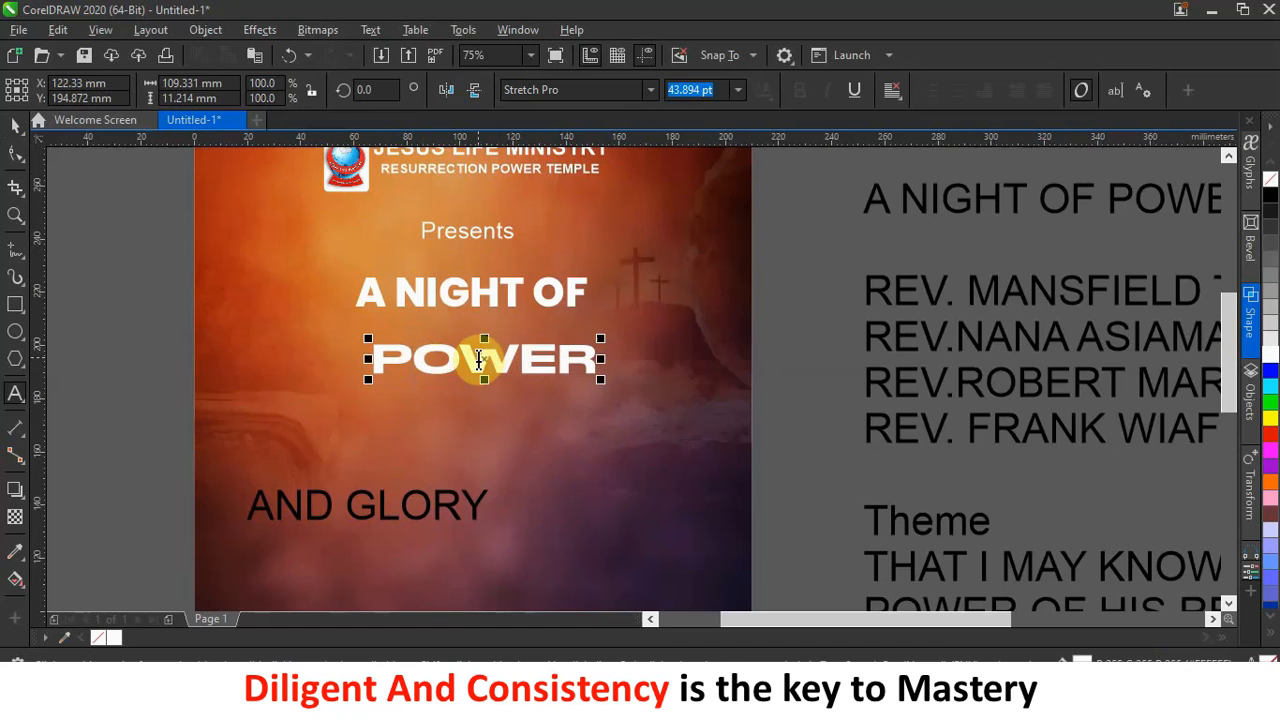
type("p")
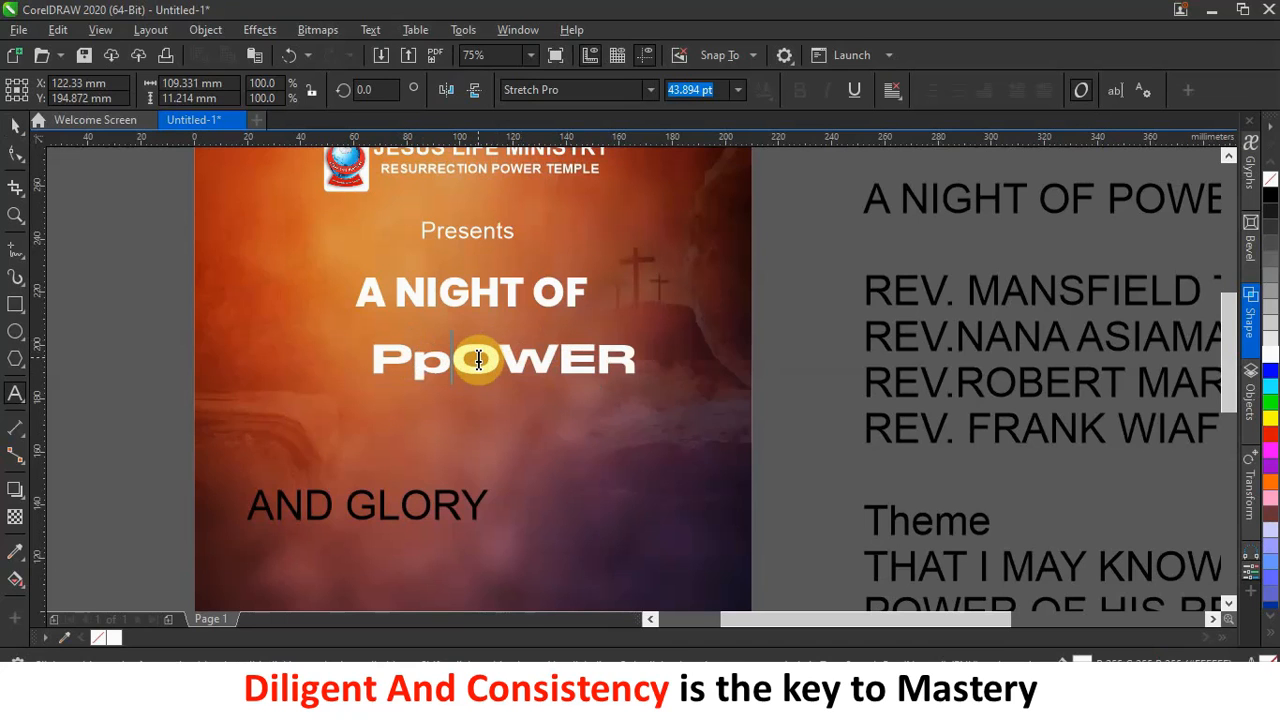
key("BackSpace")
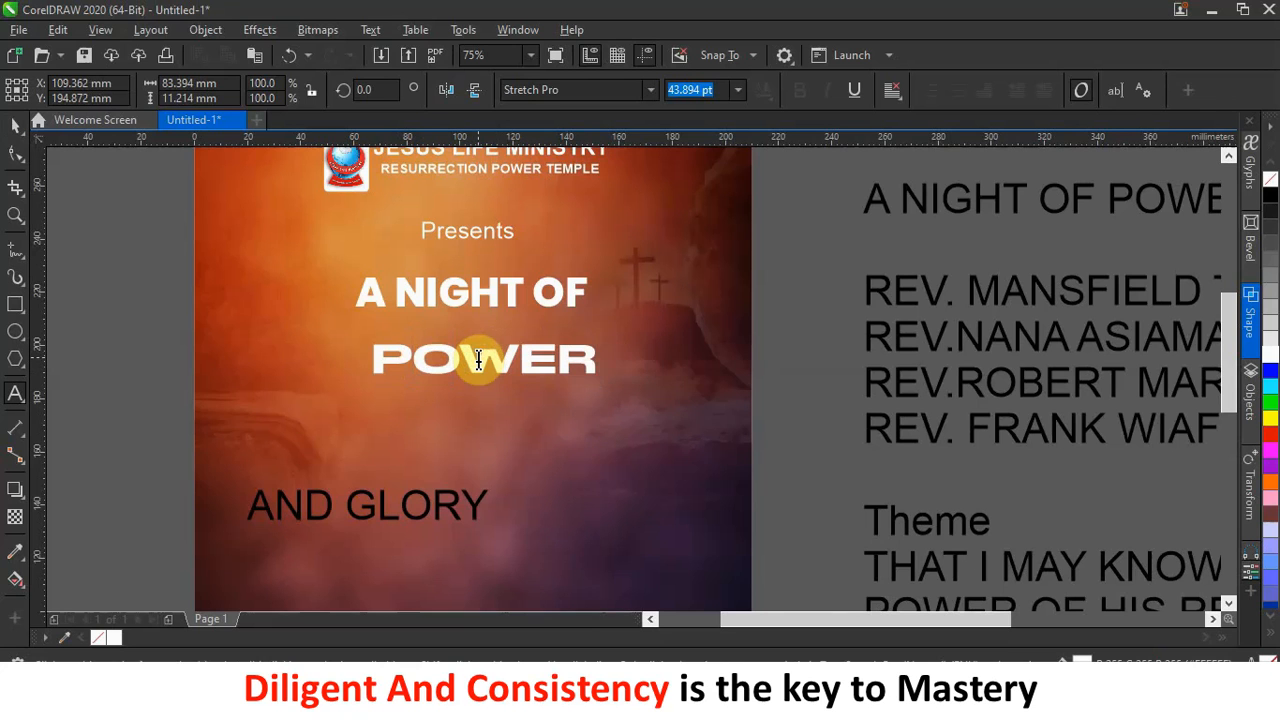
type("P")
left_click(14, 131)
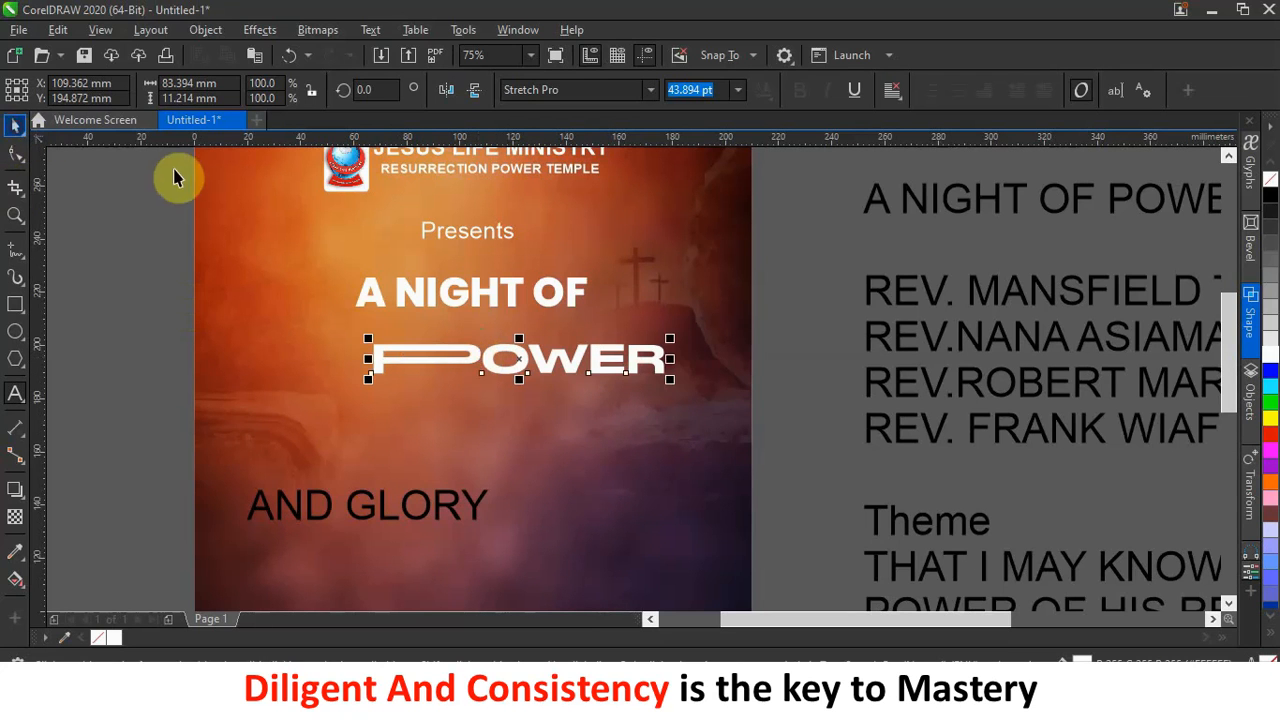
Scale POWER to about 33.9 pt and tuck it directly under 'A NIGHT OF'.
left_click_drag(571, 358, 511, 336)
left_click_drag(311, 311, 345, 318)
left_click_drag(494, 349, 458, 333)
left_click_drag(375, 342, 341, 356)
left_click_drag(427, 348, 494, 349)
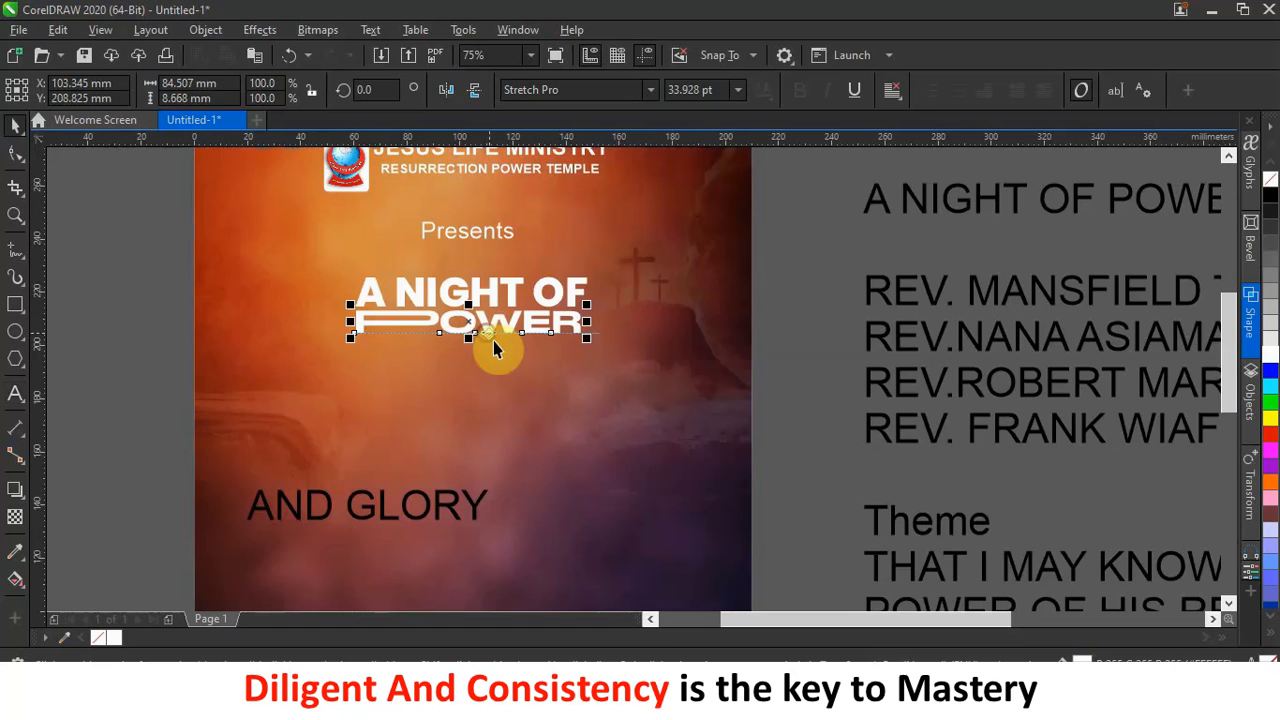
Change the AND GLORY text to the Poppins Bold font.
left_click(455, 511)
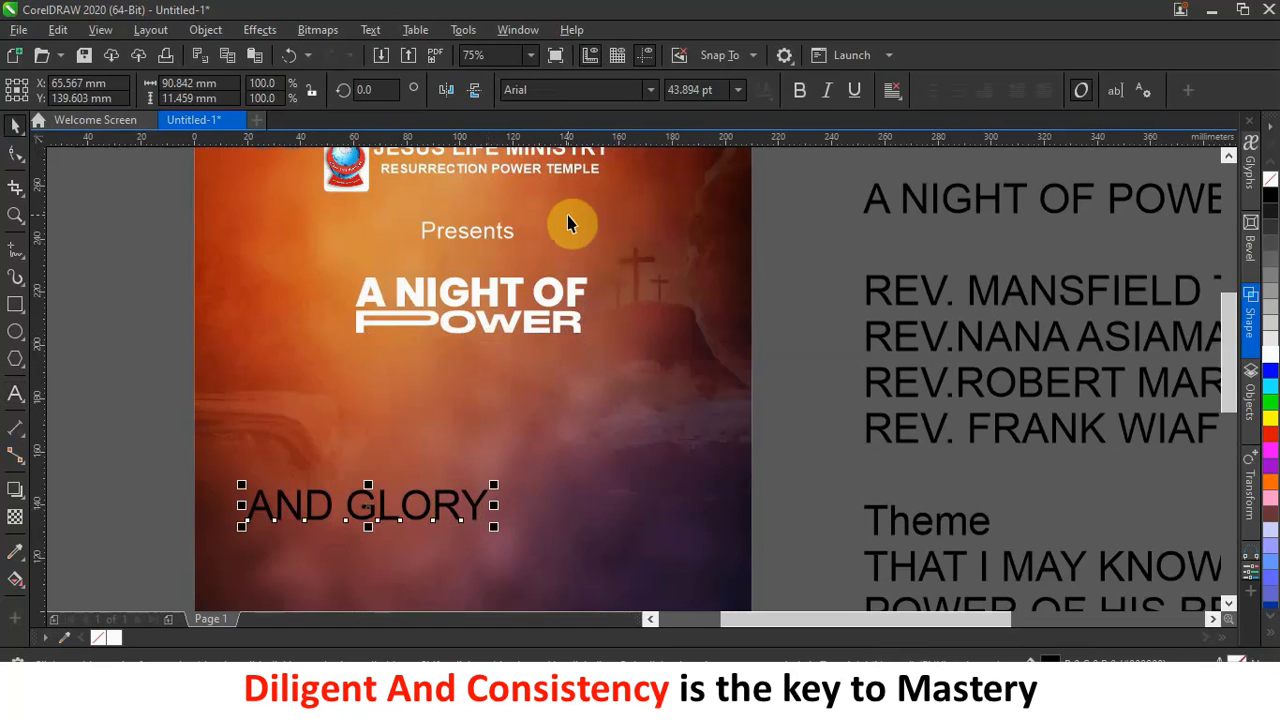
left_click(649, 90)
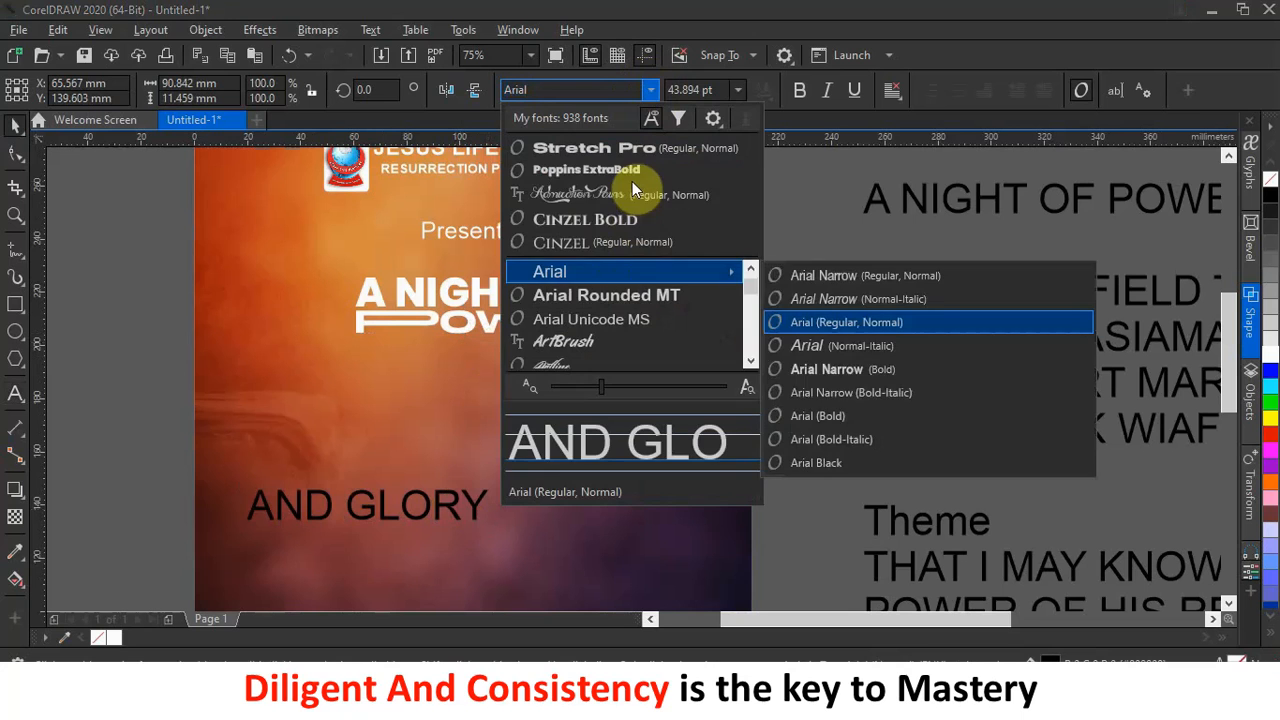
left_click(636, 169)
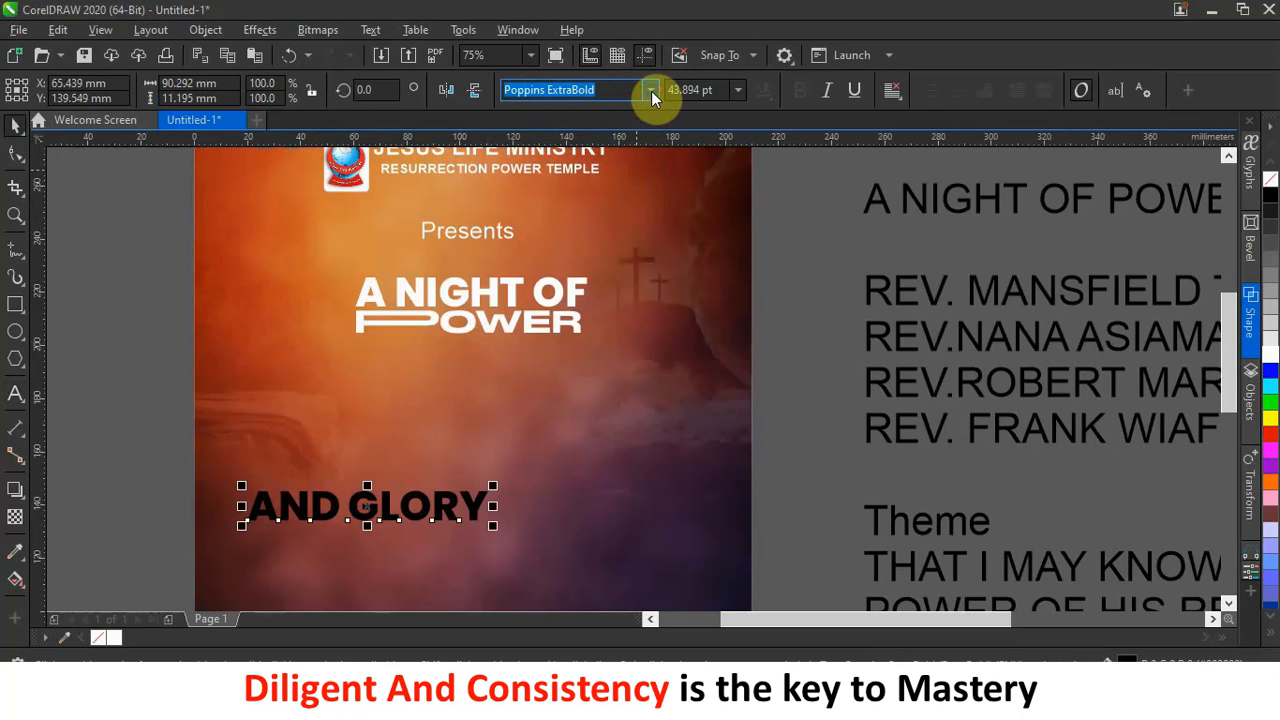
left_click(651, 91)
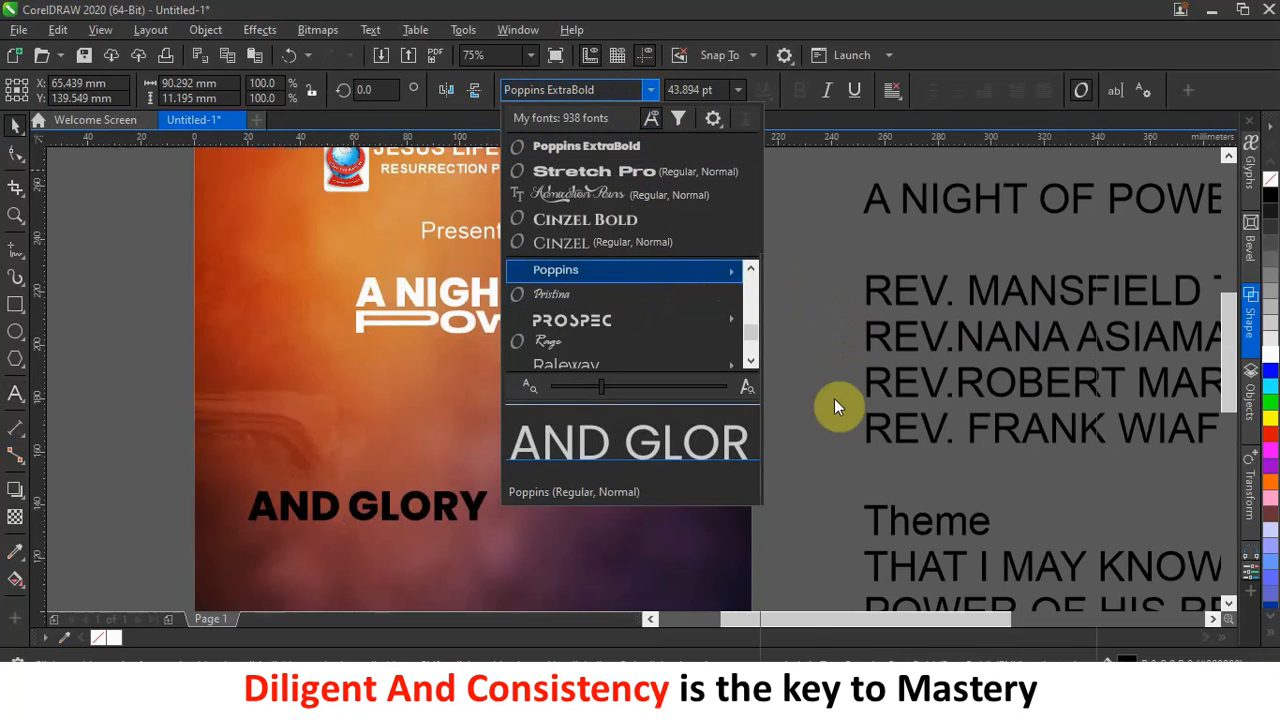
mouse_move(657, 270)
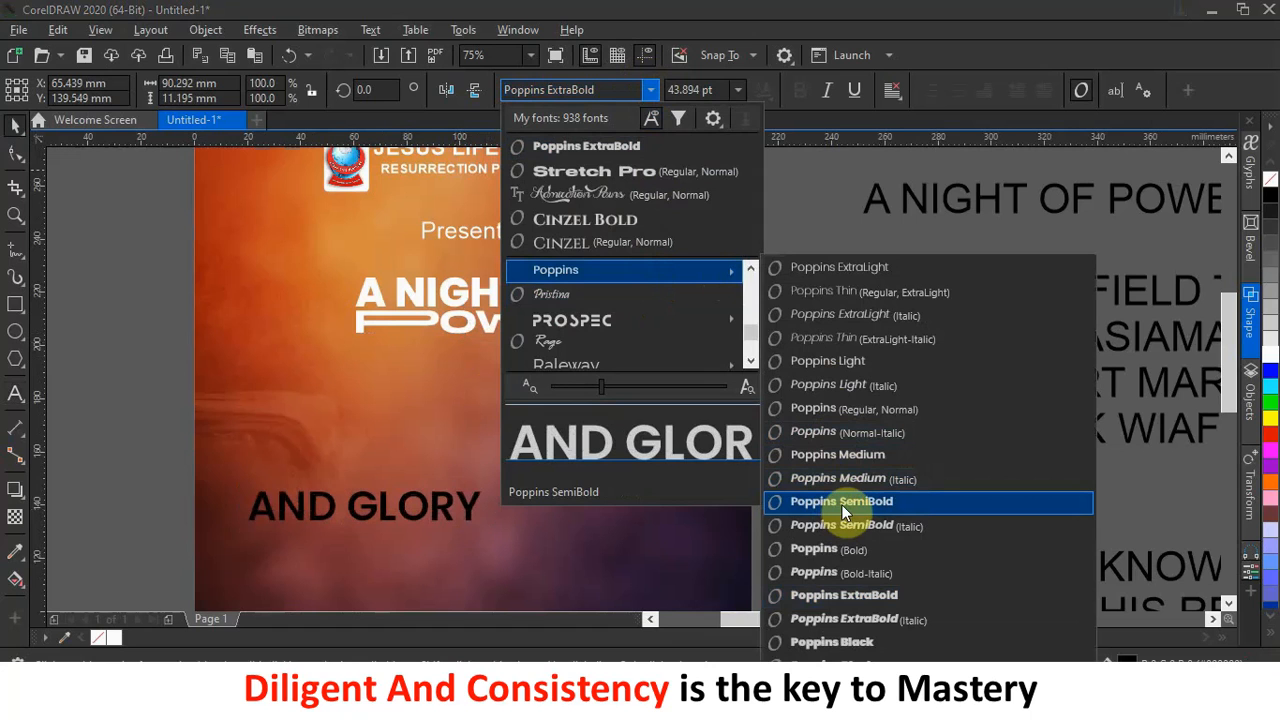
left_click(839, 549)
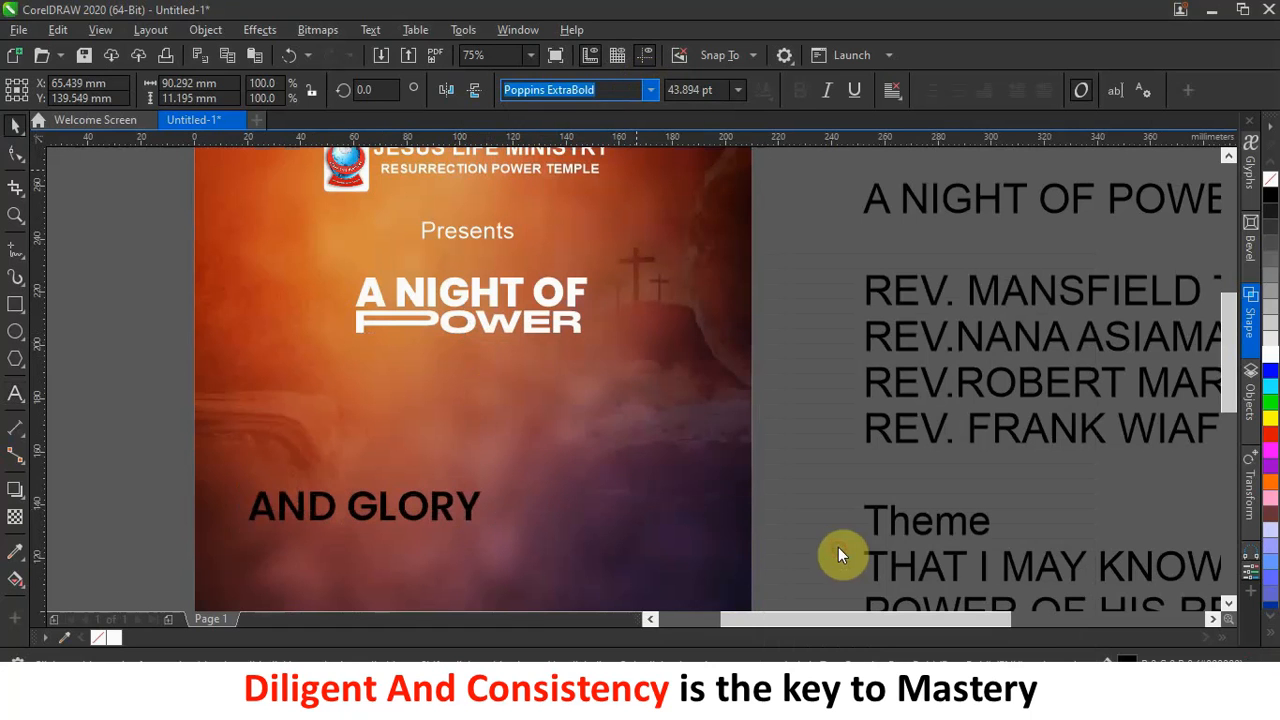
Make AND GLORY white, move it up below the title and shrink it to about 29.2 pt.
left_click(483, 514)
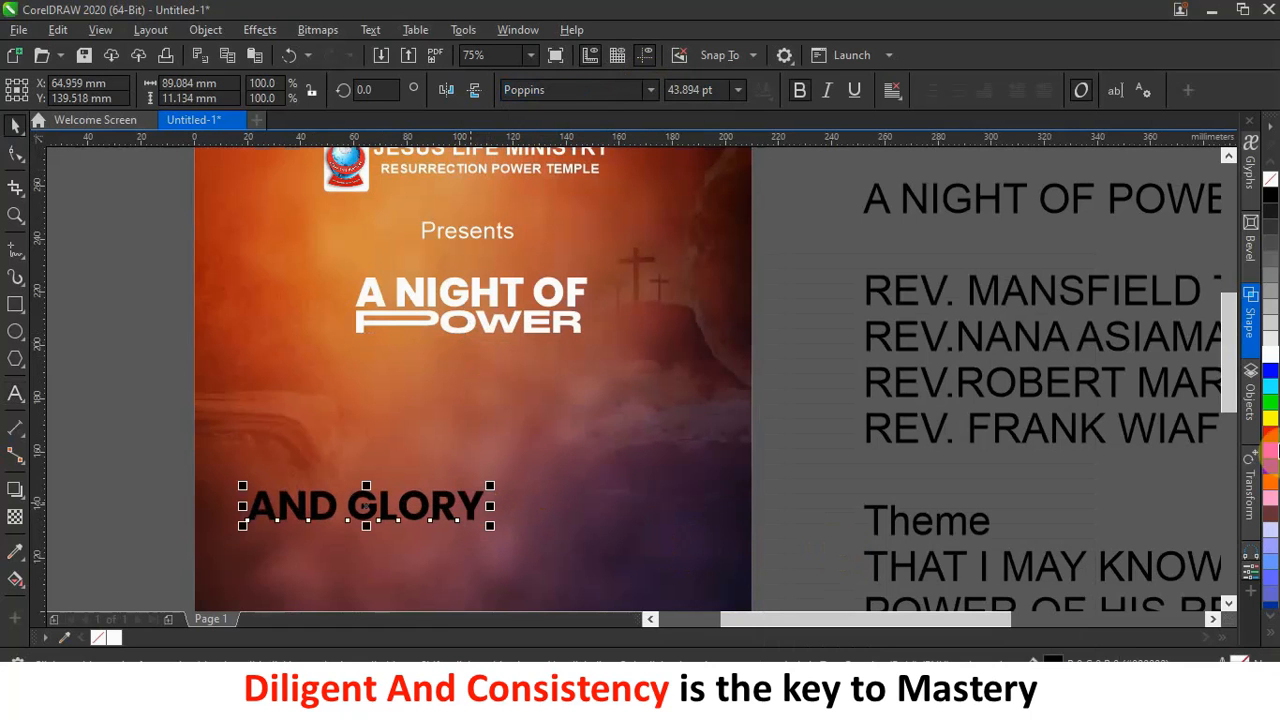
left_click(1268, 356)
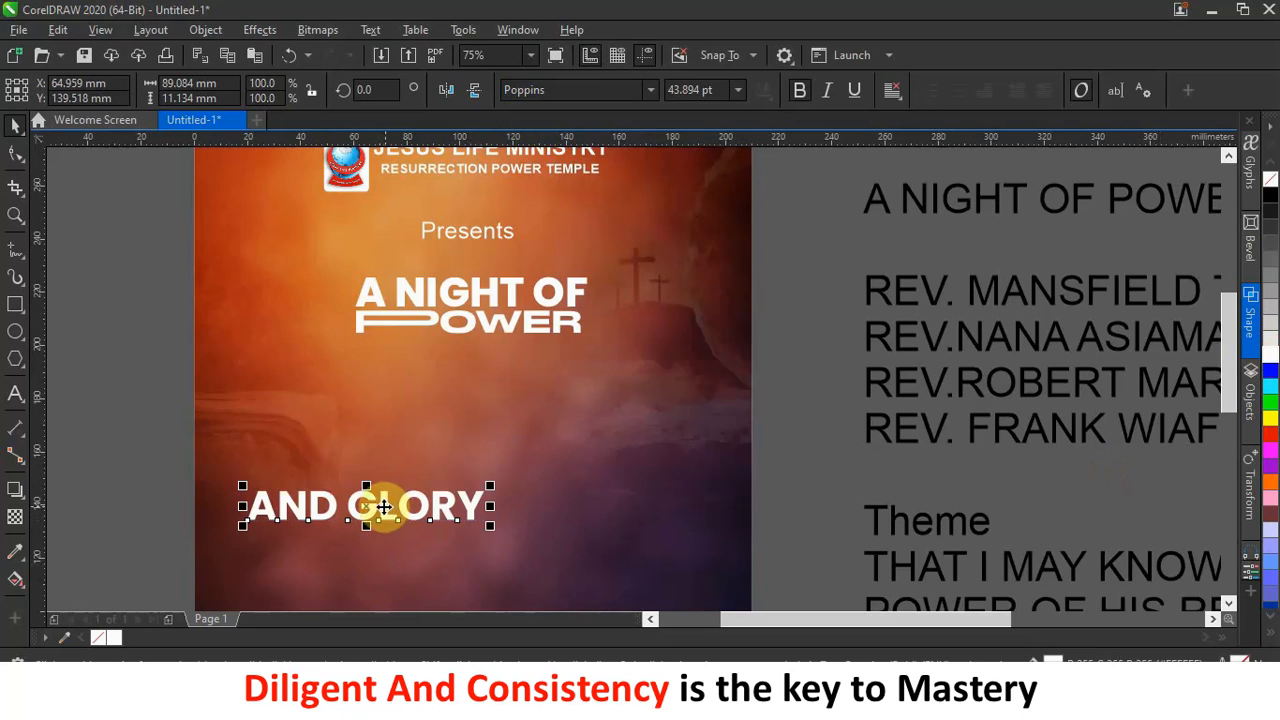
left_click_drag(395, 473, 475, 353)
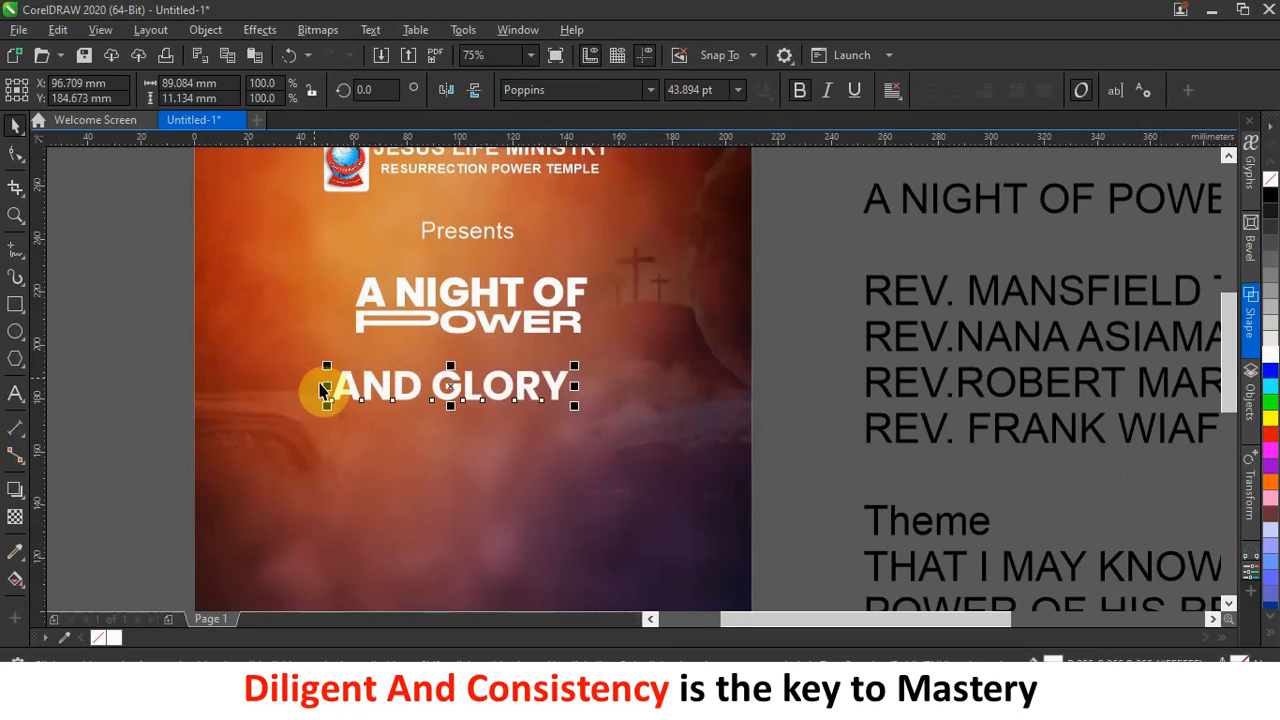
left_click_drag(326, 368, 404, 374)
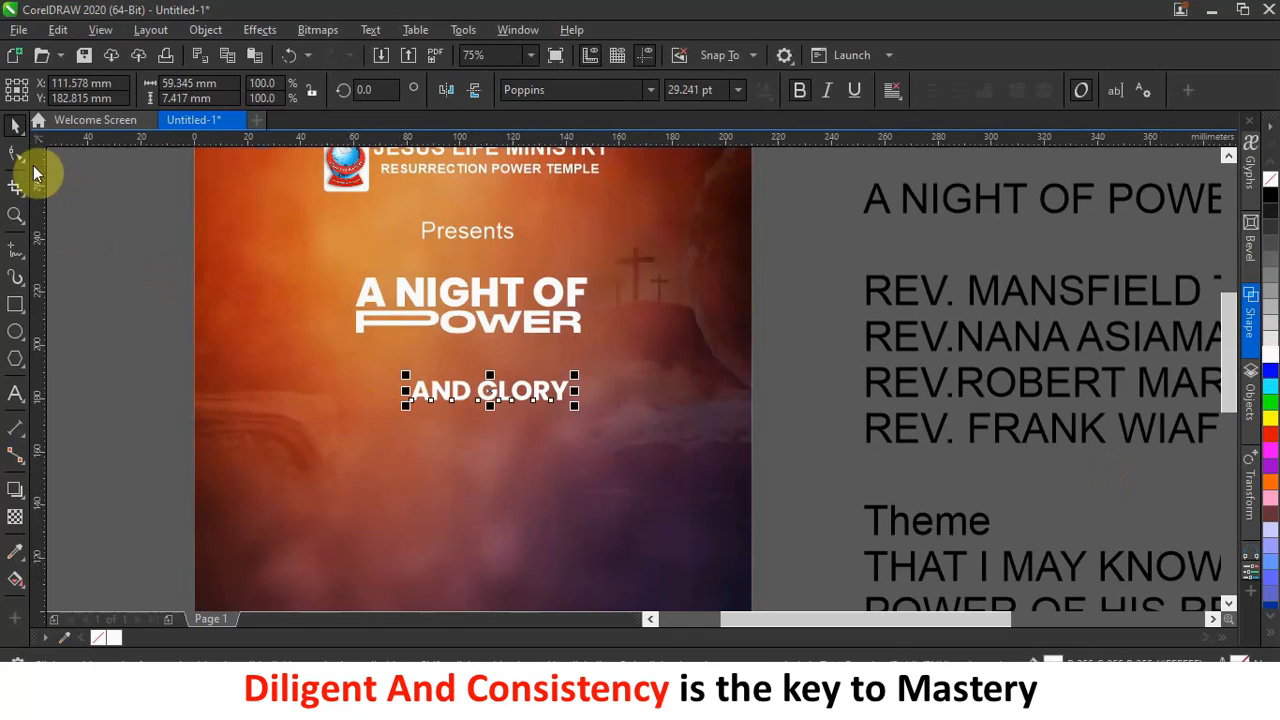
left_click(15, 153)
Widen AND GLORY's letter spacing and align it directly under POWER.
left_click_drag(578, 408, 636, 407)
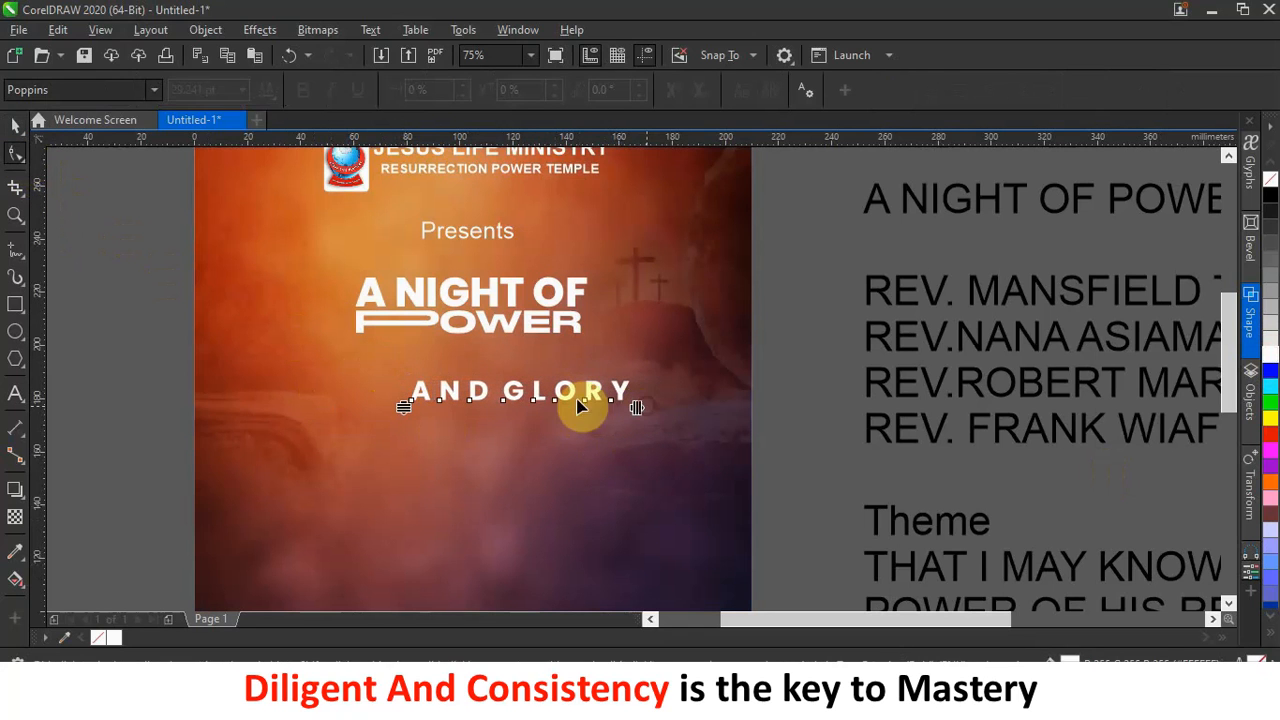
left_click(5, 134)
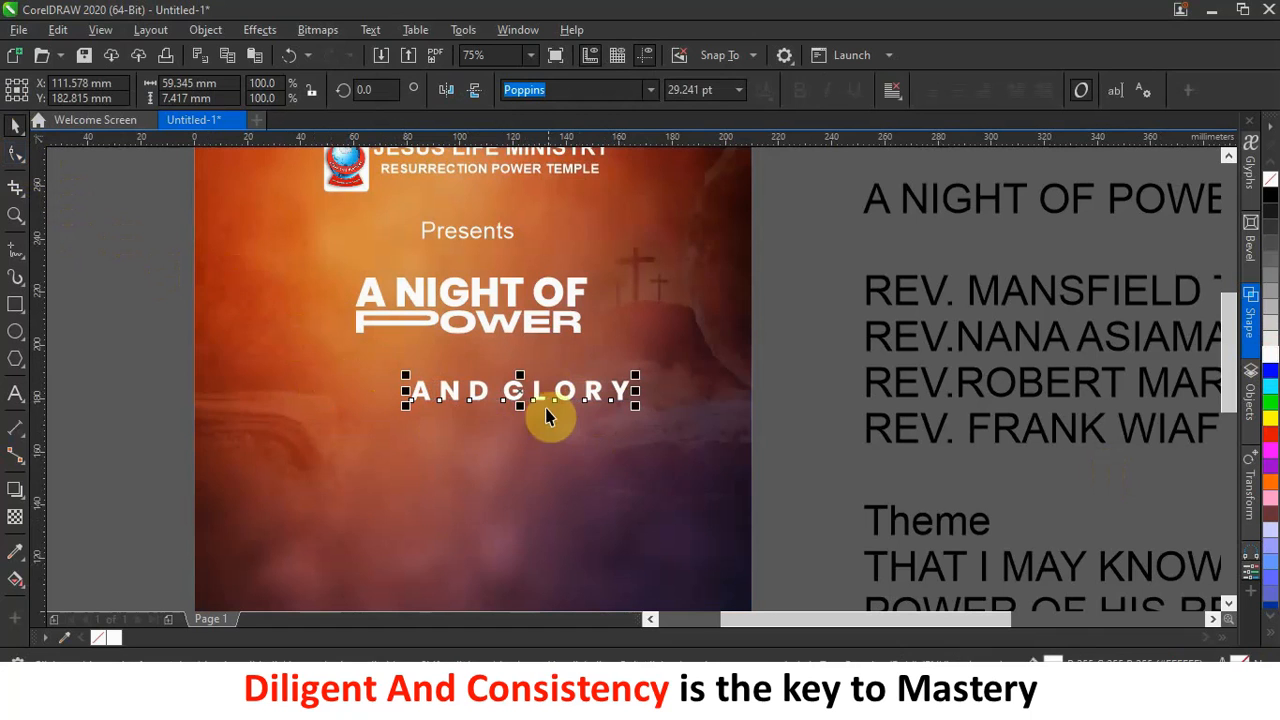
left_click_drag(520, 392, 471, 356)
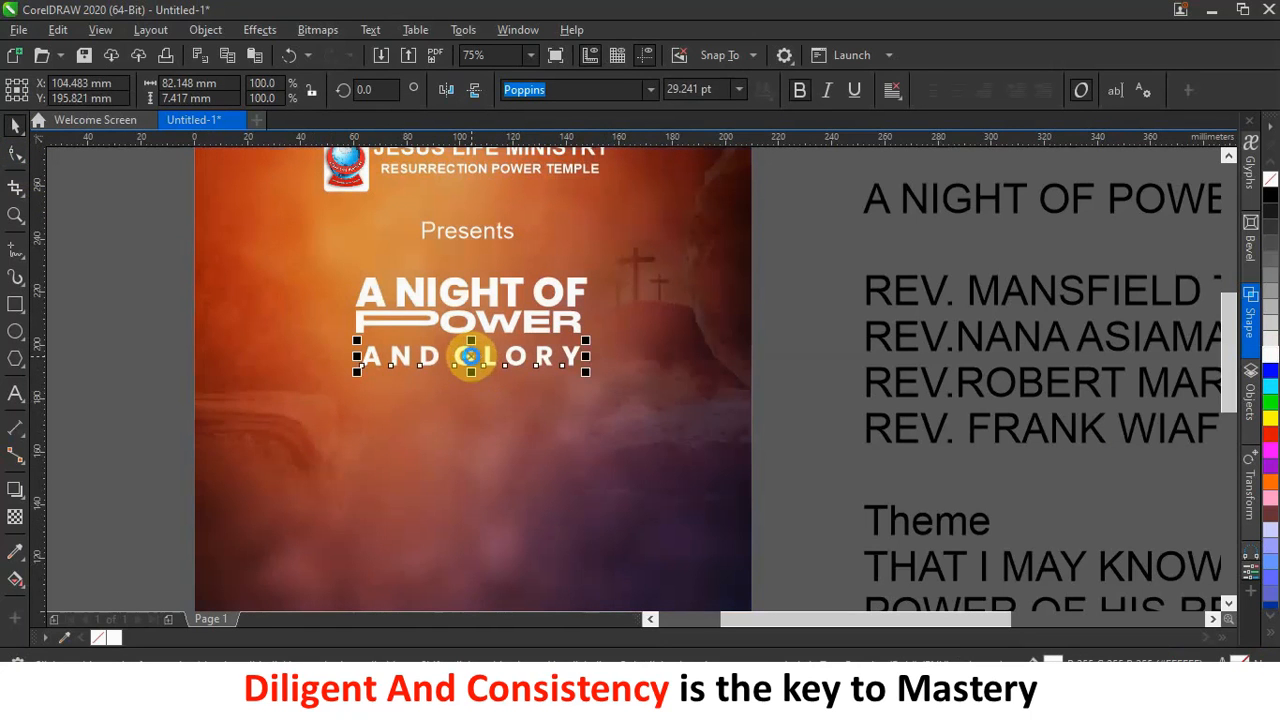
key("Up")
key("Up")
key("Up")
key("Up")
key("Up")
key("Left")
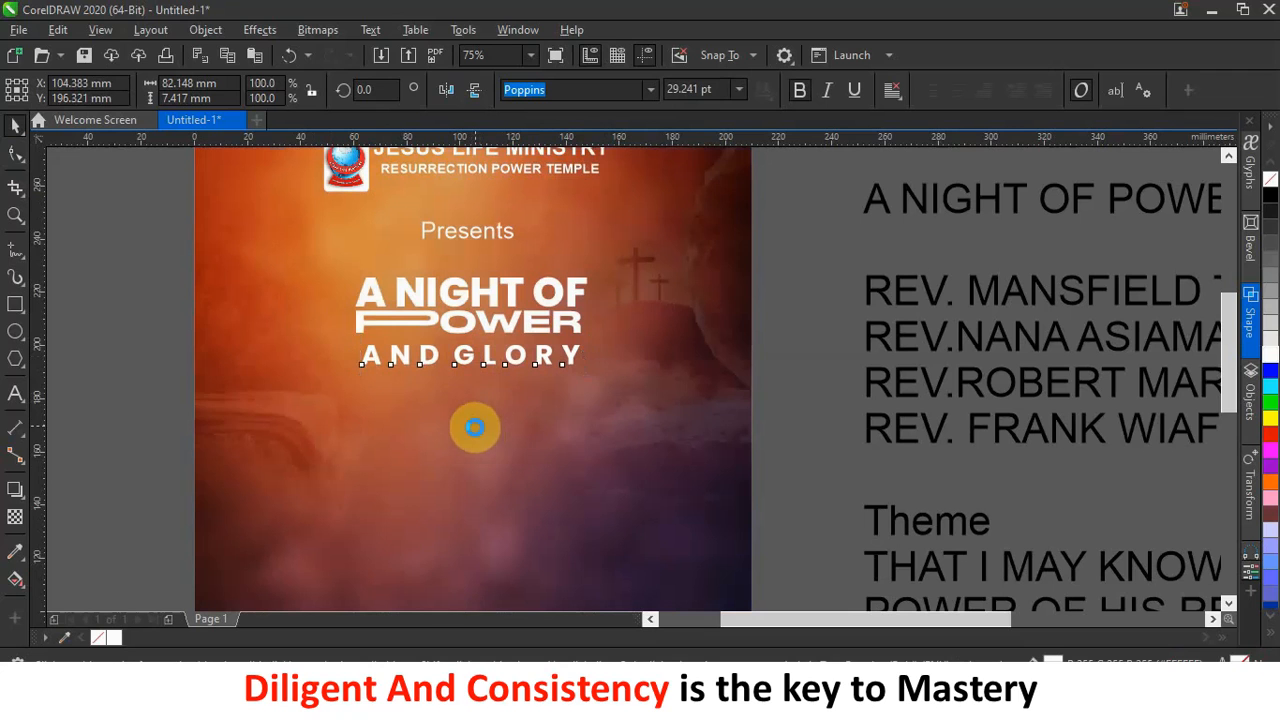
key("Left")
key("Left")
key("Left")
key("Left")
key("Up")
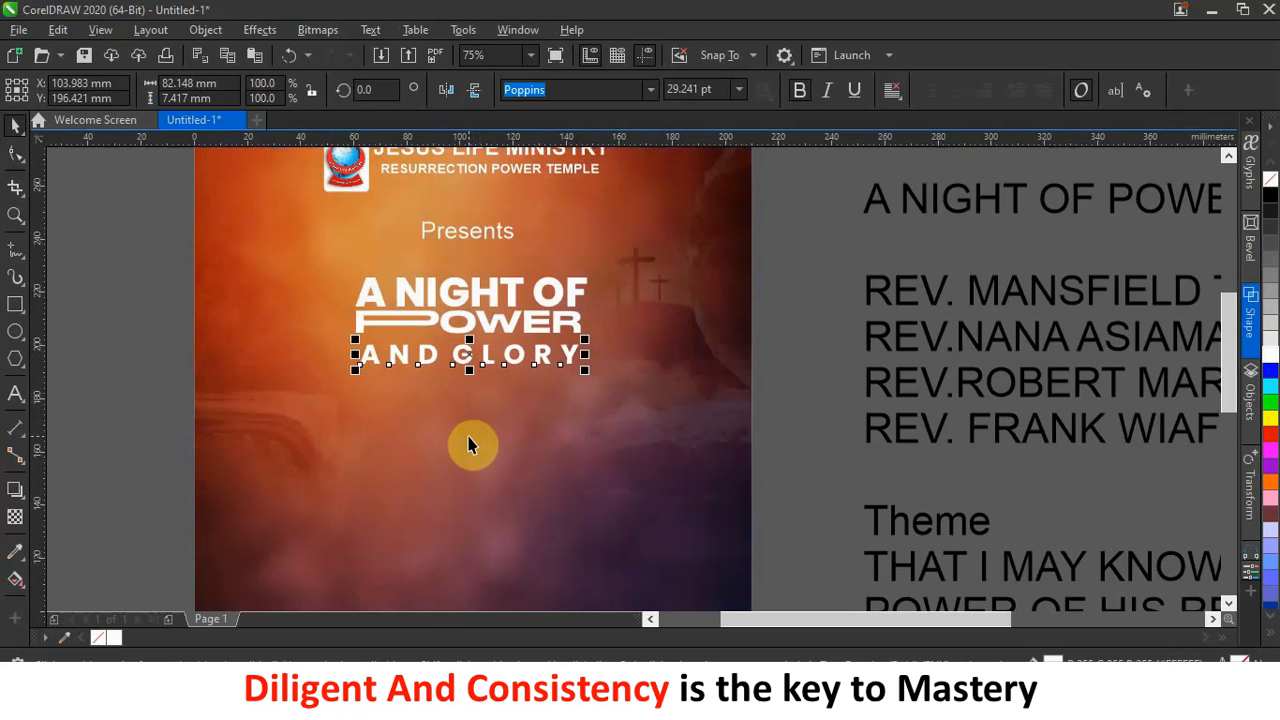
key("Up")
key("Up")
key("Up")
key("Up")
key("Up")
key("Up")
key("Up")
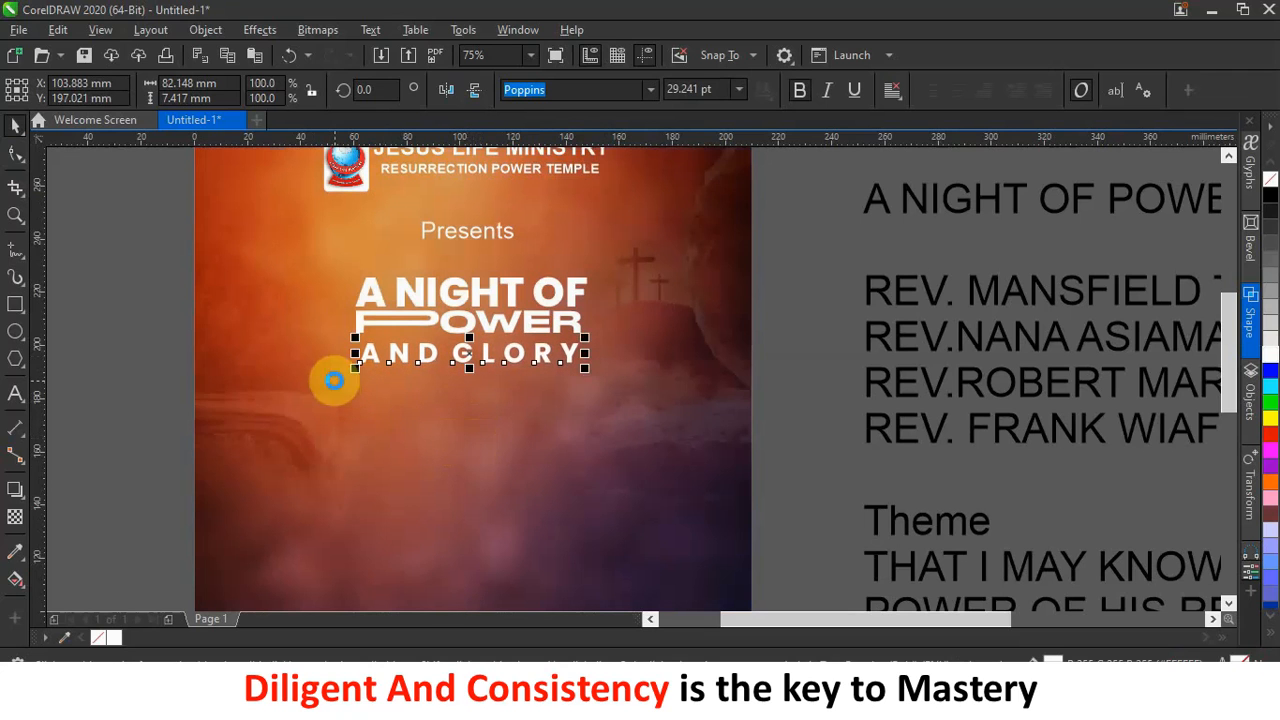
left_click(177, 297)
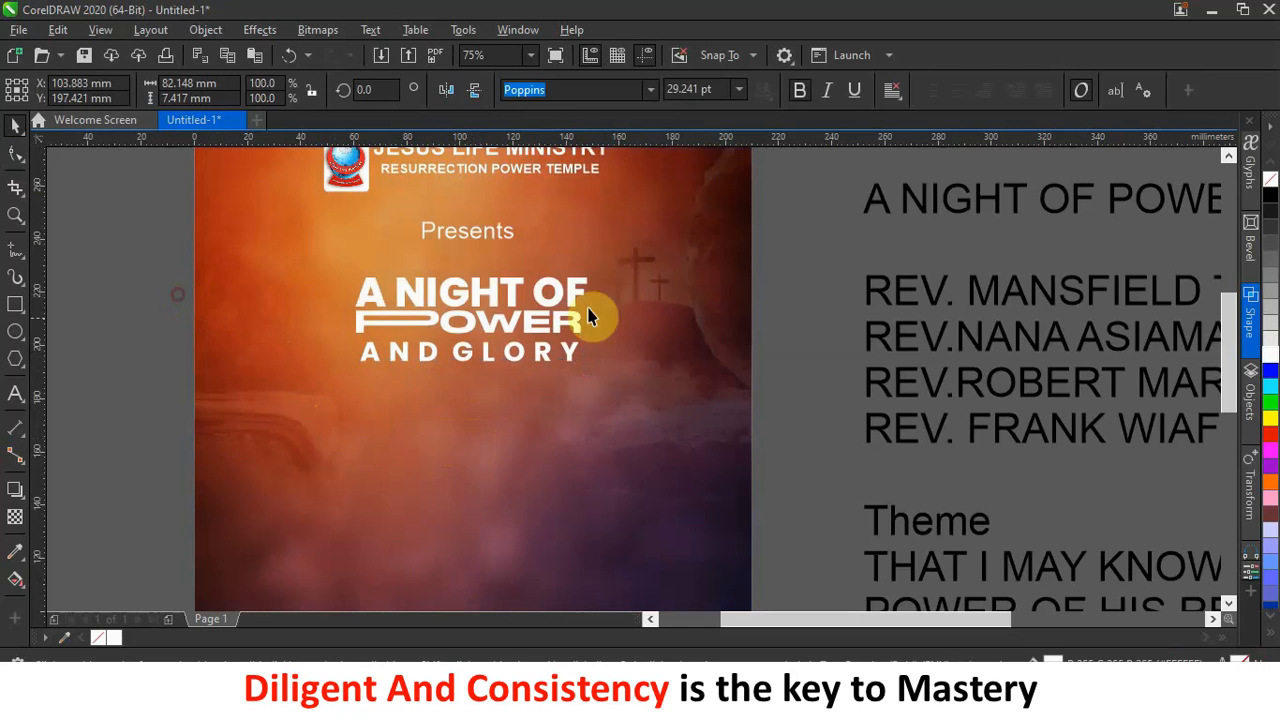
Enlarge all three title lines together to about 105 × 38.5 mm.
left_click(505, 337)
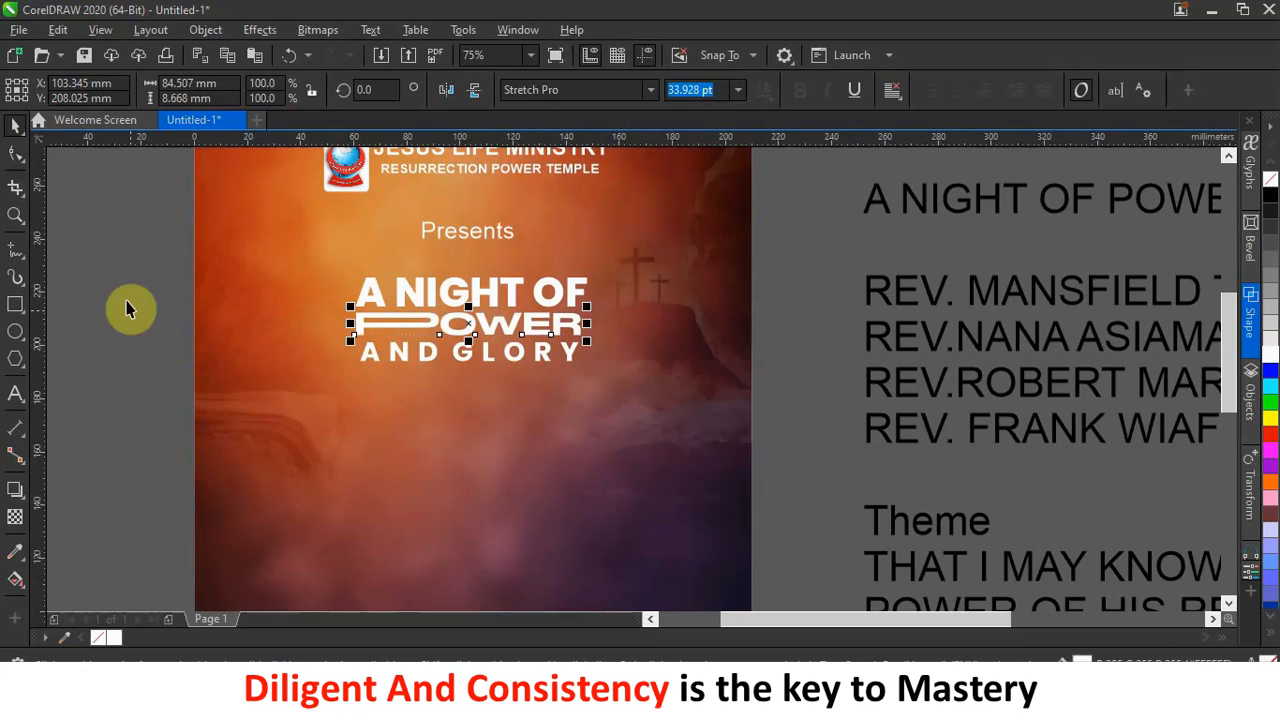
left_click_drag(172, 238, 705, 441)
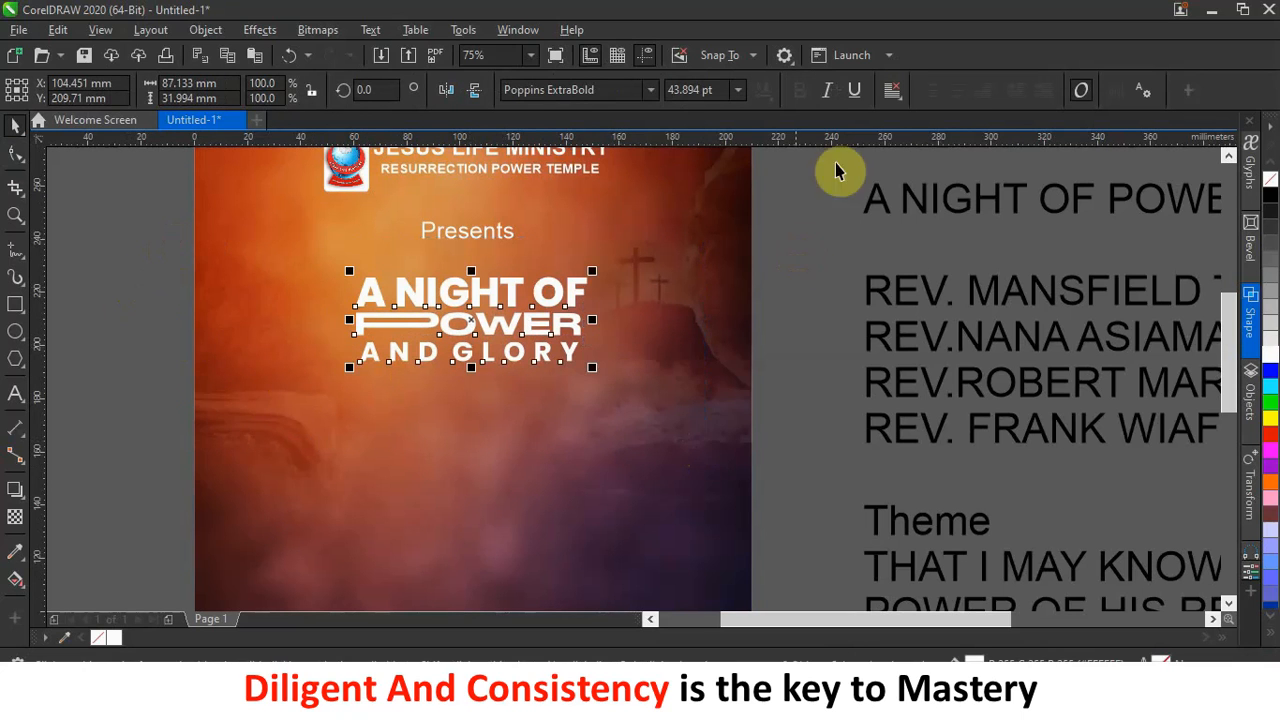
left_click_drag(588, 366, 640, 420)
mouse_move(491, 369)
left_mouse_down()
mouse_move(486, 349)
mouse_move(485, 362)
left_mouse_up()
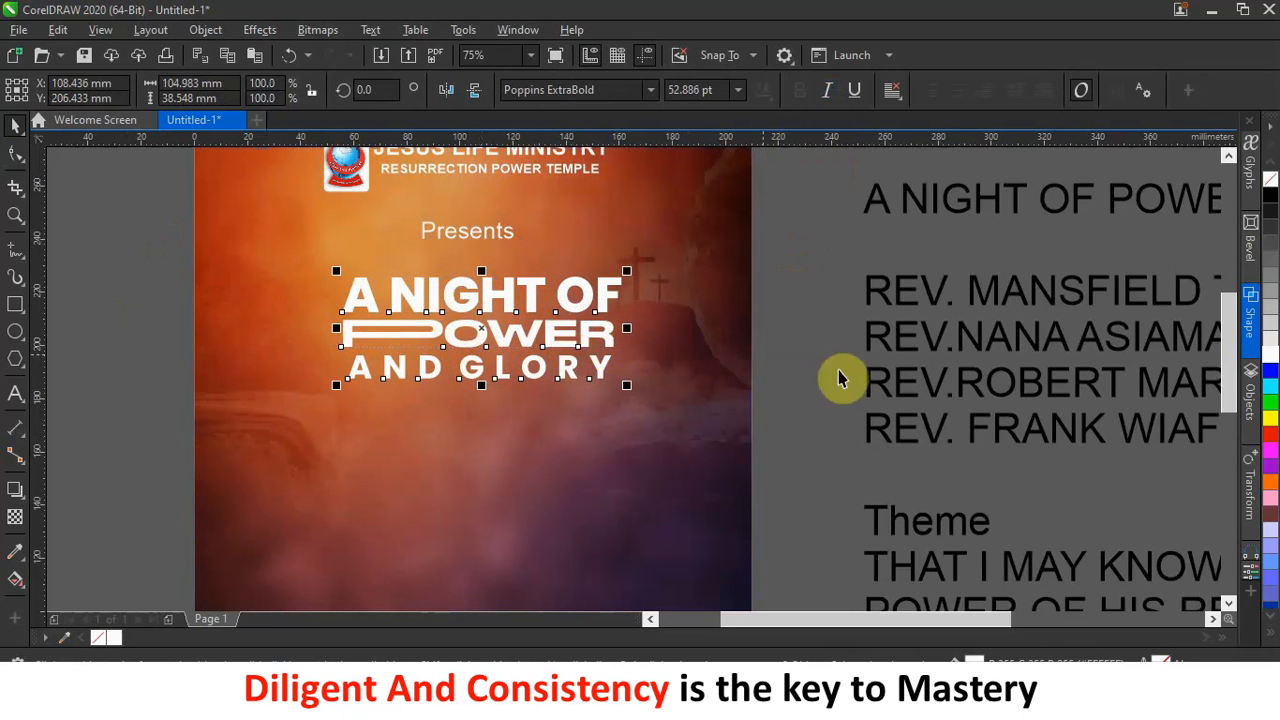
key("ctrl+g")
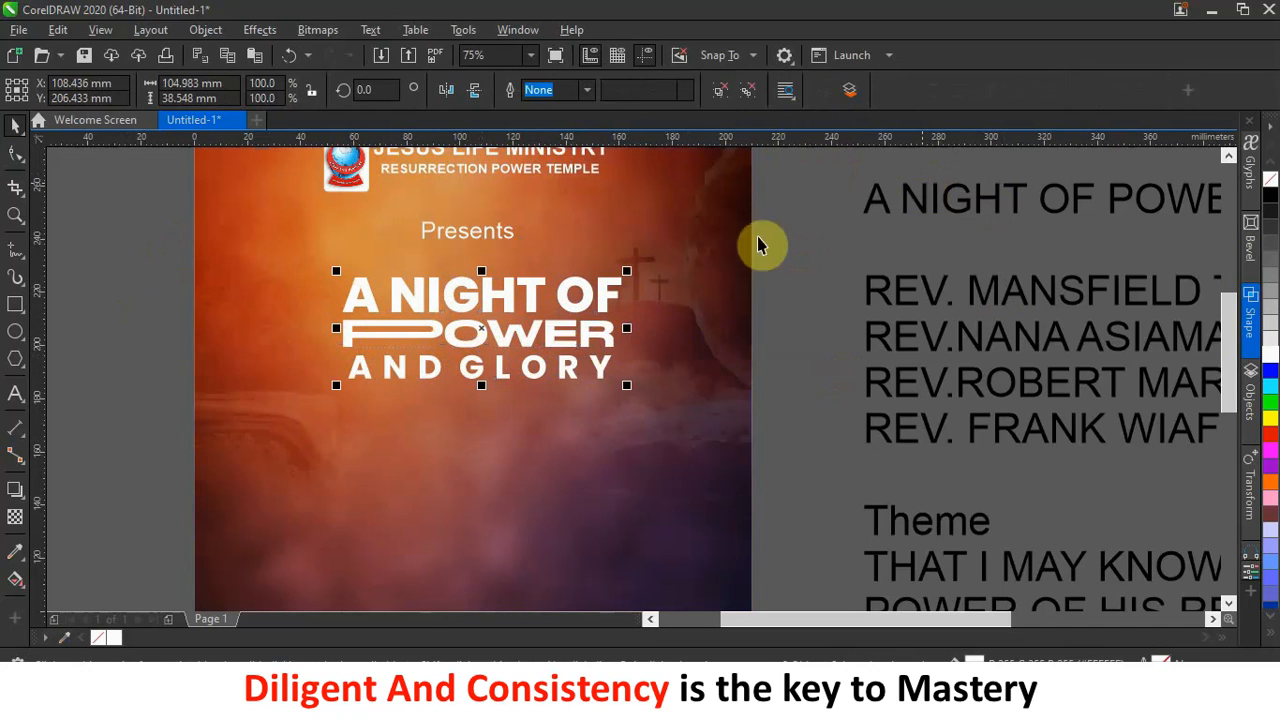
left_click(16, 490)
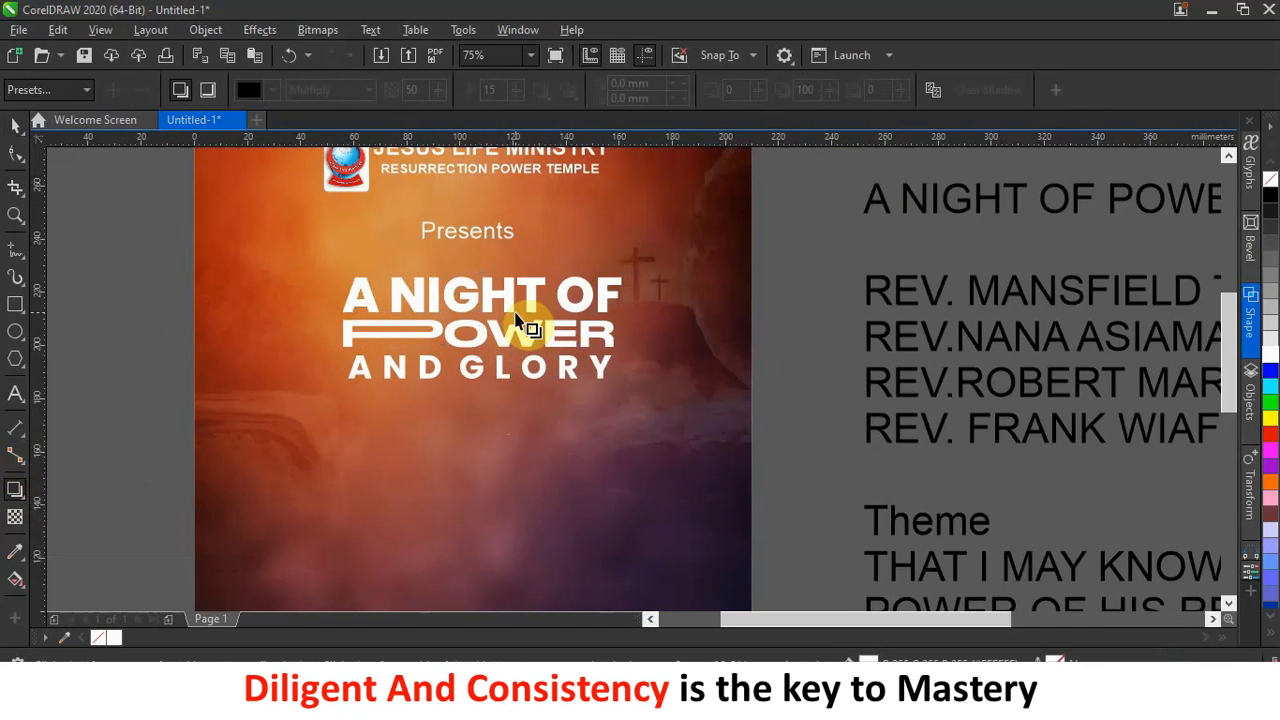
left_click_drag(491, 284, 486, 377)
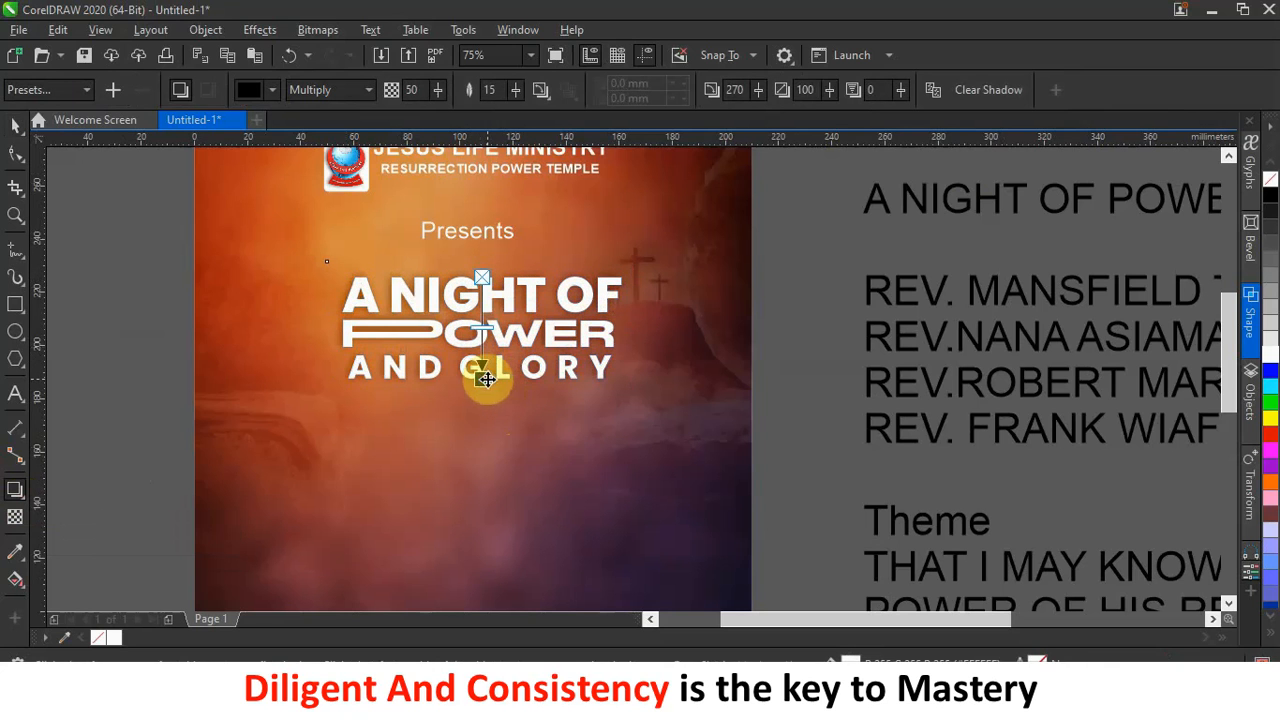
left_click_drag(485, 331, 484, 347)
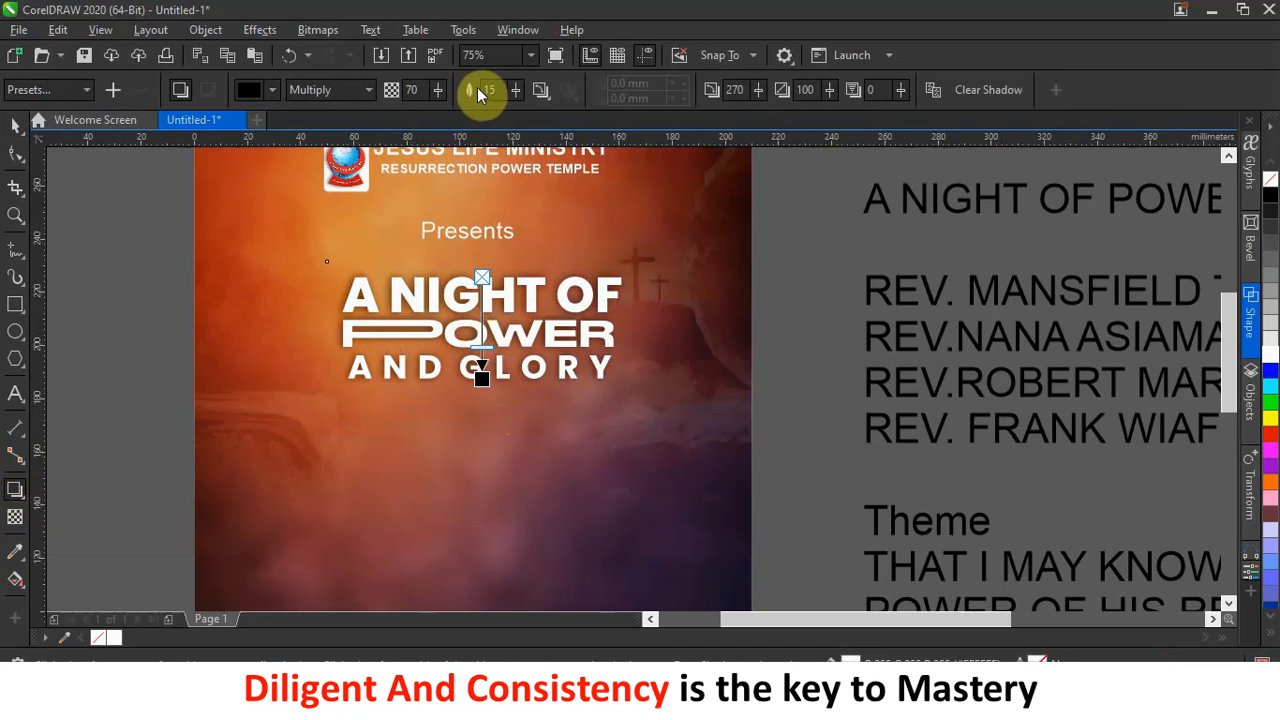
left_click(519, 89)
left_click_drag(515, 90, 515, 93)
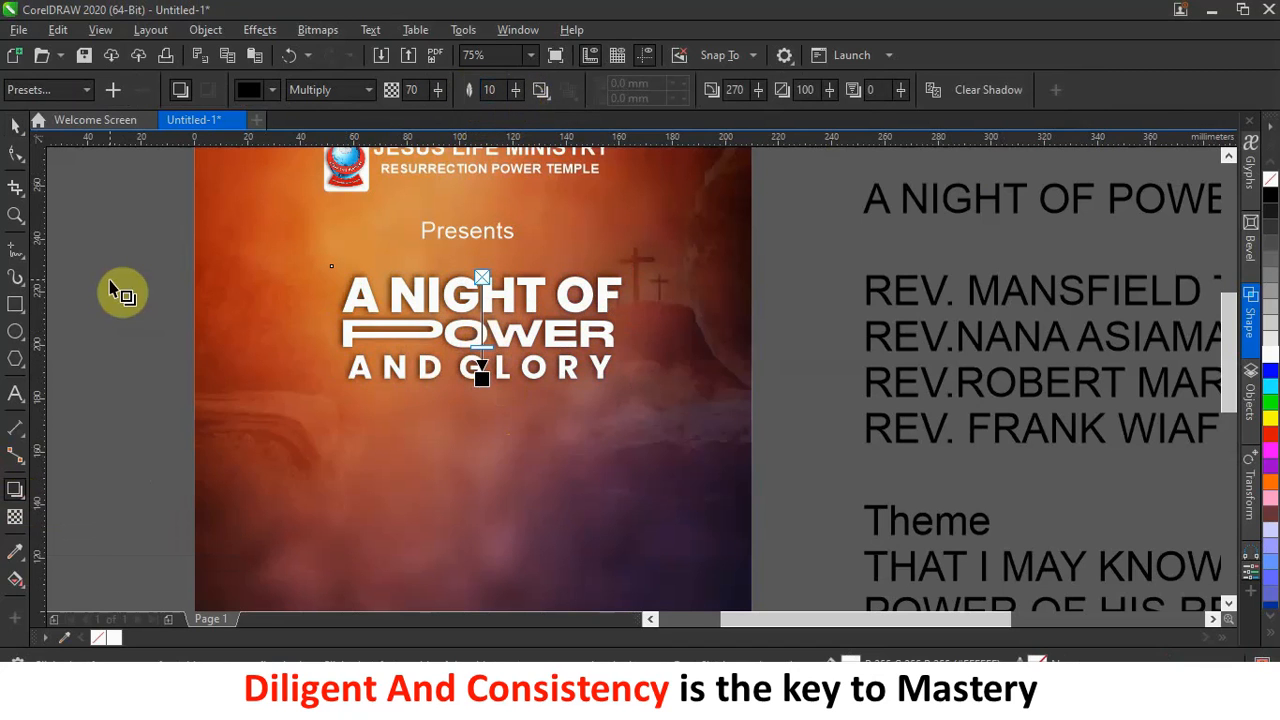
scroll(485, 415, "up", 1)
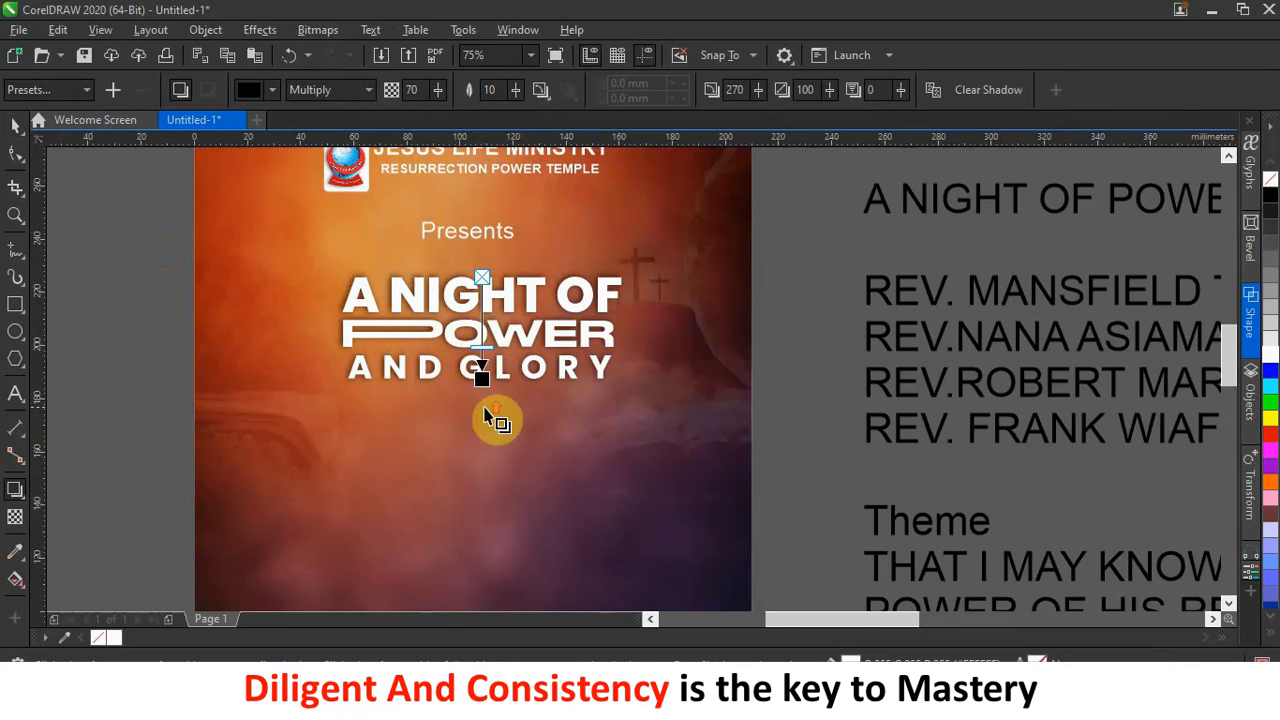
scroll(480, 395, "up", 2)
scroll(490, 329, "up", 1)
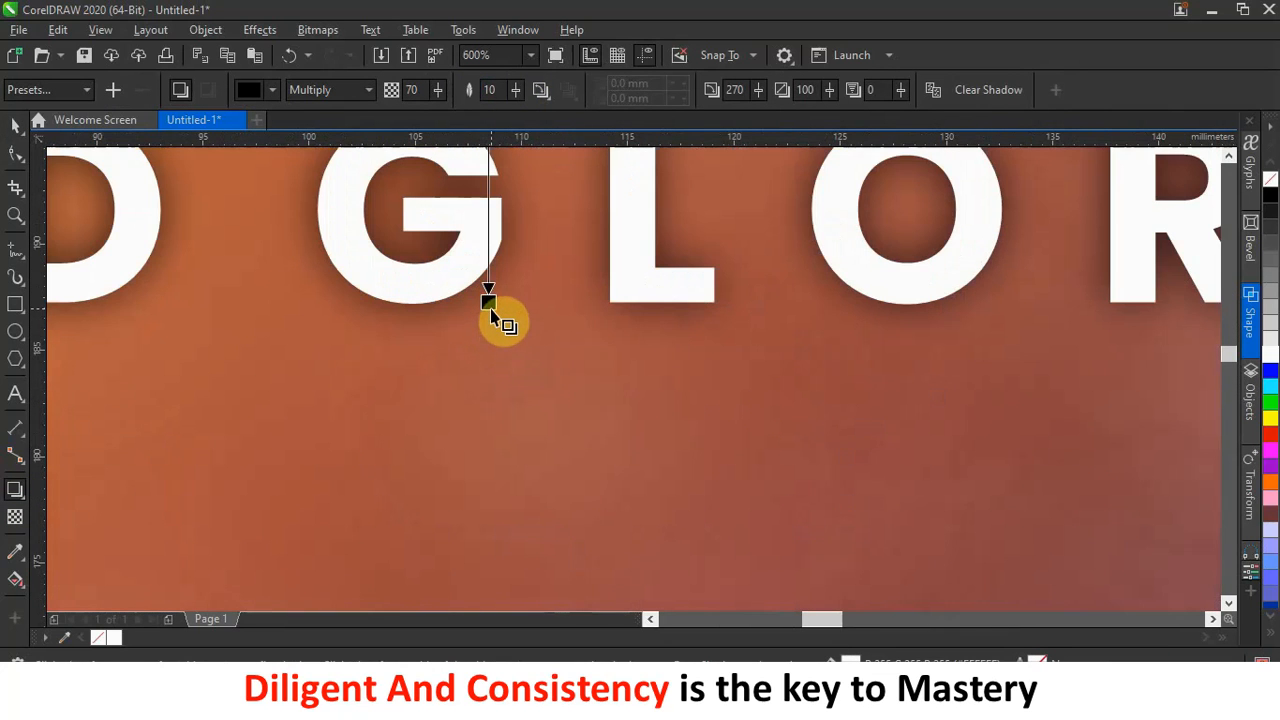
left_click_drag(489, 302, 491, 317)
scroll(505, 345, "down", 3)
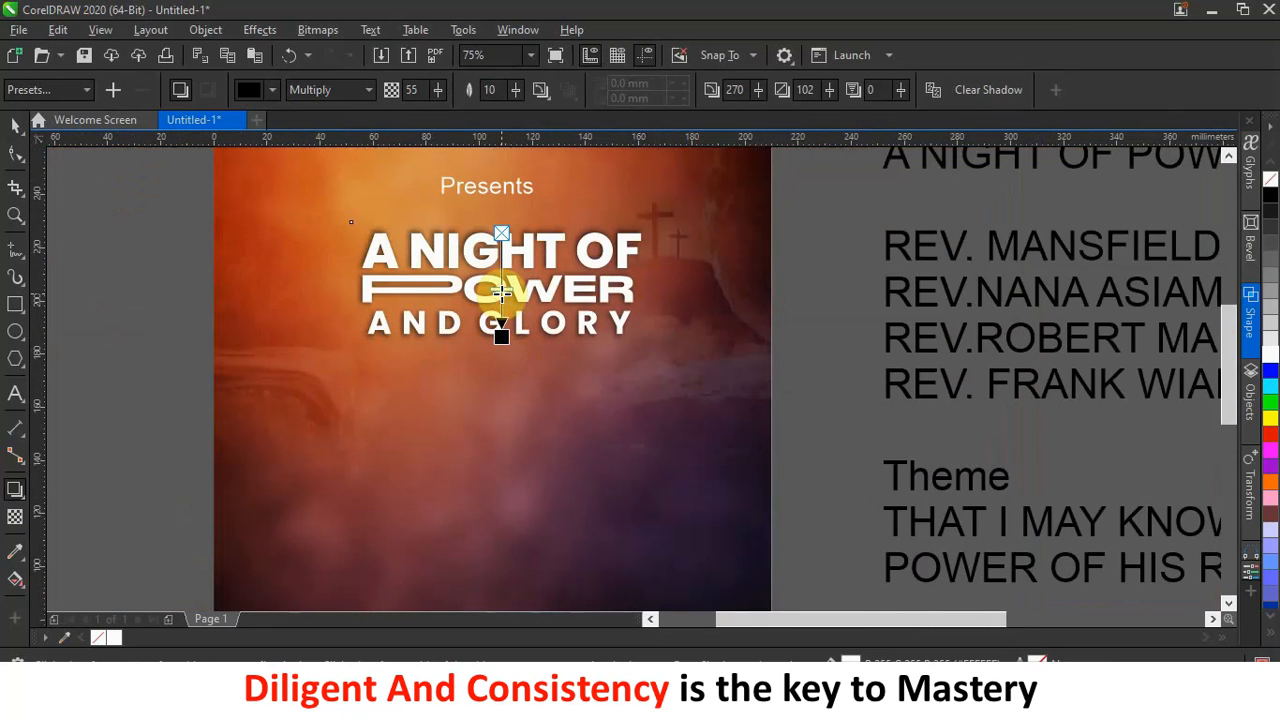
left_click(16, 124)
left_click(110, 203)
scroll(628, 385, "down", 1)
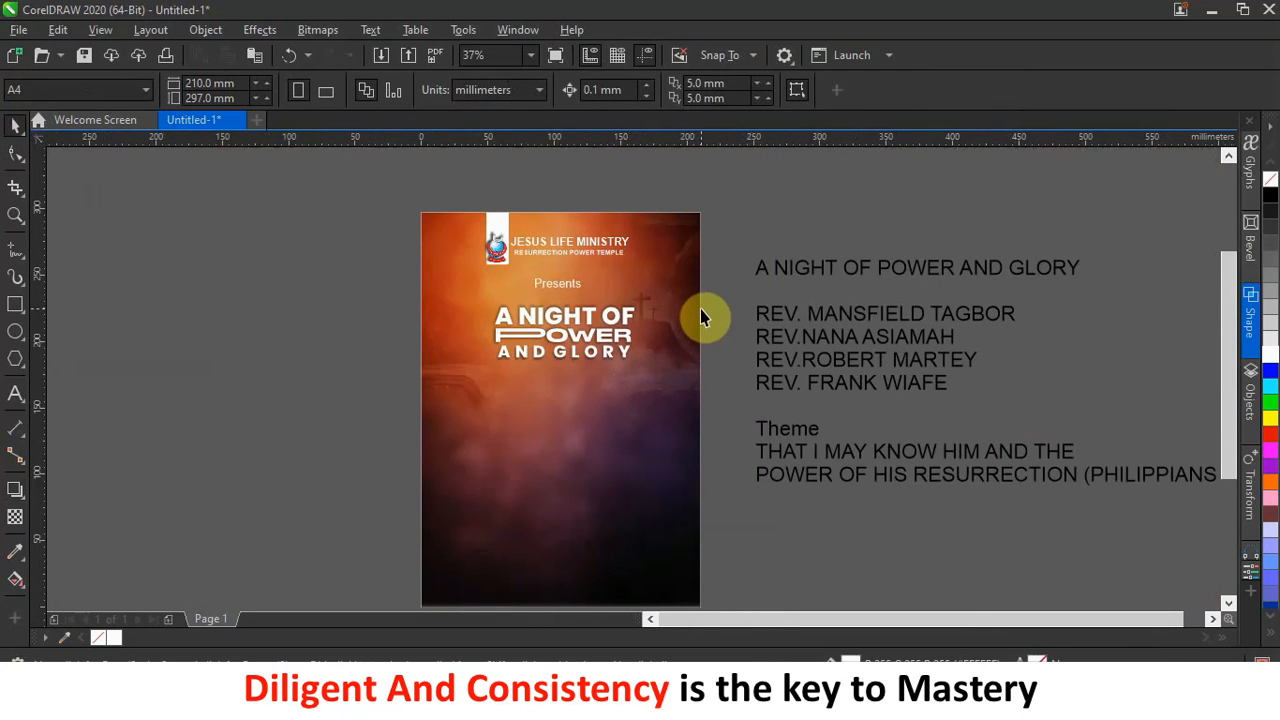
scroll(600, 420, "up", 1)
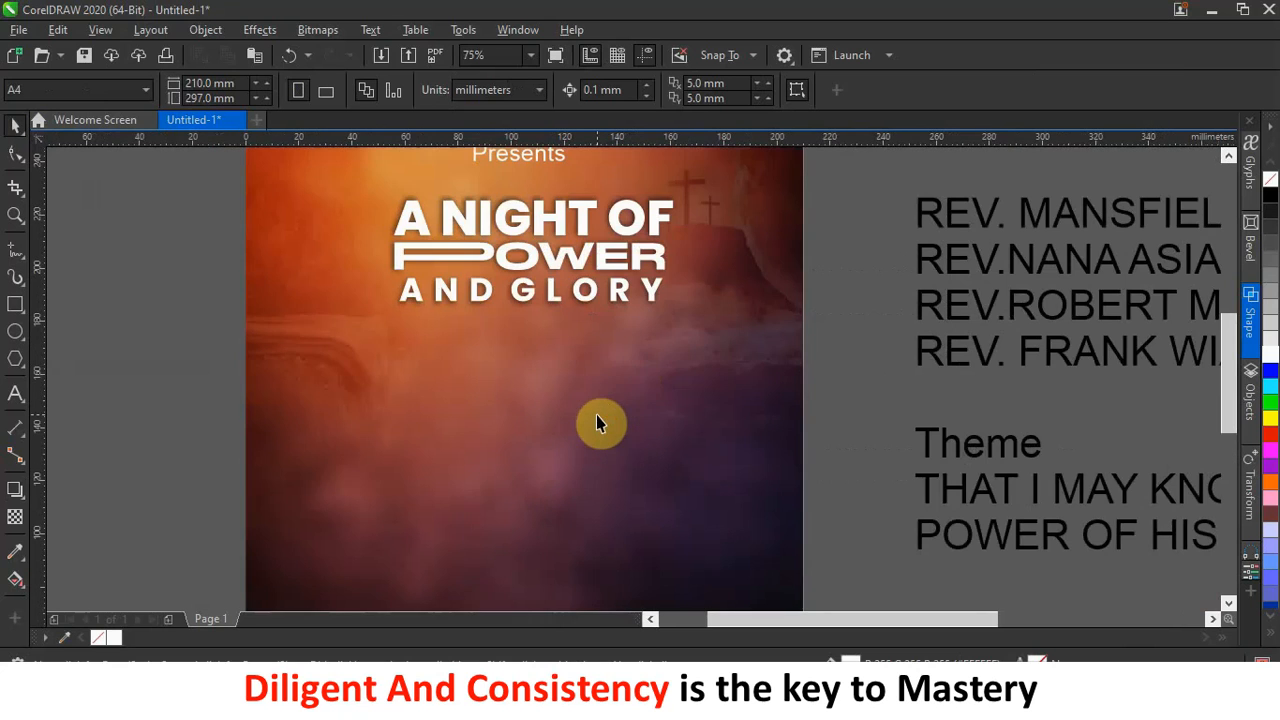
scroll(622, 372, "down", 1)
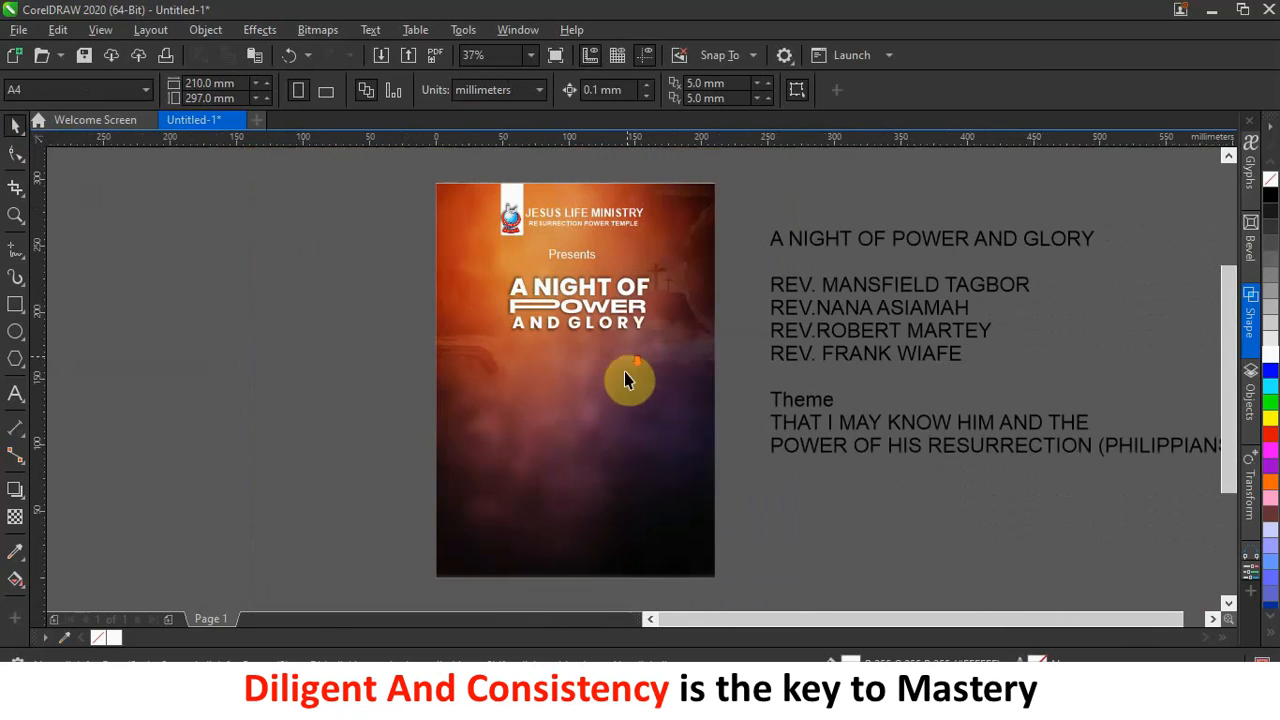
scroll(615, 395, "up", 1)
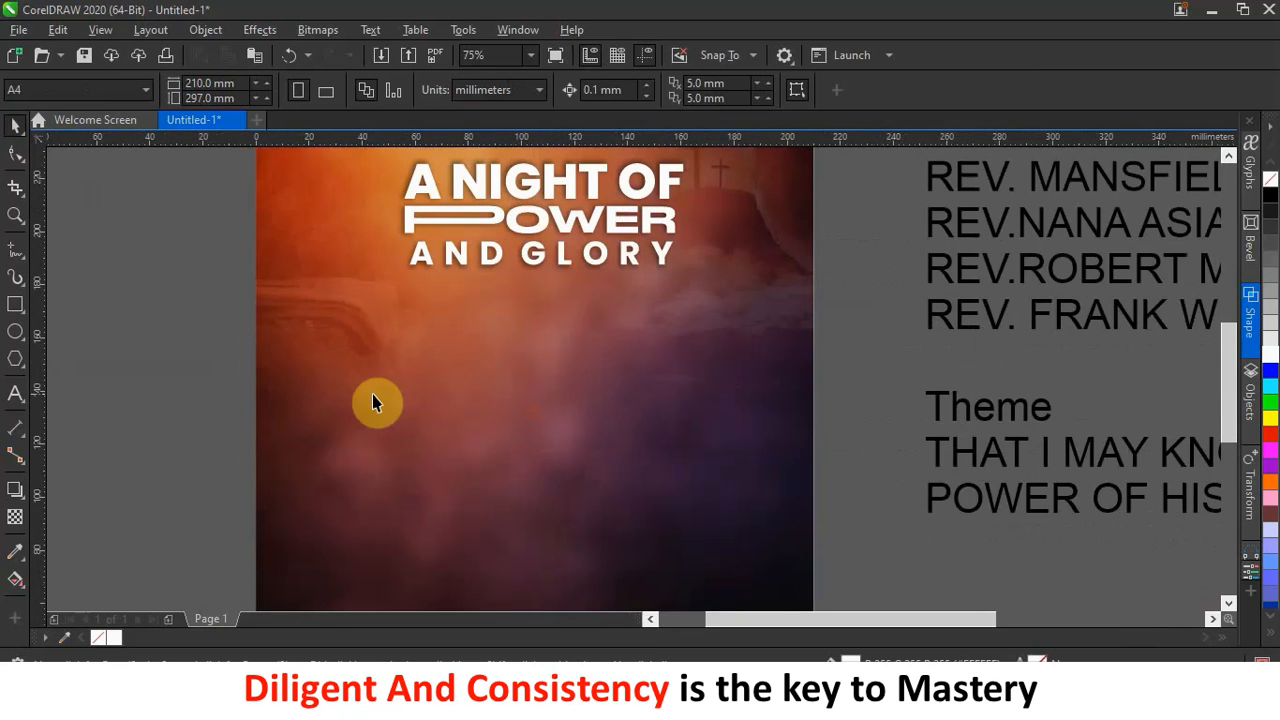
Draw a tall white rectangle below the AND GLORY title.
left_click(15, 305)
left_click_drag(378, 295, 480, 502)
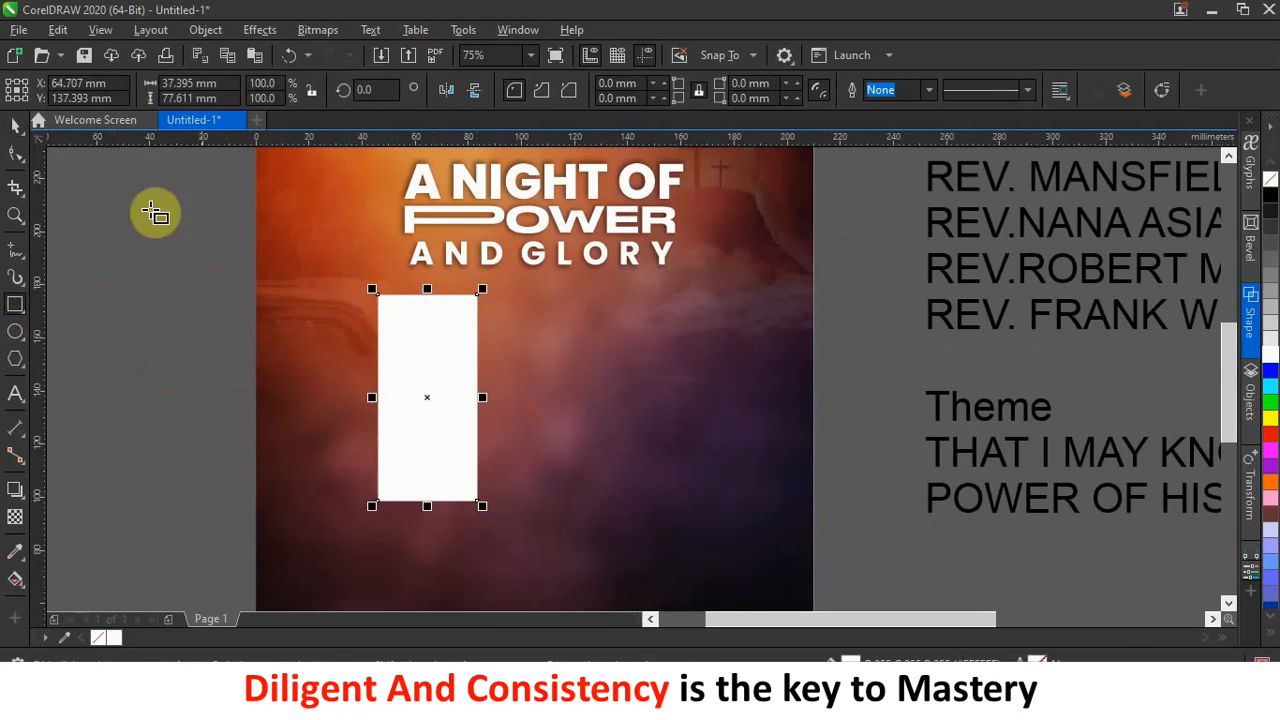
left_click(15, 125)
left_click(91, 180)
left_click(471, 323)
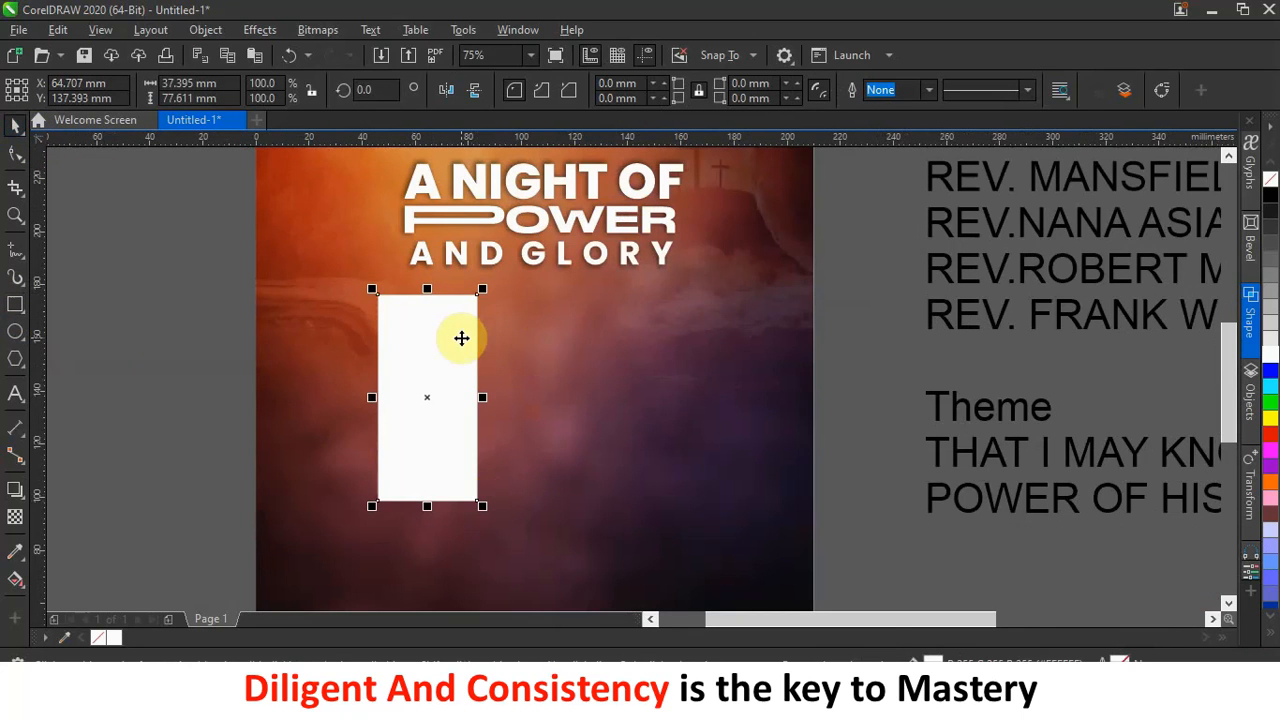
Round the corners of the white rectangle with the Shape tool.
scroll(461, 338, "up", 2)
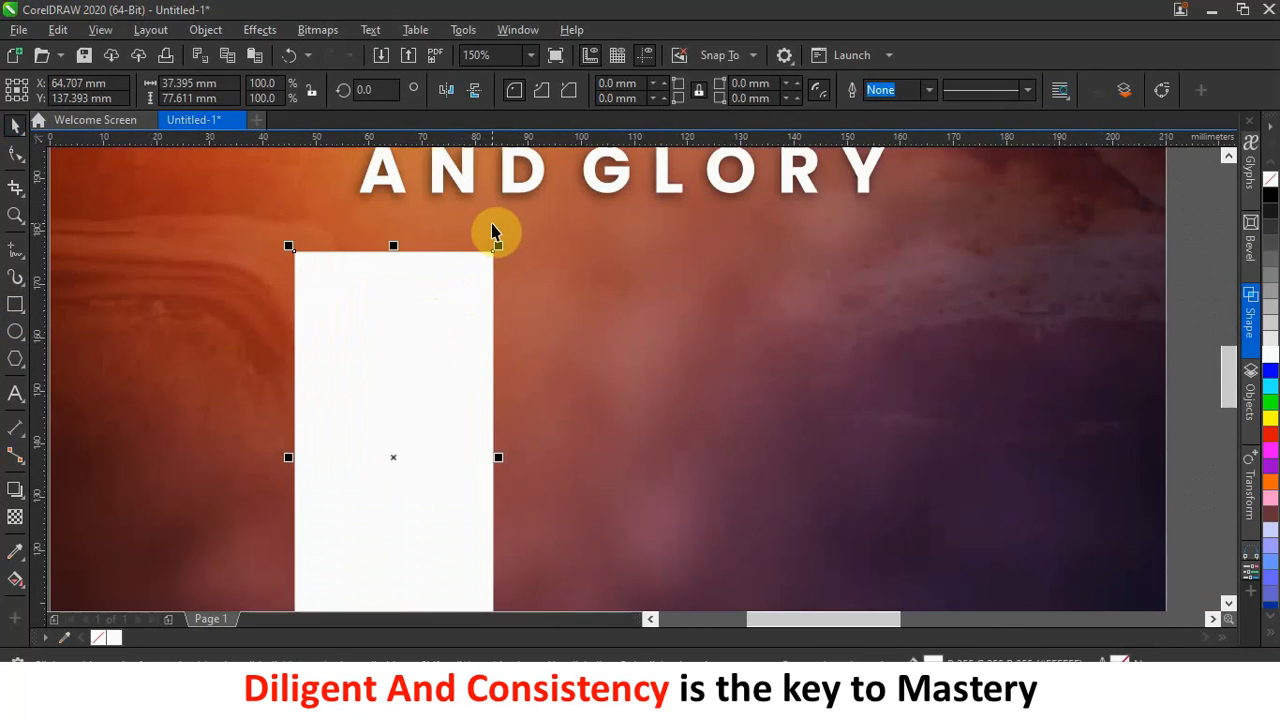
left_click(16, 153)
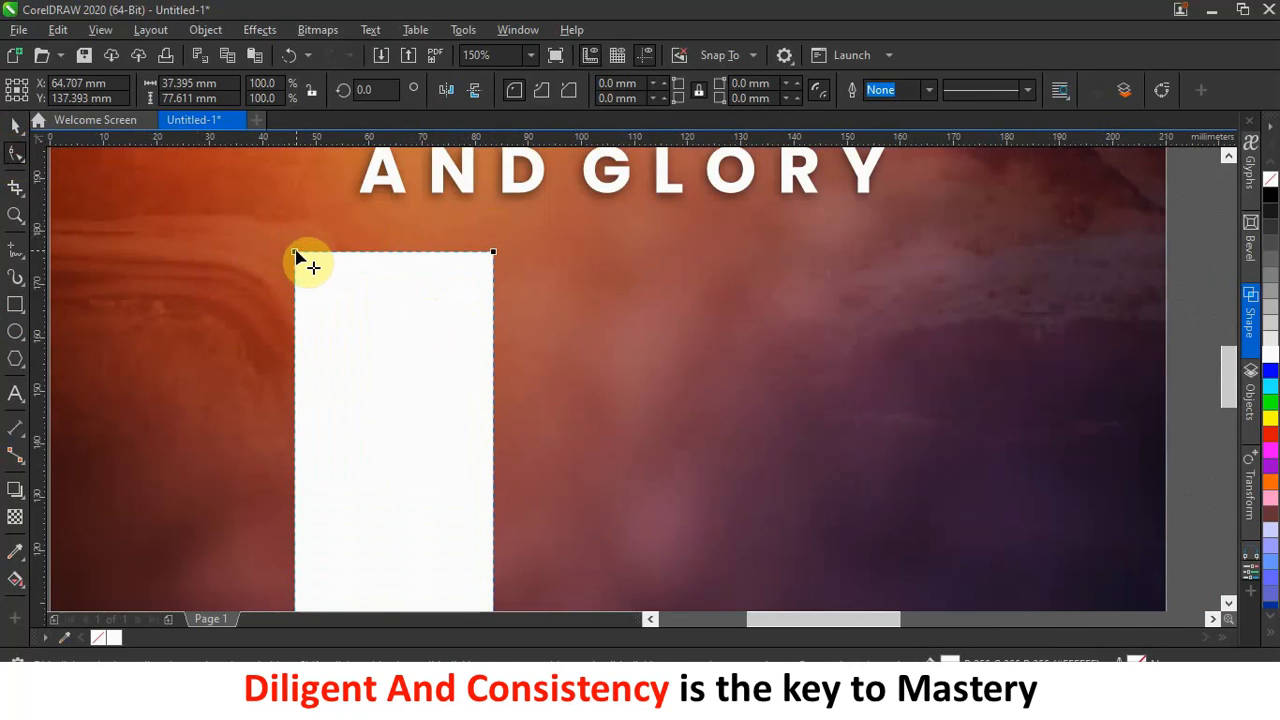
left_click_drag(296, 252, 306, 251)
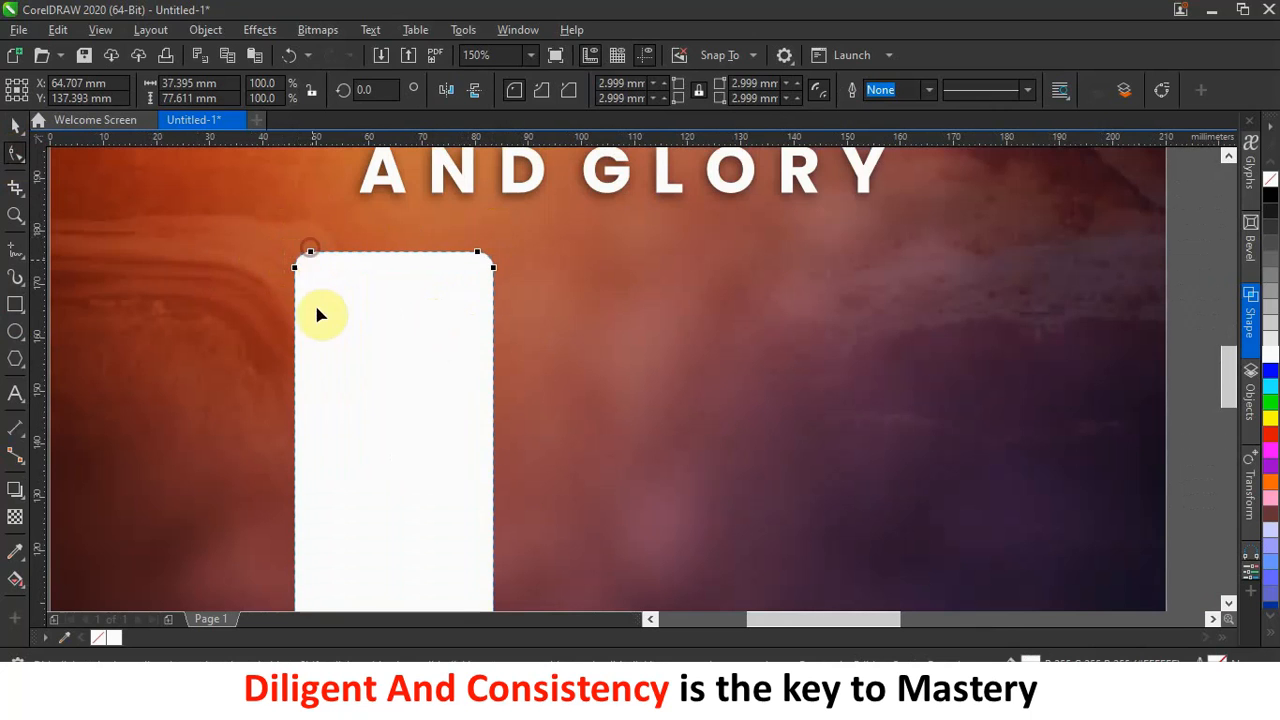
scroll(357, 309, "down", 2)
left_click(12, 126)
left_click(143, 214)
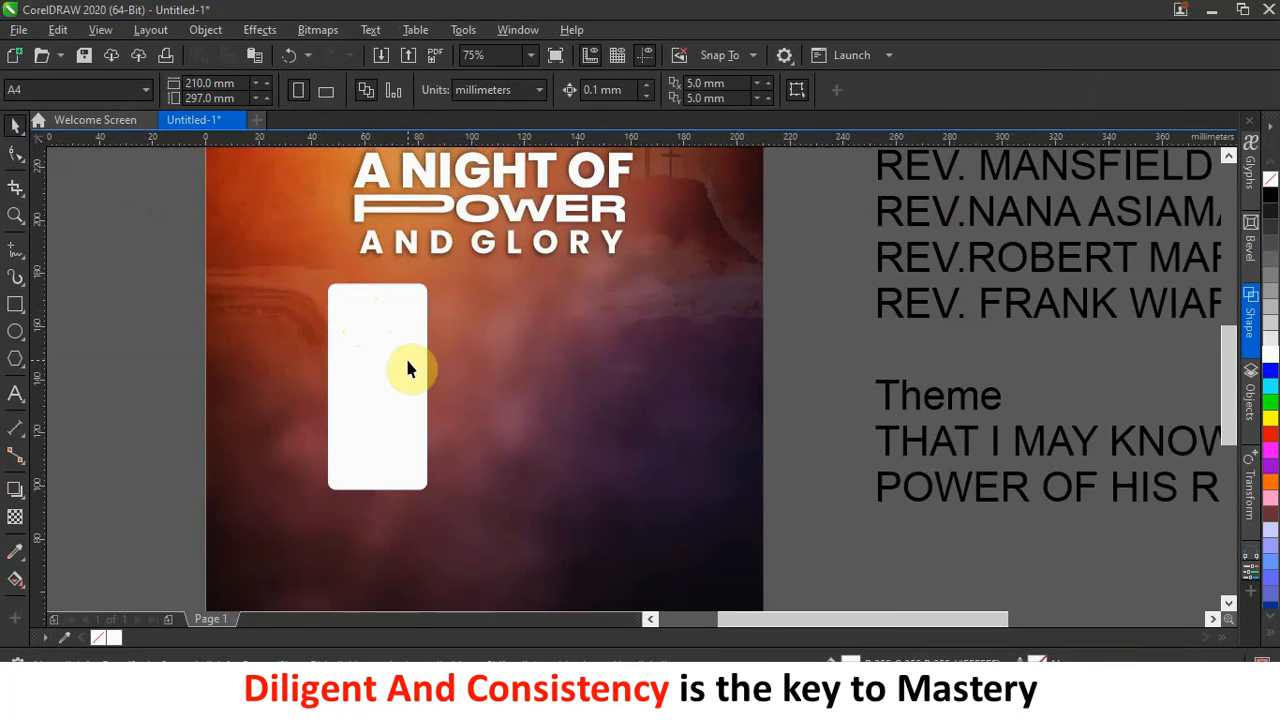
Duplicate the rounded panel to the right and repeat the copy to build a row of panels.
left_click(408, 370)
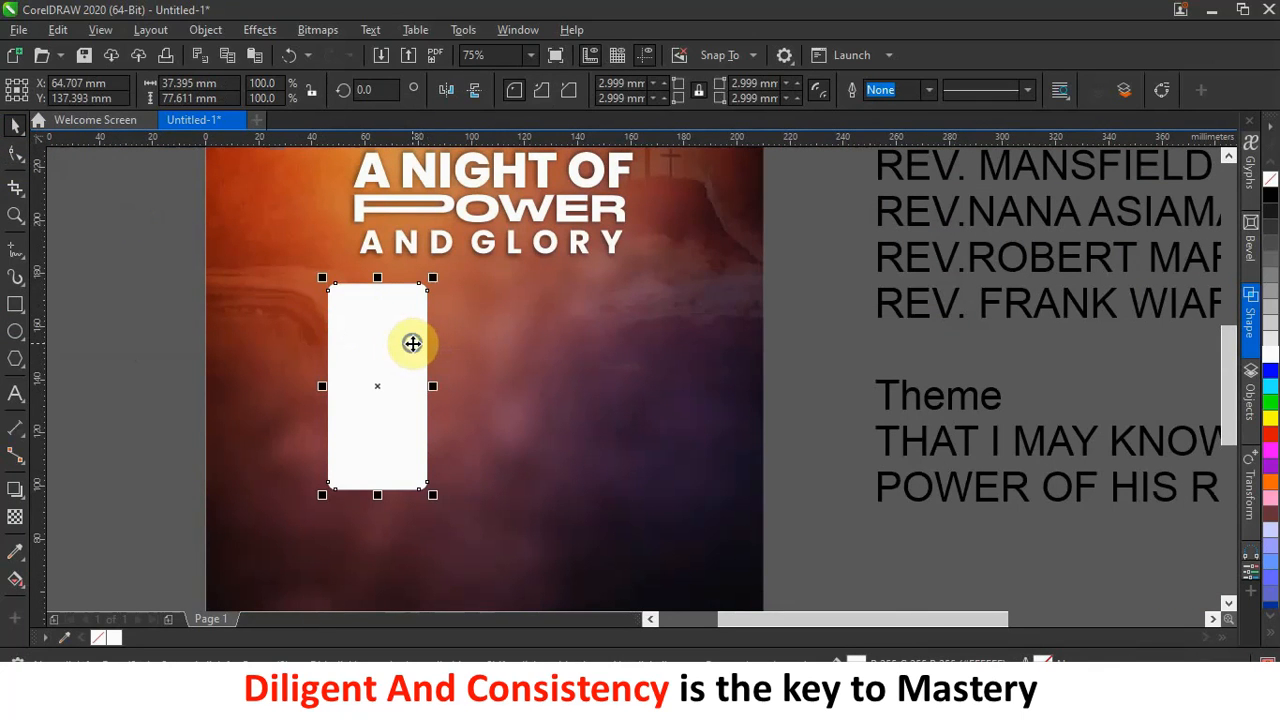
left_click_drag(417, 344, 517, 350)
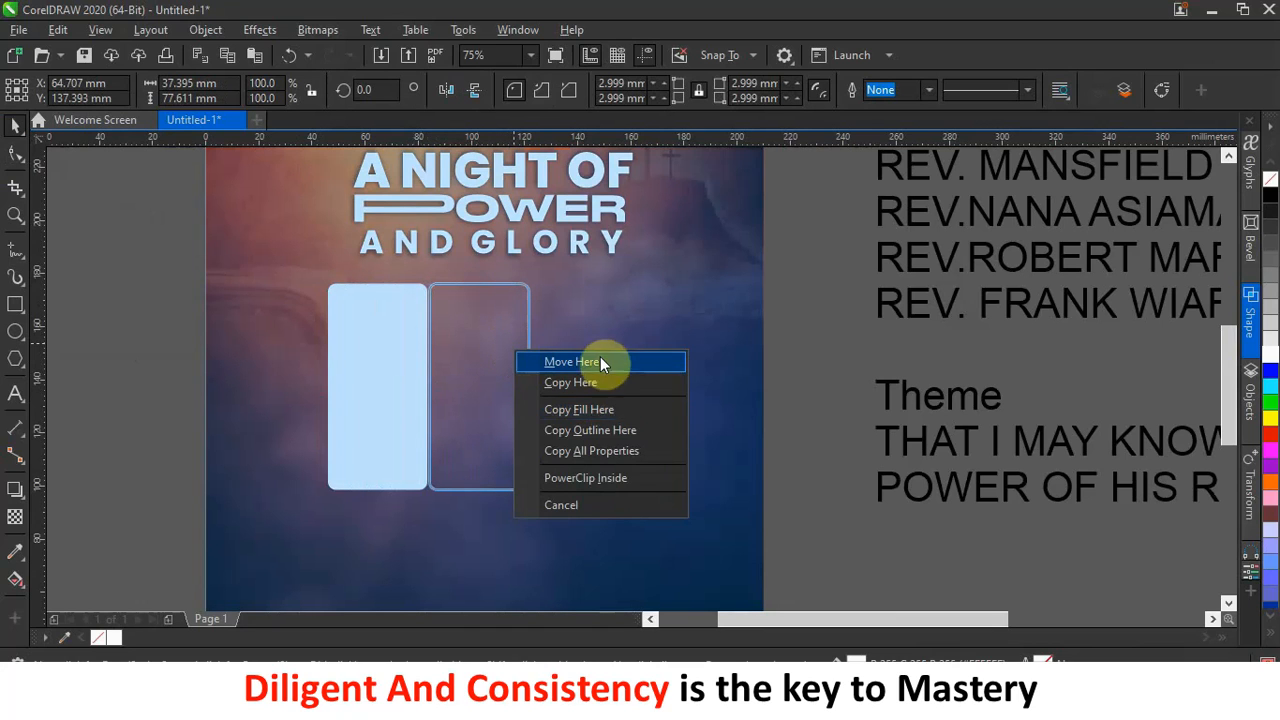
left_click(606, 385)
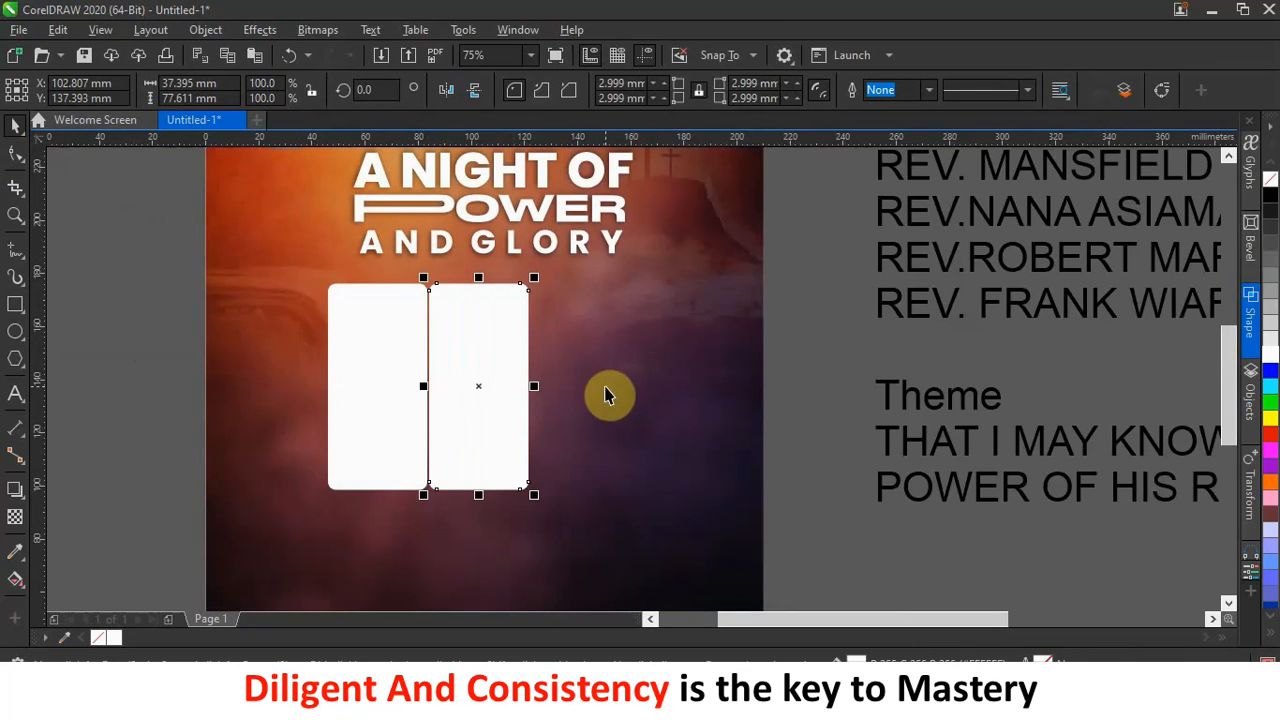
key("ctrl+r")
key("ctrl+r")
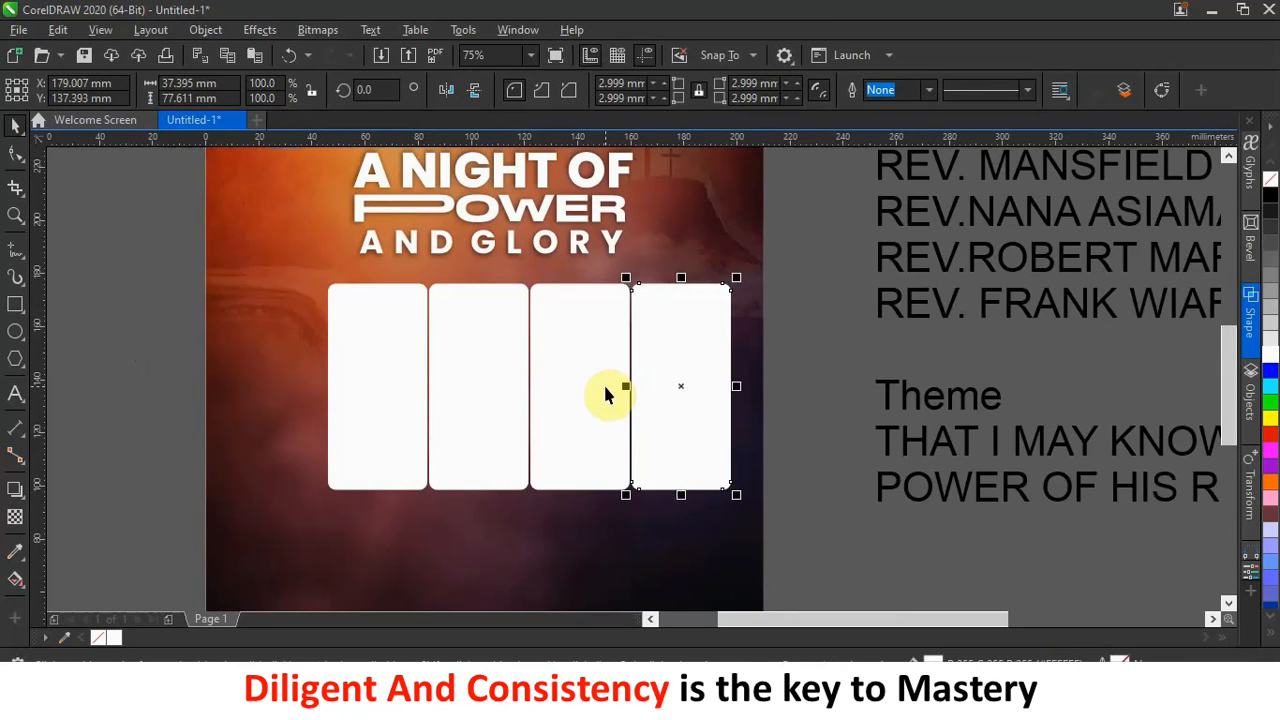
Select all four panels and shift the row slightly left.
left_click_drag(365, 365, 768, 530)
left_click_drag(151, 279, 892, 552)
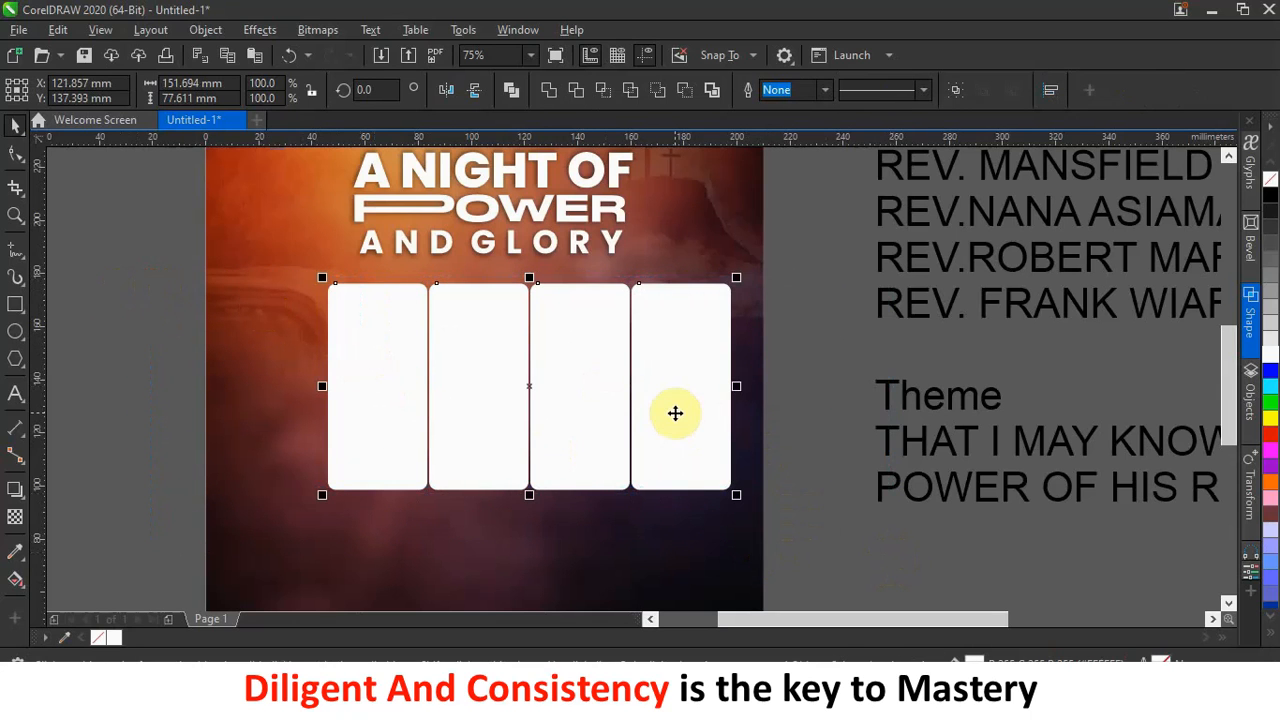
left_click_drag(674, 413, 641, 411)
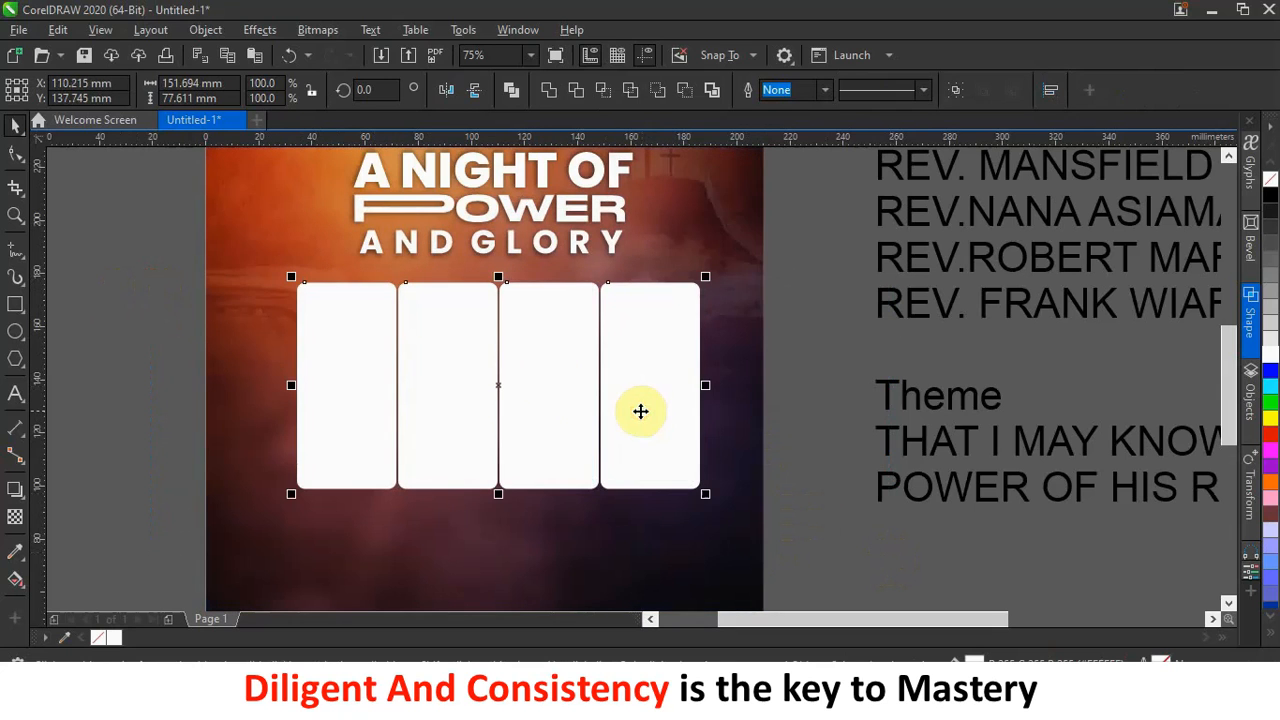
scroll(557, 365, "down", 3)
scroll(380, 420, "up", 3)
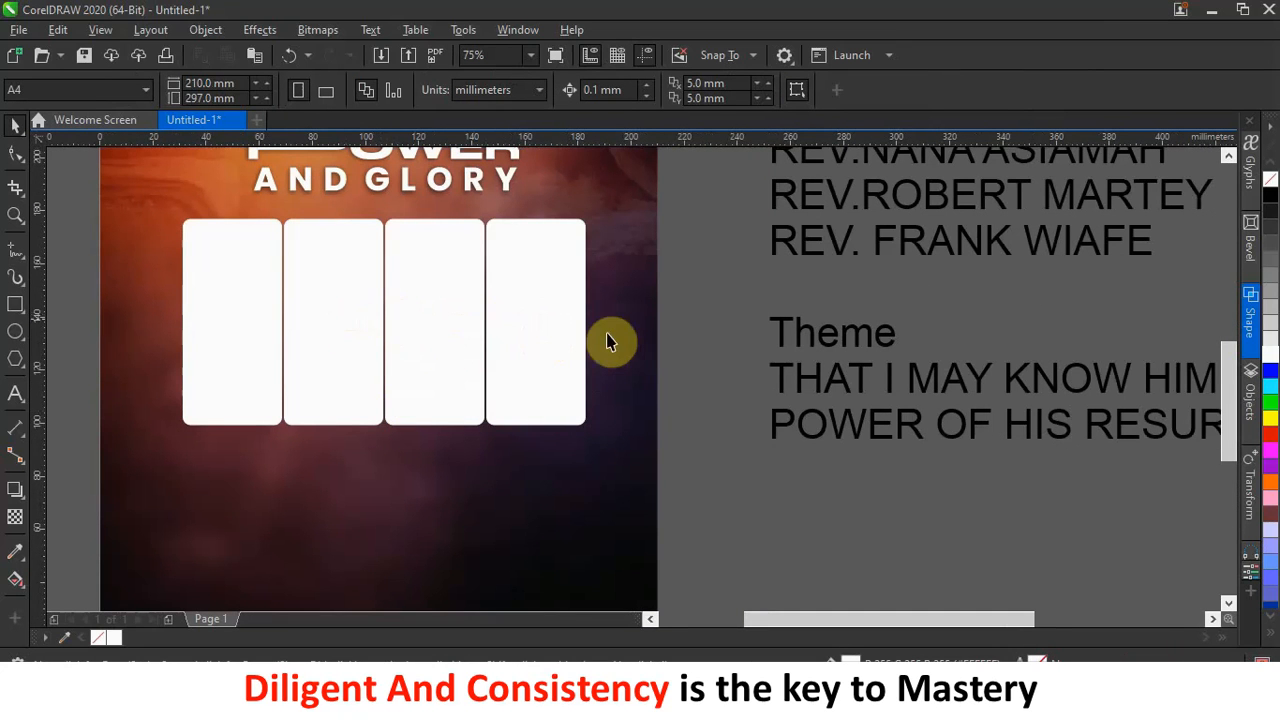
scroll(613, 333, "down", 2)
scroll(548, 352, "up", 2)
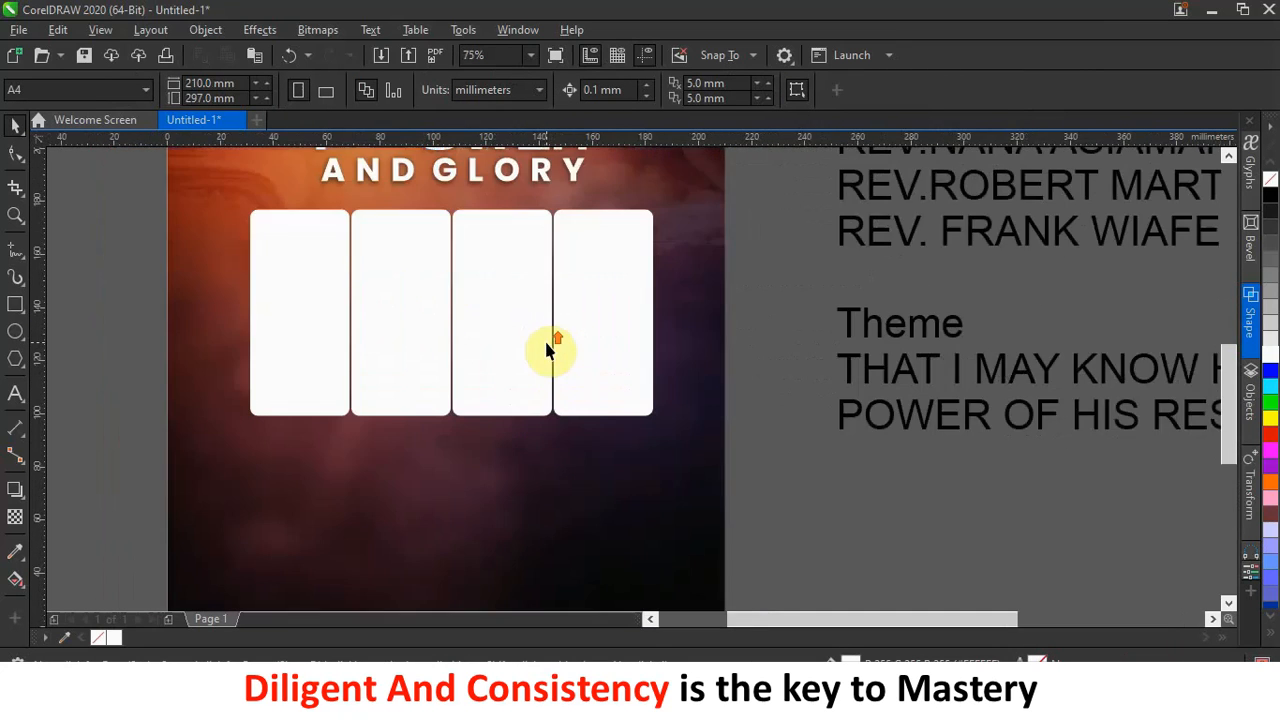
Delete the second, third and fourth panels, leaving only the first.
left_click(593, 318)
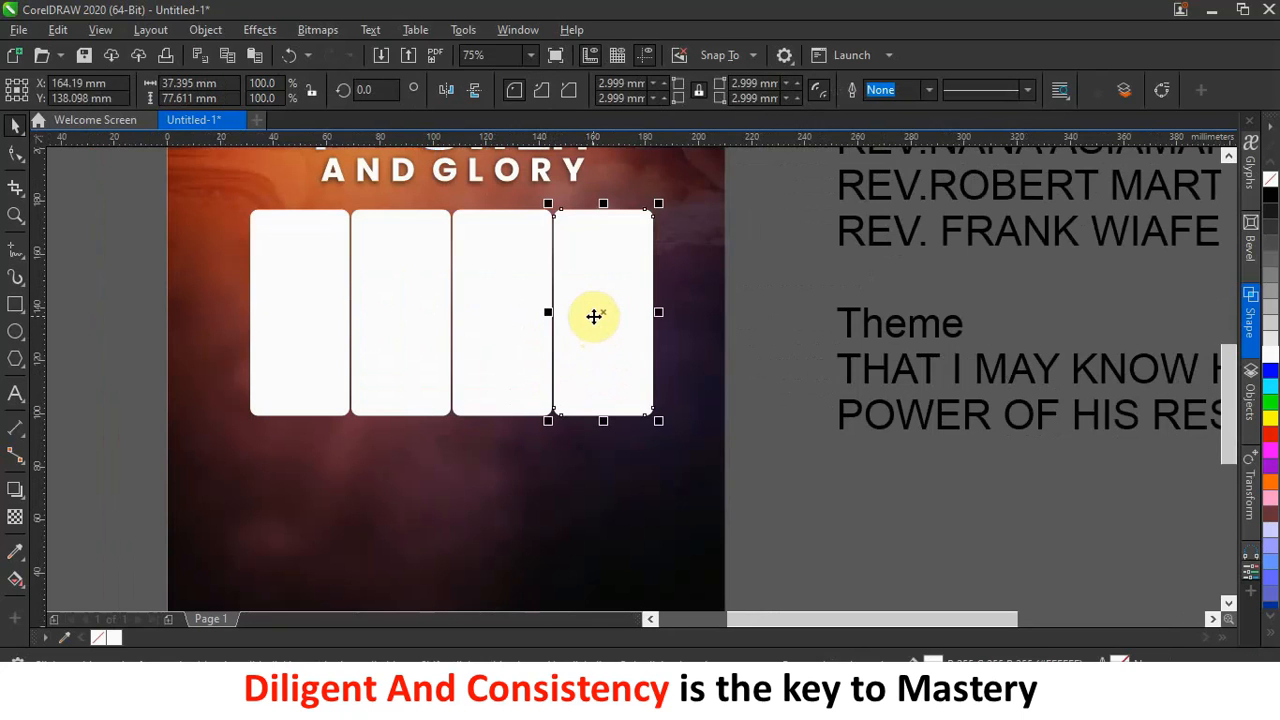
key("Delete")
left_click(420, 306)
key("Delete")
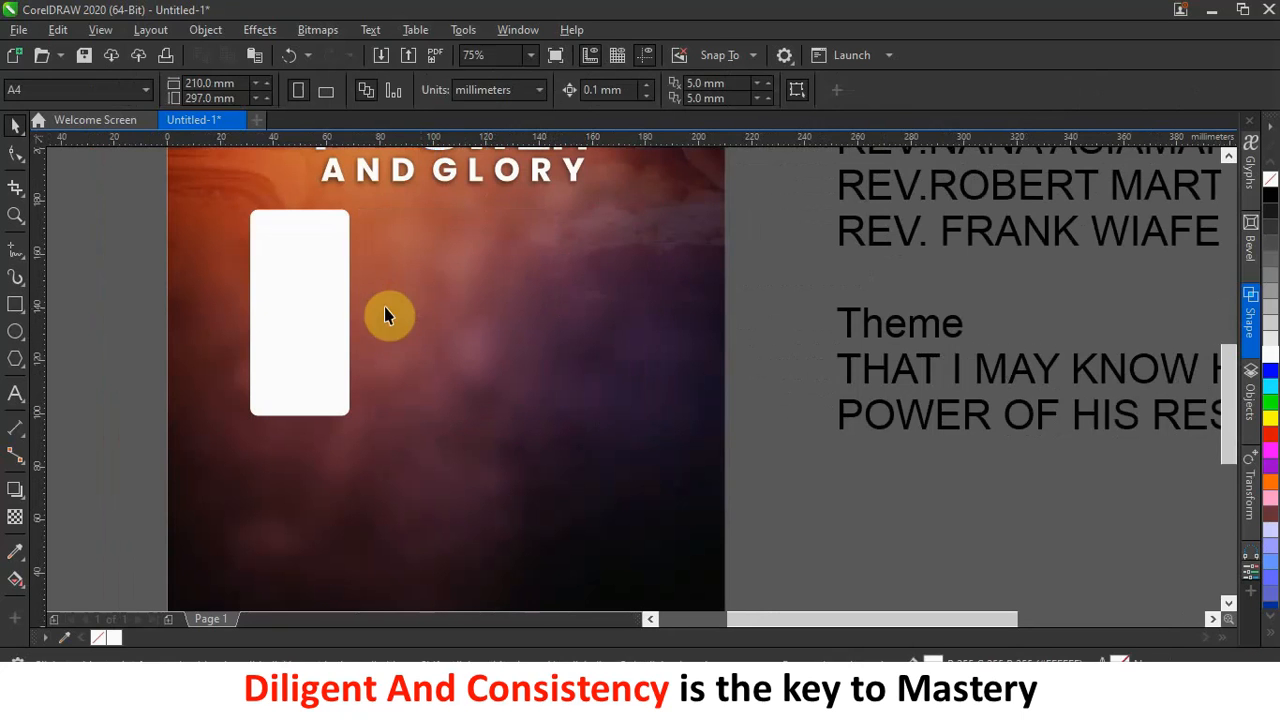
Widen the remaining panel to about 41.804 mm.
left_click(320, 322)
left_click_drag(357, 311, 372, 312)
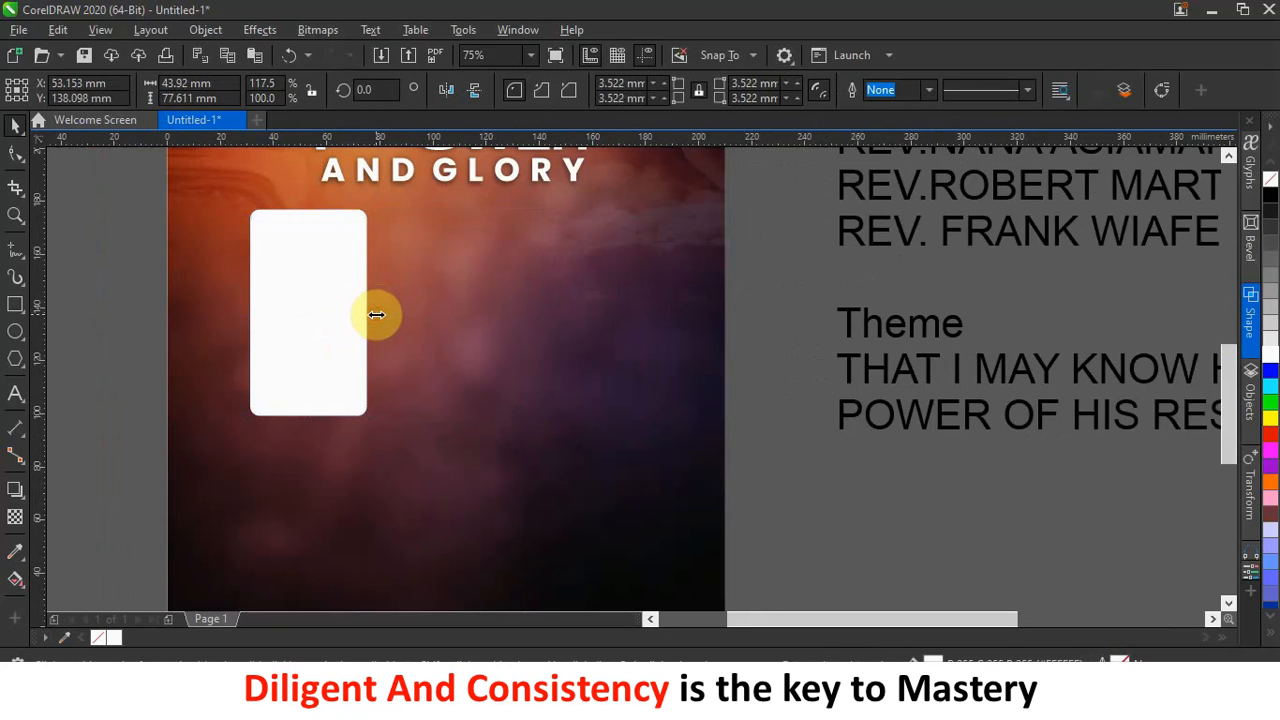
left_click_drag(370, 317, 362, 326)
left_click(327, 328)
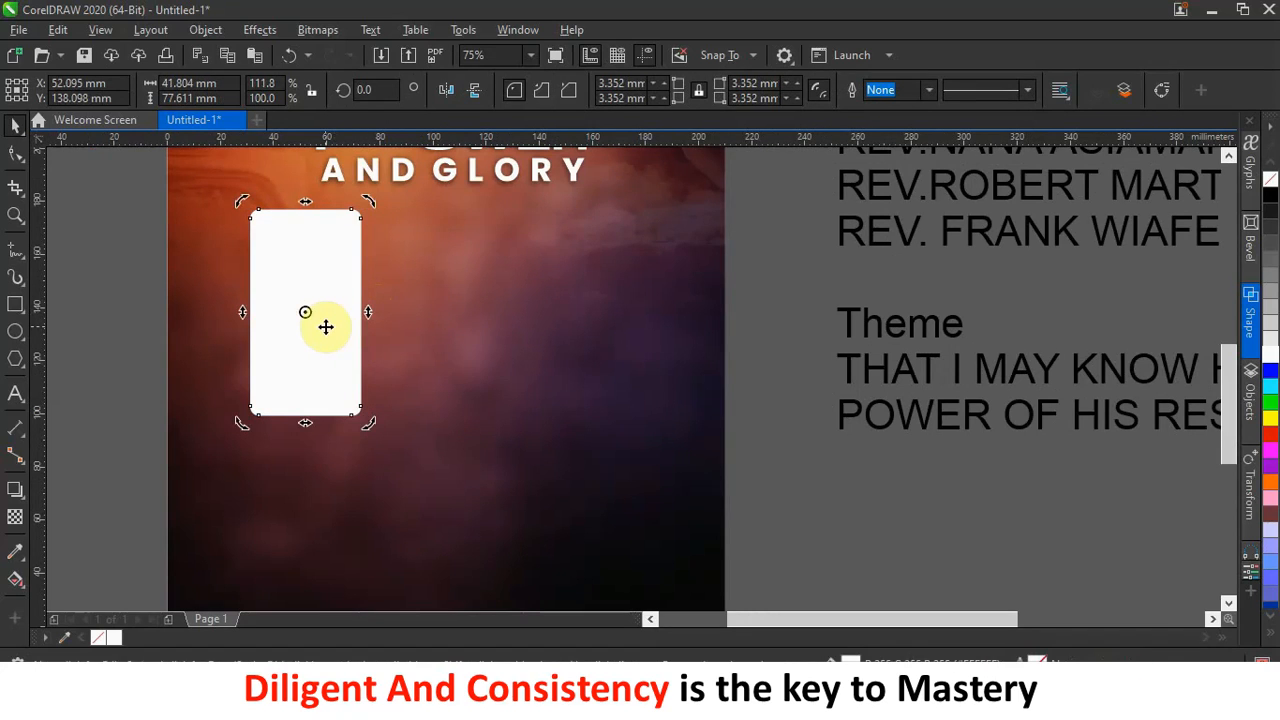
left_click(325, 333)
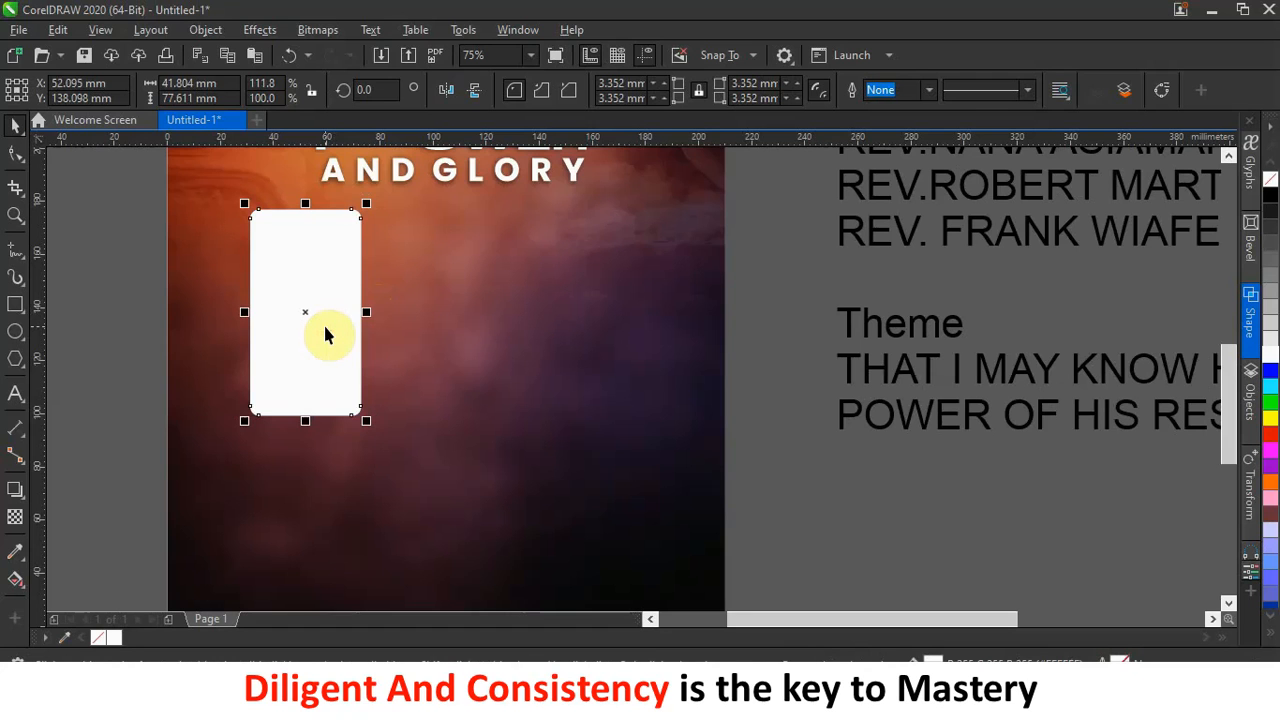
Copy the widened panel to the right and repeat to make four panels.
left_click_drag(325, 333, 441, 328)
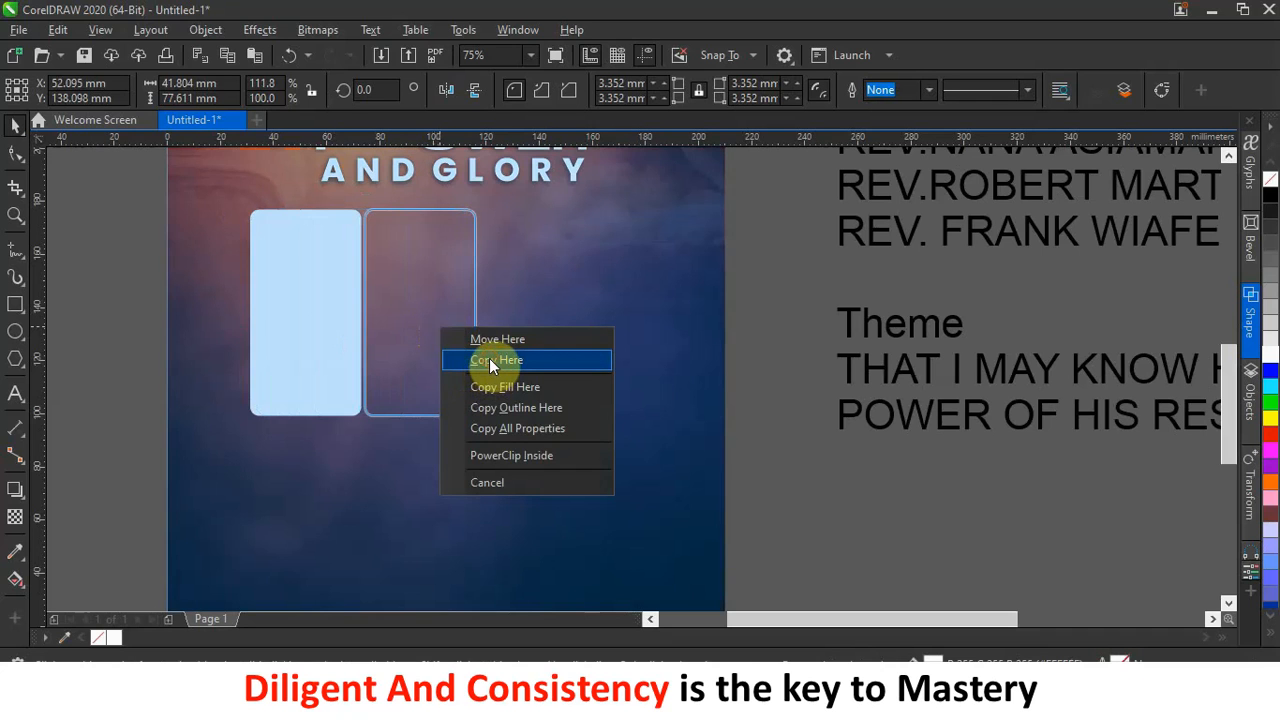
left_click(490, 362)
key("ctrl+r")
key("ctrl+r")
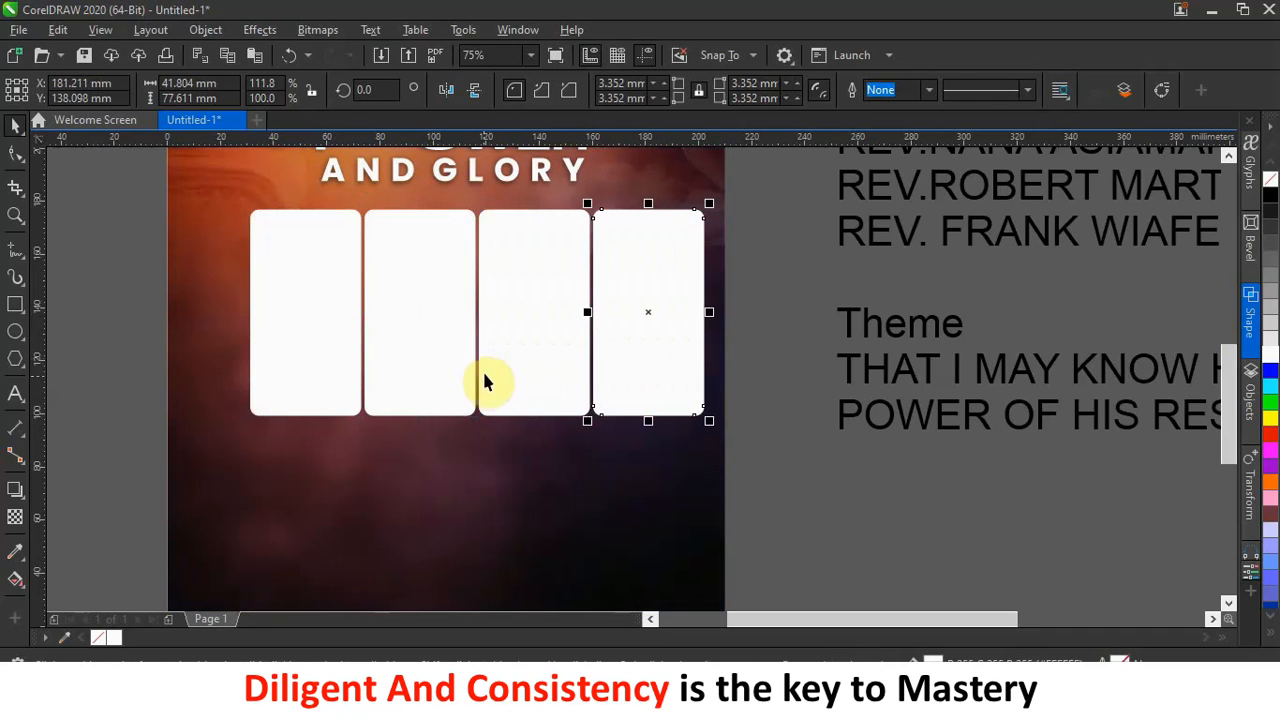
Scale the row of four panels down to about 160 × 72.7 mm beneath AND GLORY.
left_click_drag(773, 183, 165, 465)
left_click_drag(503, 342, 508, 343)
left_click_drag(690, 203, 680, 216)
left_click_drag(583, 271, 594, 266)
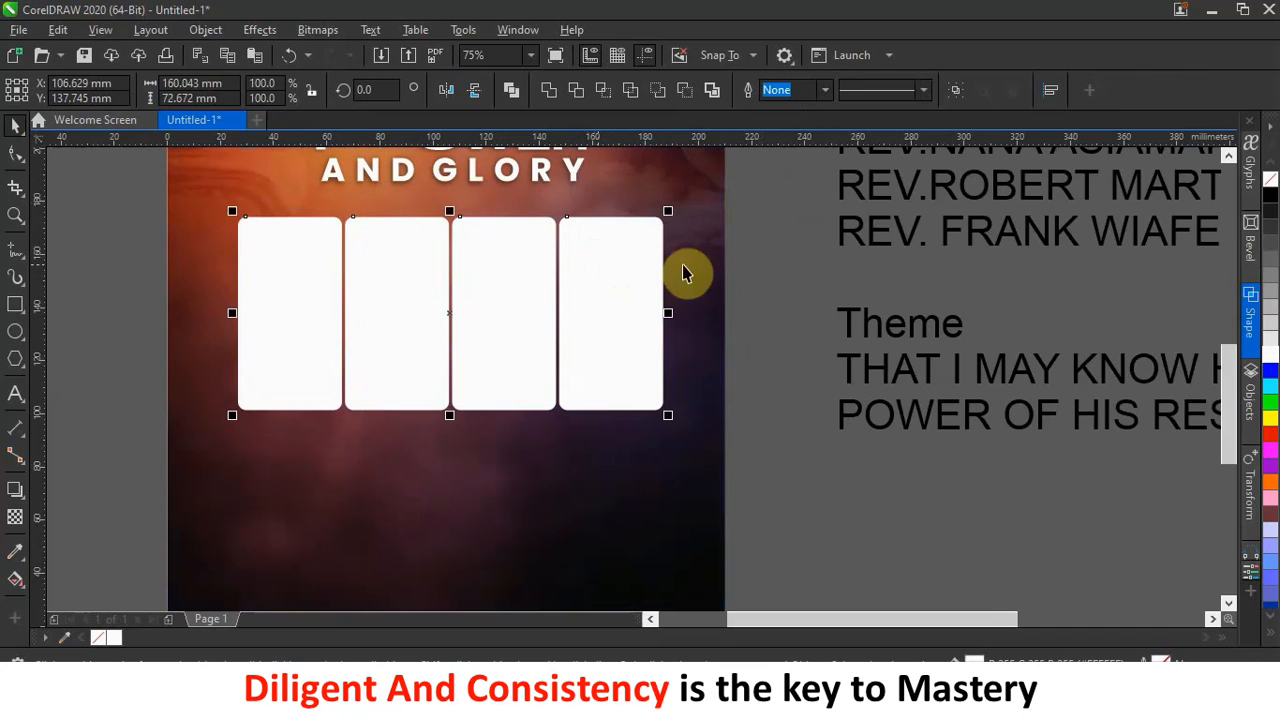
left_click(760, 270)
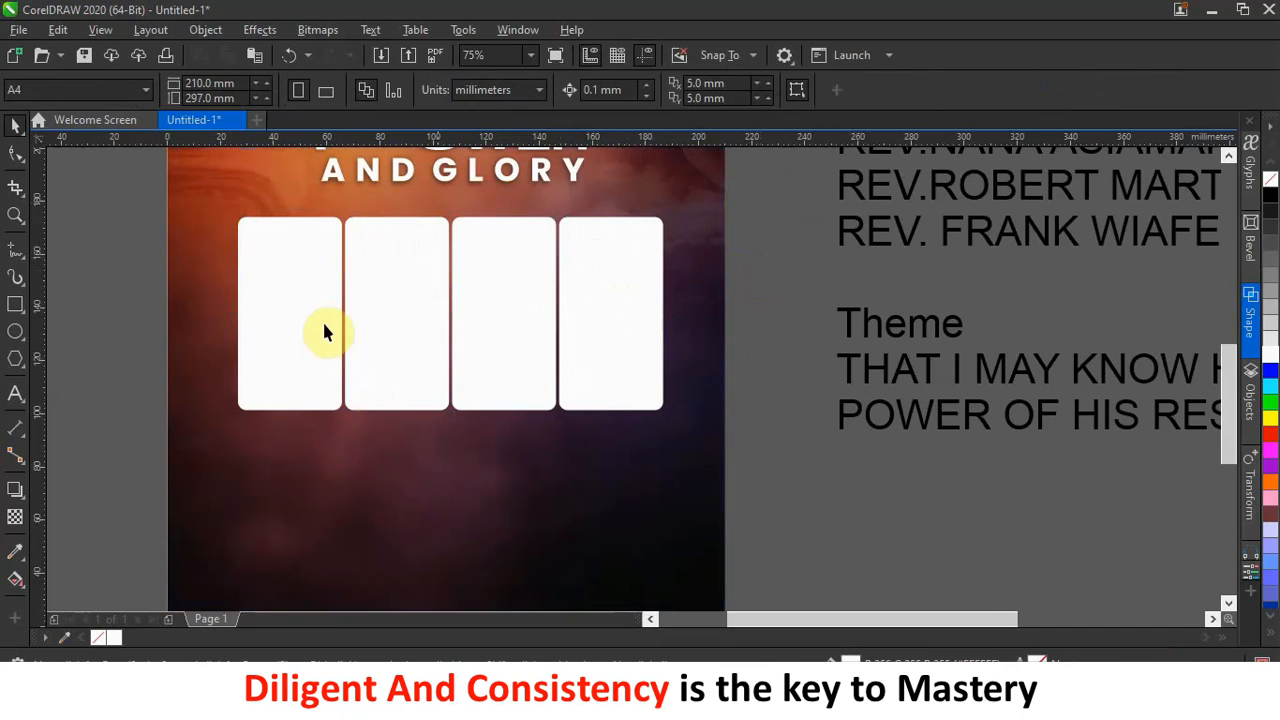
Select the first panel, briefly check the Color docker, then show the Window > Dockers list.
left_click(303, 301)
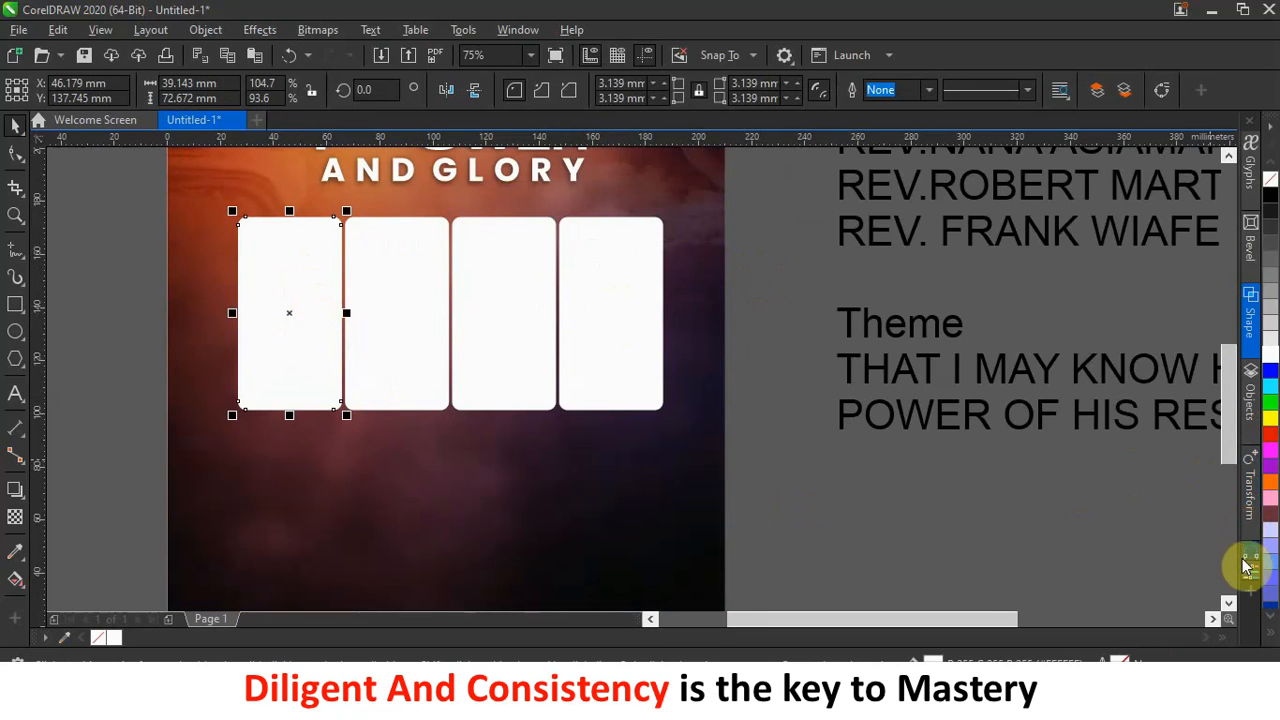
left_click(1254, 580)
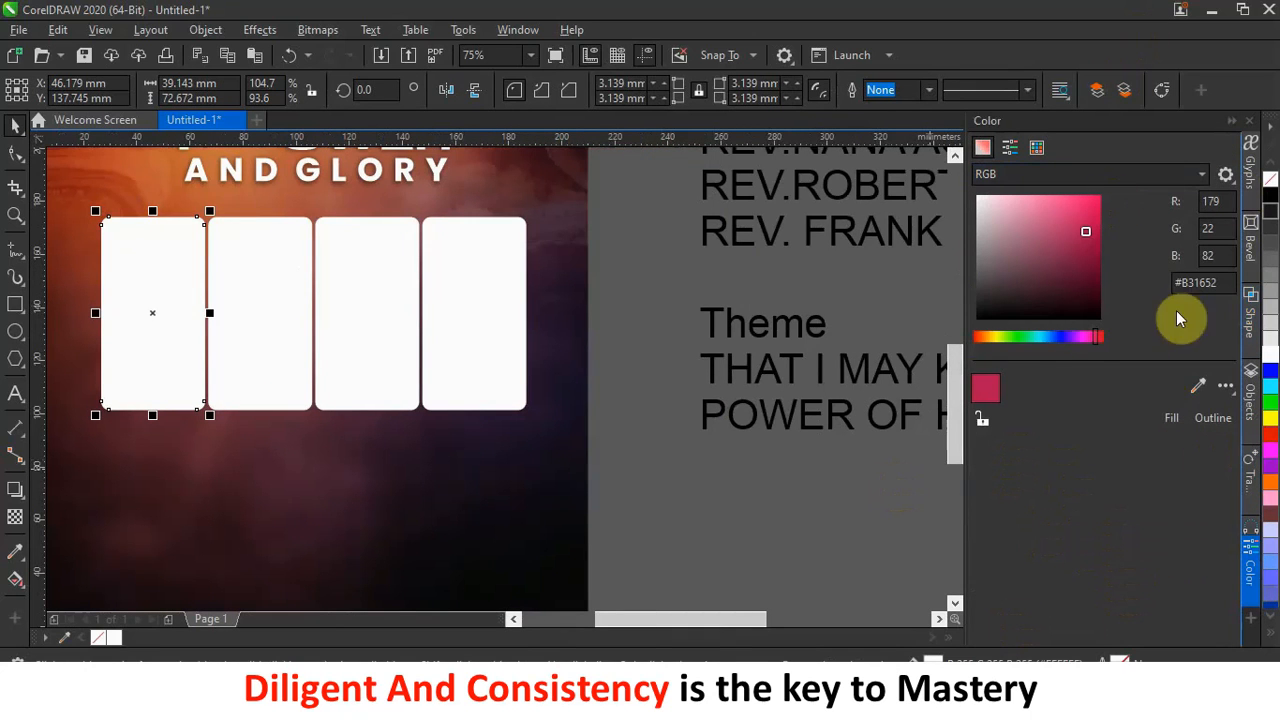
left_click(1248, 120)
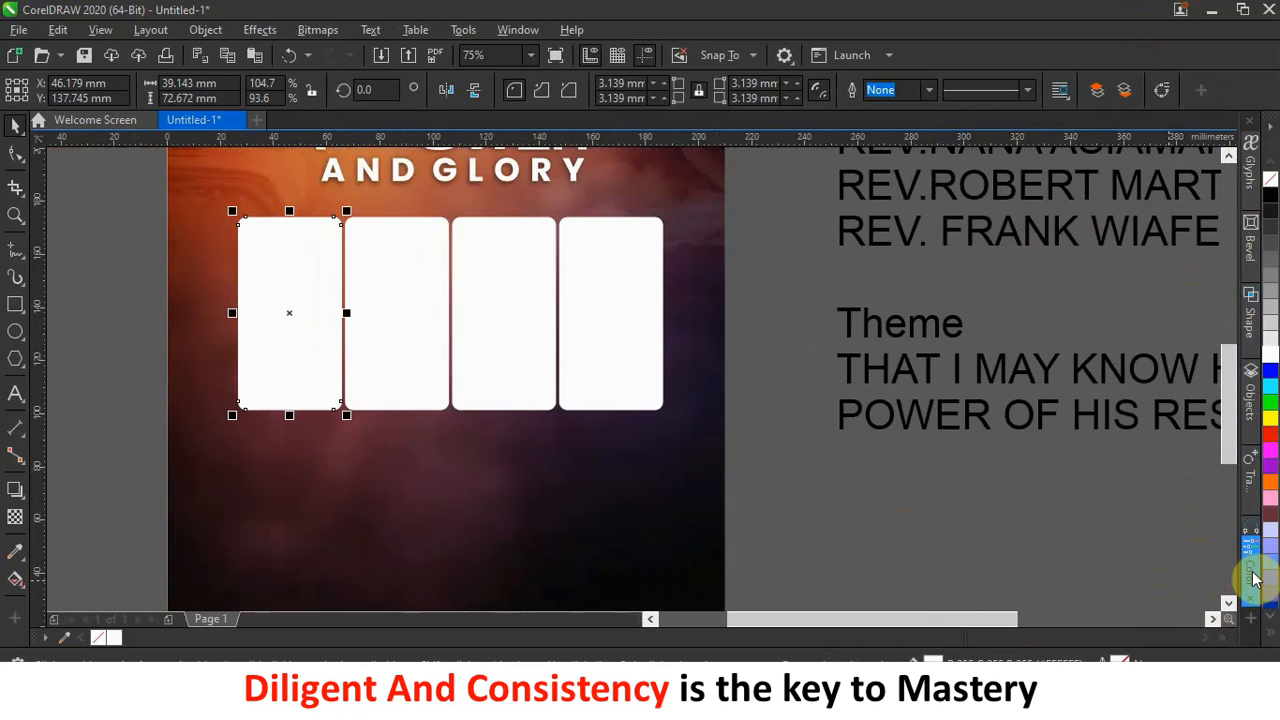
left_click(508, 31)
mouse_move(545, 287)
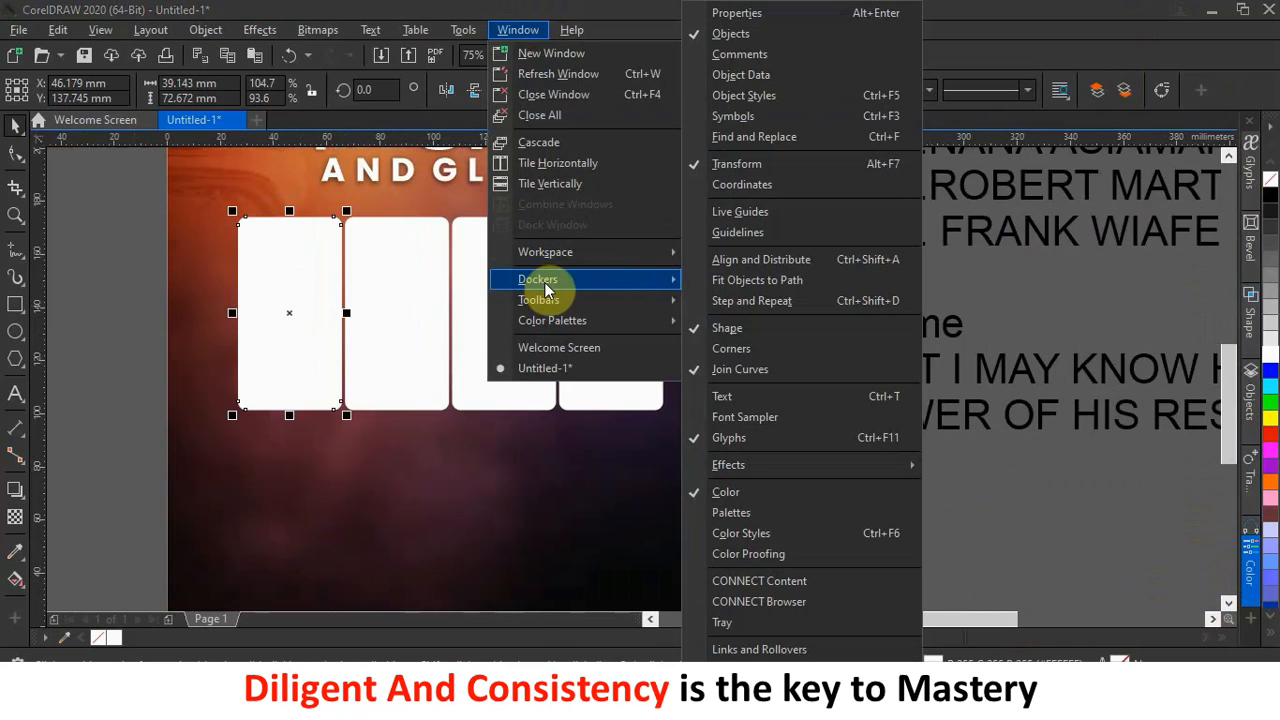
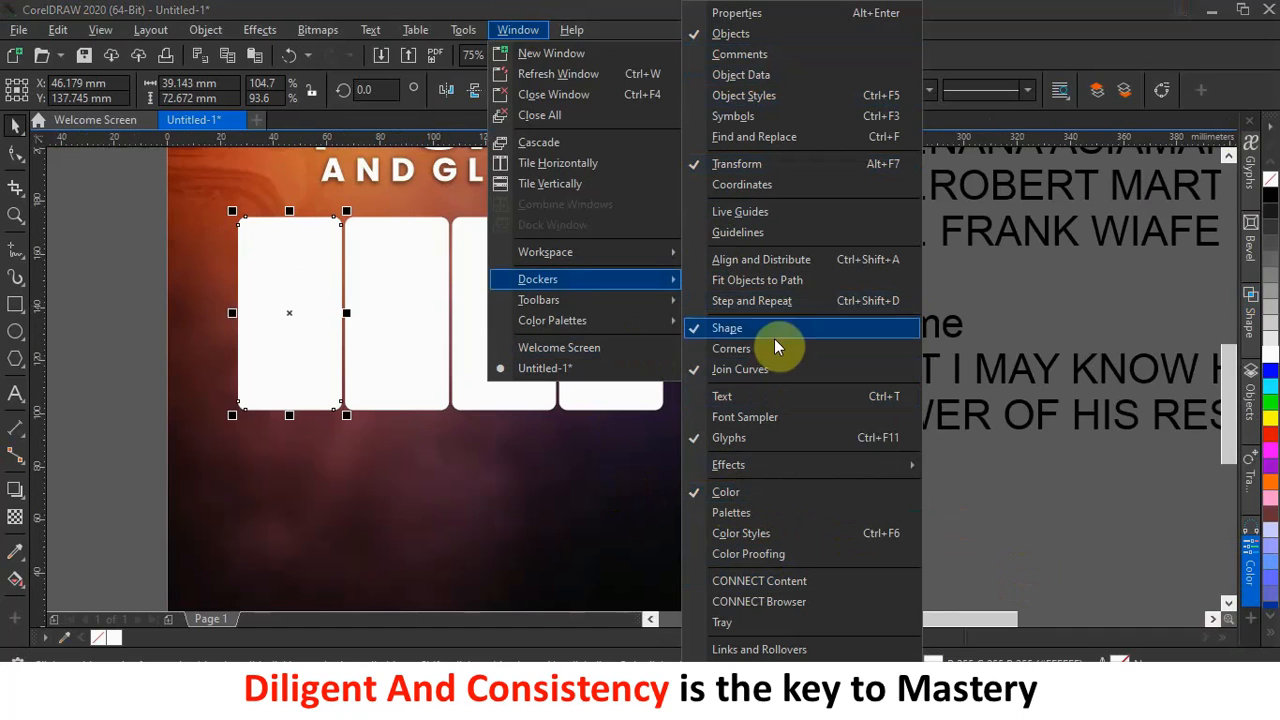
Mix an orange (#FFAE00) in the Color docker and fill the first panel with it.
left_click(1250, 578)
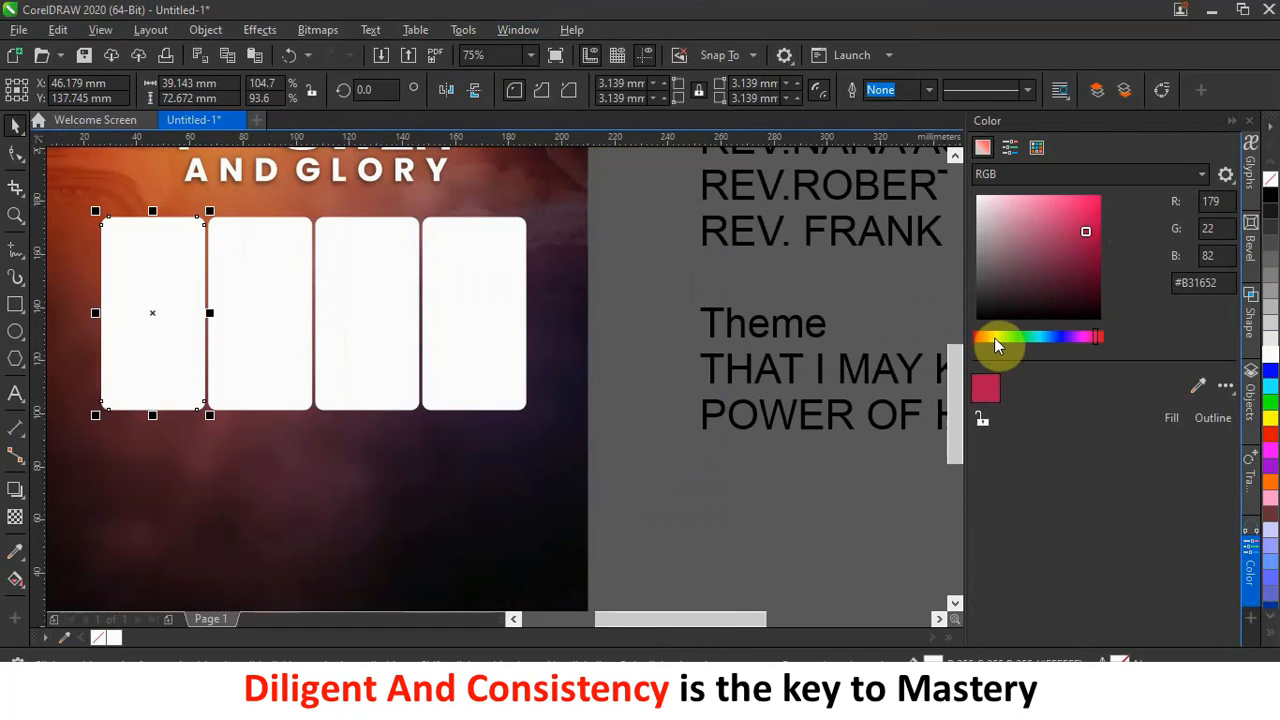
left_click(992, 338)
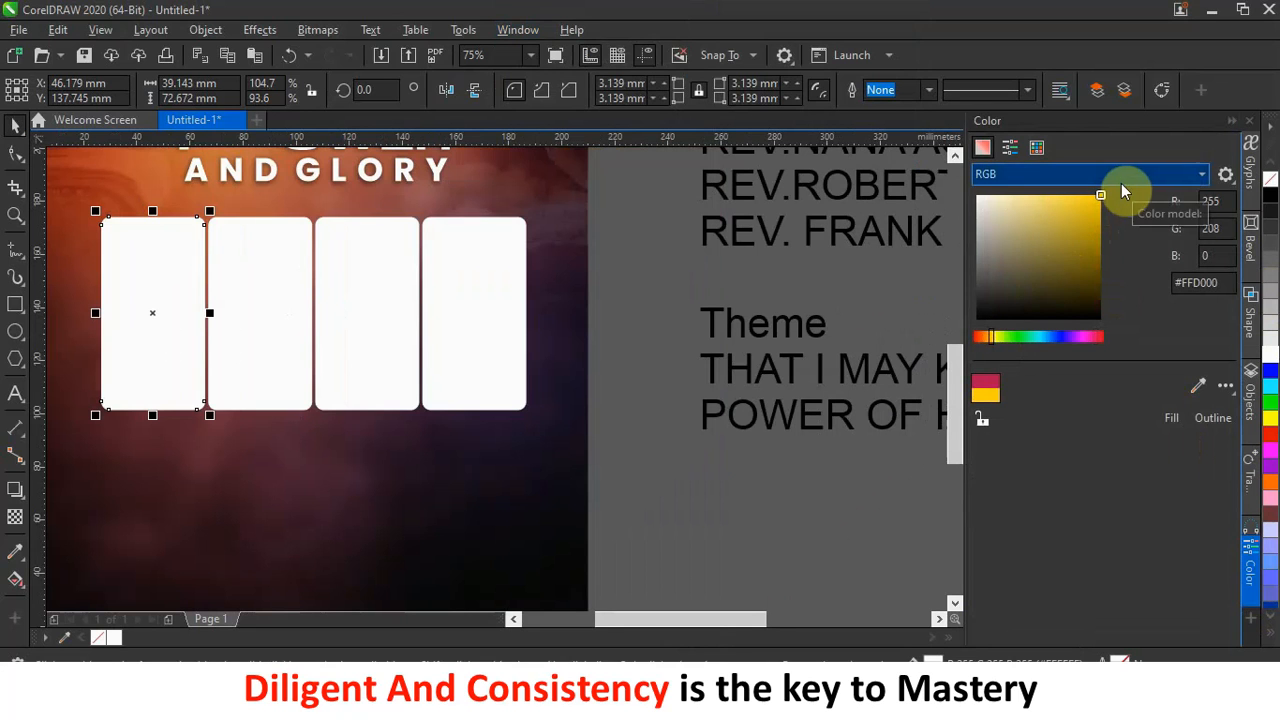
left_click(1178, 415)
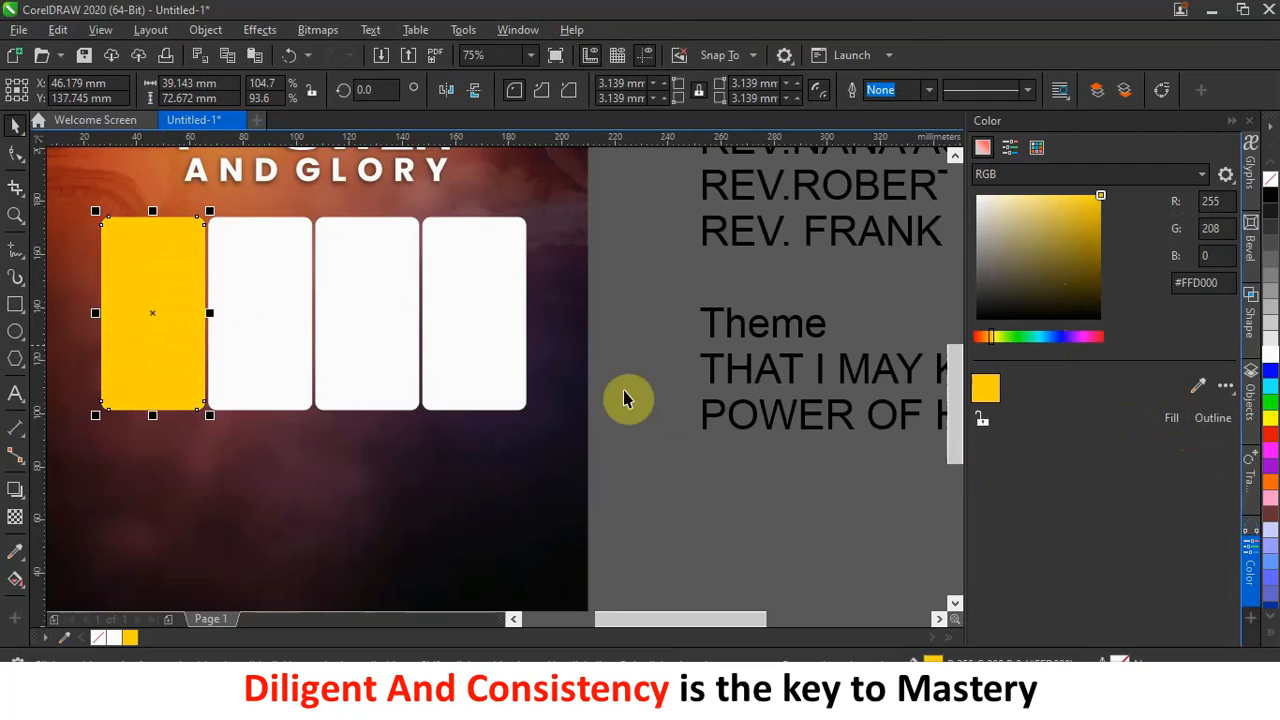
left_click(989, 341)
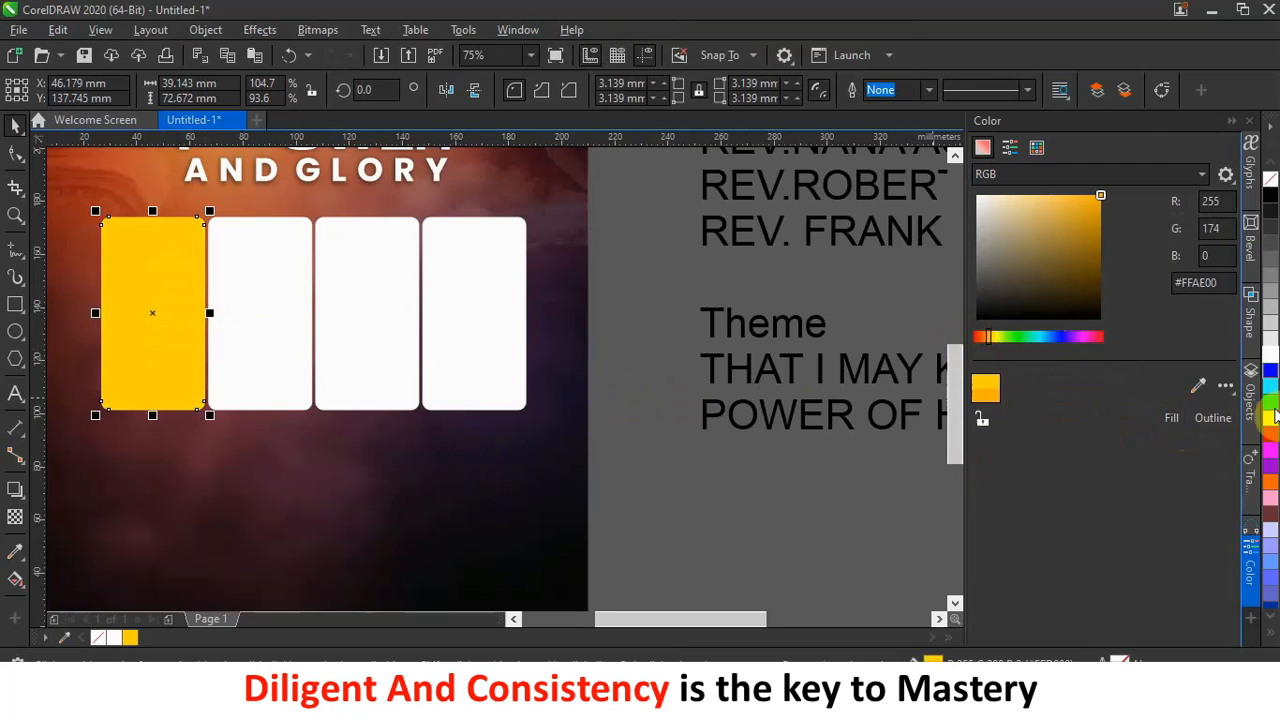
left_click(1172, 421)
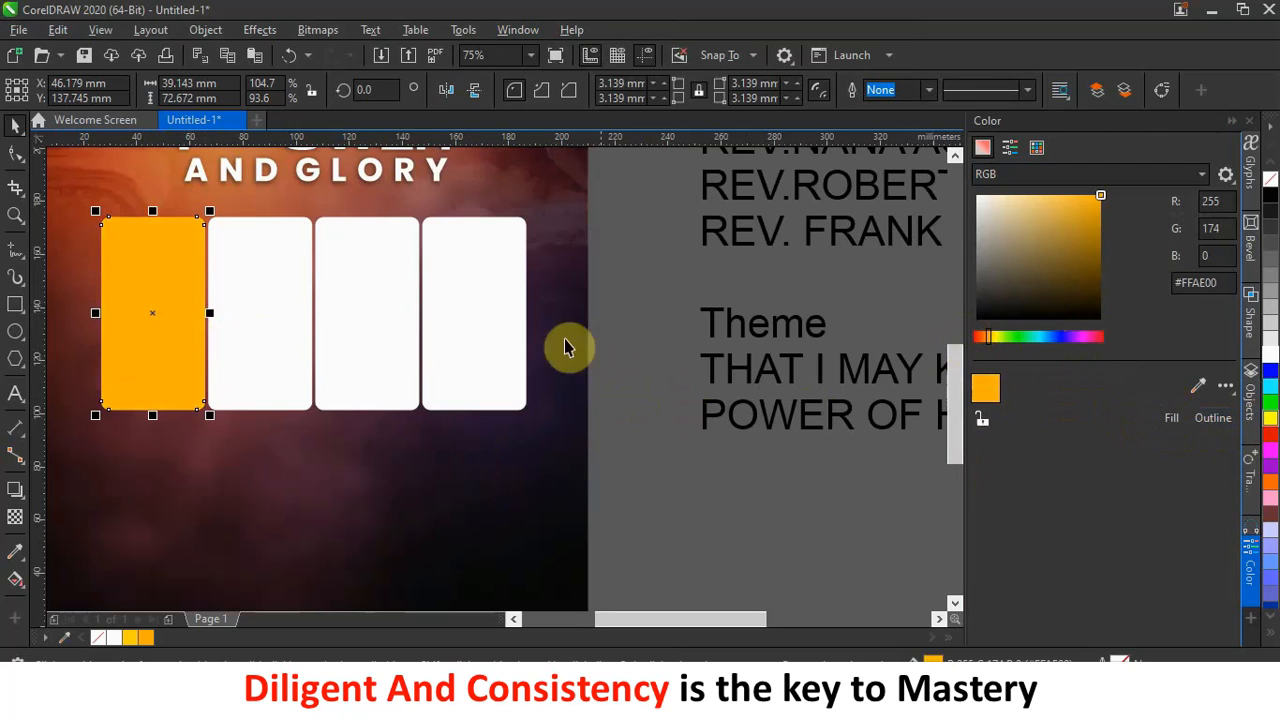
Fill the third panel with crimson #91063B.
left_click(264, 318)
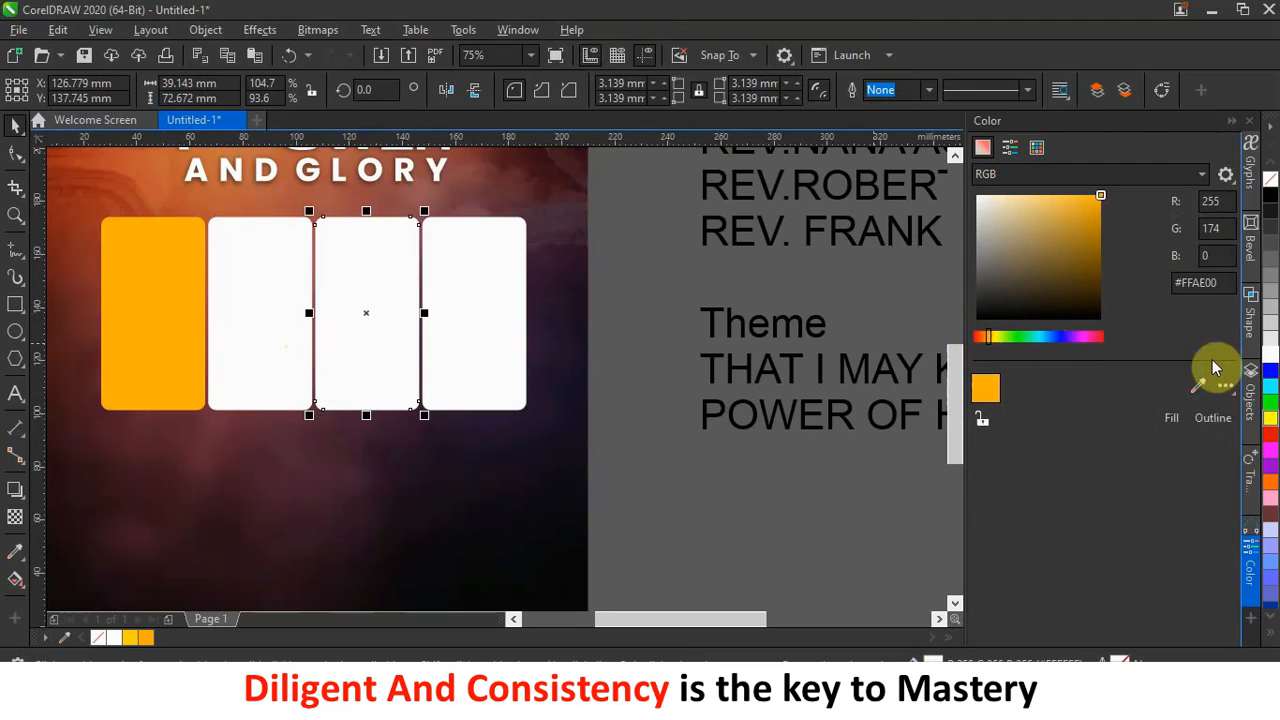
left_click(1095, 337)
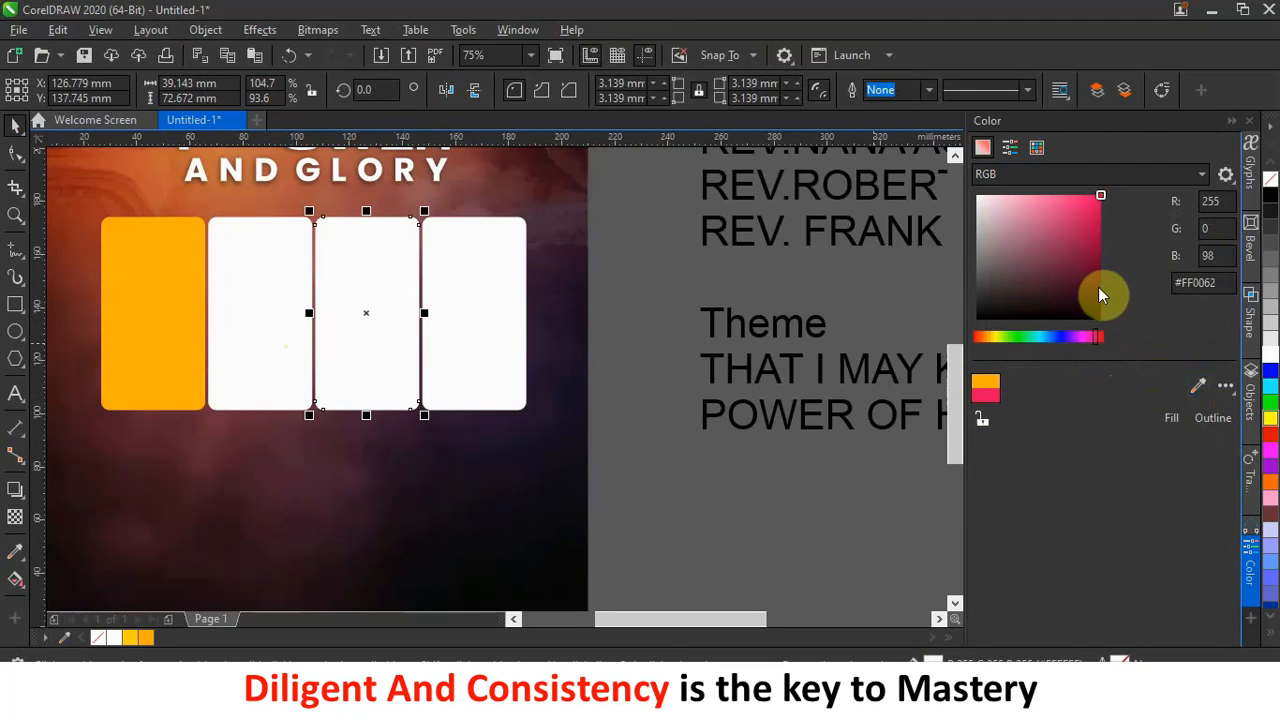
left_click(1096, 247)
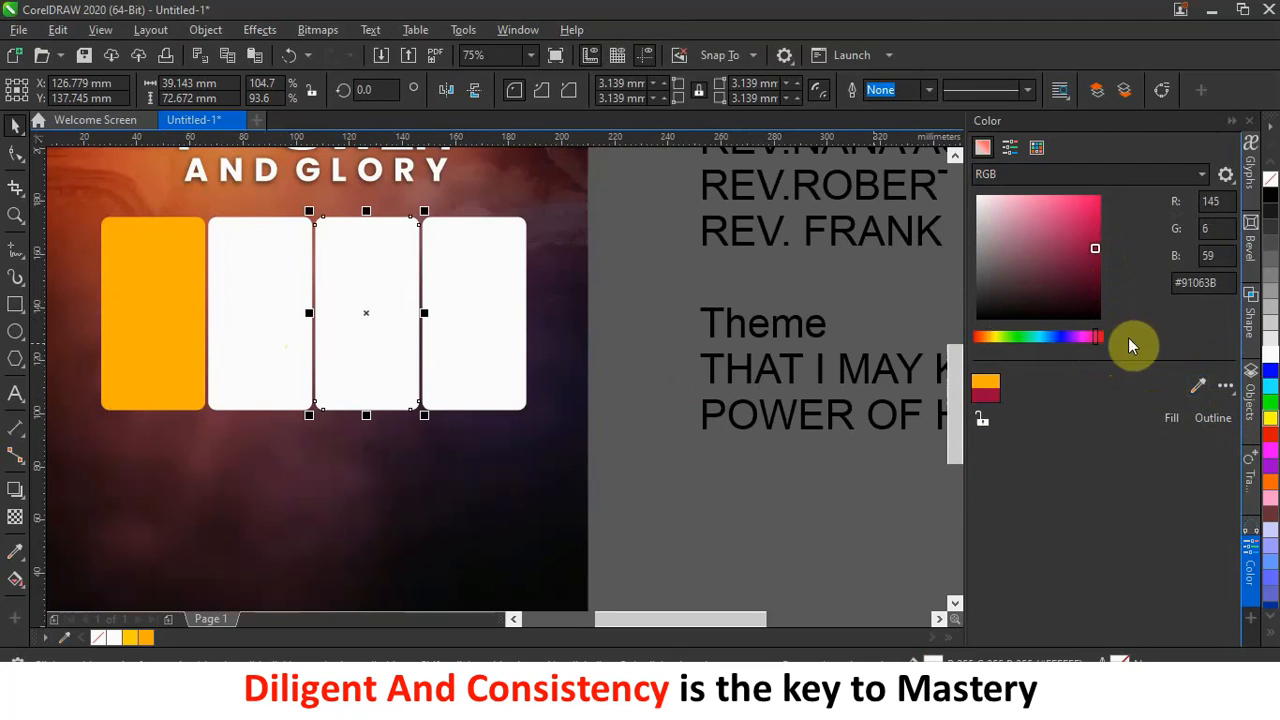
left_click(1173, 418)
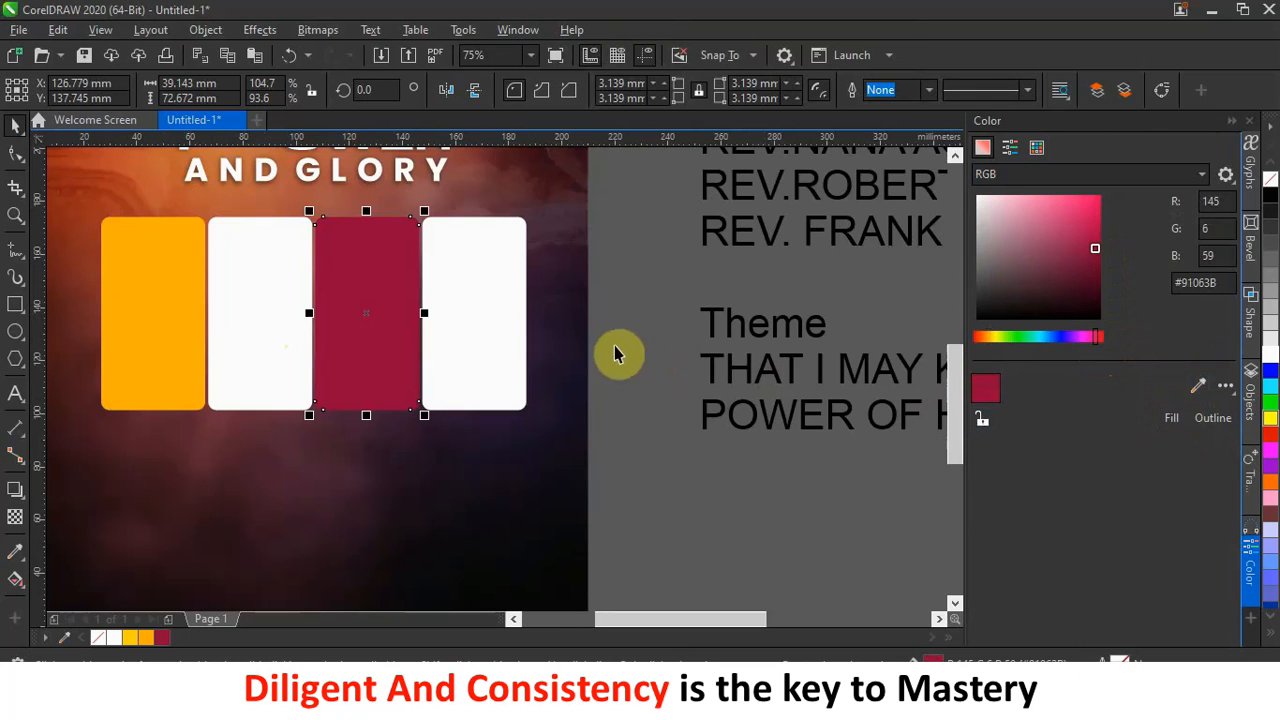
Fill the fourth panel with bright teal #0BAAB5, then deselect and close the Color docker.
left_click(467, 326)
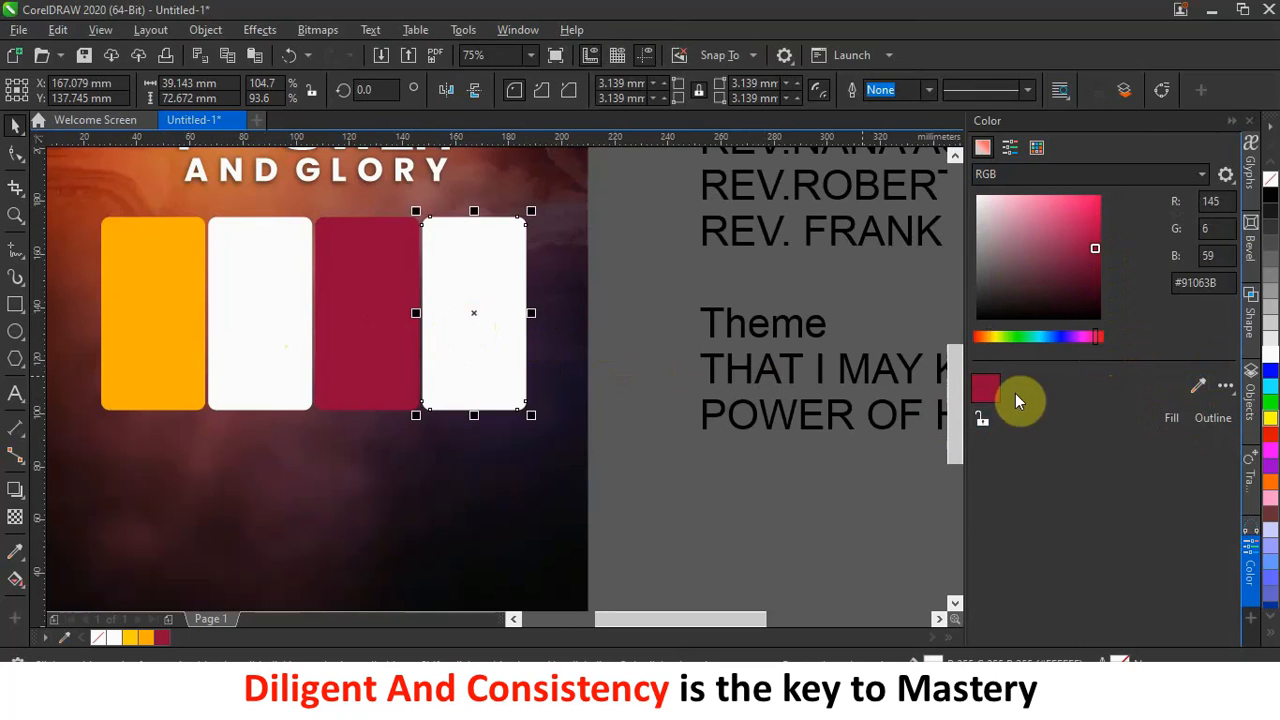
left_click(1040, 338)
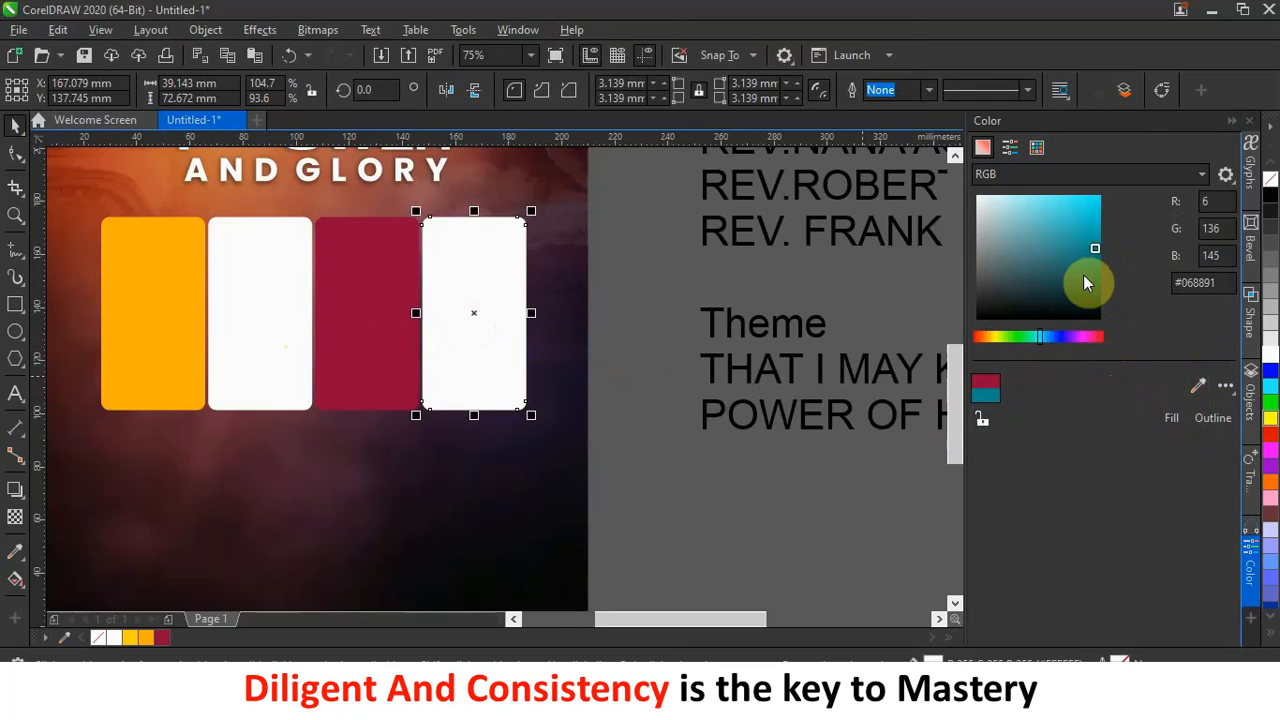
left_click(1173, 418)
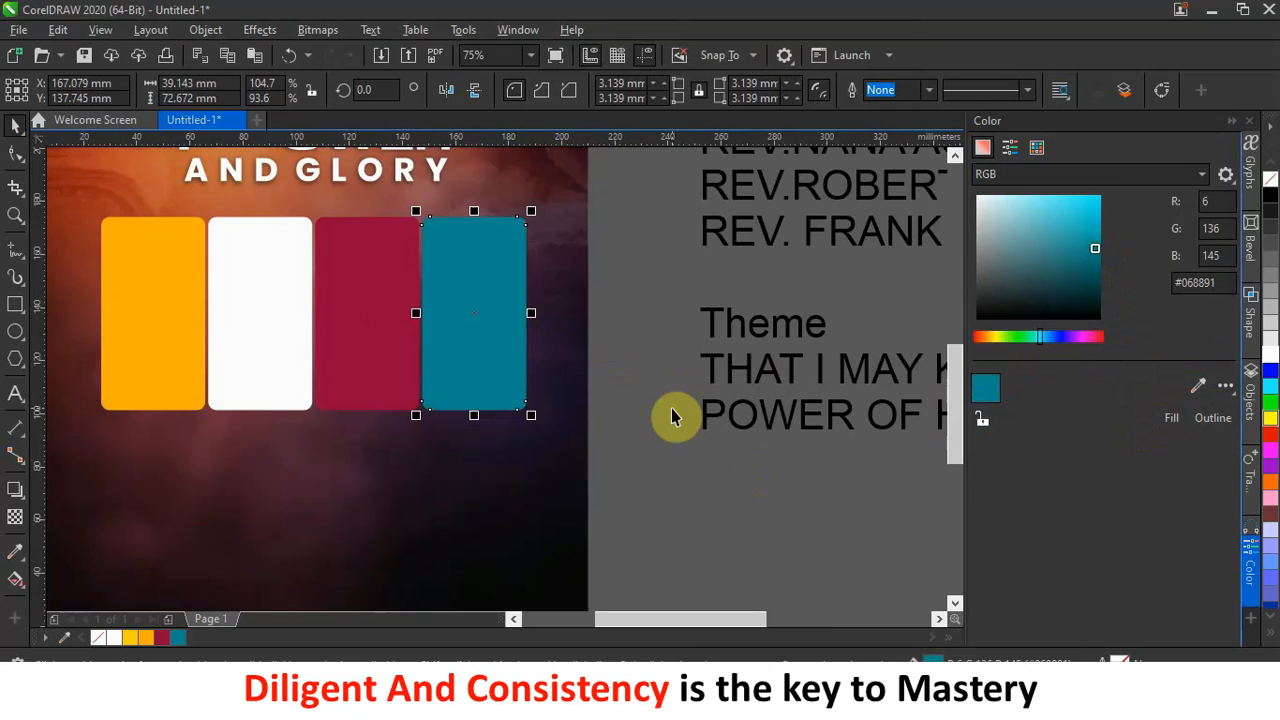
scroll(671, 417, "down", 2)
left_click(1093, 231)
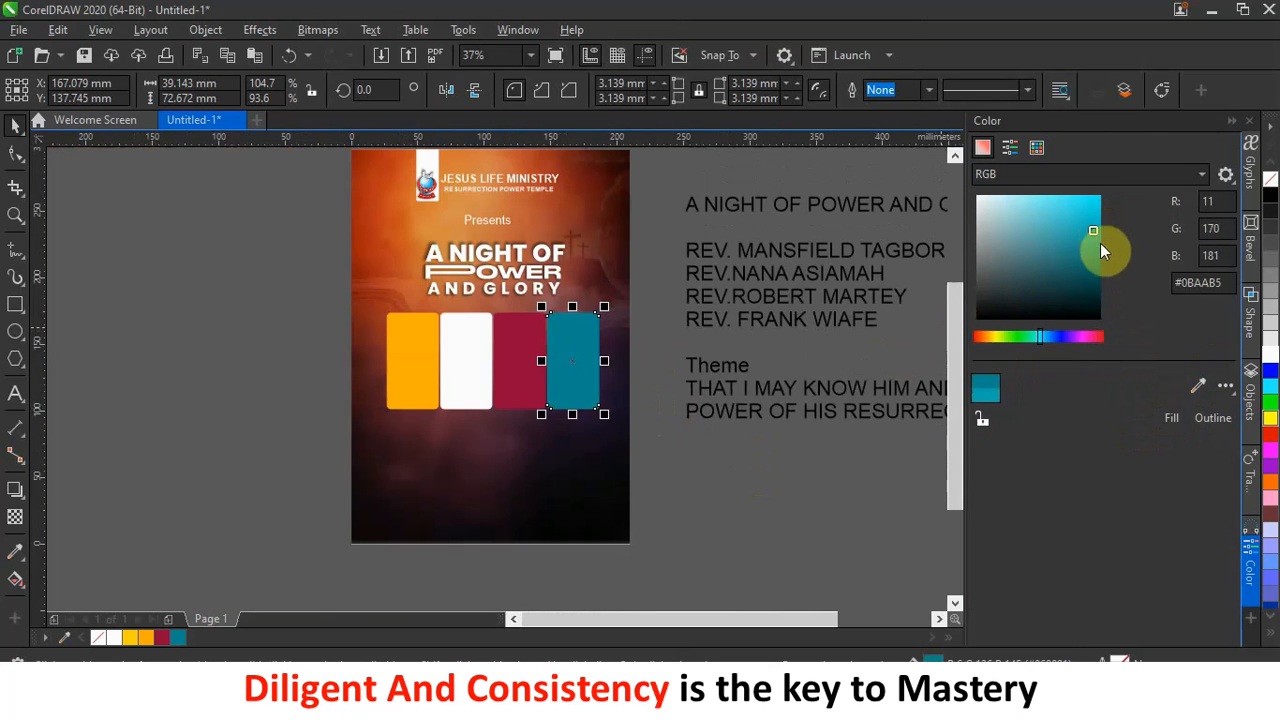
left_click(1177, 416)
left_click(285, 414)
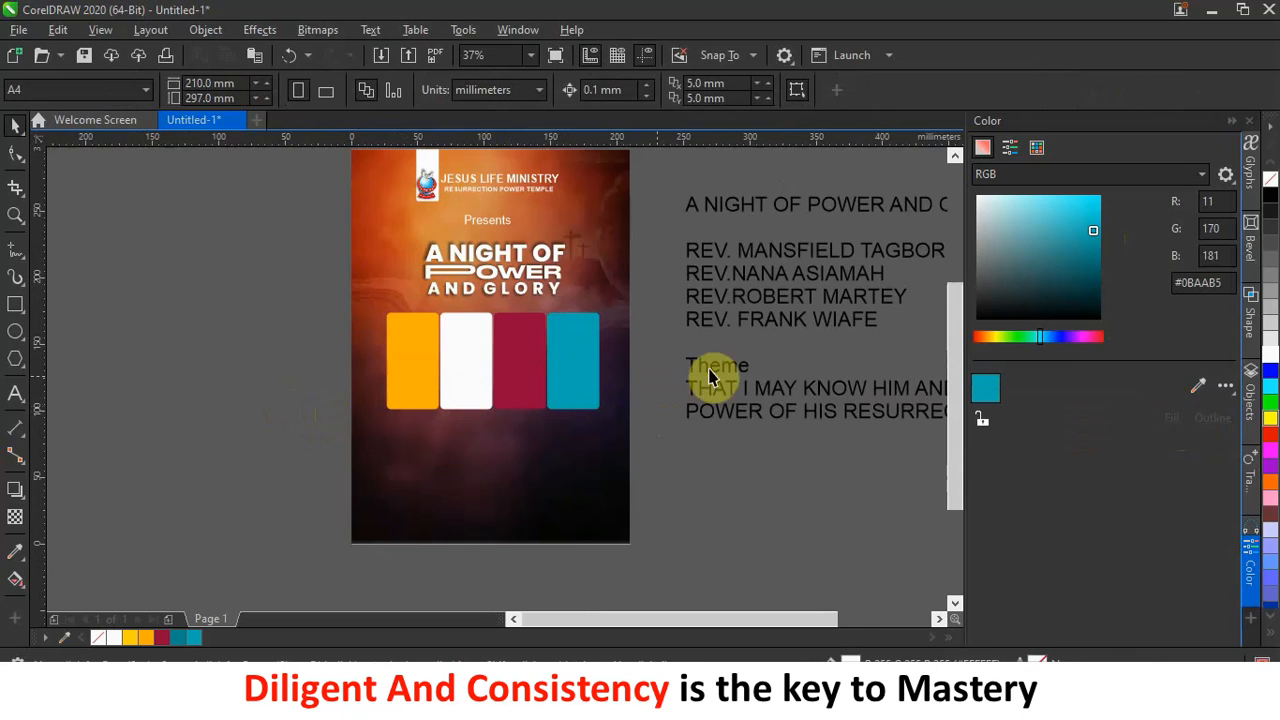
left_click(1227, 119)
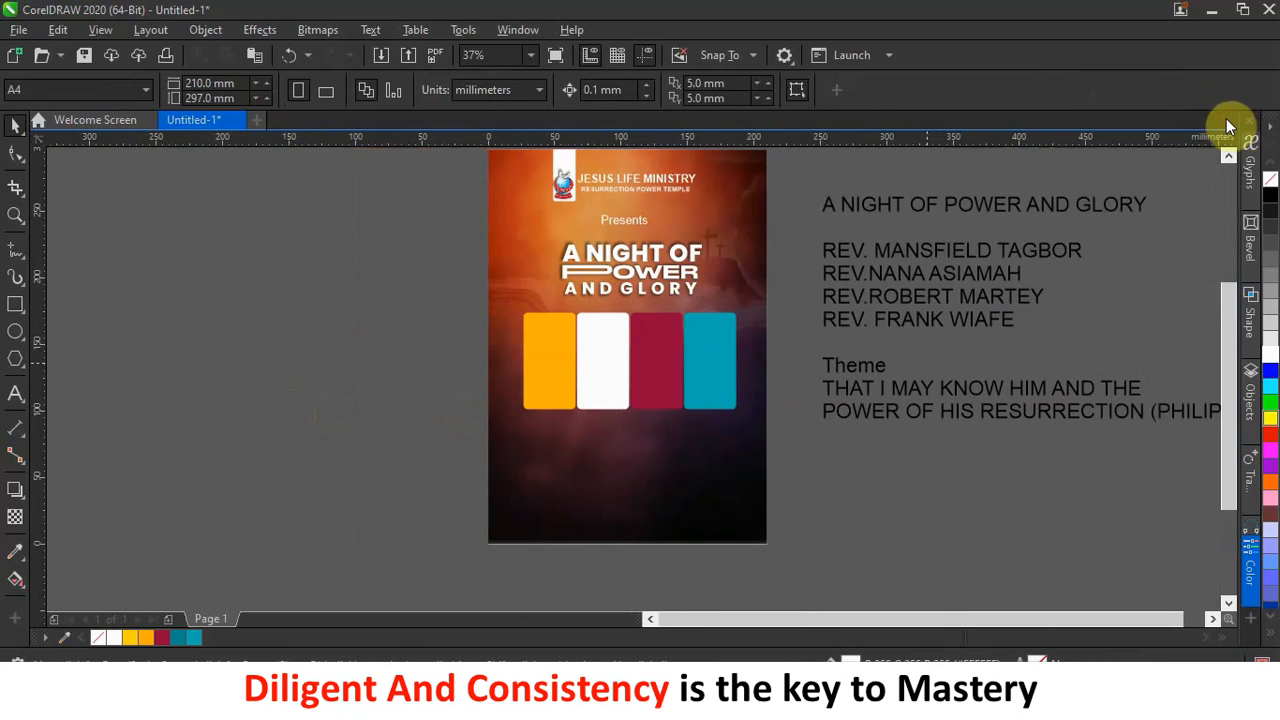
scroll(748, 401, "up", 2)
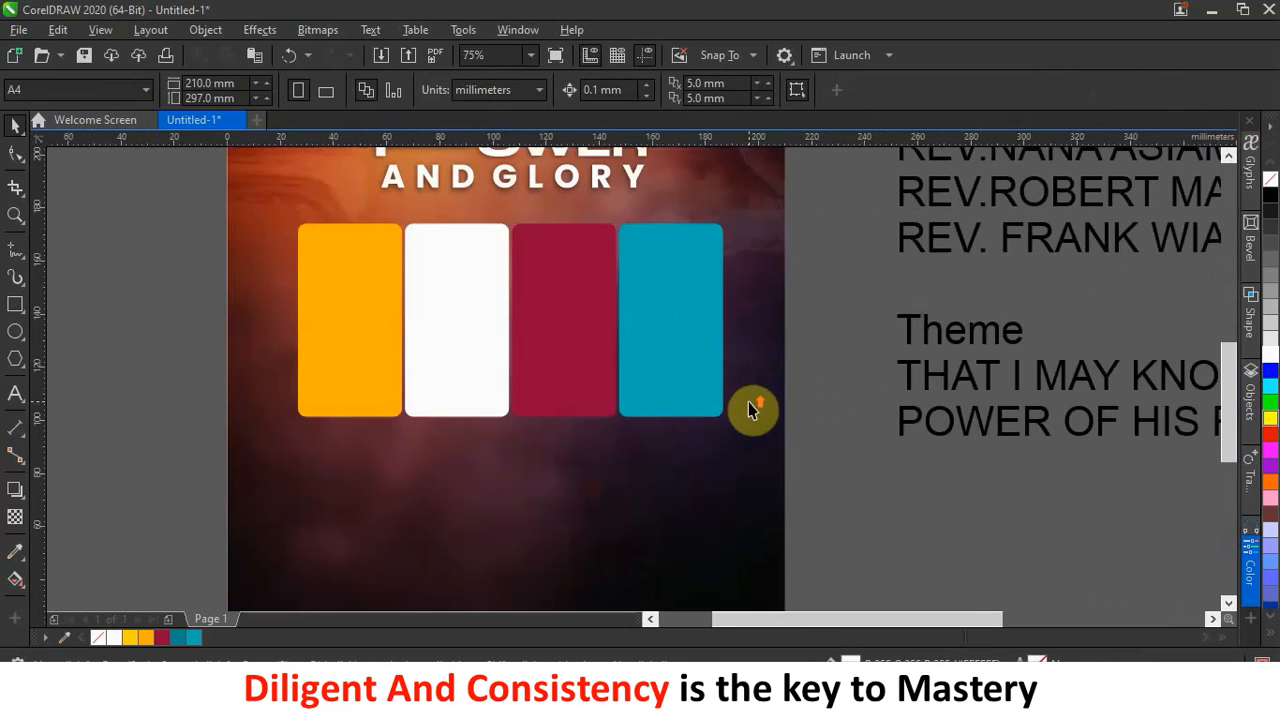
Select the four minister photo files, including Untitled-1, and drag them onto the CorelDRAW canvas.
left_click(664, 622)
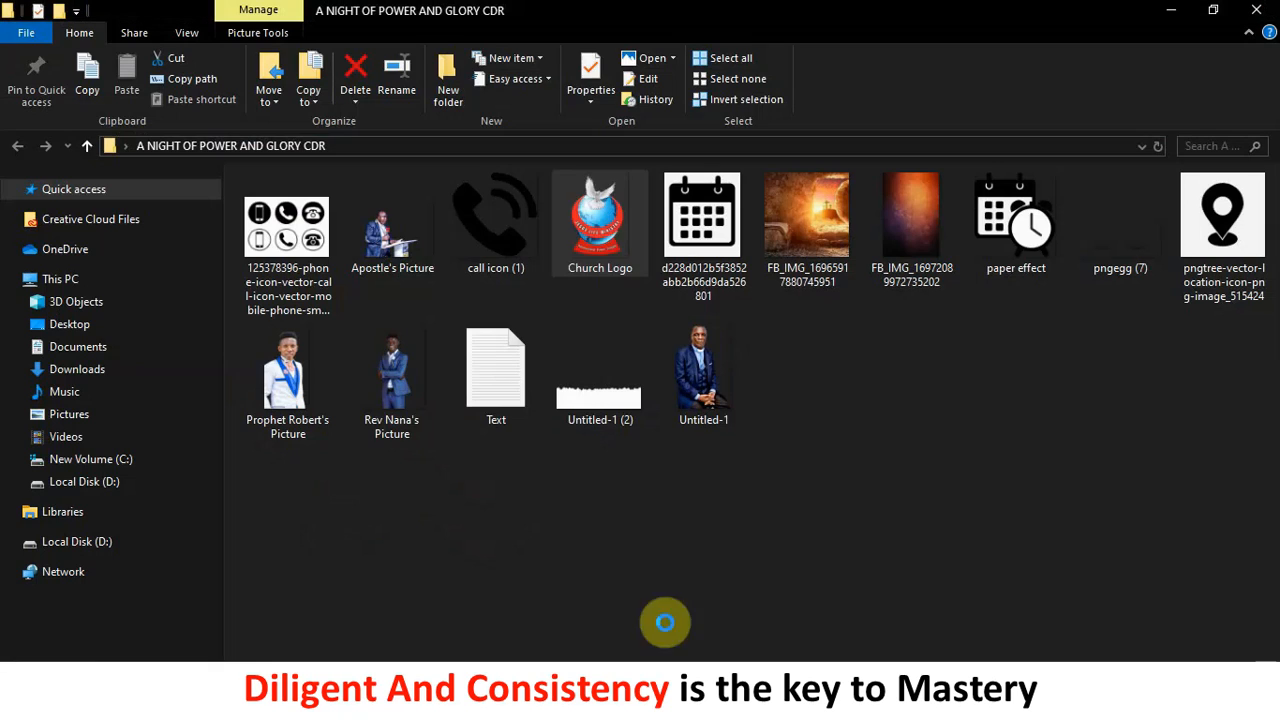
left_click(853, 425)
left_click(395, 255)
left_click(391, 357, "ctrl")
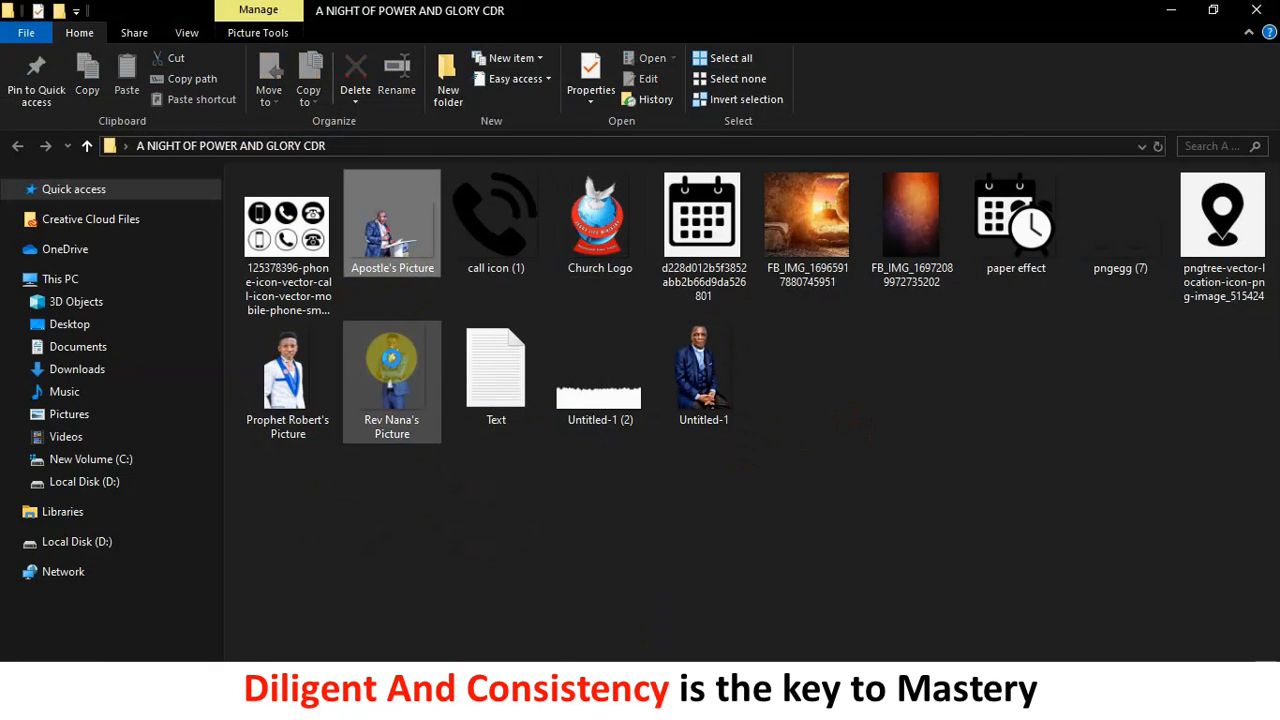
left_click(267, 383, "ctrl")
left_click(704, 378, "ctrl")
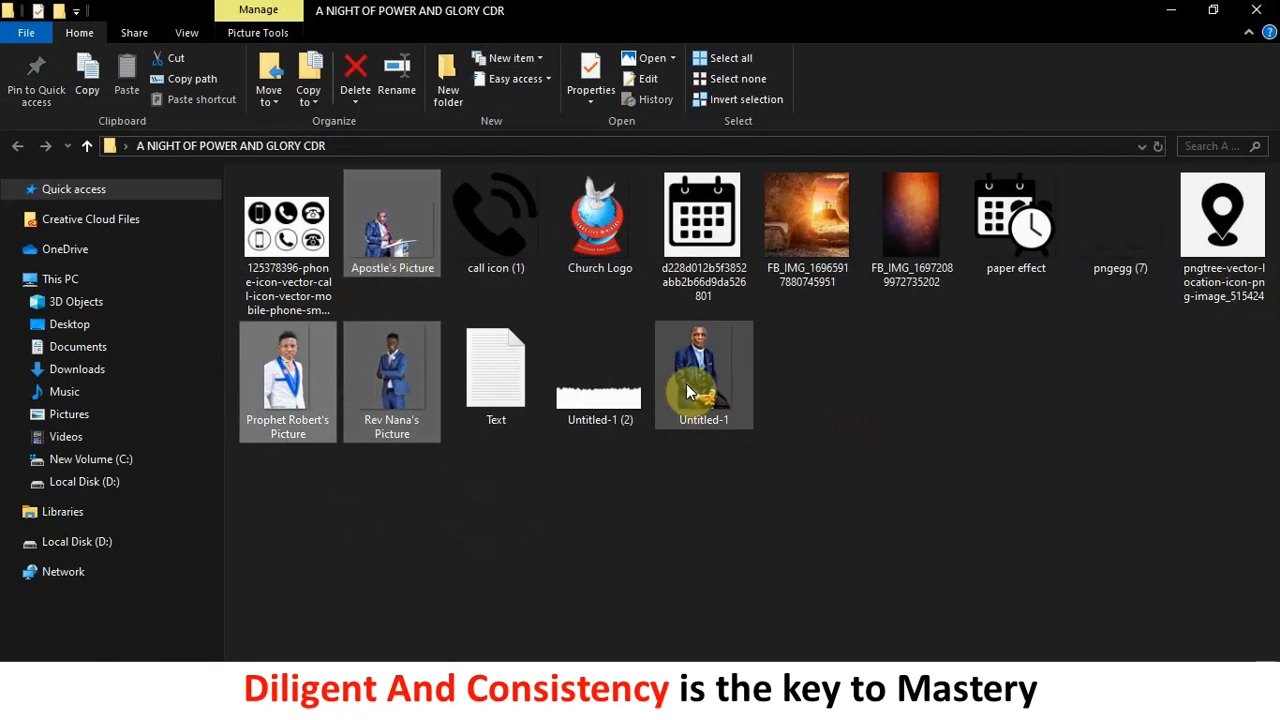
left_click_drag(704, 378, 125, 455)
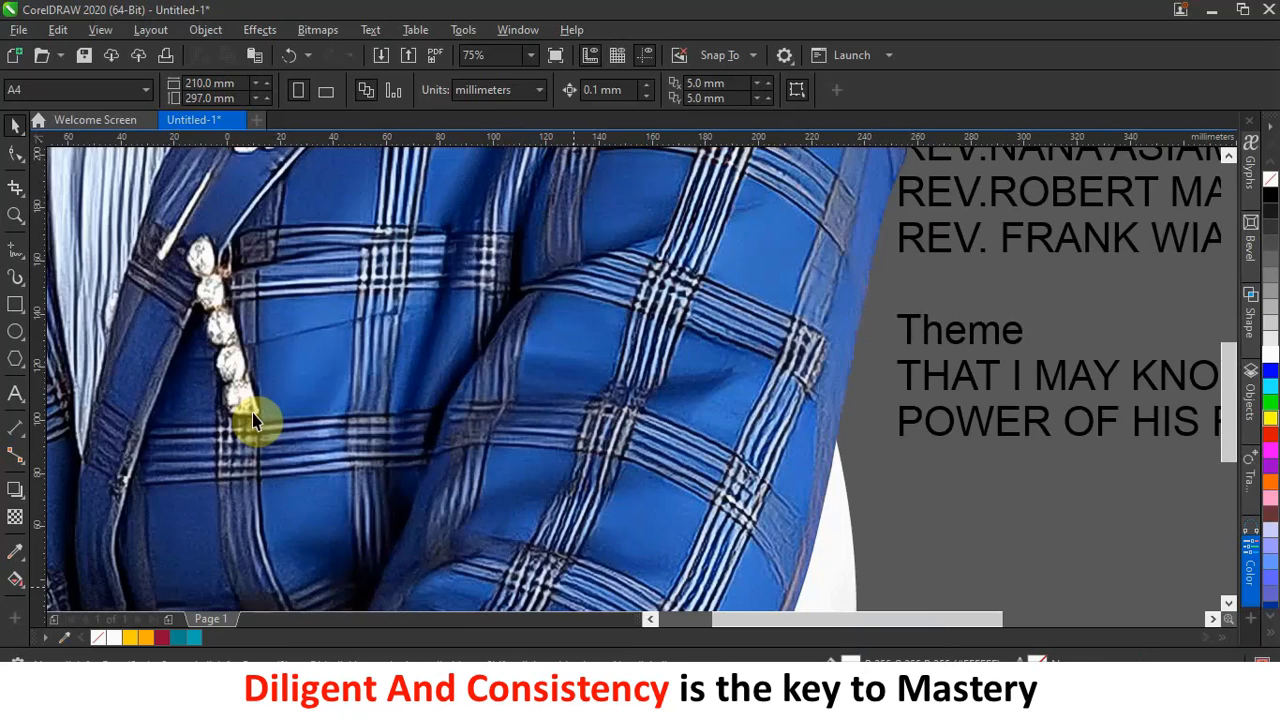
Spread out the blue-suit, white-suit, older man and standing man photos, shrinking each to about 12%.
left_click(252, 420)
scroll(309, 400, "down", 6)
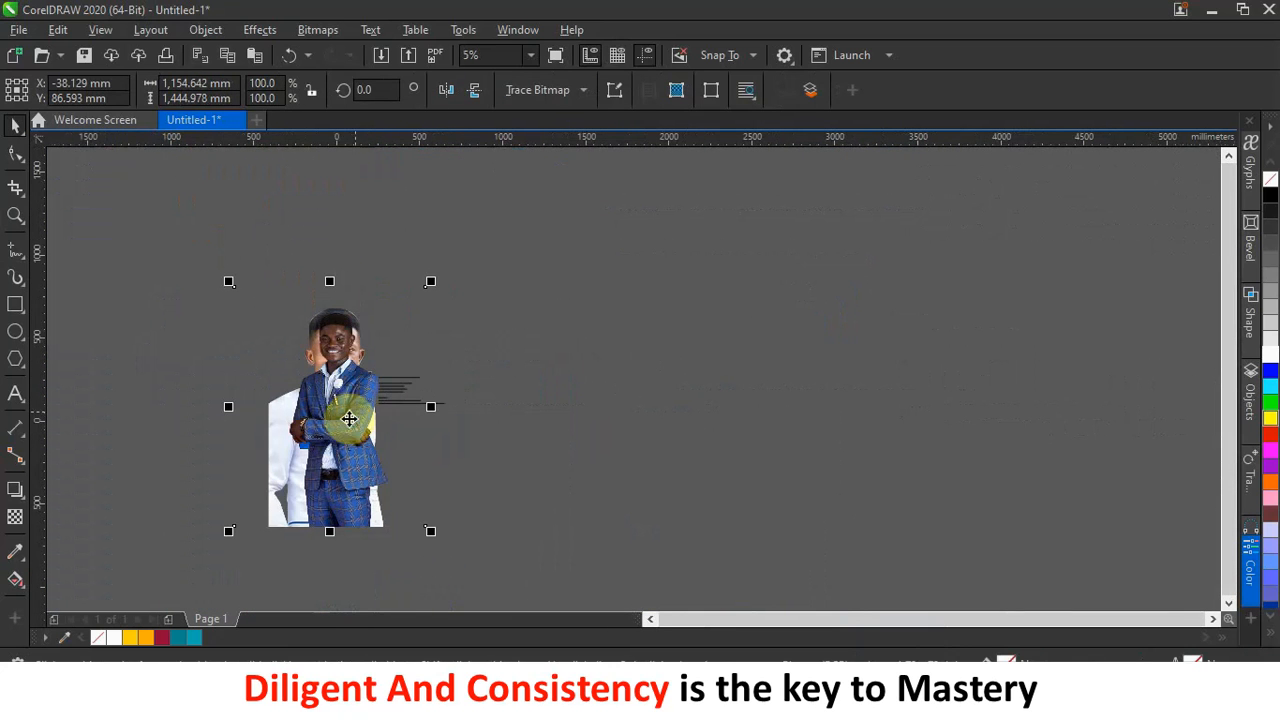
left_click_drag(347, 425, 569, 441)
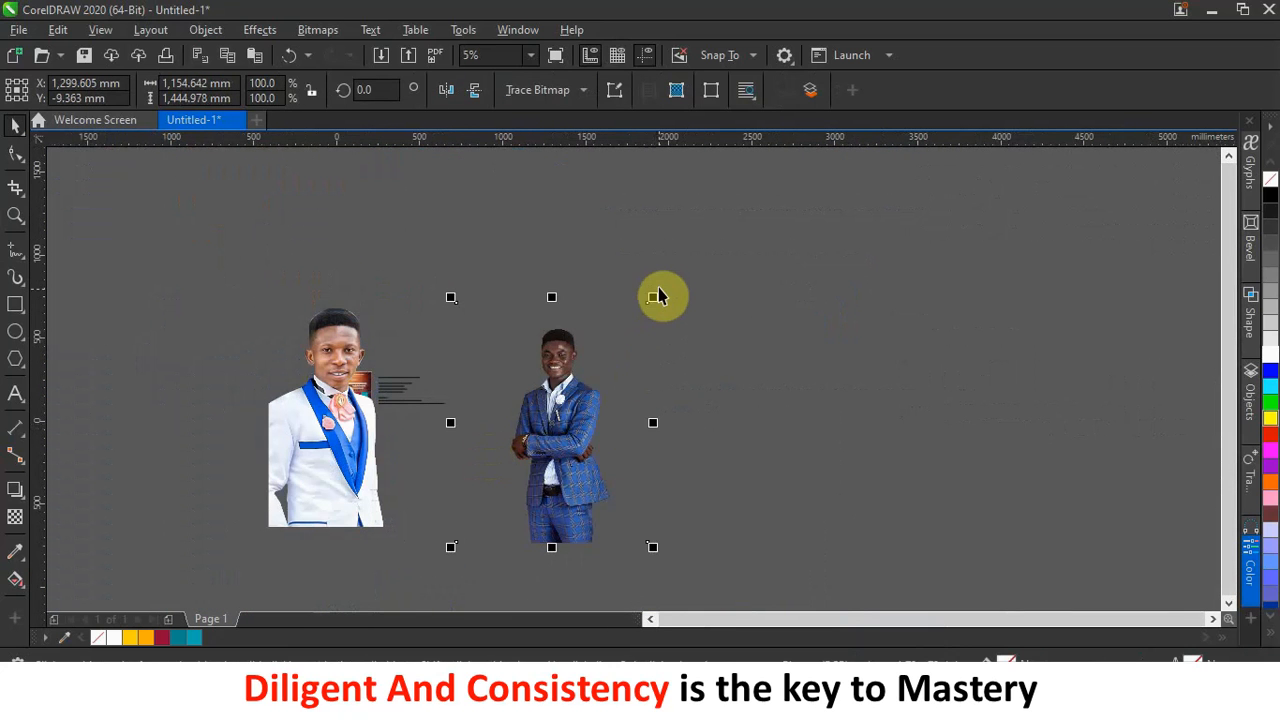
left_click_drag(657, 295, 460, 472)
left_click_drag(329, 491, 456, 470)
left_click_drag(524, 265, 429, 457)
left_click_drag(329, 457, 343, 534)
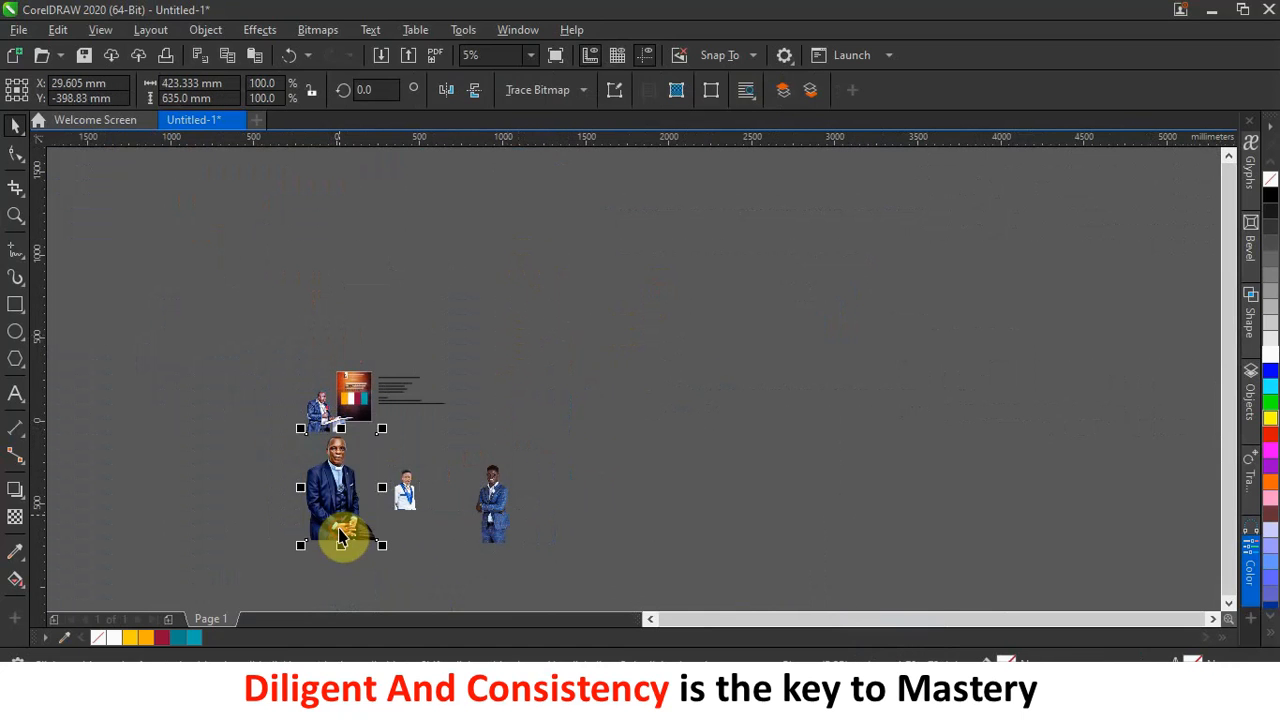
left_click_drag(381, 428, 322, 515)
left_click_drag(343, 470, 283, 428)
left_click_drag(411, 511, 316, 400)
left_click_drag(491, 514, 289, 409)
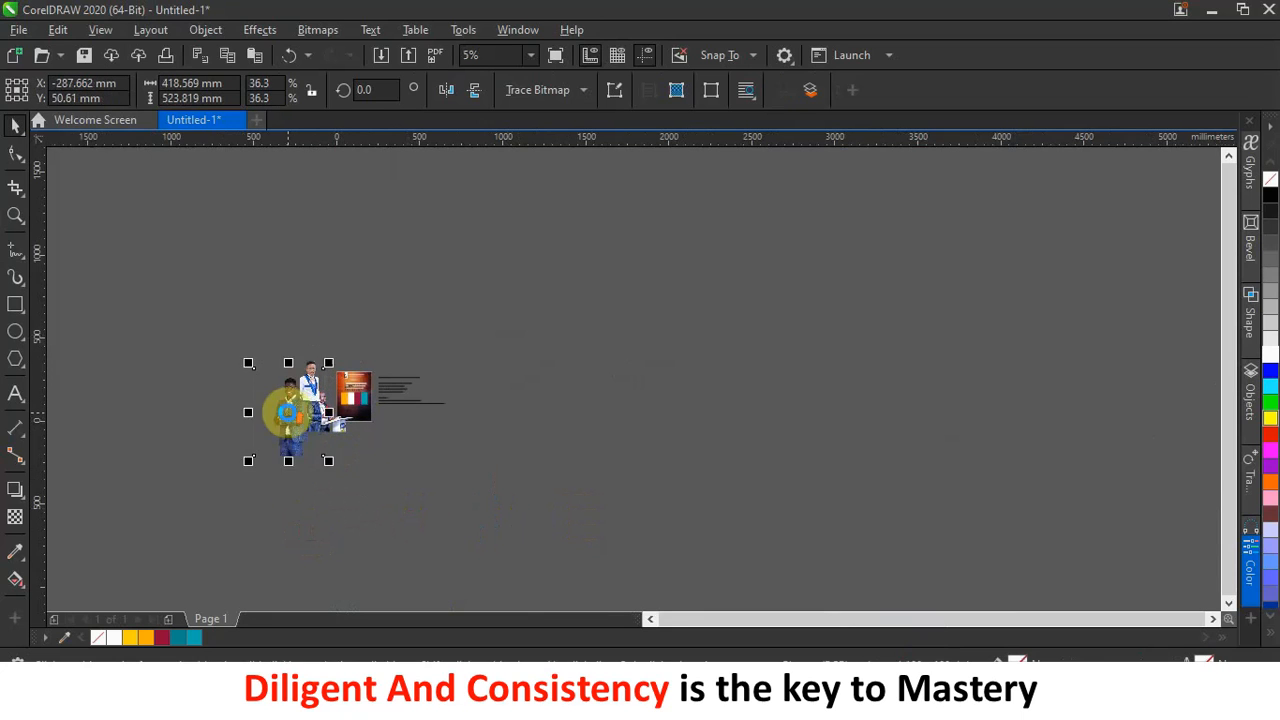
scroll(290, 380, "up", 2)
left_click_drag(214, 320, 316, 425)
Shrink the white-suit photo further and scale the podium pastor photo to 31% beside the flyer's left edge.
scroll(316, 425, "up", 2)
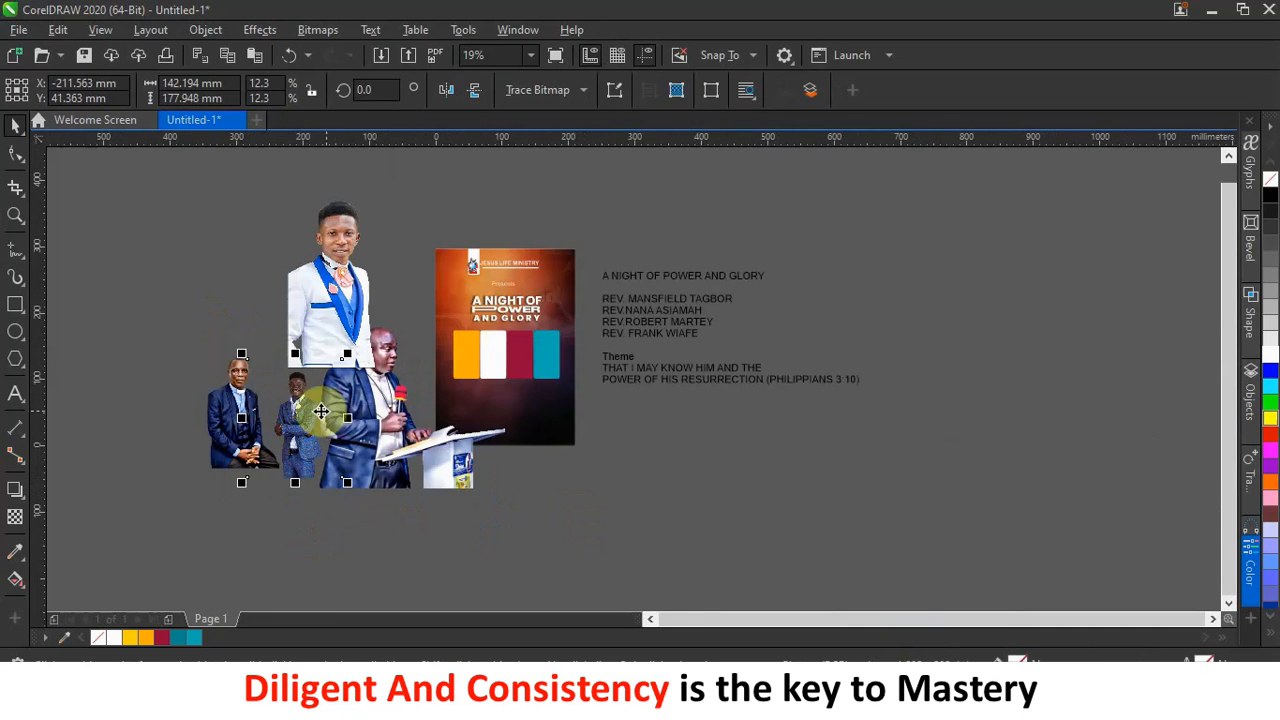
left_click(292, 206)
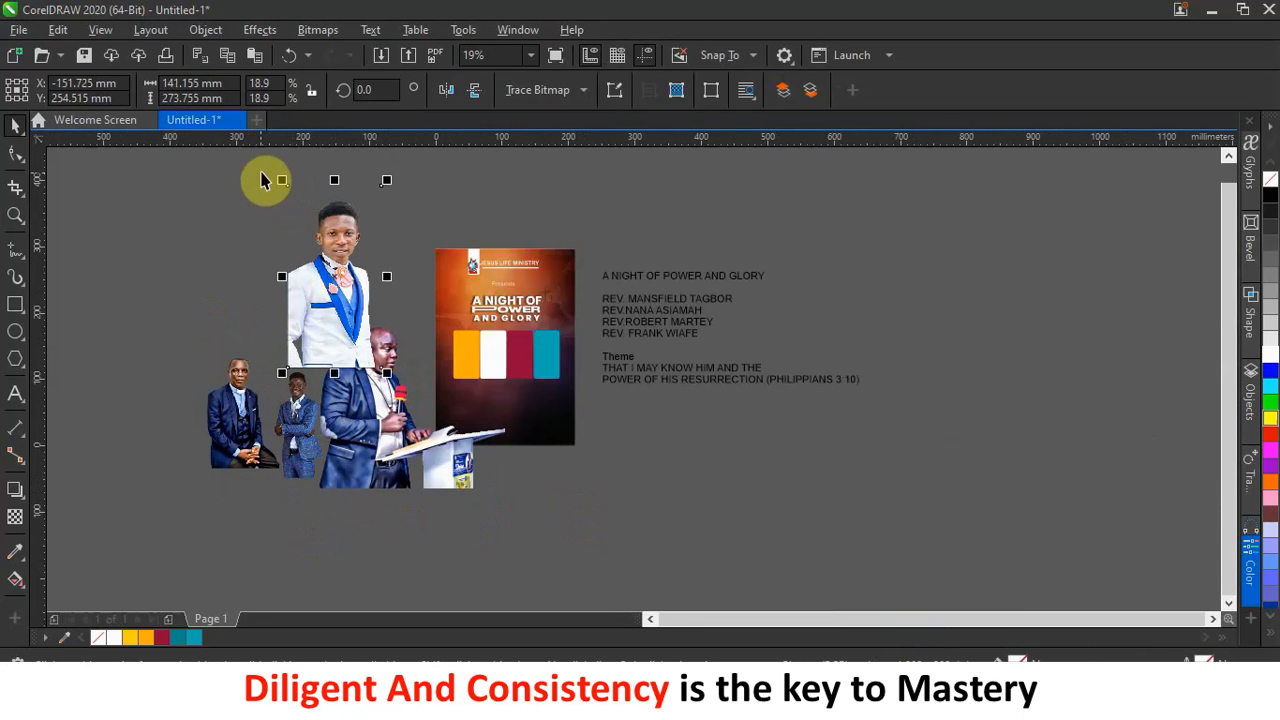
left_click_drag(283, 182, 466, 486)
left_click(425, 487)
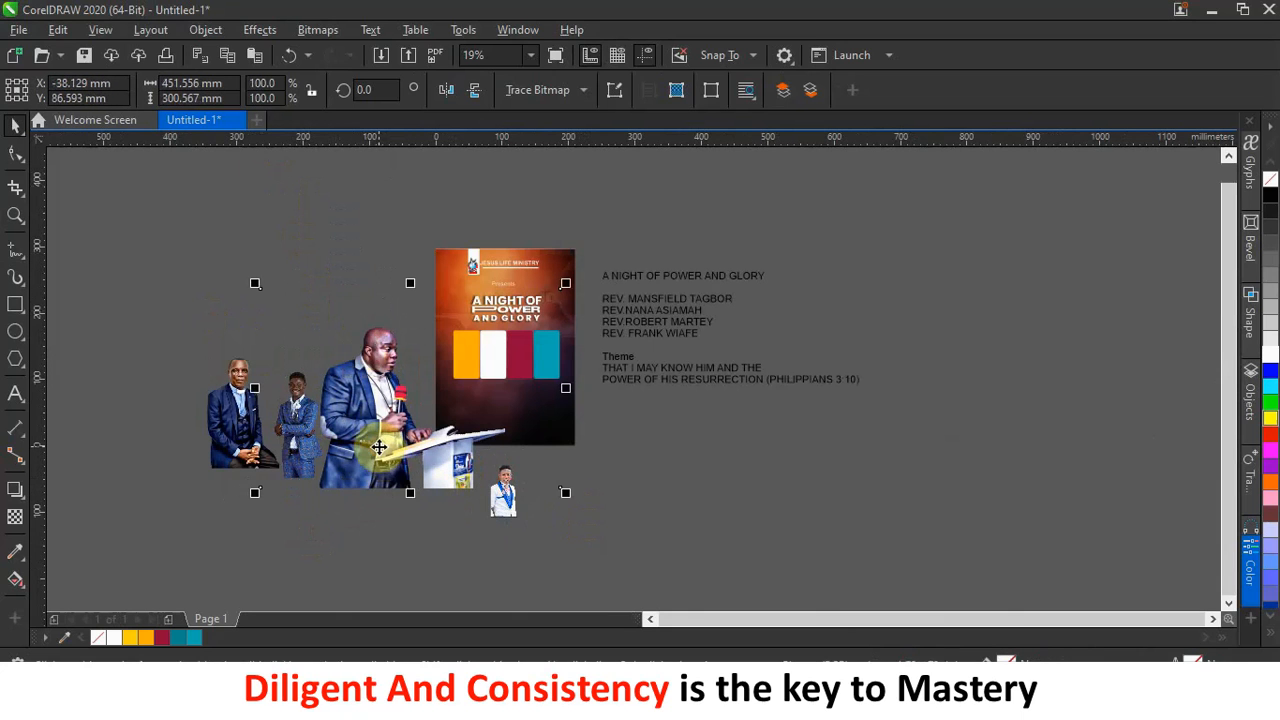
left_click_drag(256, 282, 316, 361)
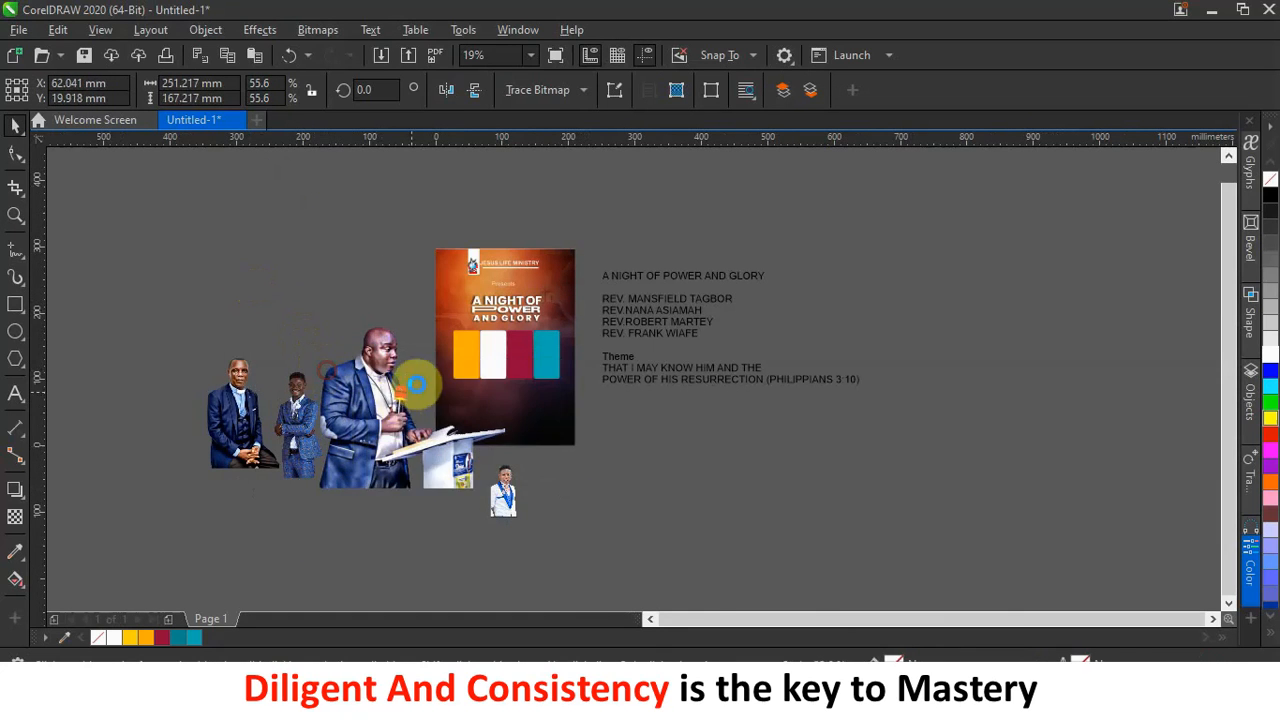
scroll(420, 376, "up", 2)
left_click_drag(466, 420, 447, 400)
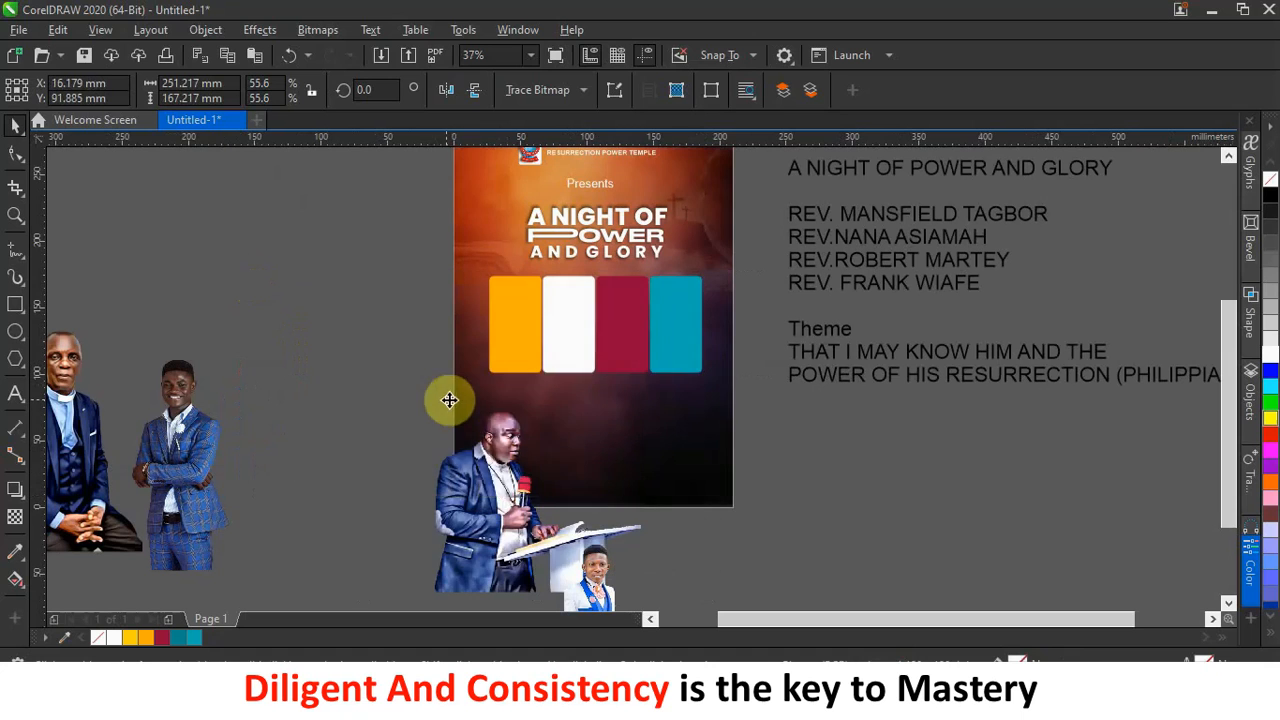
left_click_drag(648, 268, 490, 377)
left_click_drag(360, 430, 641, 319)
scroll(386, 352, "up", 2)
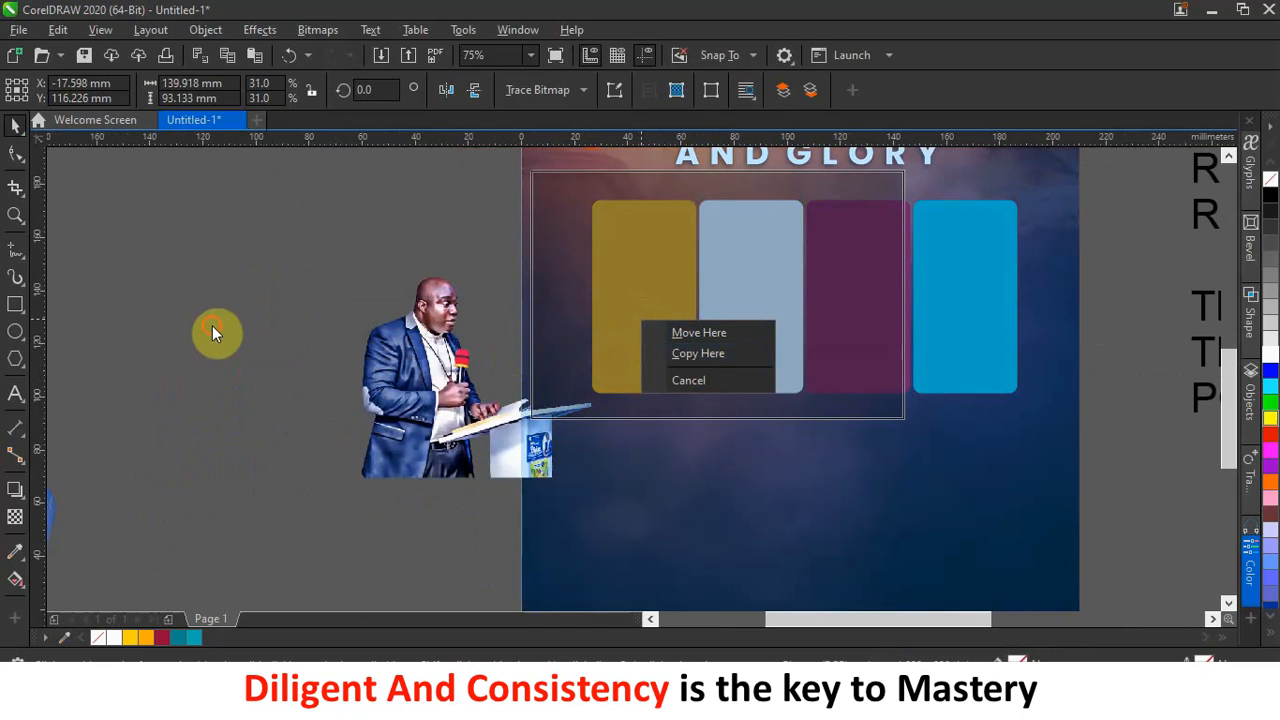
PowerClip the speaker photo inside the orange panel.
left_click(213, 327)
left_click(710, 275)
left_click(634, 296)
left_click(203, 399)
left_click_drag(410, 405, 198, 430)
left_click(454, 205)
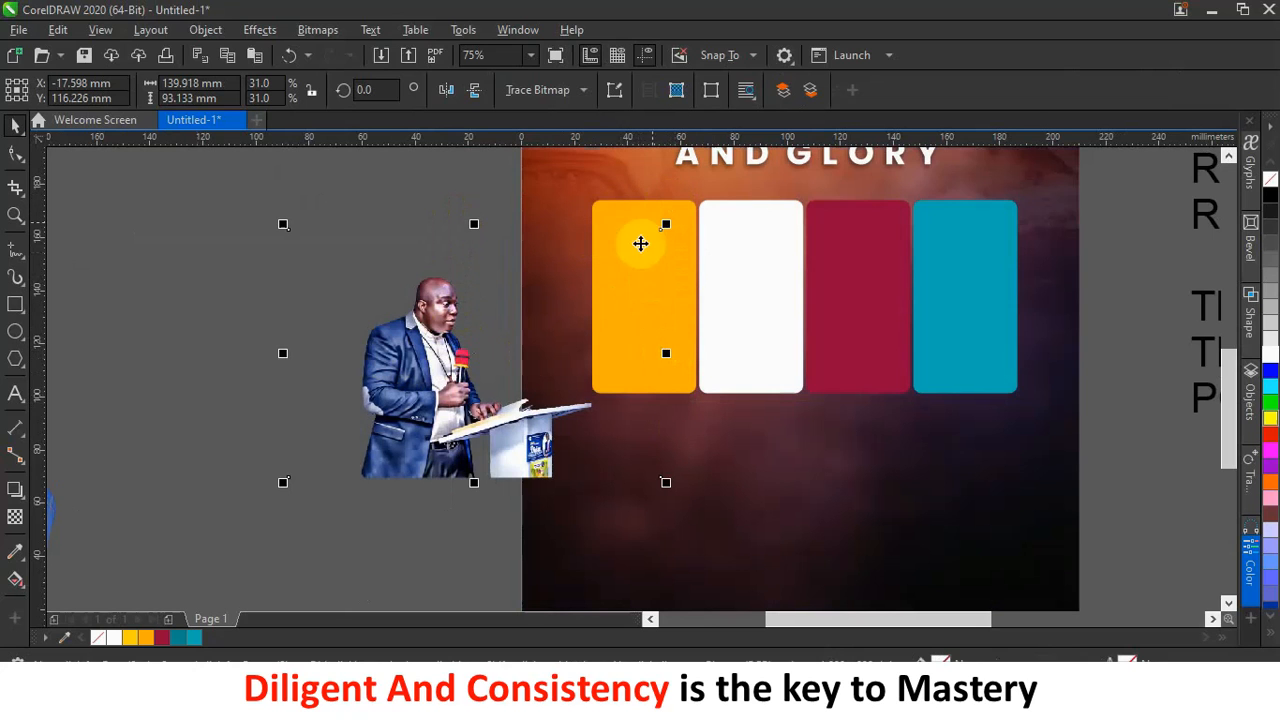
left_click_drag(430, 328, 277, 312)
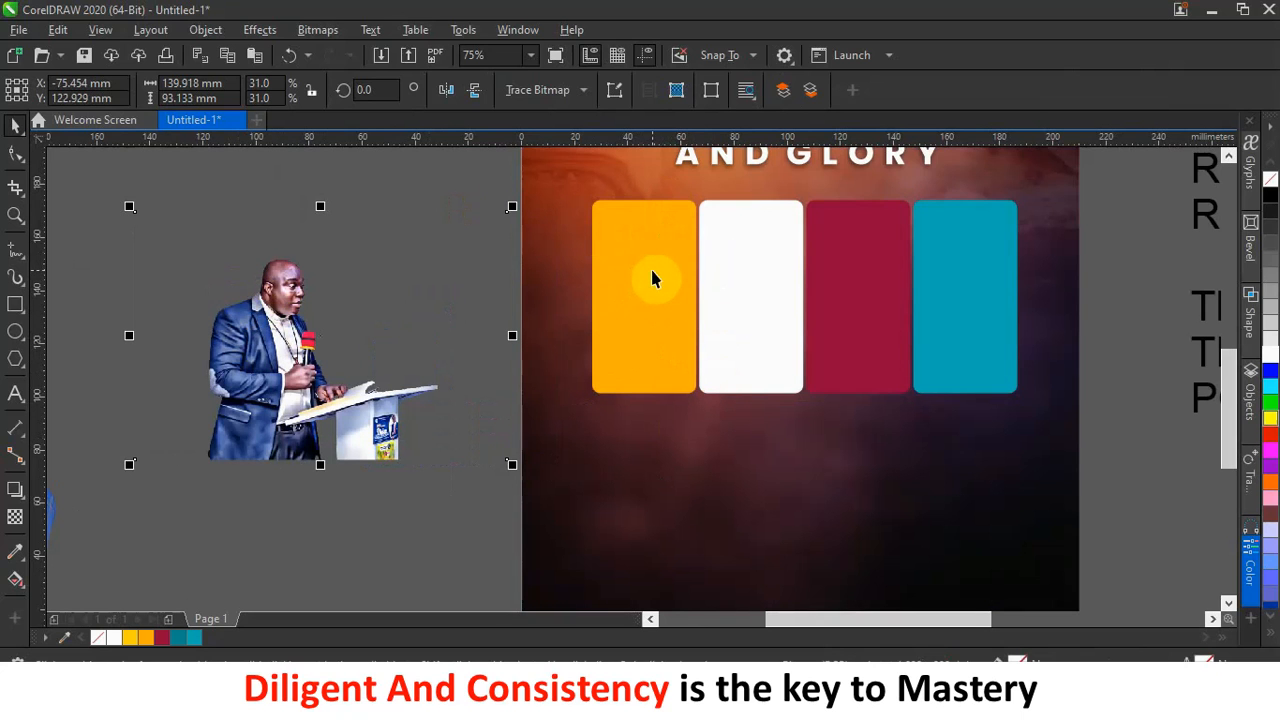
left_click_drag(308, 368, 645, 313)
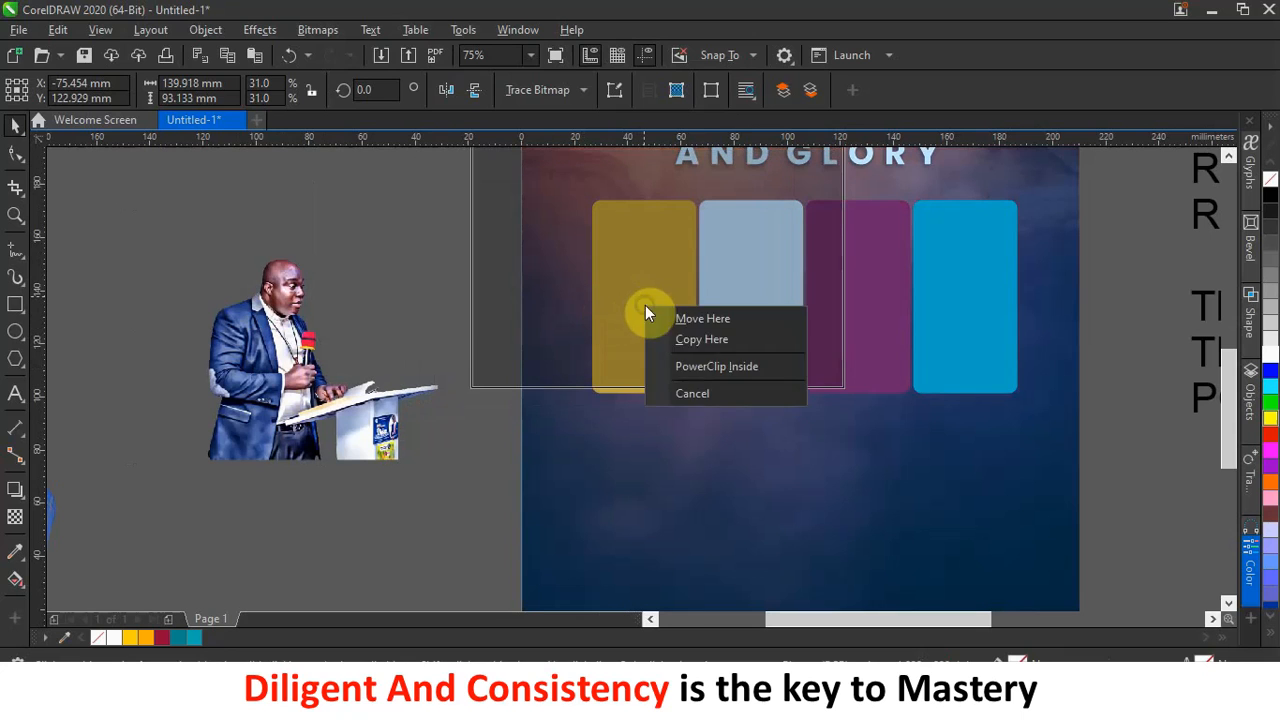
left_click(697, 366)
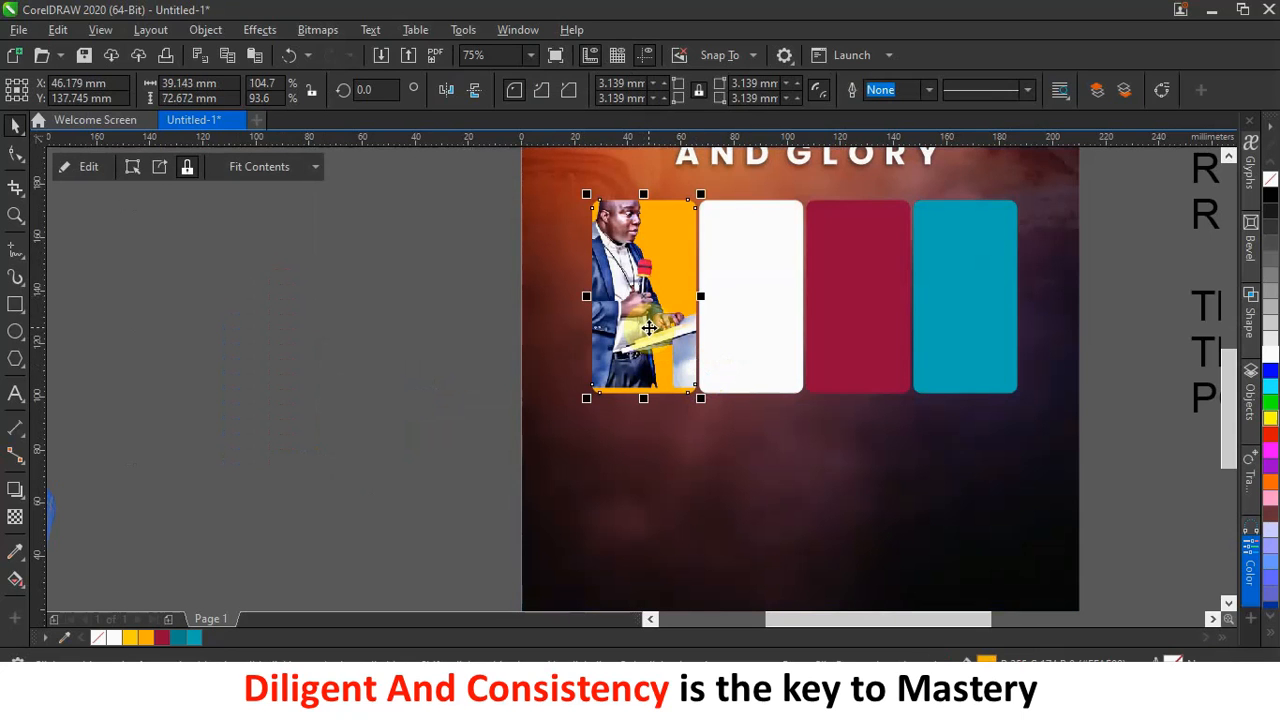
Scale the speaker photo to about 24.4% inside the orange panel and reposition it.
left_click(620, 257, "ctrl")
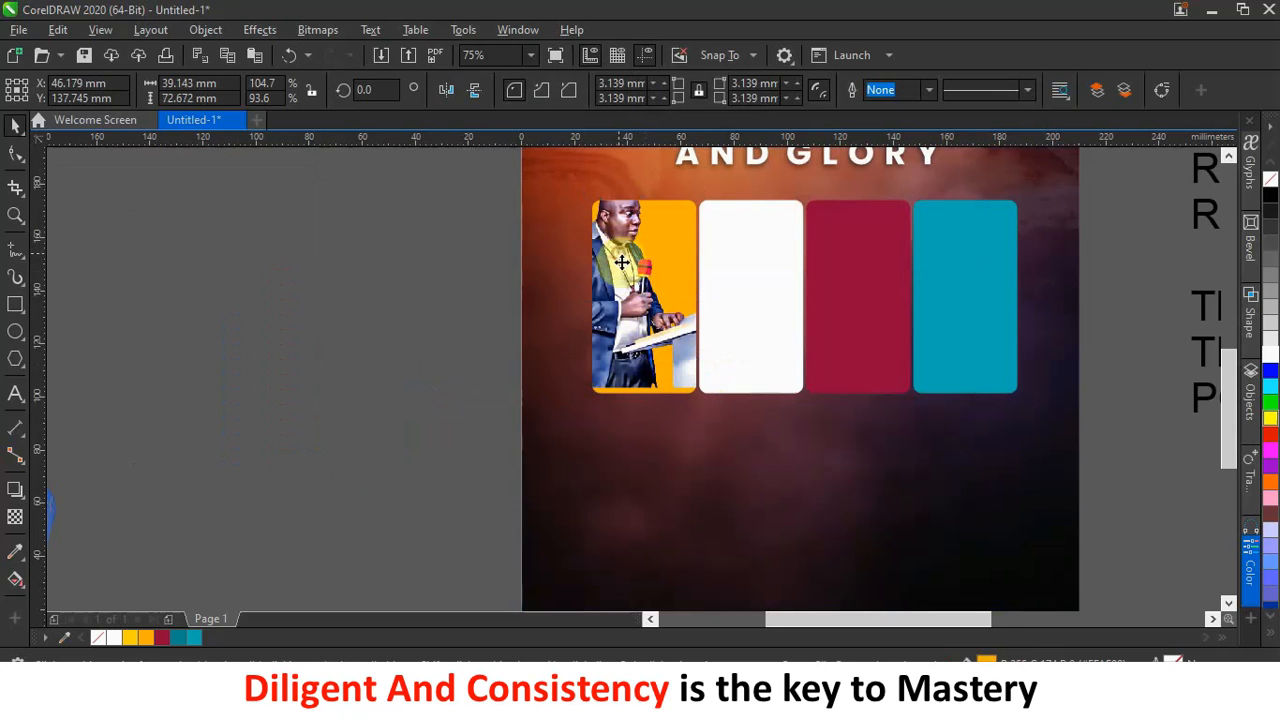
scroll(633, 288, "down", 1)
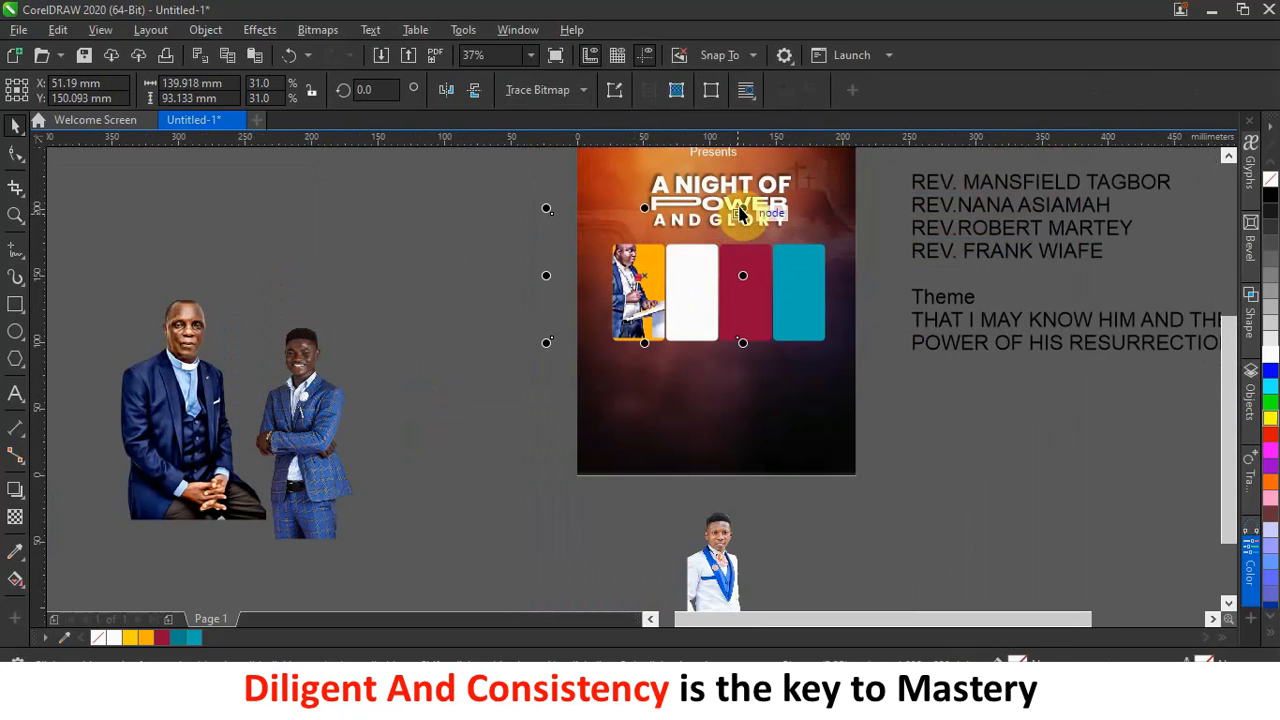
left_click_drag(742, 208, 727, 238)
scroll(640, 281, "up", 1)
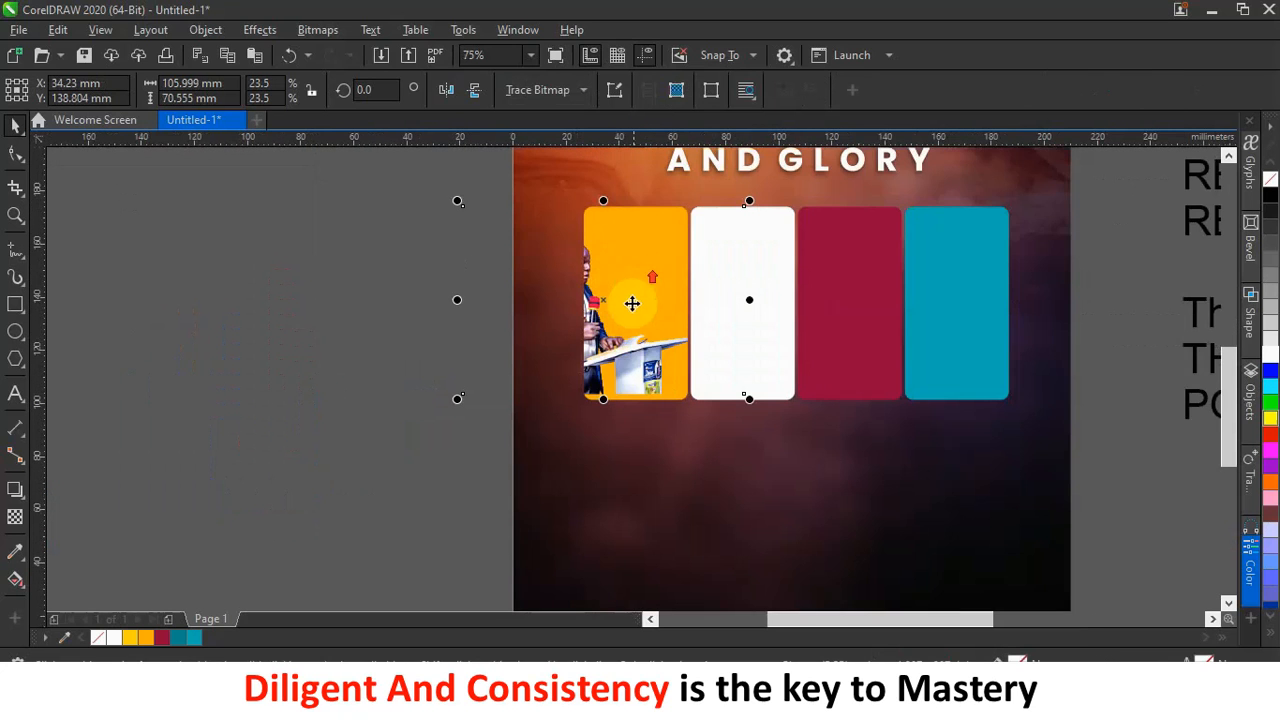
left_click_drag(611, 343, 678, 368)
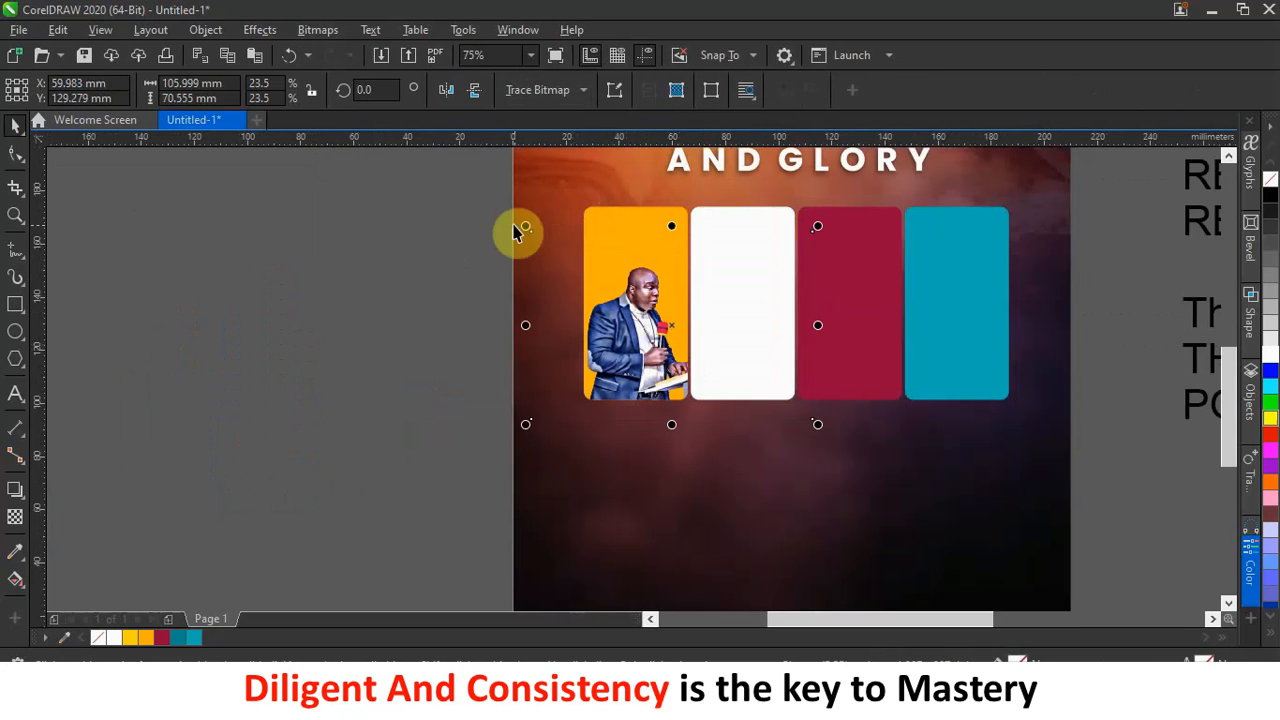
mouse_move(527, 225)
left_mouse_down()
mouse_move(511, 206)
mouse_move(515, 218)
left_mouse_up()
left_click_drag(648, 313, 651, 304)
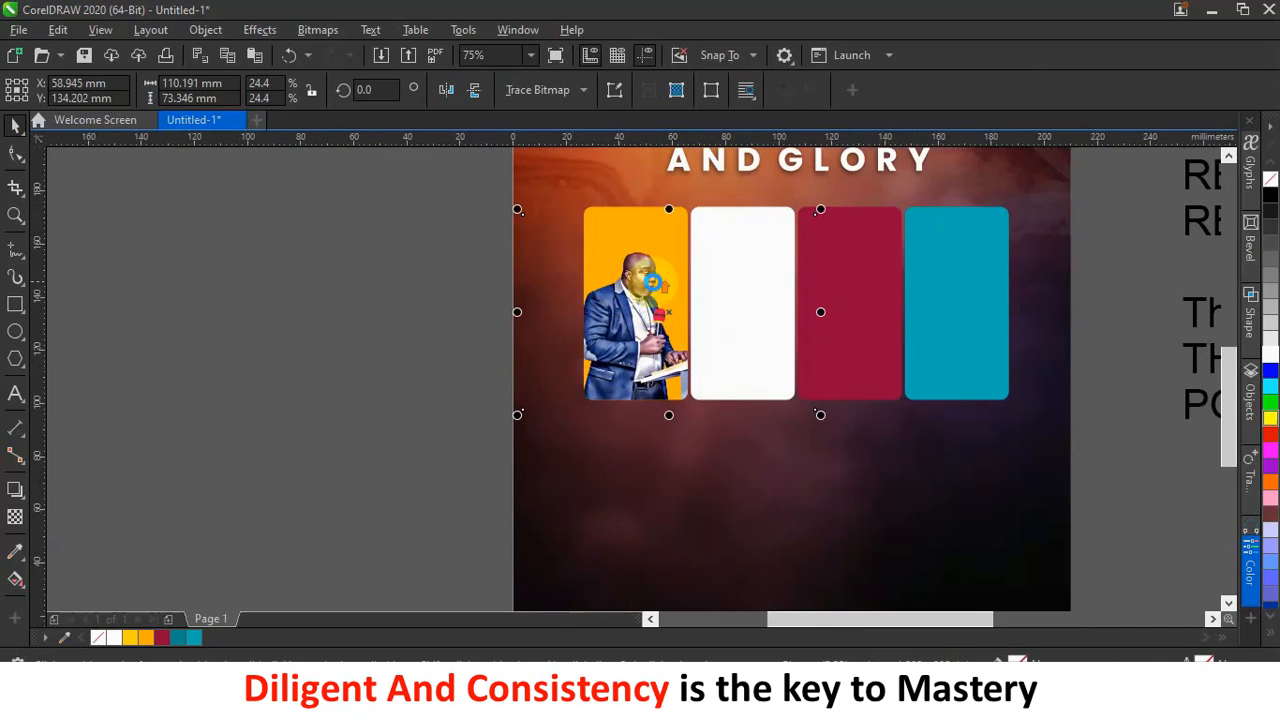
scroll(652, 282, "up", 3)
scroll(652, 282, "down", 3)
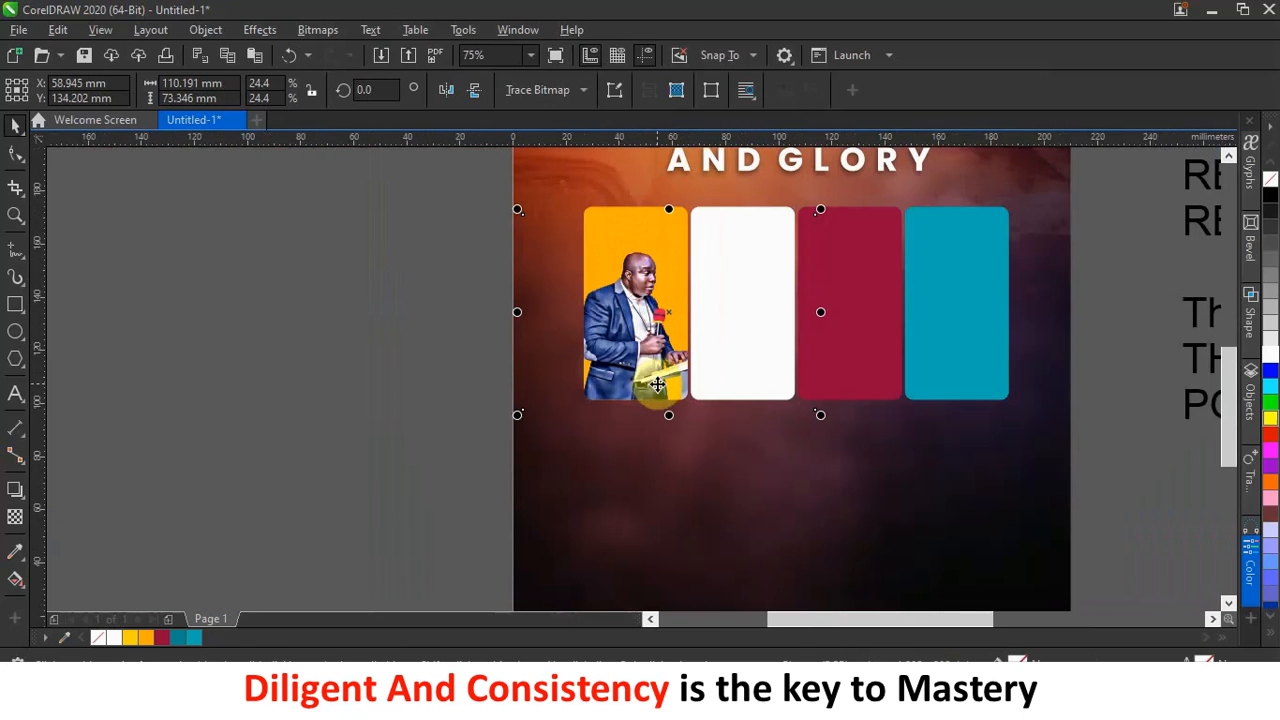
left_click_drag(657, 367, 670, 368)
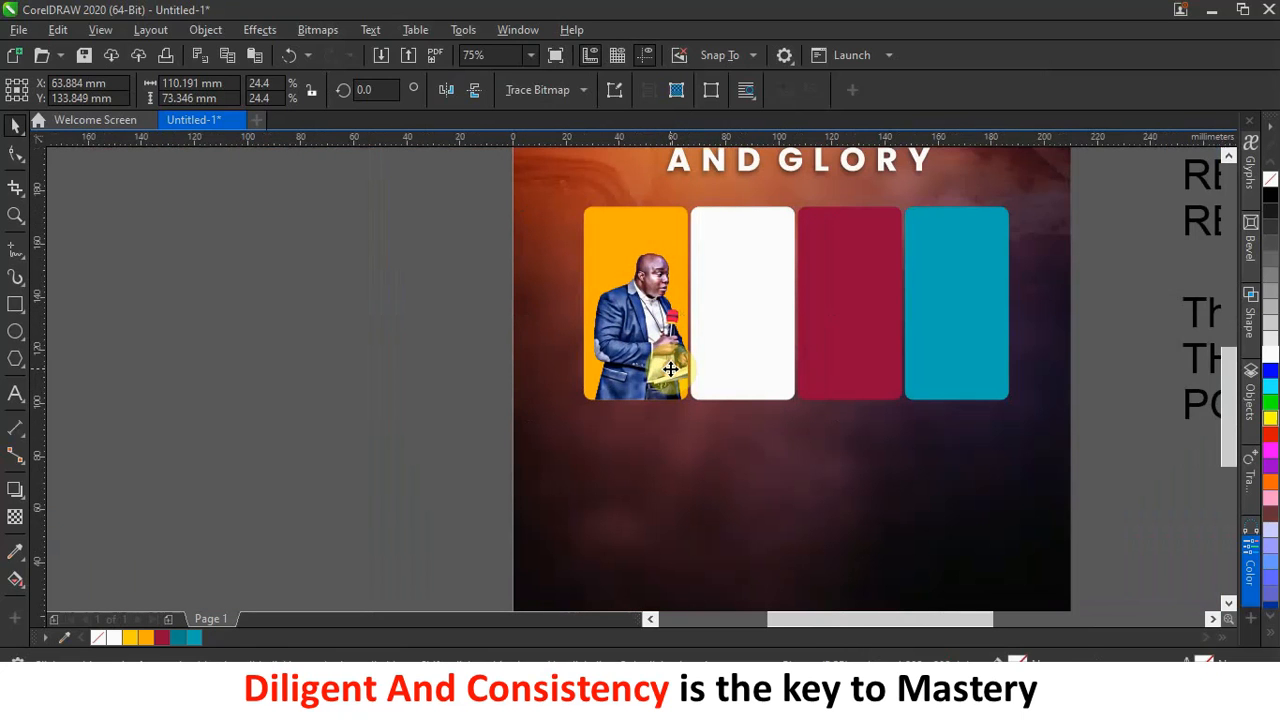
Nudge the speaker photo slightly left to finish the orange panel.
left_click(670, 369)
key("Left")
key("Left")
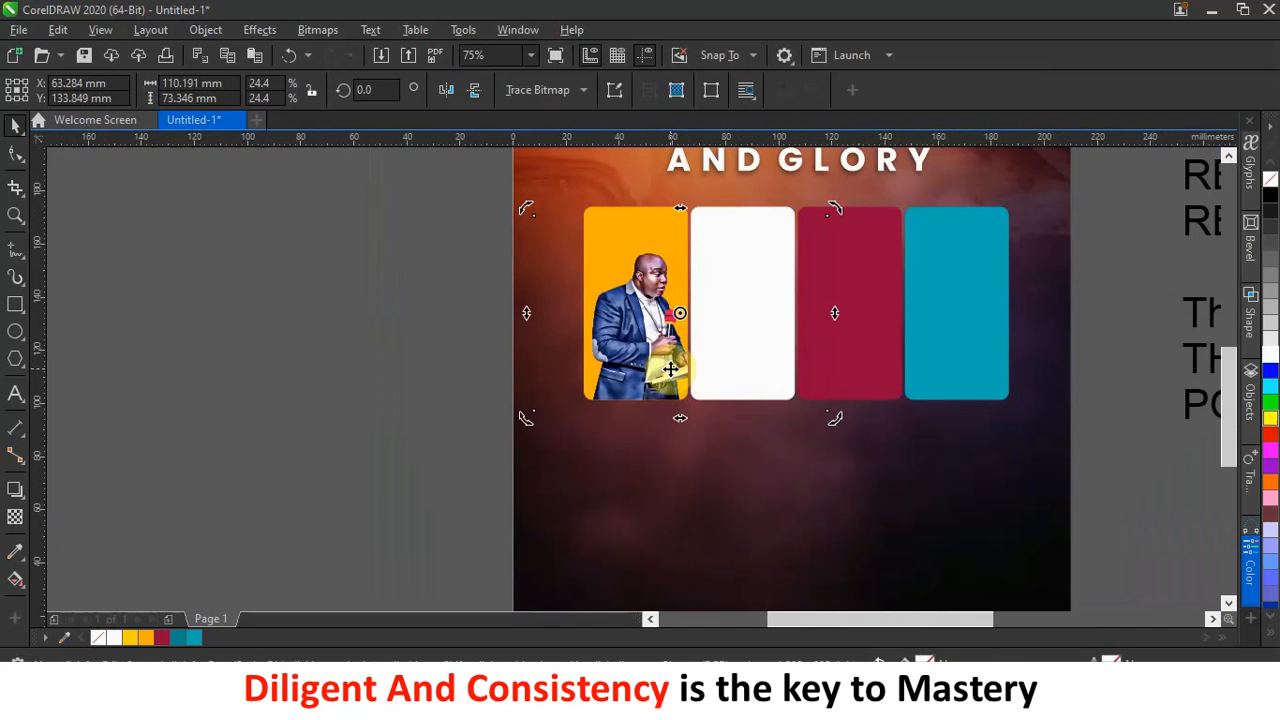
left_click(671, 372)
key("Left")
key("Left")
key("Left")
key("Left")
key("Left")
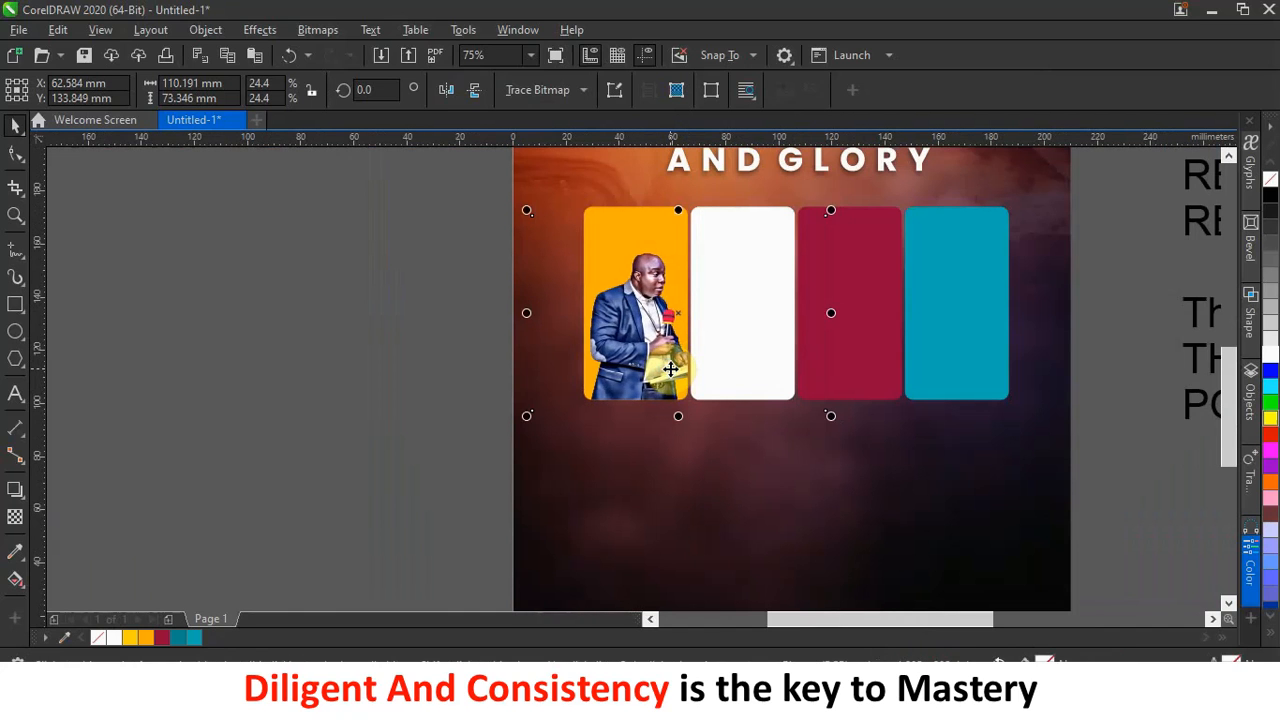
key("Left")
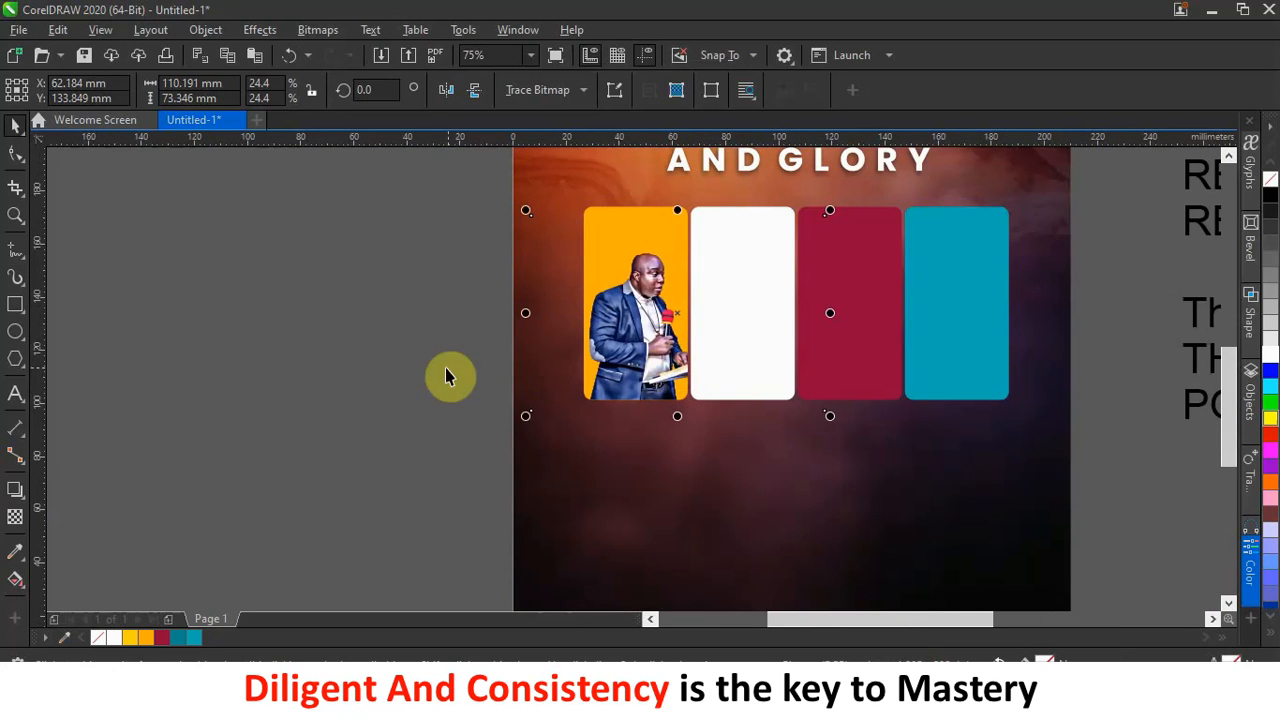
left_click(587, 437)
scroll(587, 437, "down", 3)
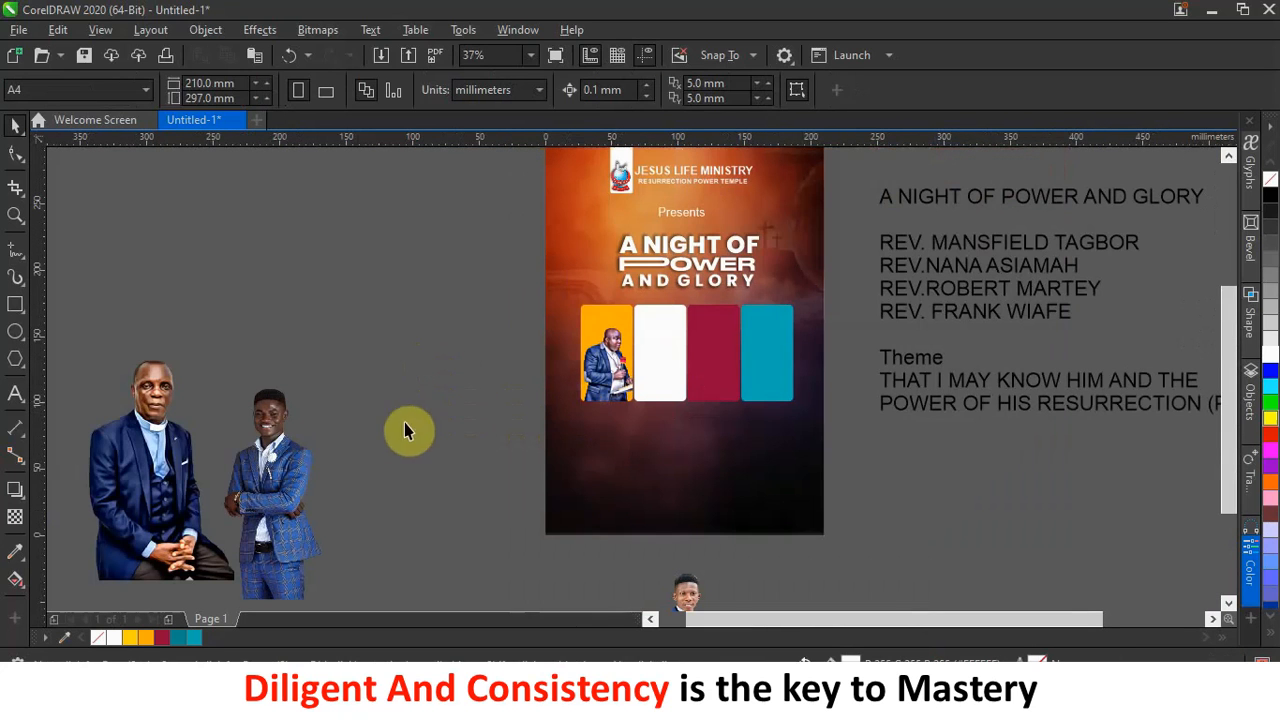
Shrink the seated man's photo to 13.2% and PowerClip it into the white panel.
left_click(186, 445)
left_click_drag(426, 323, 484, 291)
left_click_drag(537, 209, 492, 325)
left_click_drag(452, 402, 668, 374)
left_click_drag(668, 387, 668, 387)
scroll(668, 387, "up", 2)
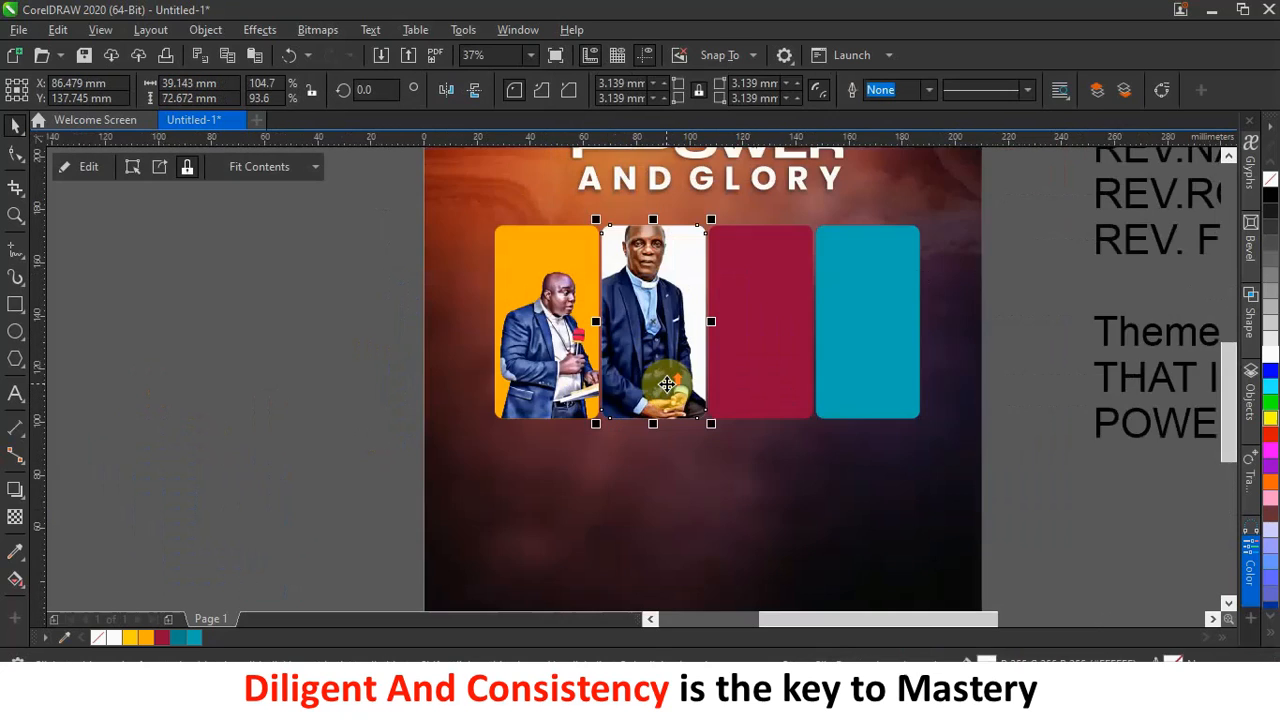
Shrink and reposition the seated man's photo inside the white panel.
left_click(643, 288, "ctrl")
left_click_drag(643, 287, 655, 321)
left_click_drag(753, 241, 743, 267)
left_click_drag(670, 360, 680, 359)
scroll(664, 331, "down", 1)
Shrink the blue-suited man's photo, PowerClip it into the maroon panel, and fit it inside.
left_click_drag(261, 484, 396, 390)
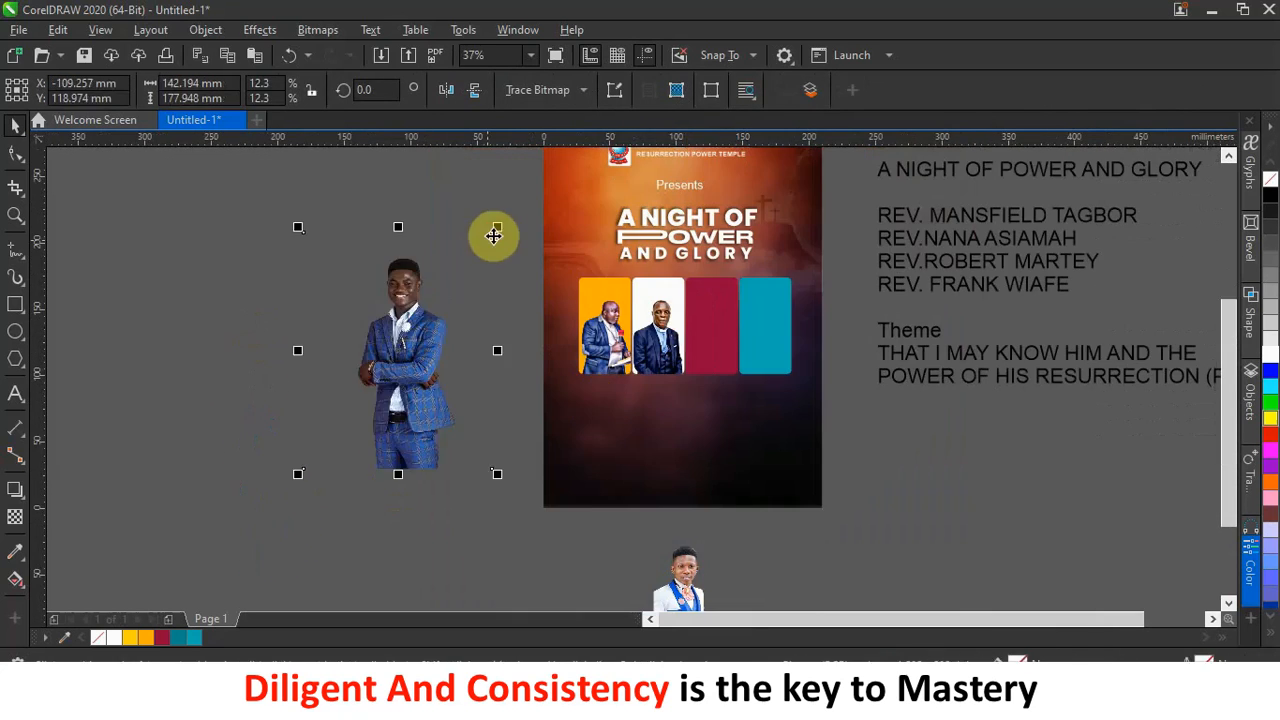
left_click_drag(492, 232, 442, 296)
left_click_drag(405, 362, 736, 317)
scroll(762, 296, "up", 1)
left_click(660, 345, "ctrl")
left_click_drag(783, 209, 722, 283)
left_click_drag(652, 410, 697, 398)
key("Escape")
scroll(570, 339, "down", 1)
scroll(690, 500, "up", 1)
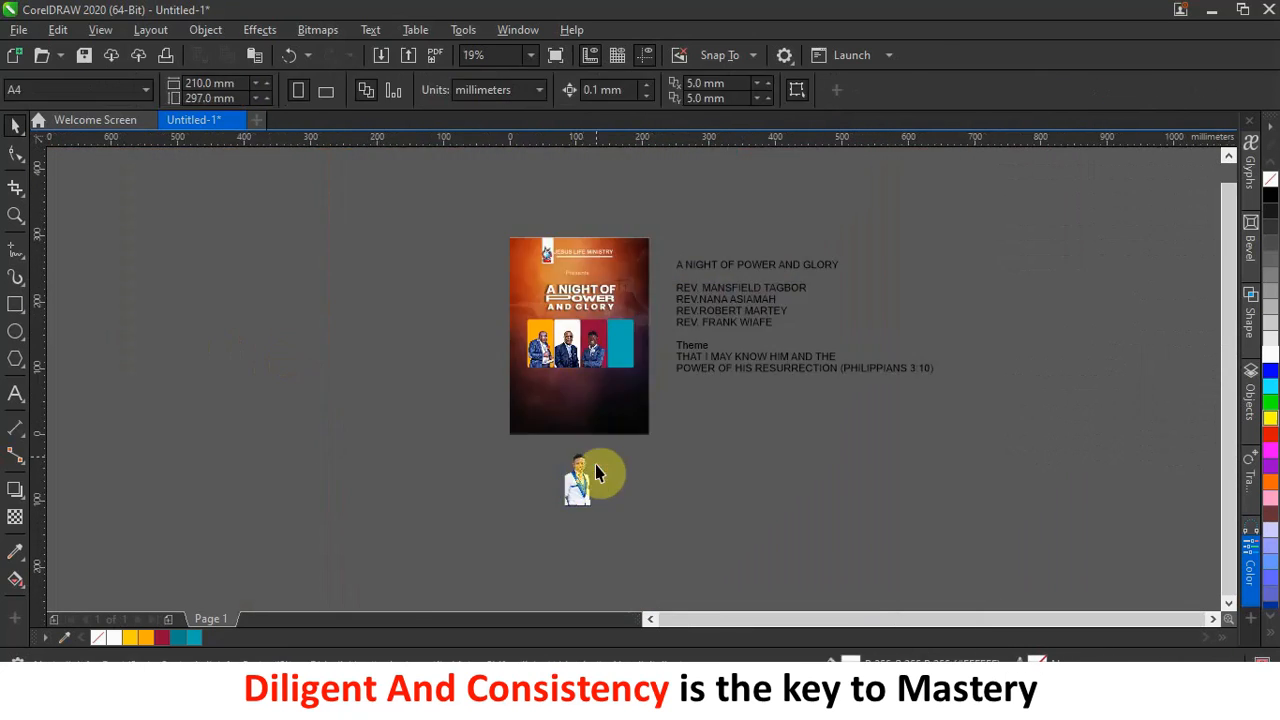
Shrink the white-suited man's photo and drop it into the teal panel, then deselect.
left_click(447, 91)
scroll(680, 345, "down", 1)
left_click_drag(718, 268, 706, 287)
scroll(690, 299, "up", 1)
left_click_drag(666, 422, 806, 424)
left_click_drag(806, 424, 676, 296)
scroll(676, 296, "down", 1)
scroll(686, 310, "up", 1)
left_click(876, 270)
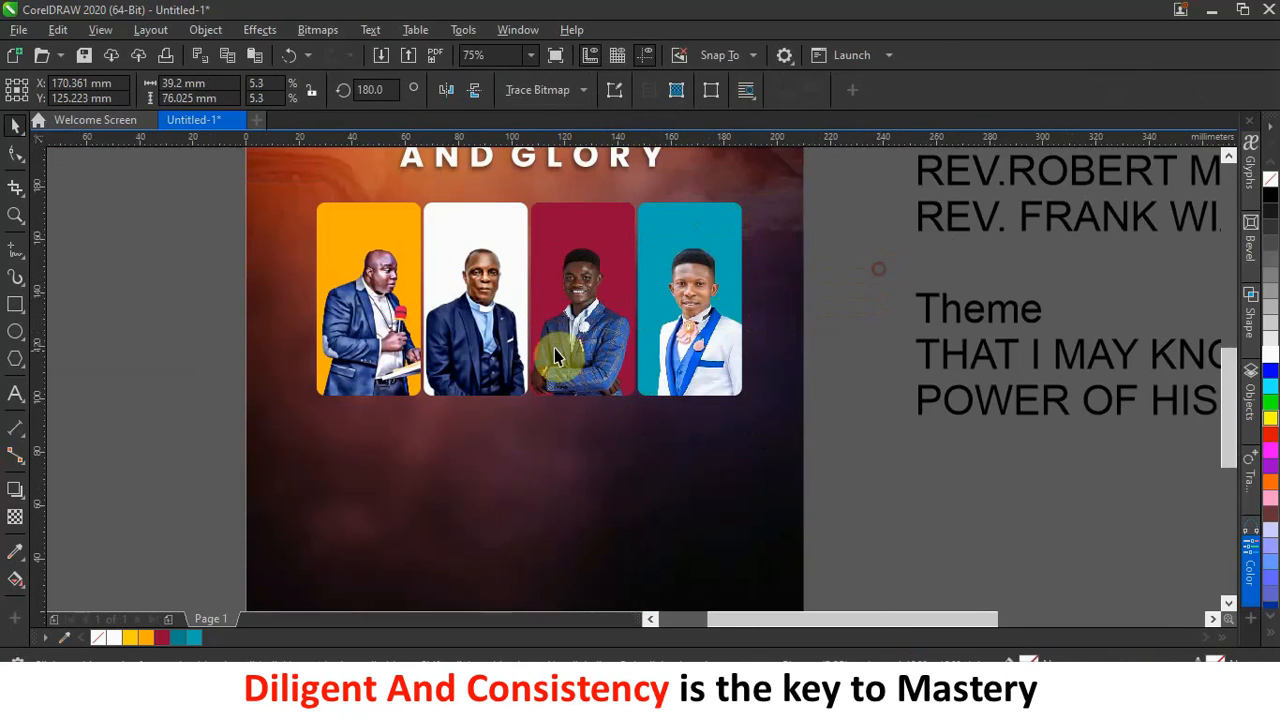
scroll(564, 329, "down", 2)
scroll(570, 312, "down", 2)
scroll(560, 300, "up", 3)
scroll(552, 285, "down", 1)
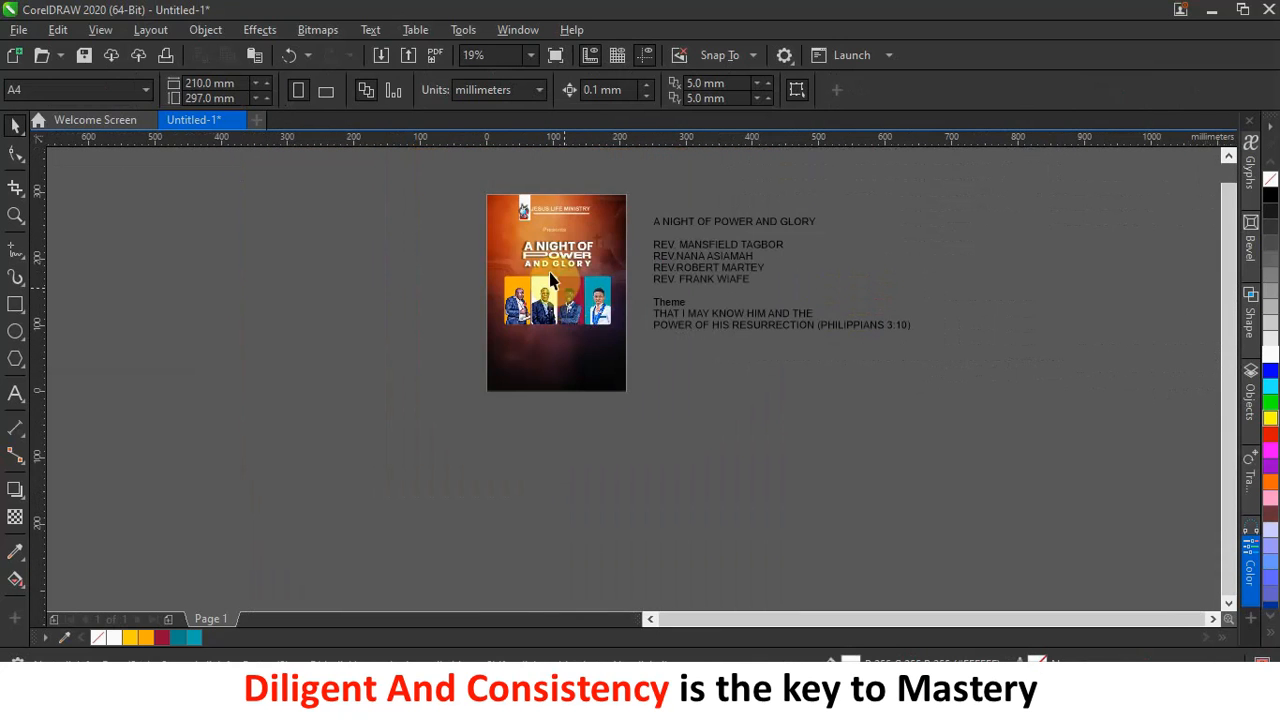
scroll(550, 285, "up", 2)
scroll(566, 400, "up", 2)
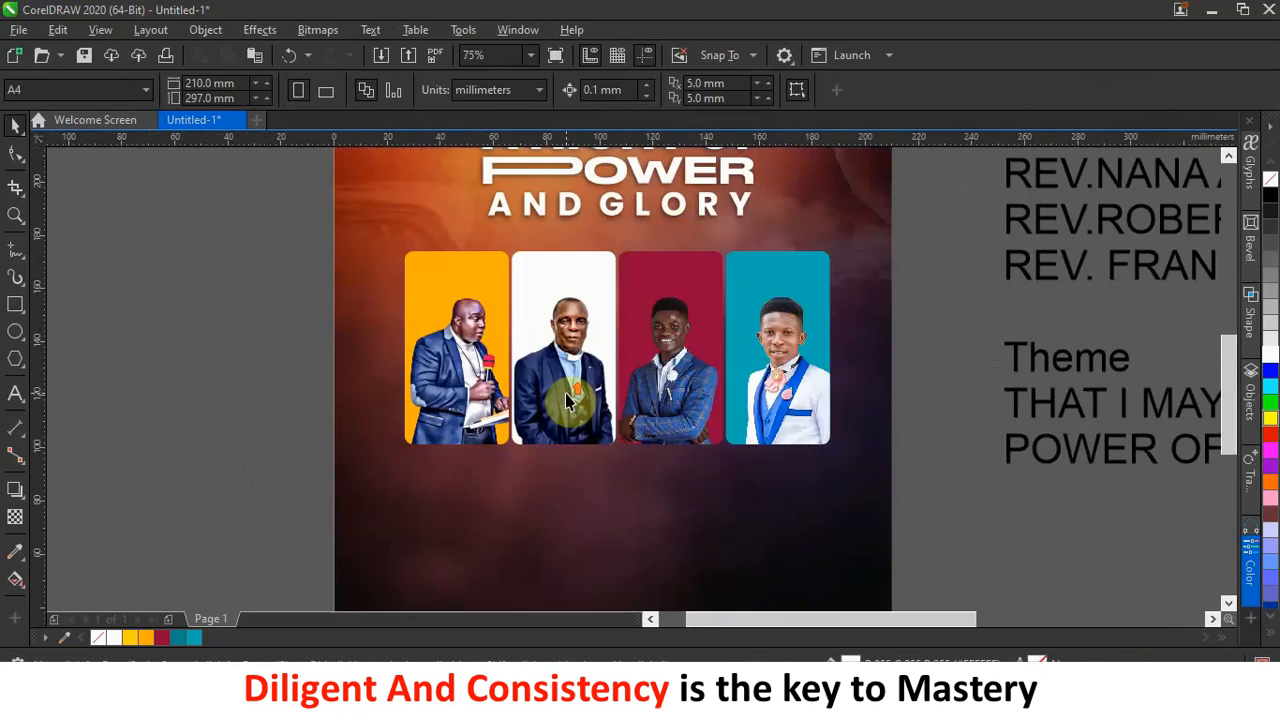
scroll(730, 322, "down", 2)
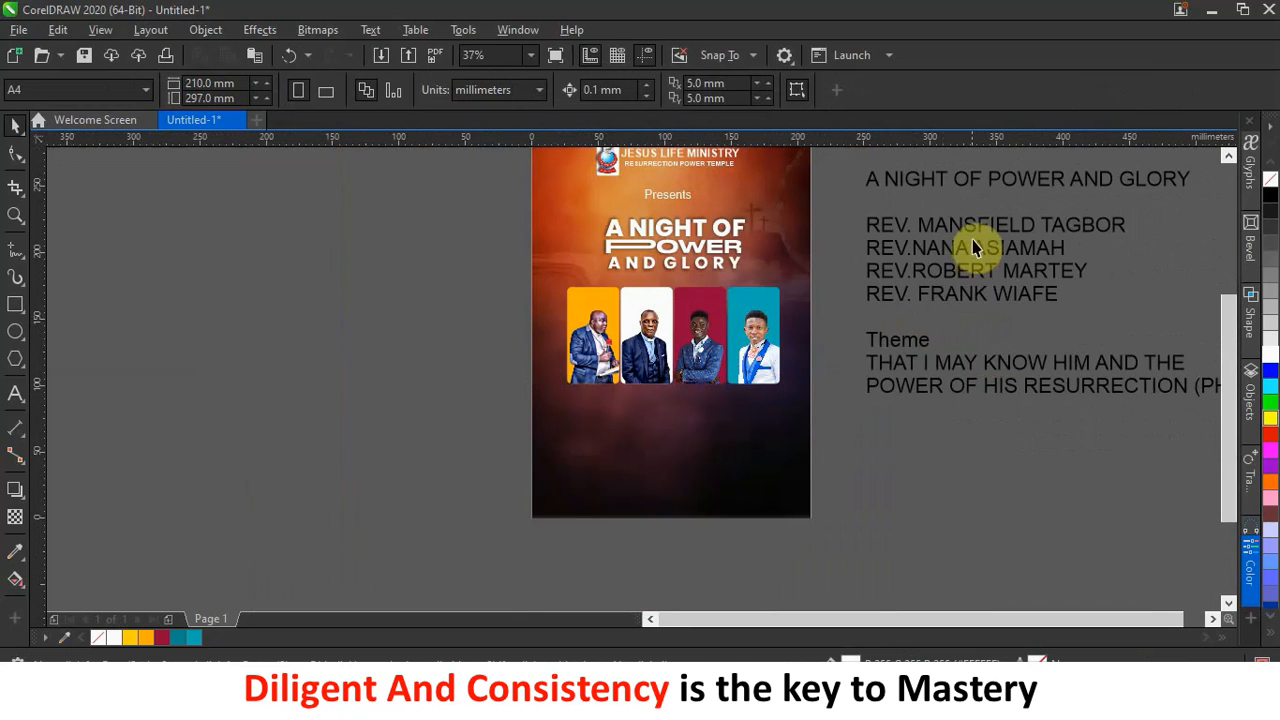
Delete the 'A NIGHT OF POWER AND GLORY' line and cut the four REV. name lines from the notes text.
left_click_drag(991, 277, 1000, 332)
double_click(1050, 350)
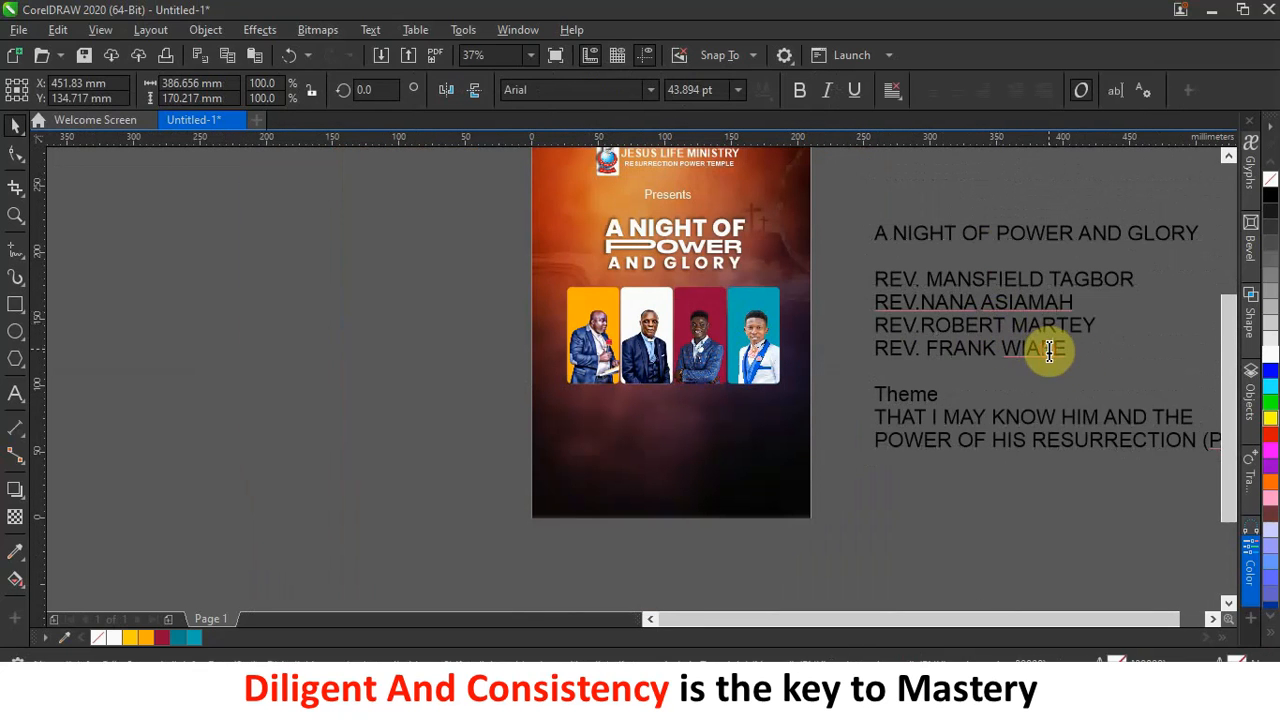
left_click_drag(1077, 356, 874, 279)
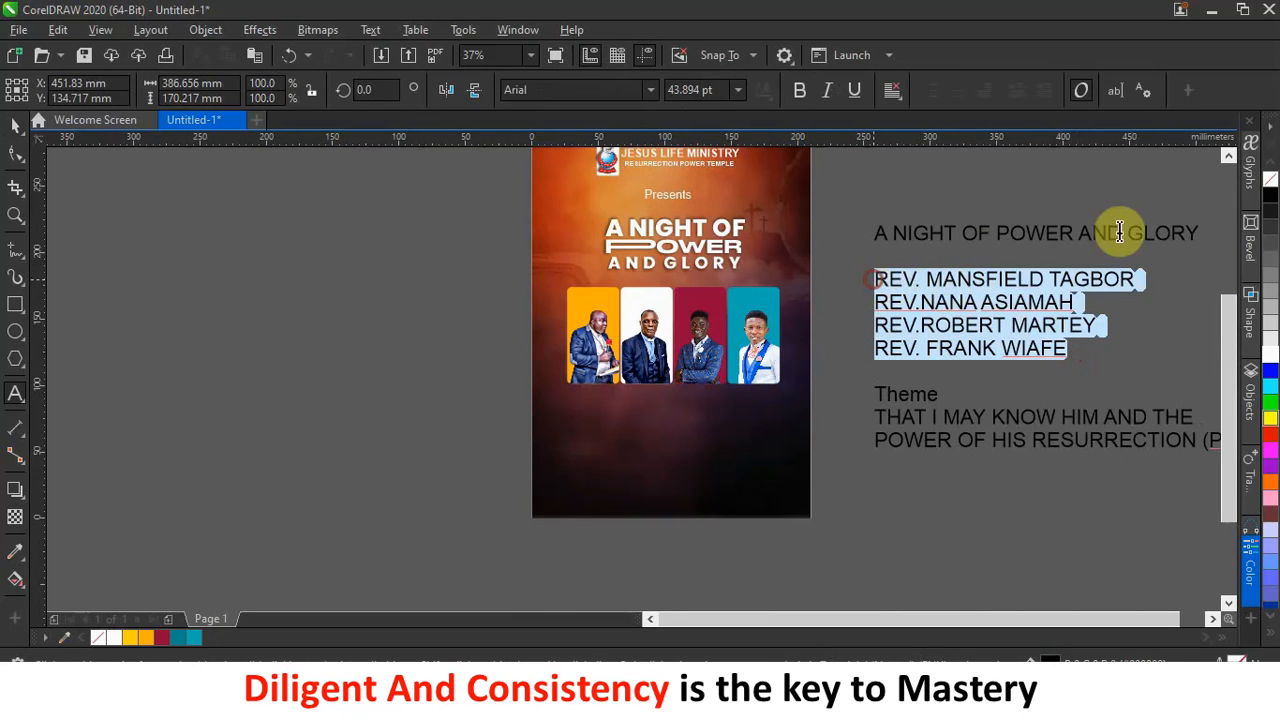
left_click(1181, 223)
left_click_drag(1202, 232, 842, 245)
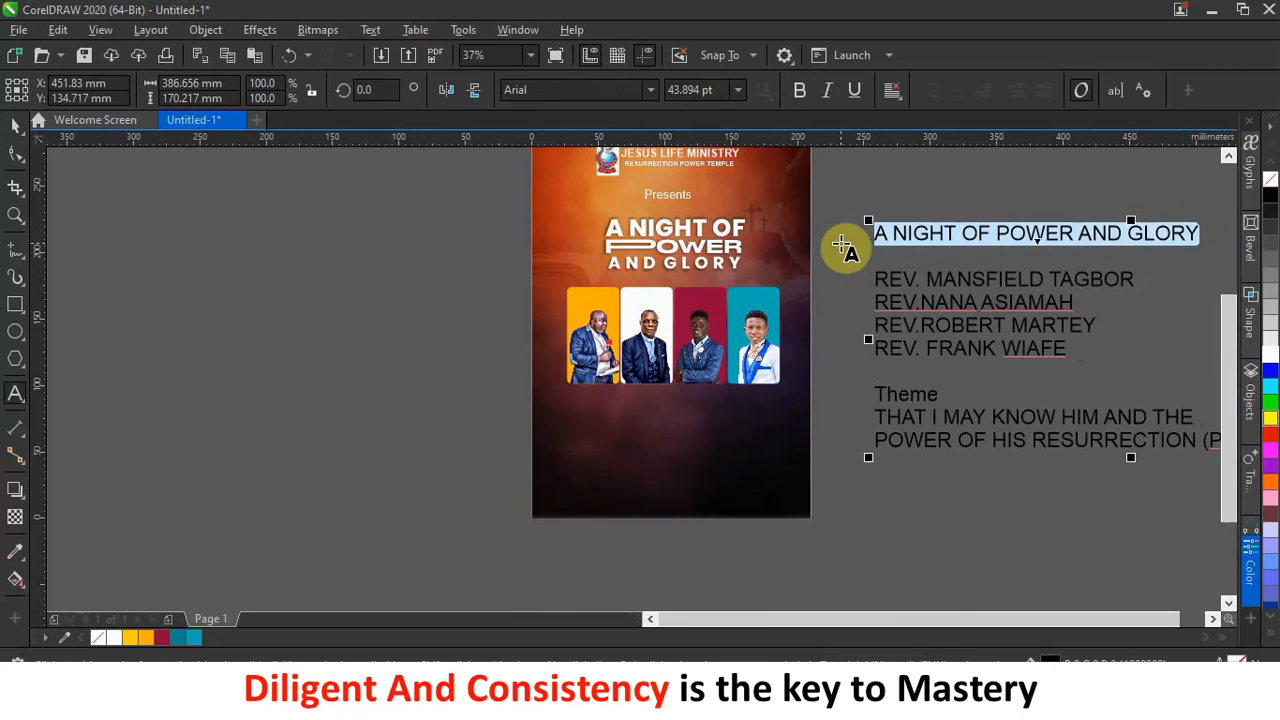
key("Delete")
key("Delete")
key("Delete")
left_click_drag(1075, 314, 839, 238)
key("ctrl+c")
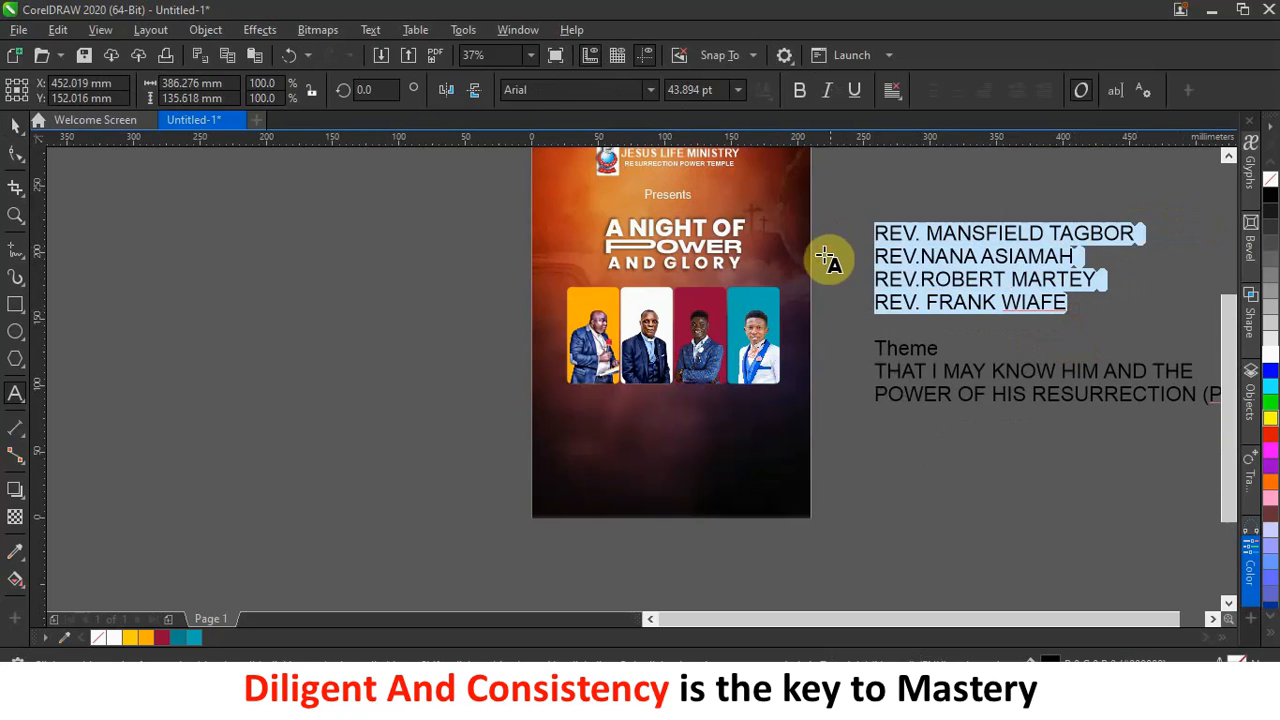
key("Delete")
Paste the four names as new text left of the page and pull the first name apart.
left_click(418, 389)
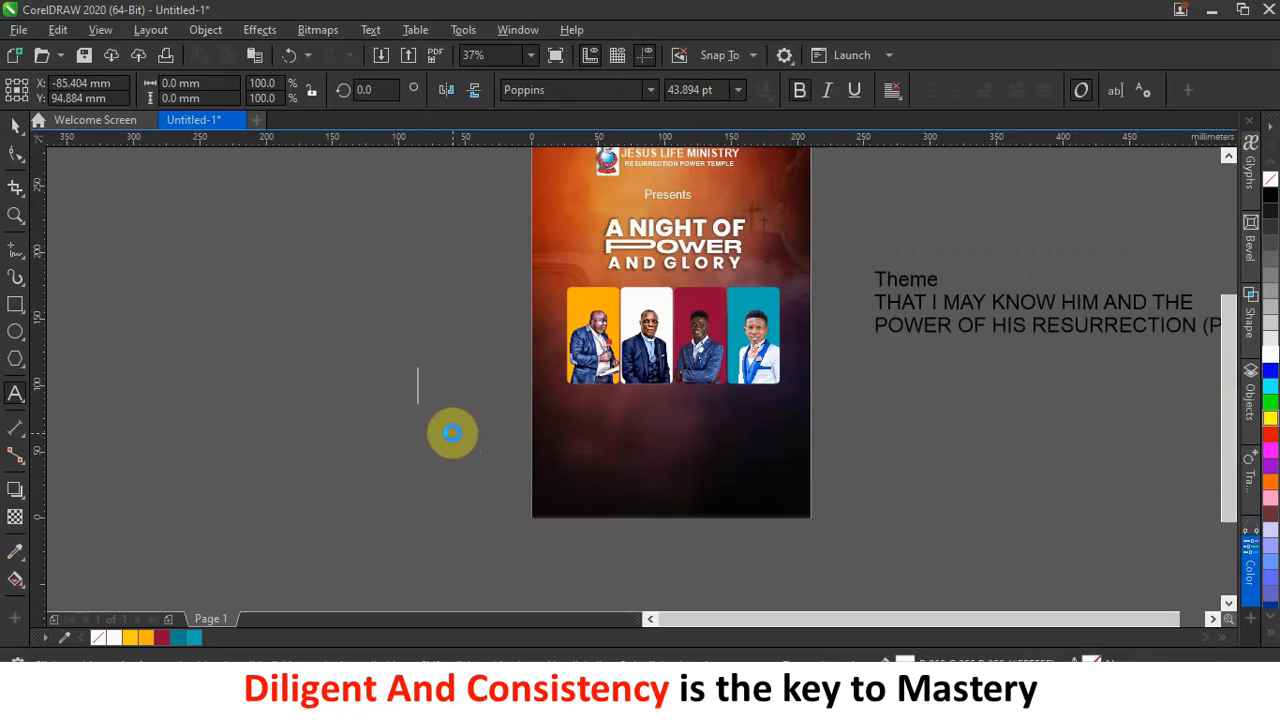
key("ctrl+v")
left_click(14, 124)
left_click_drag(474, 417, 319, 351)
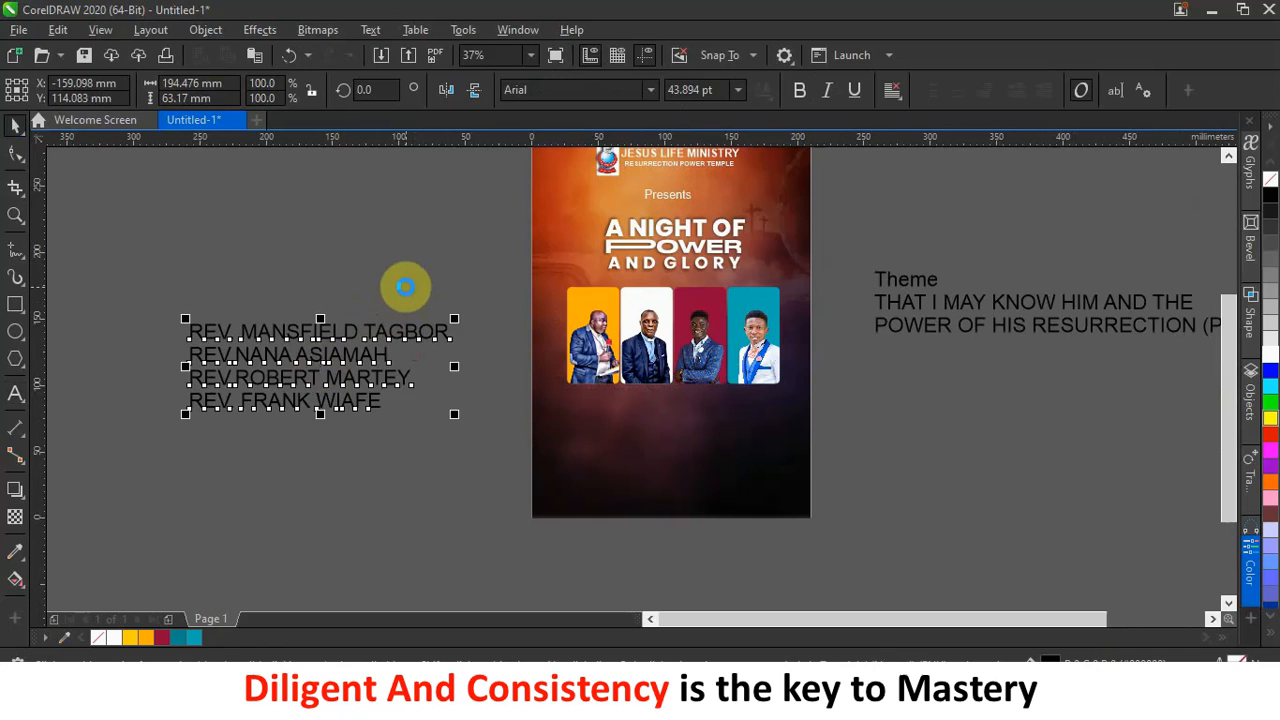
left_click(405, 287)
left_click_drag(390, 342, 396, 300)
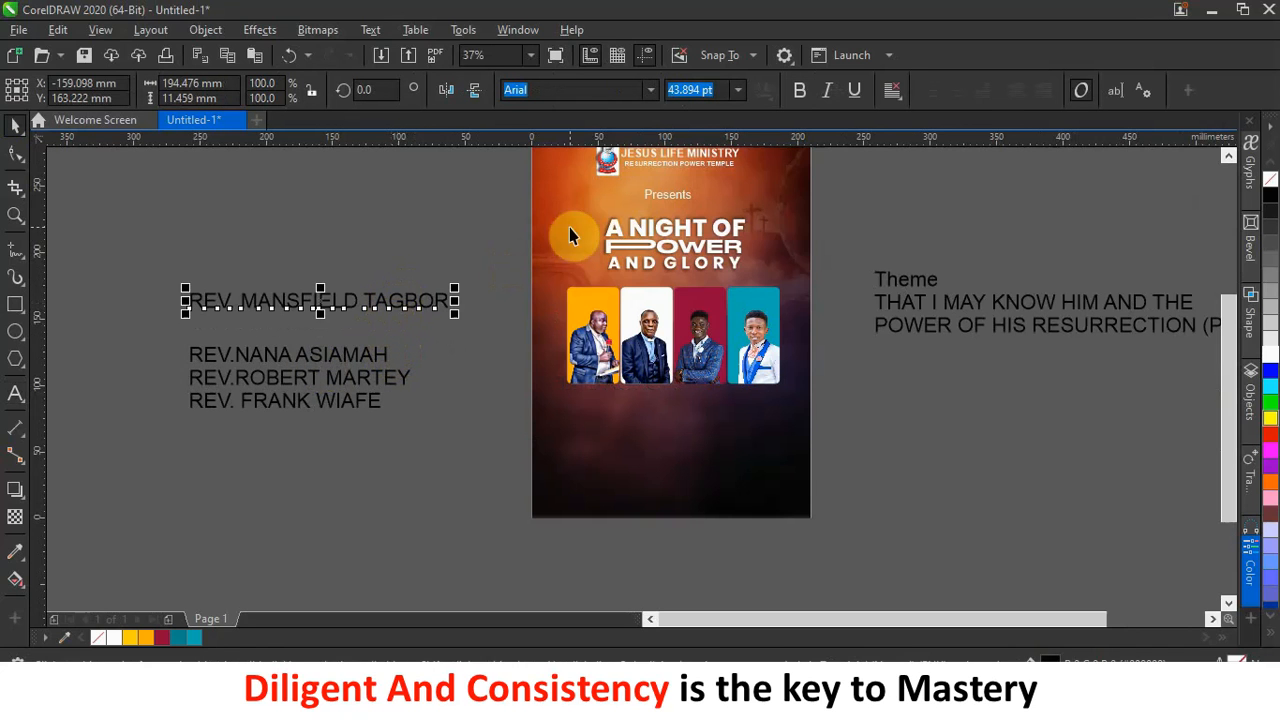
left_click_drag(108, 260, 481, 472)
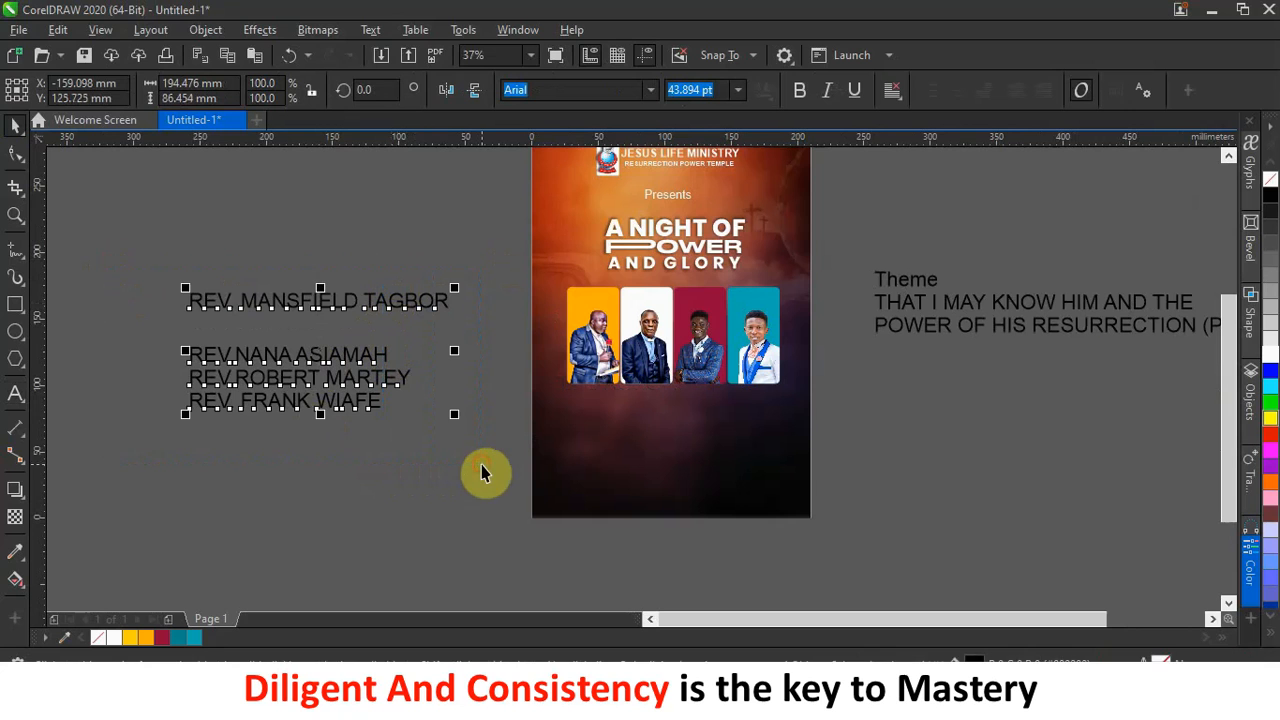
Change the selected name texts from Arial to Poppins (Bold) via the property bar font list.
left_click(656, 88)
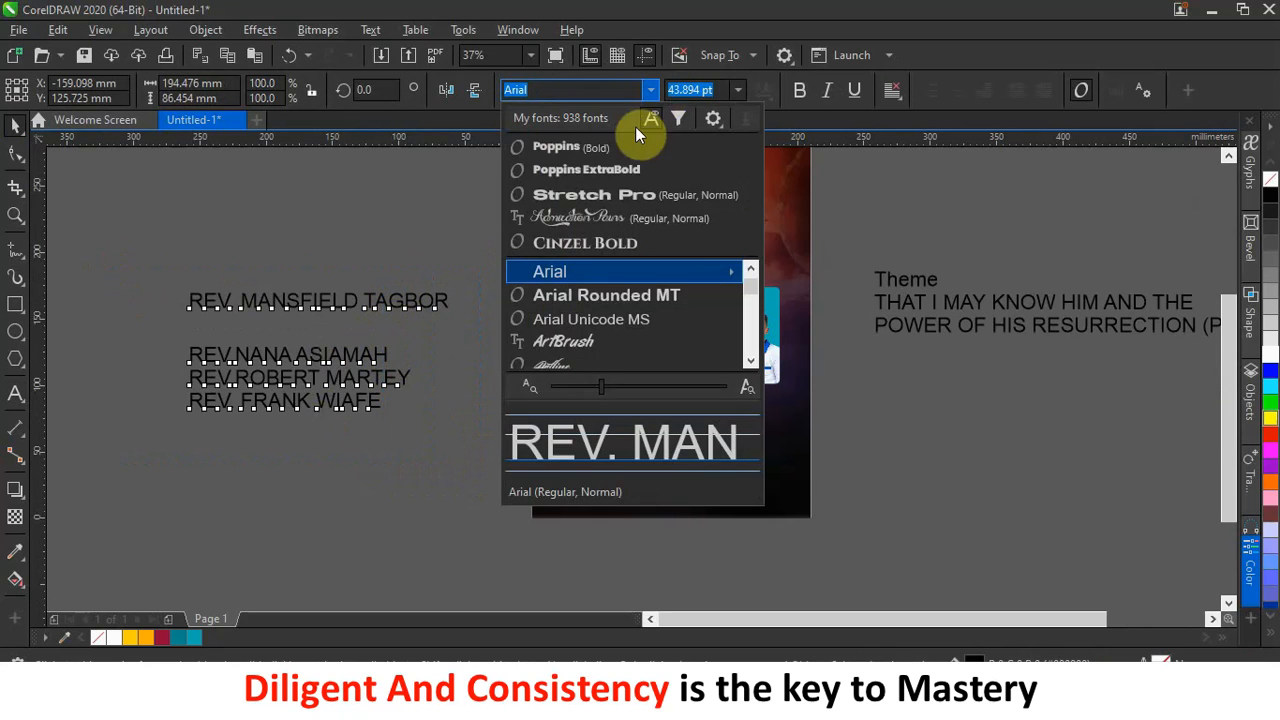
left_click(629, 147)
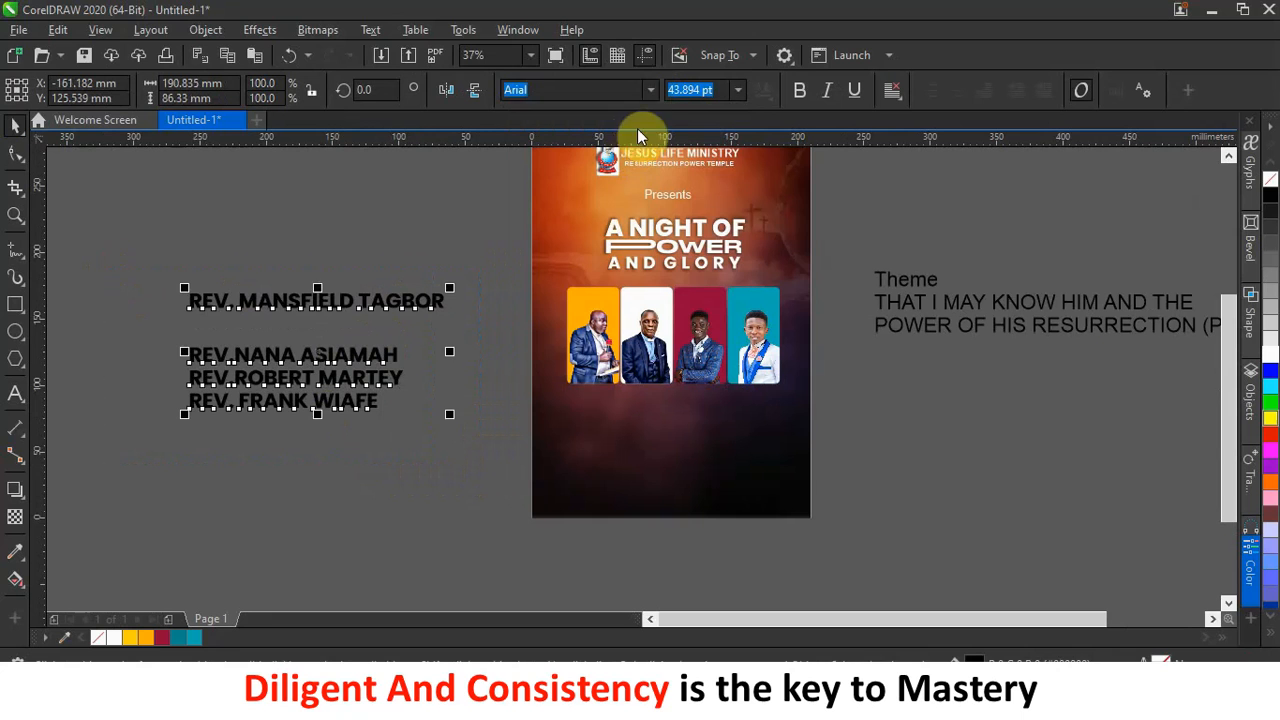
left_click(650, 89)
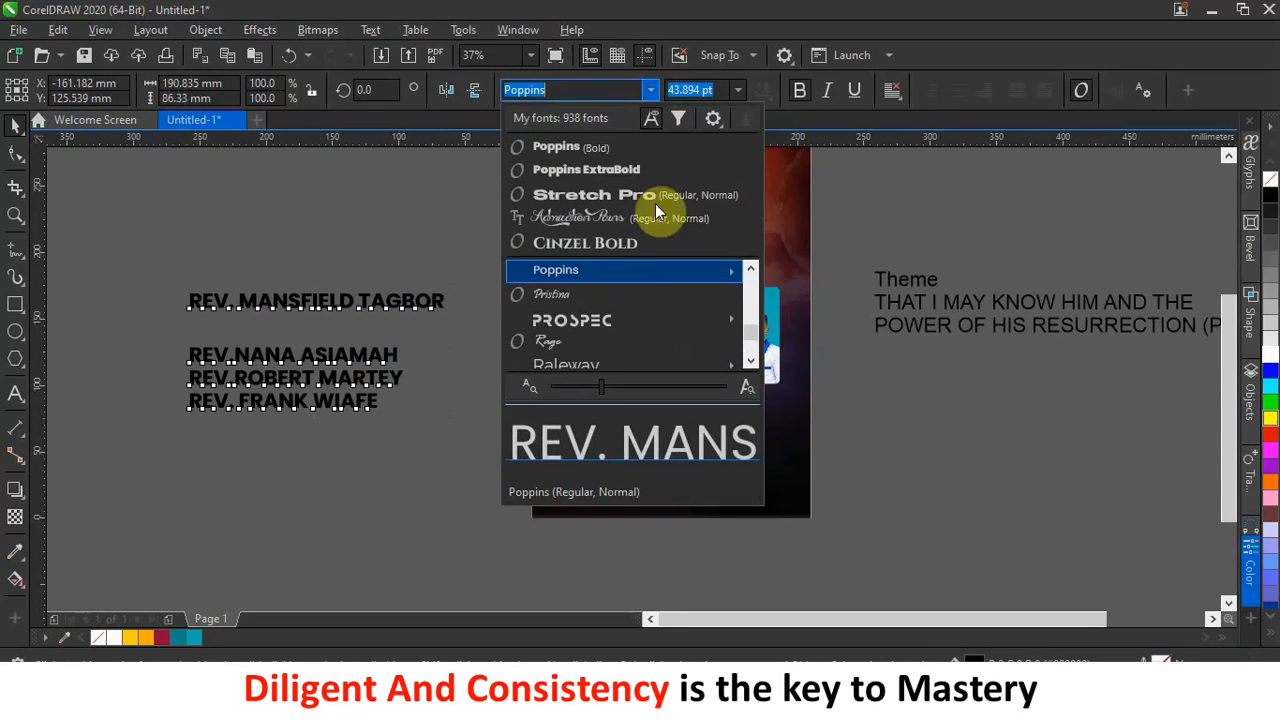
scroll(620, 314, "down", 3)
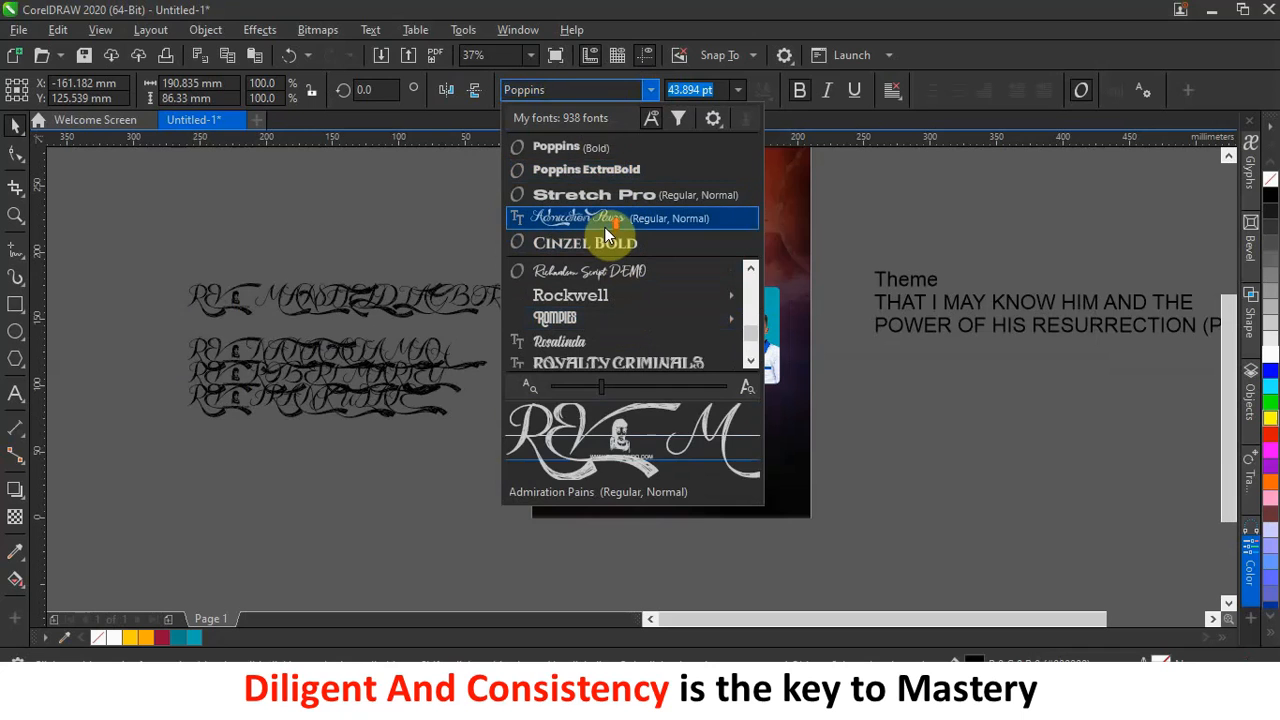
left_click(604, 148)
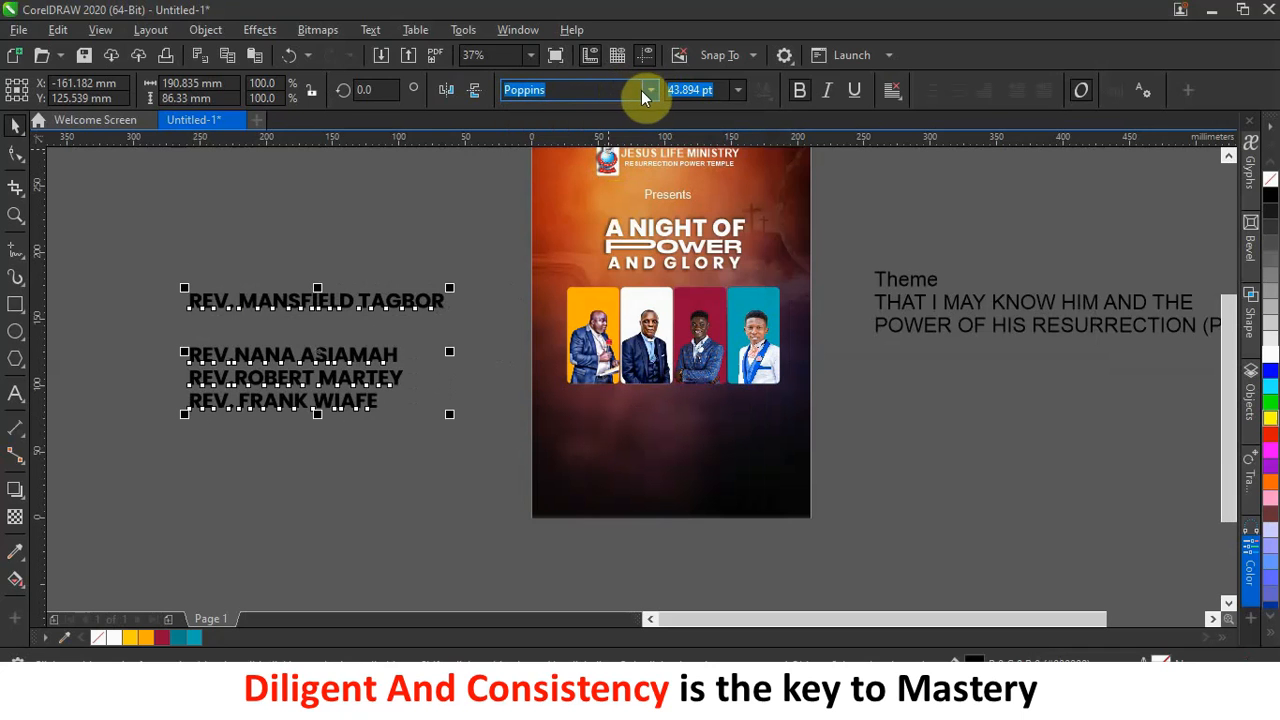
left_click(649, 90)
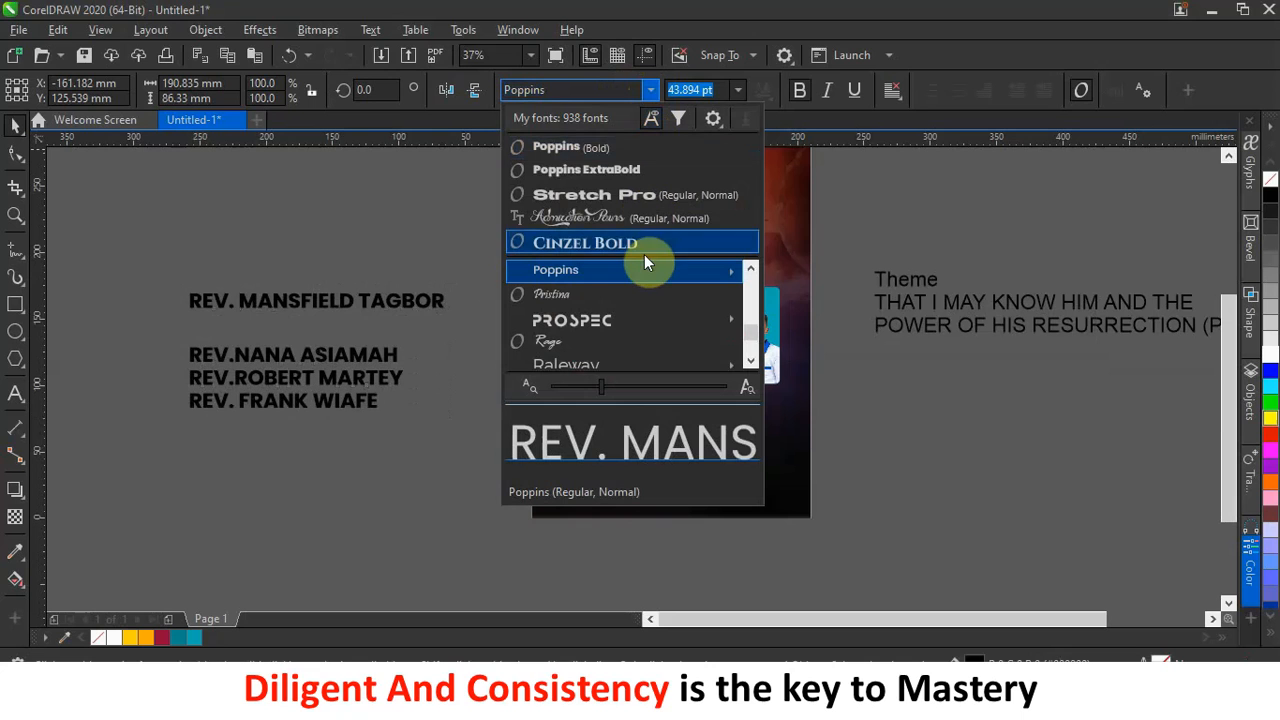
mouse_move(637, 273)
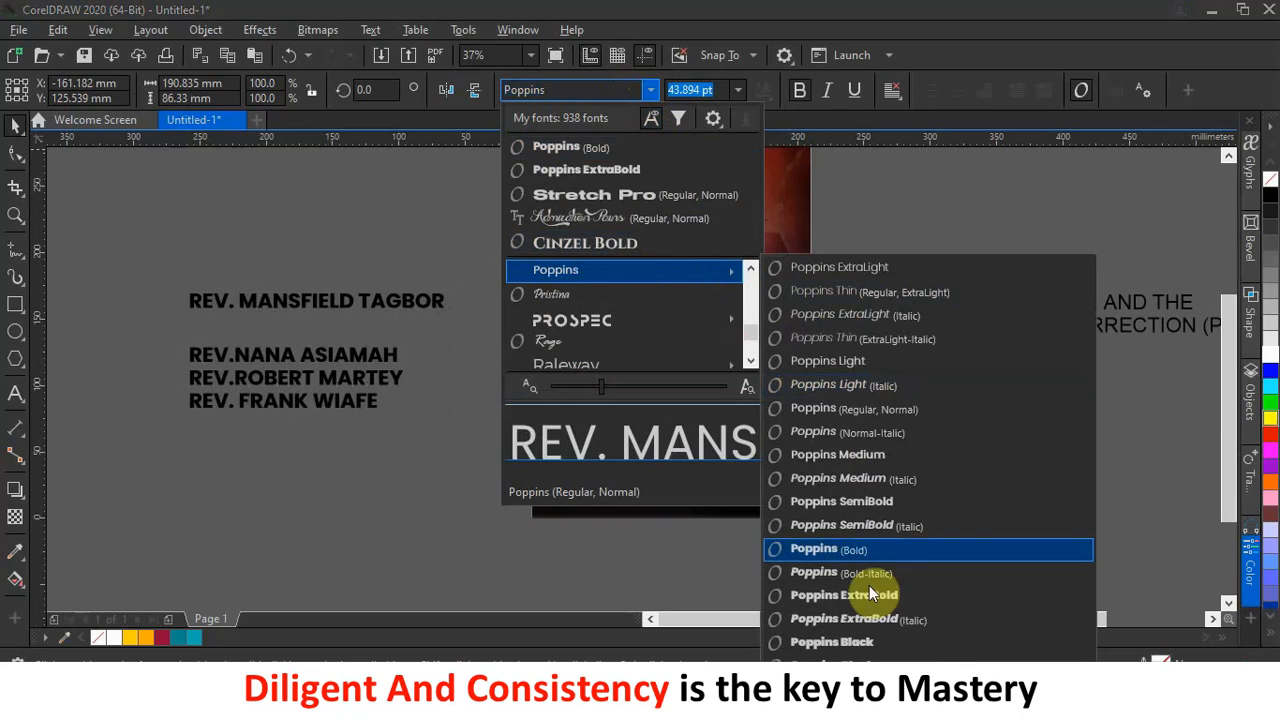
left_click(871, 549)
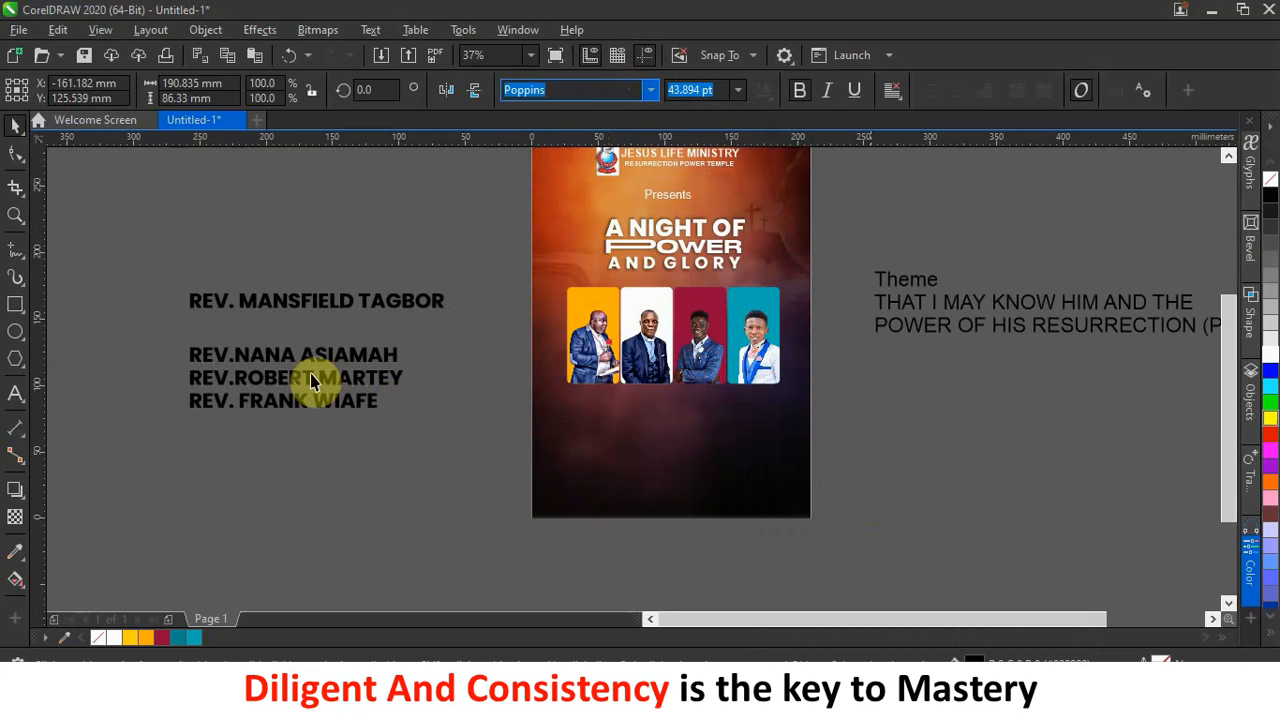
left_click(434, 280)
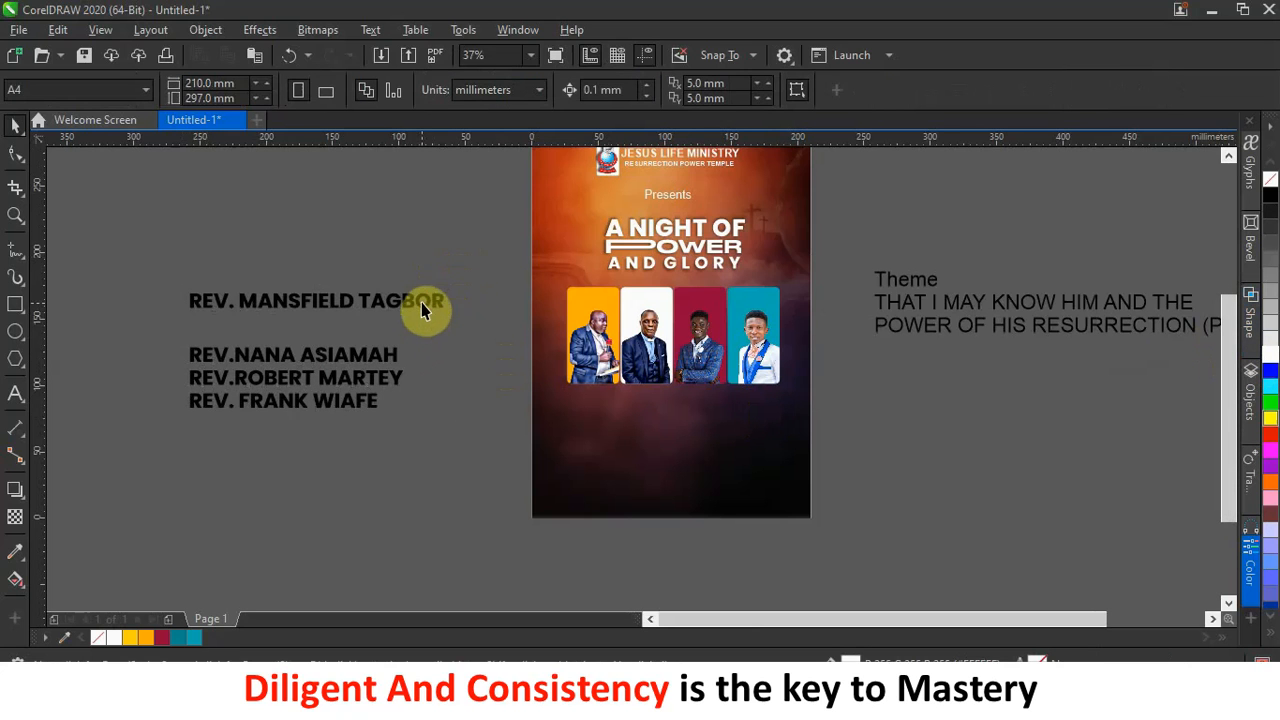
Break the first minister's name onto three lines, with REV. on its own line.
left_click_drag(424, 302, 463, 300)
double_click(284, 305)
key("Return")
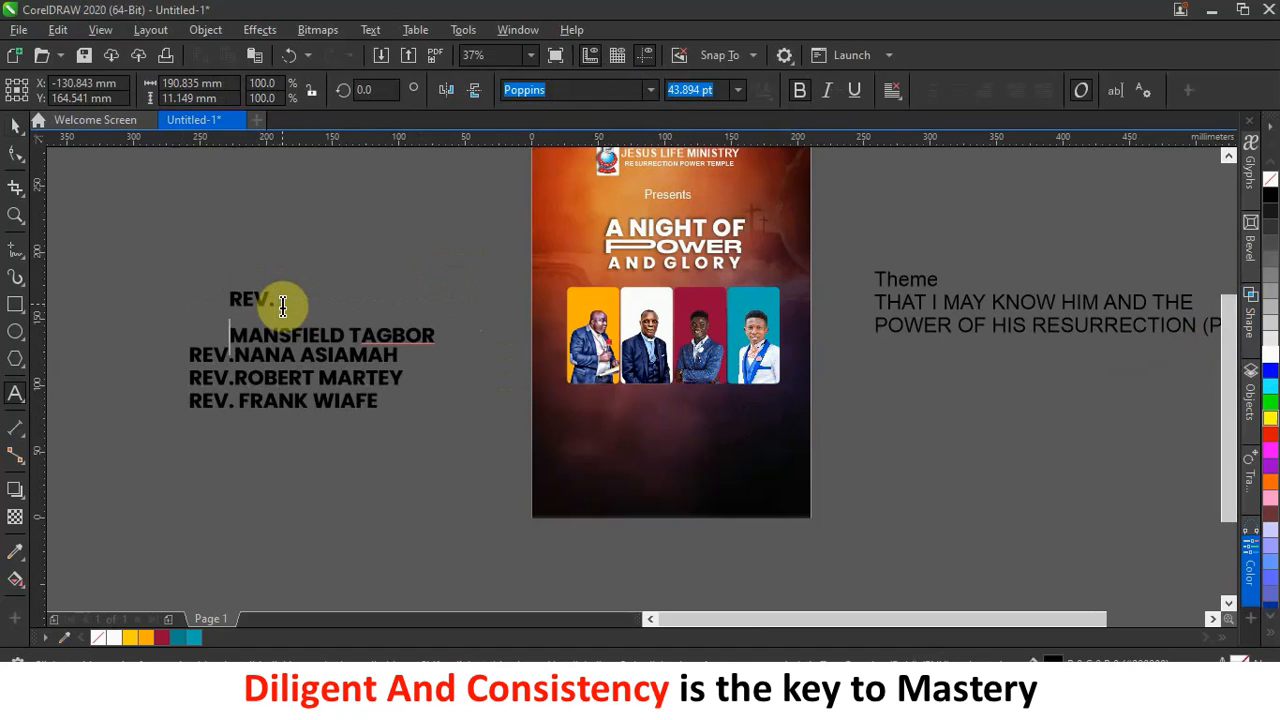
left_click(353, 333)
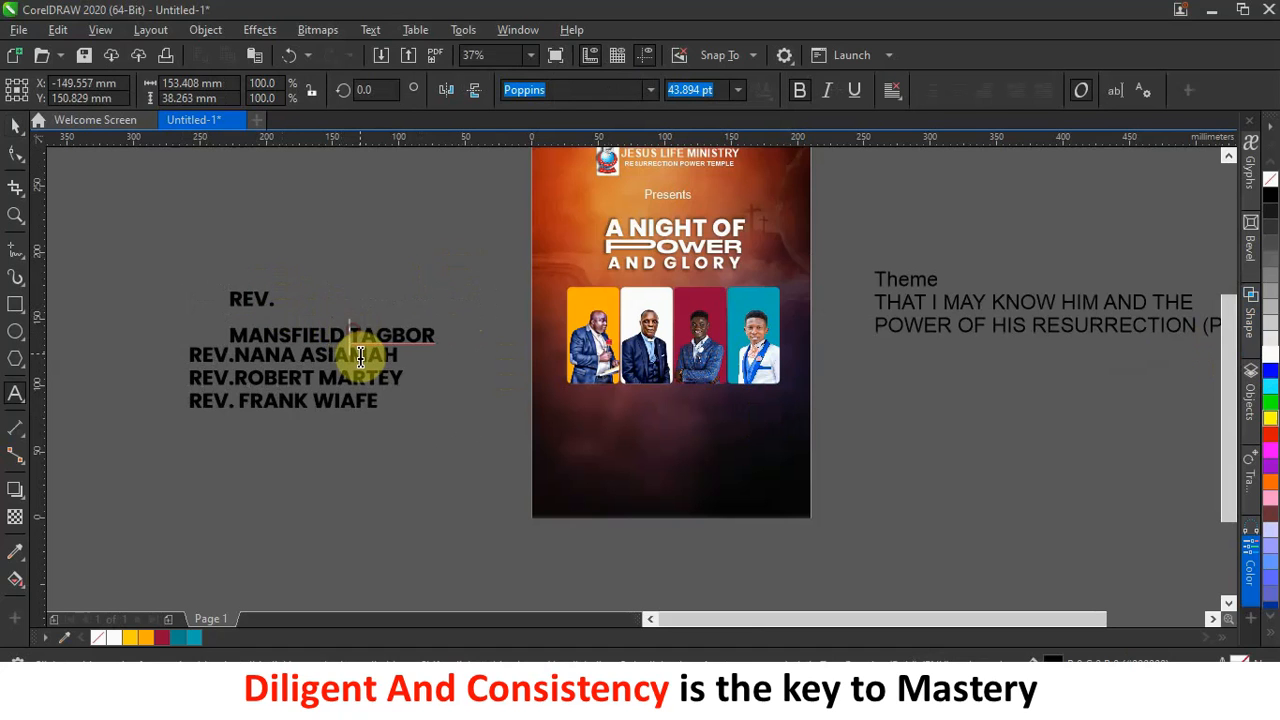
left_click(14, 124)
Centre-align the three-line name and tighten its line spacing.
left_click_drag(251, 294, 296, 226)
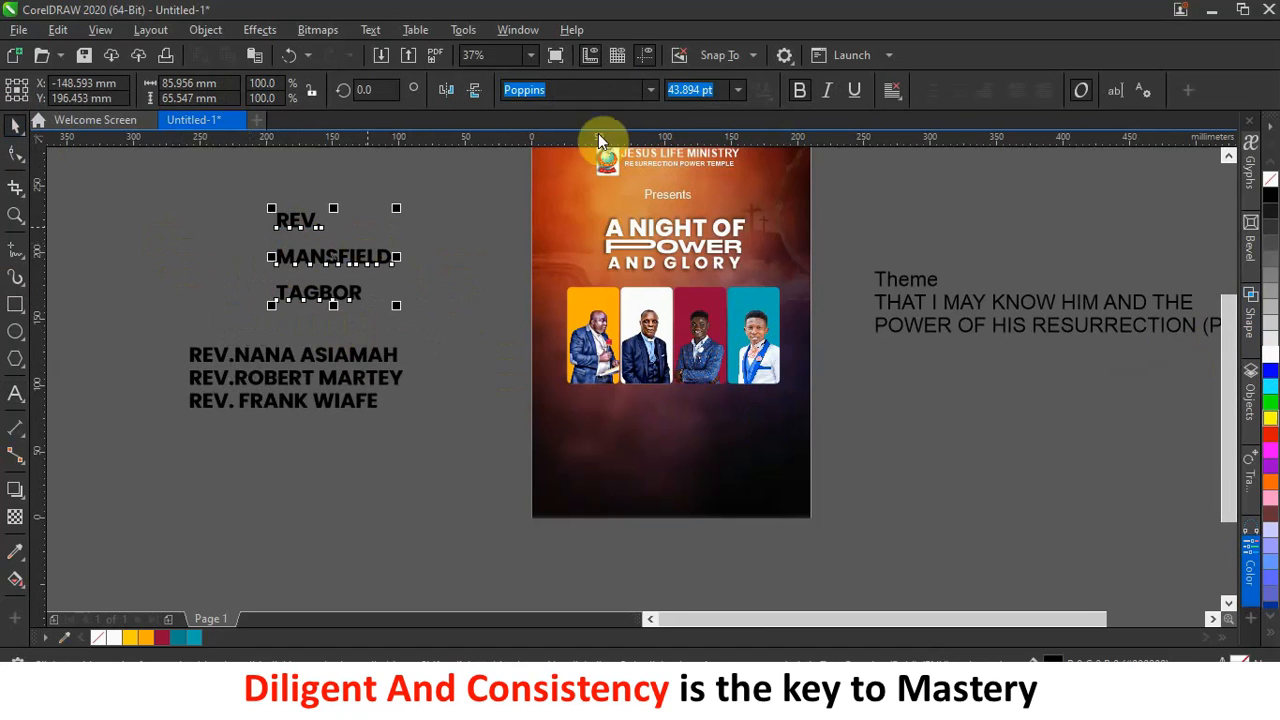
left_click(892, 90)
left_click(926, 156)
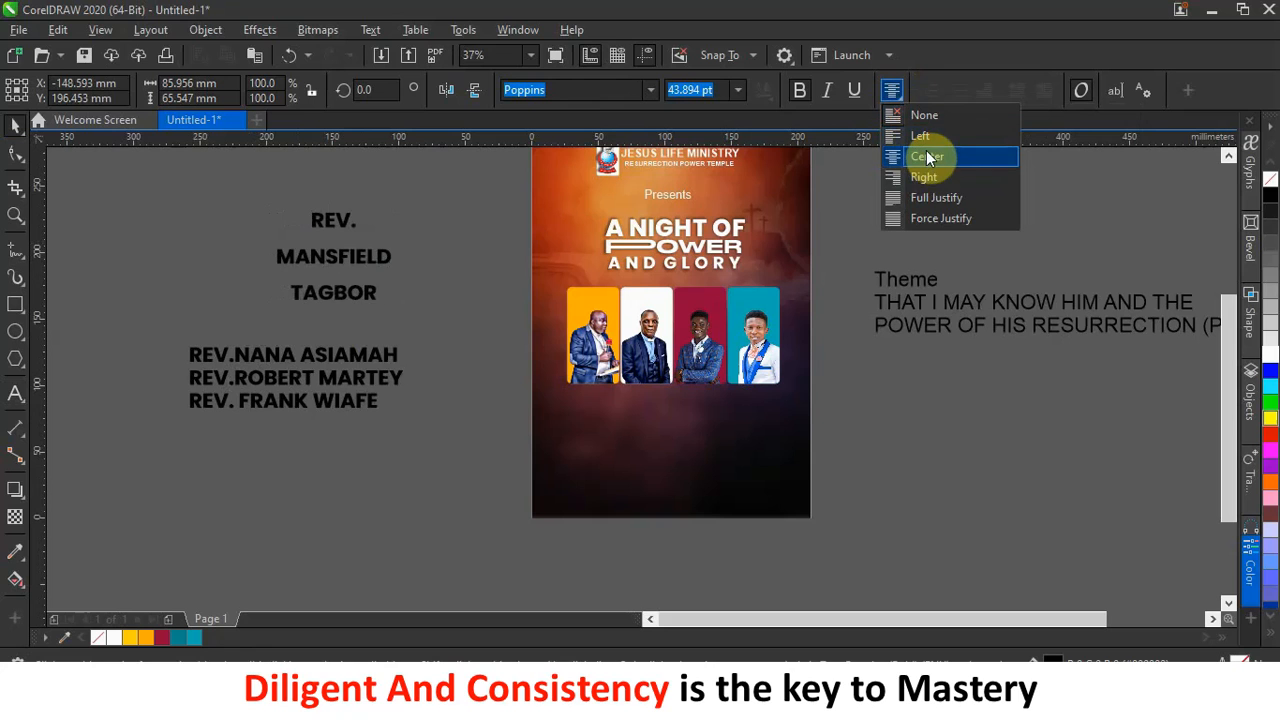
left_click(15, 155)
left_click_drag(269, 306, 272, 261)
Scale the name down to 7.572 pt and place it on the orange photo panel.
left_click(15, 125)
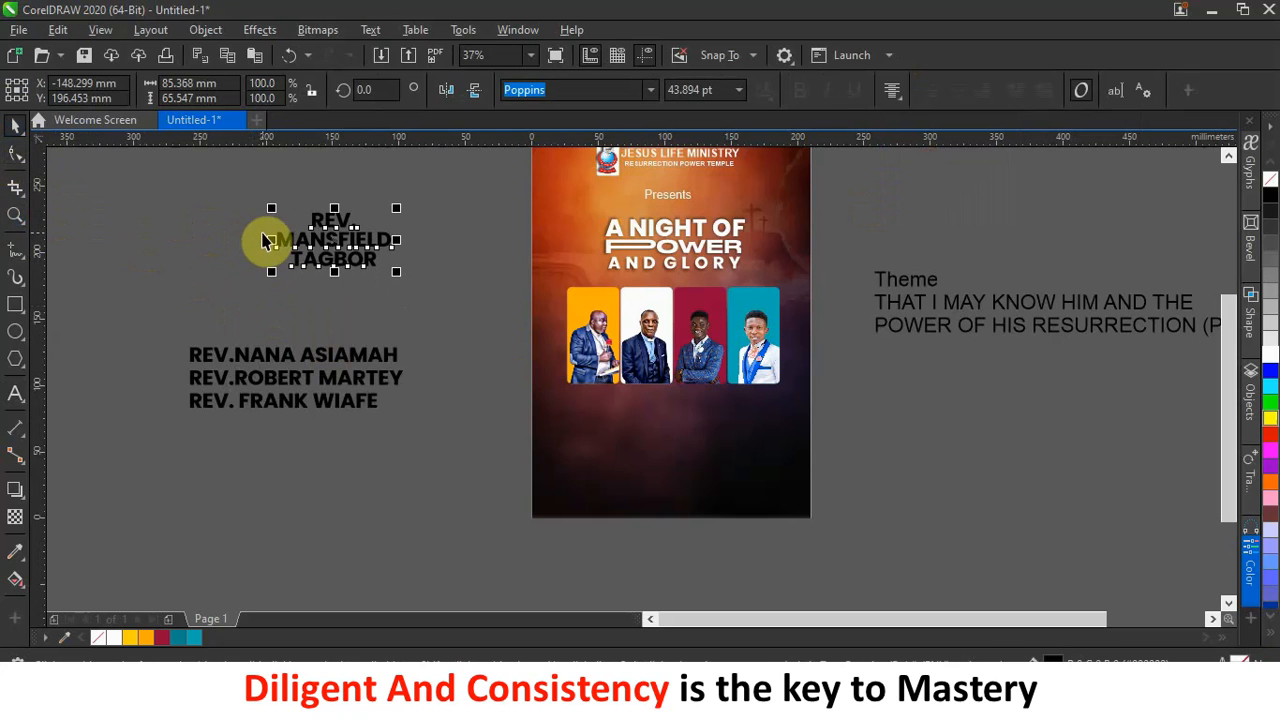
left_click_drag(271, 209, 589, 309)
scroll(589, 309, "up", 4)
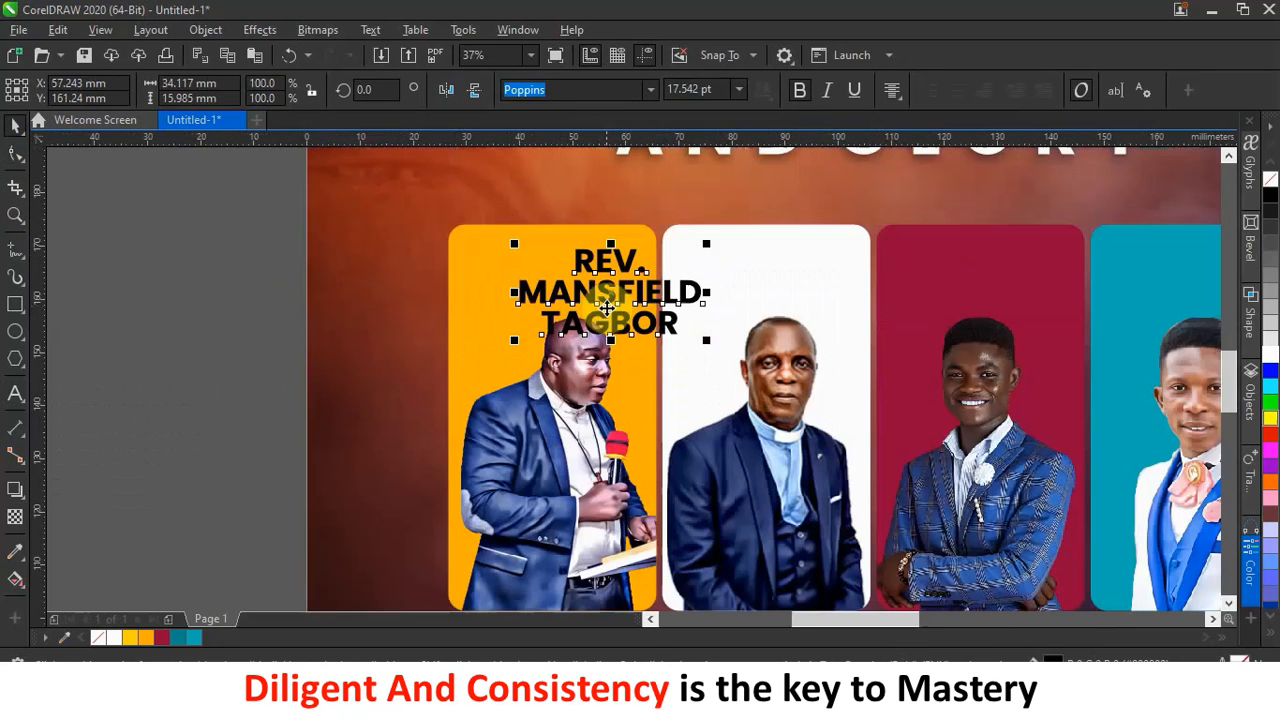
left_click_drag(704, 240, 568, 277)
left_click(284, 322)
scroll(568, 277, "up", 4)
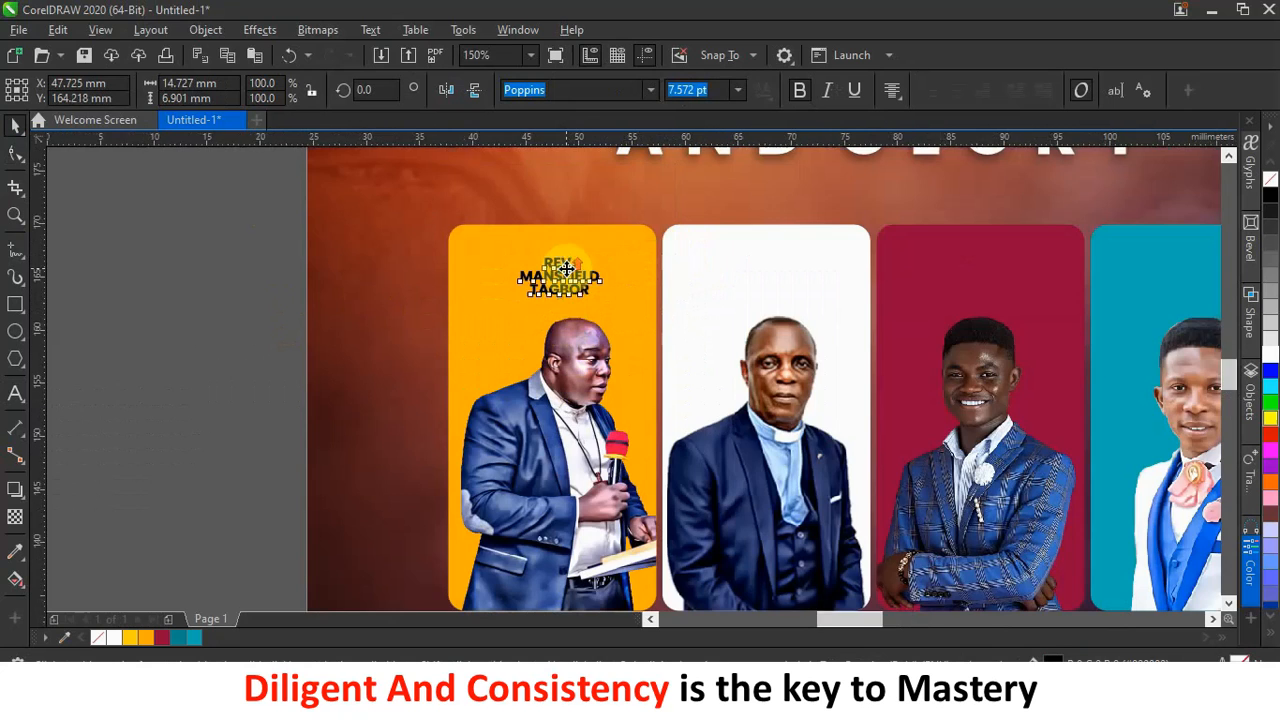
Colour the word REV. red in the minister's name.
double_click(574, 267)
left_click_drag(604, 260, 409, 211)
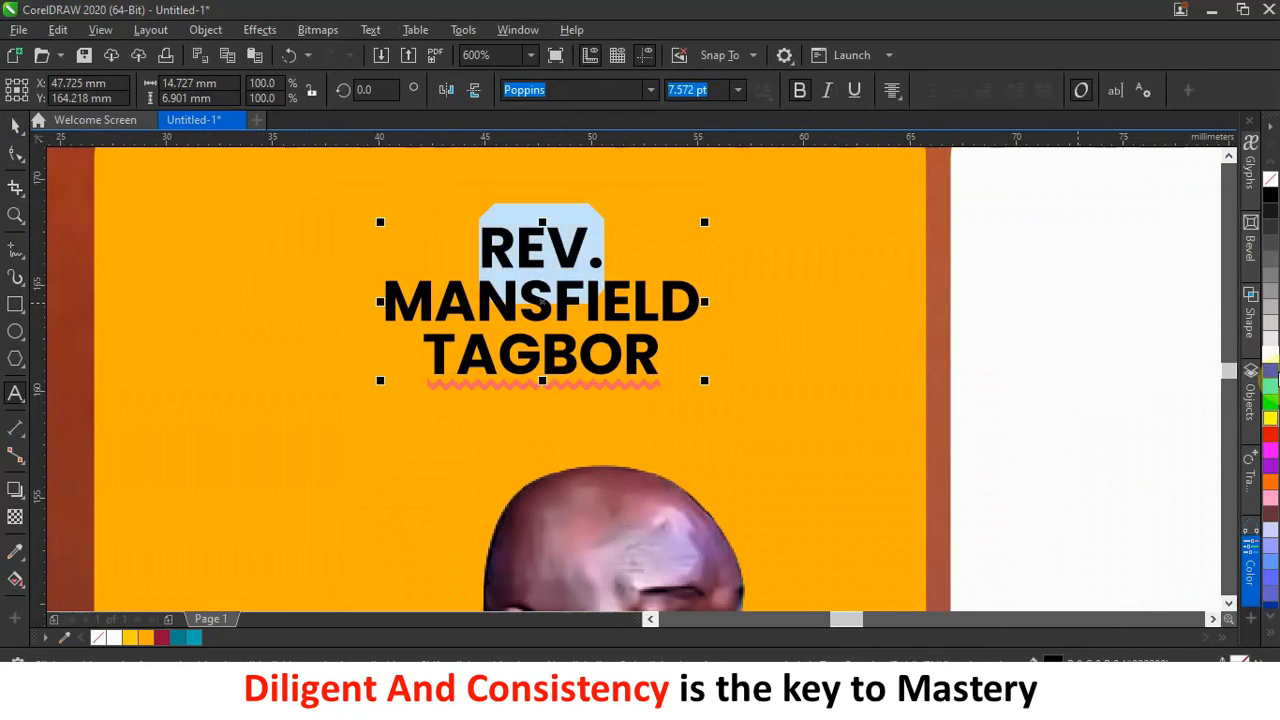
left_click(1272, 437)
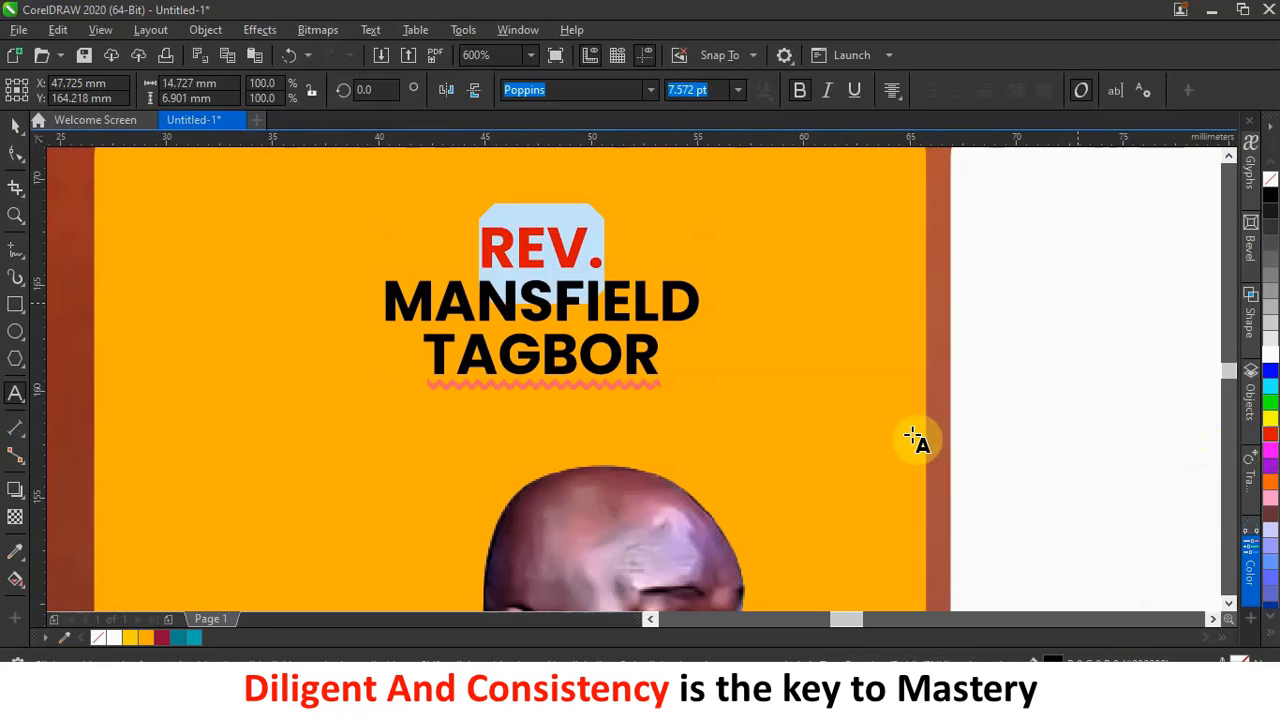
left_click(650, 352)
Add a 'Guest' line under the surname in the Black Stars font.
left_click(656, 362)
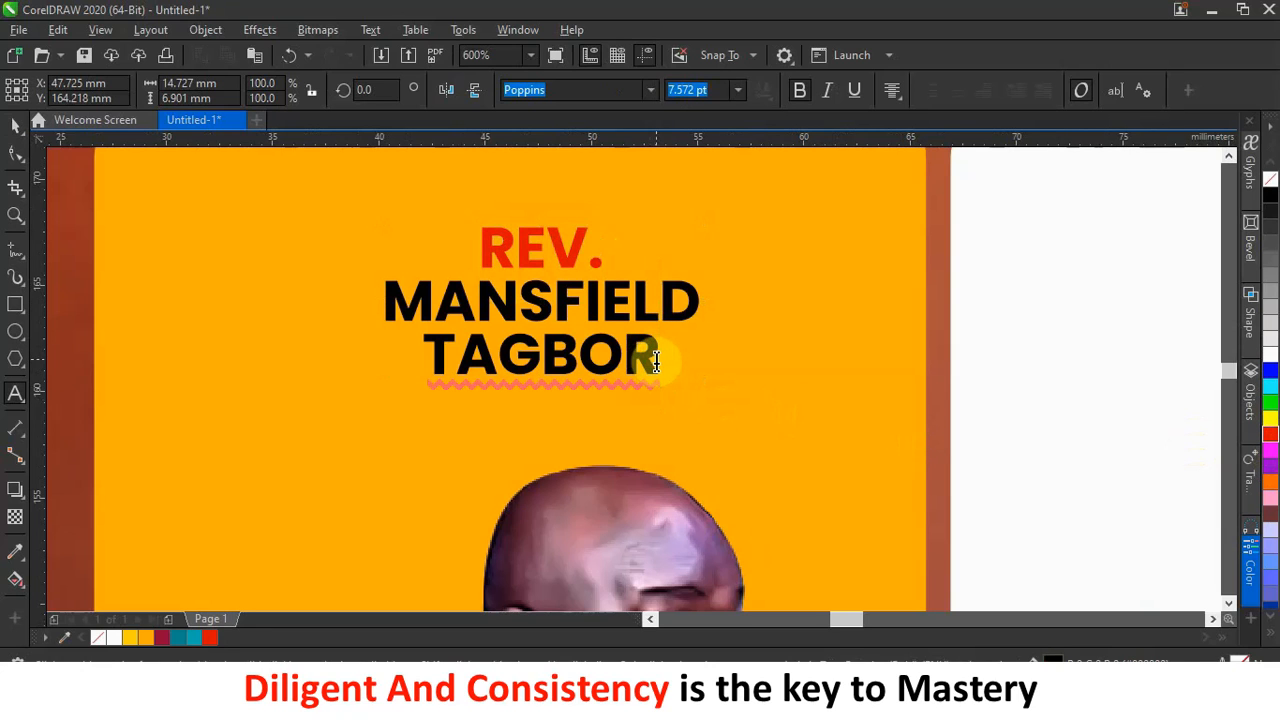
key("Return")
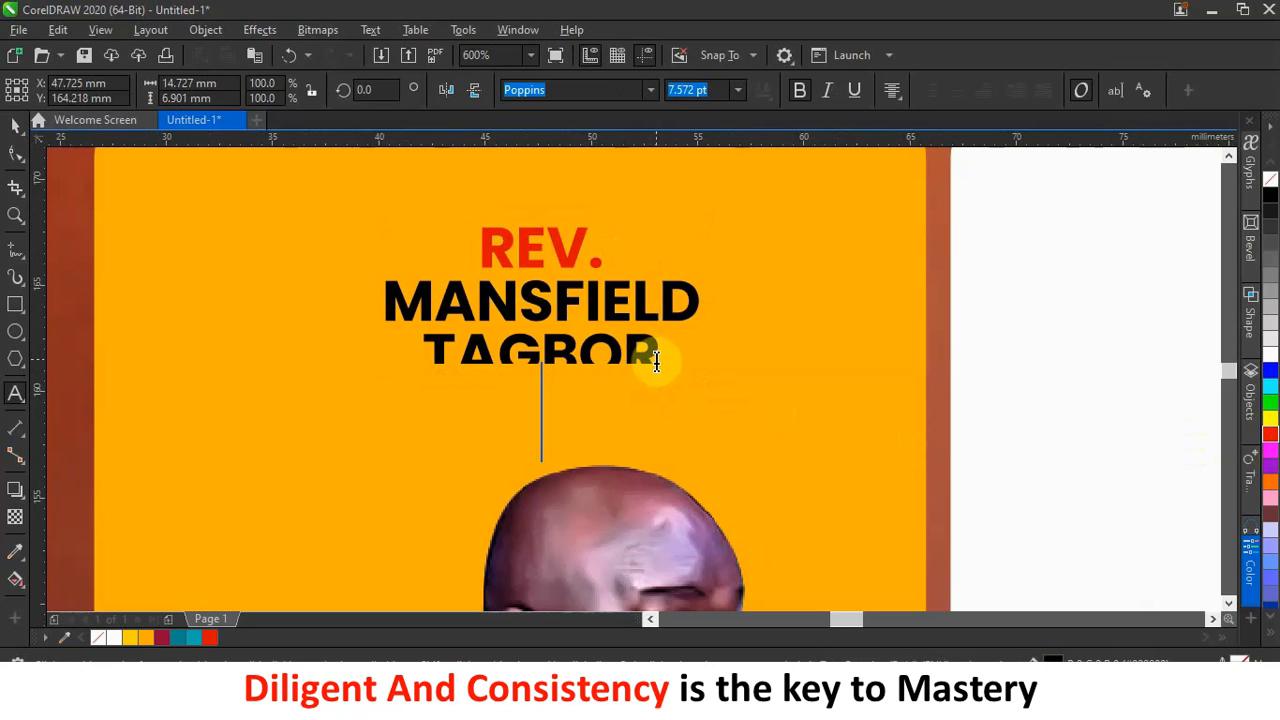
type("Guest")
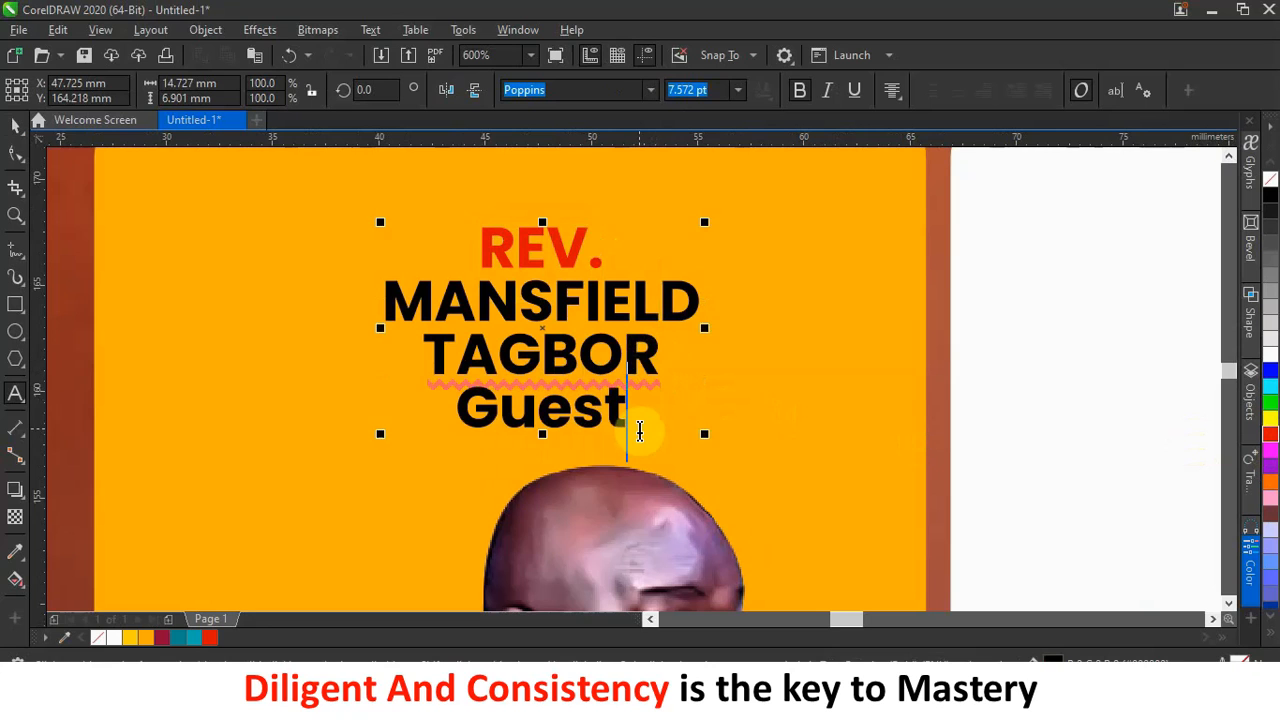
left_click_drag(630, 428, 437, 420)
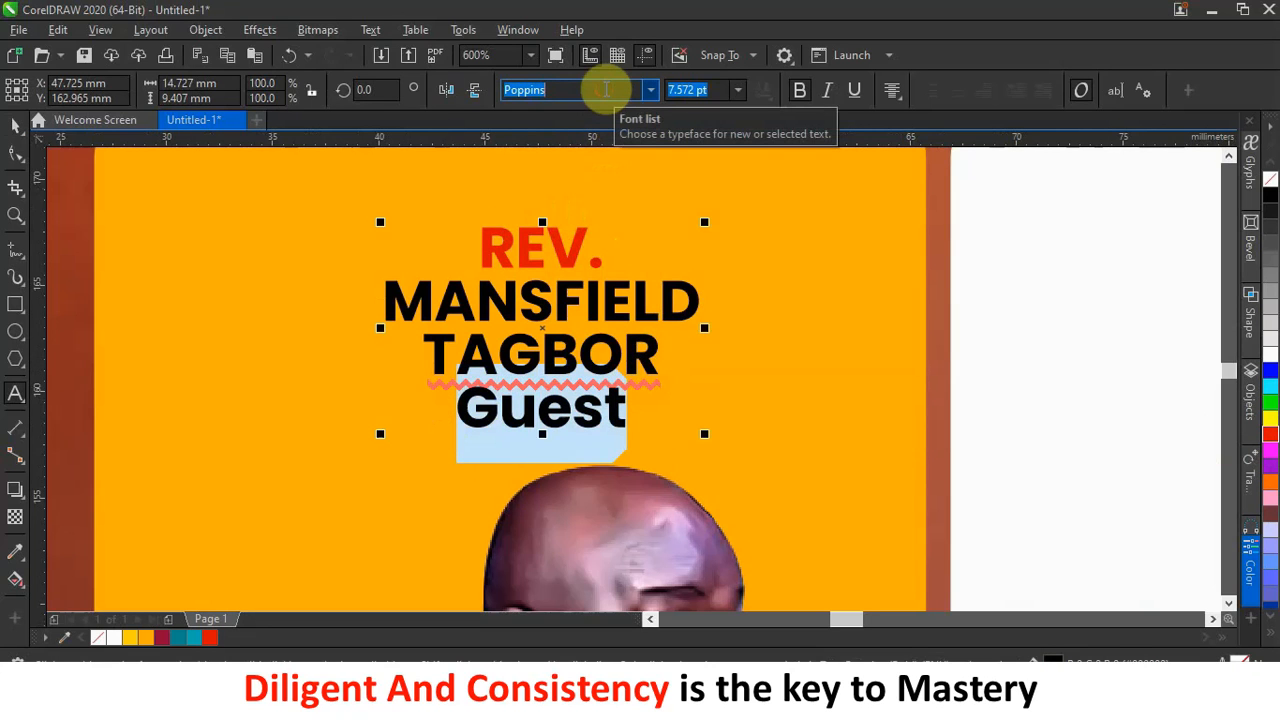
type("Black Stars")
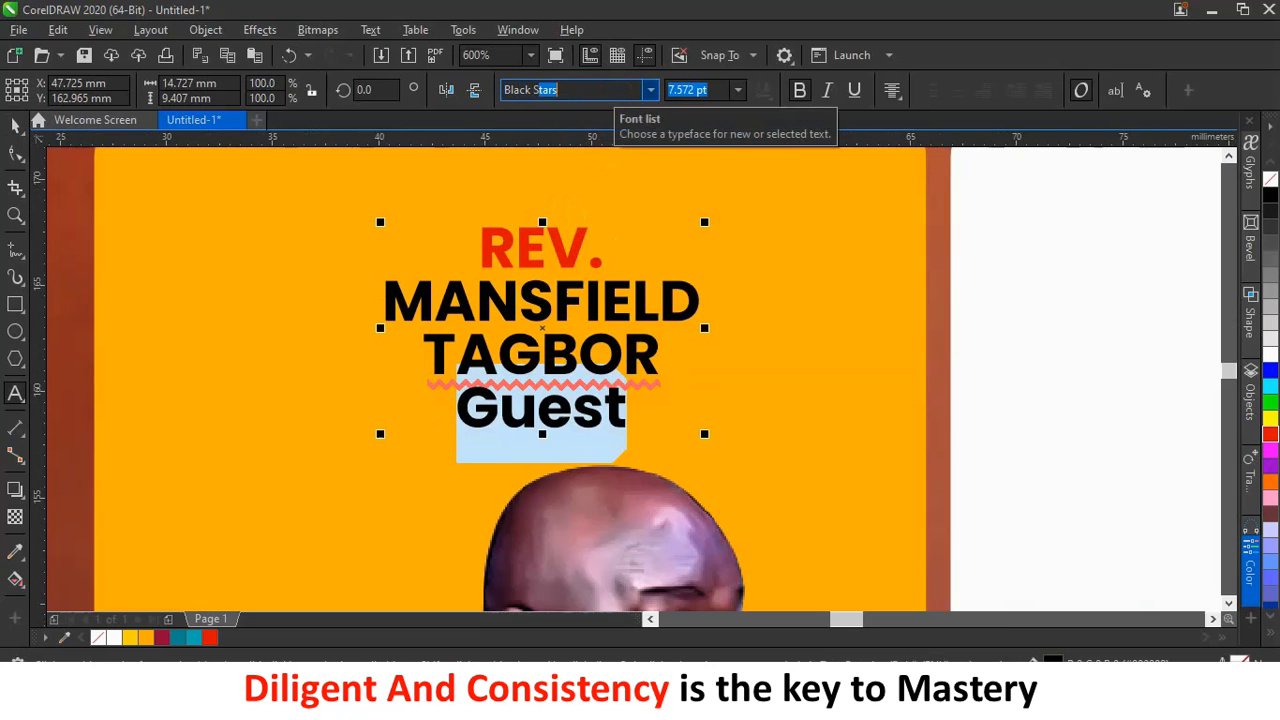
key("Return")
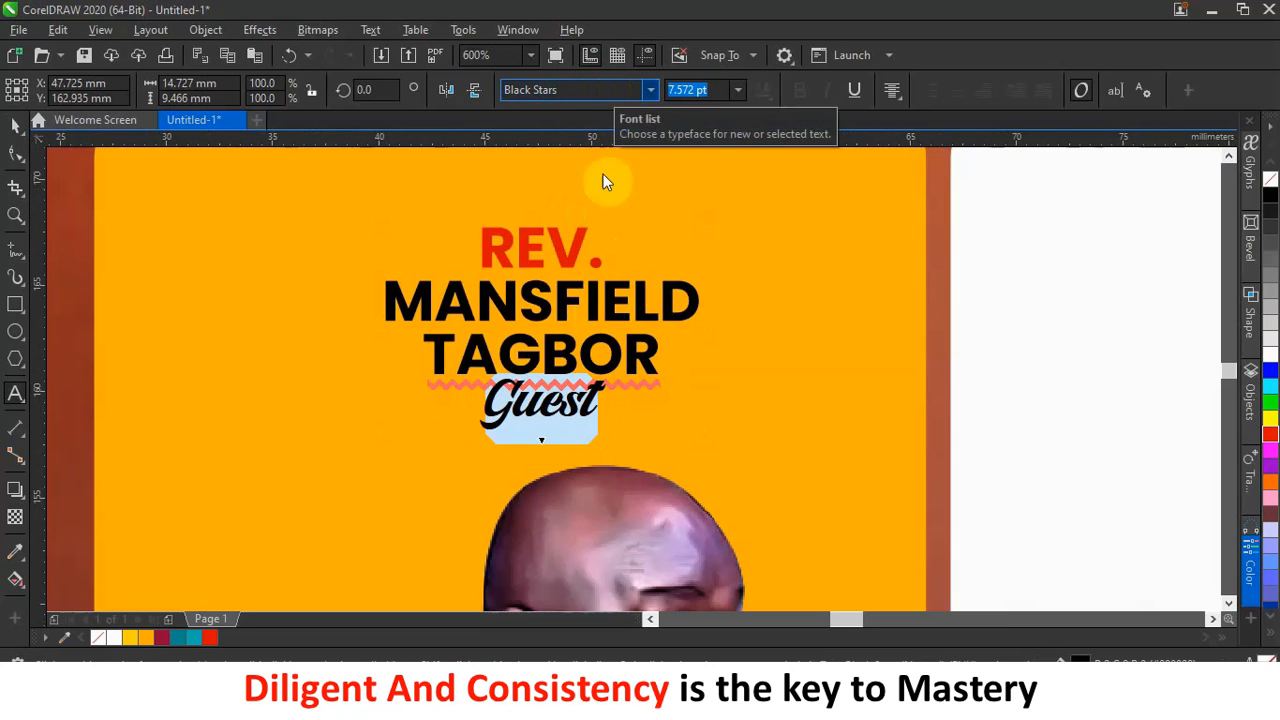
Colour the Guest line red.
left_click_drag(600, 398, 506, 416)
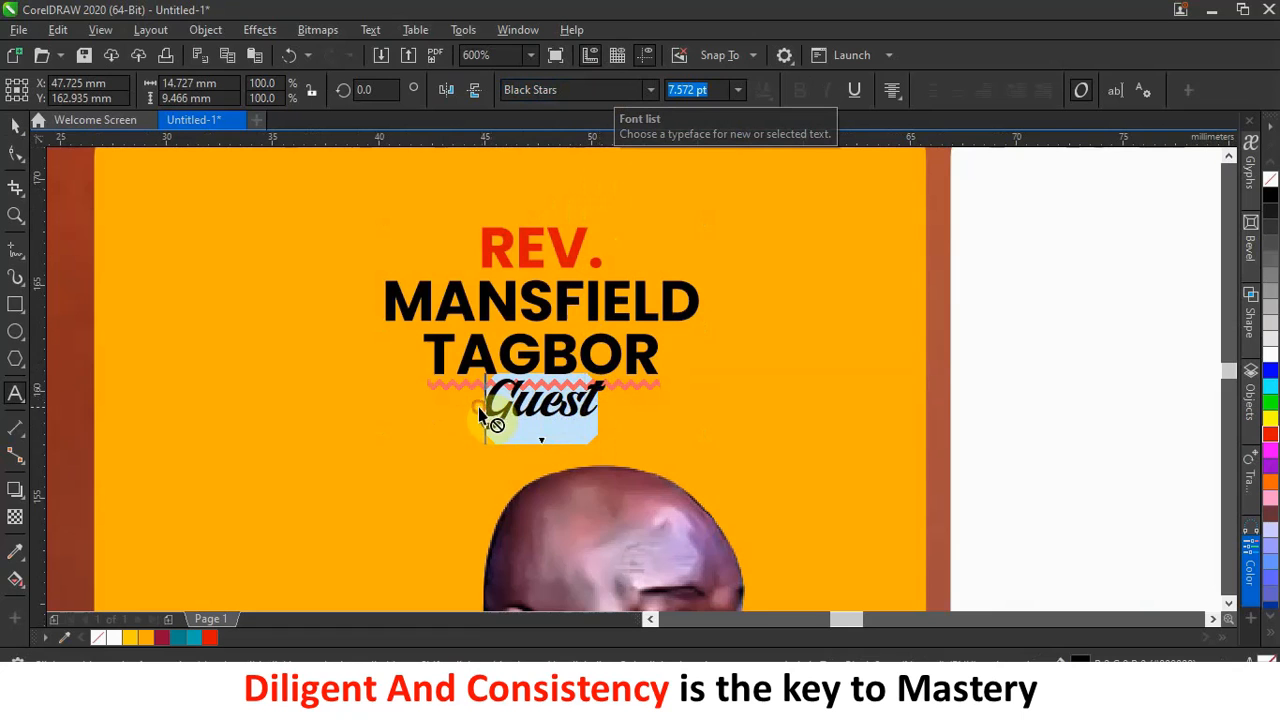
left_click_drag(600, 396, 506, 416)
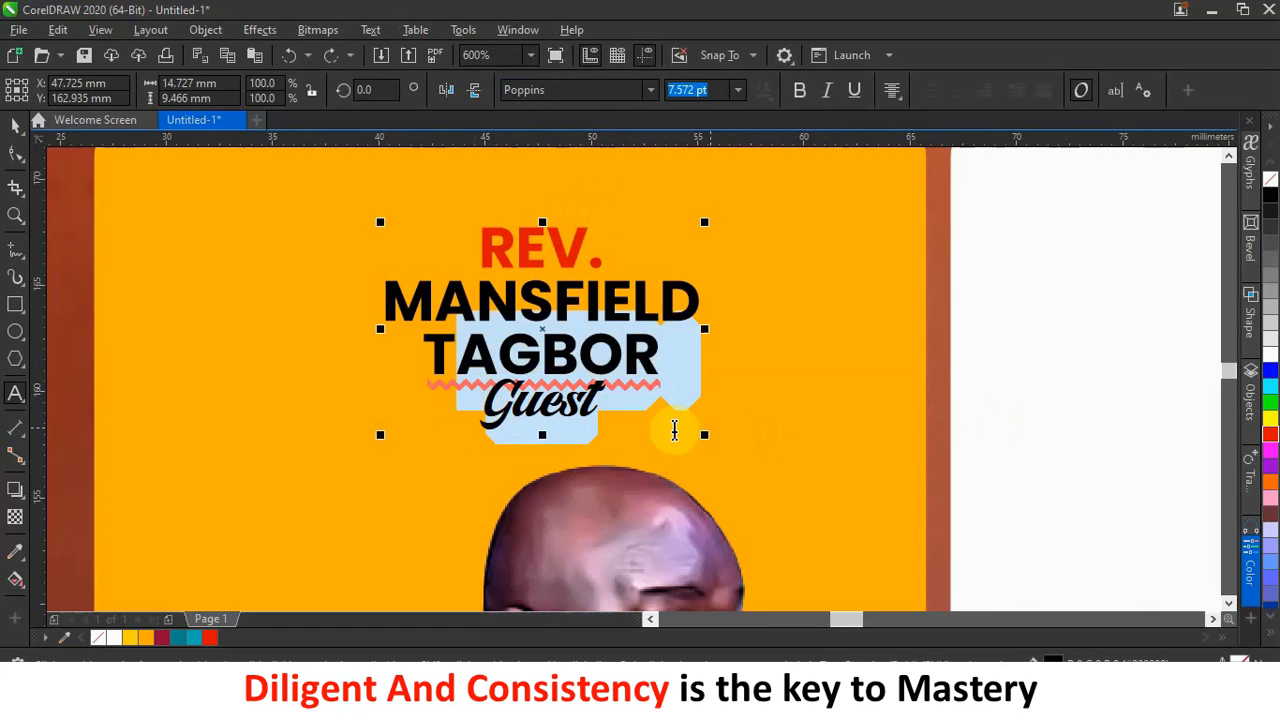
left_click(600, 409)
double_click(540, 405)
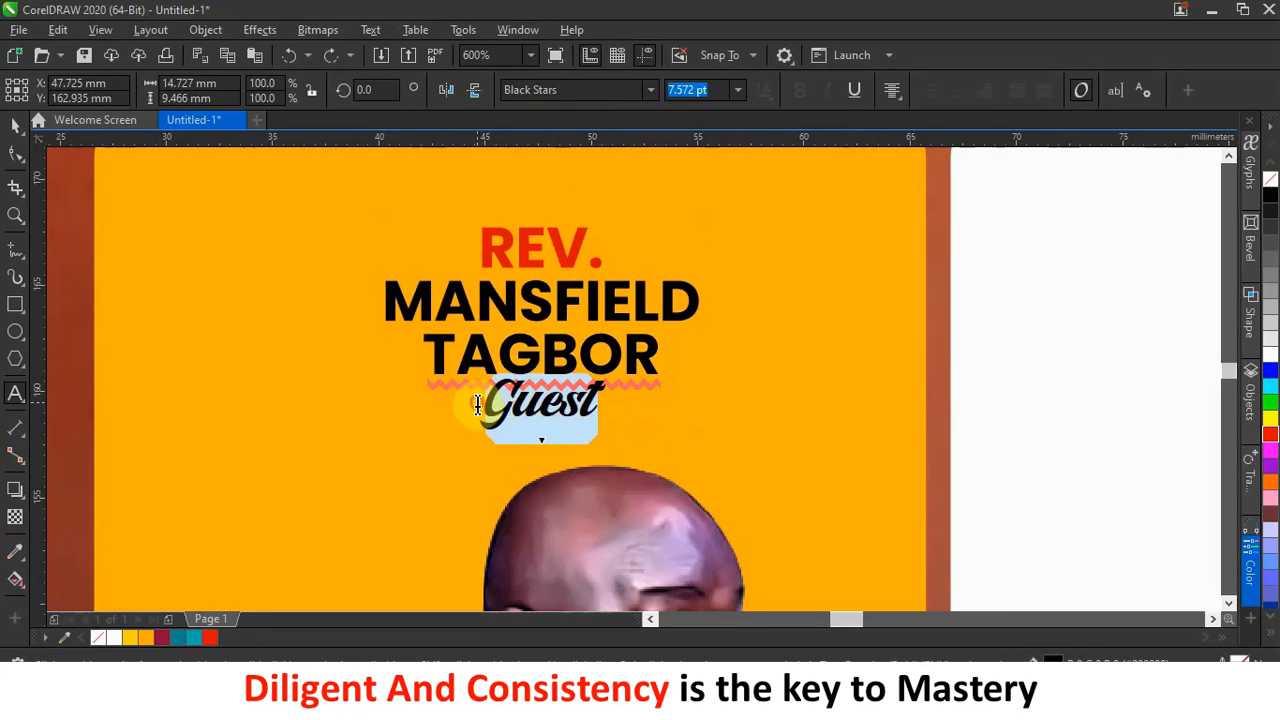
left_click(1271, 444)
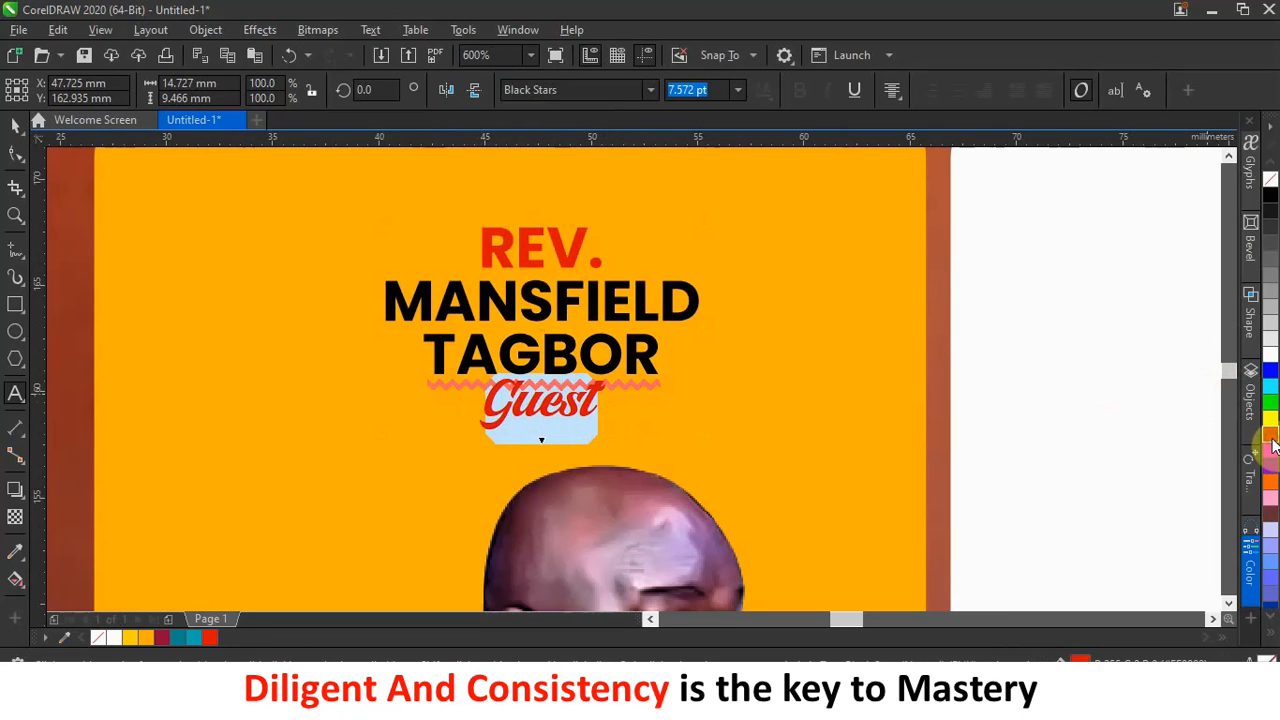
left_click(18, 133)
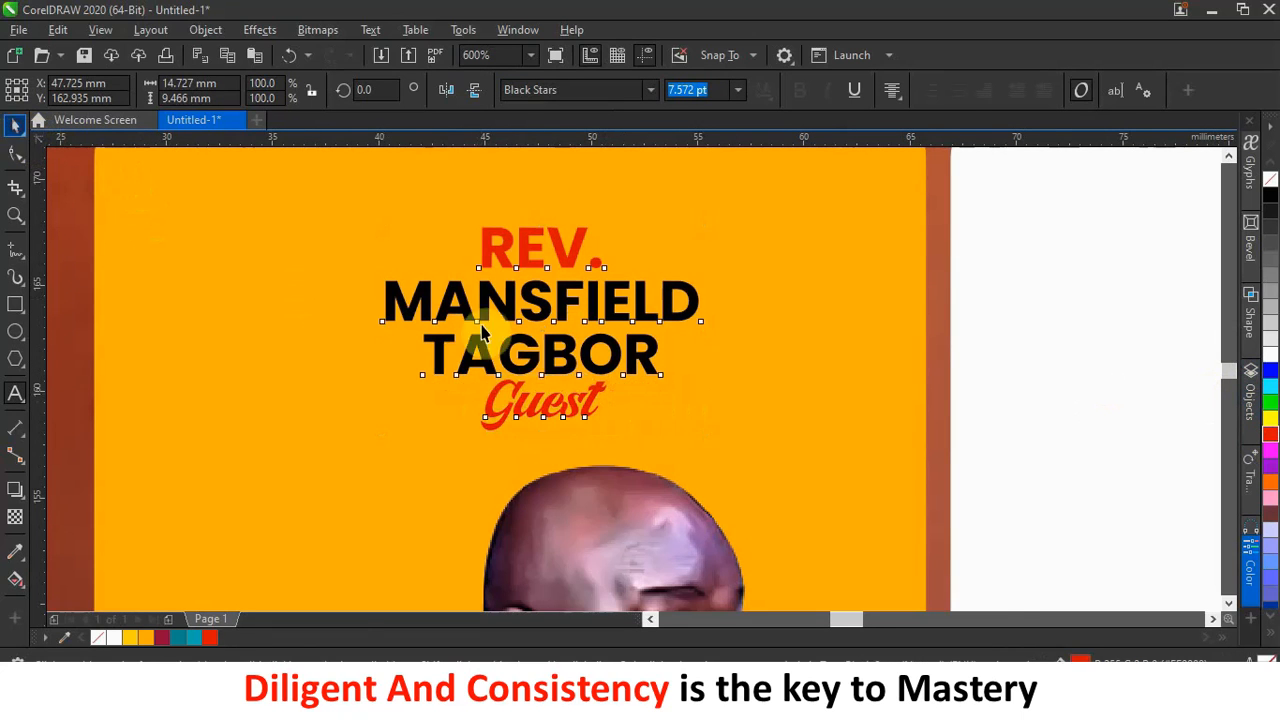
Move the guest minister's name block onto the white card.
left_click(523, 349)
scroll(545, 335, "down", 2)
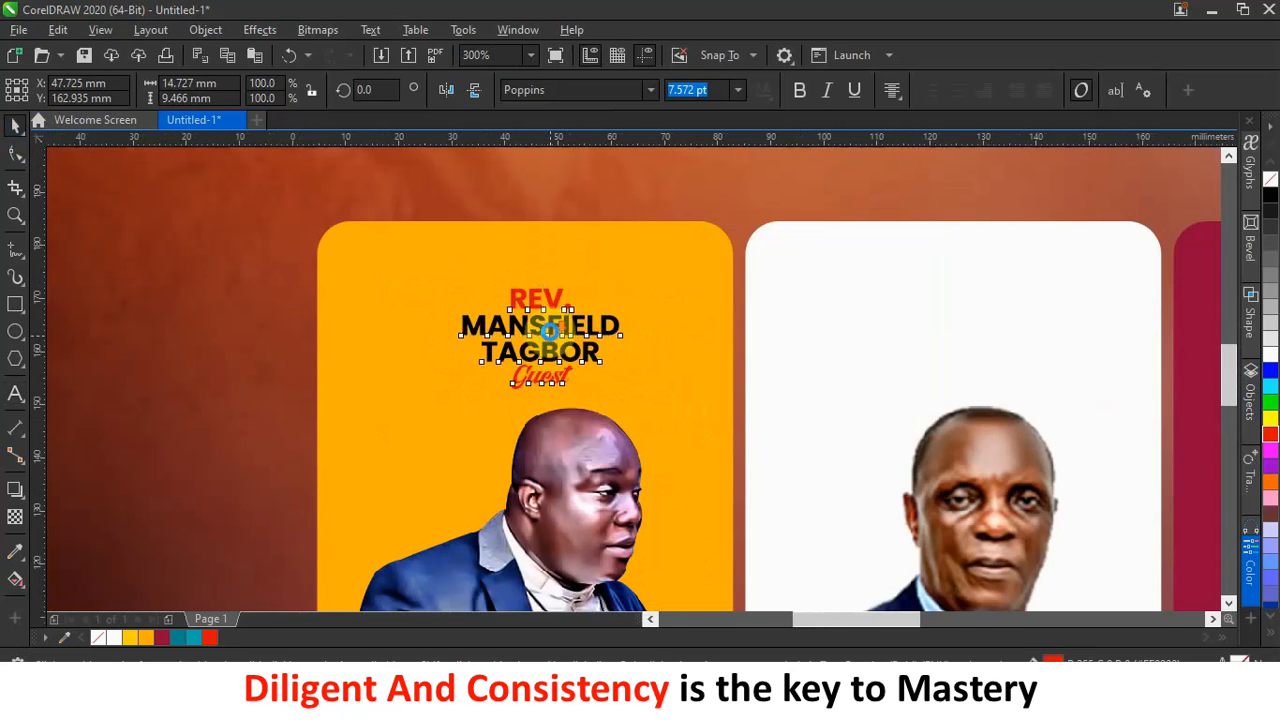
scroll(550, 333, "down", 2)
left_click_drag(565, 333, 786, 341)
scroll(757, 337, "up", 2)
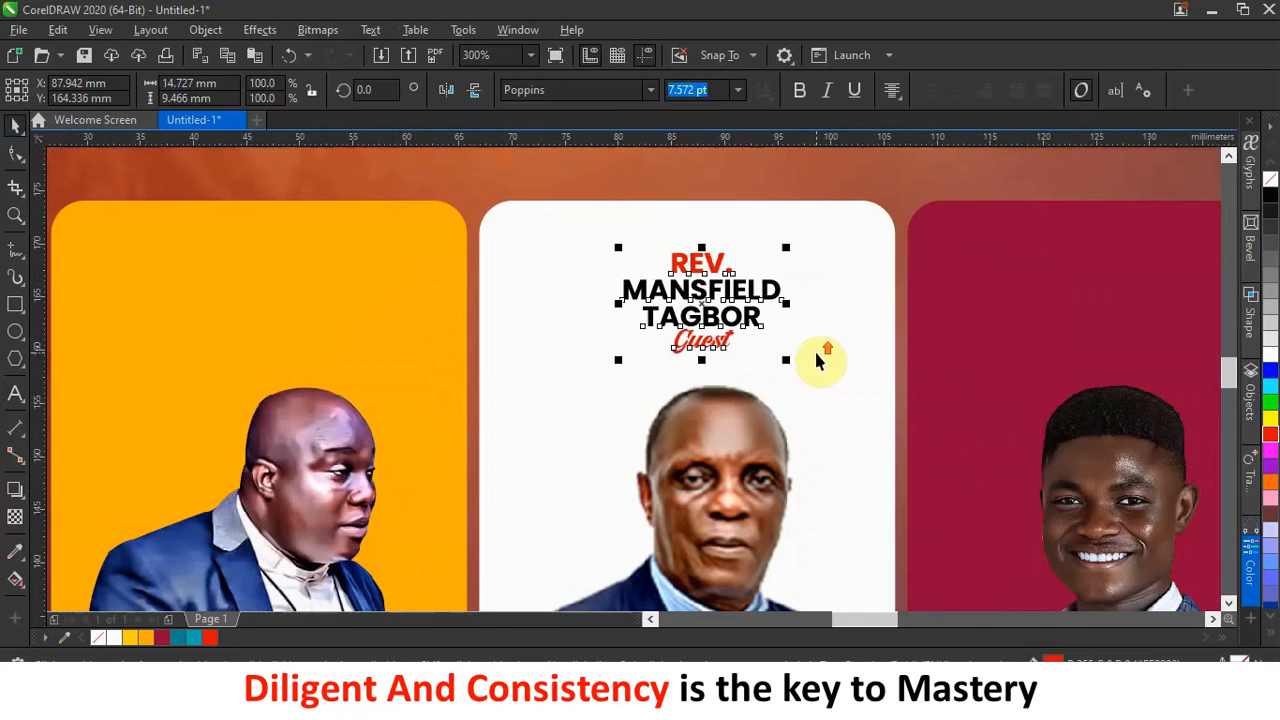
scroll(737, 323, "down", 2)
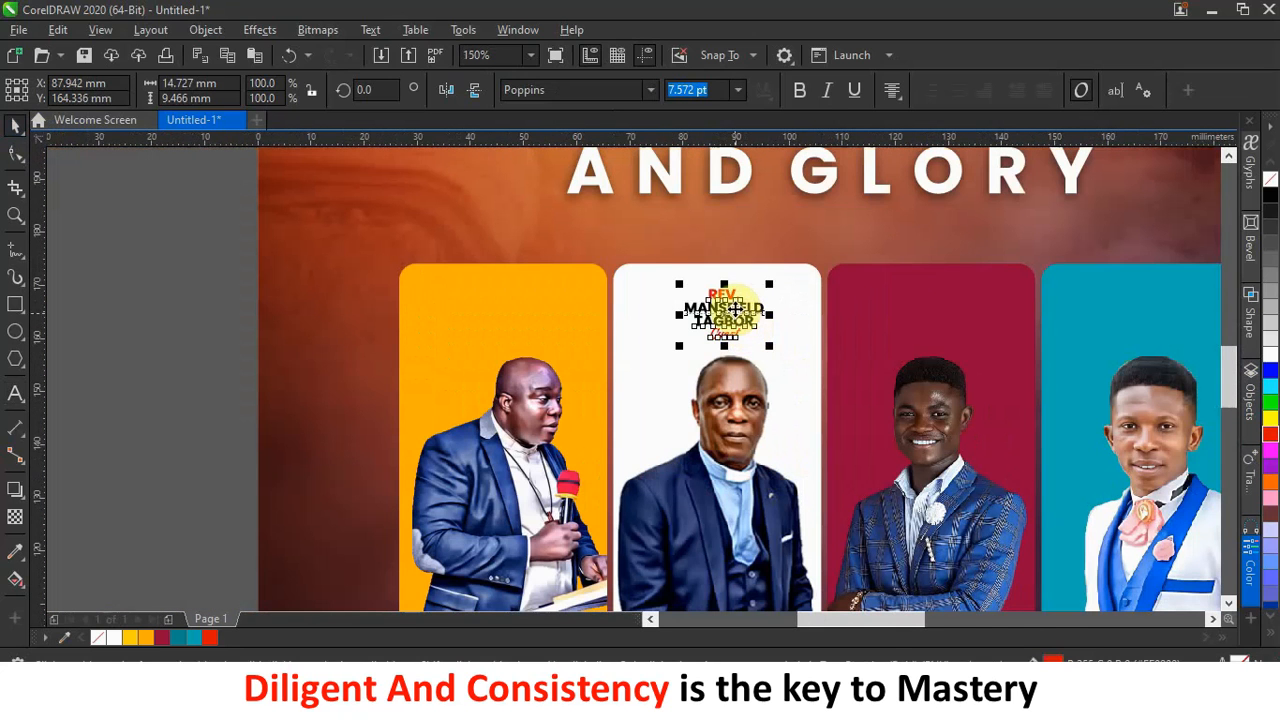
left_click(181, 322)
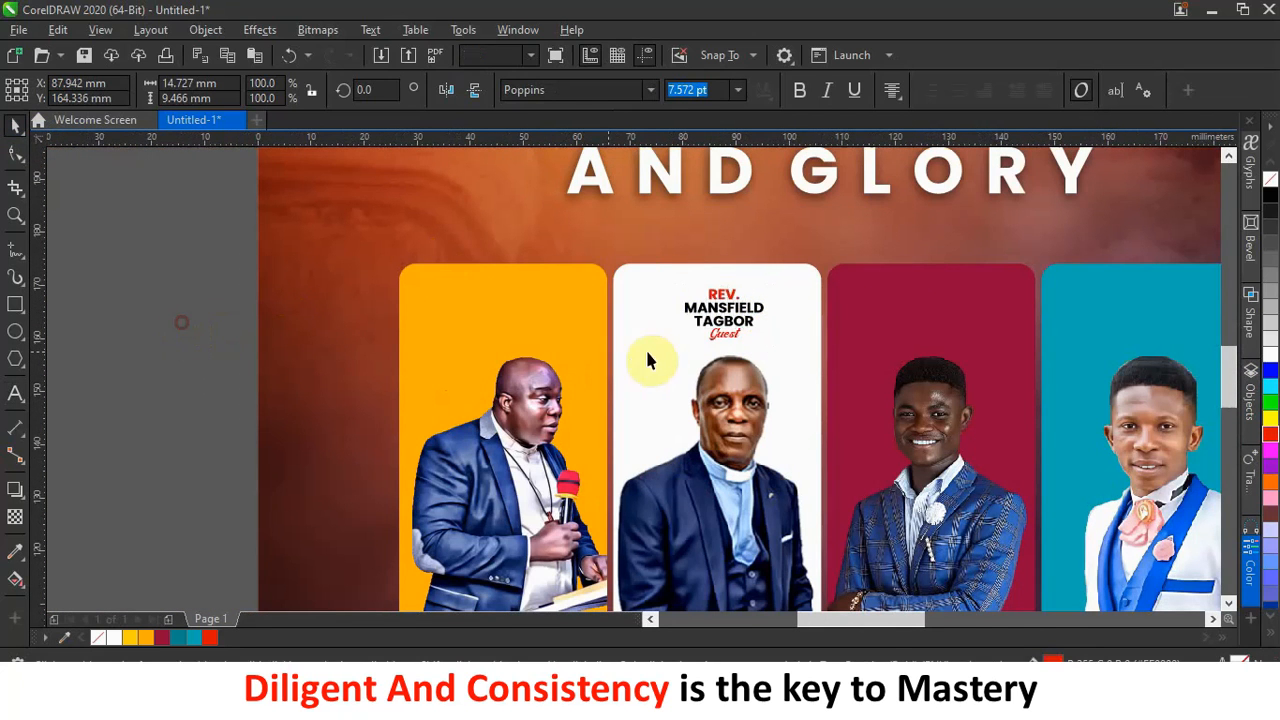
Place a copy of the name block on the yellow card and check its font size.
left_click_drag(745, 330, 560, 325)
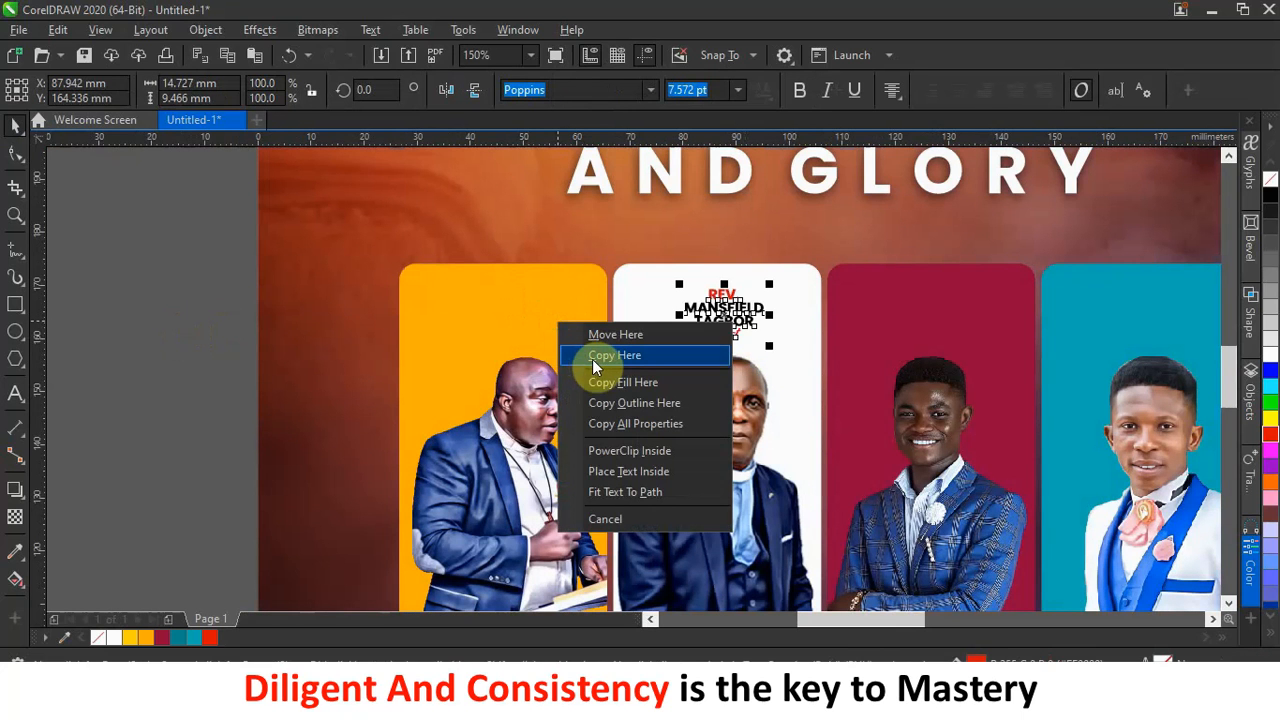
left_click(592, 358)
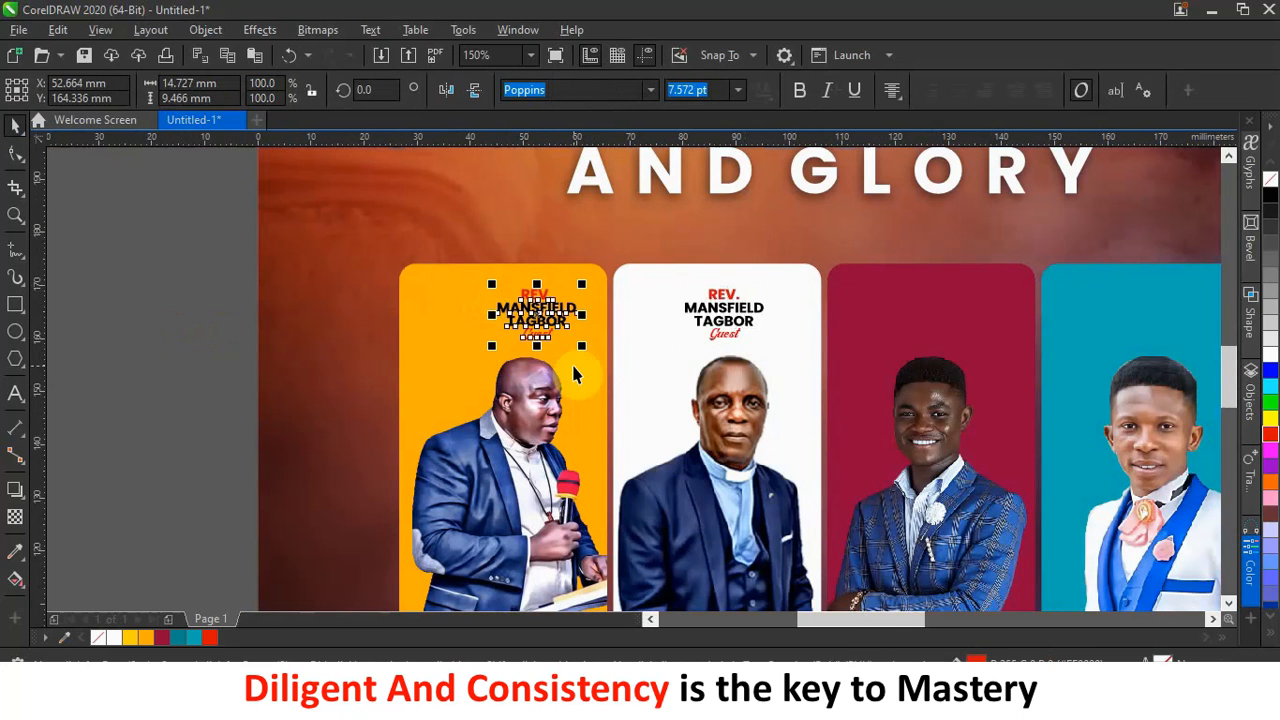
scroll(575, 375, "down", 2)
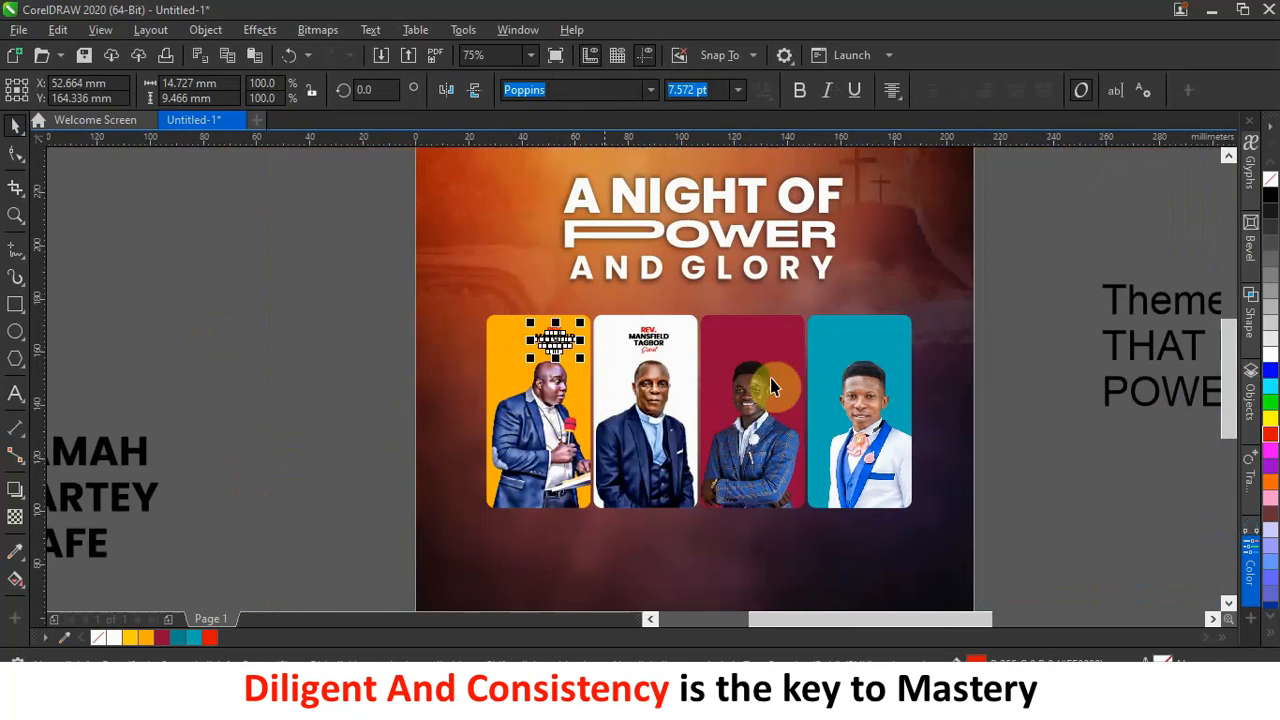
scroll(560, 340, "up", 2)
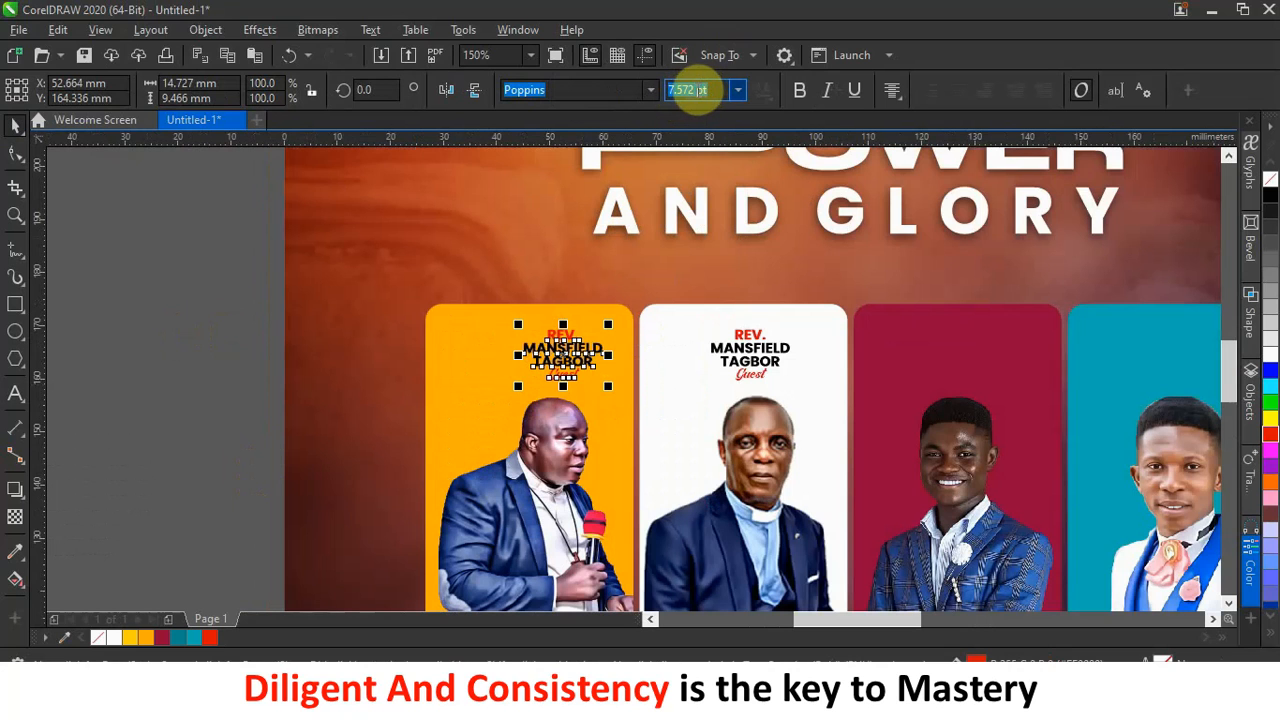
left_click_drag(688, 90, 651, 87)
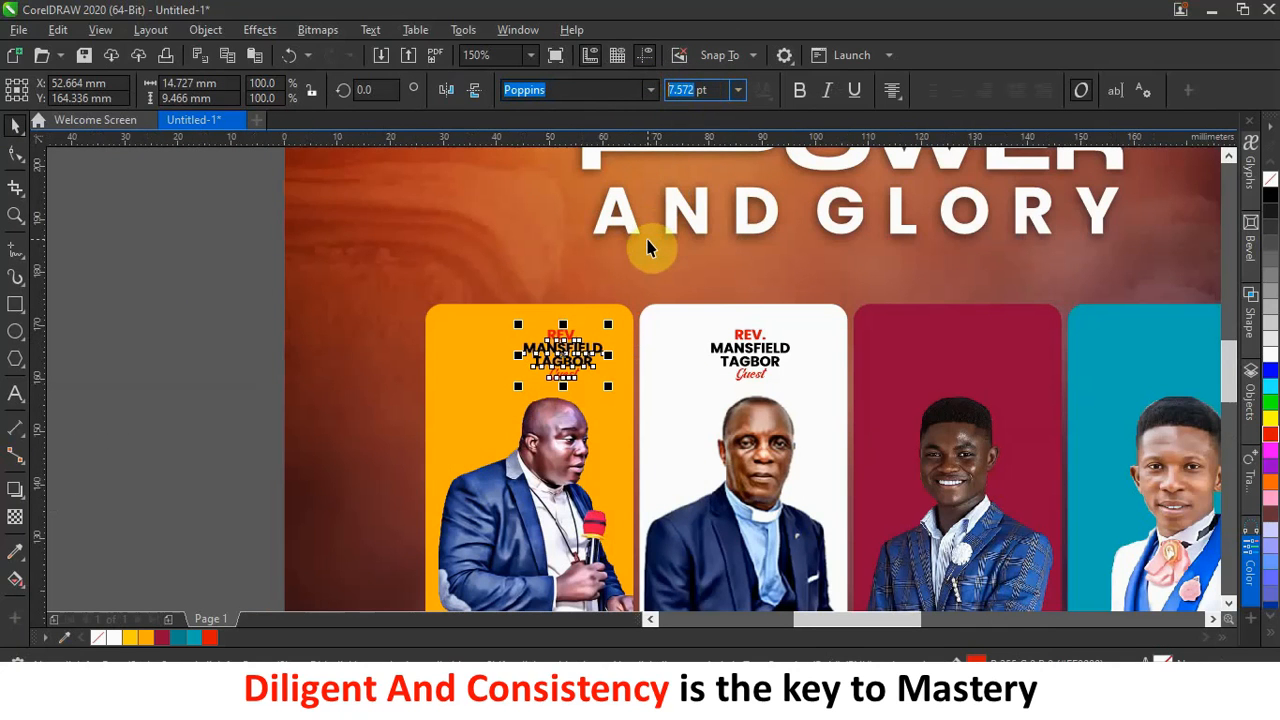
Stack the three remaining minister names and select them together.
scroll(157, 551, "down", 2)
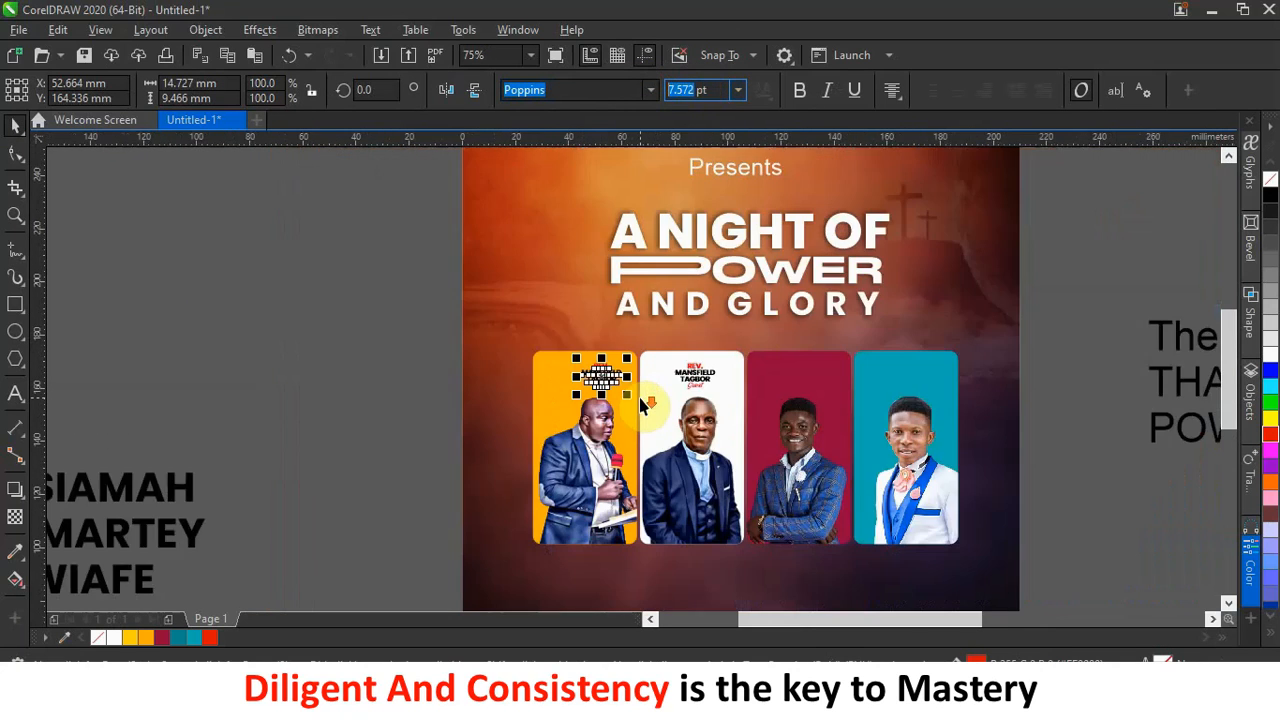
left_click_drag(243, 507, 335, 461)
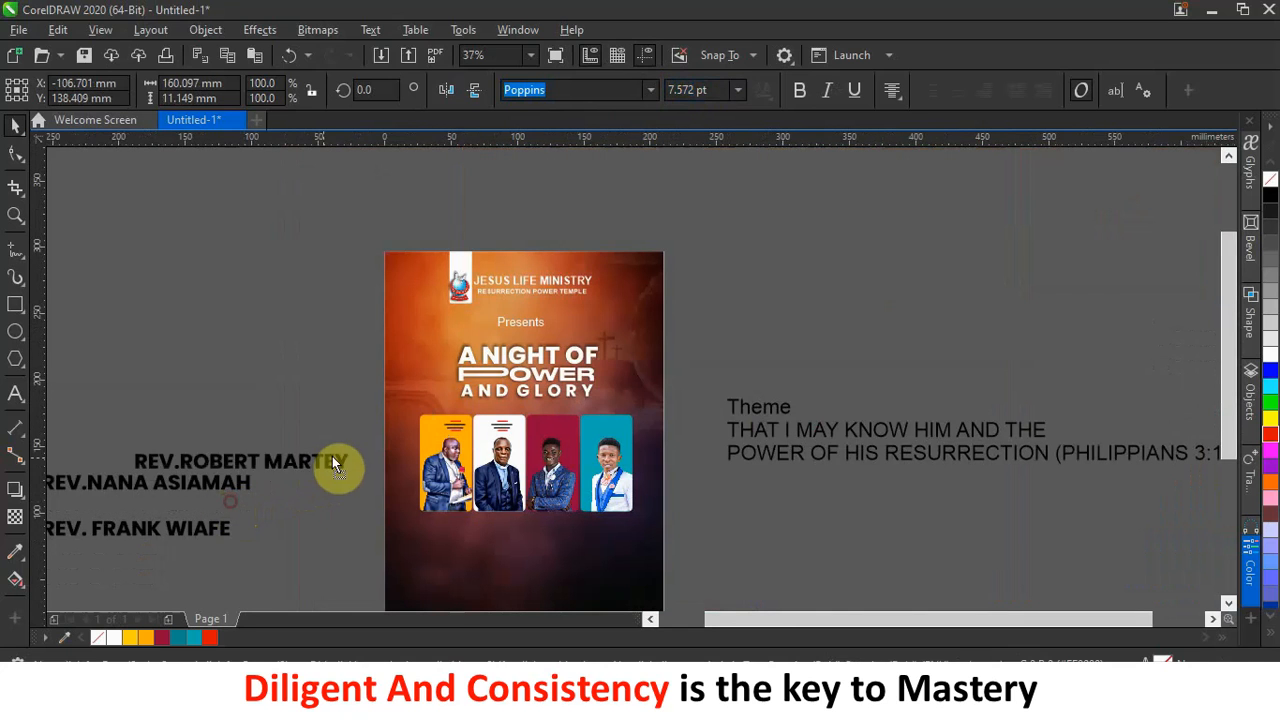
left_click_drag(229, 487, 317, 482)
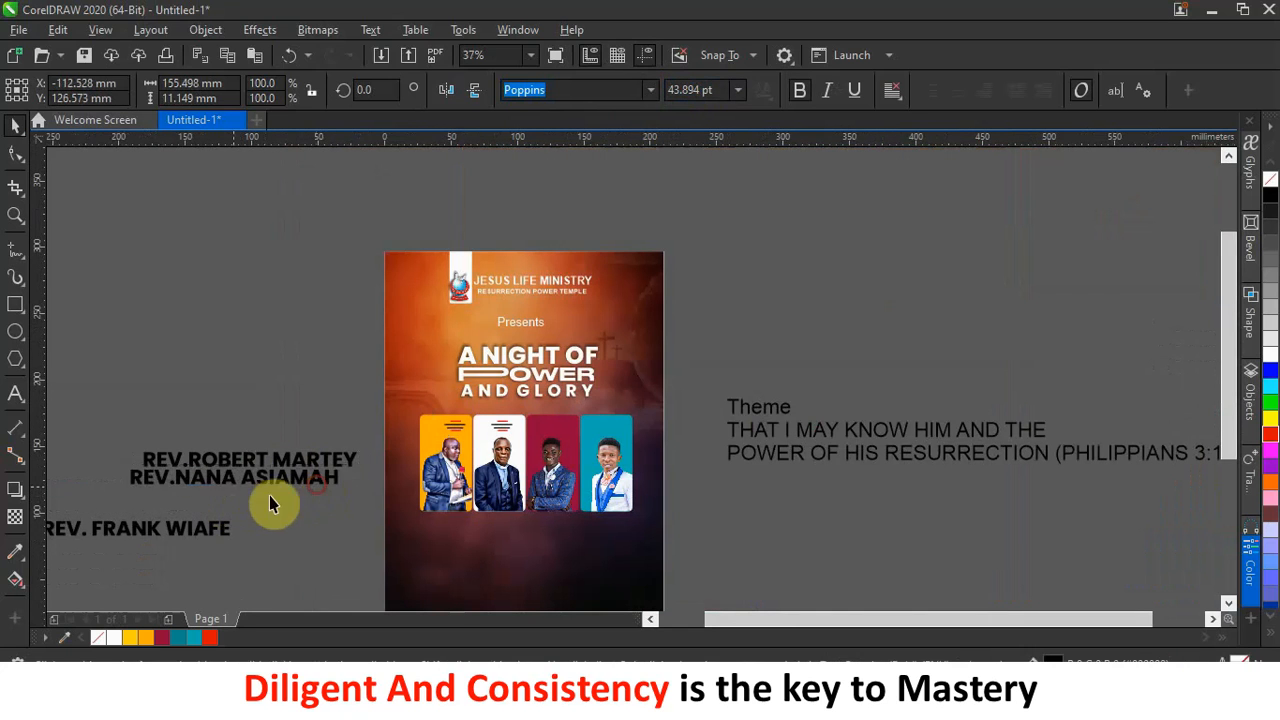
left_click_drag(219, 530, 367, 516)
left_click_drag(273, 500, 257, 491)
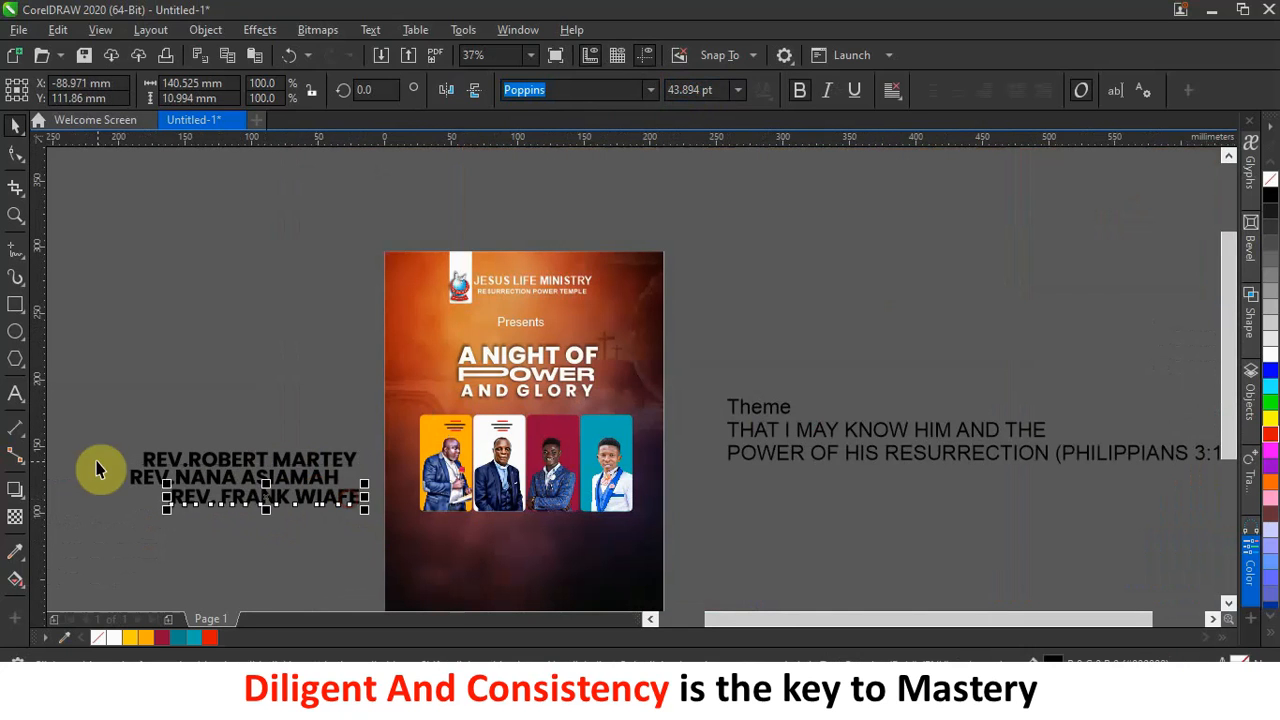
left_click_drag(117, 427, 408, 540)
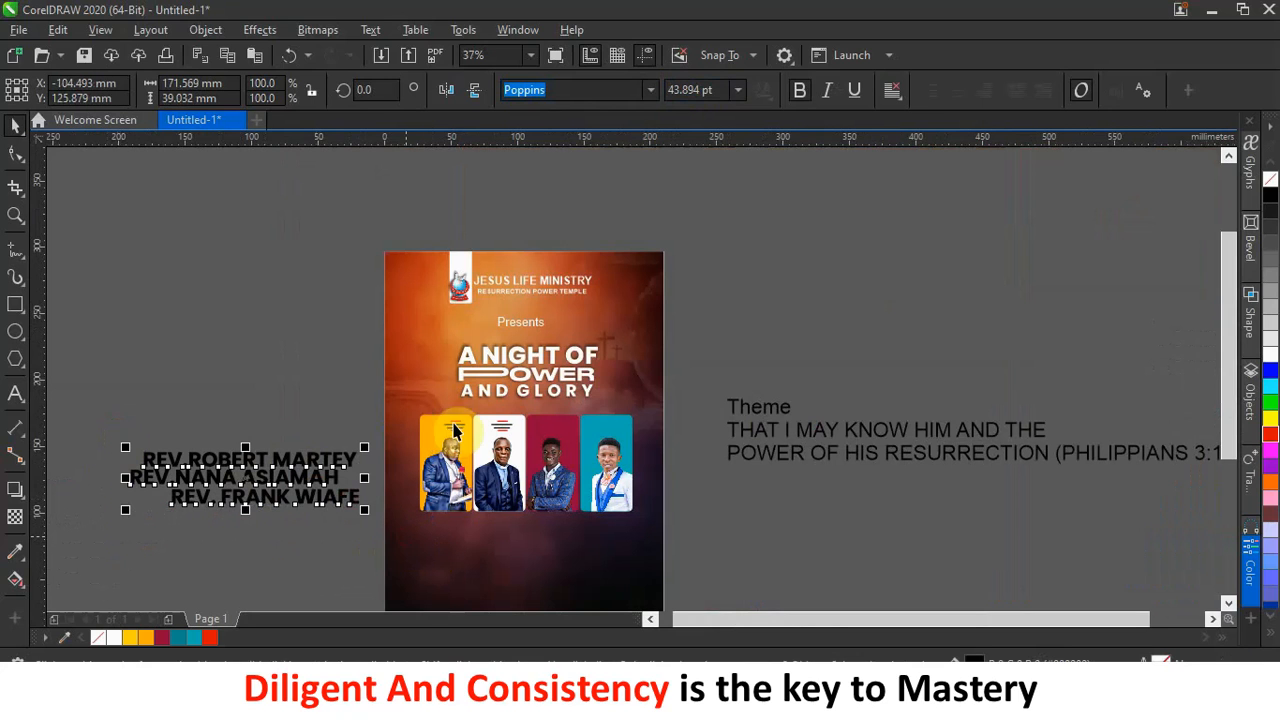
Resize the three names to 7.572 pt and set them beside the poster's left edge.
left_click(692, 88)
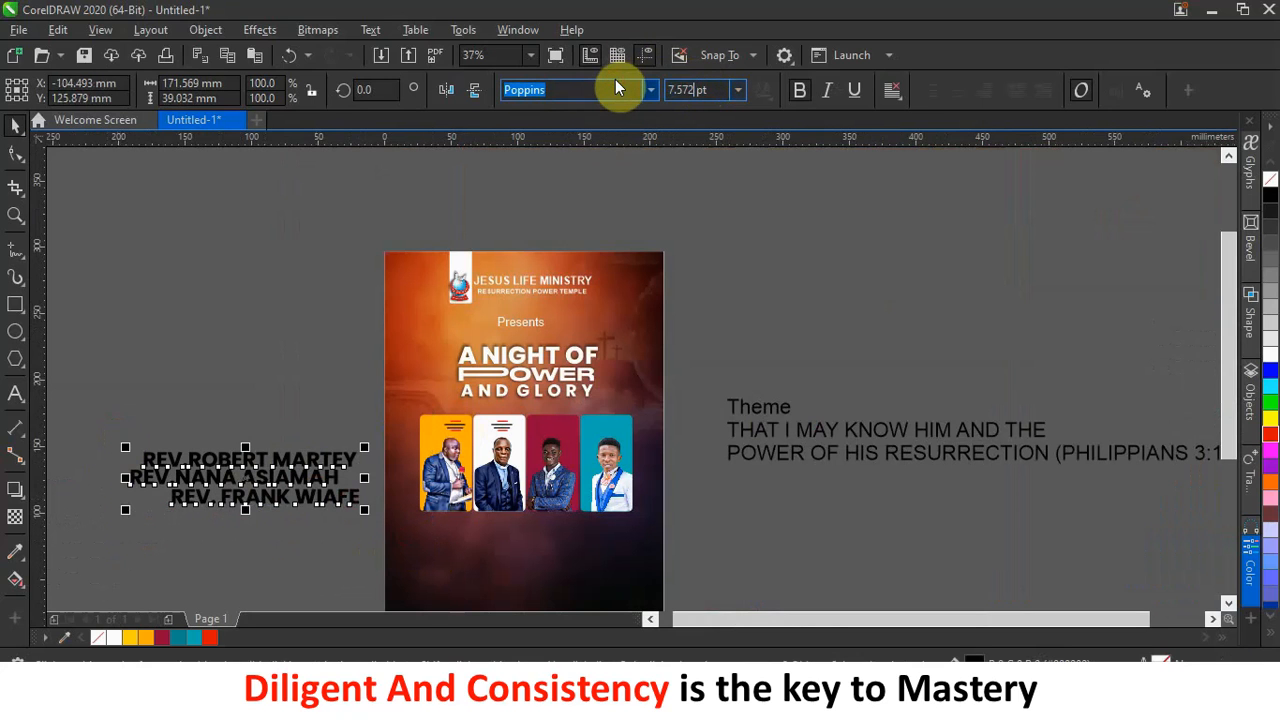
type("7.572")
key("Return")
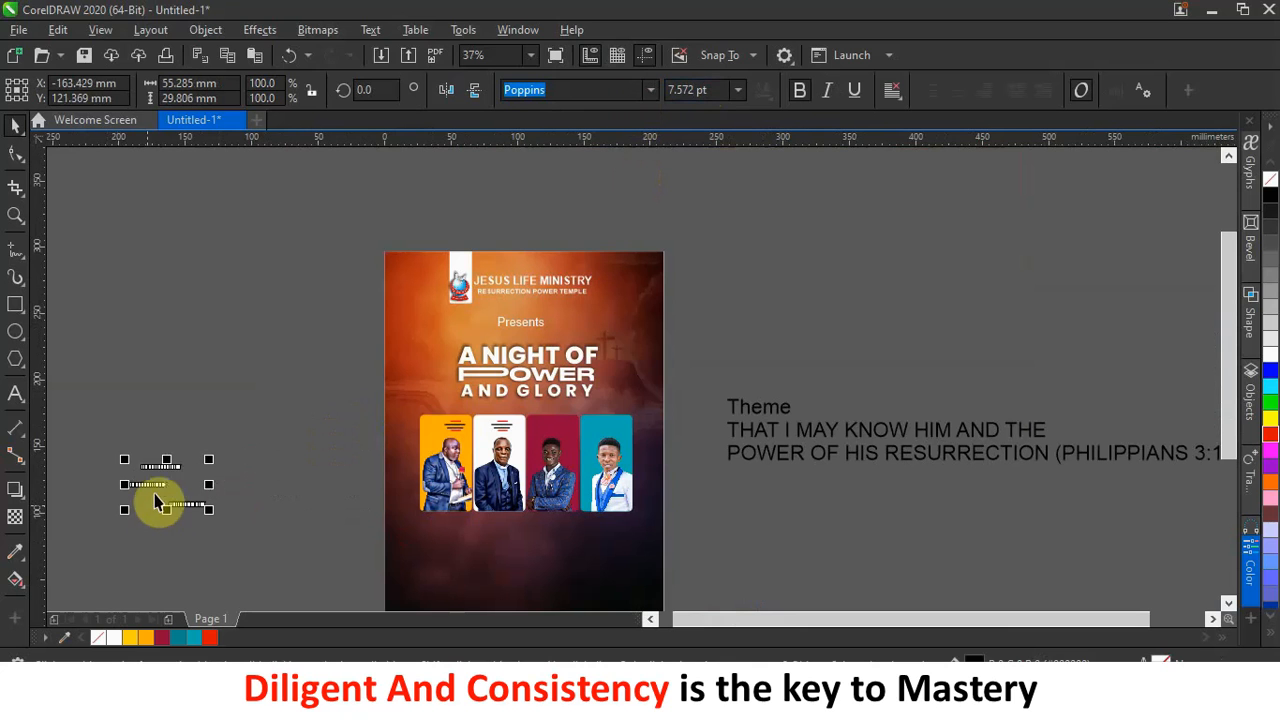
left_click_drag(166, 481, 396, 355)
left_click_drag(398, 388, 399, 382)
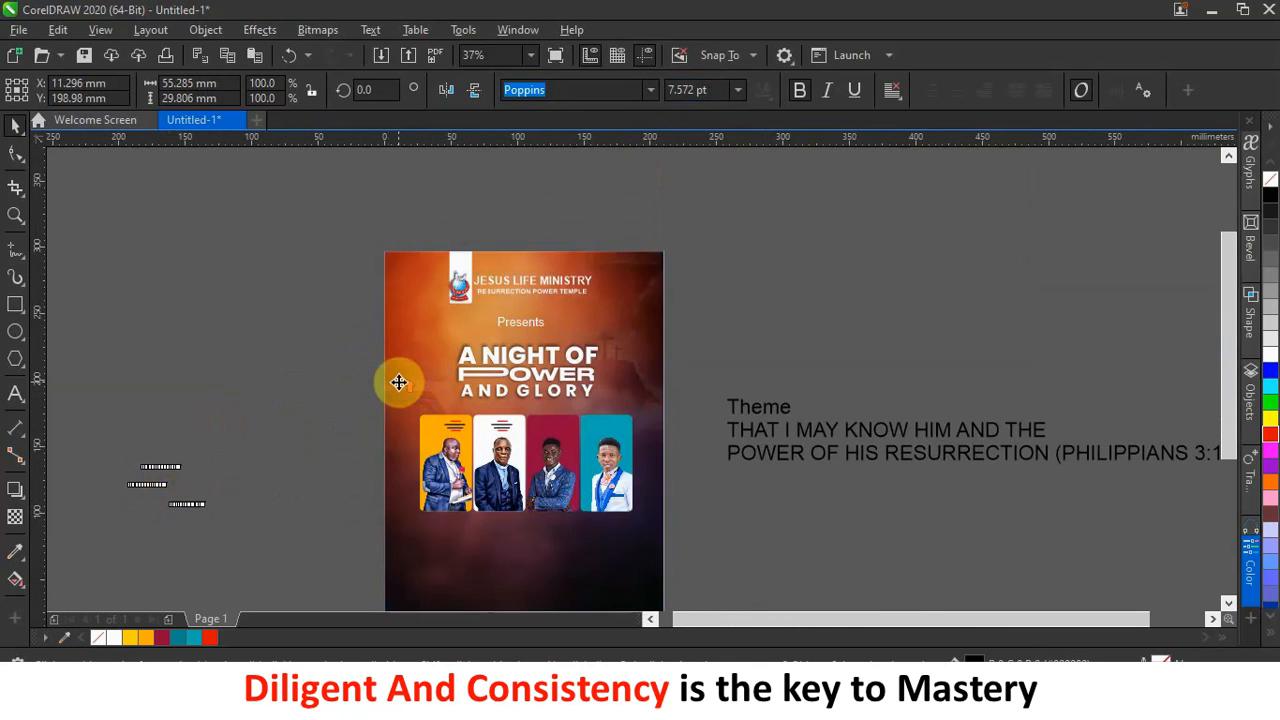
scroll(399, 382, "up", 2)
scroll(399, 382, "up", 2)
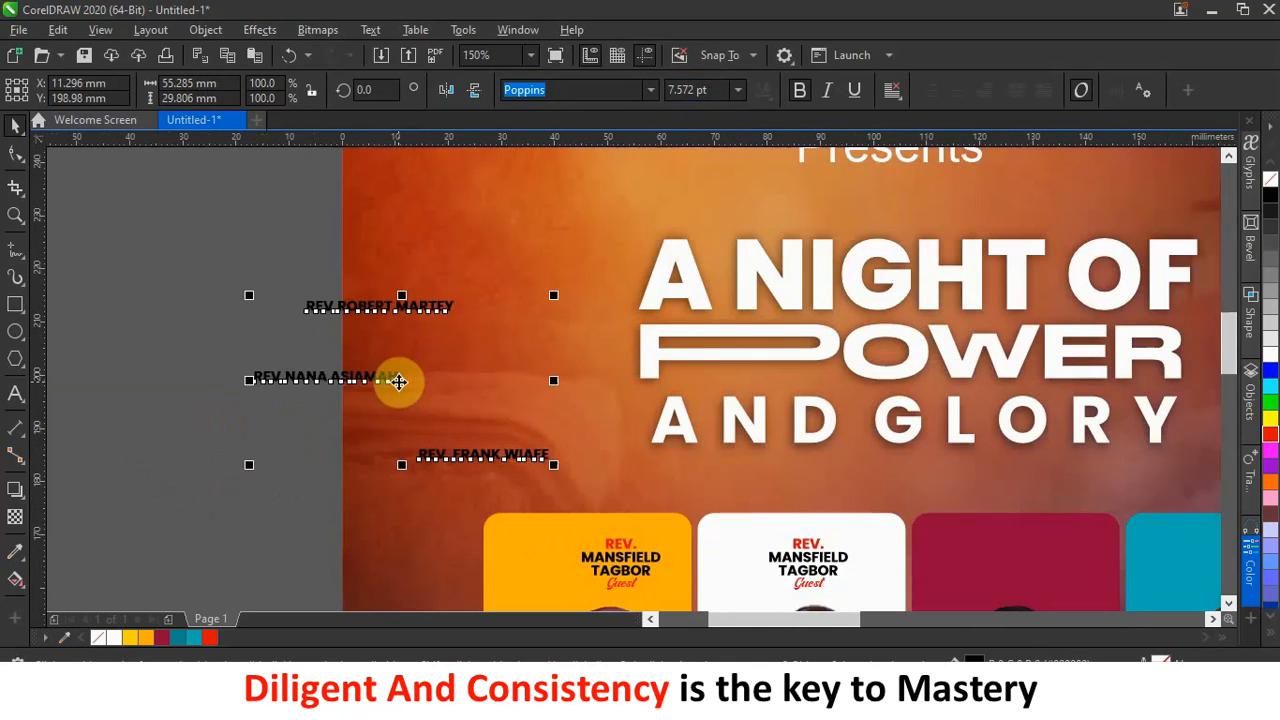
left_click(138, 363)
left_click_drag(340, 381, 298, 428)
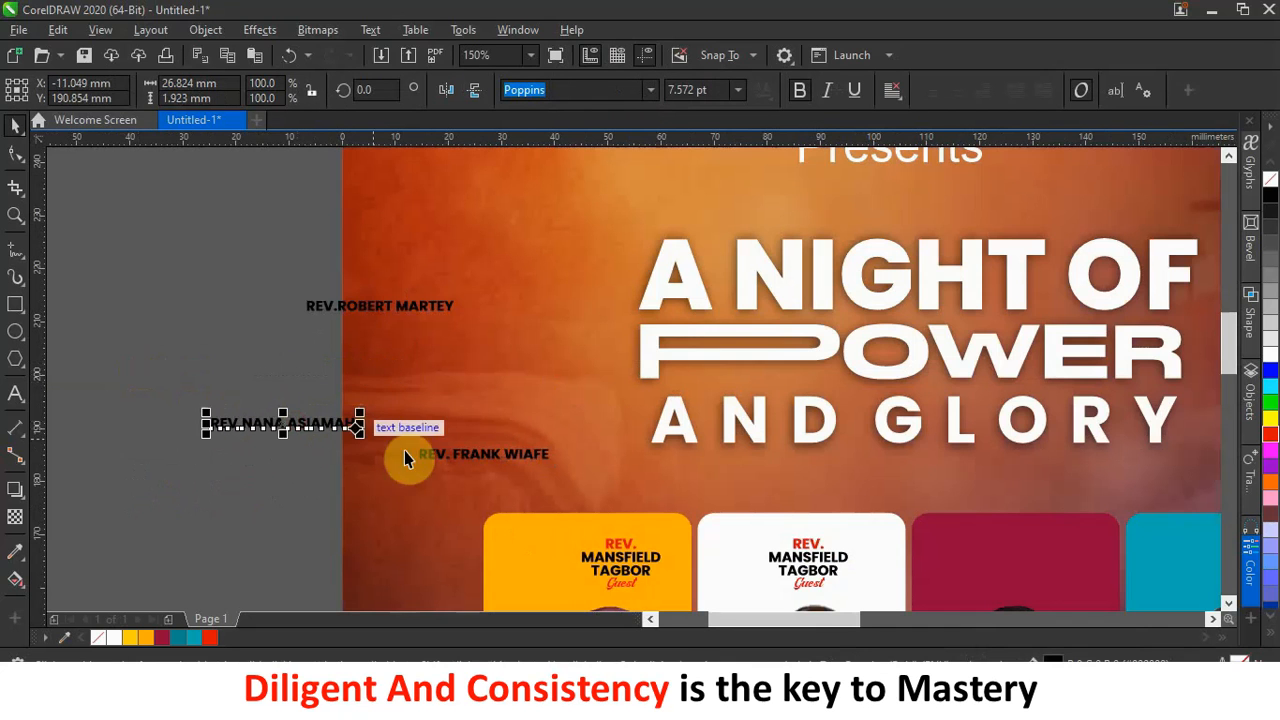
Replace the yellow card's name with the pasted host minister's name, split onto two lines.
scroll(655, 601, "up", 6)
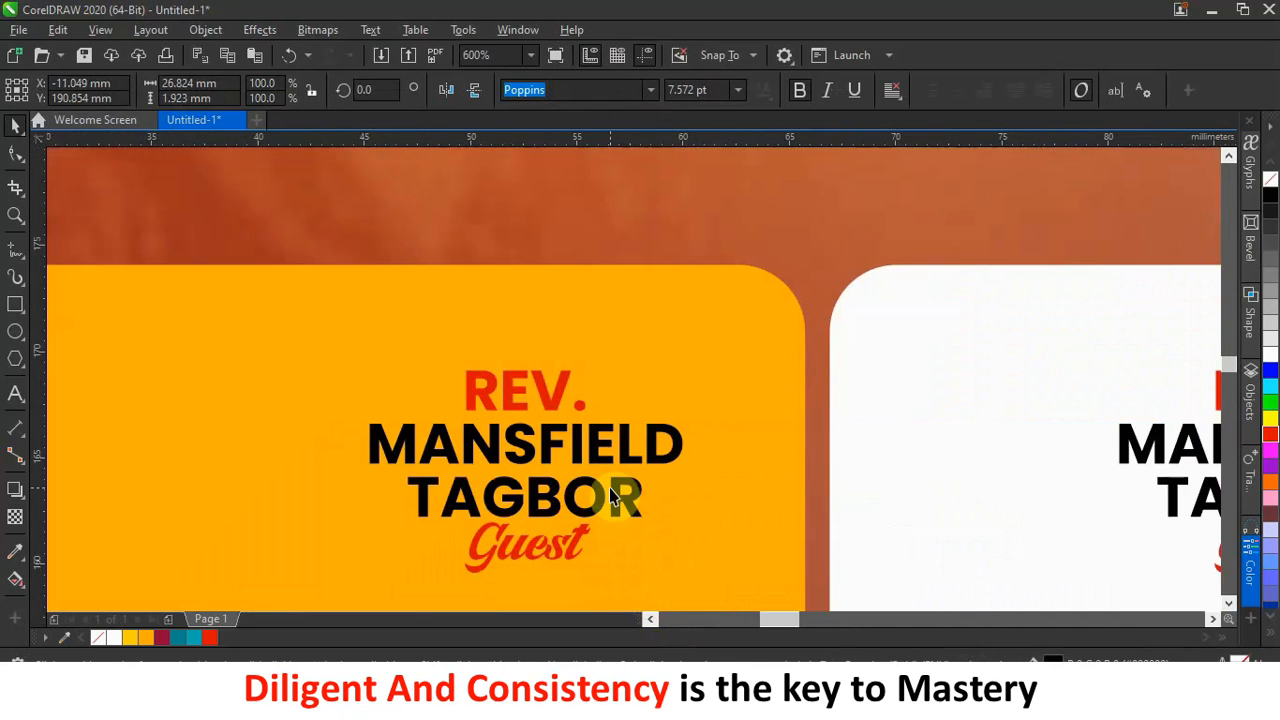
scroll(600, 515, "down", 1)
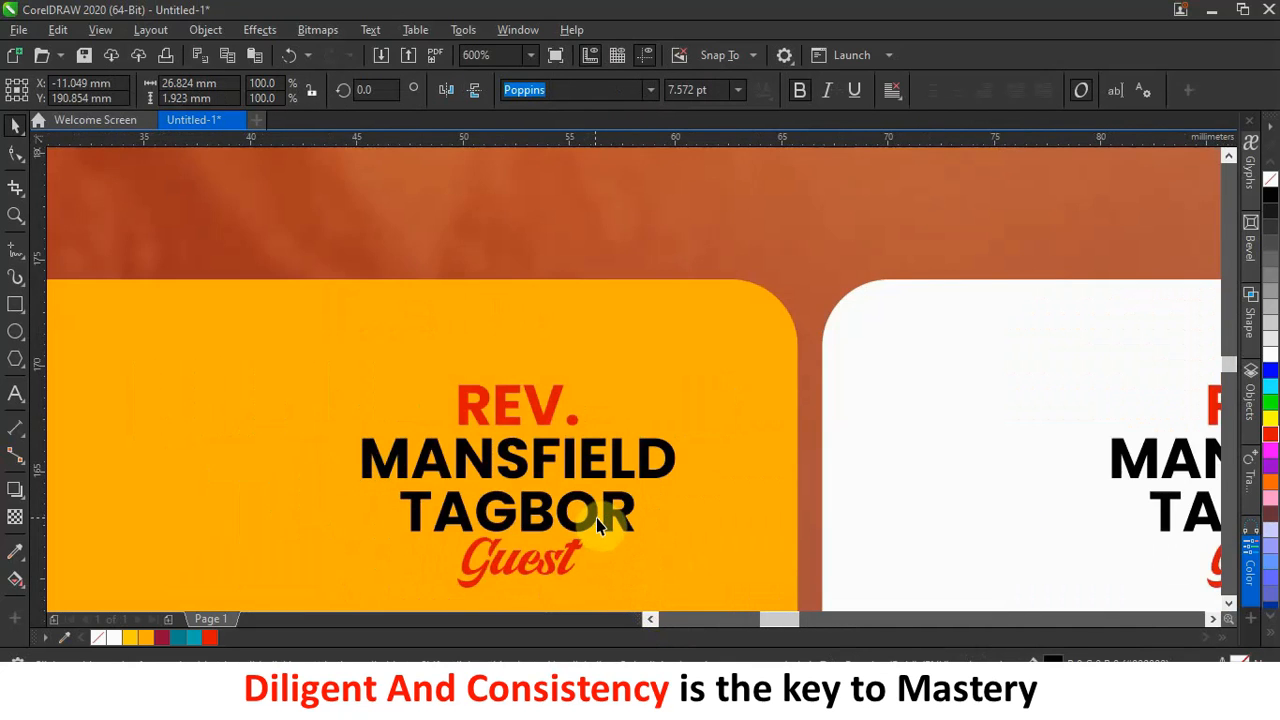
double_click(597, 516)
left_click_drag(635, 508, 325, 449)
scroll(703, 480, "down", 1)
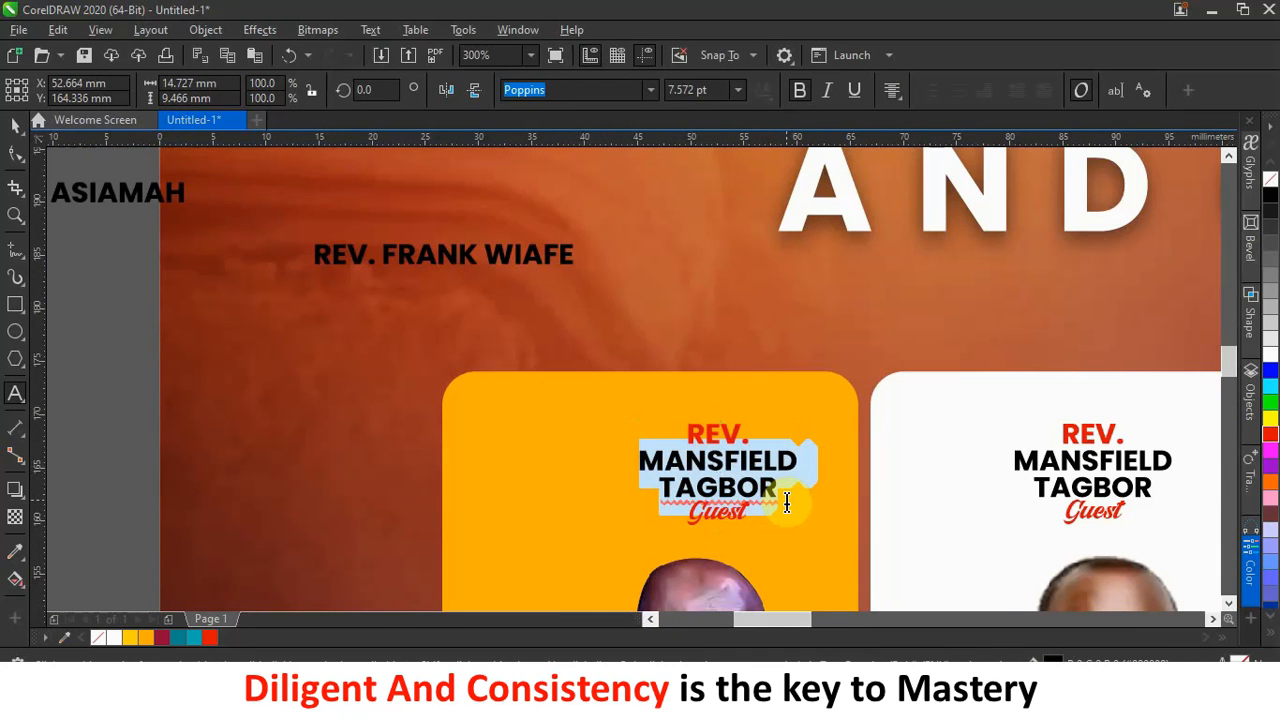
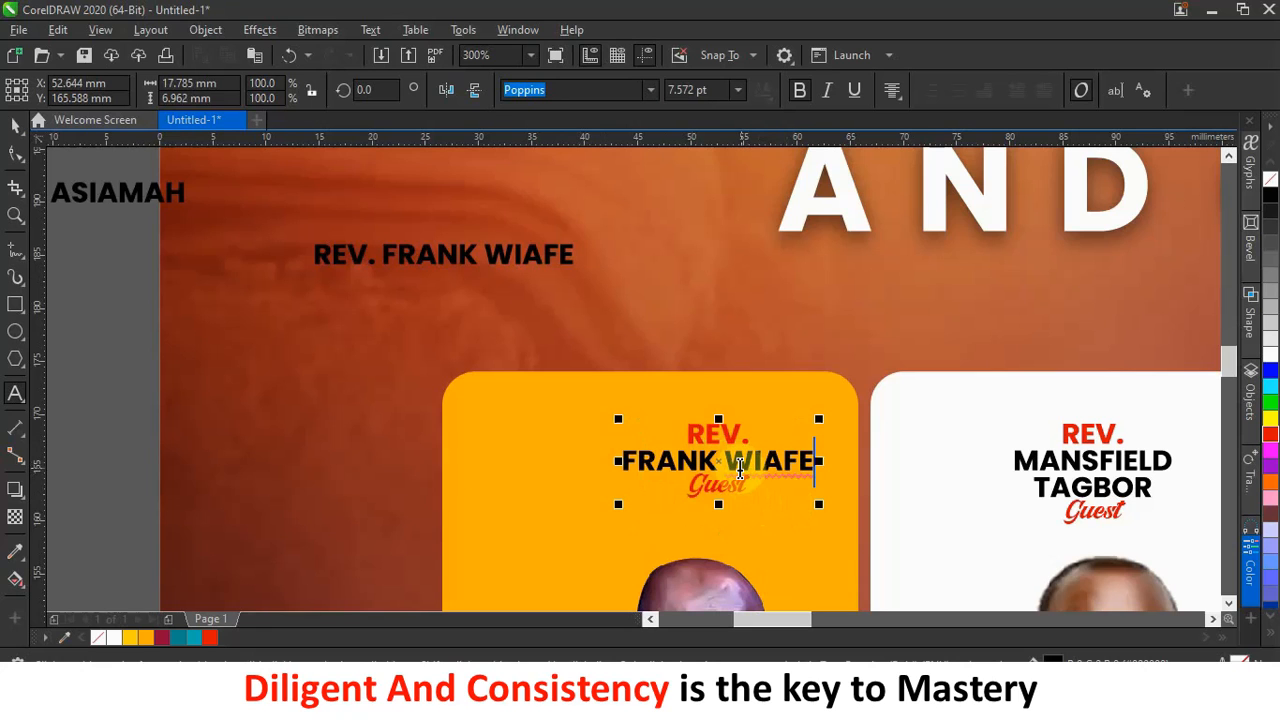
left_click(735, 465)
key("BackSpace")
key("Return")
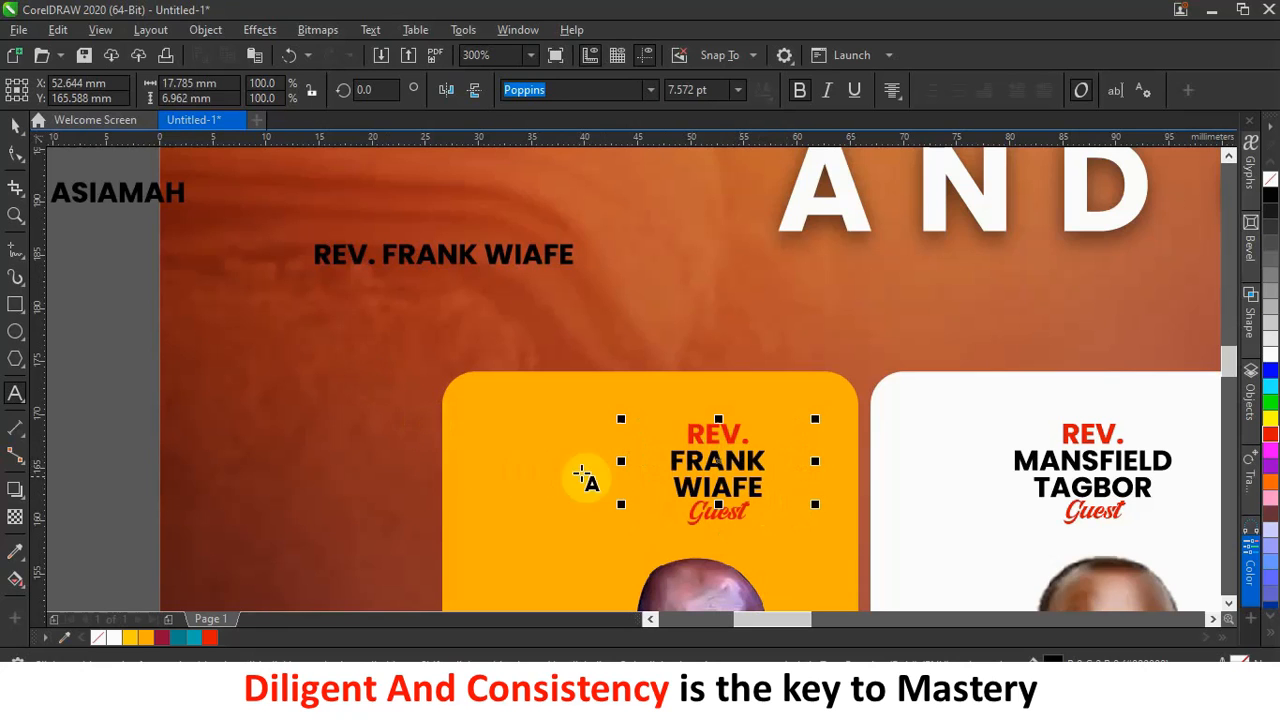
Change the Guest label on the yellow card to Host.
left_click(751, 515)
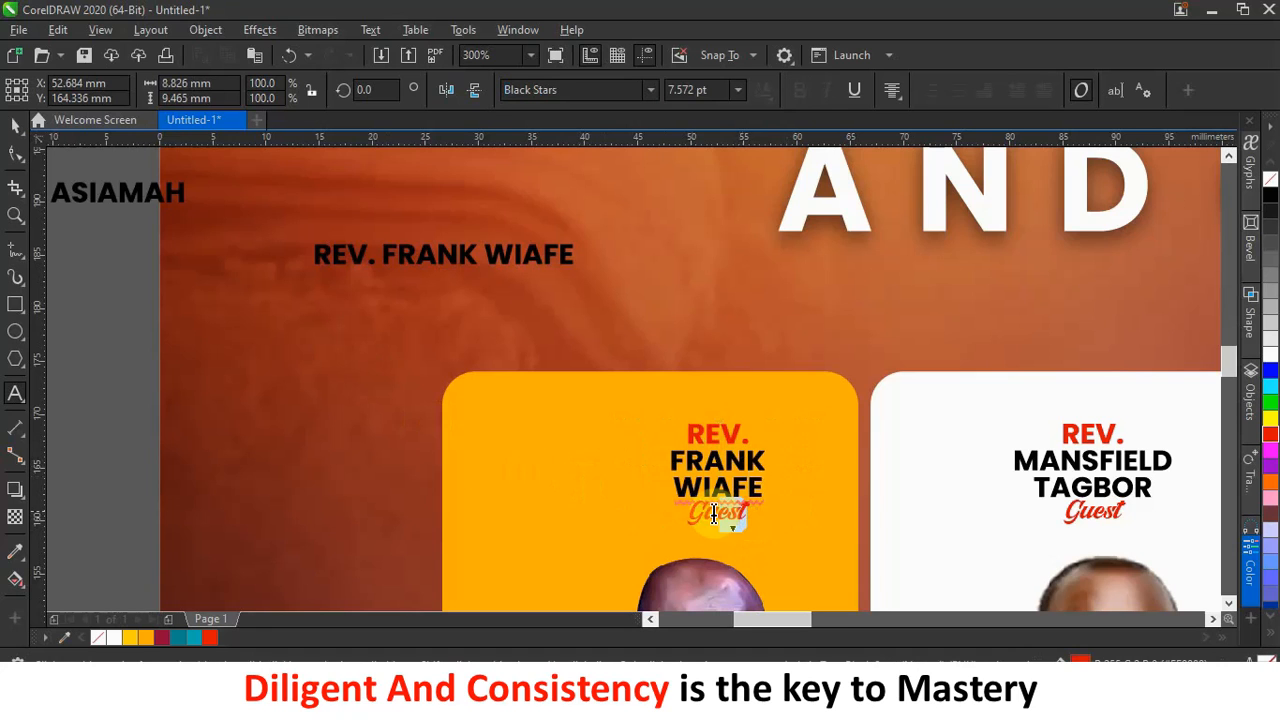
left_click_drag(695, 513, 651, 523)
type("Host")
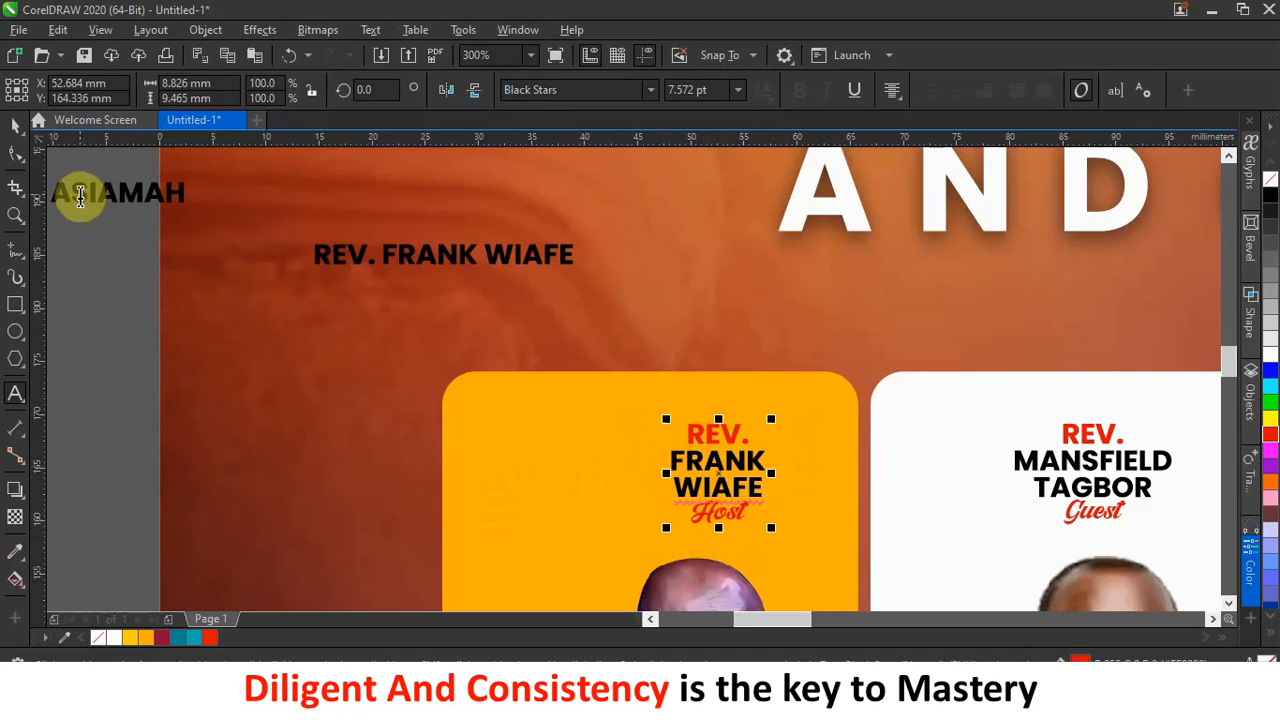
left_click(14, 124)
scroll(317, 350, "down", 1)
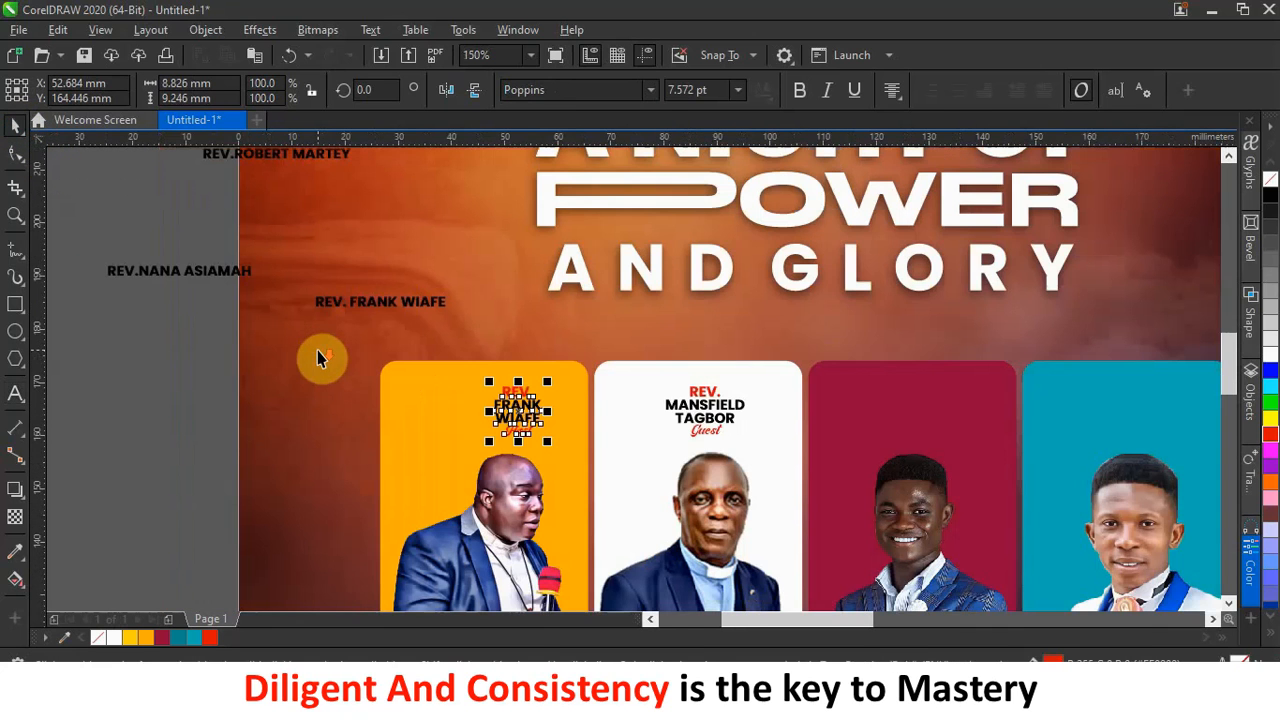
Nudge the host block left and place a copy of the guest block on the red card.
left_click(150, 456)
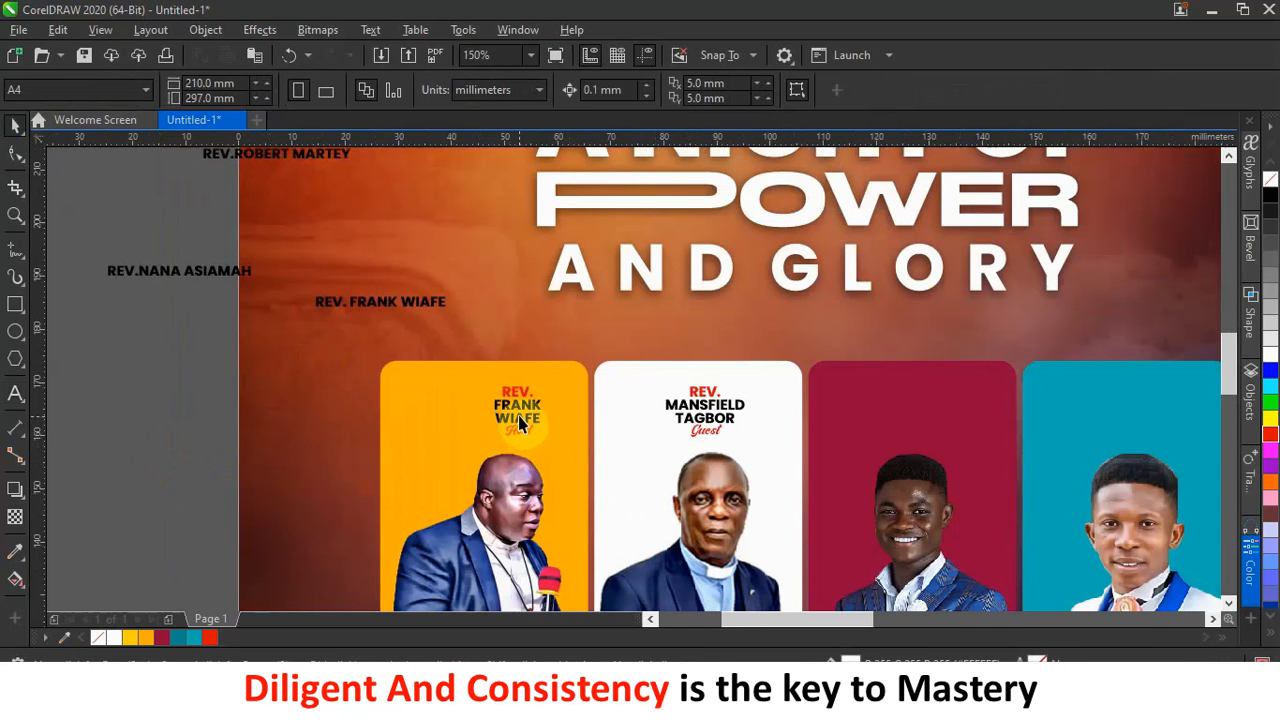
left_click_drag(518, 420, 490, 414)
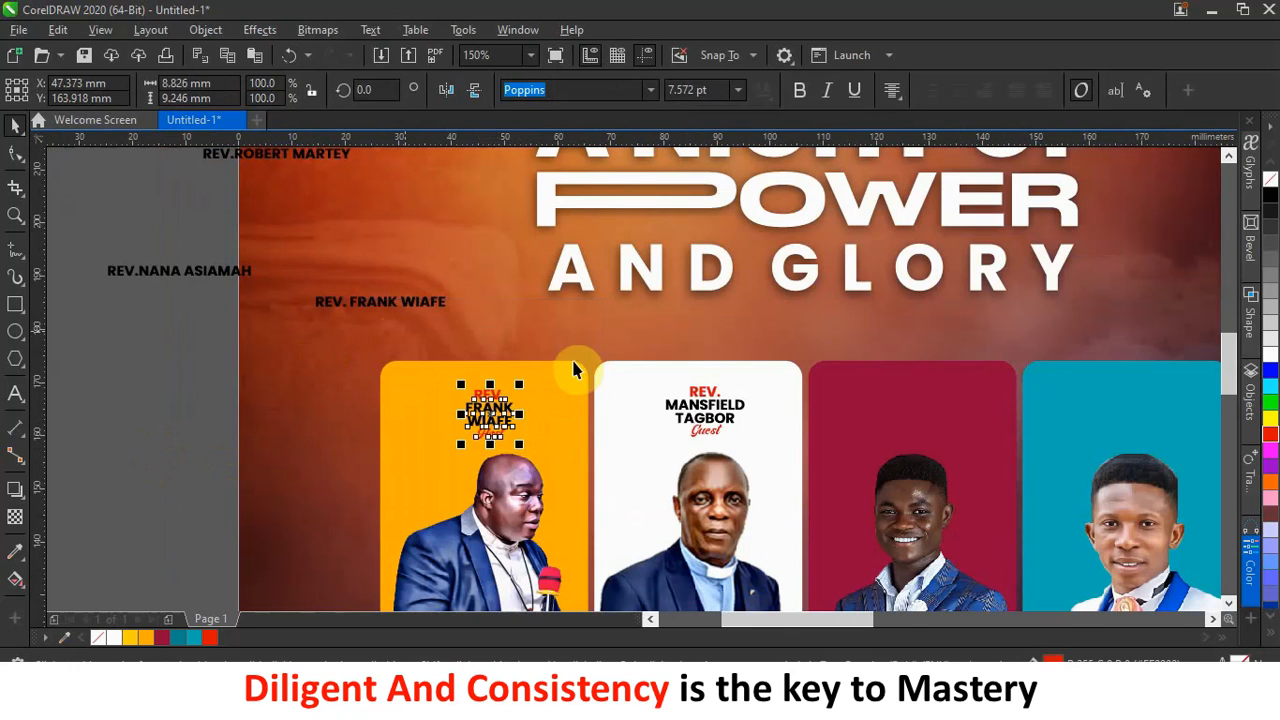
left_click_drag(727, 424, 947, 418)
left_click(980, 456)
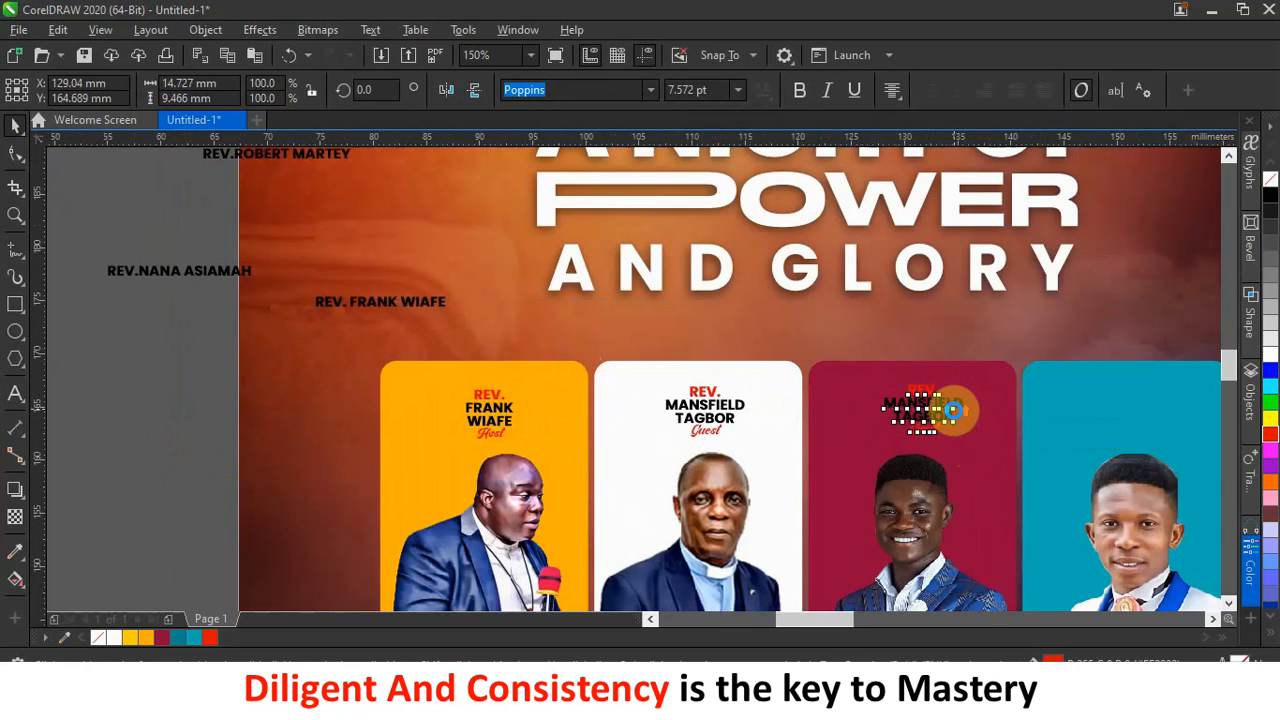
Strip the REV. prefix from the spare name text beside the page and take out the name.
scroll(951, 412, "up", 2)
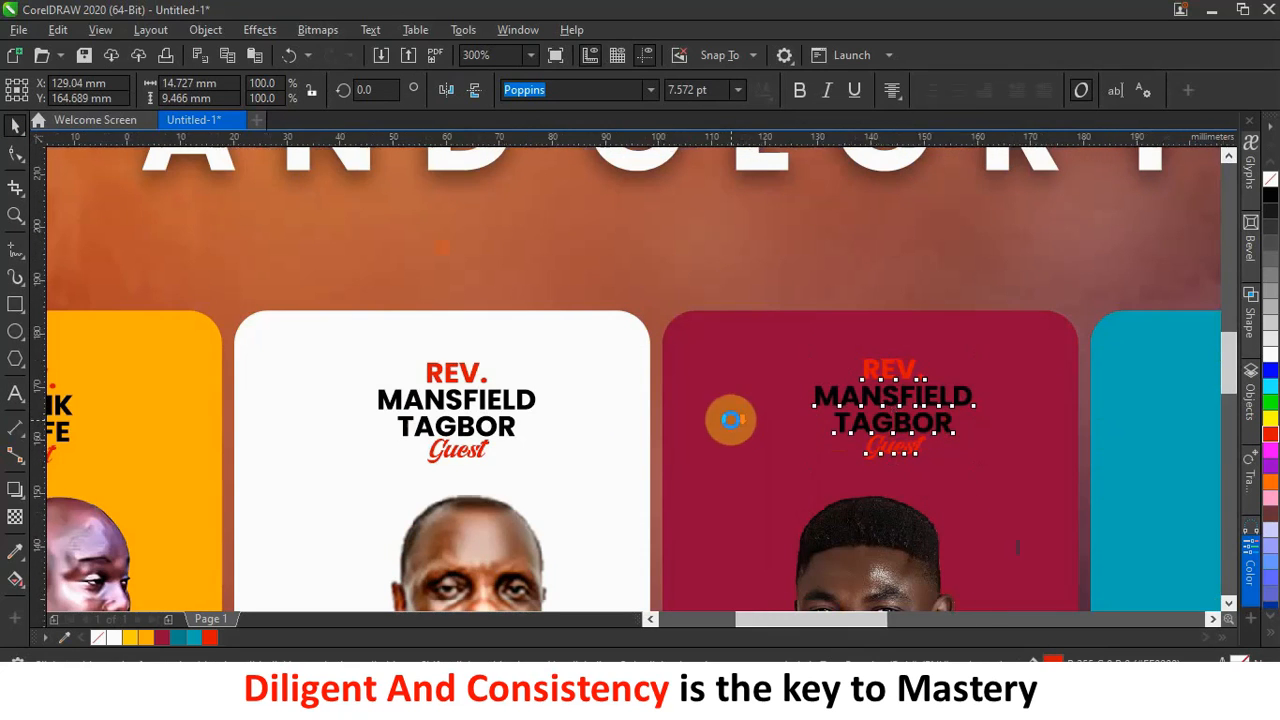
scroll(730, 420, "down", 4)
scroll(447, 346, "up", 2)
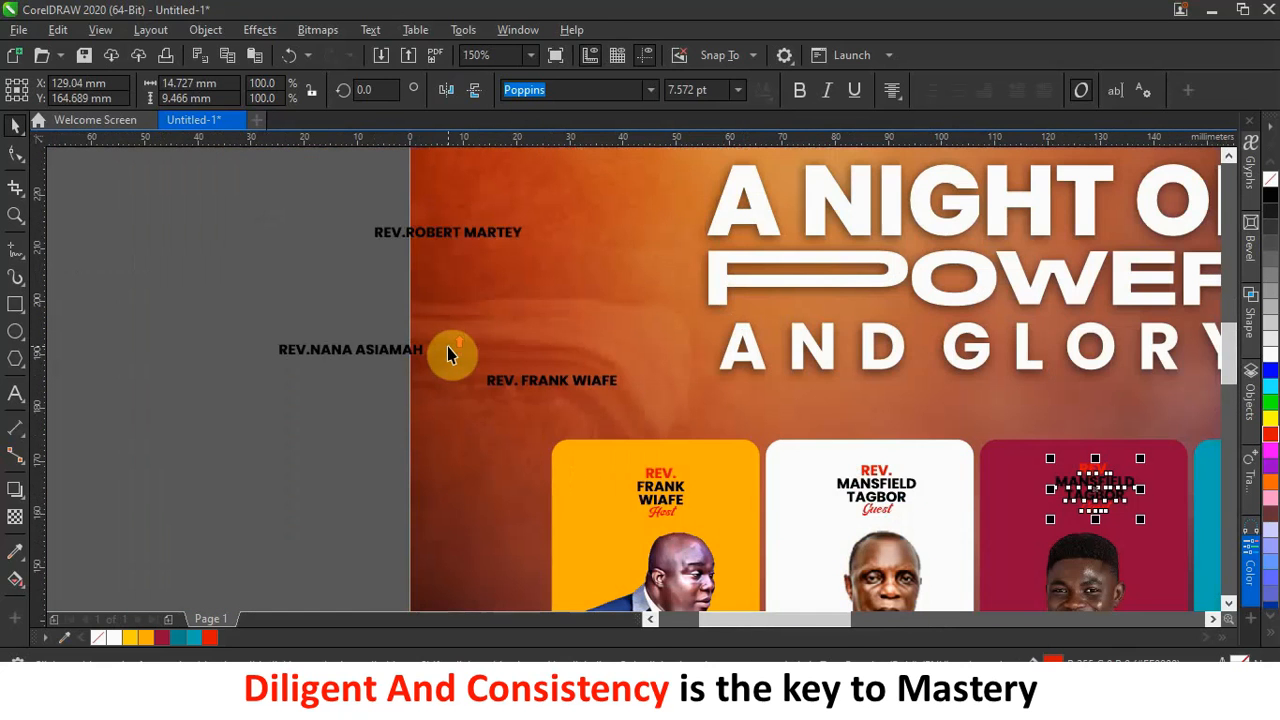
double_click(320, 352)
left_click_drag(312, 352, 214, 346)
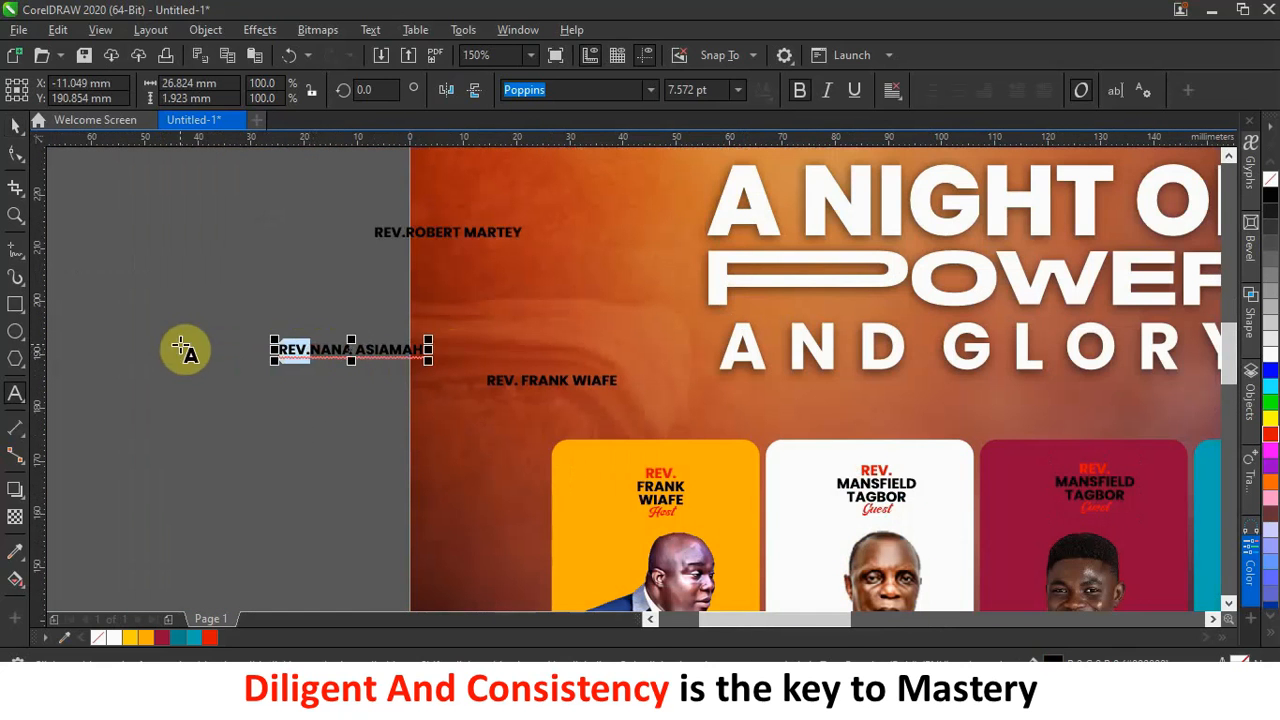
key("BackSpace")
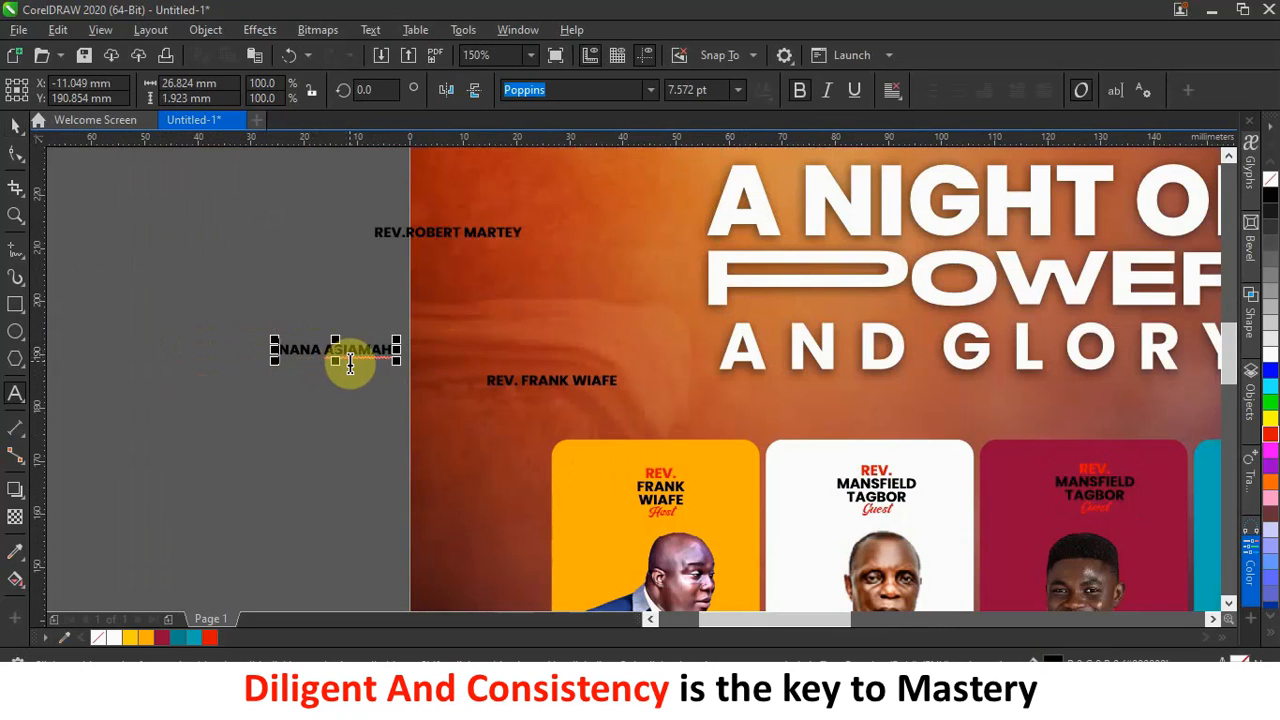
key("ctrl+a")
key("ctrl+c")
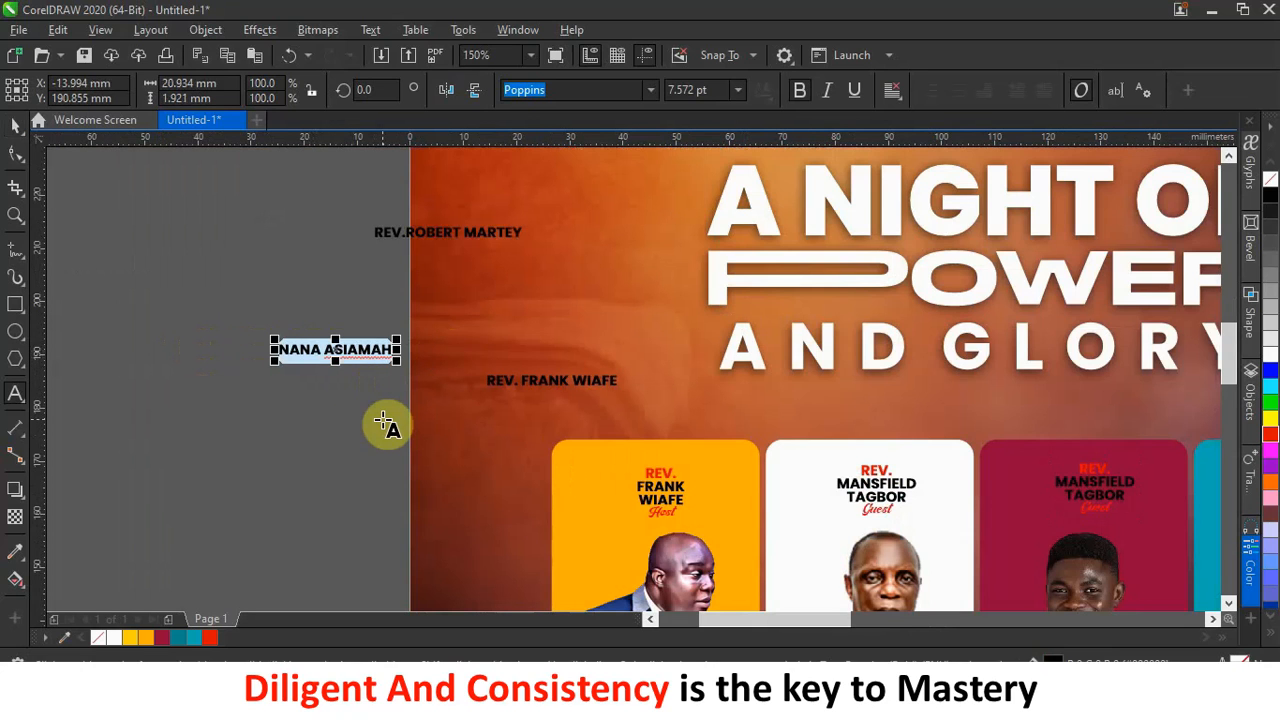
key("BackSpace")
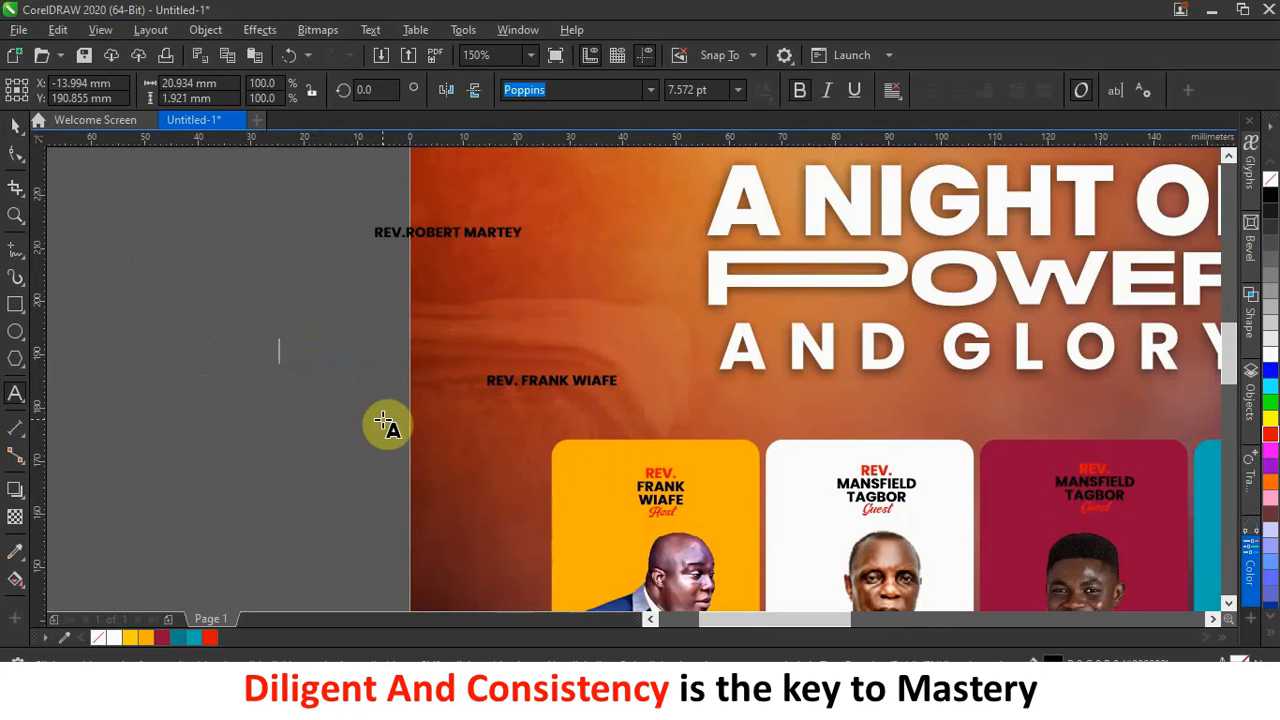
Paste that name over the red card's existing name lines.
left_click(1114, 488)
scroll(1100, 486, "up", 3)
left_click_drag(1005, 478, 1151, 512)
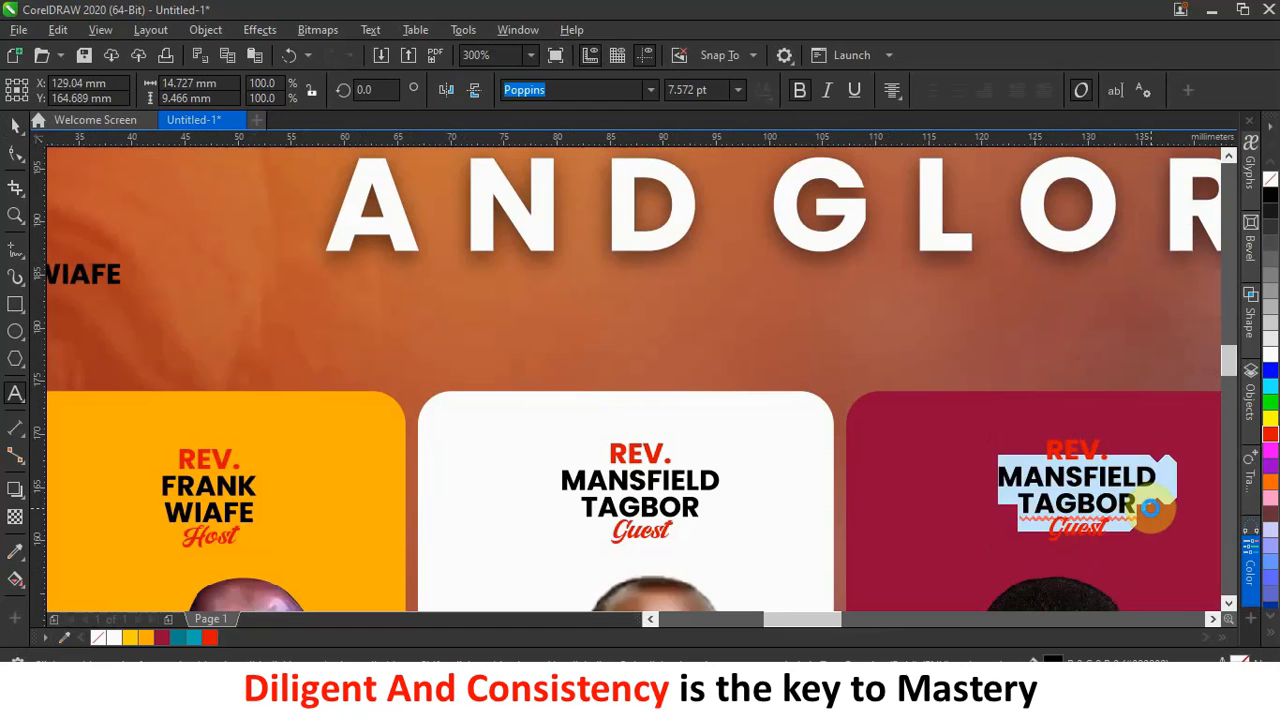
key("ctrl+v")
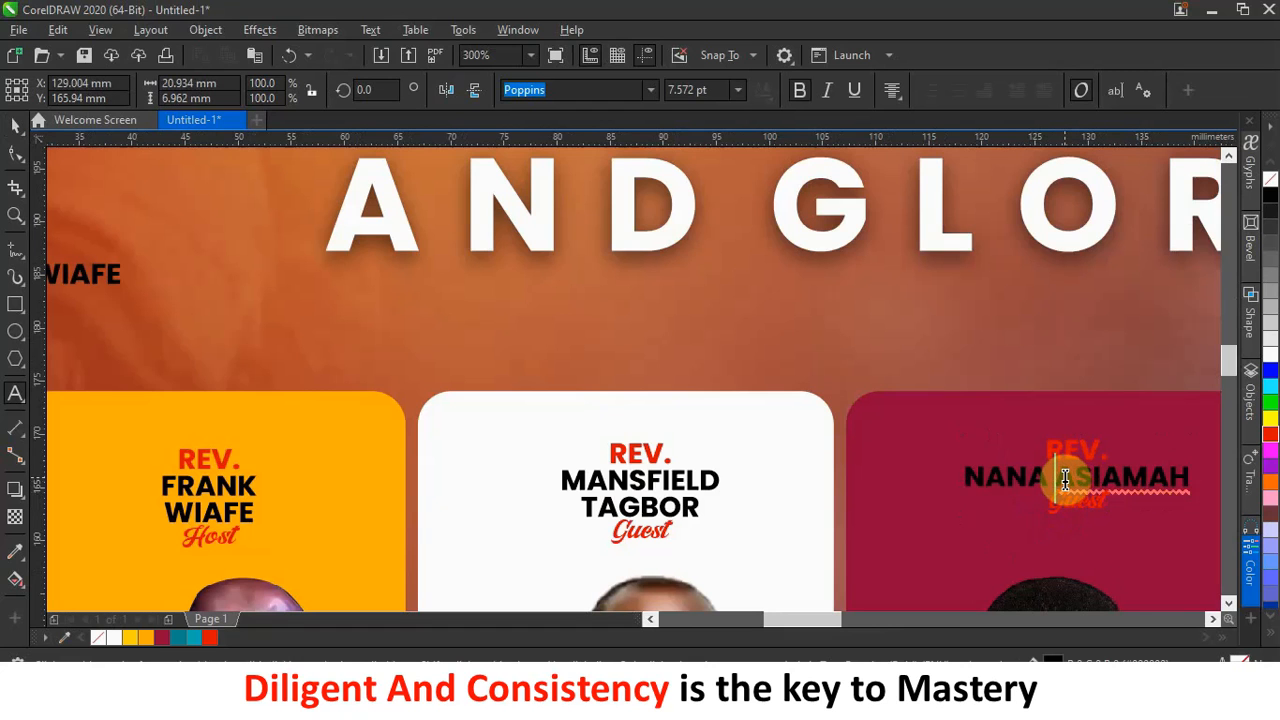
left_click(15, 124)
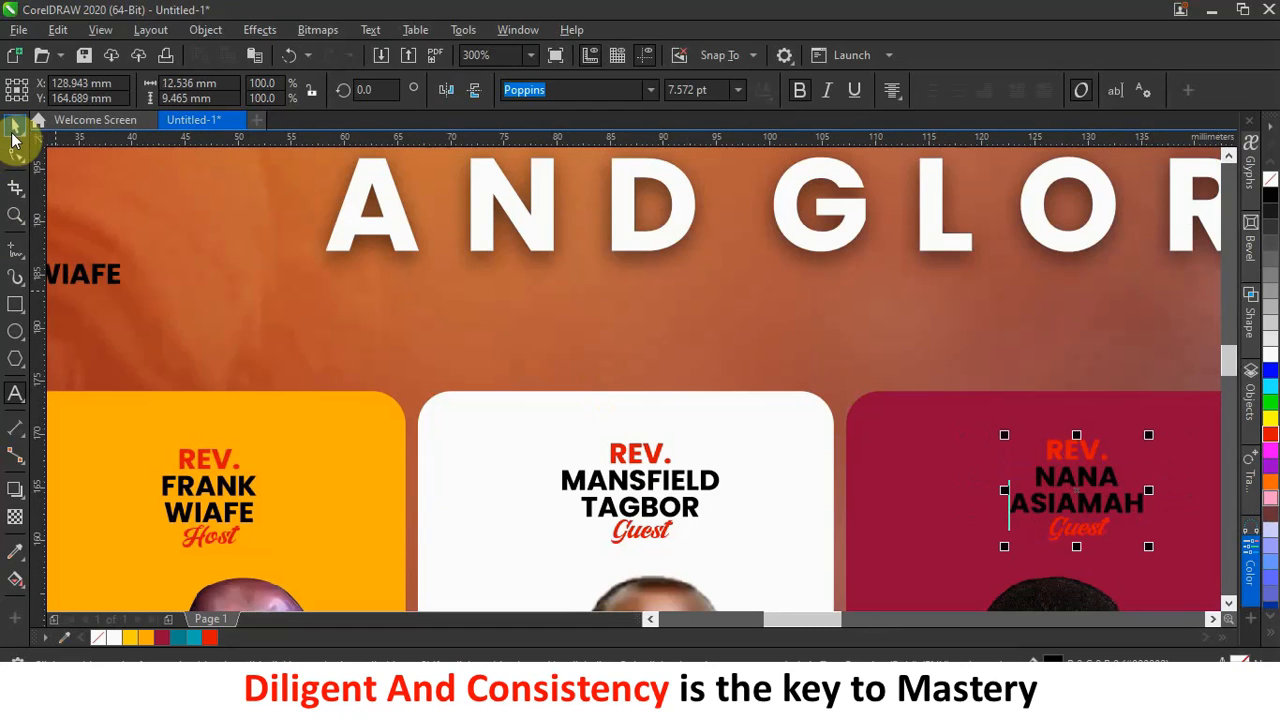
Make the red card's name text white, with the REV. and Guest lines black.
scroll(931, 440, "down", 1)
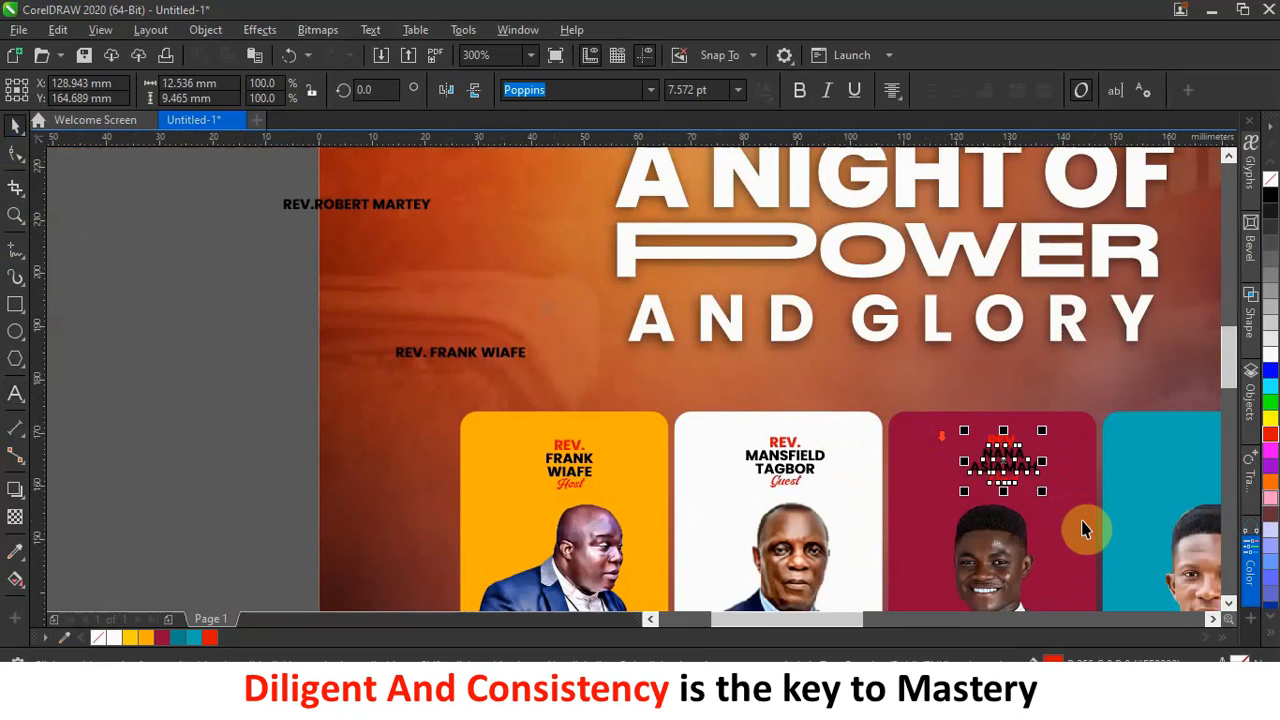
scroll(1100, 493, "up", 1)
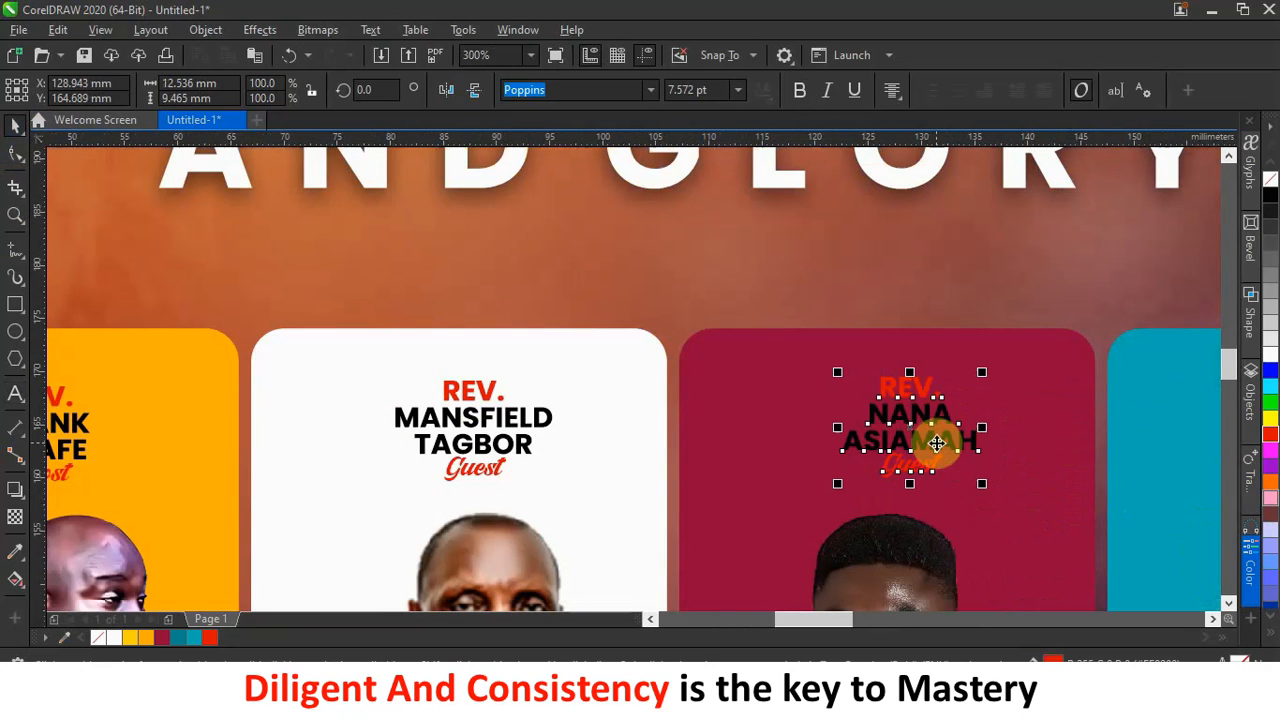
left_click(1271, 357)
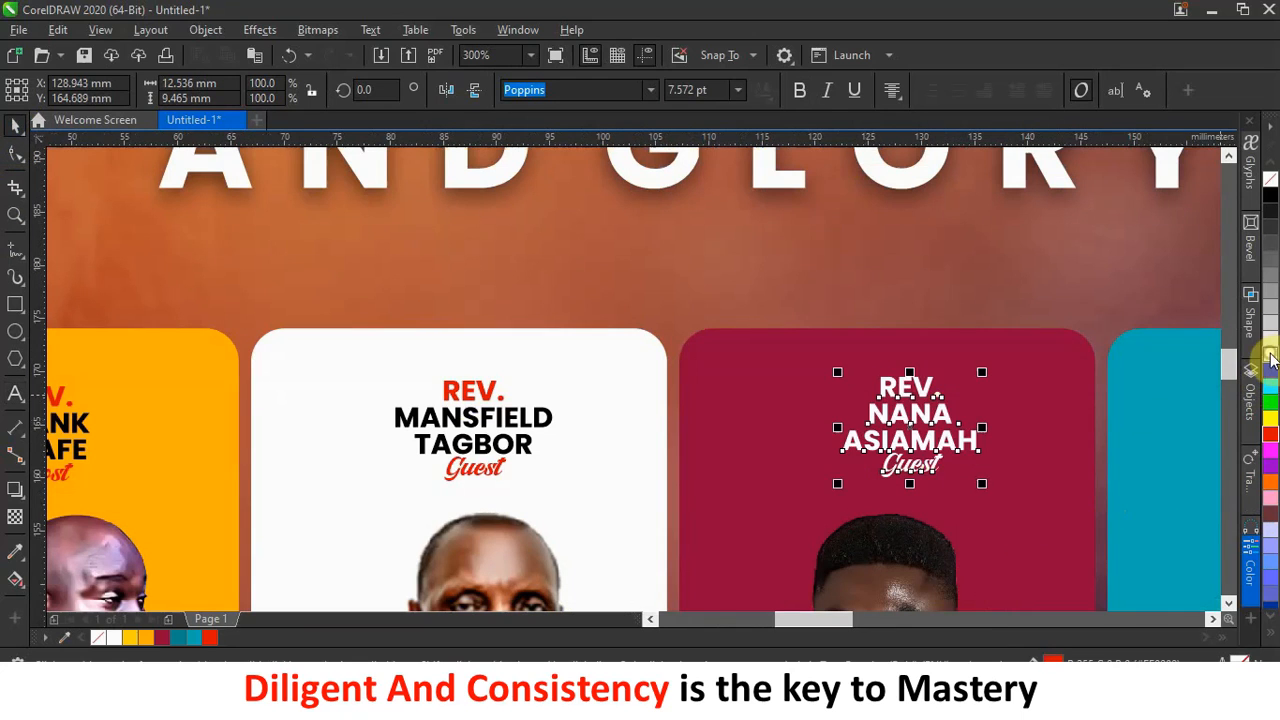
double_click(922, 388)
left_click_drag(944, 390, 825, 377)
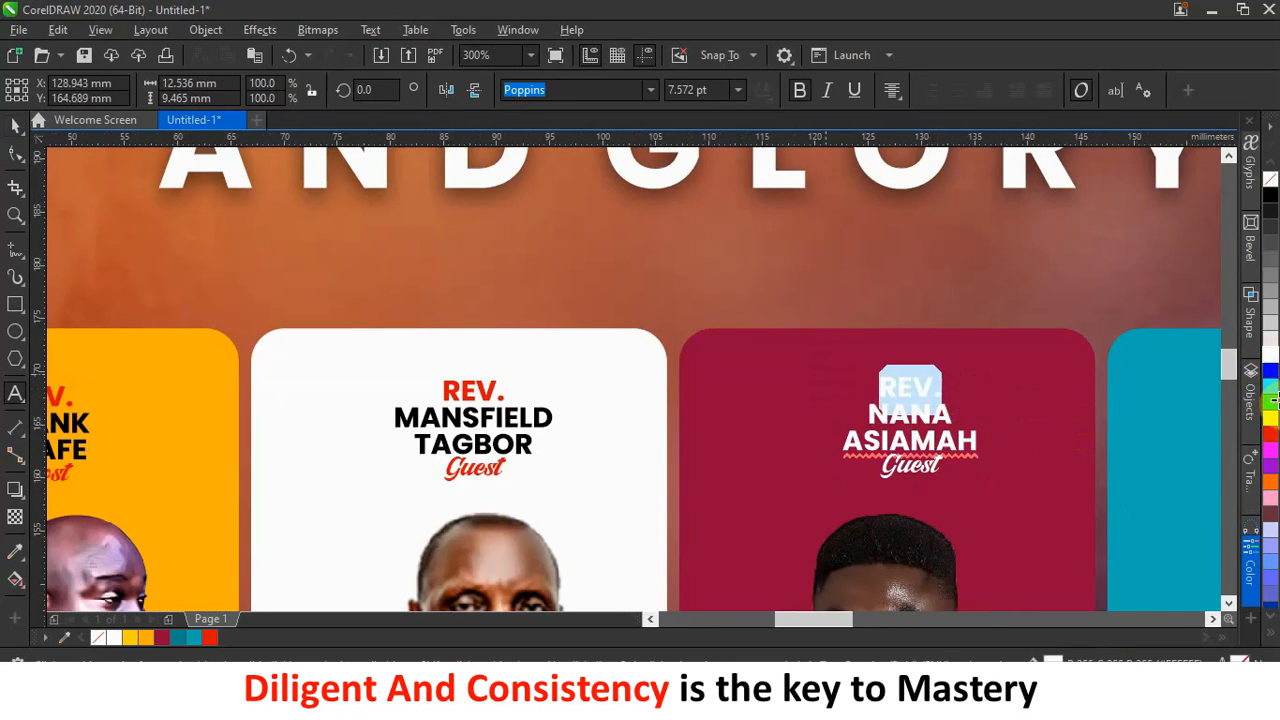
left_click(1270, 193)
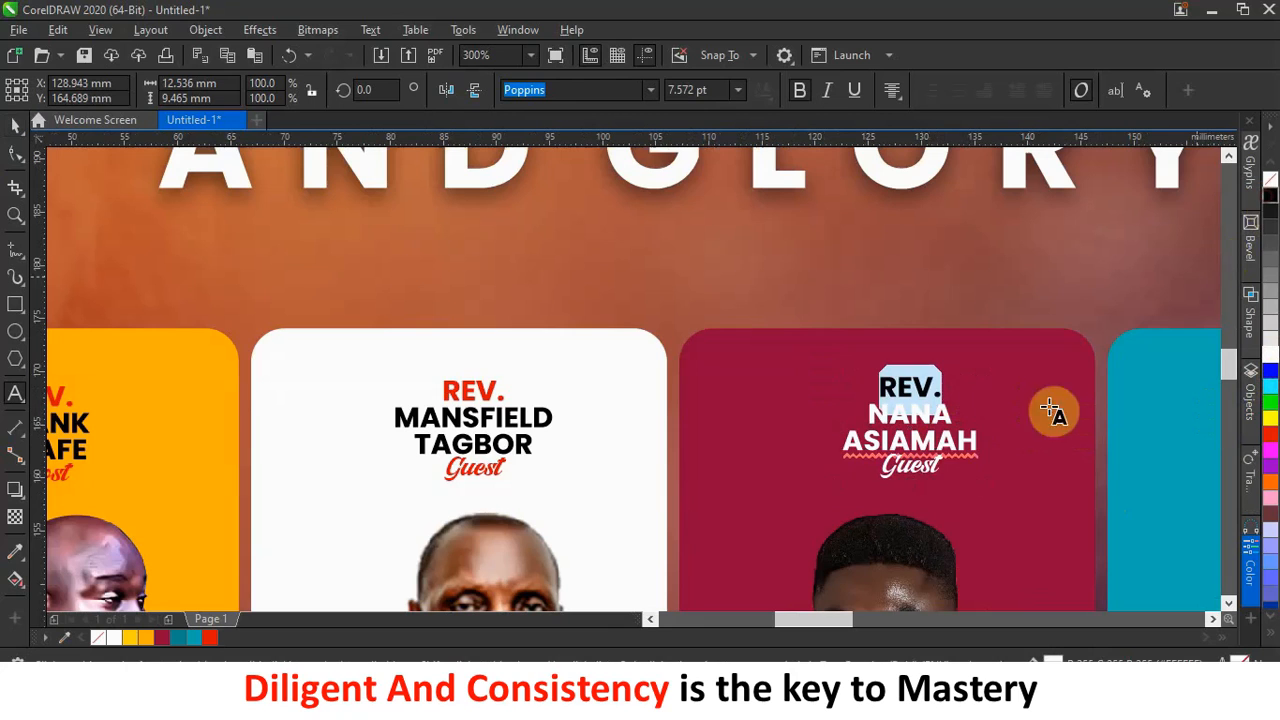
left_click_drag(942, 470, 875, 468)
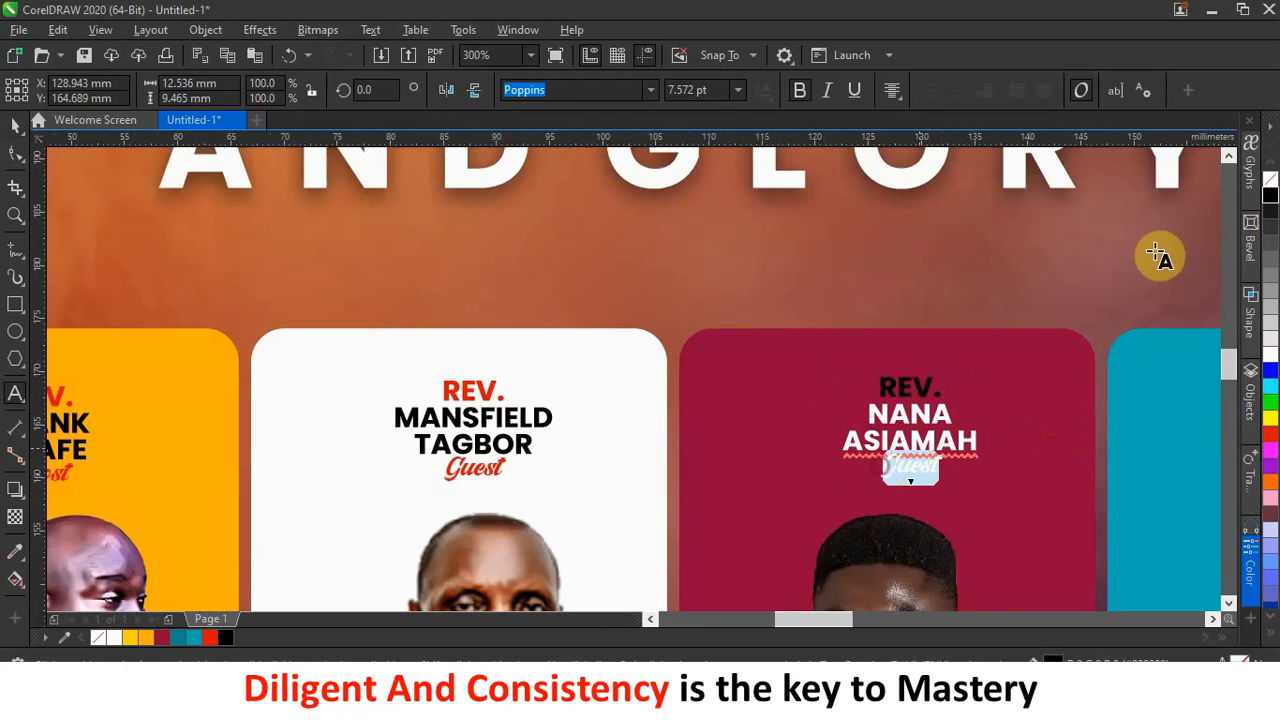
left_click(1271, 196)
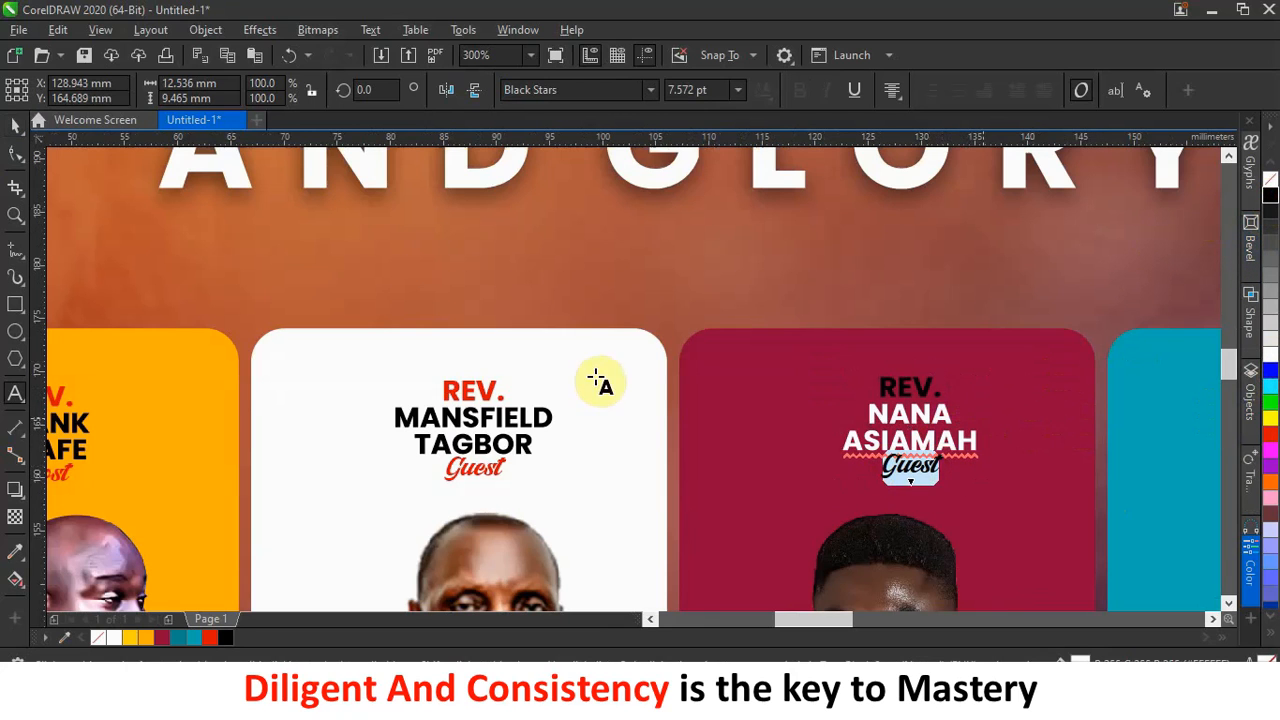
left_click(15, 125)
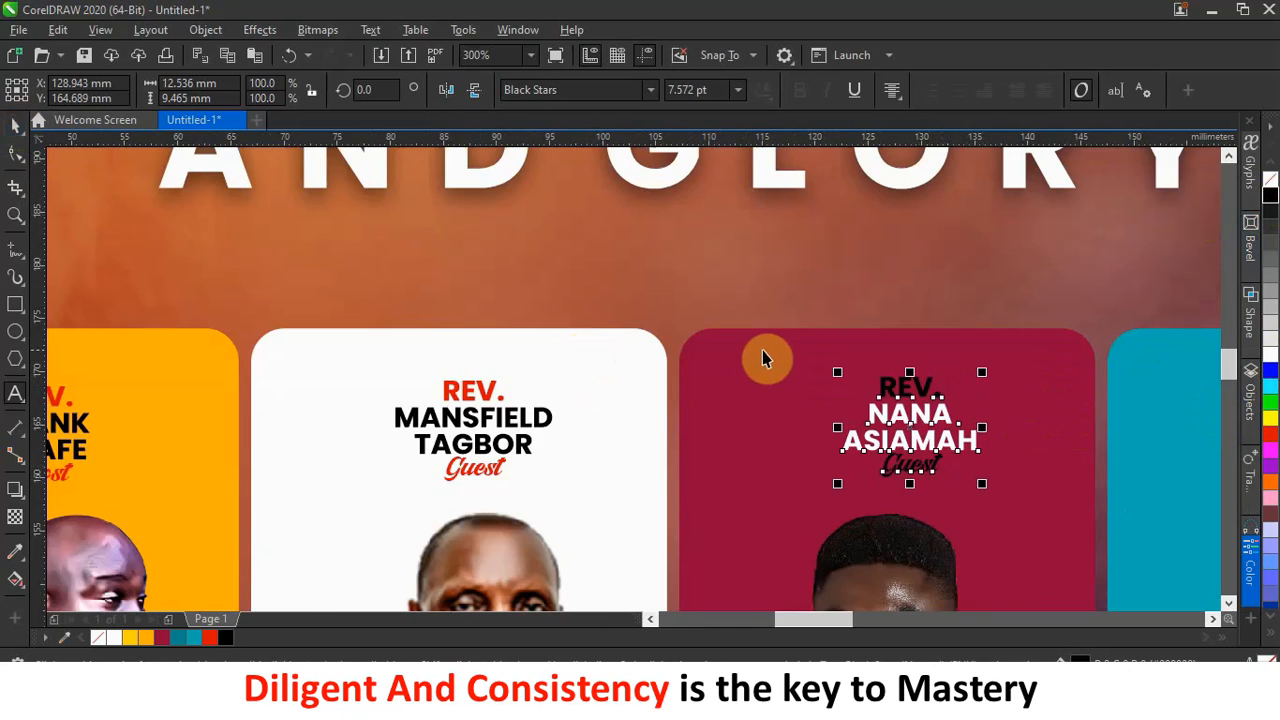
Place a copy of the red card's name block on the teal card.
scroll(763, 352, "down", 3)
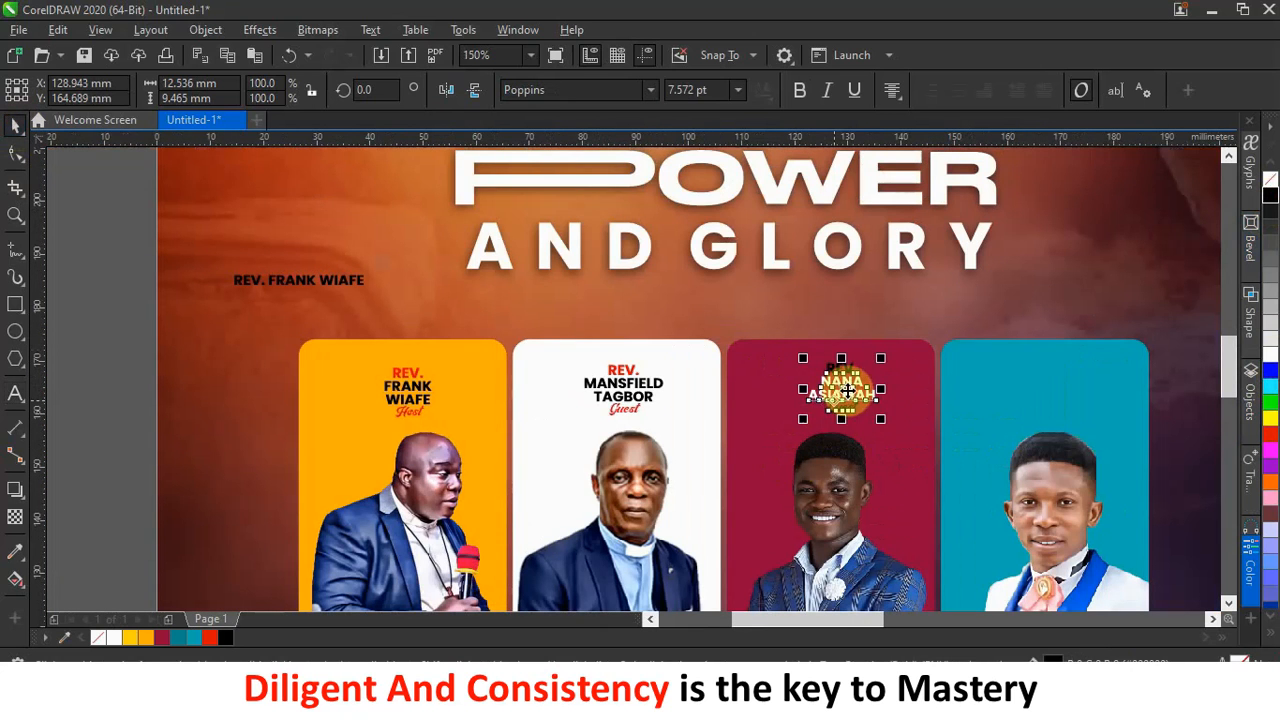
left_click_drag(841, 393, 1057, 390)
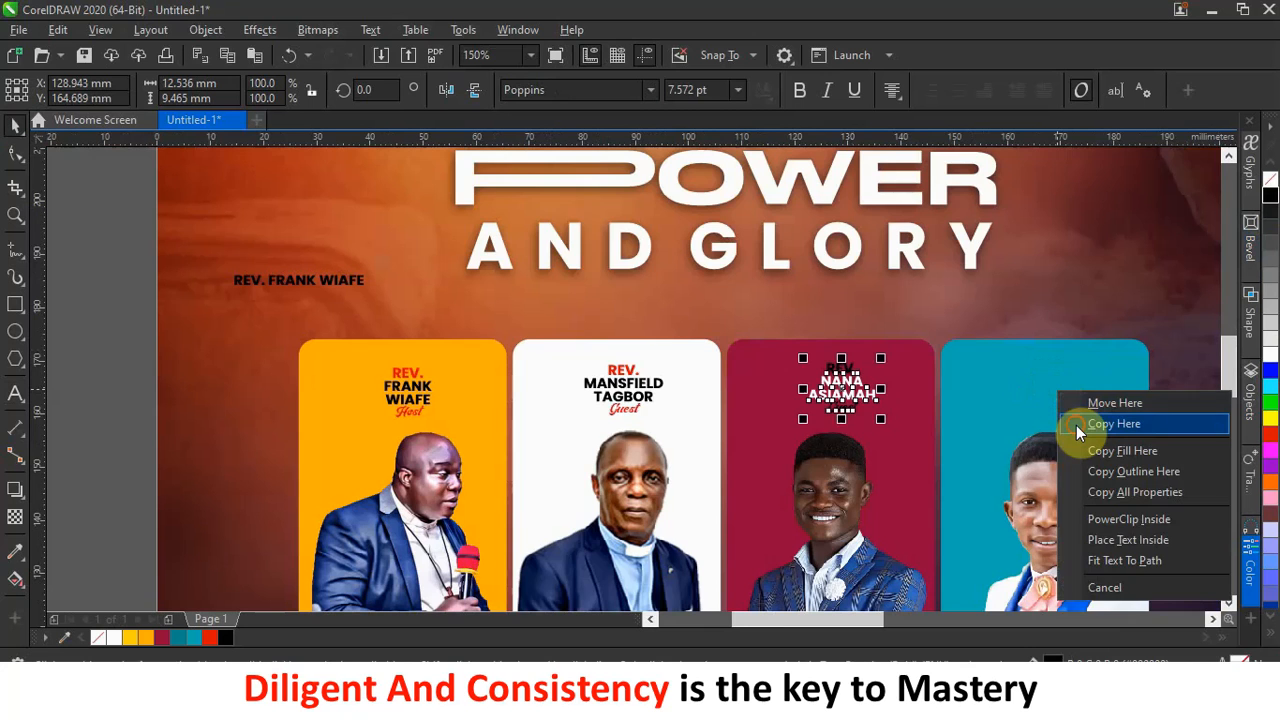
left_click(1076, 425)
scroll(1047, 396, "down", 2)
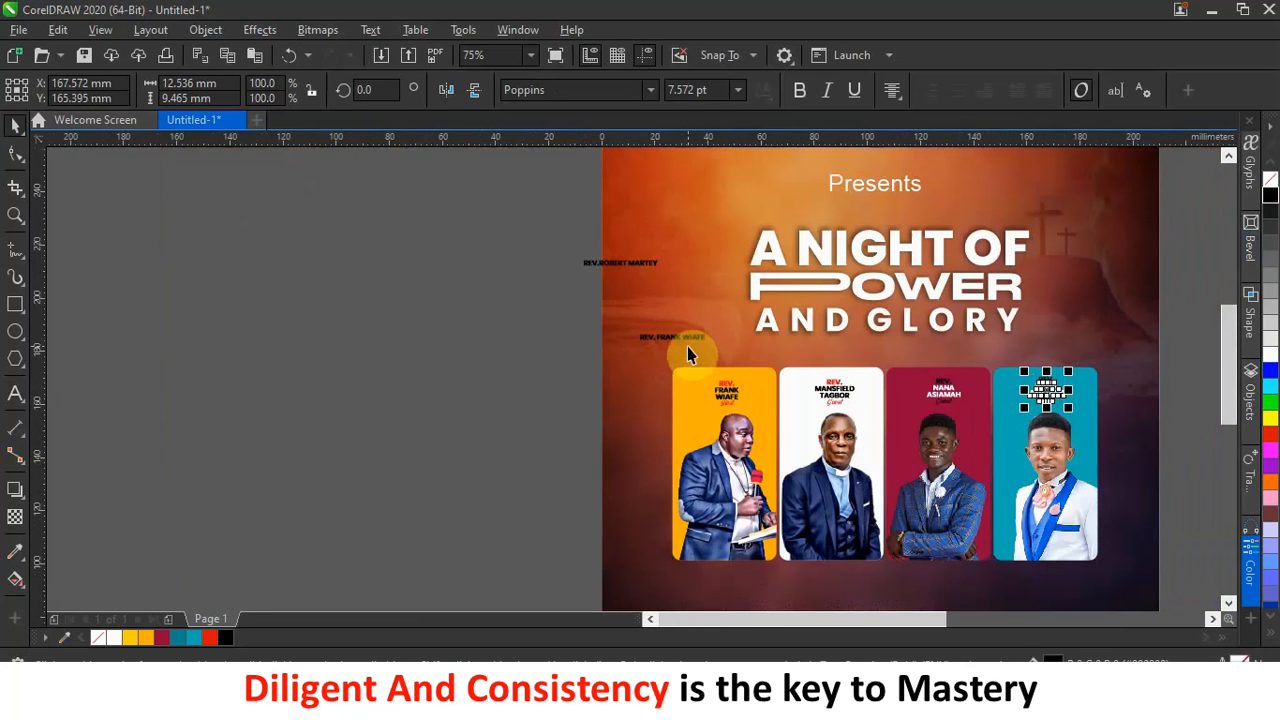
Delete the REV. prefix from the spare name text, undoing an accidental line break.
scroll(630, 265, "up", 2)
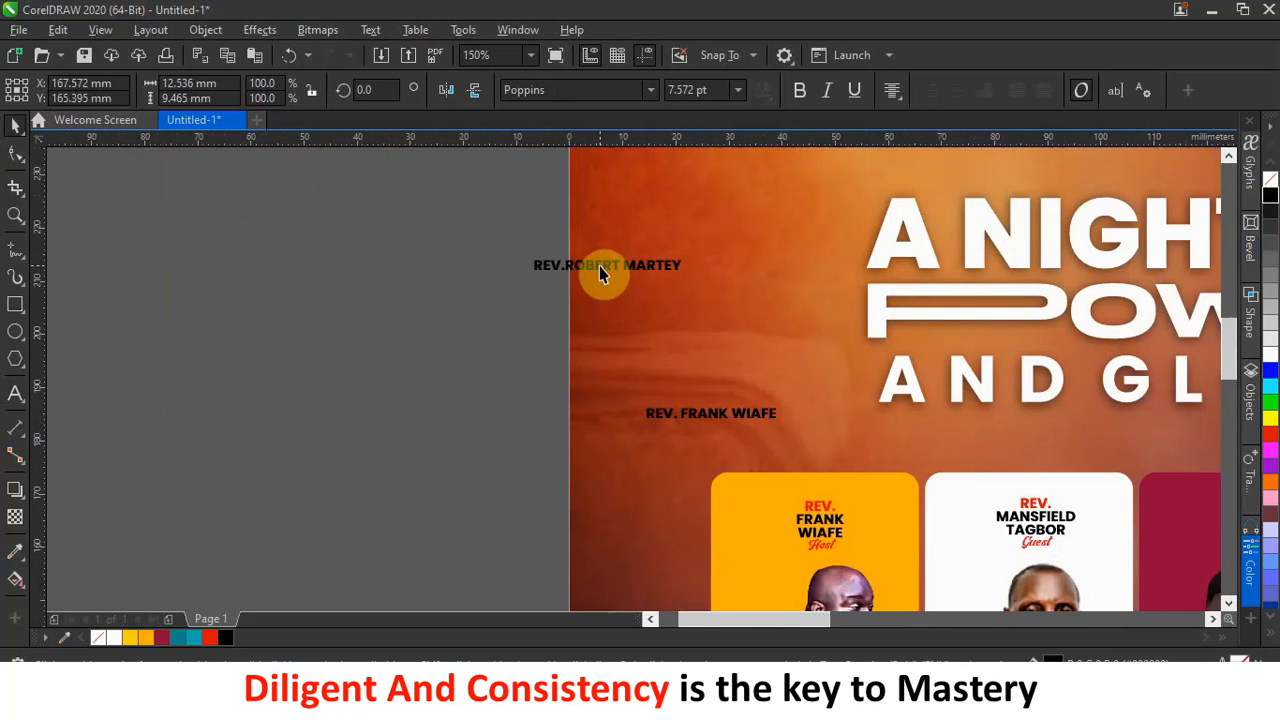
double_click(599, 266)
left_click_drag(600, 266, 562, 266)
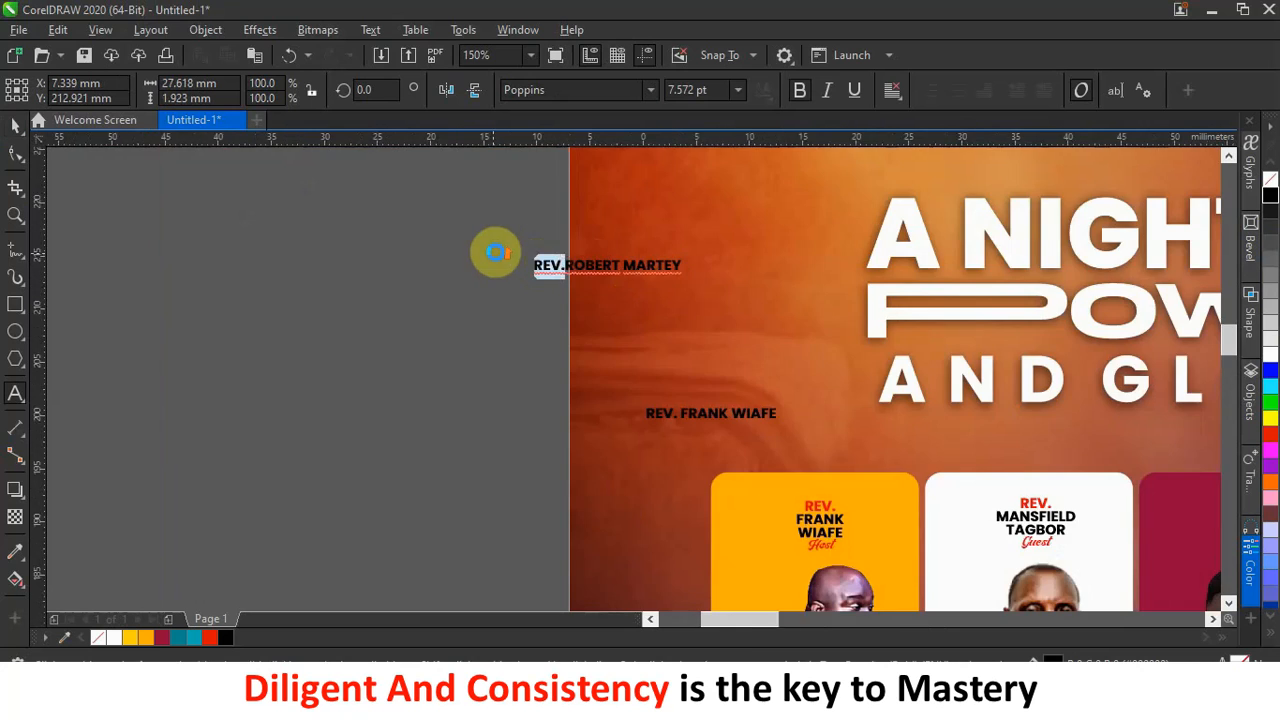
scroll(500, 257, "up", 4)
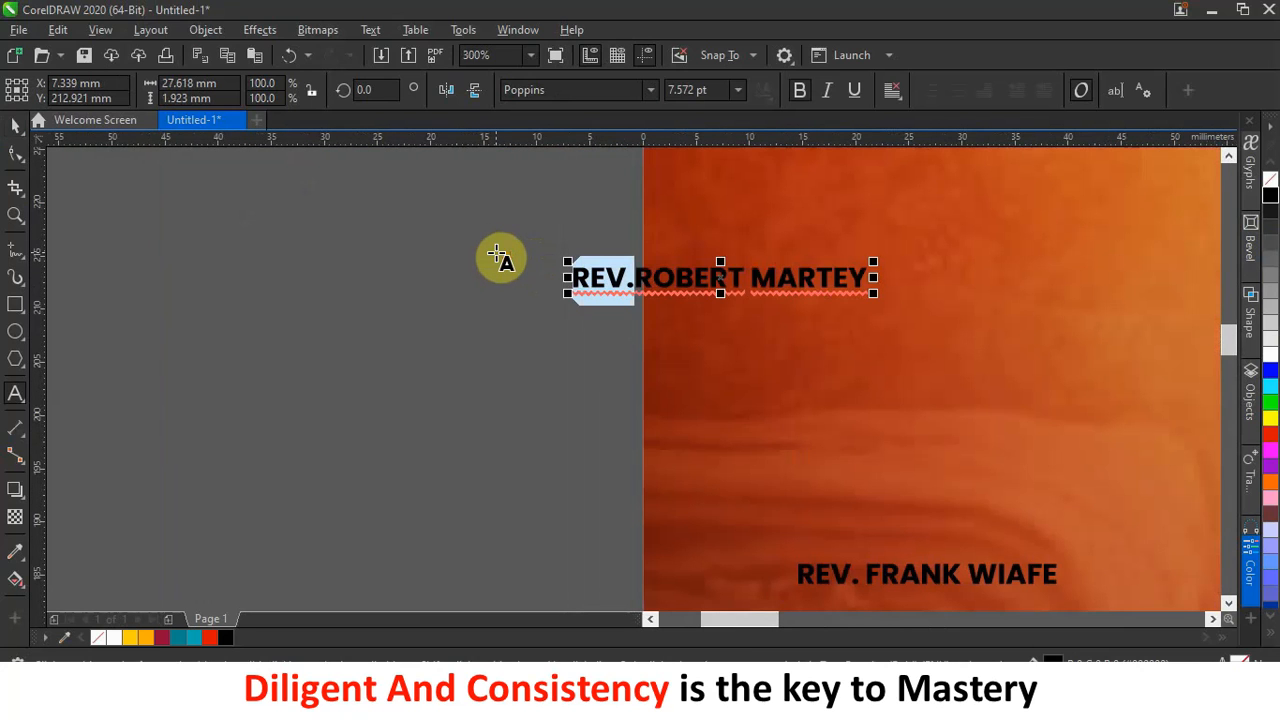
key("Delete")
left_click(684, 290)
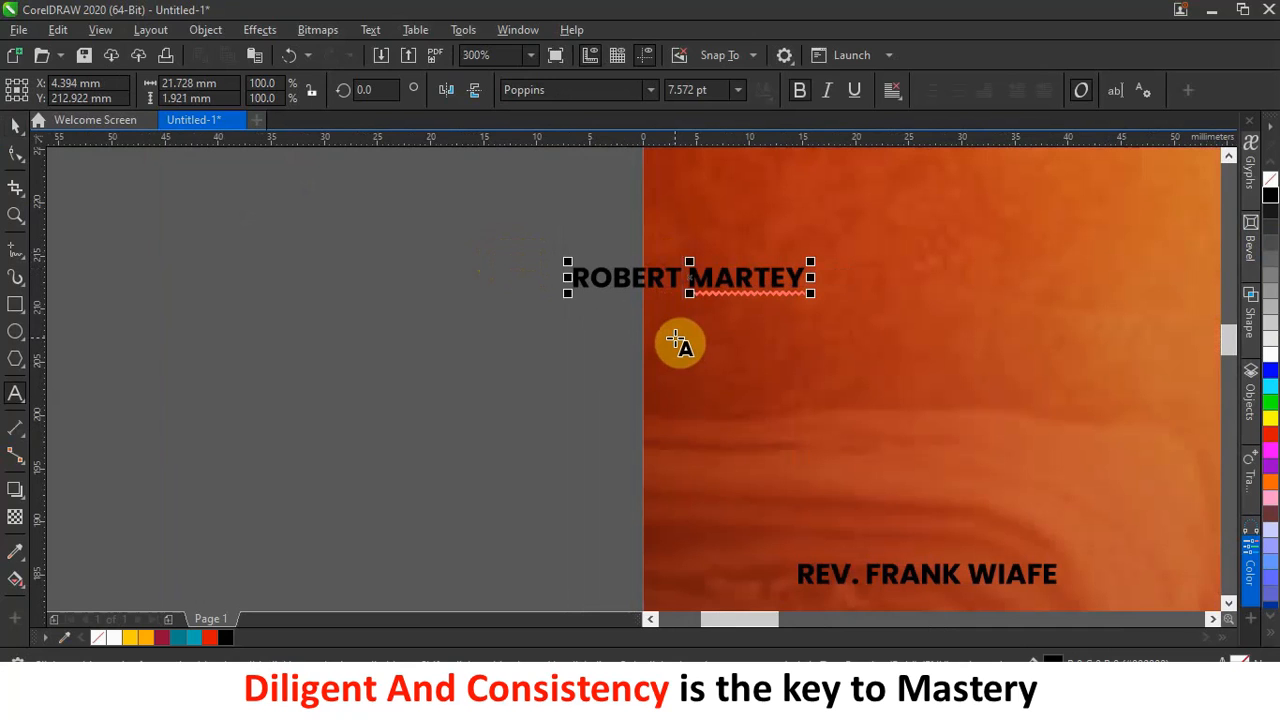
key("BackSpace")
key("Return")
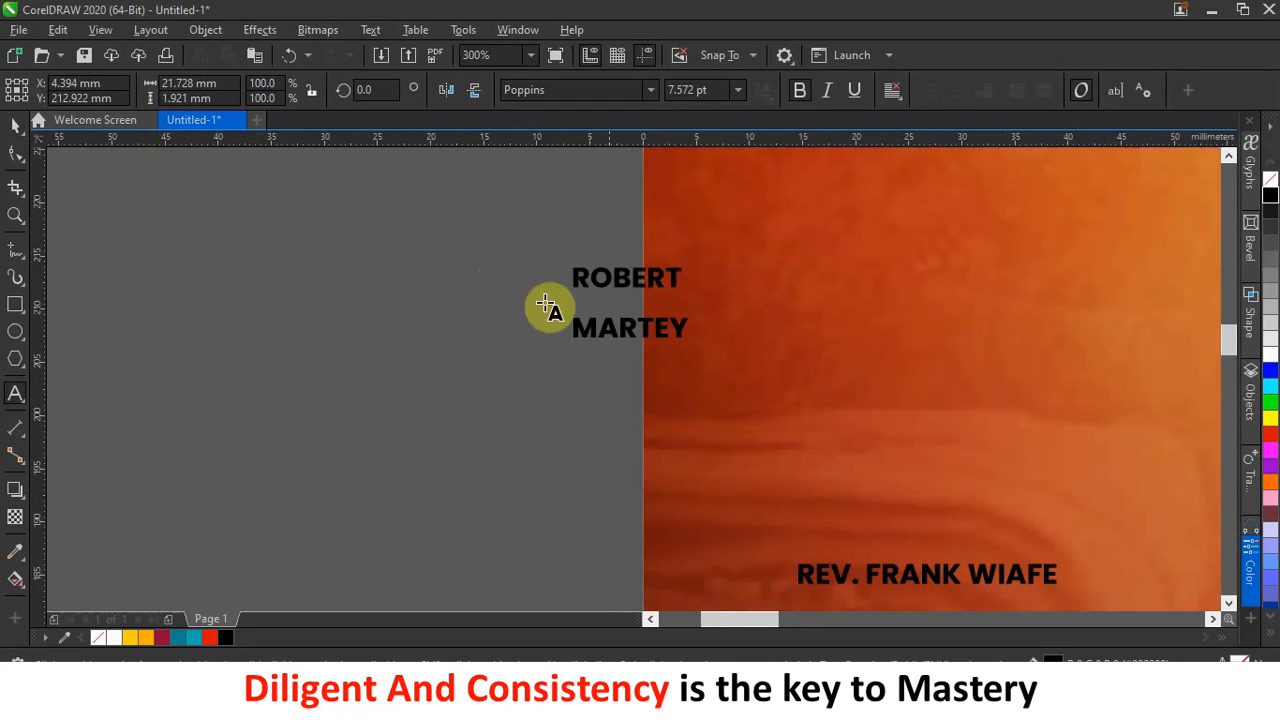
key("ctrl+z")
key("ctrl+z")
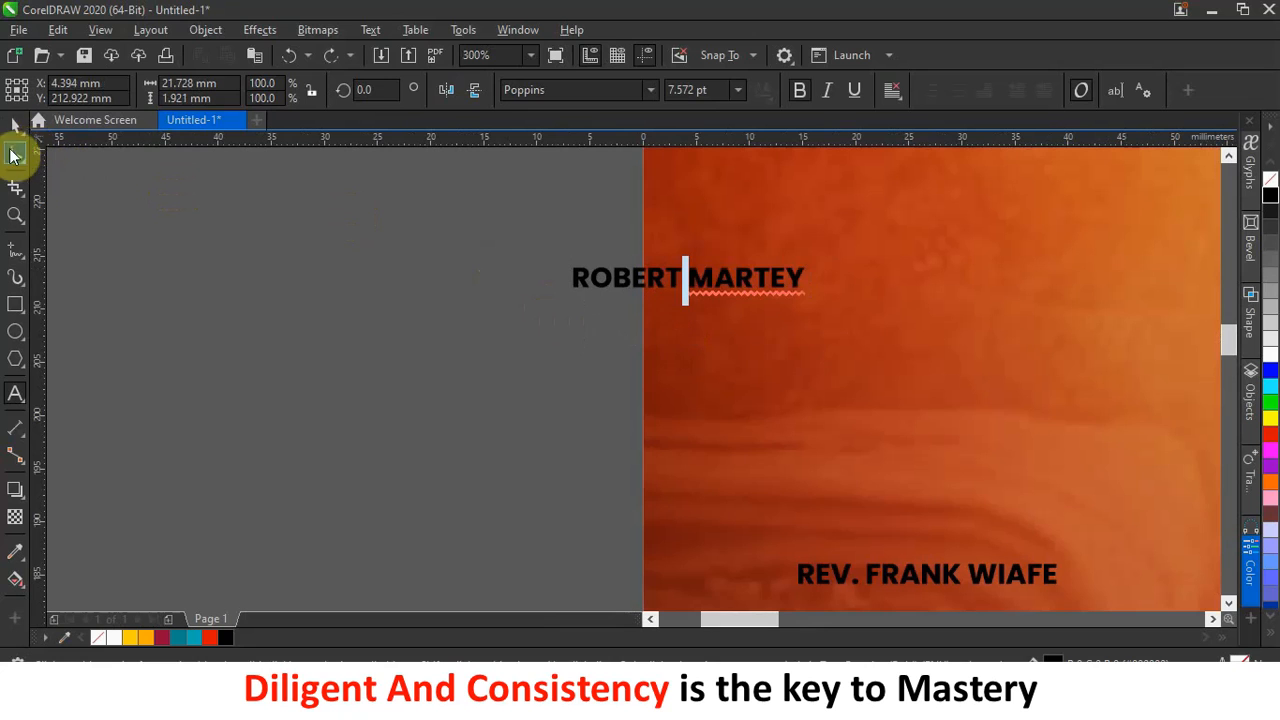
Re-enter the spare name text and select all of it.
left_click(14, 127)
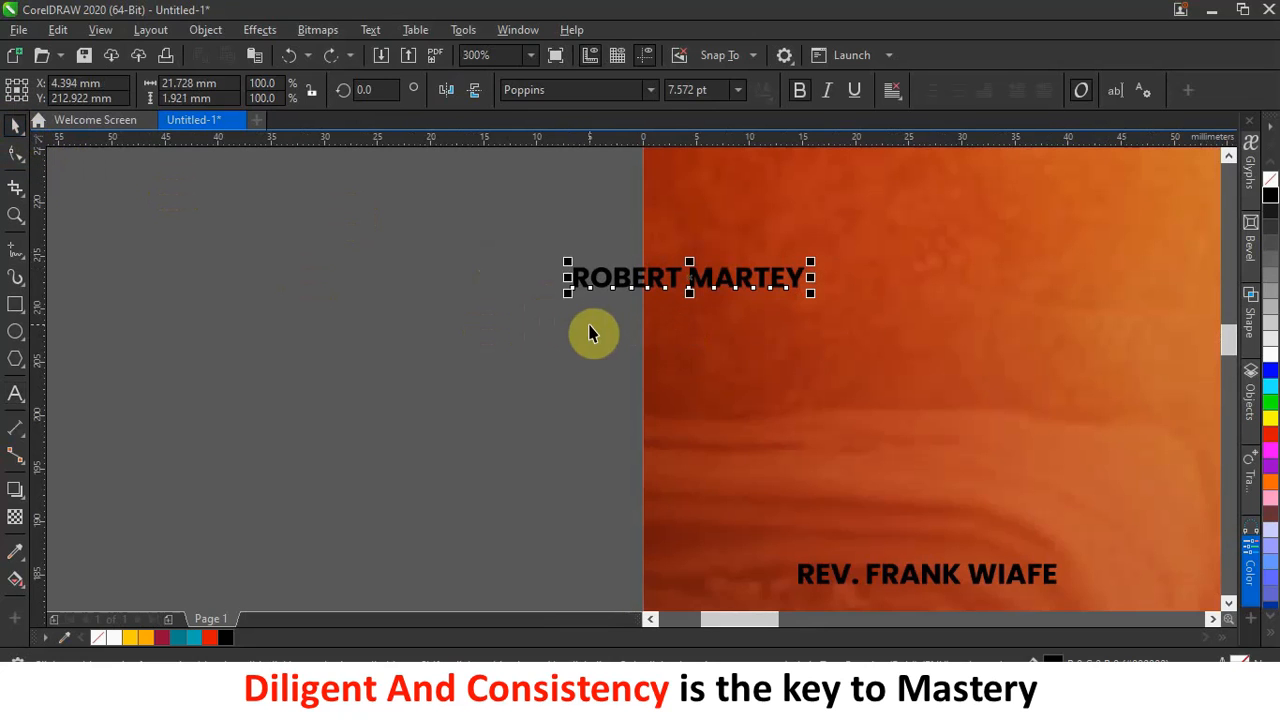
double_click(621, 282)
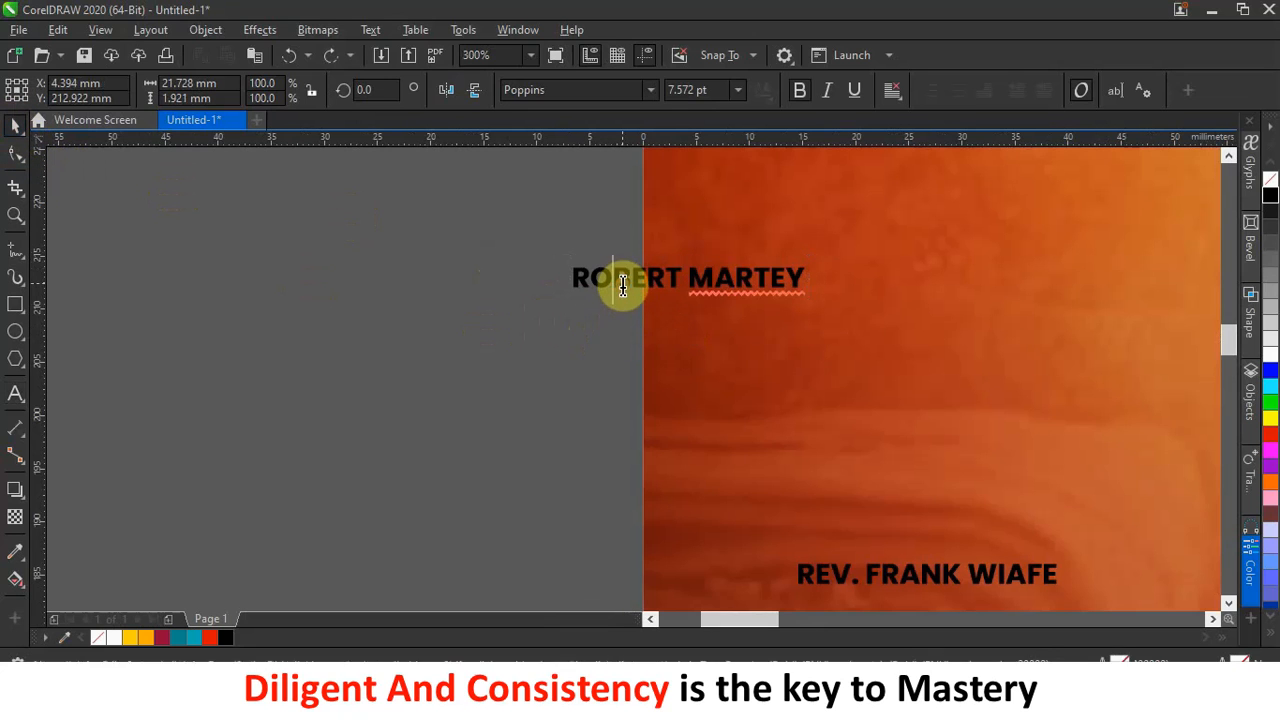
key("ctrl+a")
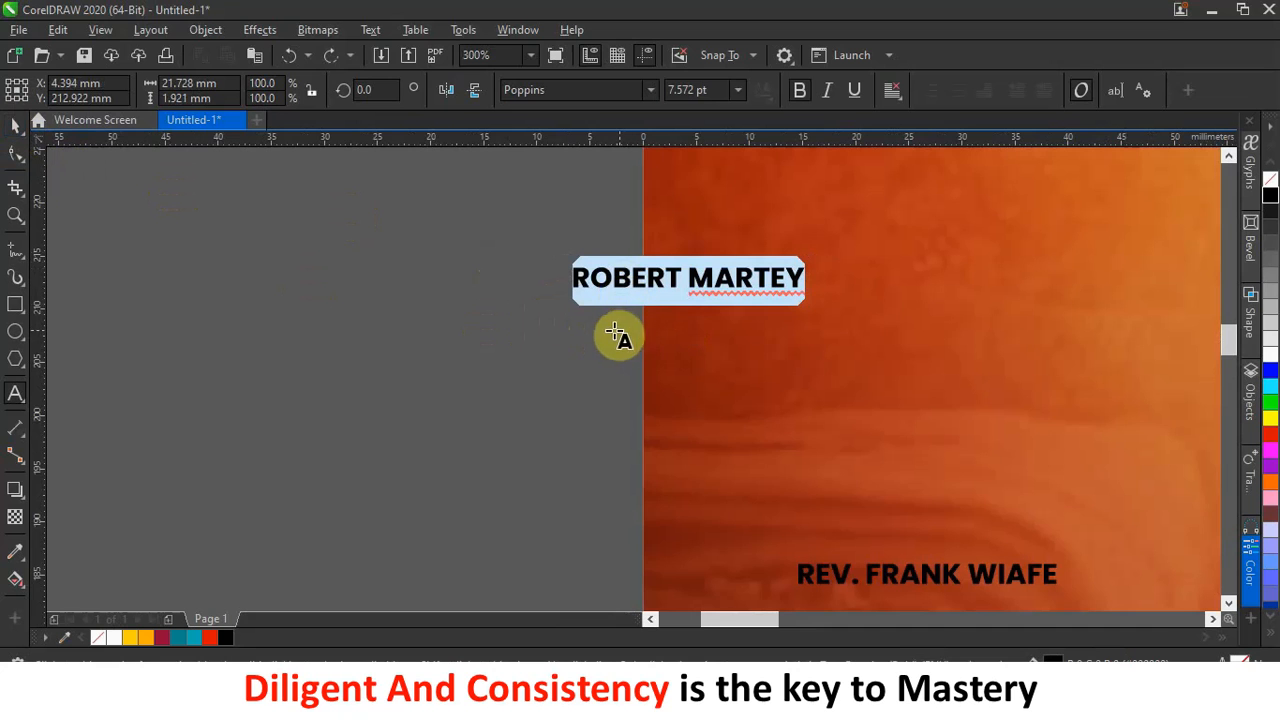
scroll(581, 336, "down", 2)
scroll(581, 336, "down", 1)
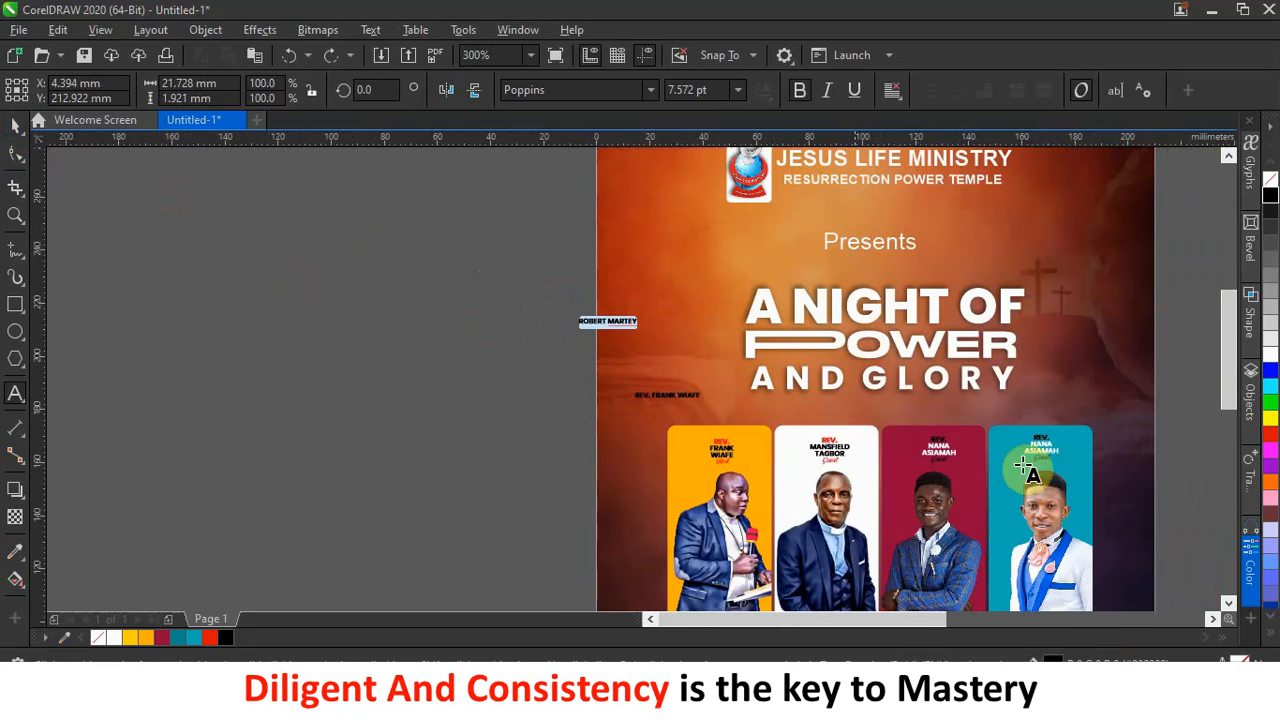
Paste the spare name over the teal card's name, split onto two lines.
scroll(1055, 452, "up", 3)
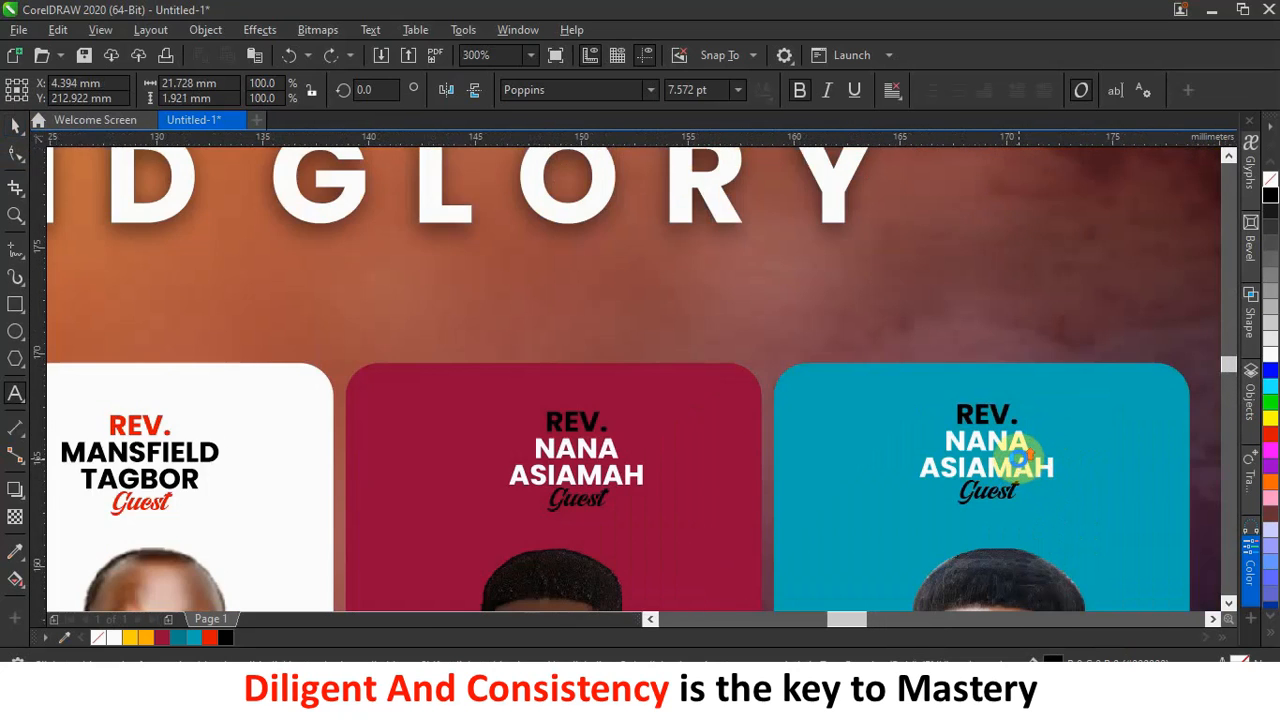
scroll(1025, 472, "up", 2)
left_click_drag(877, 420, 1073, 477)
key("ctrl+v")
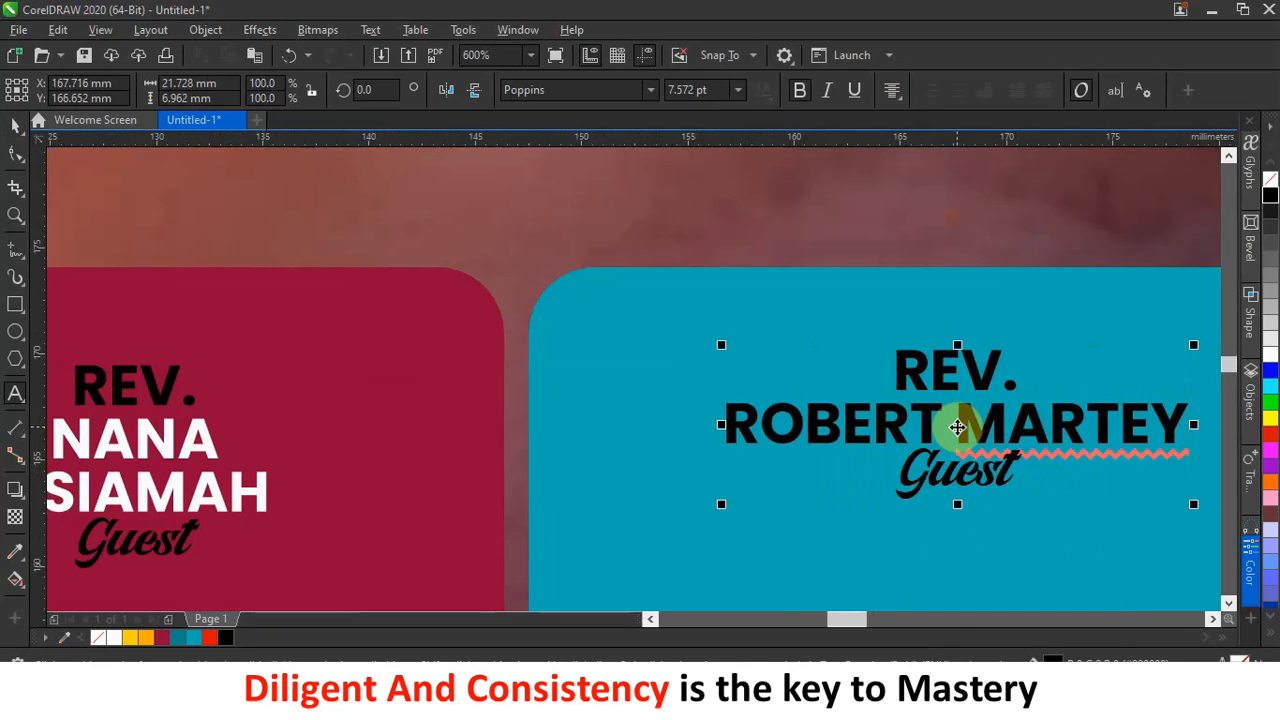
key("Return")
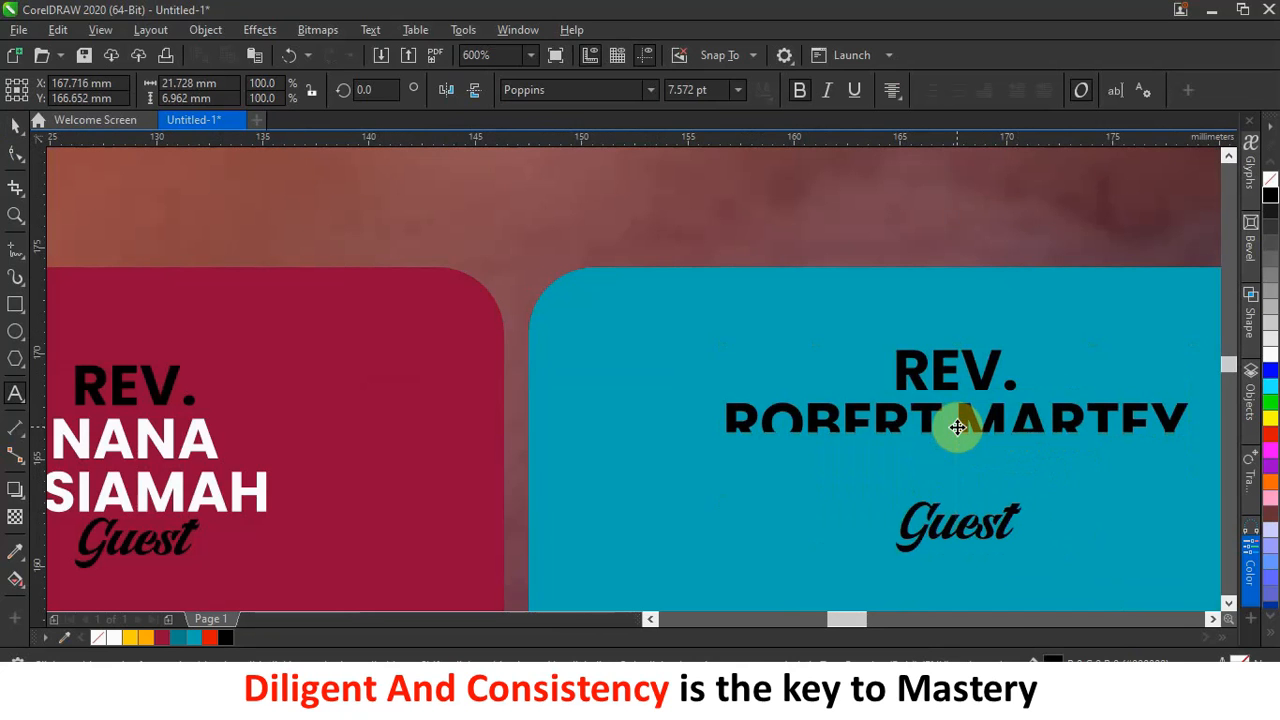
scroll(958, 427, "down", 3)
scroll(958, 427, "up", 4)
key("BackSpace")
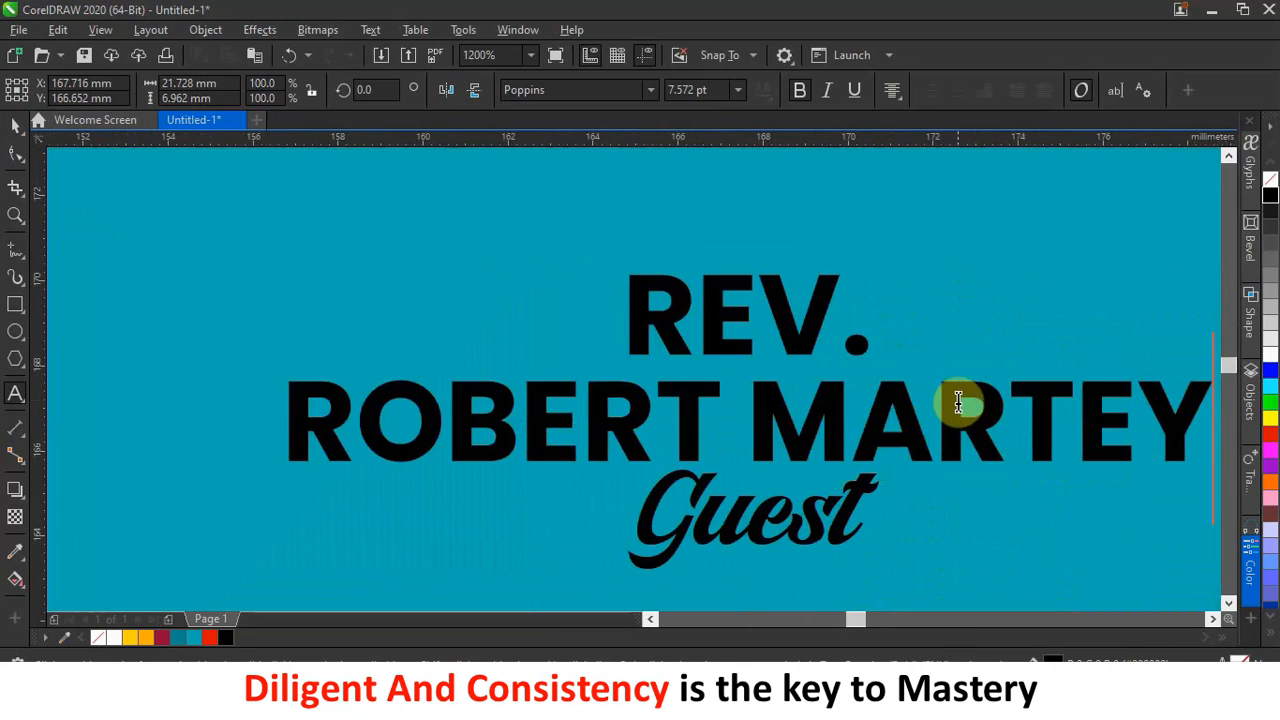
Colour REV. and Guest red on the teal card.
left_click(760, 418)
scroll(758, 415, "down", 1)
scroll(758, 415, "down", 2)
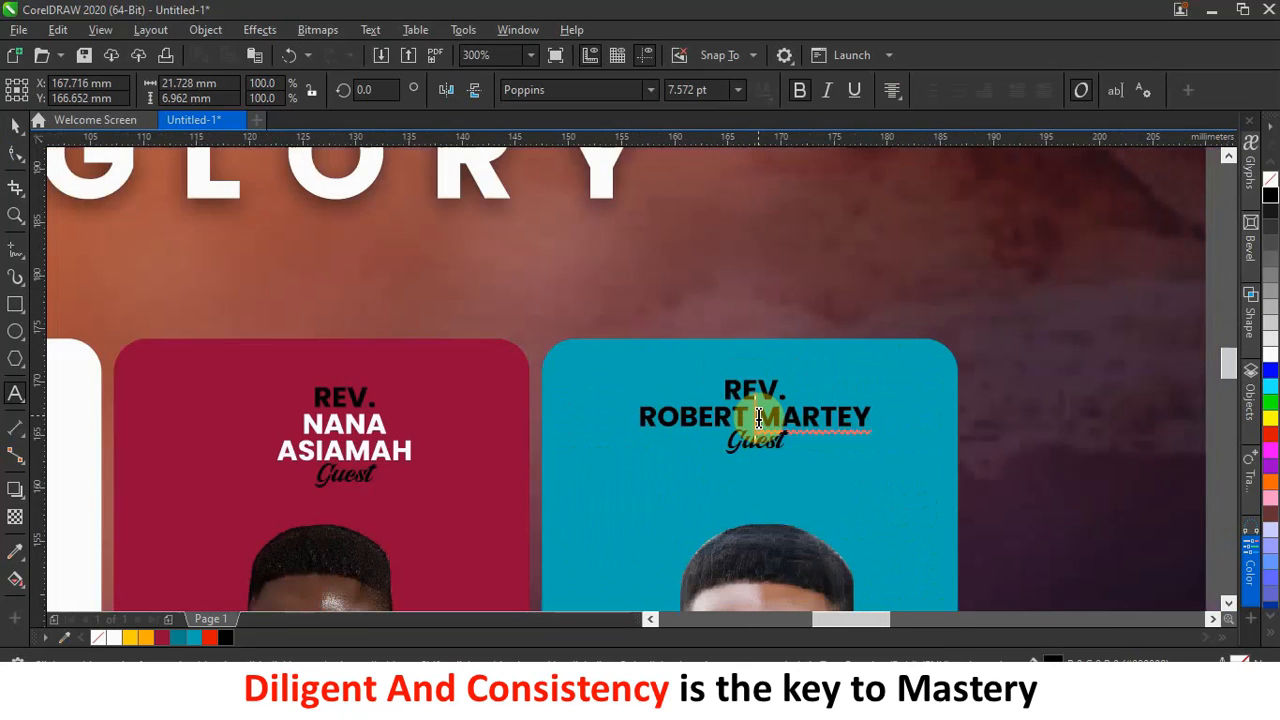
scroll(758, 415, "down", 2)
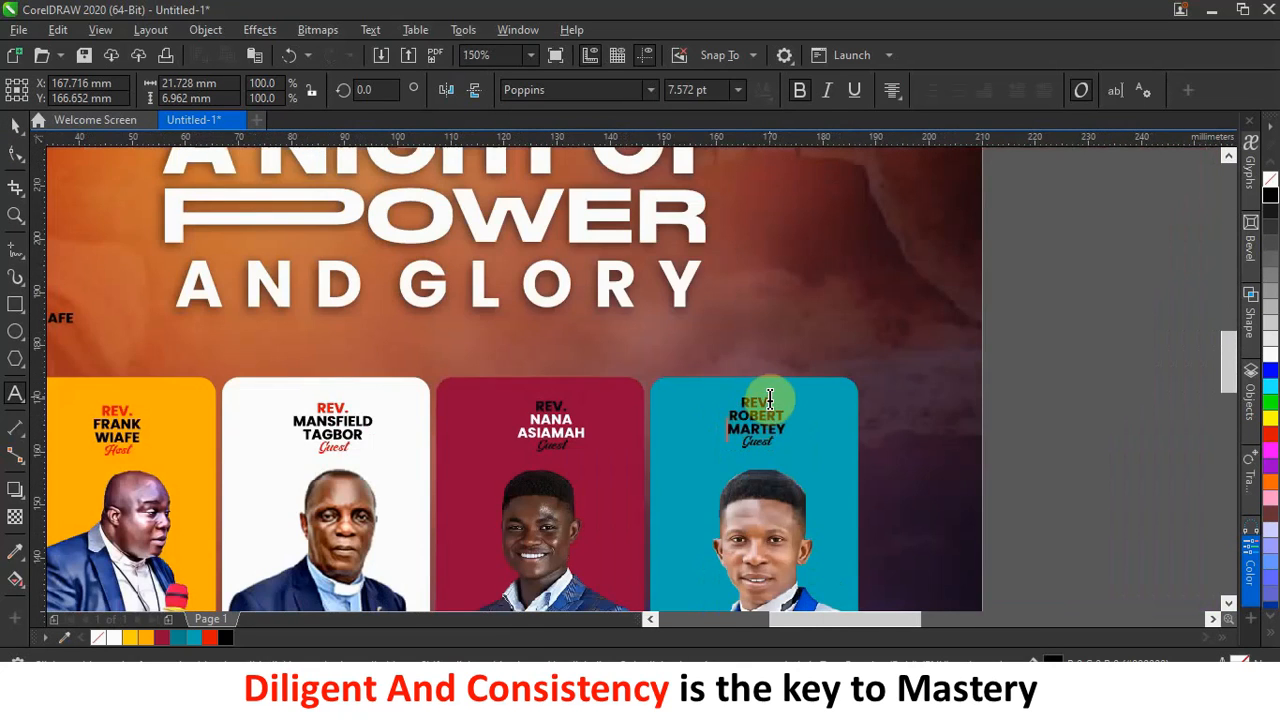
left_click(766, 394)
scroll(773, 400, "up", 2)
left_click_drag(773, 400, 677, 400)
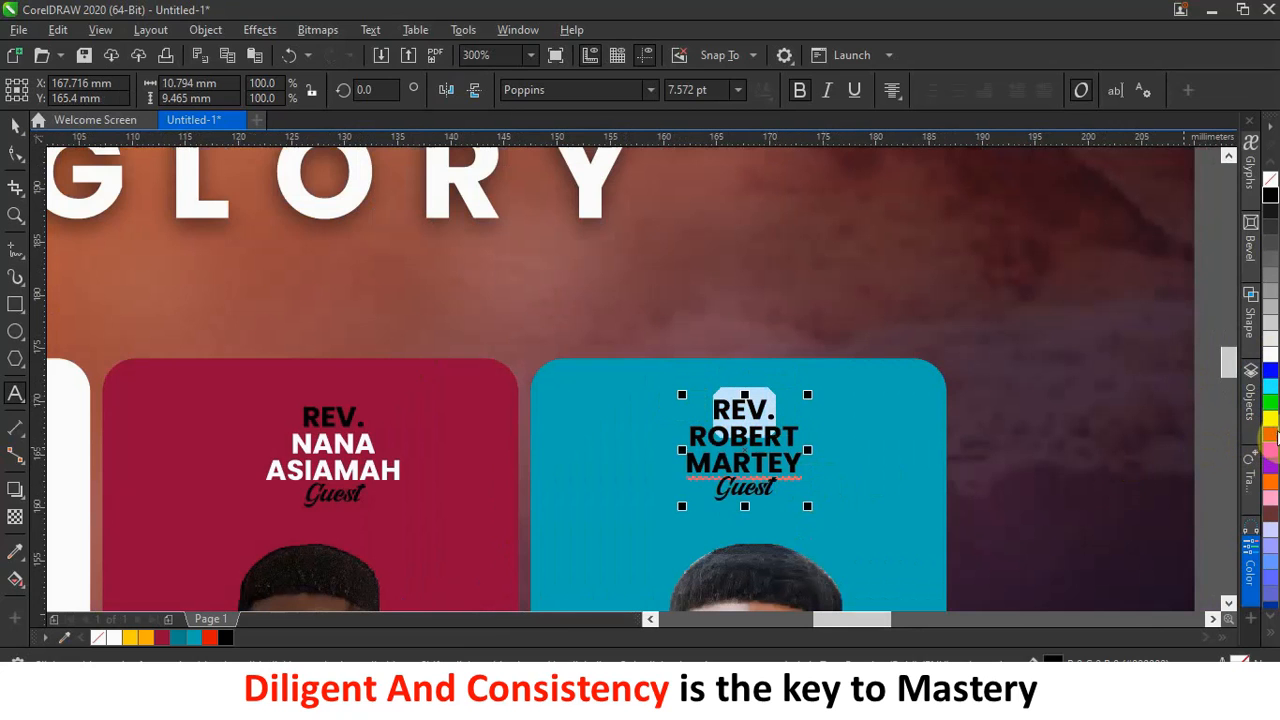
mouse_move(822, 479)
left_mouse_down()
mouse_move(692, 490)
mouse_move(800, 492)
left_mouse_up()
left_click(1271, 435)
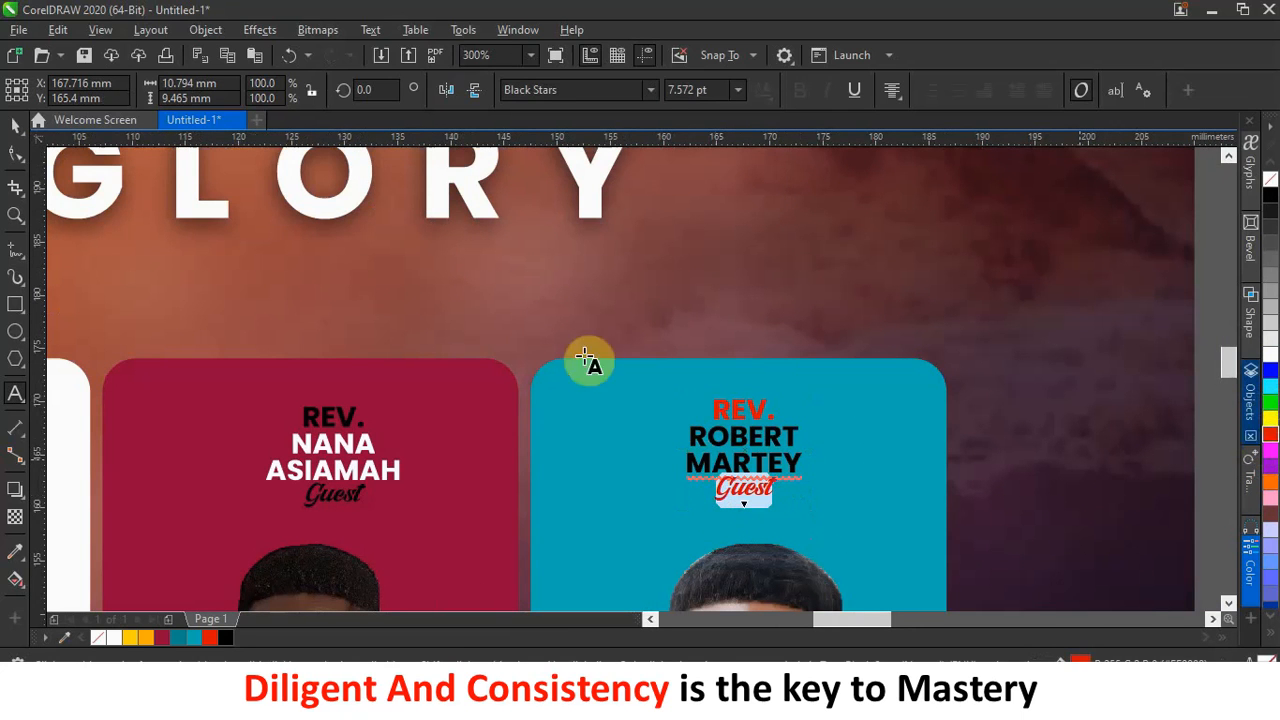
left_click(10, 130)
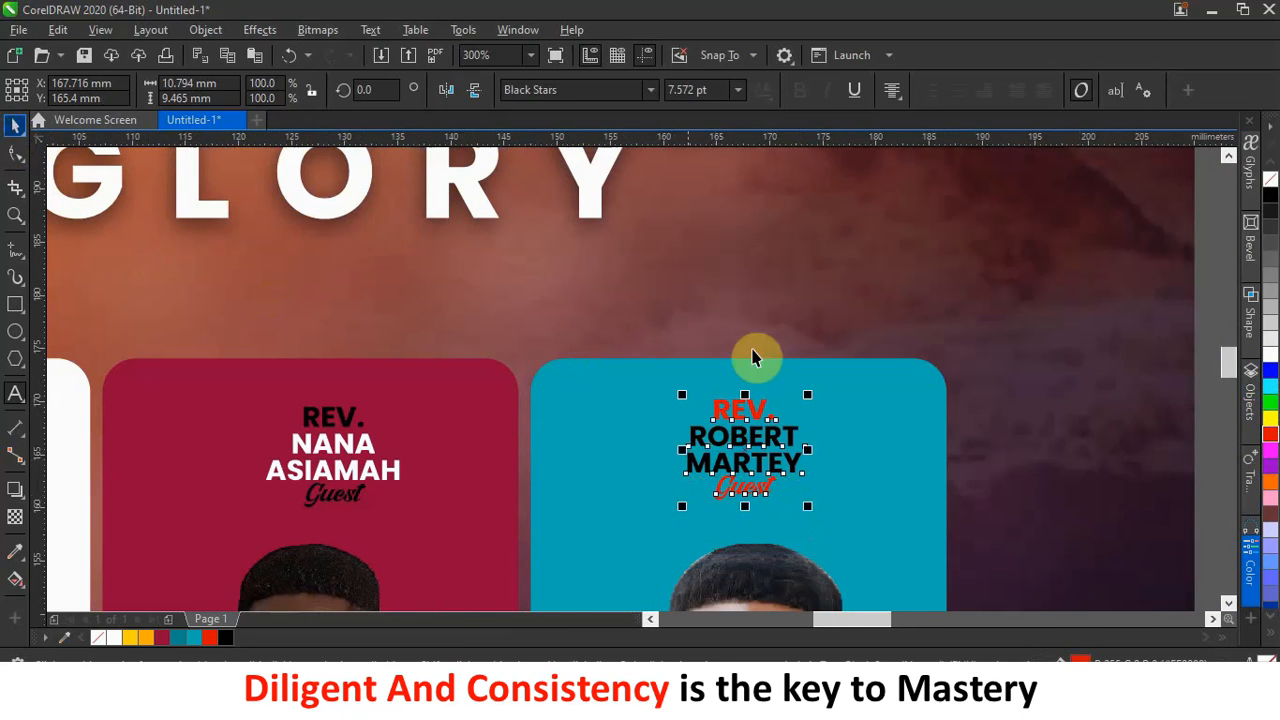
scroll(843, 392, "down", 2)
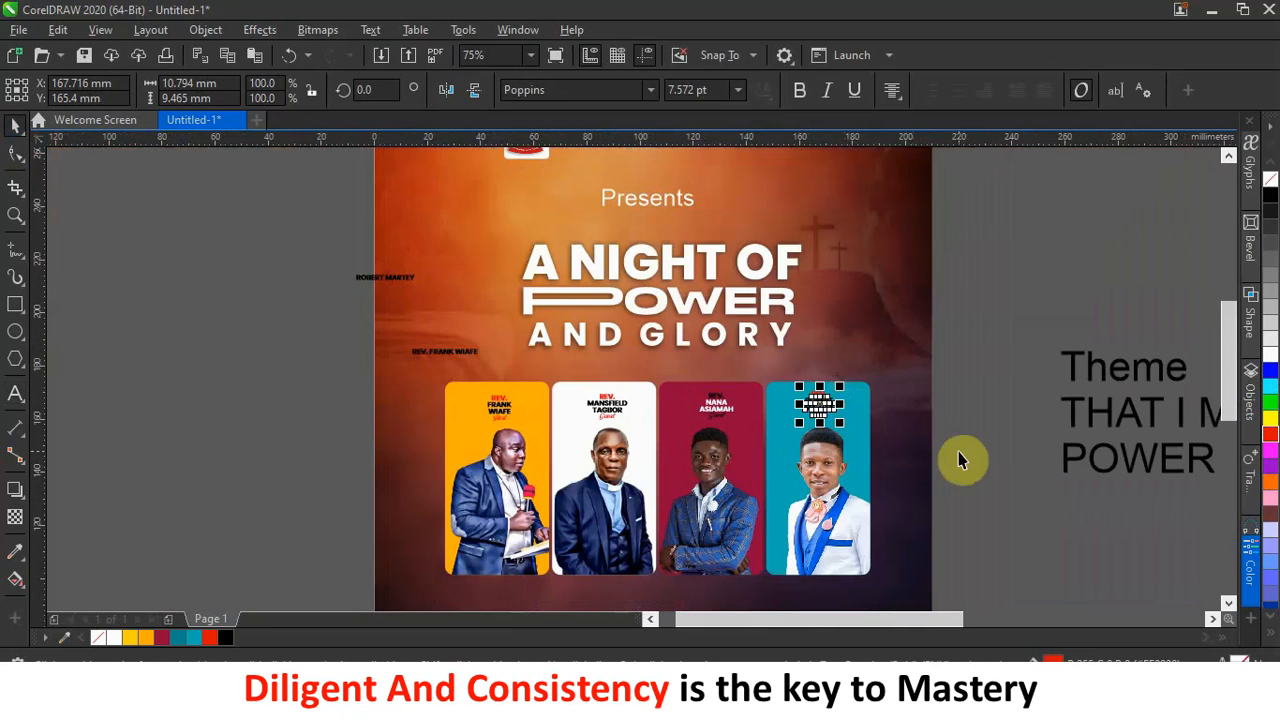
Delete the two stray text lines to the left of the title.
key("Escape")
scroll(820, 417, "down", 2)
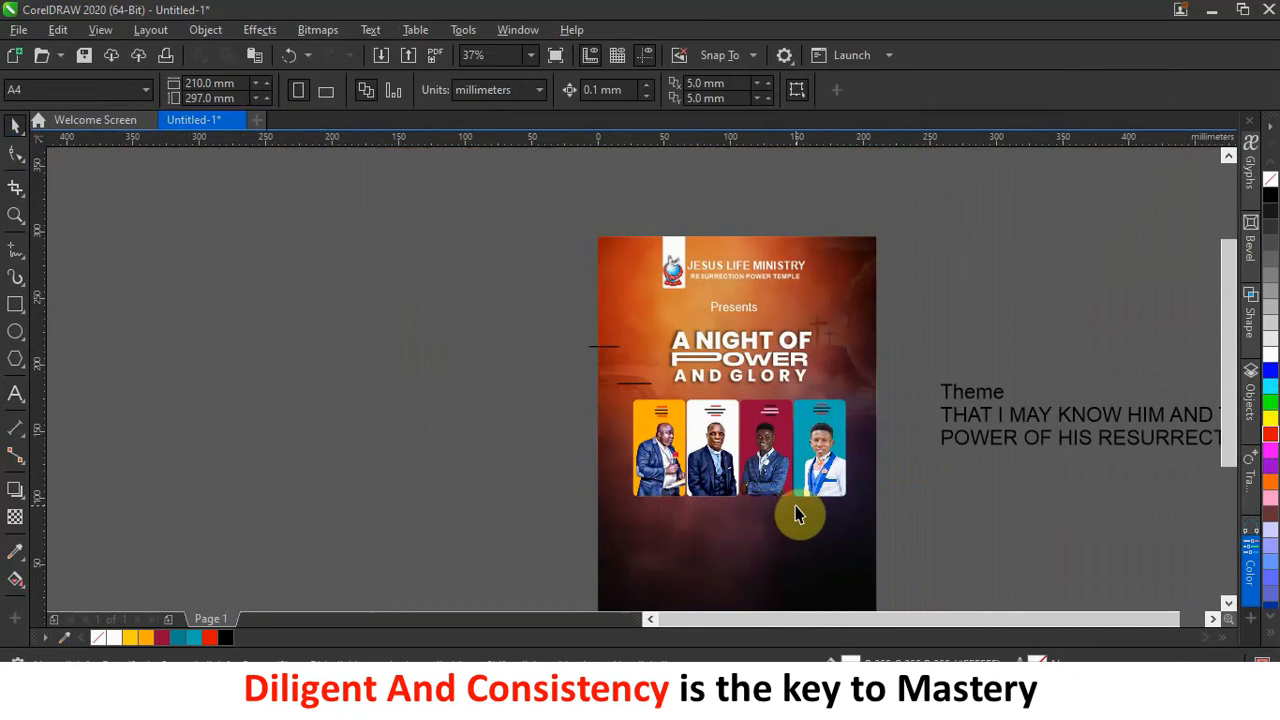
scroll(797, 514, "up", 2)
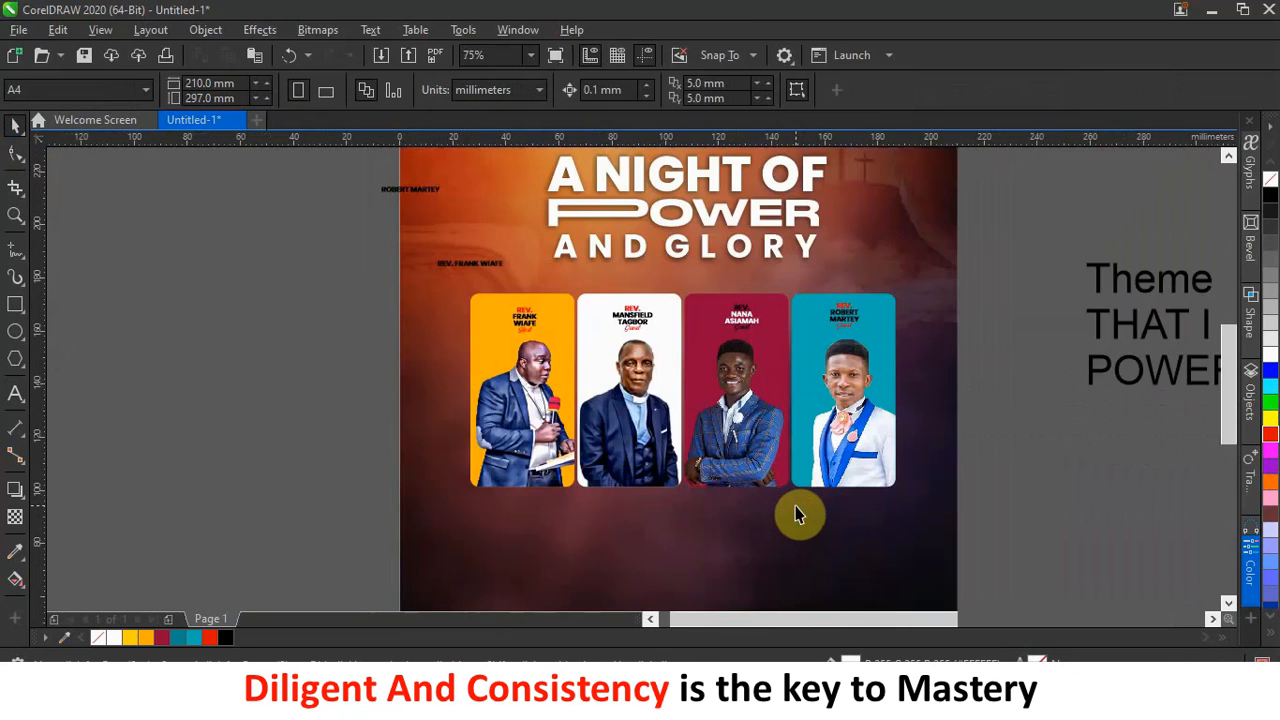
scroll(797, 514, "down", 2)
left_click_drag(543, 333, 658, 407)
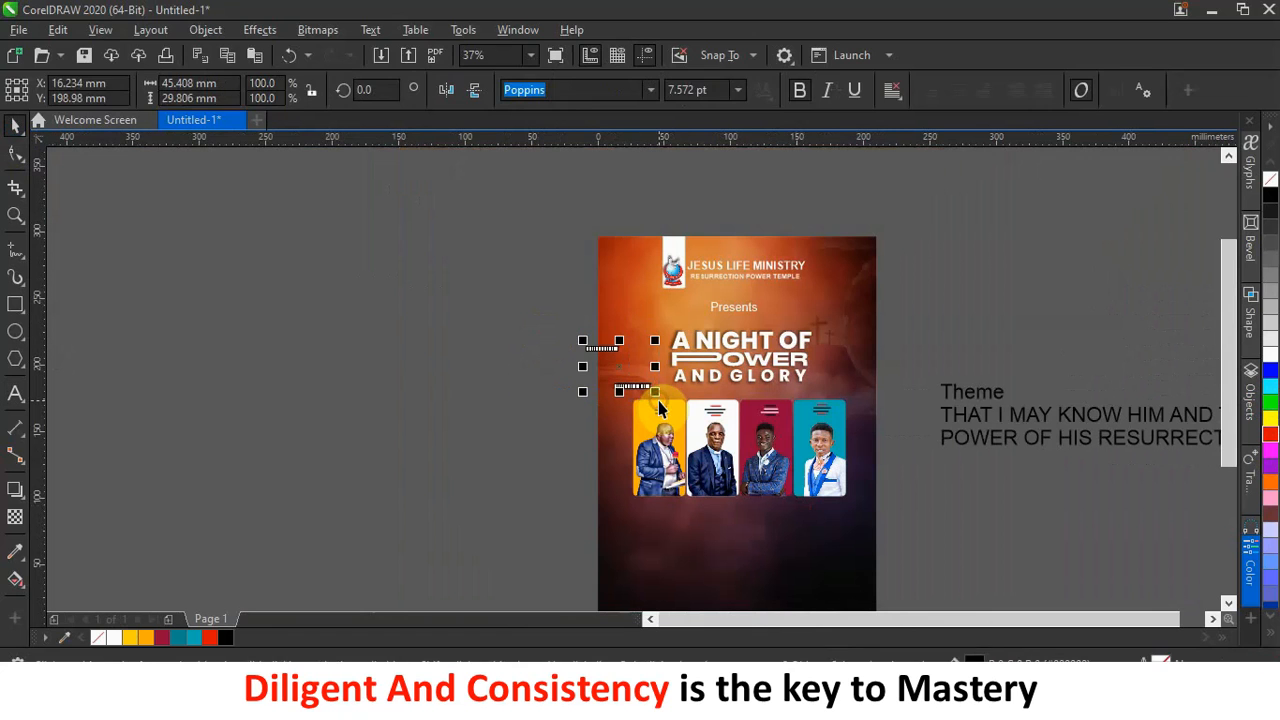
key("Delete")
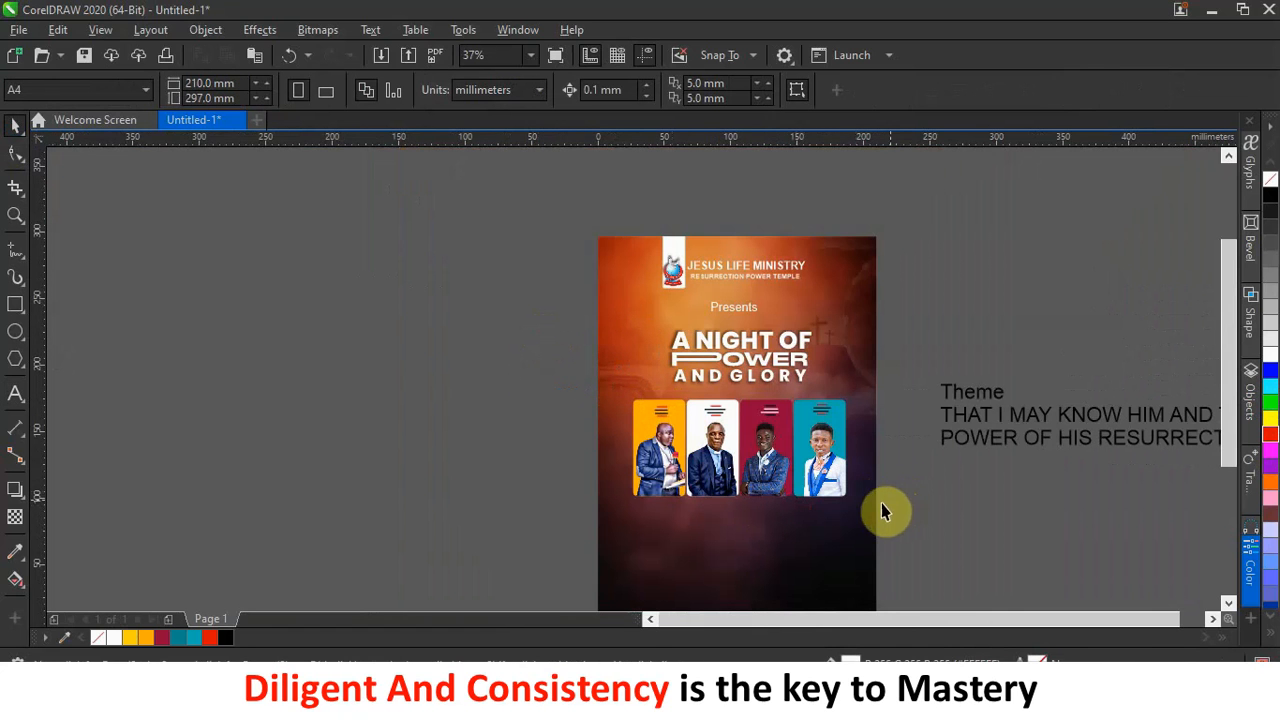
Nudge the three named guest cards so the gaps between all four cards are even.
scroll(812, 503, "up", 4)
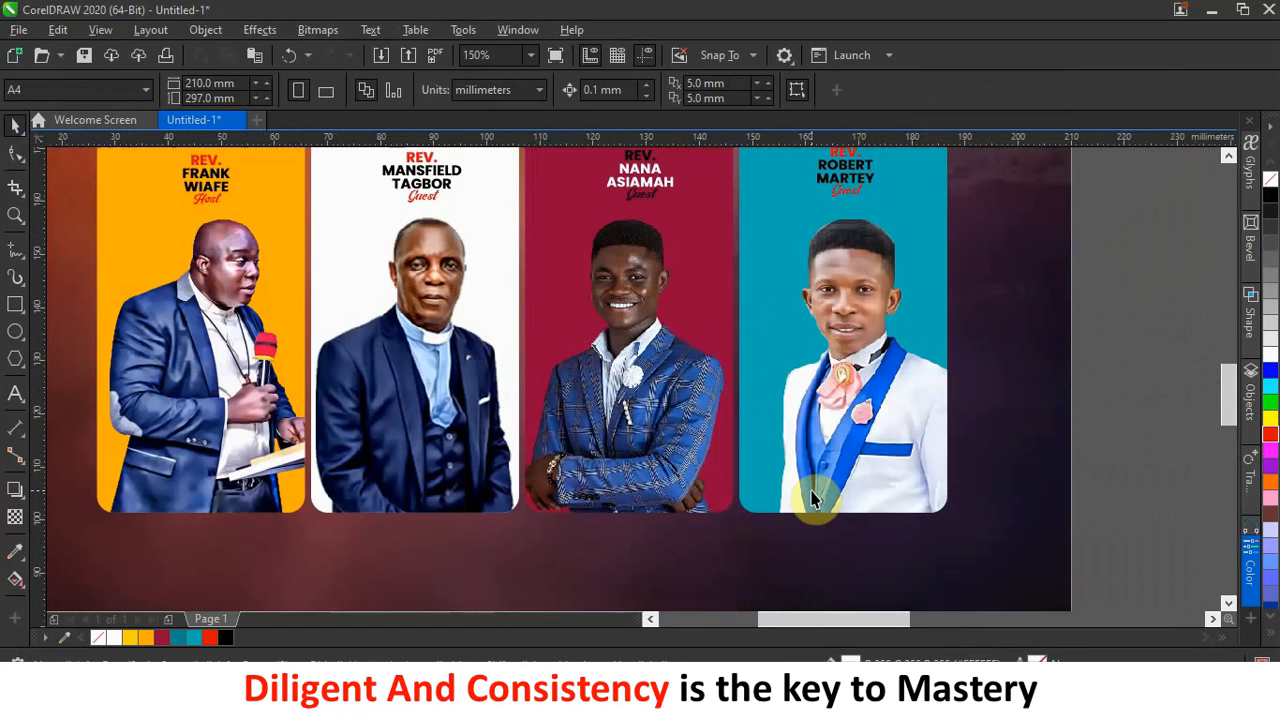
scroll(812, 503, "down", 4)
scroll(556, 425, "up", 4)
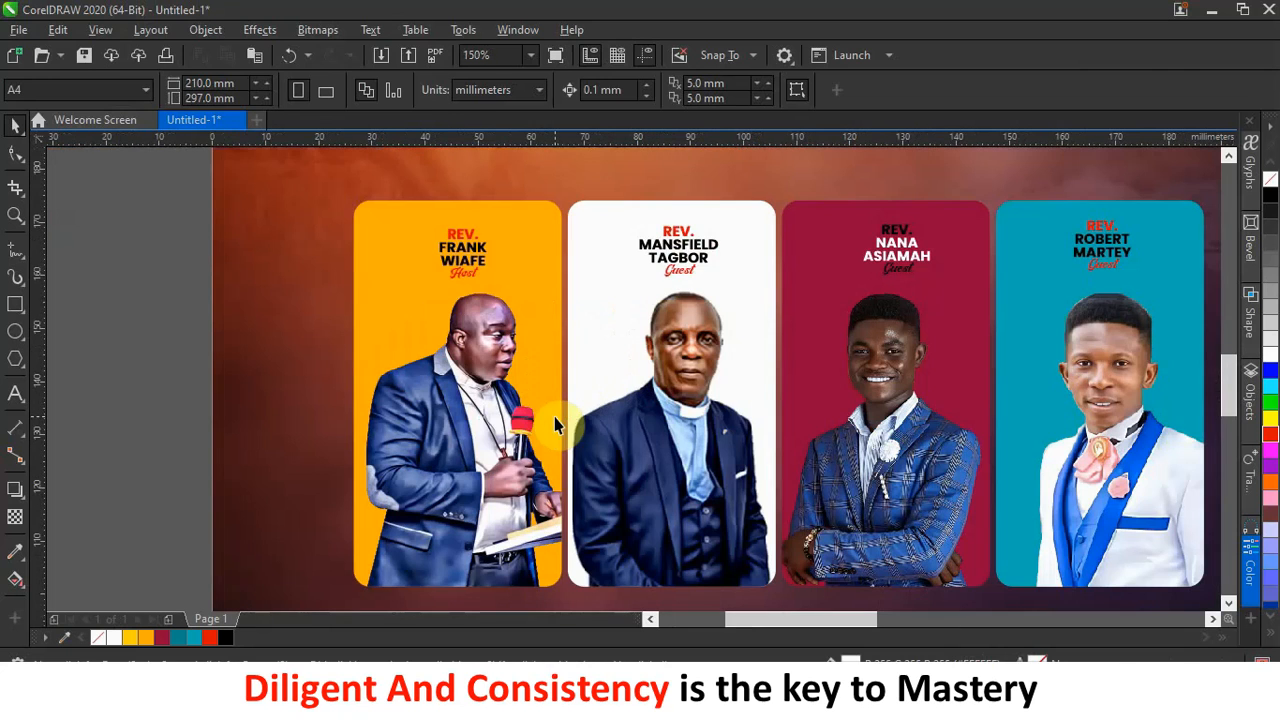
left_click(556, 425)
left_click_drag(552, 402, 555, 402)
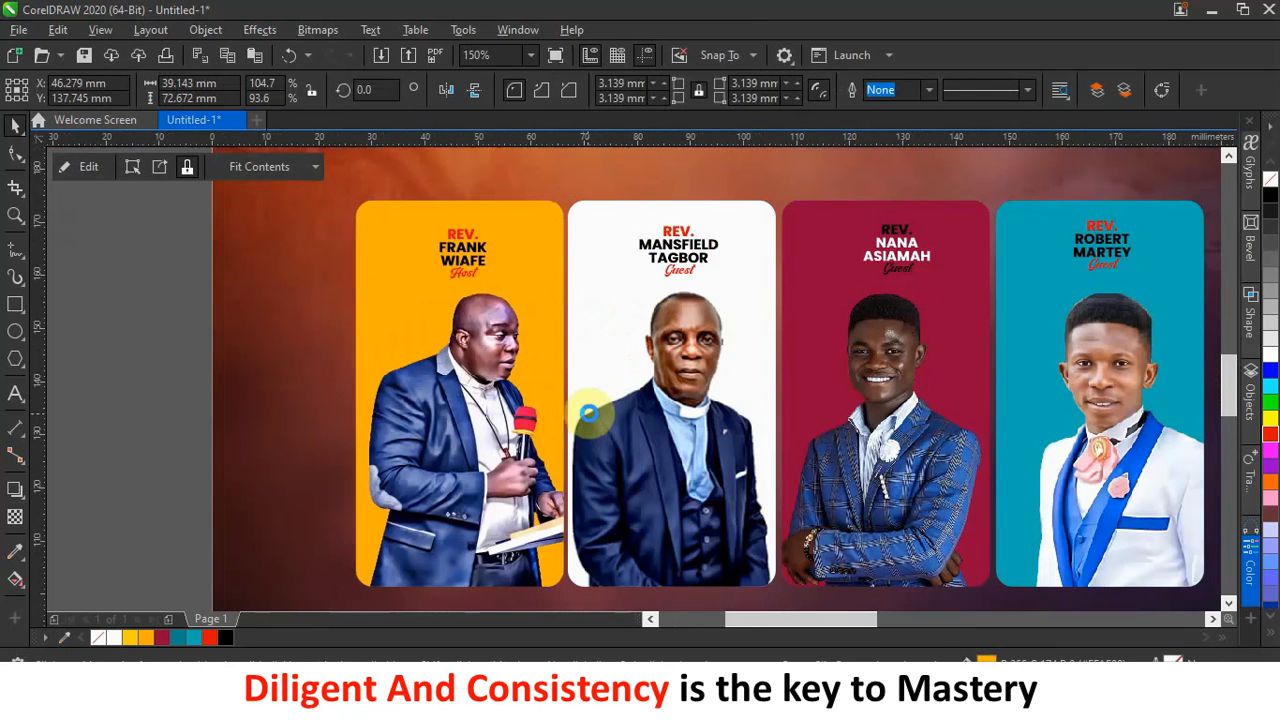
key("Right")
key("Right")
key("Right")
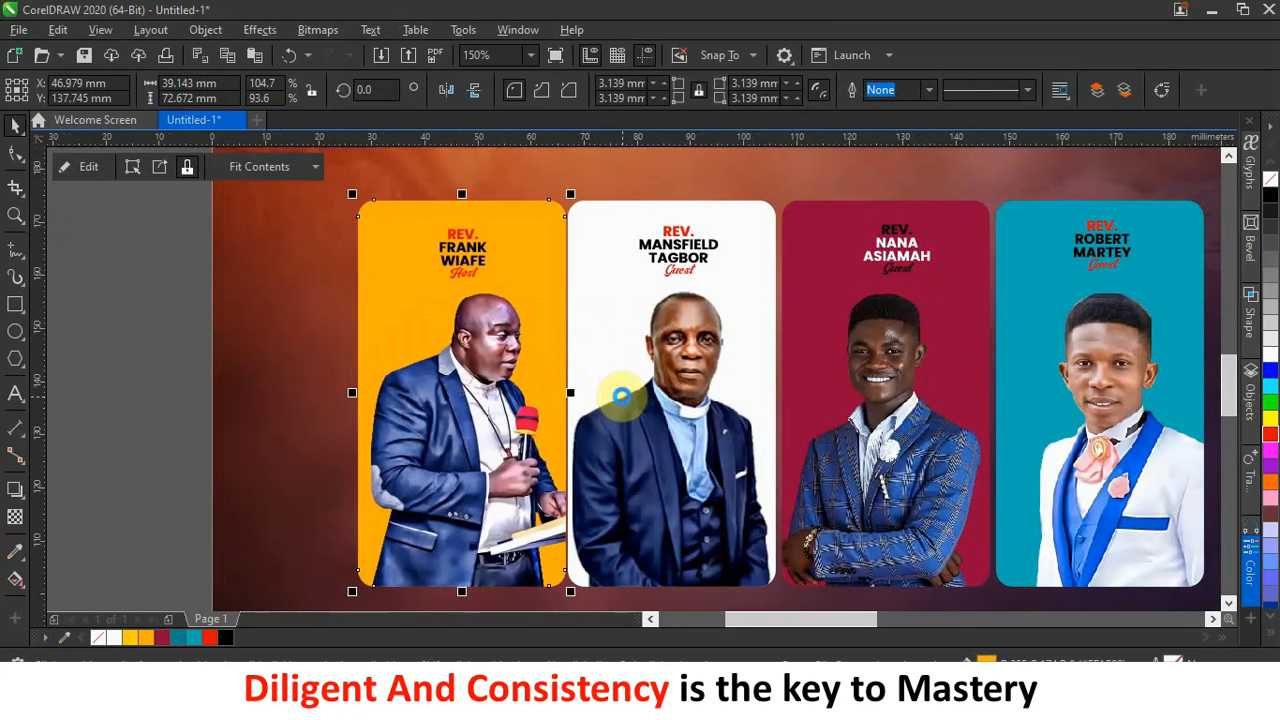
left_click(806, 391)
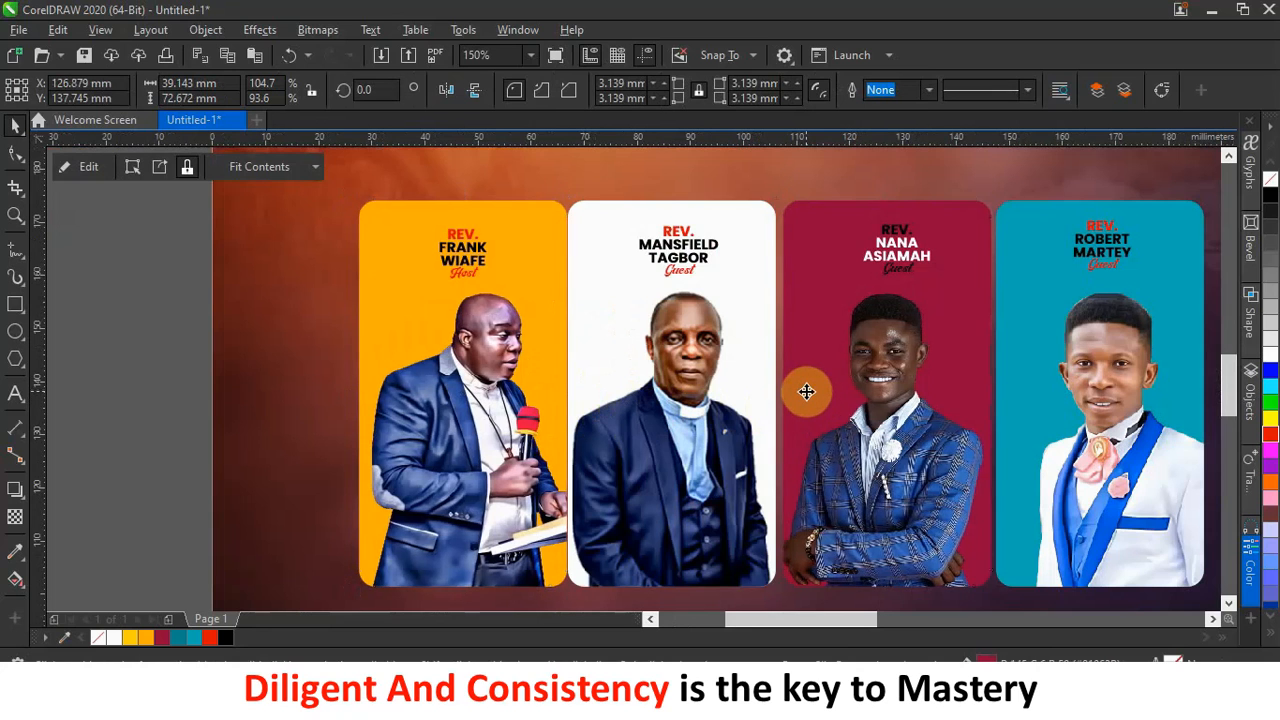
key("Left")
key("Left")
key("Left")
key("Left")
key("Left")
key("Left")
key("Left")
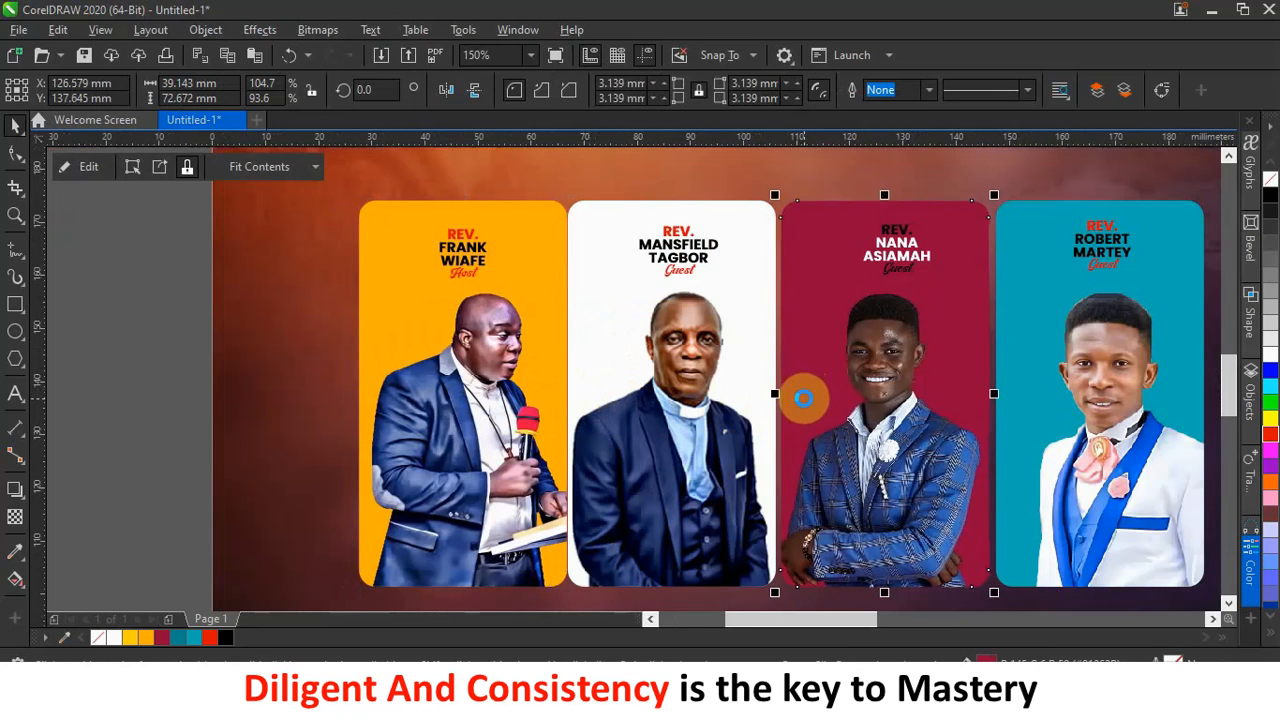
key("Left")
key("Left")
key("Left")
key("Left")
key("Left")
key("Left")
left_click(1028, 428)
key("Left")
key("Left")
key("Left")
key("Left")
key("Left")
key("Left")
key("Left")
key("Left")
key("Left")
key("Left")
key("Left")
key("Left")
key("Left")
key("Left")
key("Left")
key("Left")
key("Left")
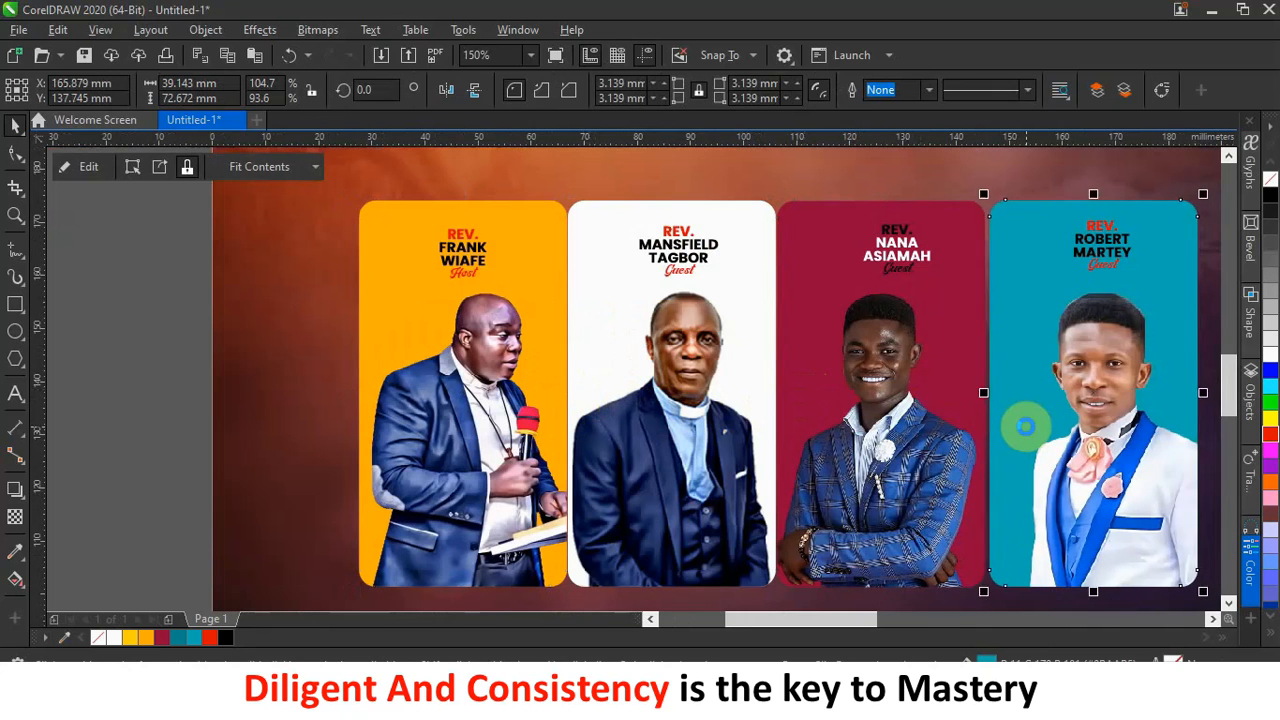
key("Left")
key("Left")
key("Left")
scroll(680, 455, "down", 2)
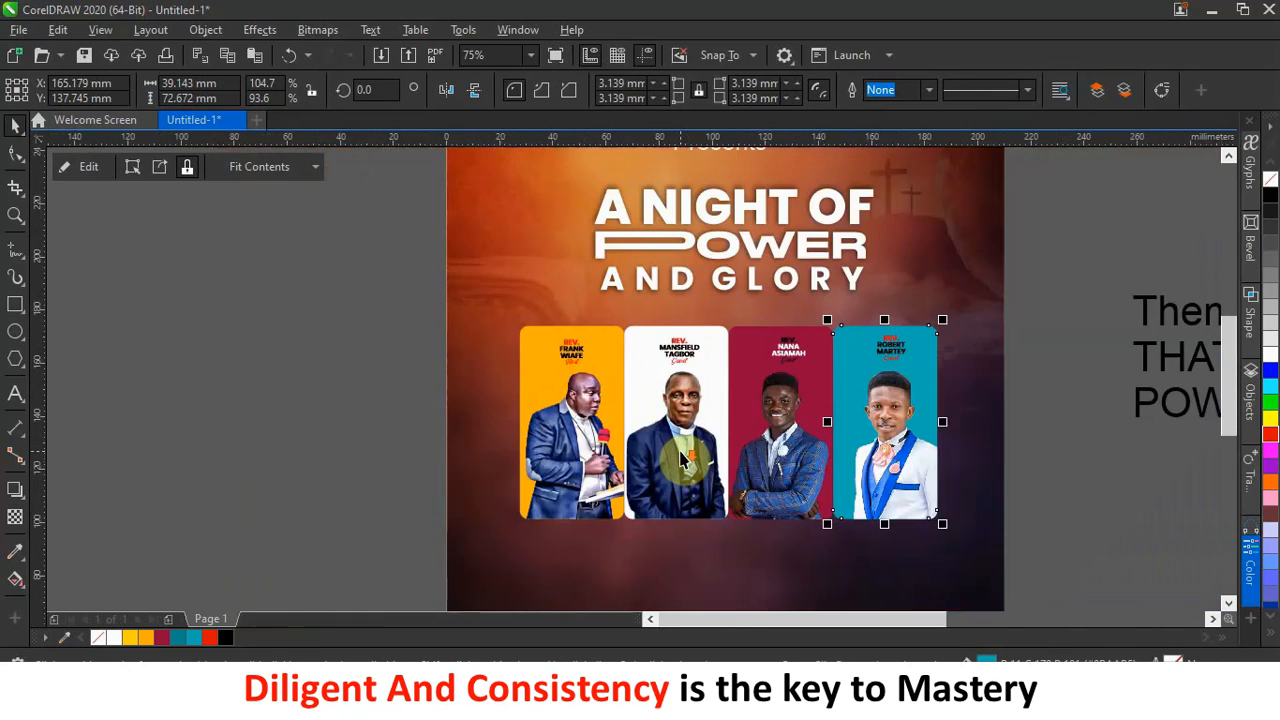
scroll(680, 455, "down", 5)
left_click(671, 572)
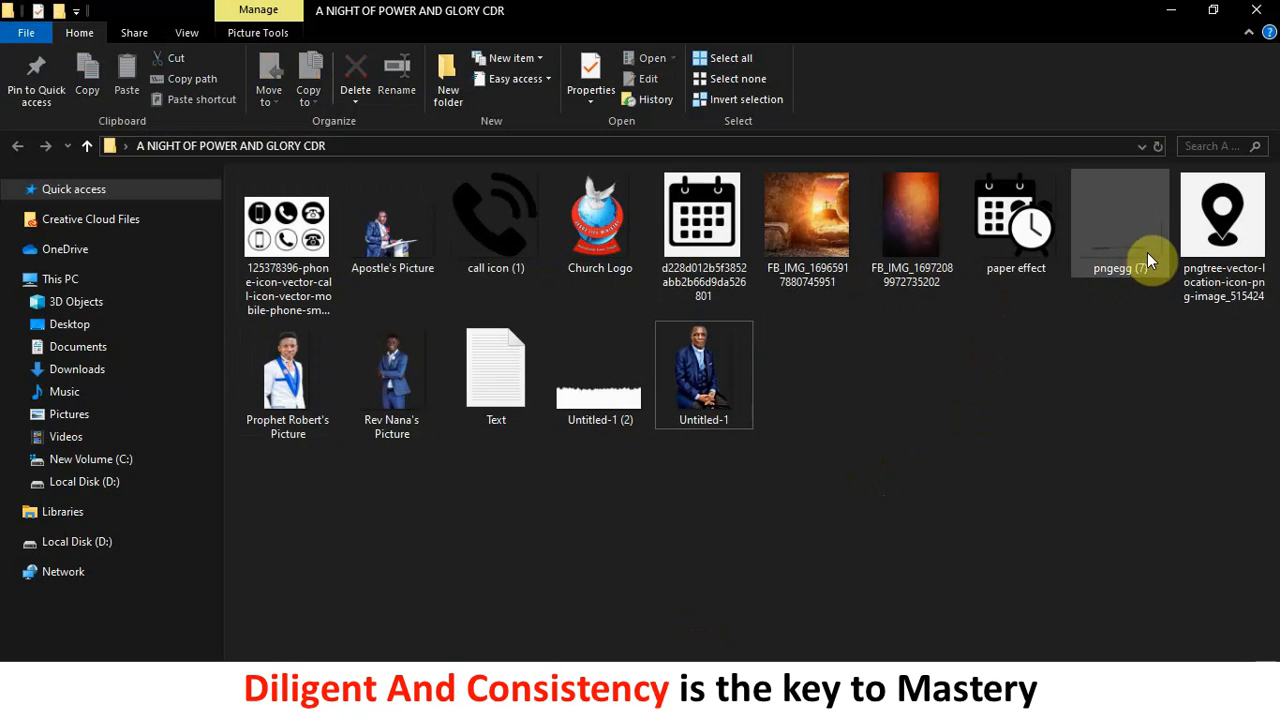
Drag the pngegg (7) shadow image from File Explorer onto the canvas beside the page.
left_click_drag(1137, 252, 896, 437)
left_click_drag(712, 491, 546, 497)
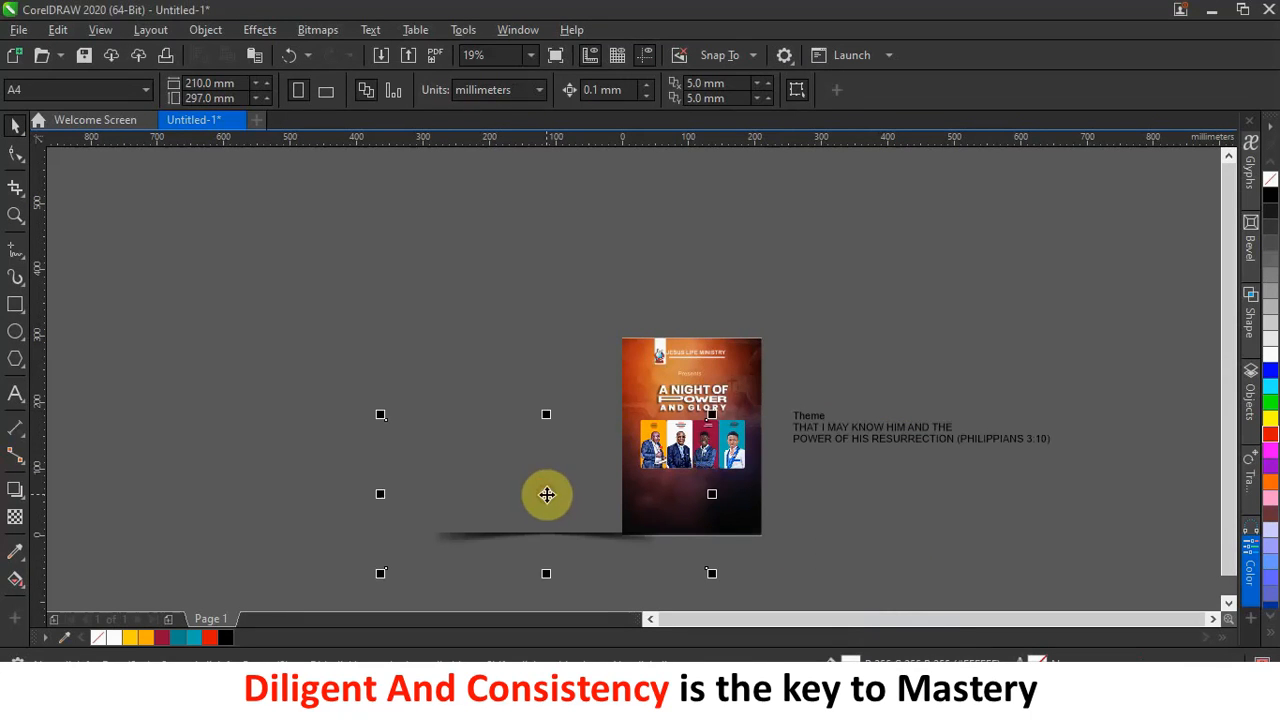
Place the shadow image, shrink it to about 38.7%, and move it beneath the guest cards.
left_click(546, 494)
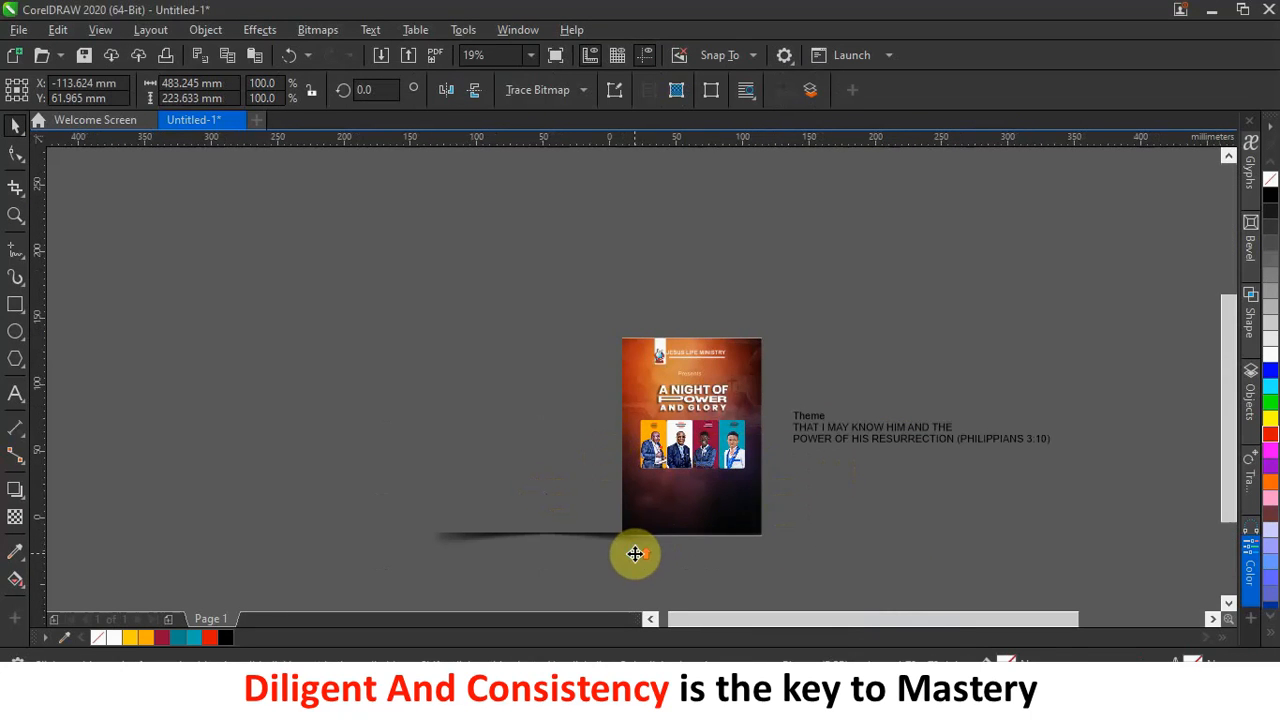
scroll(634, 554, "up", 2)
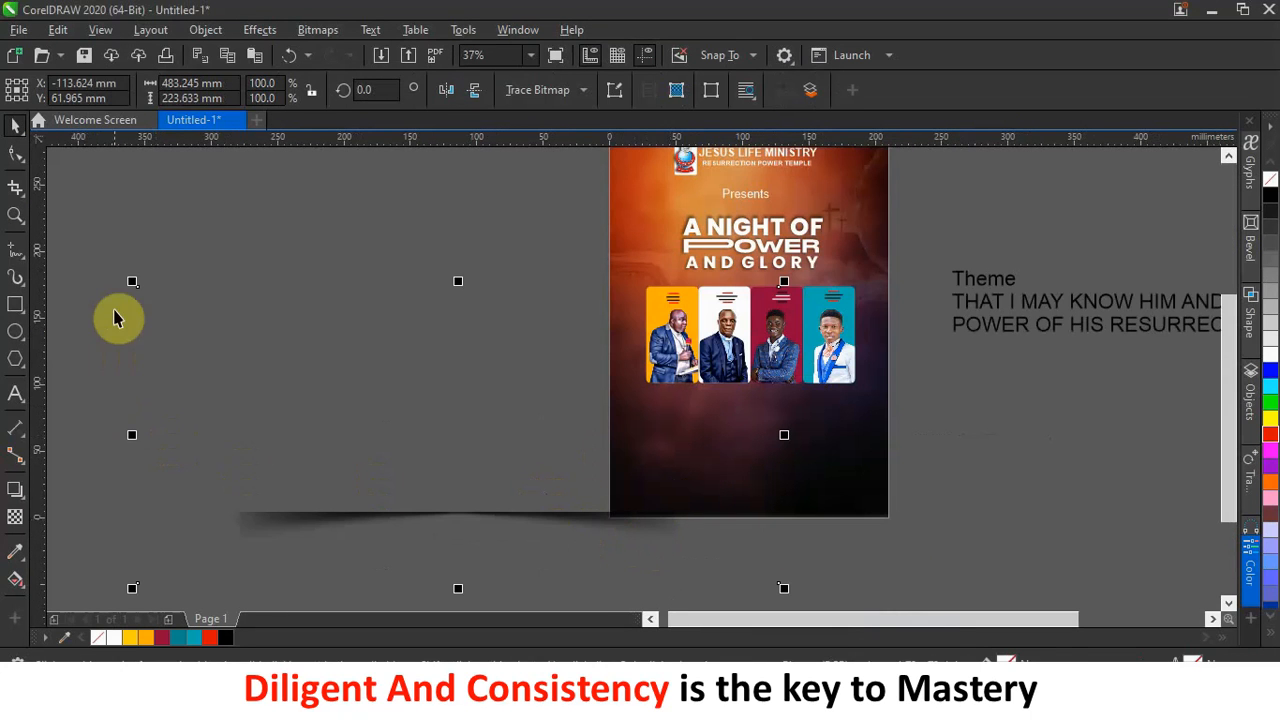
left_click_drag(131, 278, 432, 372)
left_click_drag(611, 560, 727, 430)
scroll(700, 428, "up", 2)
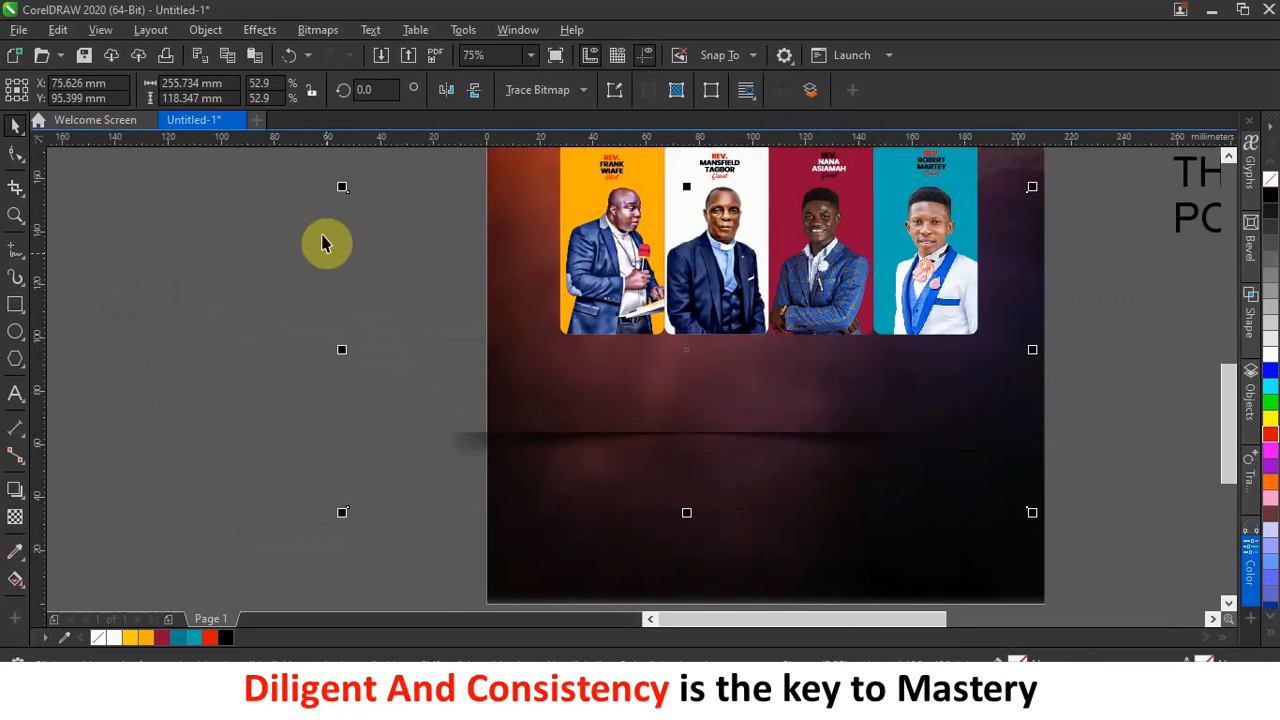
left_click_drag(343, 188, 524, 272)
left_click_drag(808, 446, 793, 332)
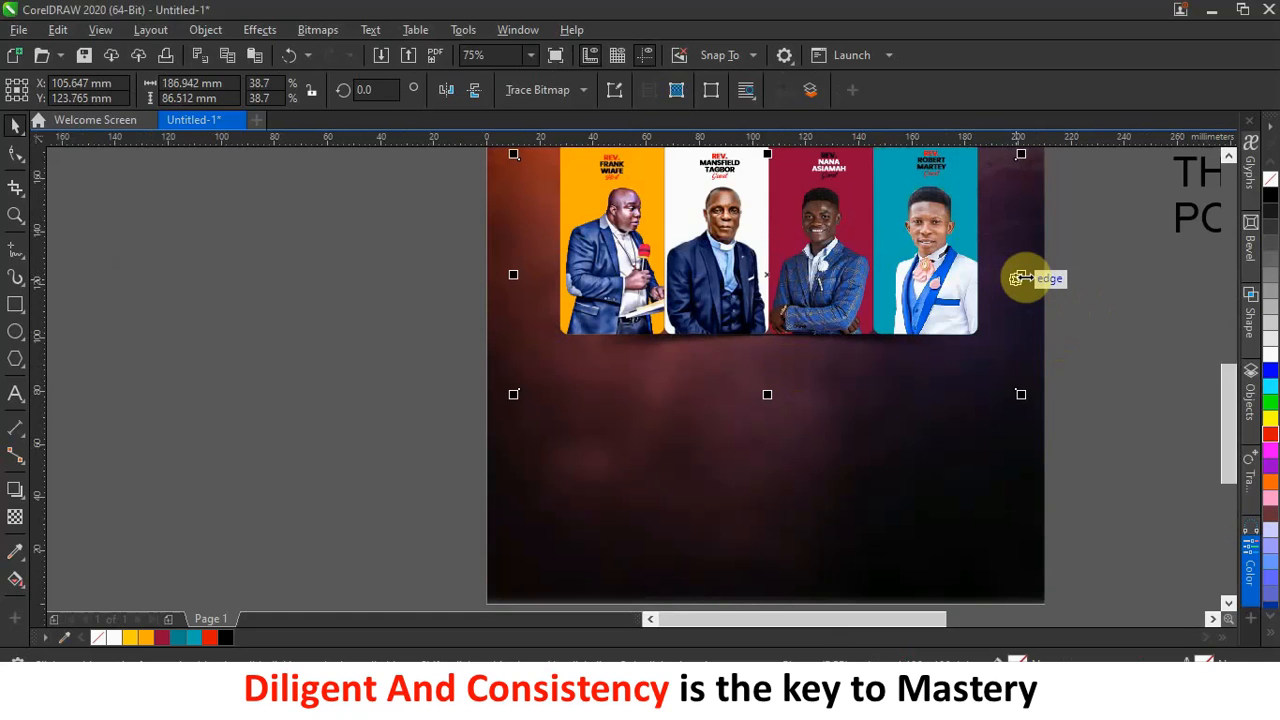
Widen the shadow slightly, nudge it left, then marquee-select all the panel pieces.
left_click_drag(1025, 277, 1051, 280)
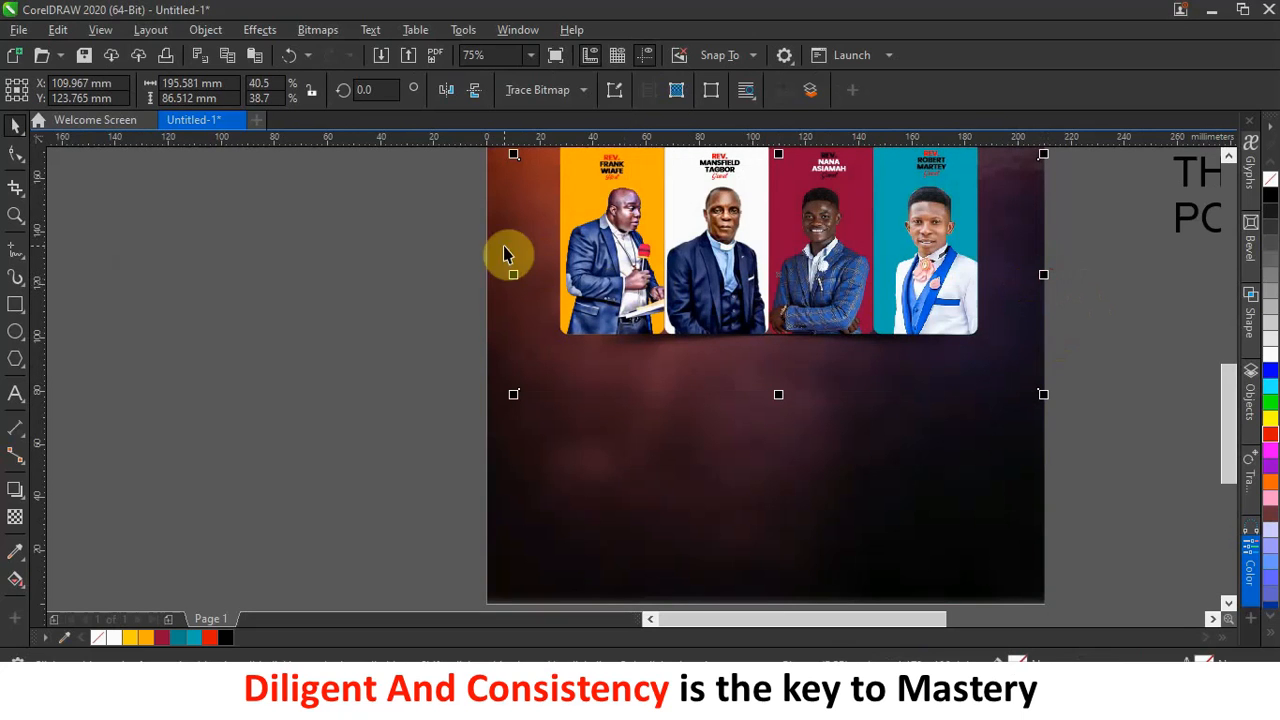
left_click(905, 354)
key("Left")
scroll(784, 356, "down", 1)
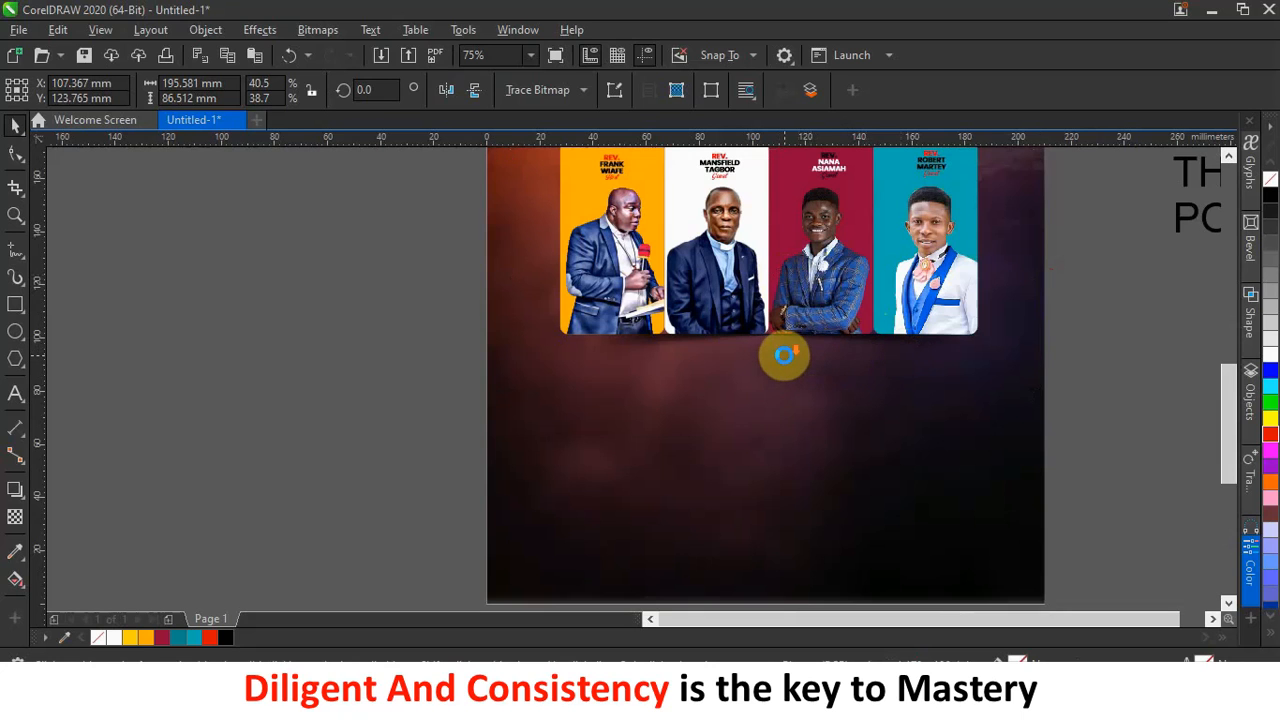
left_click(1042, 369)
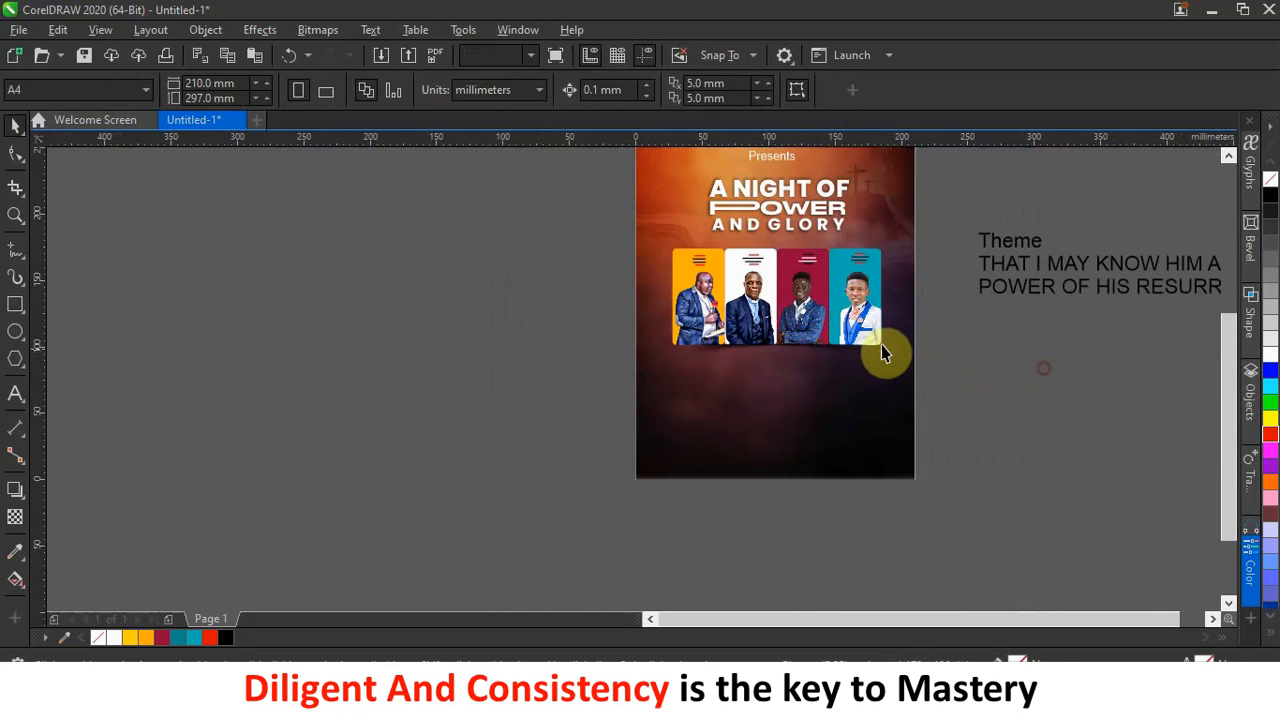
scroll(884, 344, "up", 1)
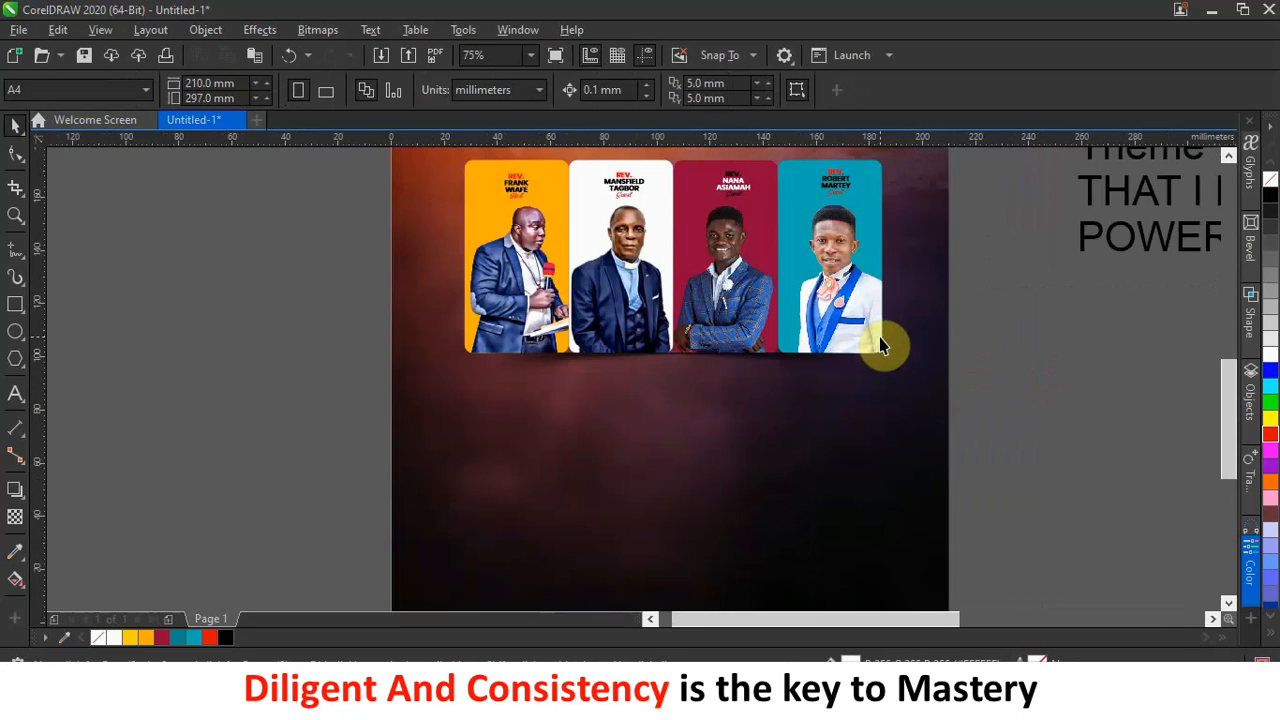
scroll(883, 337, "down", 1)
left_click_drag(592, 228, 938, 440)
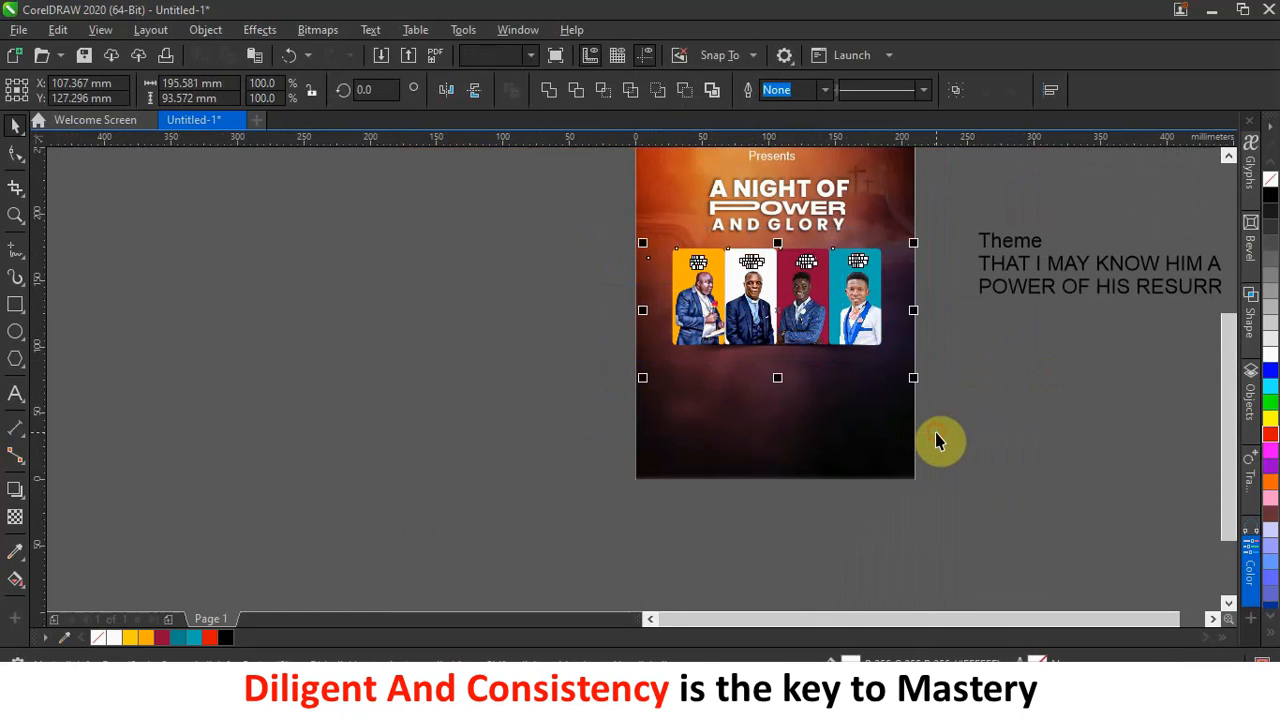
Group the selected panel pieces and PowerClip them inside the flyer background image.
left_click(957, 90)
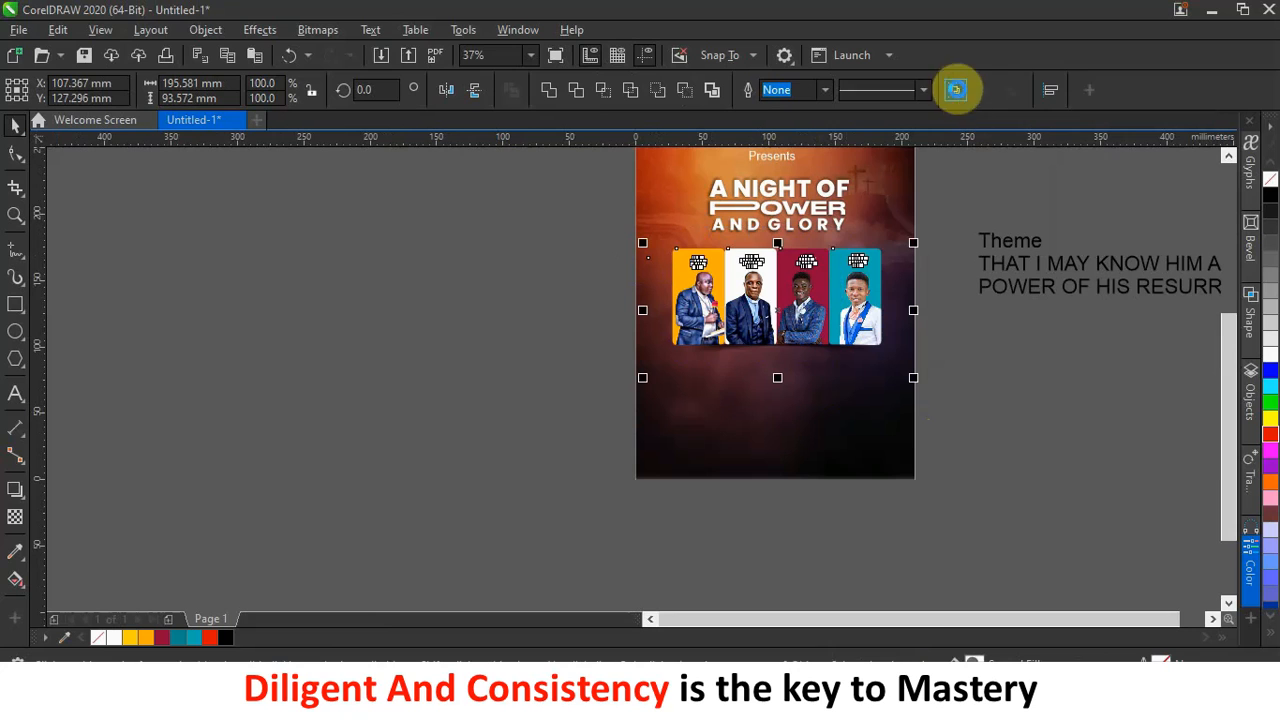
right_click(815, 285)
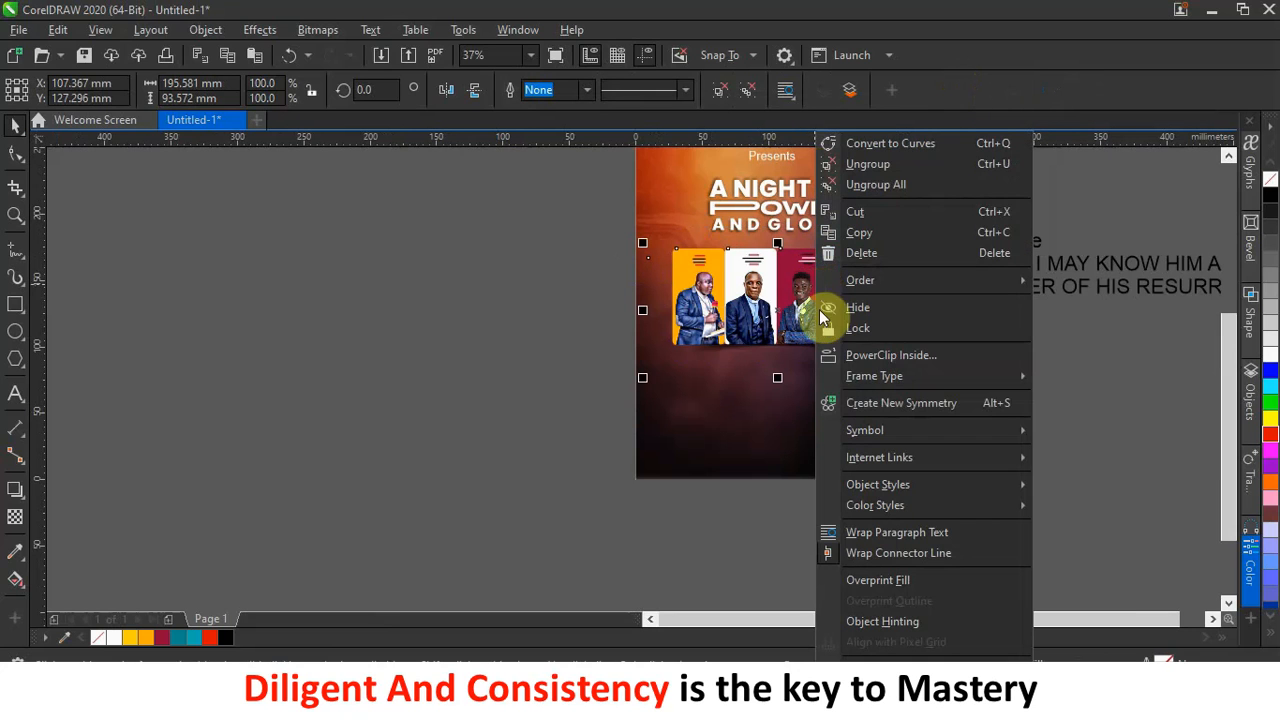
left_click(851, 356)
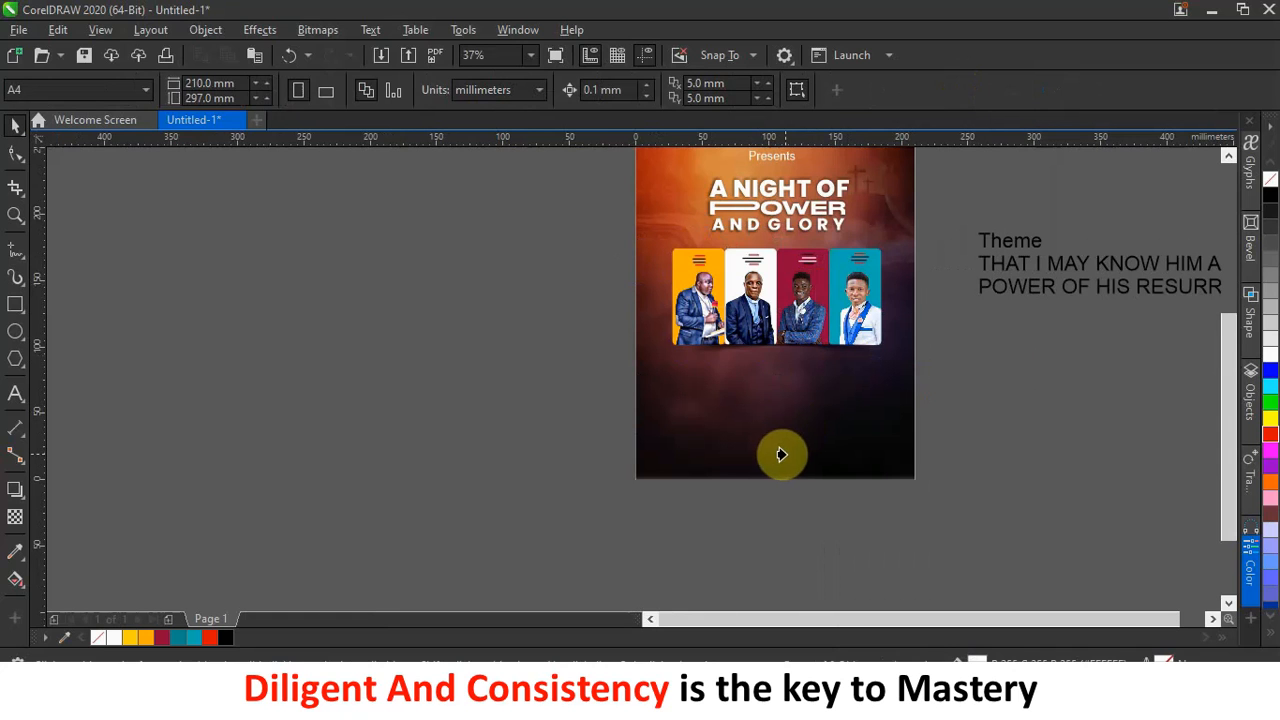
left_click(810, 452)
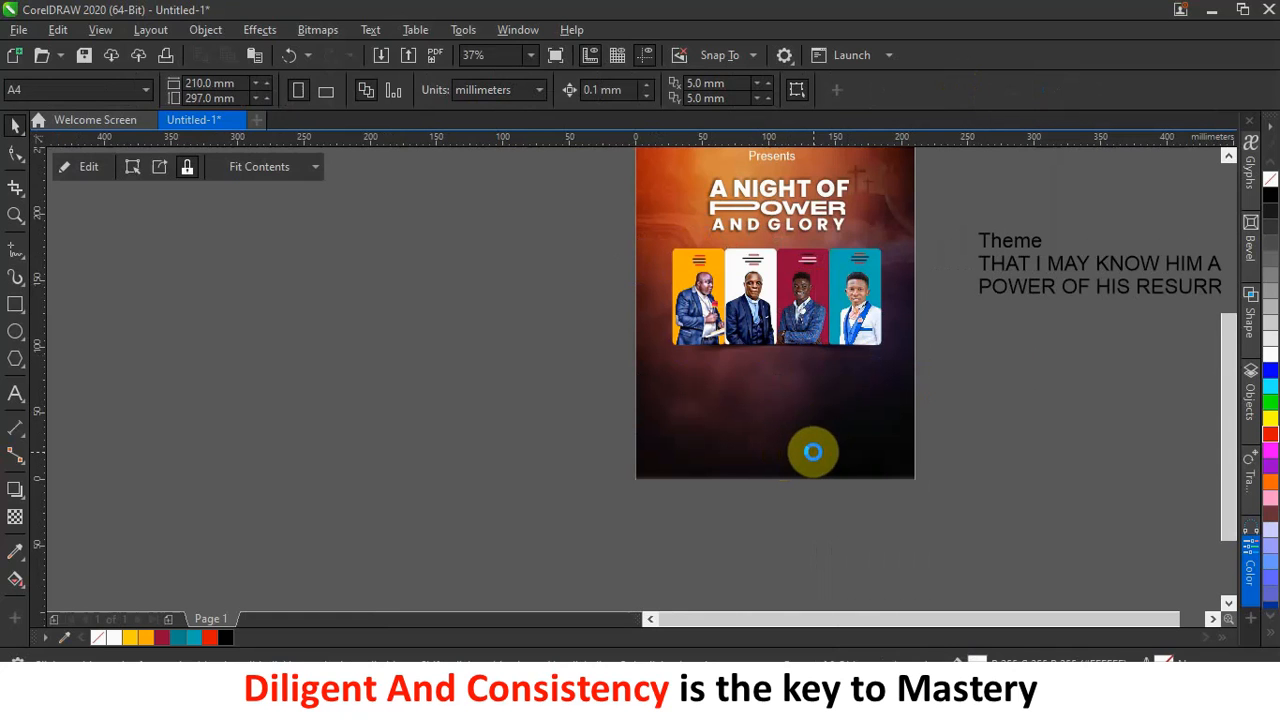
left_click(985, 415)
left_click(795, 305)
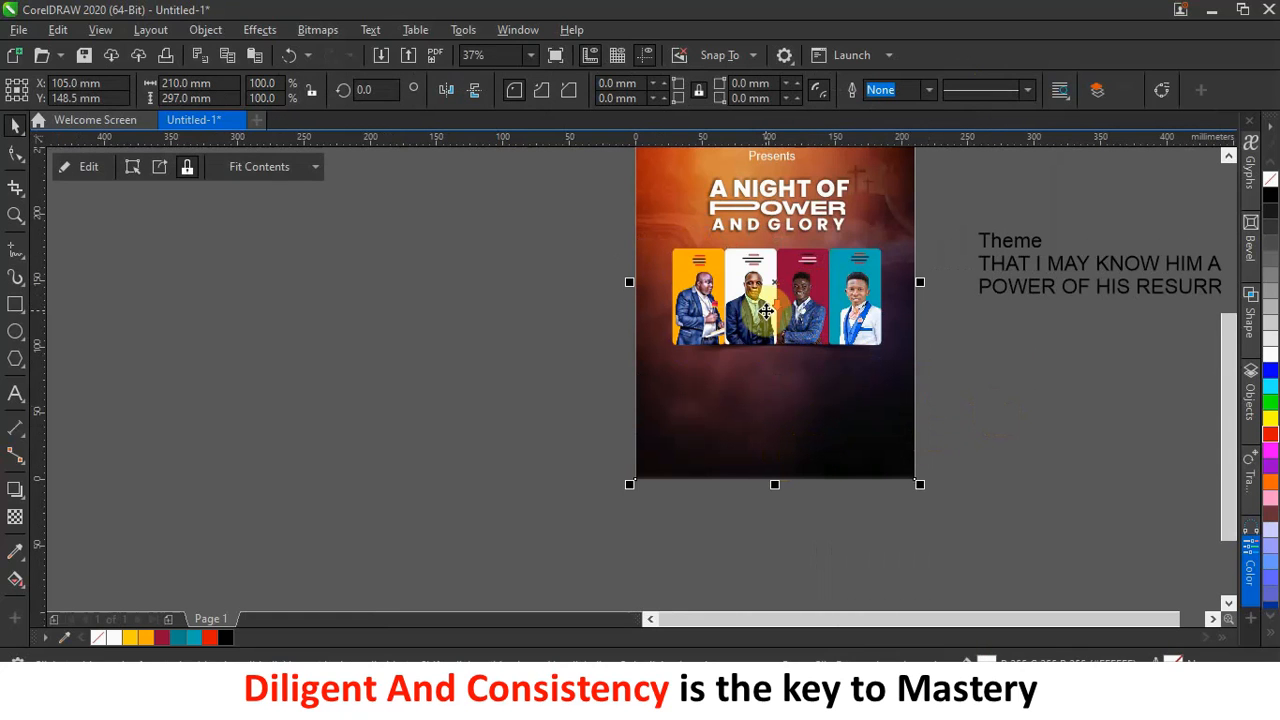
scroll(765, 312, "down", 1)
scroll(780, 300, "up", 1)
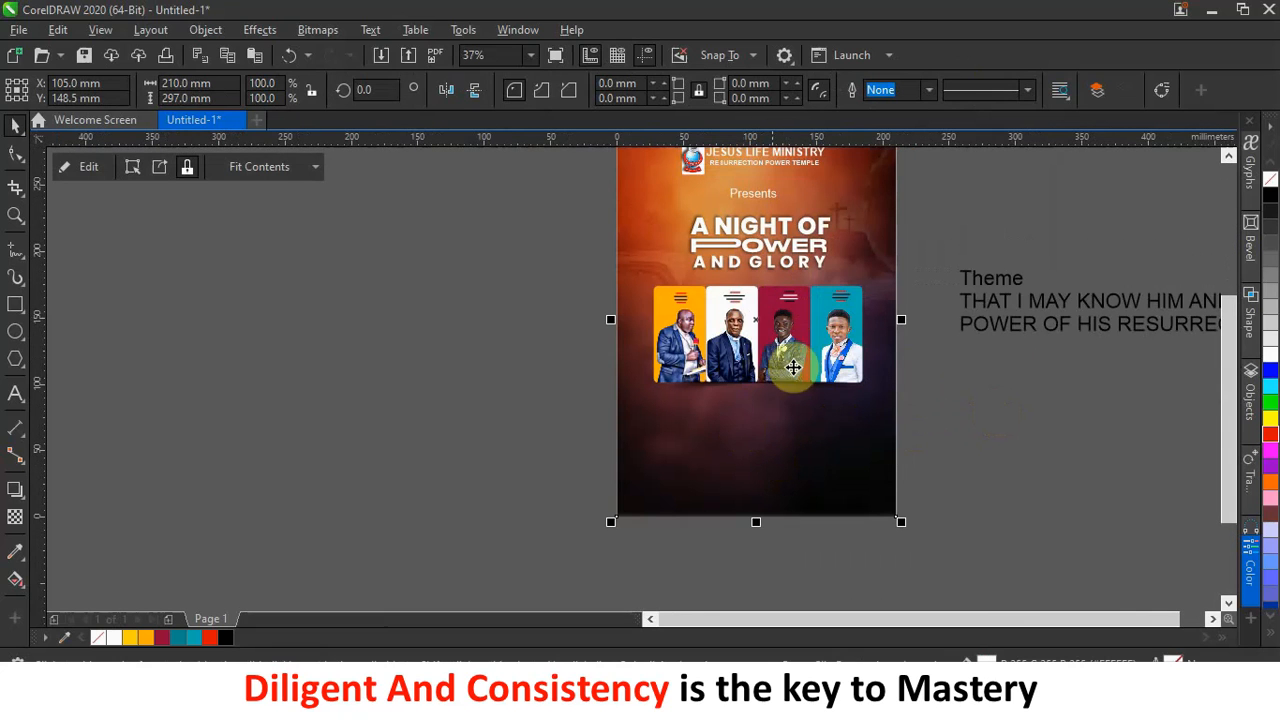
scroll(728, 314, "up", 1)
left_click(1015, 303)
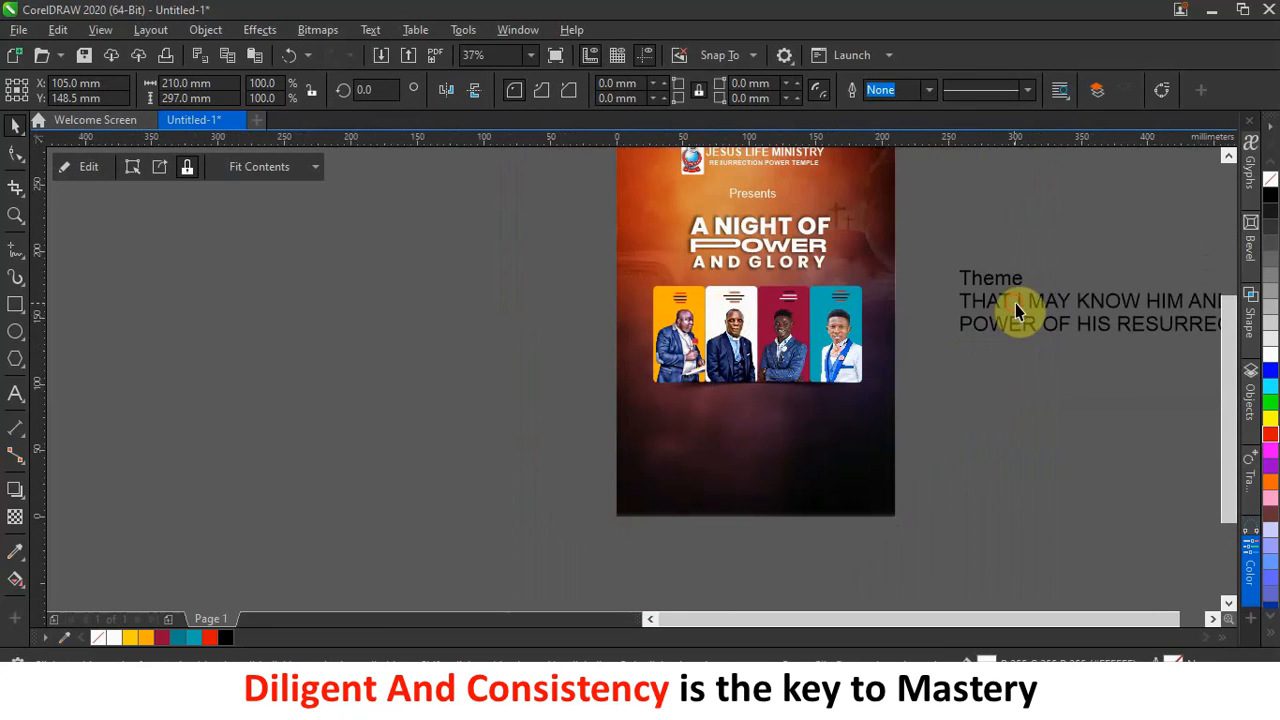
Move the theme text down and delete the word 'Theme' from it.
left_click_drag(1029, 323, 1026, 449)
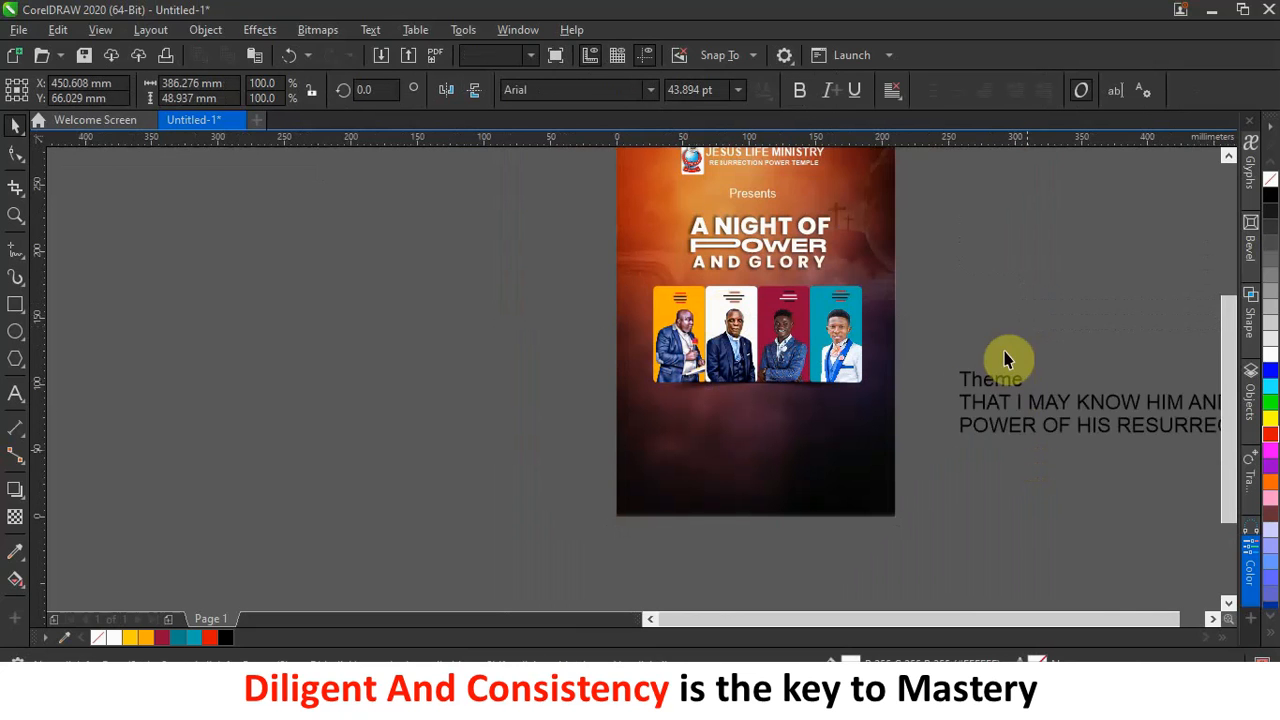
double_click(1020, 403)
left_click_drag(1021, 403, 932, 401)
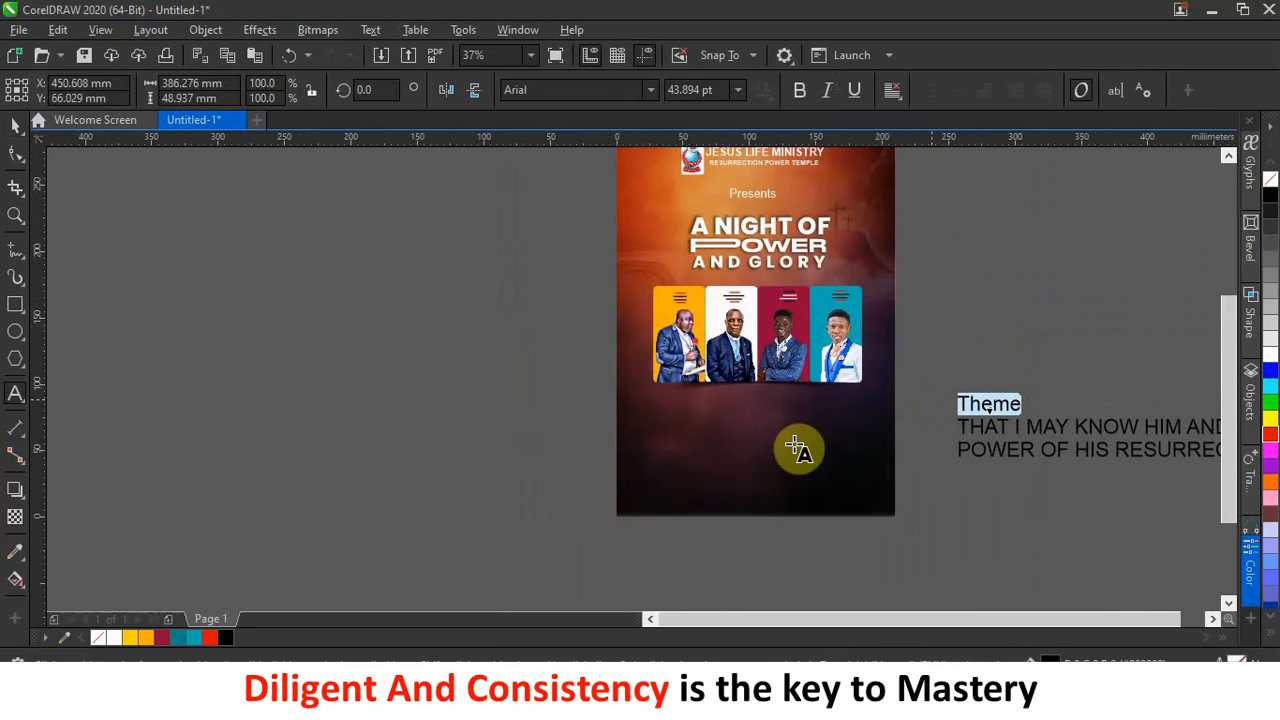
key("Delete")
Add a red 'Theme' heading in Admiration Pains, about 31 pt, just below the photos.
left_click(714, 411)
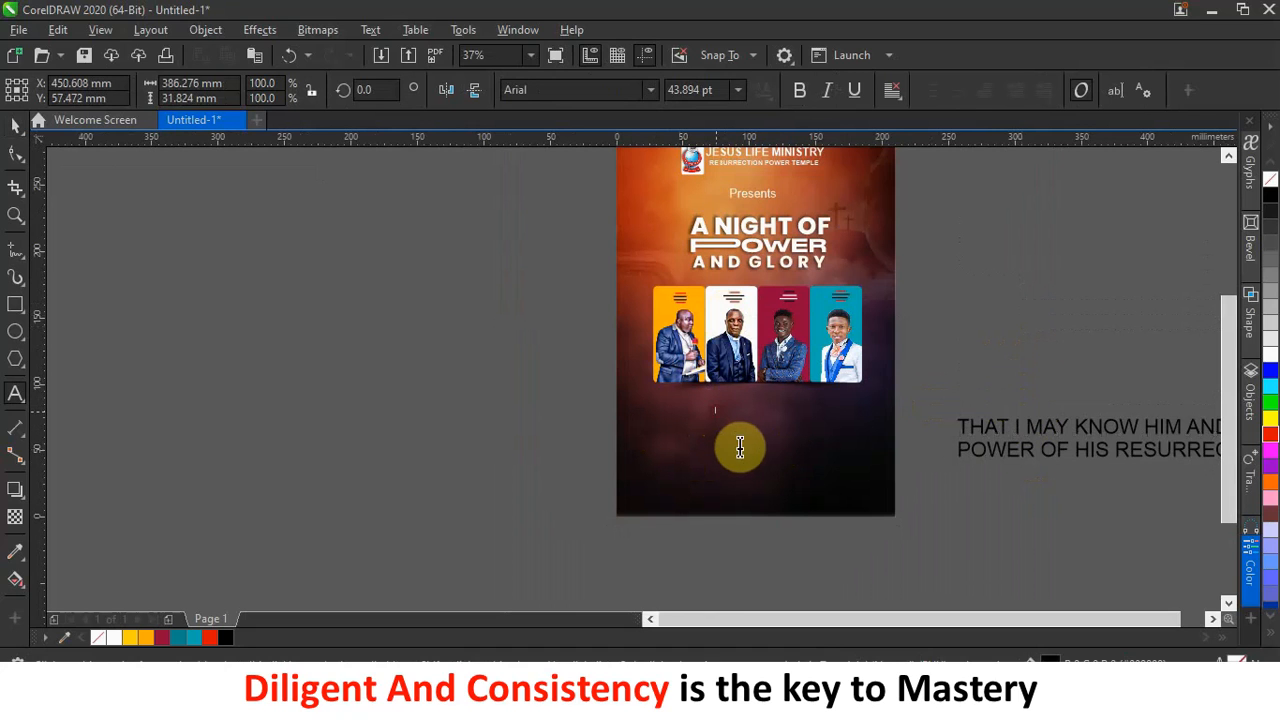
left_click(15, 124)
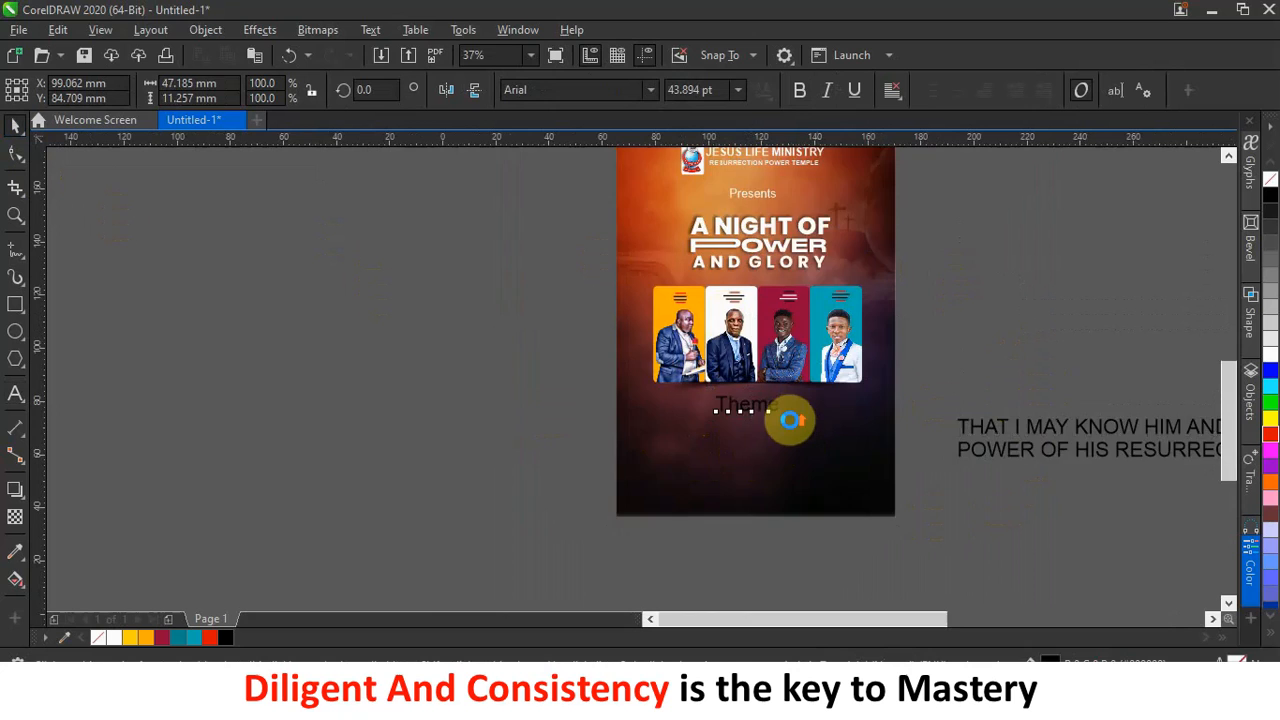
scroll(788, 420, "up", 2)
left_click(650, 88)
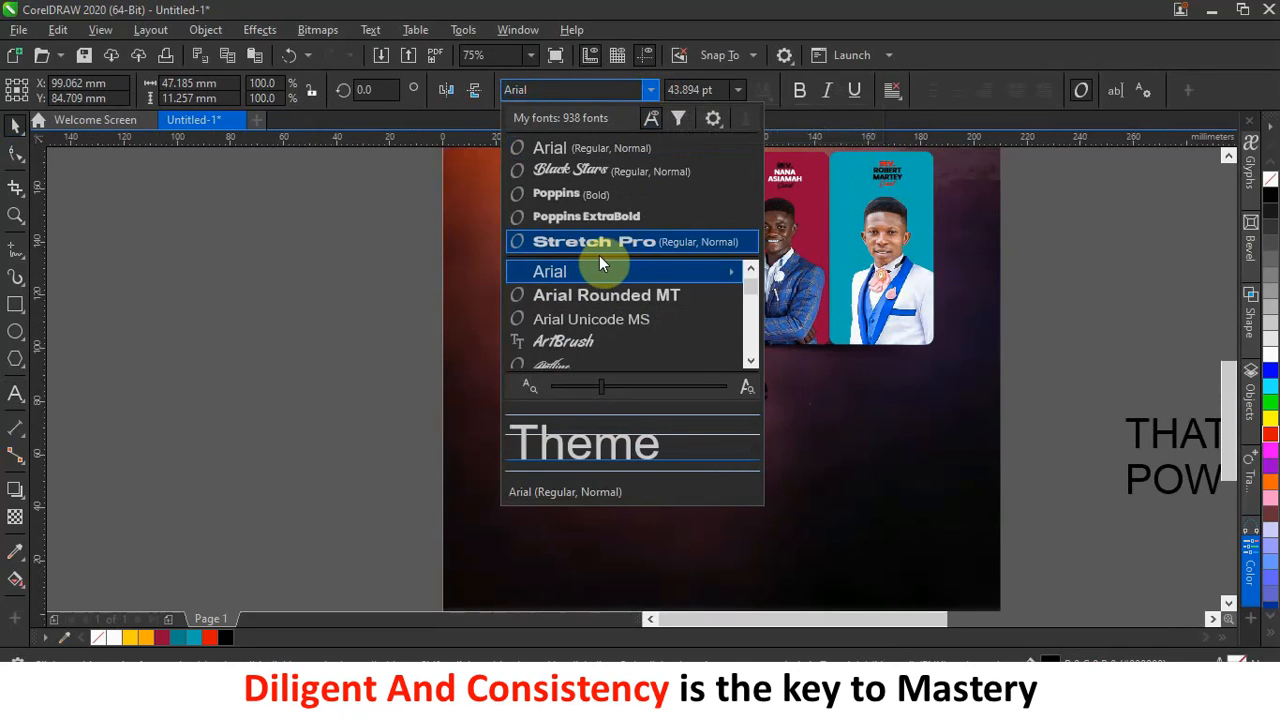
scroll(620, 275, "down", 1)
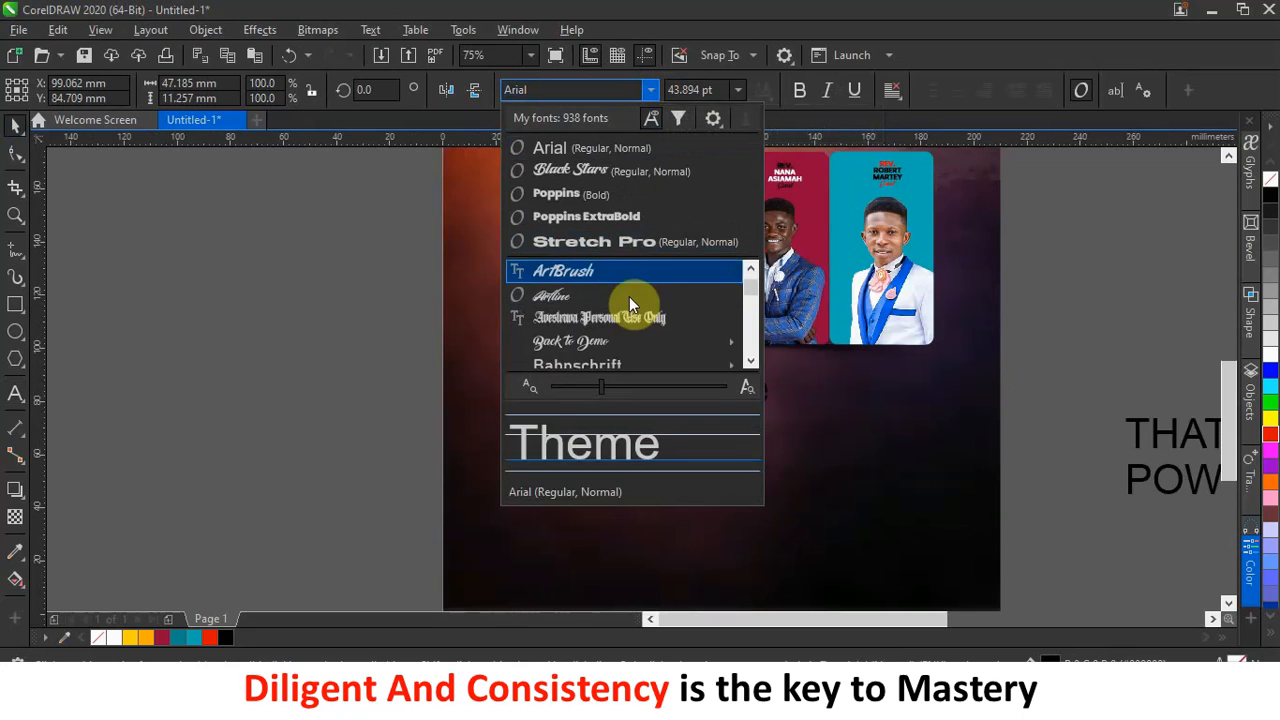
scroll(636, 298, "up", 2)
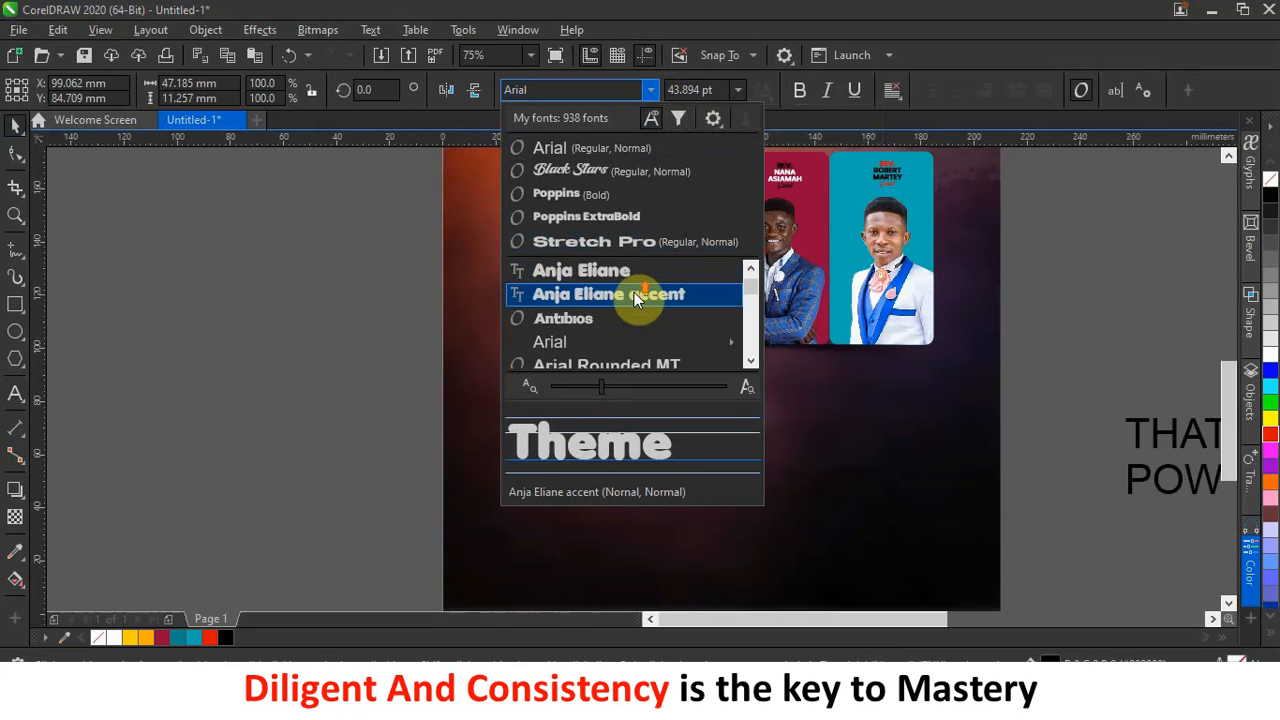
scroll(632, 292, "up", 4)
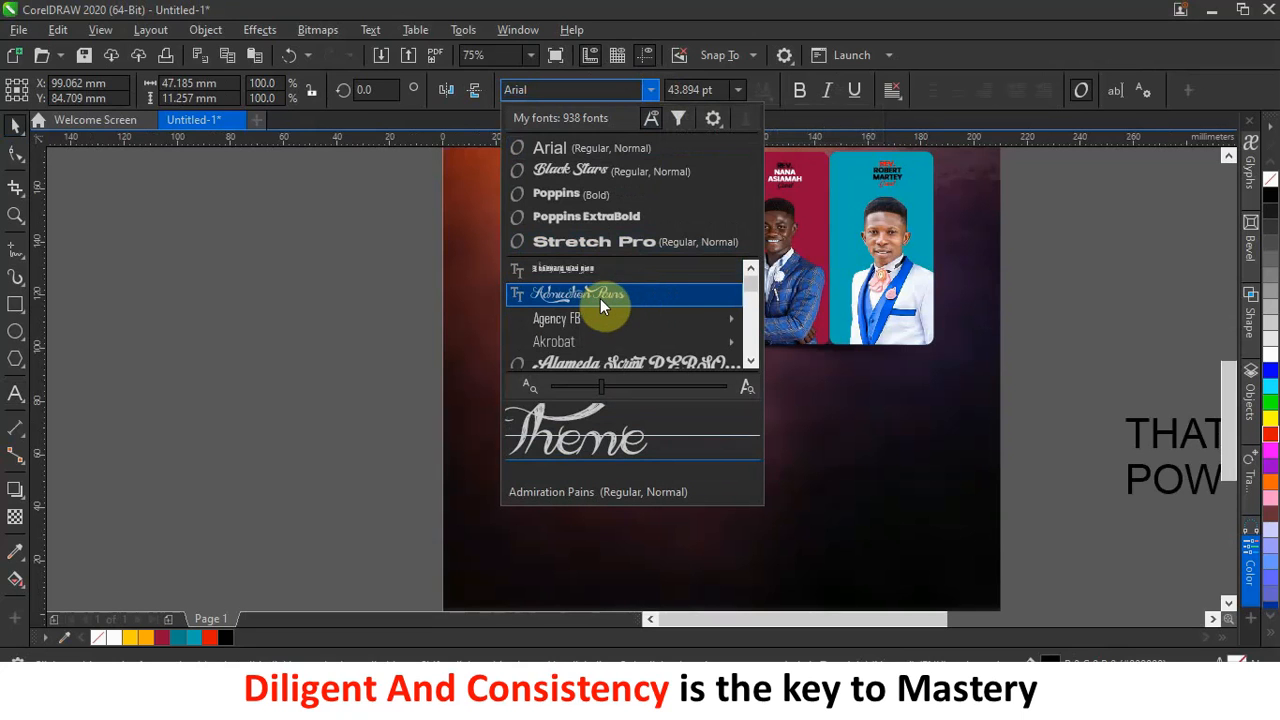
left_click(598, 293)
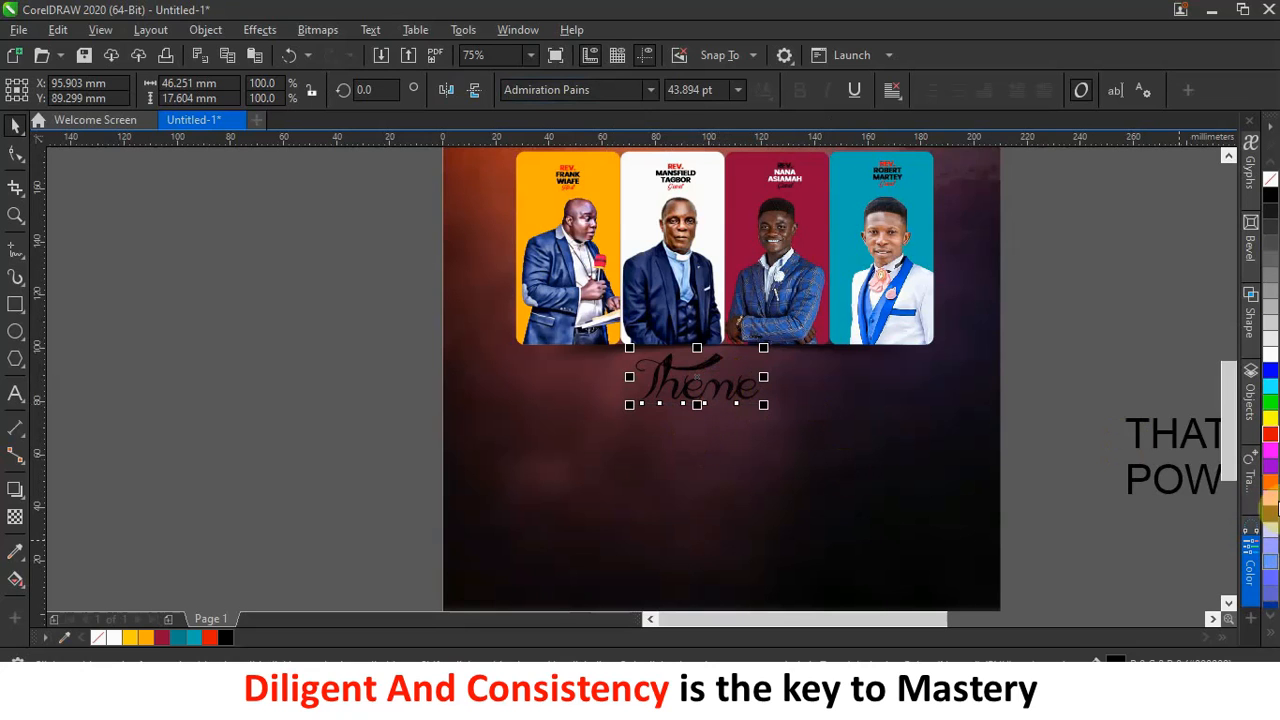
left_click(1271, 433)
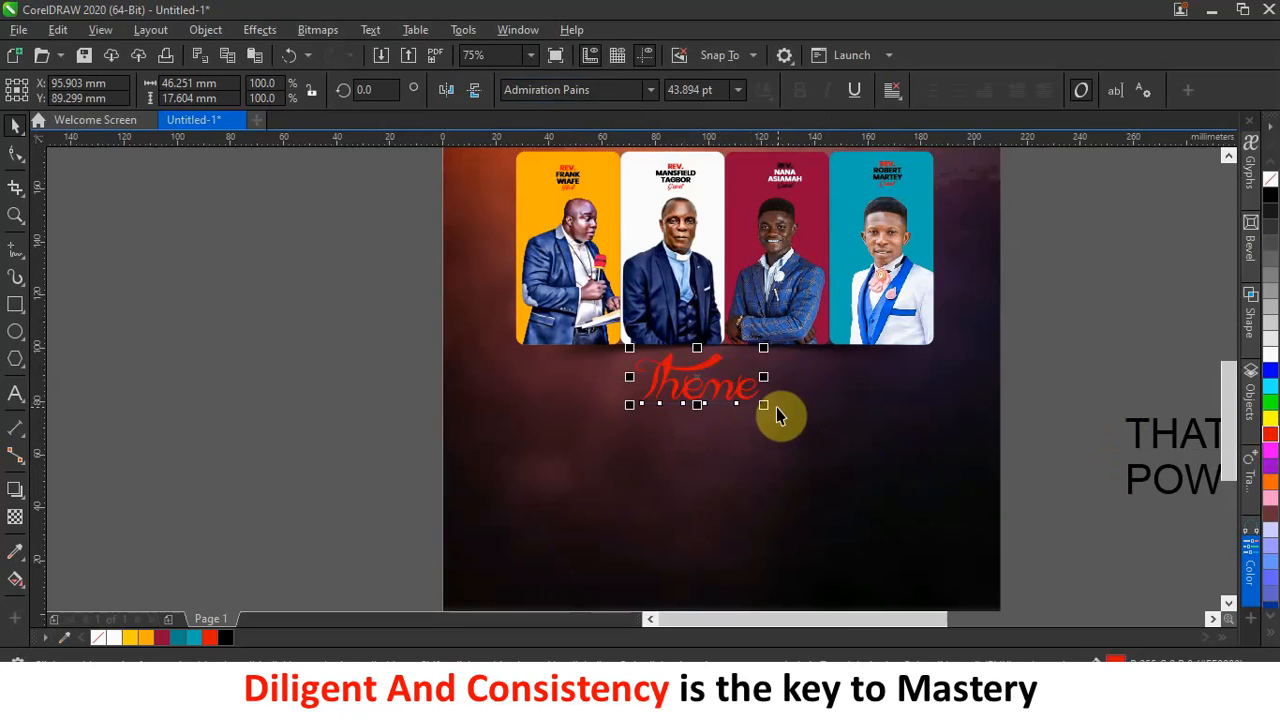
left_click_drag(763, 404, 751, 396)
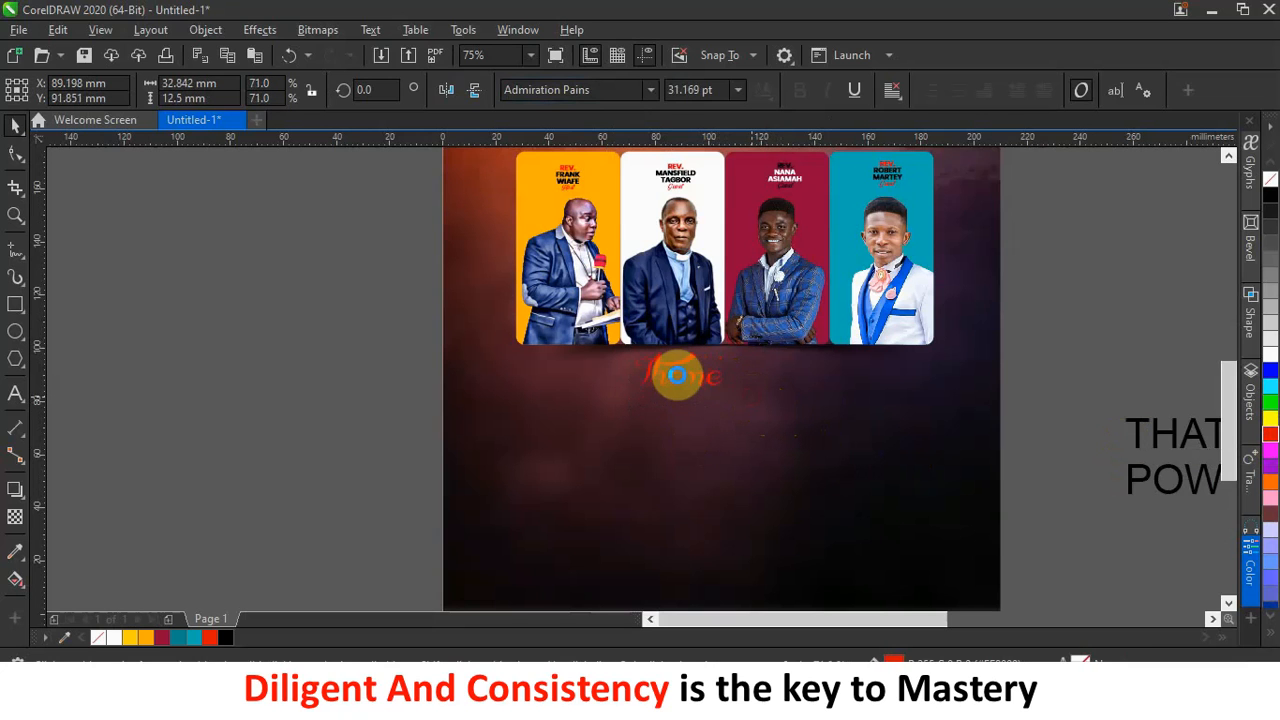
left_click_drag(678, 375, 720, 374)
left_click(1062, 348)
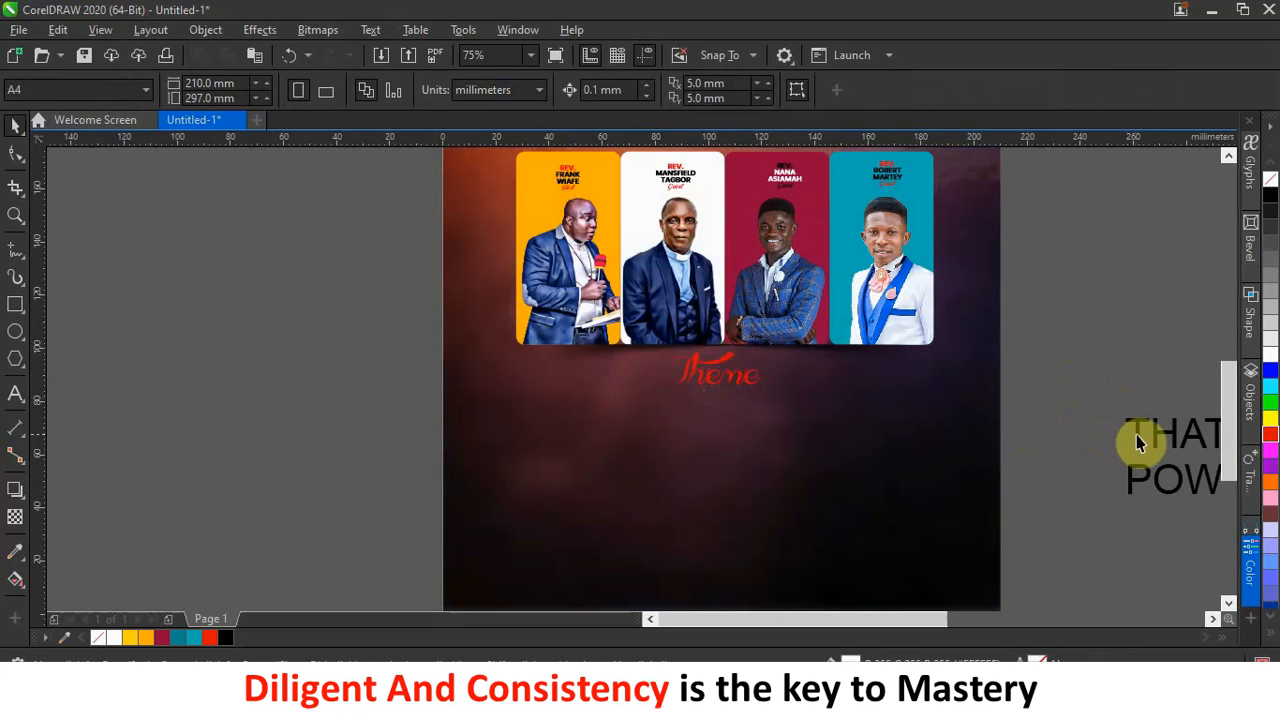
Remove '(PHILIPPIANS 3:10)' from the theme text and make it a separate text item.
left_click_drag(1134, 434, 706, 454)
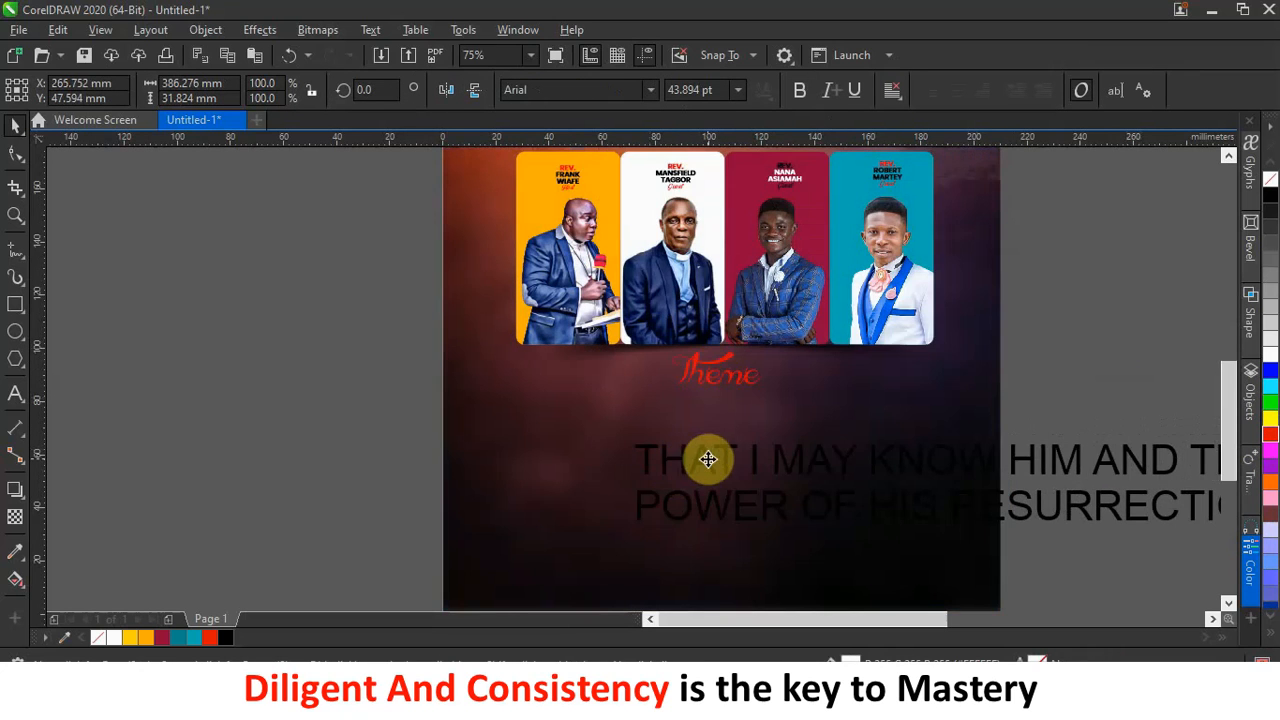
scroll(706, 456, "down", 2)
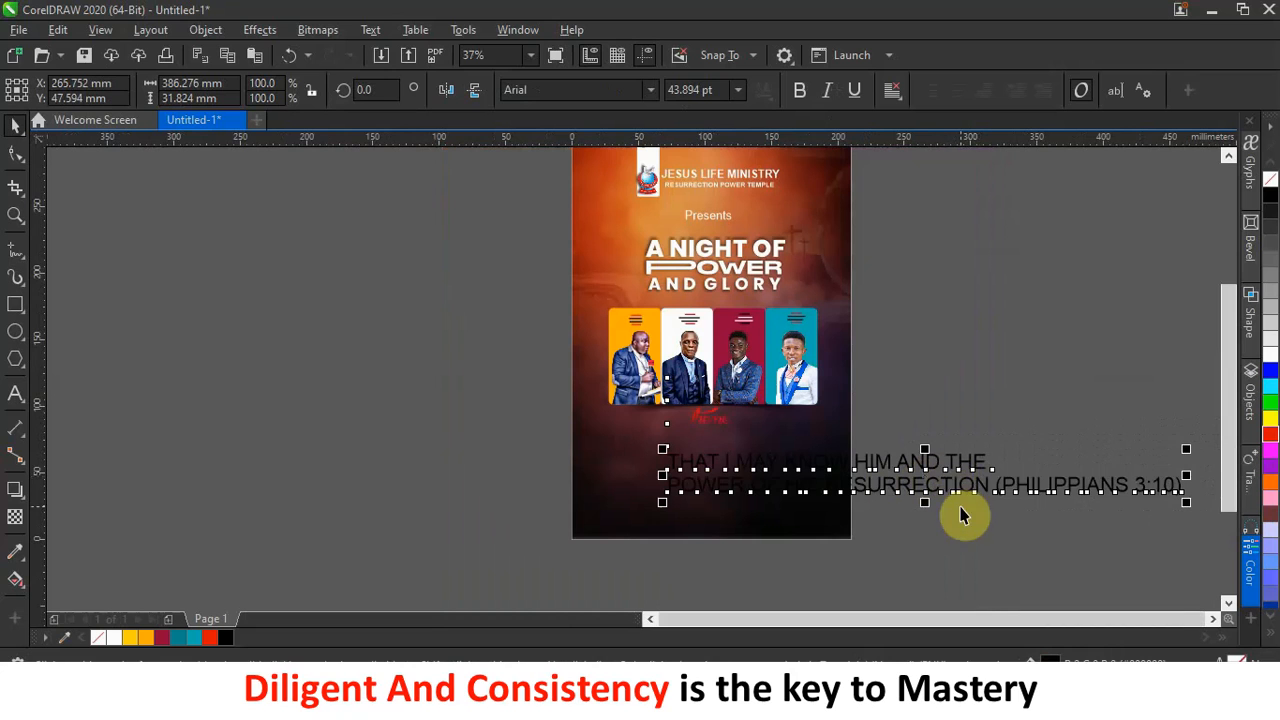
double_click(998, 487)
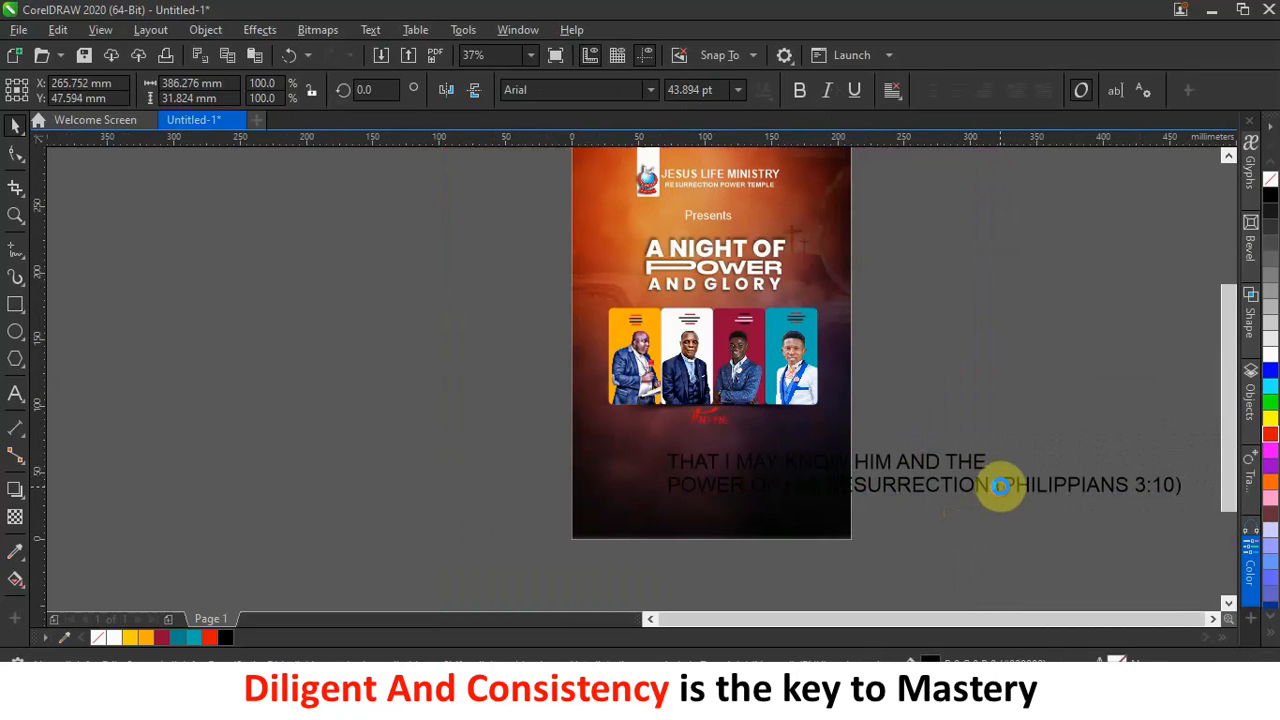
left_click_drag(996, 487, 1188, 486)
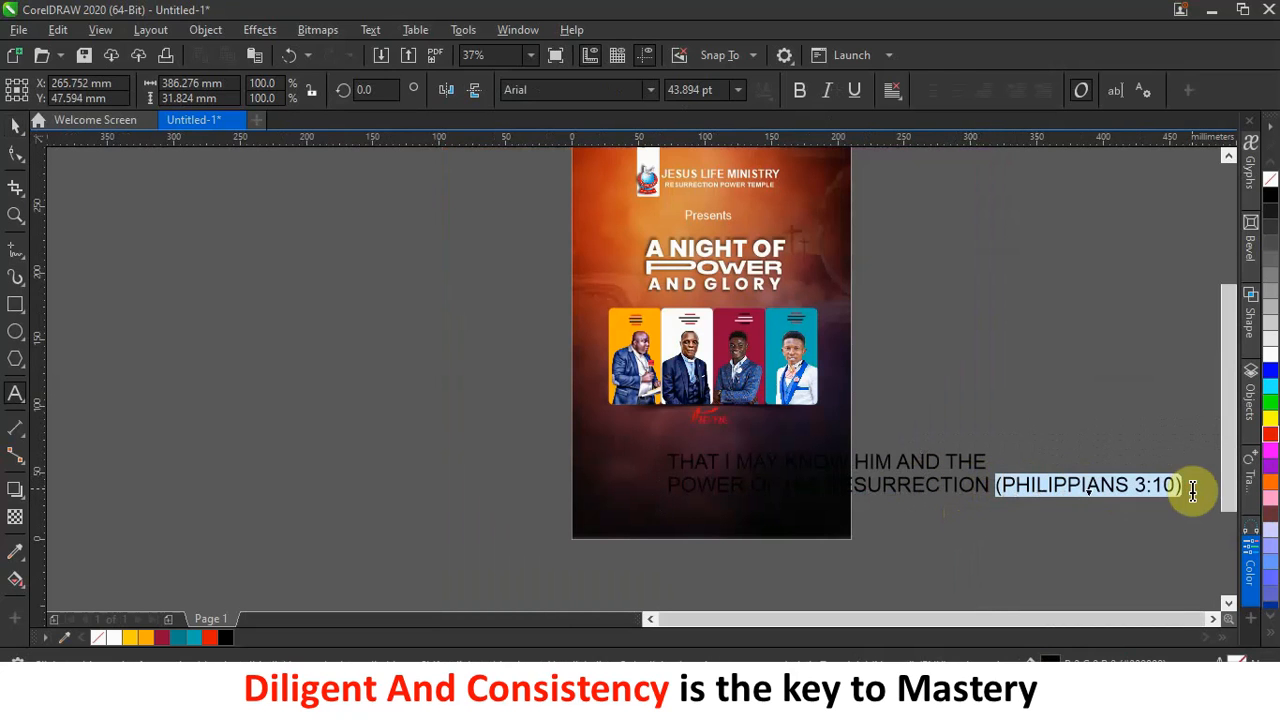
key("Delete")
key("Escape")
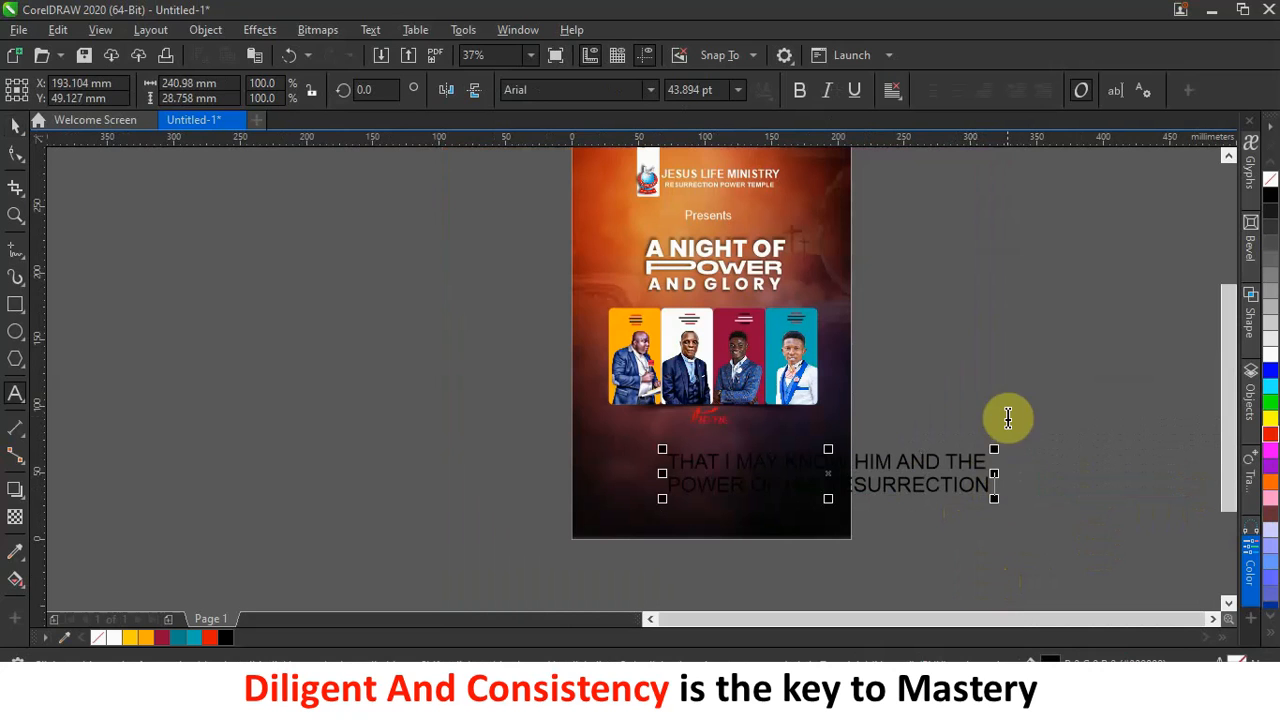
left_click(1001, 333)
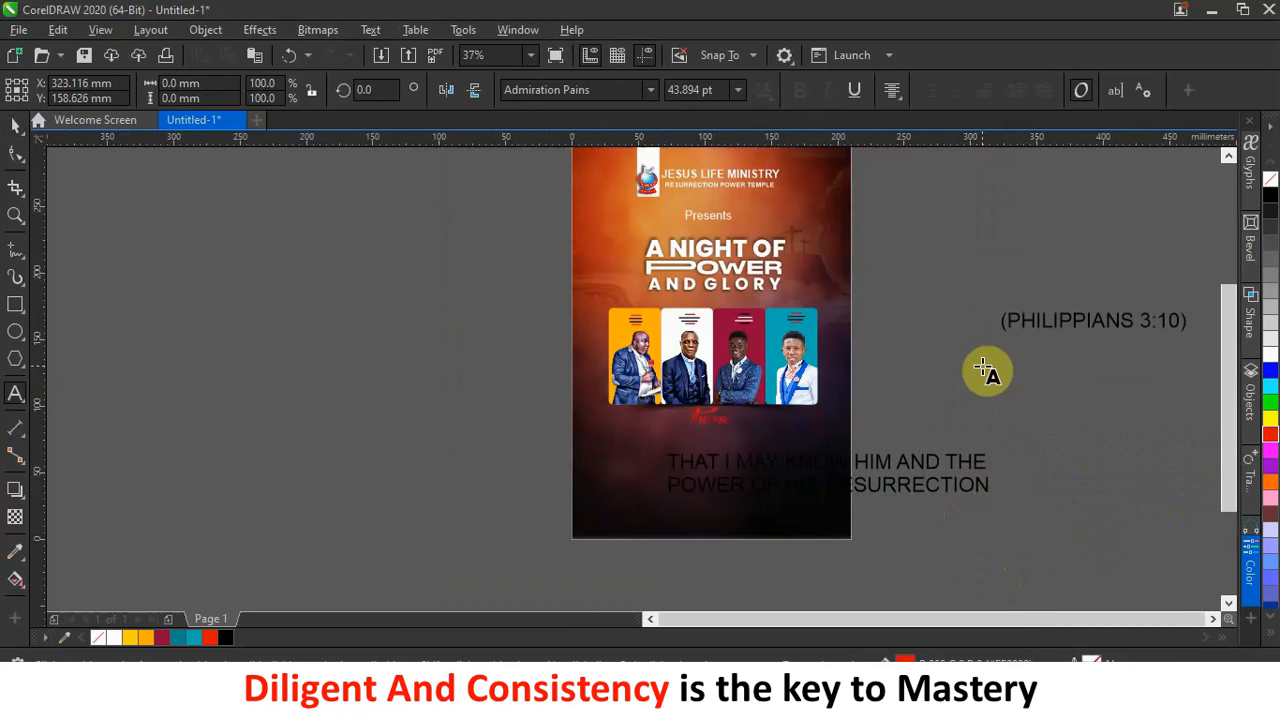
key("Escape")
left_click(15, 125)
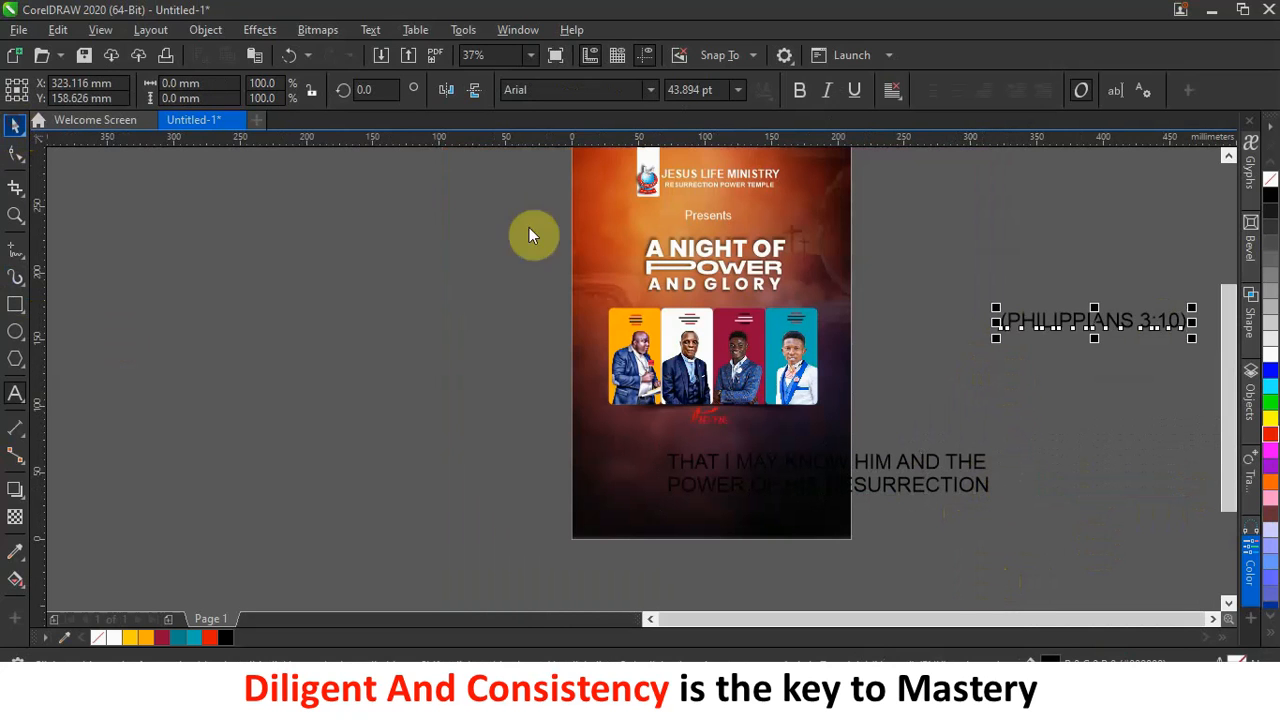
left_click(857, 471)
Cut the theme text and paste it as a new text object right of the page.
left_click_drag(868, 470, 503, 476)
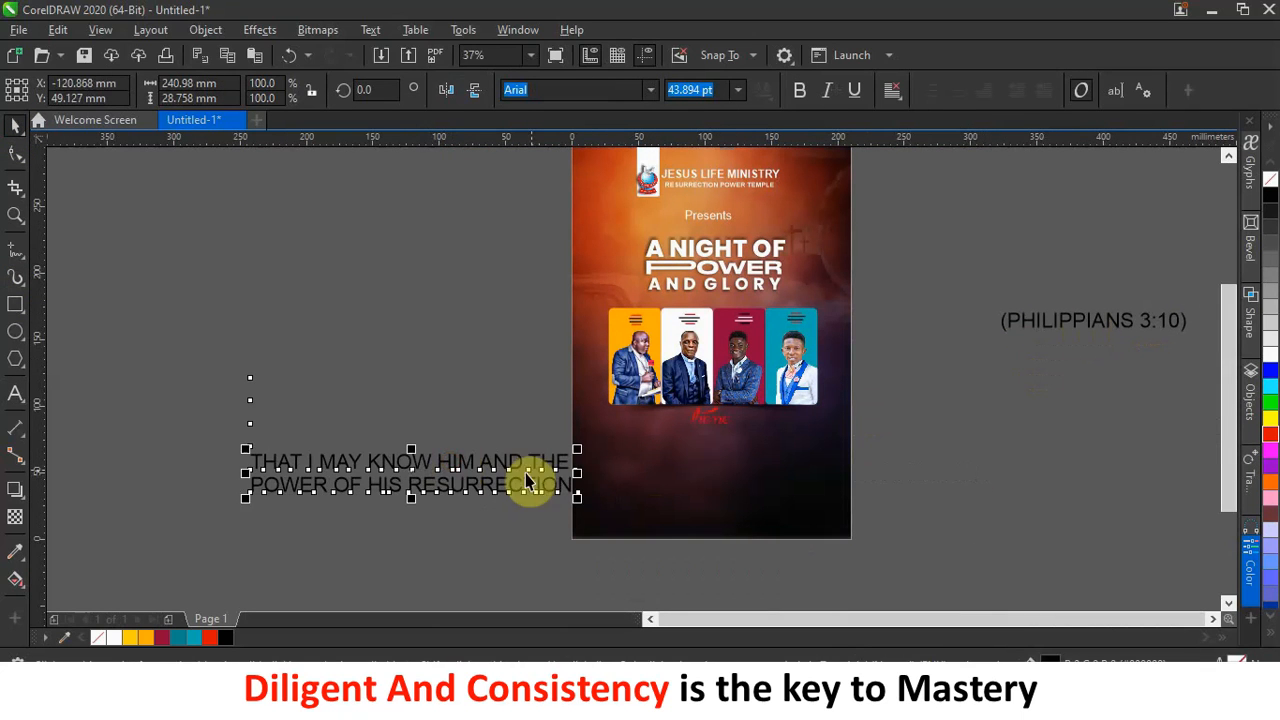
double_click(436, 463)
left_click(12, 124)
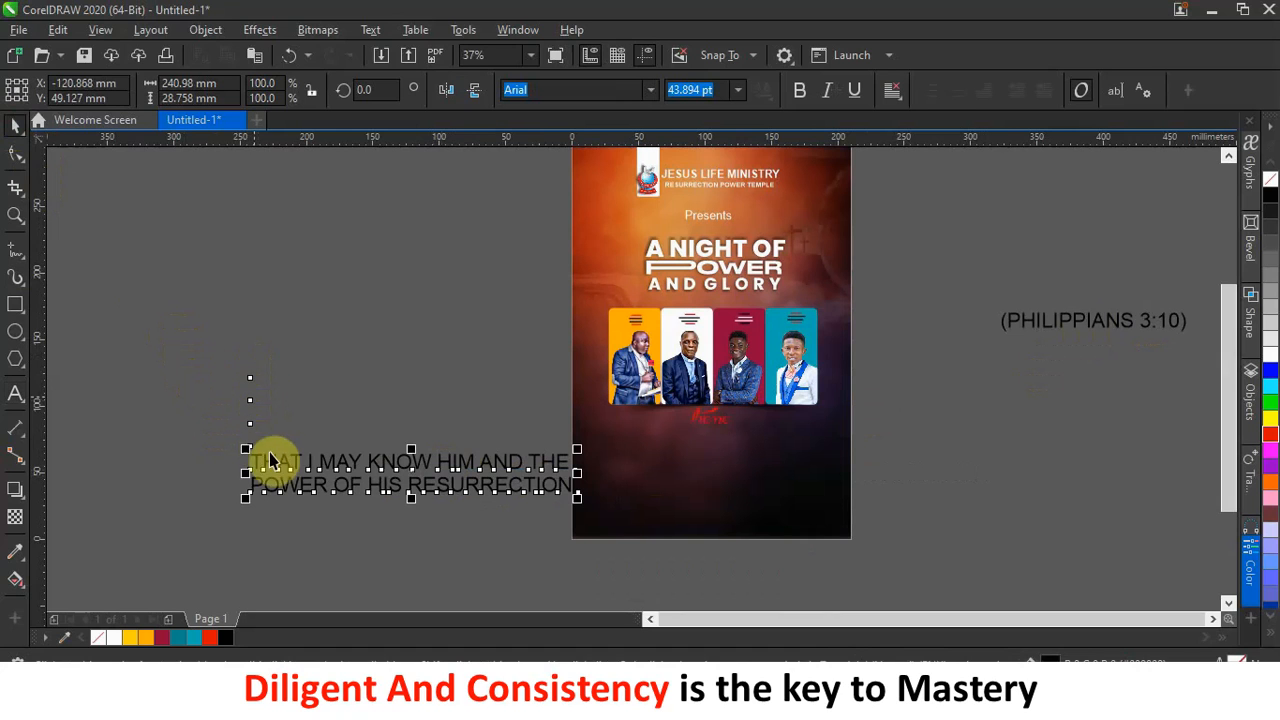
double_click(303, 482)
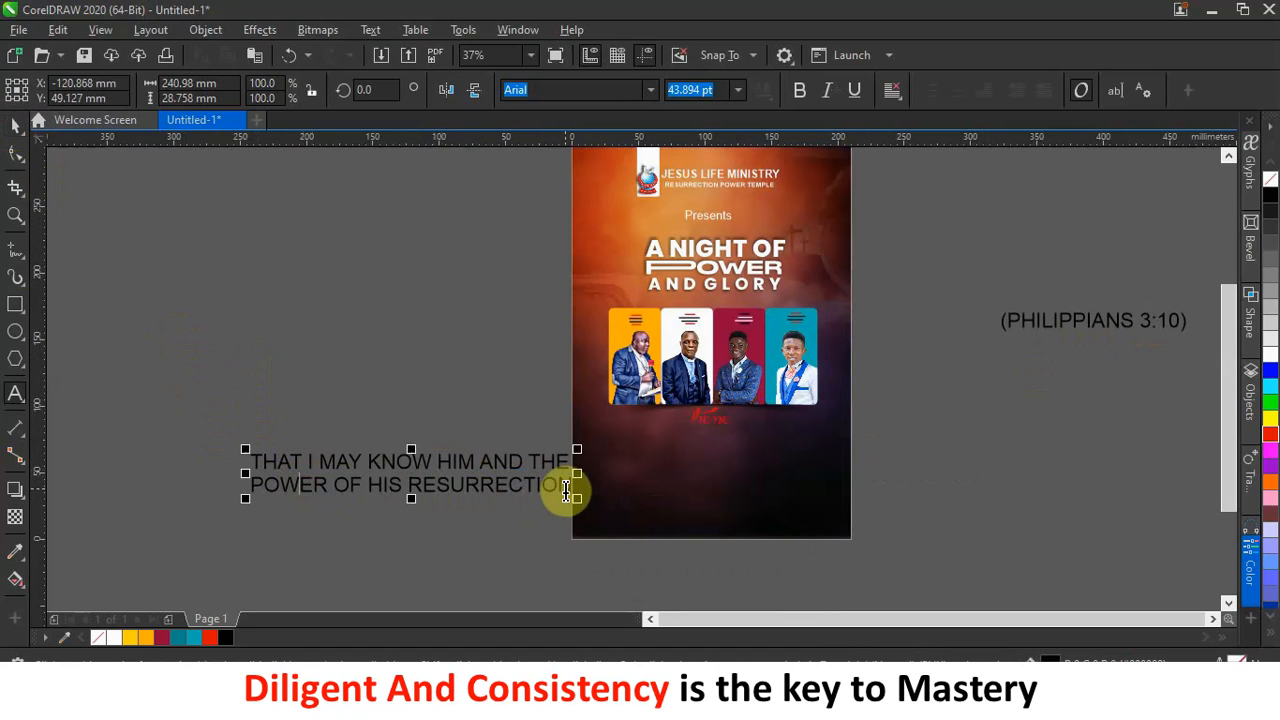
left_click_drag(557, 487, 520, 484)
left_click_drag(252, 466, 548, 514)
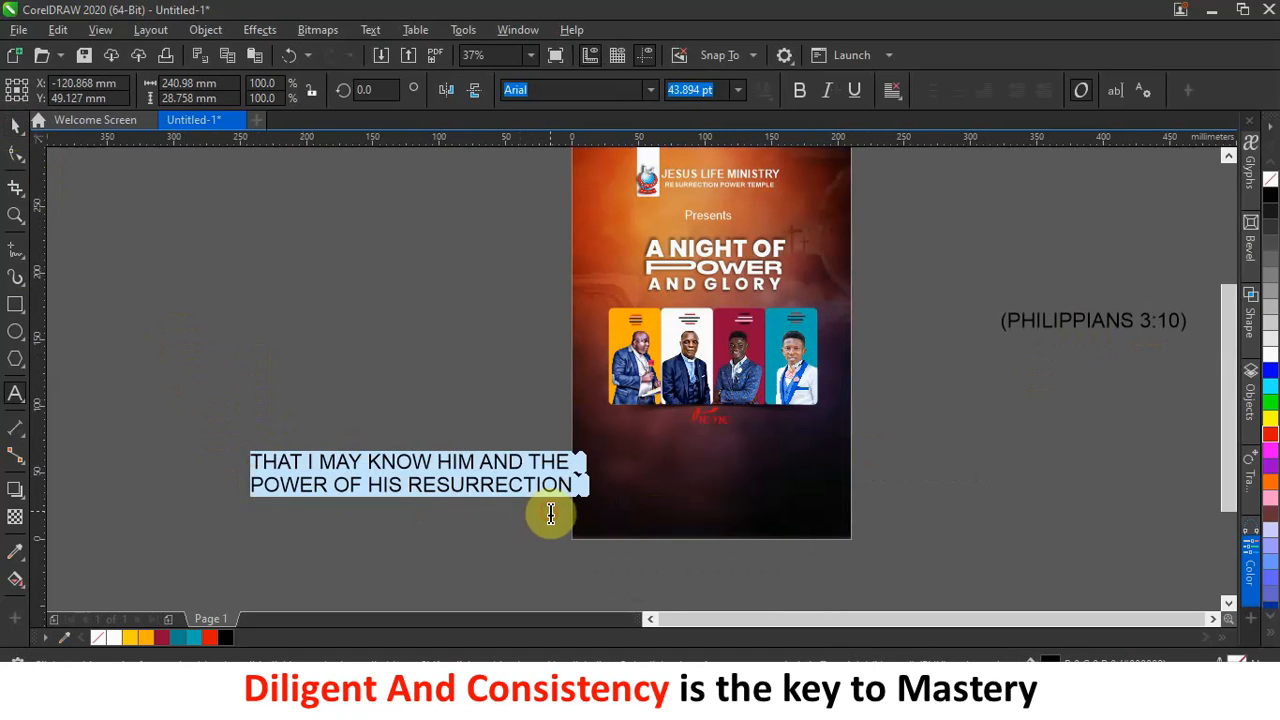
key("ctrl+x")
left_click(1000, 468)
key("ctrl+v")
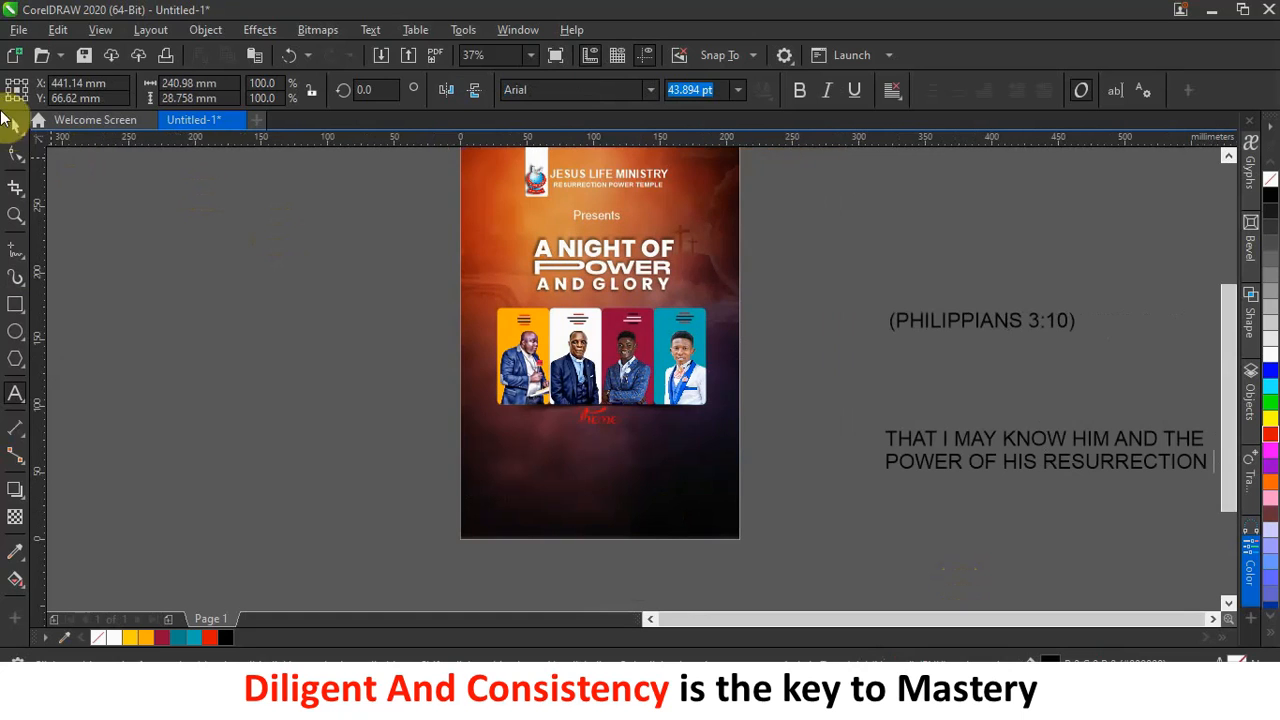
left_click(14, 130)
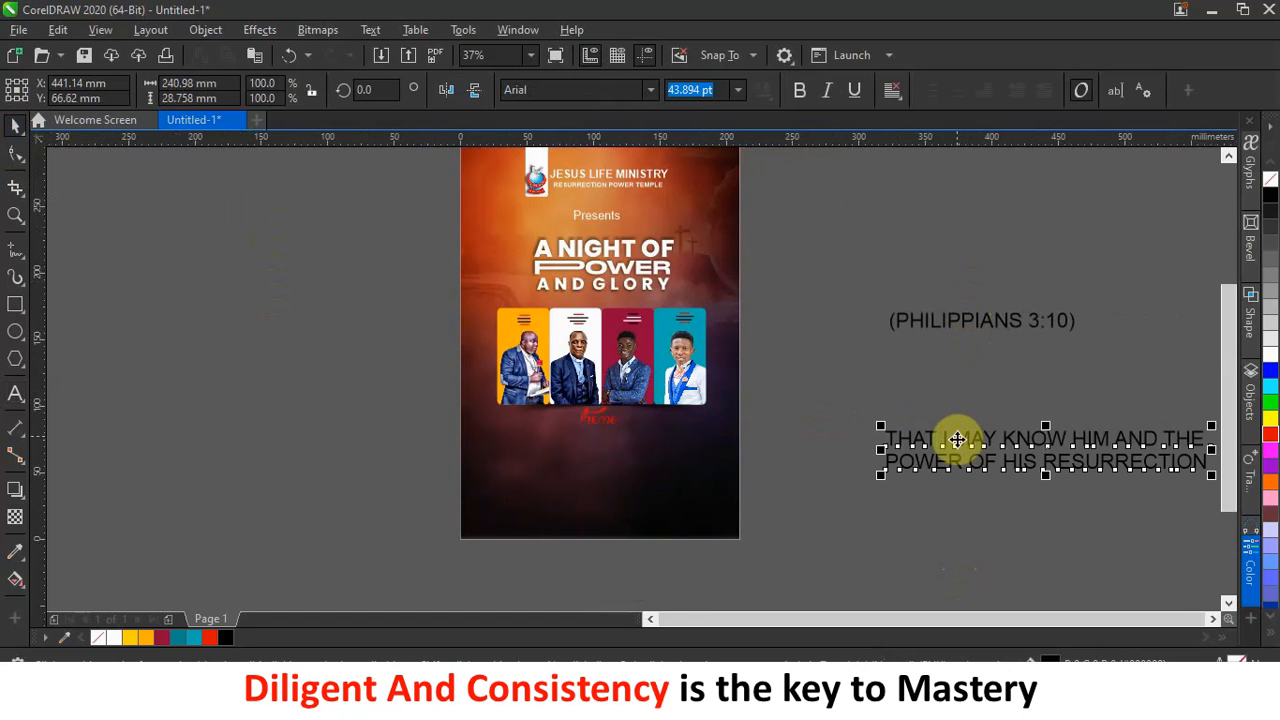
Move the theme text onto the poster's lower area, colour it white, and shrink it to about 21.3 pt.
left_click_drag(957, 441, 530, 444)
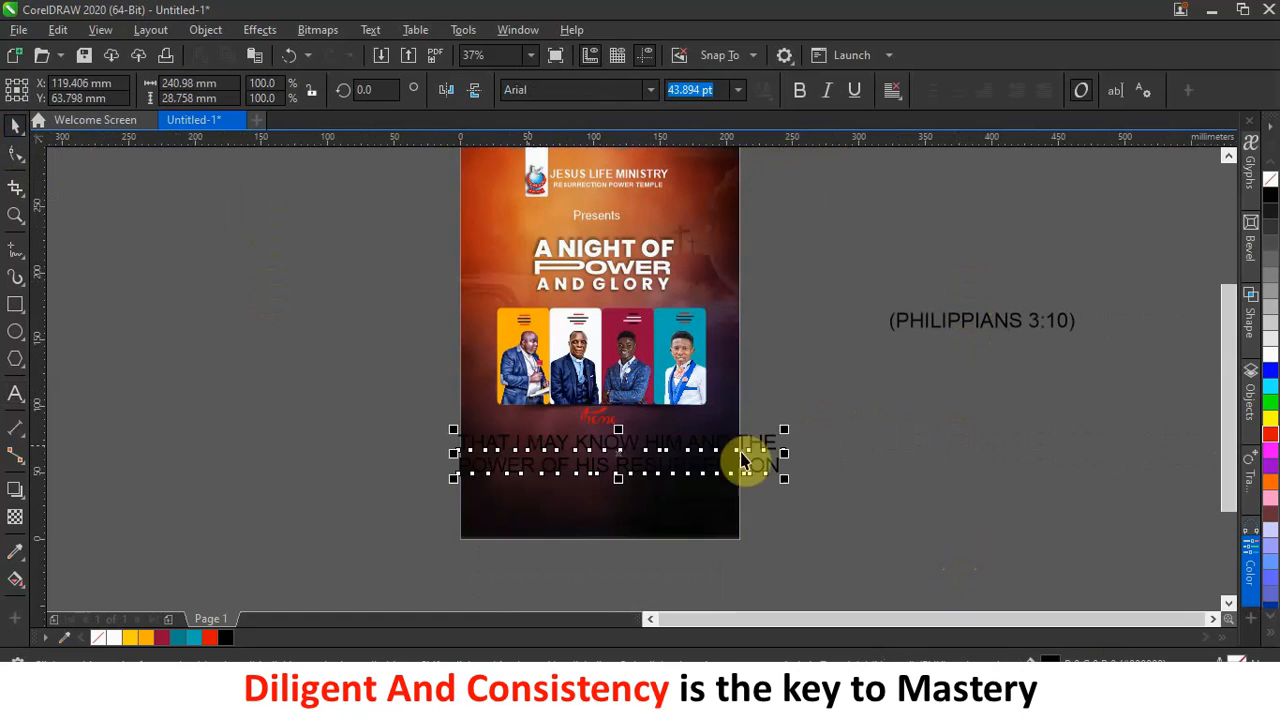
left_click(1268, 358)
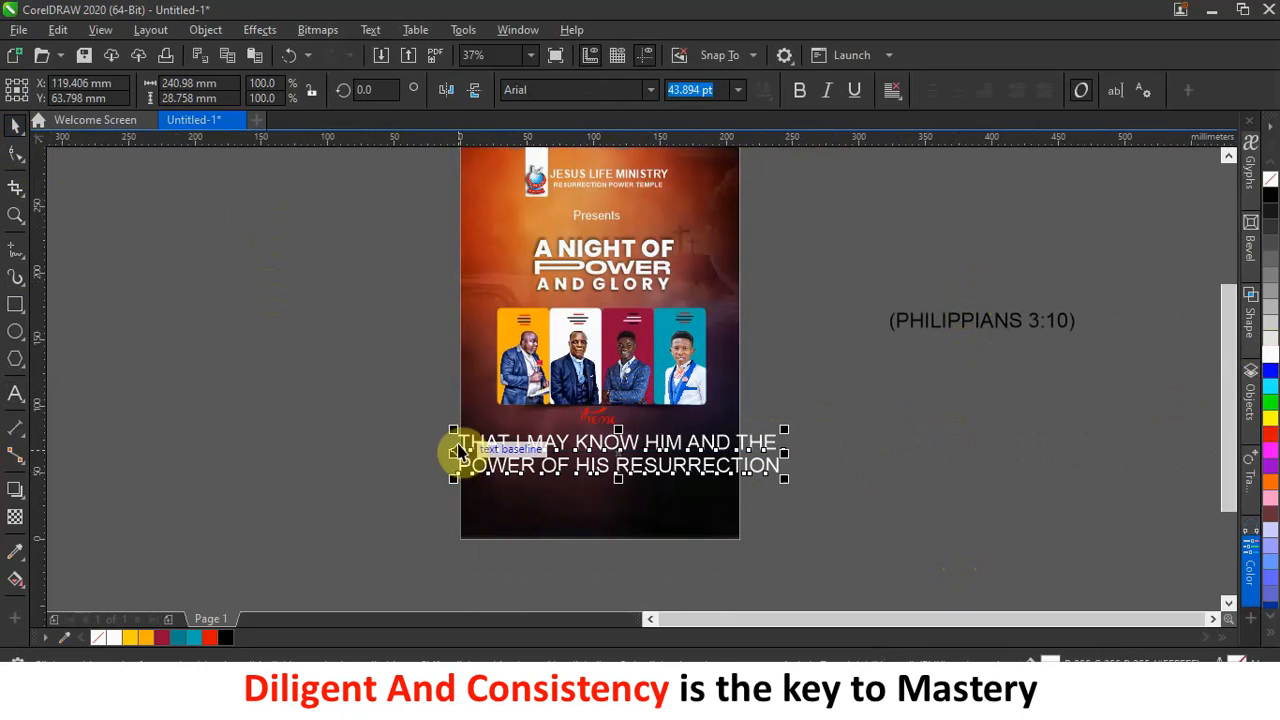
left_click_drag(449, 431, 524, 448)
scroll(526, 460, "up", 2)
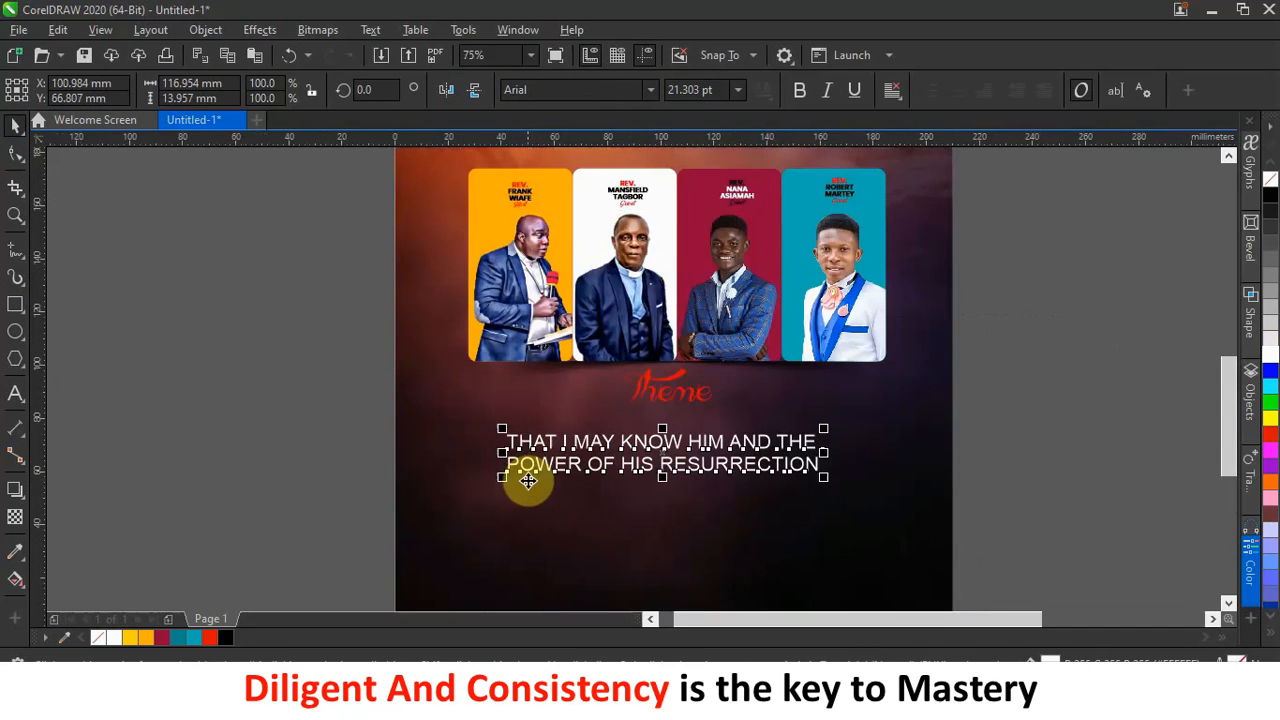
left_click(648, 88)
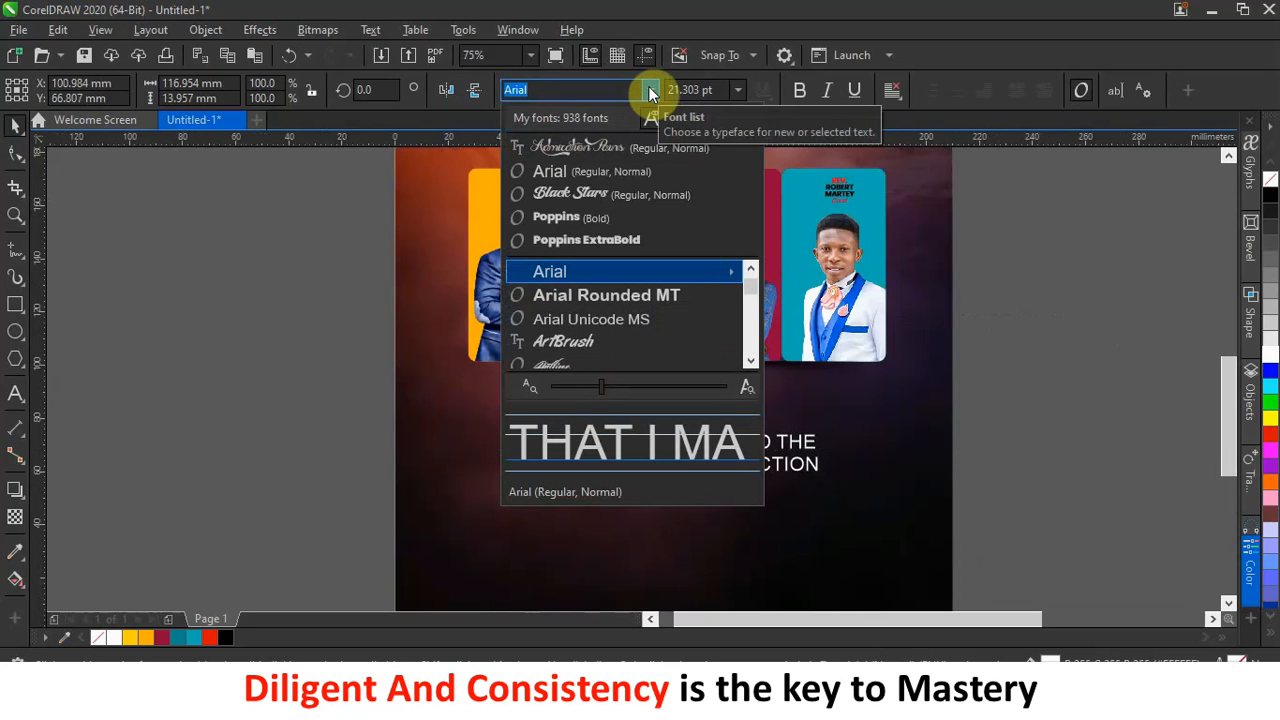
Set the theme text in Cinzel Bold, enlarge it to about 23.7 pt, and centre its two lines.
left_click(556, 90)
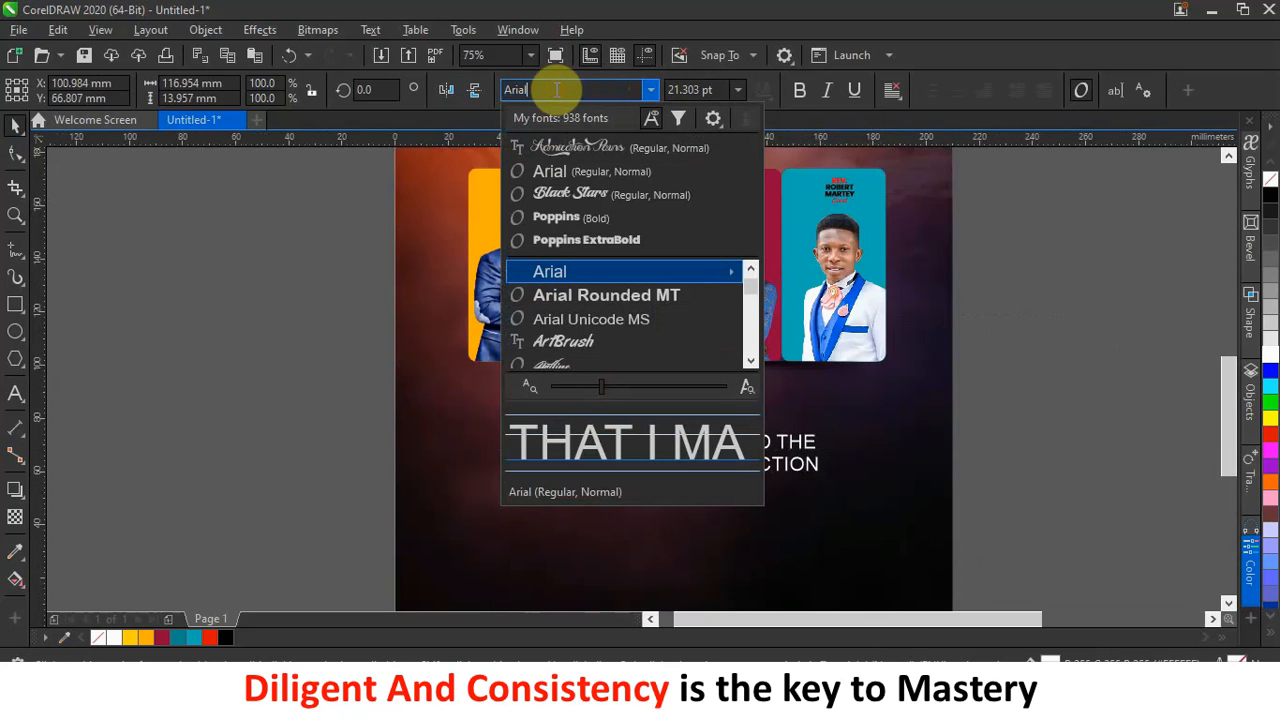
left_click_drag(556, 90, 440, 92)
type("c")
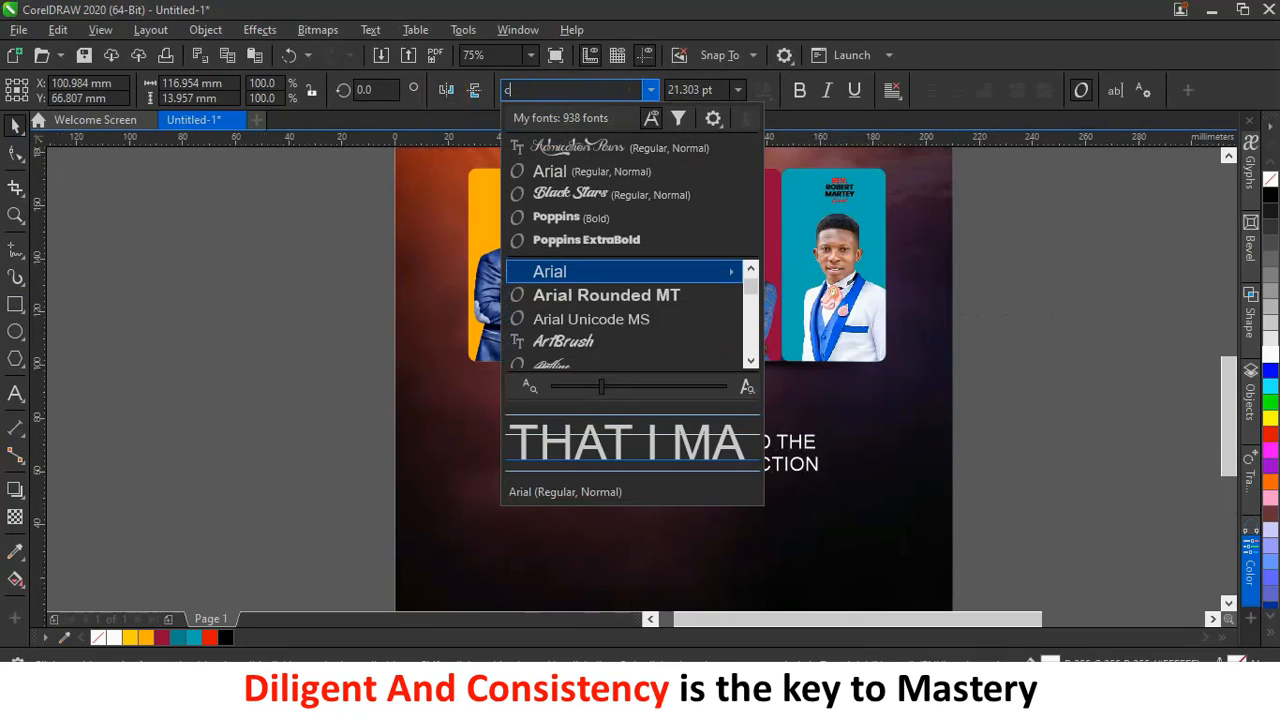
type("inz")
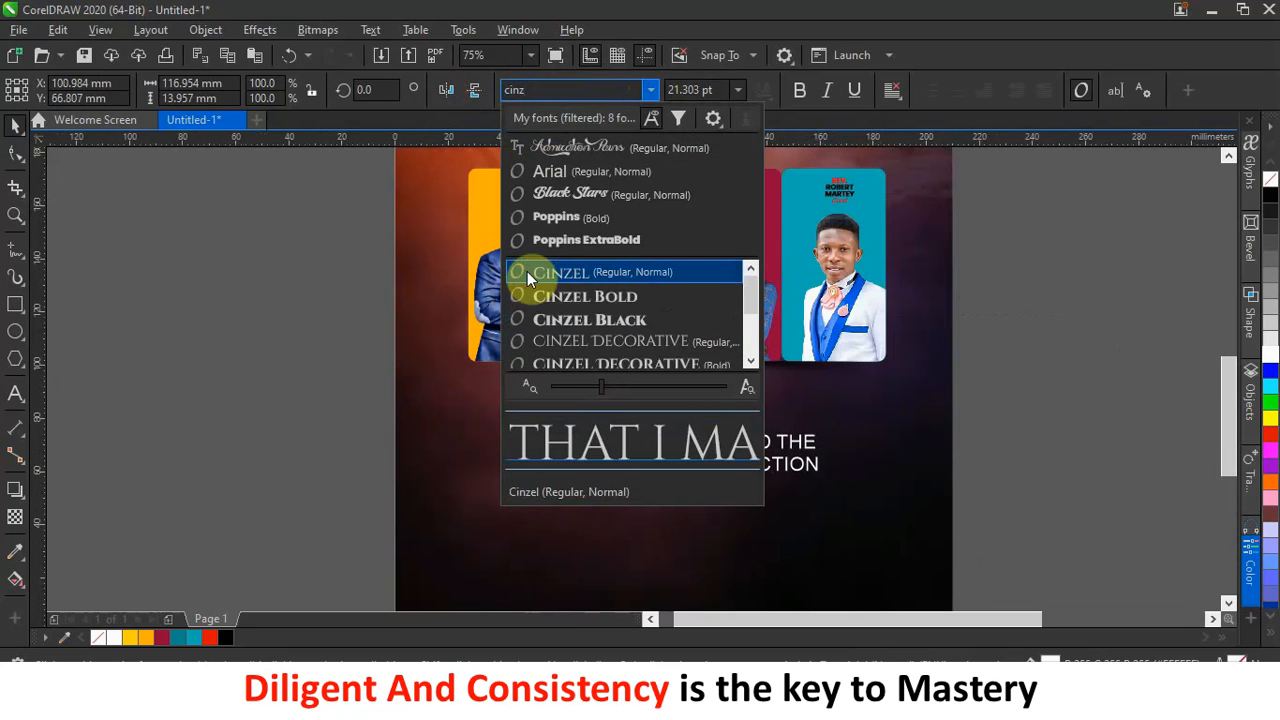
left_click(583, 294)
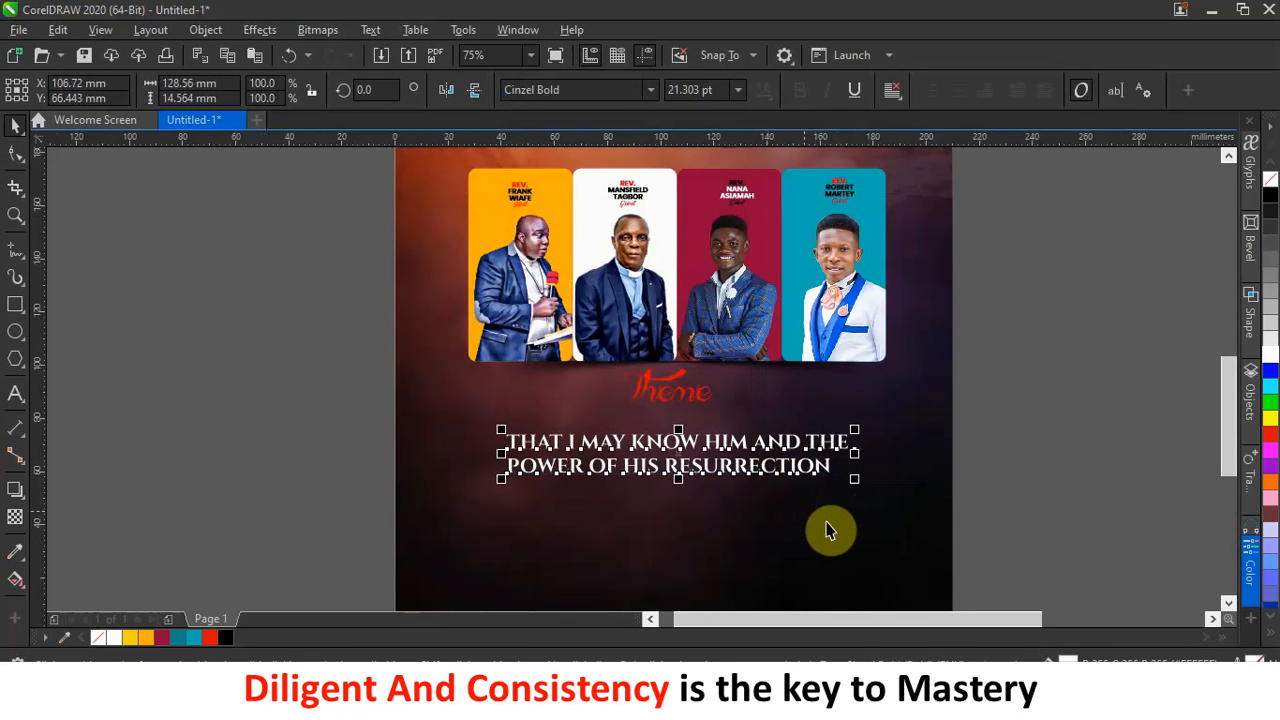
left_click_drag(852, 485, 890, 490)
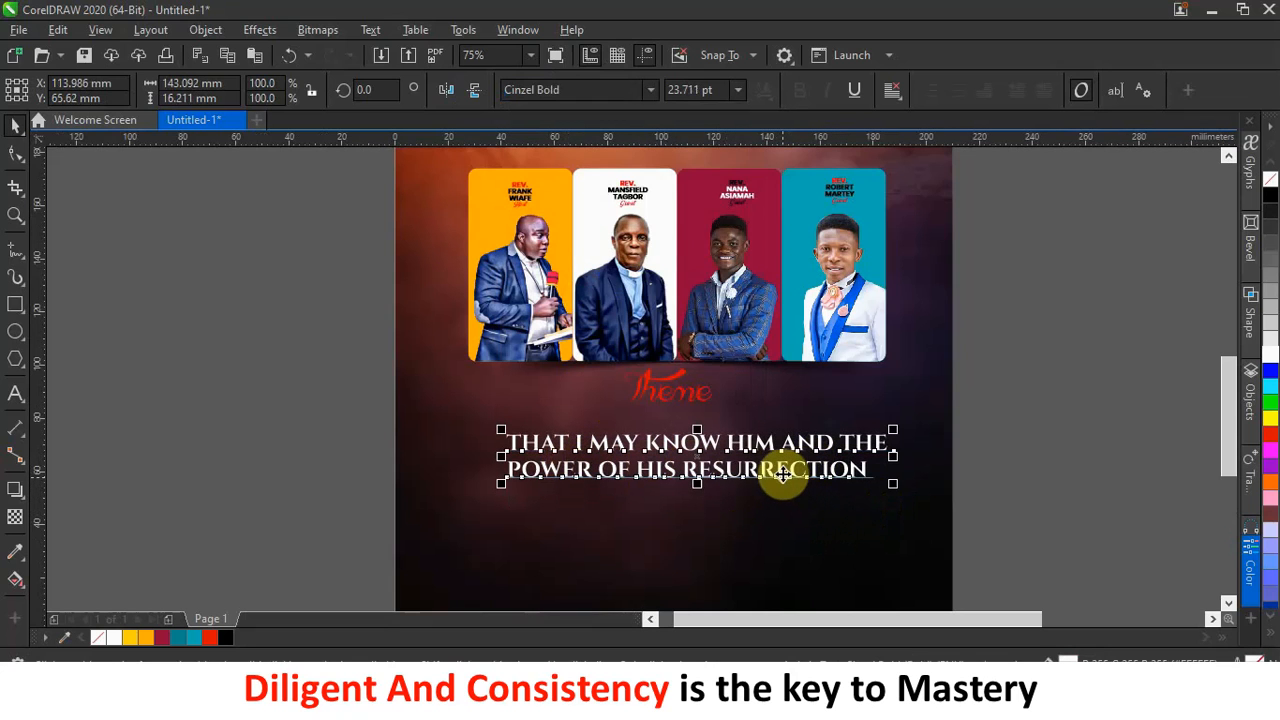
left_click(893, 88)
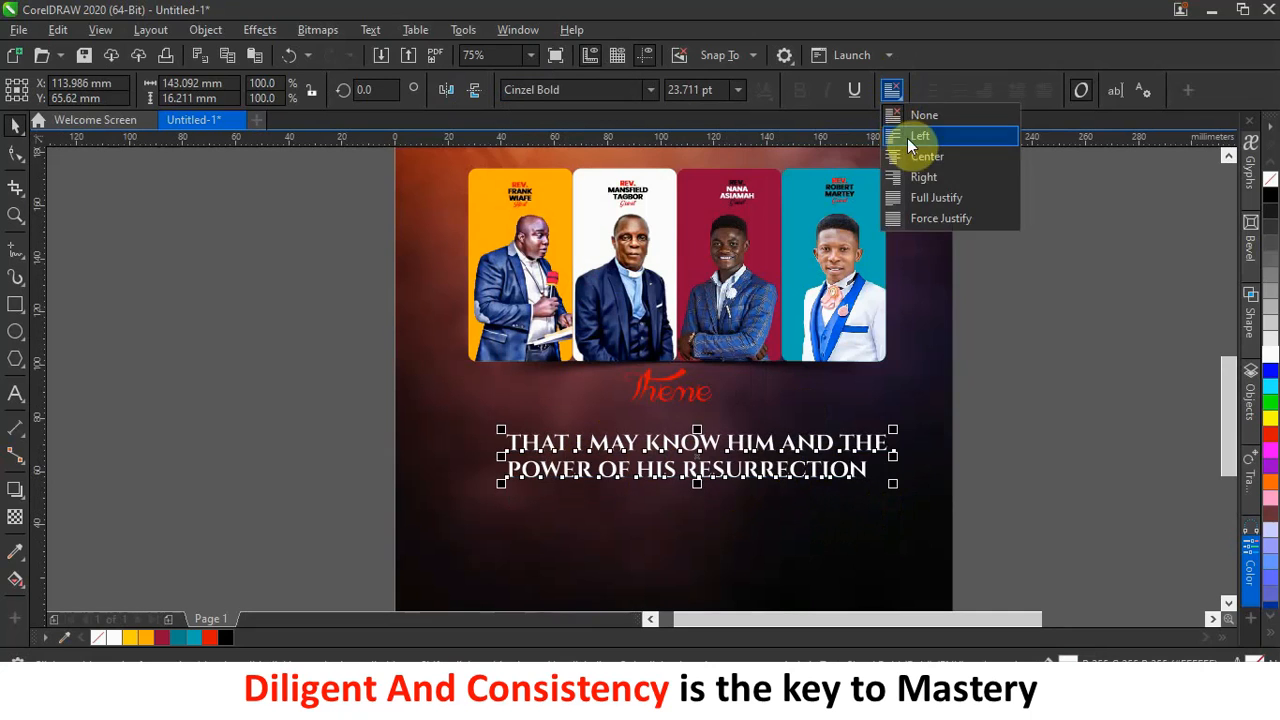
left_click(912, 154)
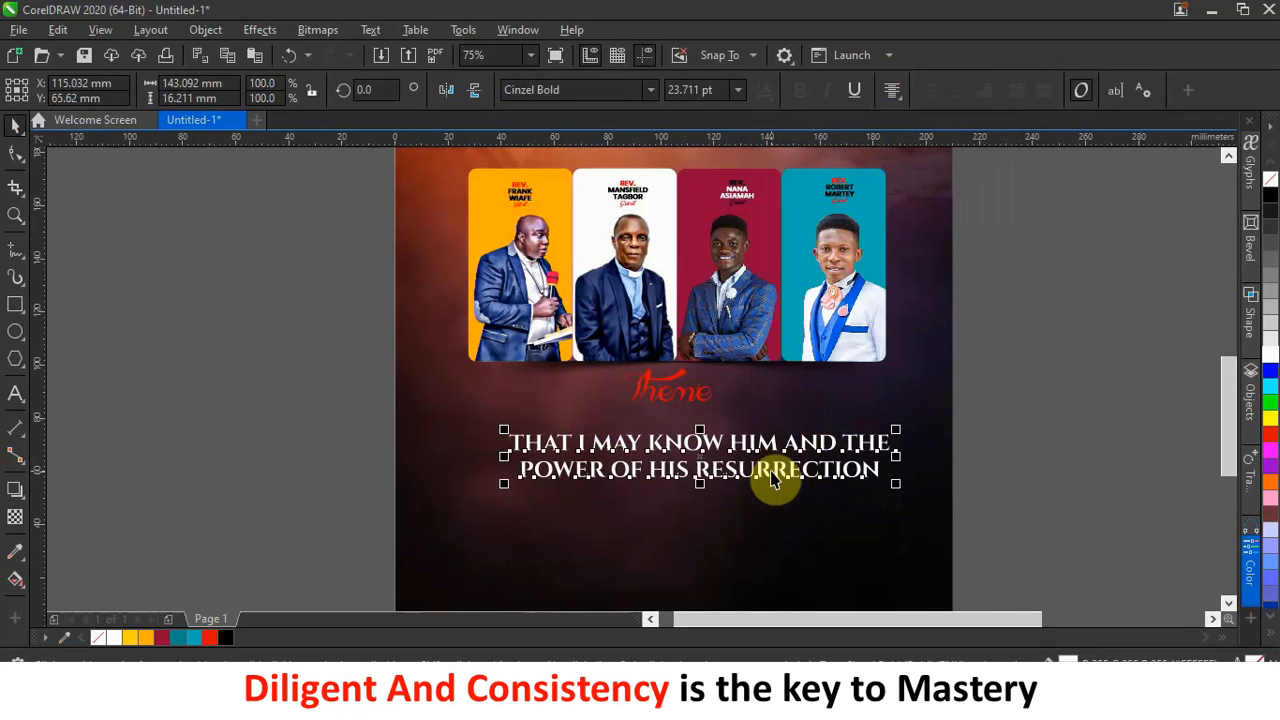
left_click_drag(768, 466, 738, 446)
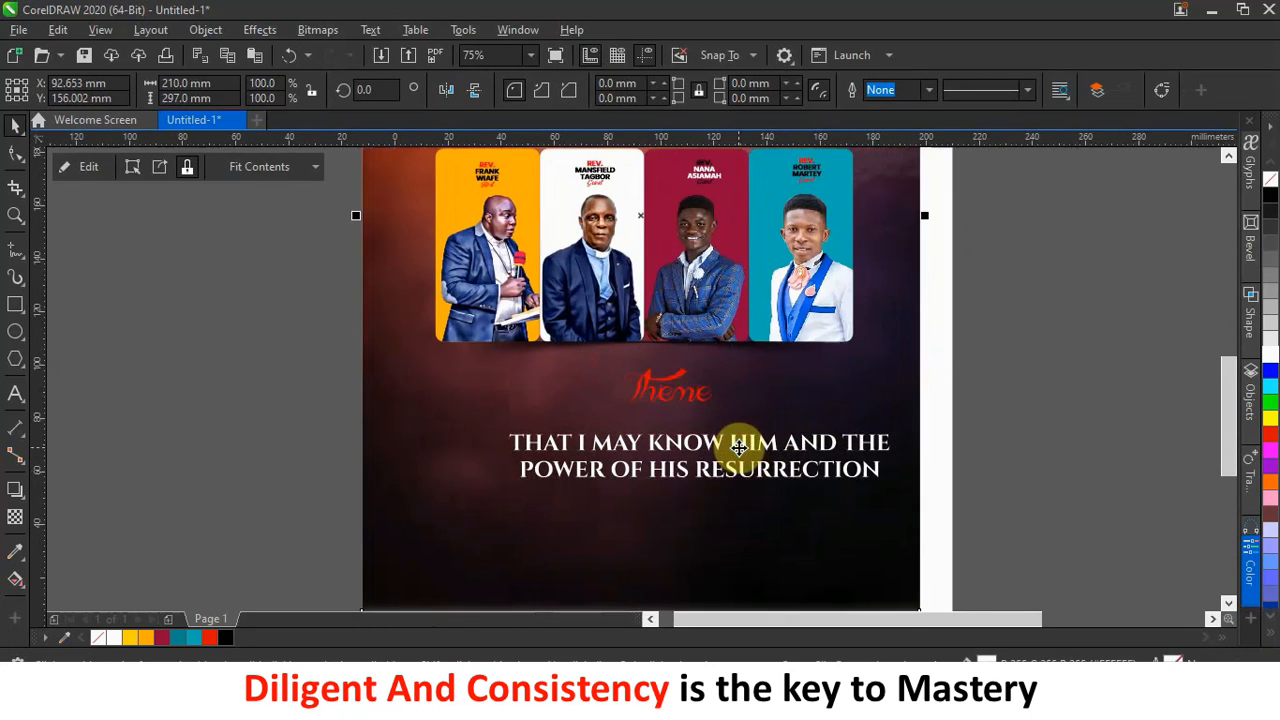
Undo the accidental background move and adjust the theme text's position.
key("ctrl+z")
left_click(1092, 423)
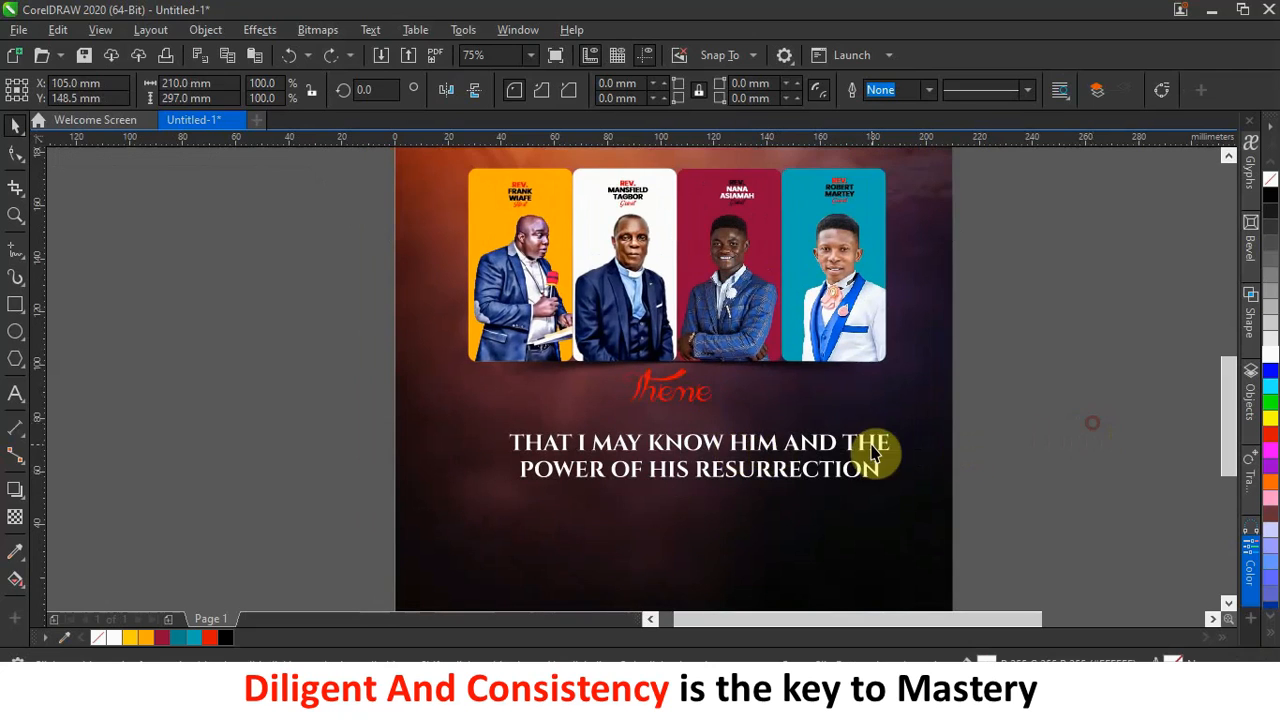
left_click(834, 447)
left_click_drag(832, 443, 826, 428)
scroll(1034, 289, "down", 2)
Make '(PHILIPPIANS 3:10)' small, bold and red, and place it just under RESURRECTION.
left_click_drag(1127, 283, 750, 424)
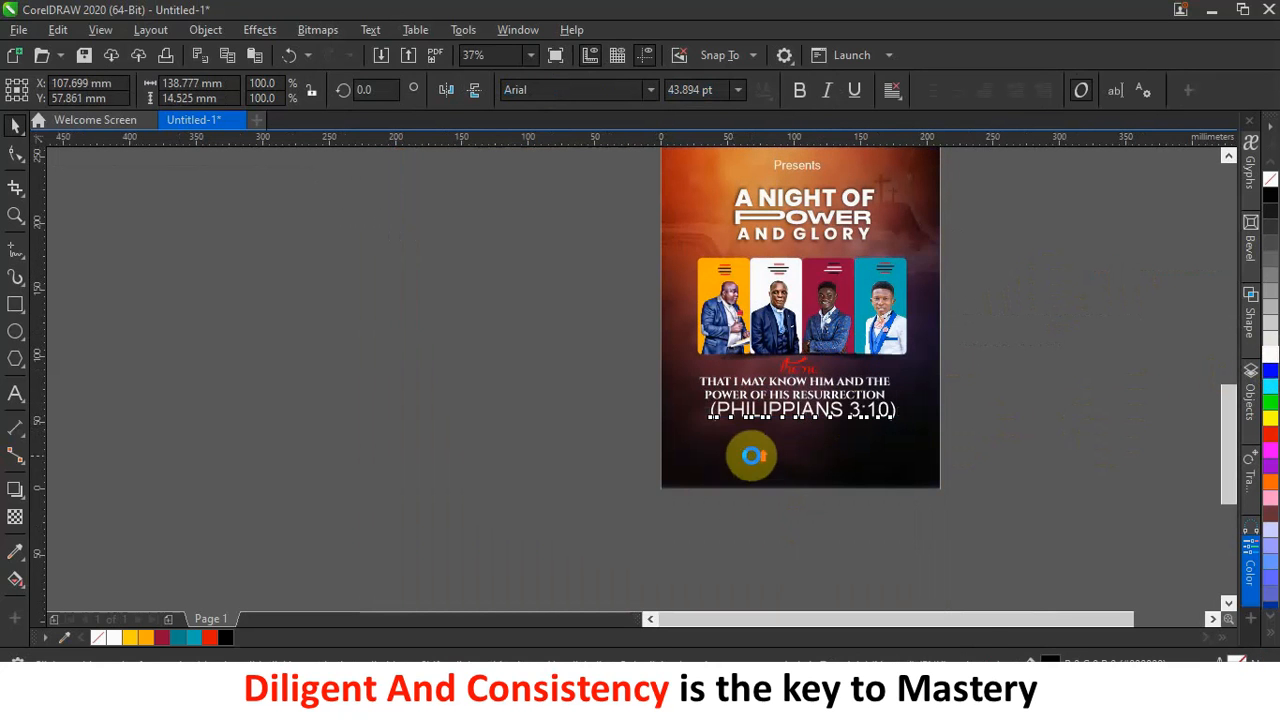
scroll(860, 440, "up", 3)
scroll(871, 430, "down", 1)
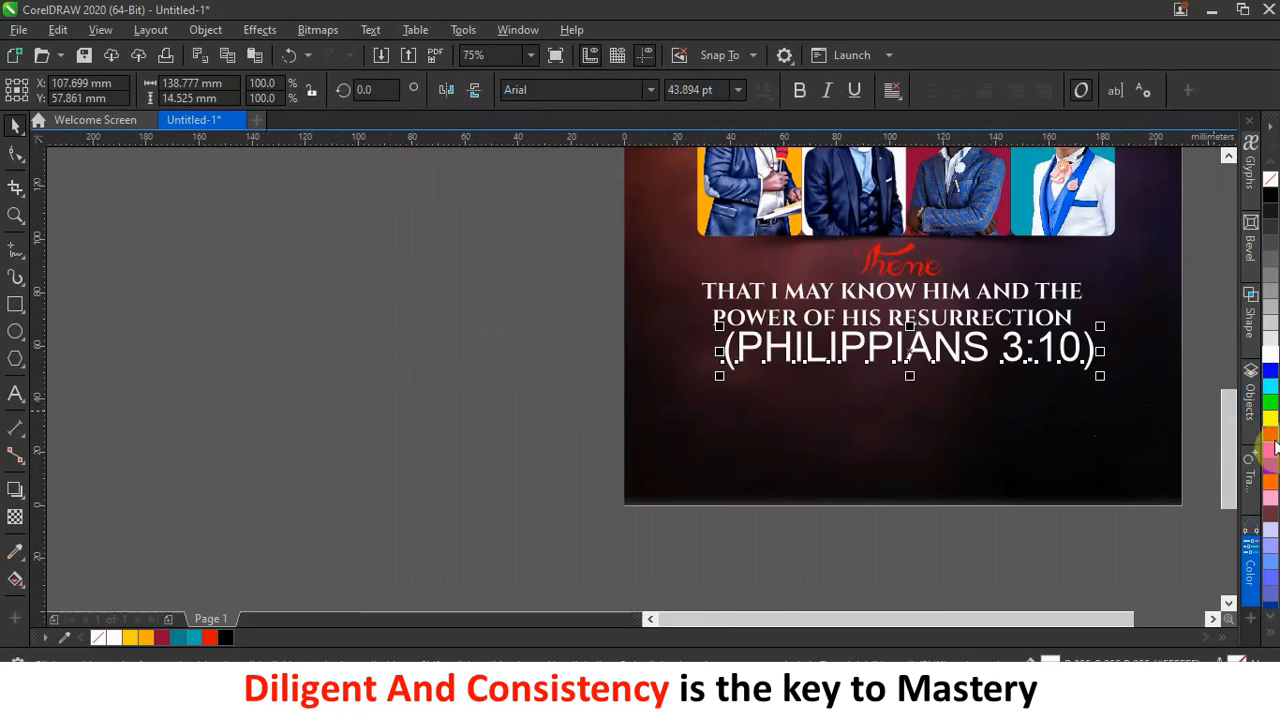
left_click_drag(1275, 445, 855, 355)
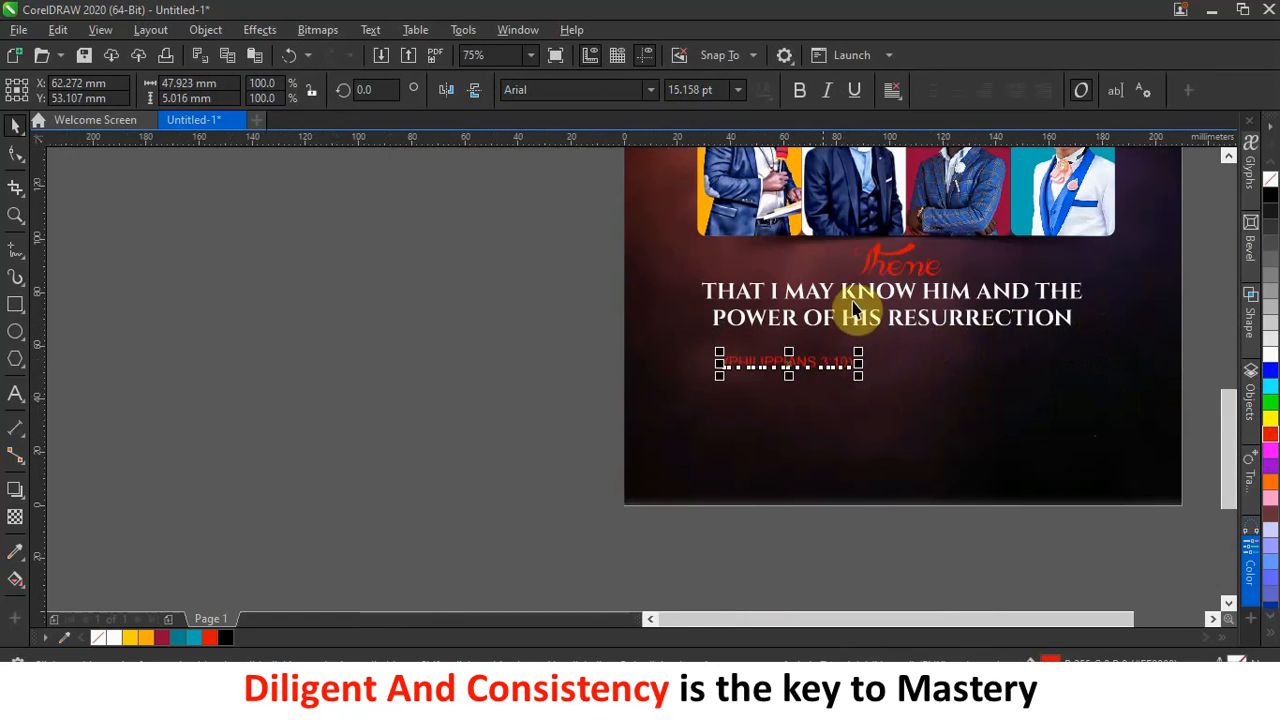
left_click(806, 88)
left_click_drag(810, 364, 908, 343)
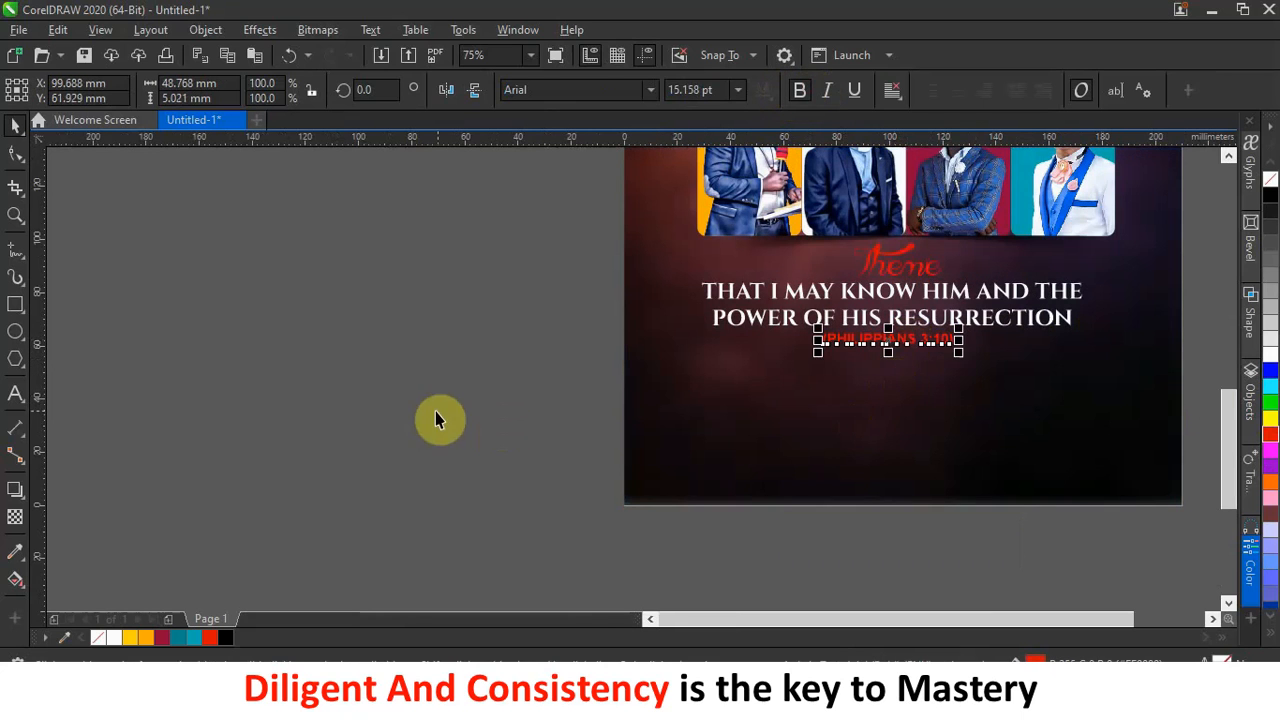
left_click(435, 411)
scroll(764, 480, "down", 2)
scroll(900, 470, "down", 2)
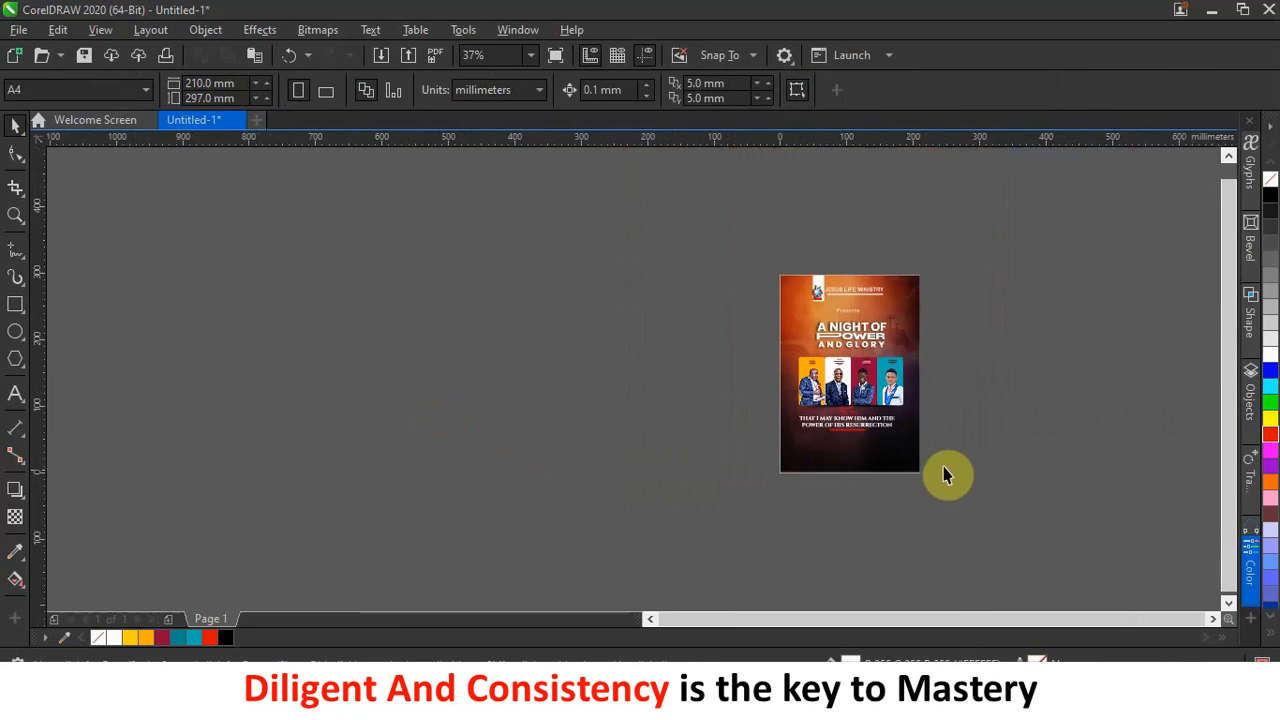
scroll(936, 473, "up", 2)
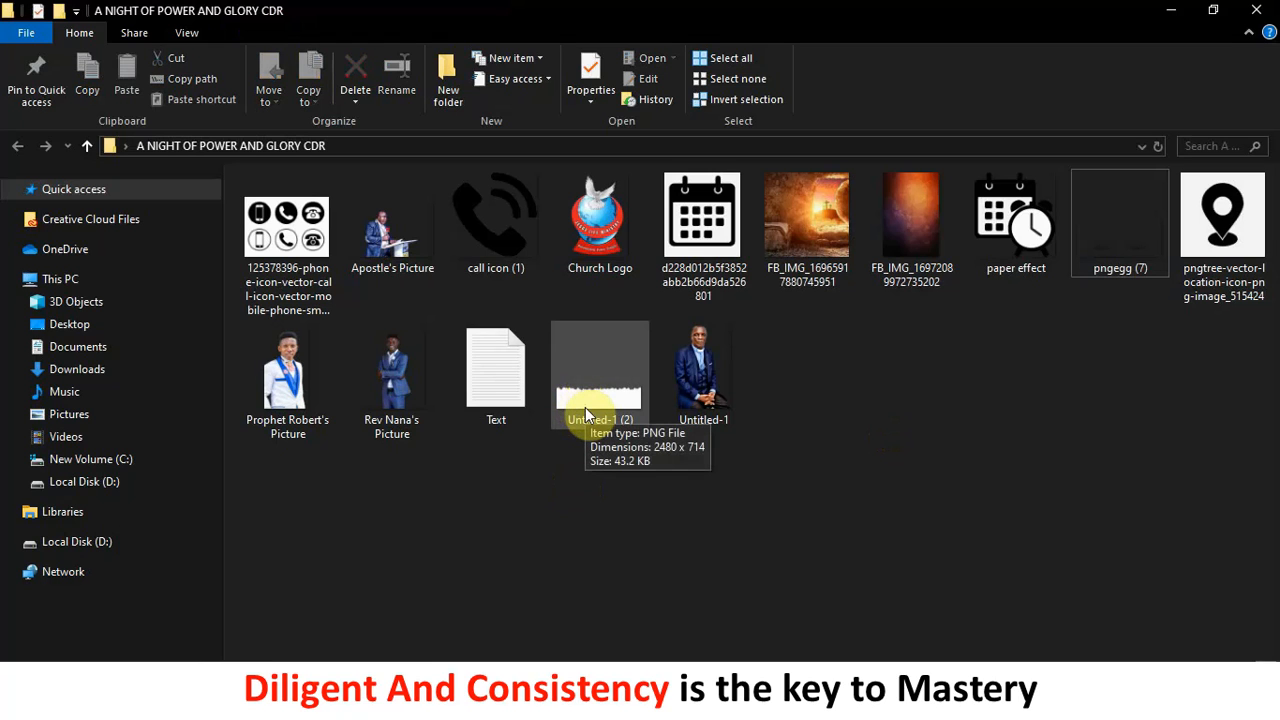
Drag Untitled-1 (2).png from File Explorer onto the CorelDRAW flyer.
left_click_drag(586, 407, 488, 404)
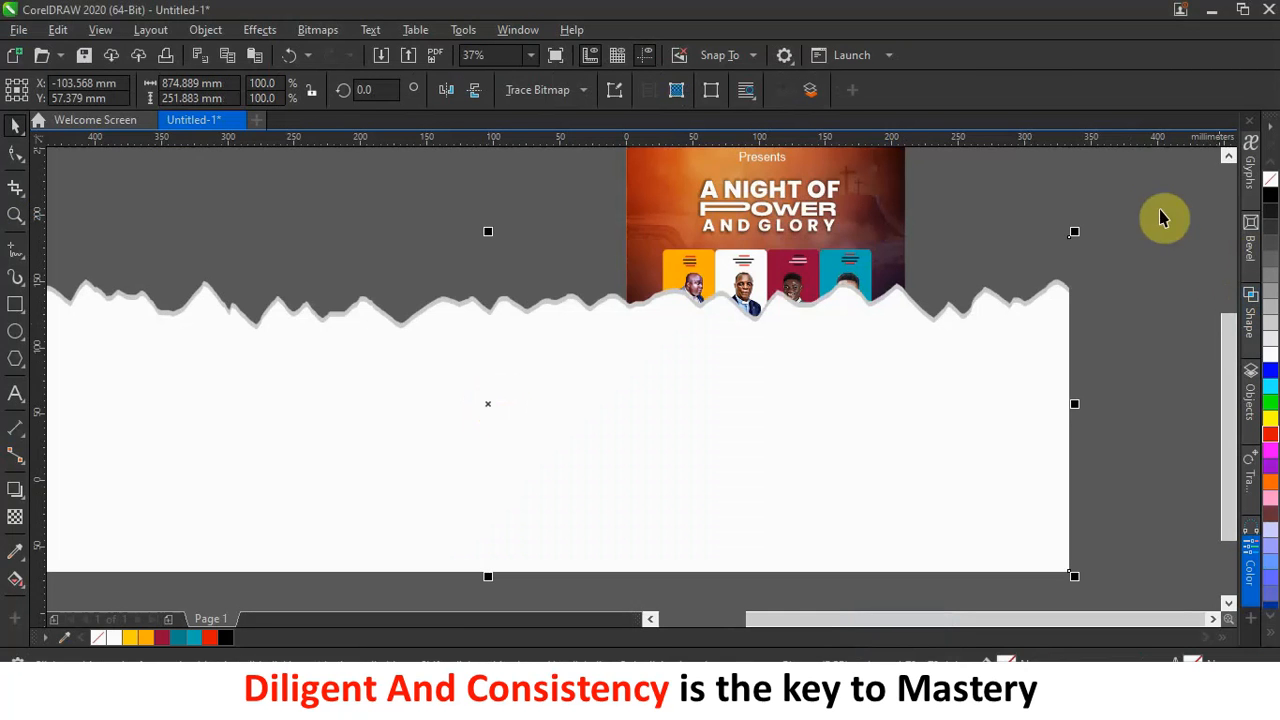
Scale the torn-paper image down to 19.5% (about 170 × 49 mm) and park it left of the flyer.
left_click_drag(1081, 232, 457, 408)
left_click_drag(412, 490, 508, 411)
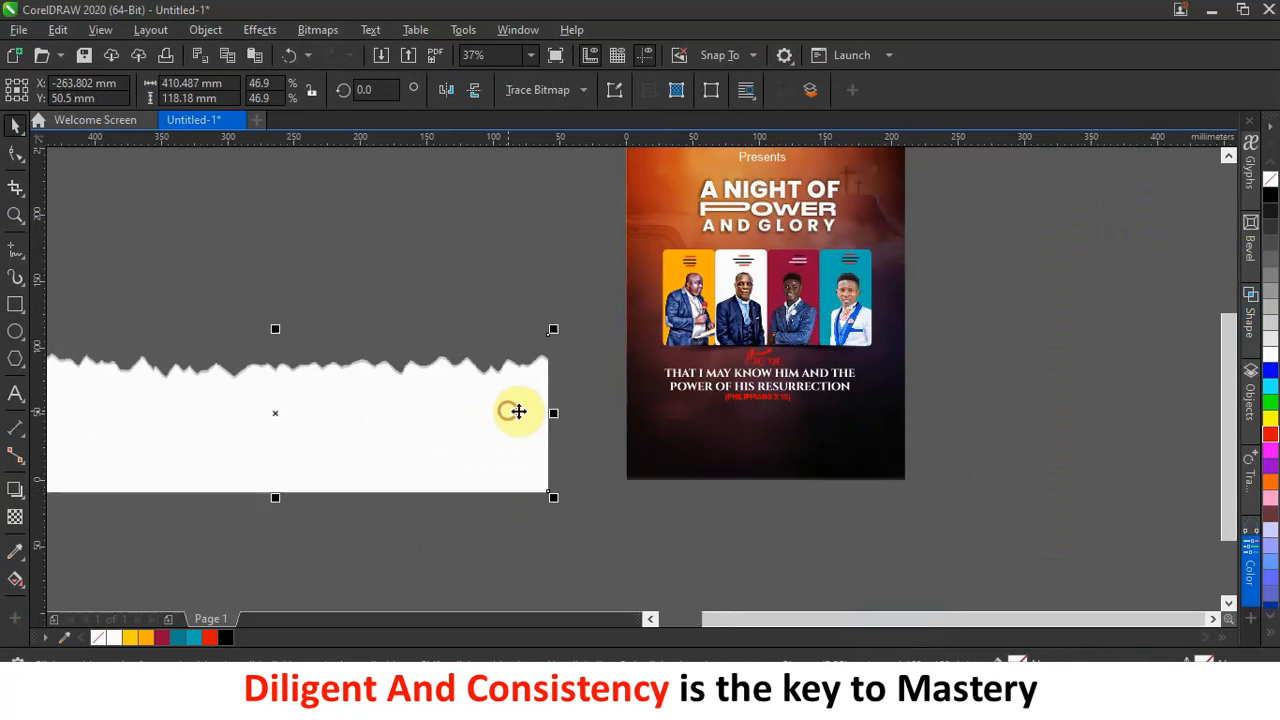
scroll(520, 420, "down", 4)
scroll(520, 423, "up", 2)
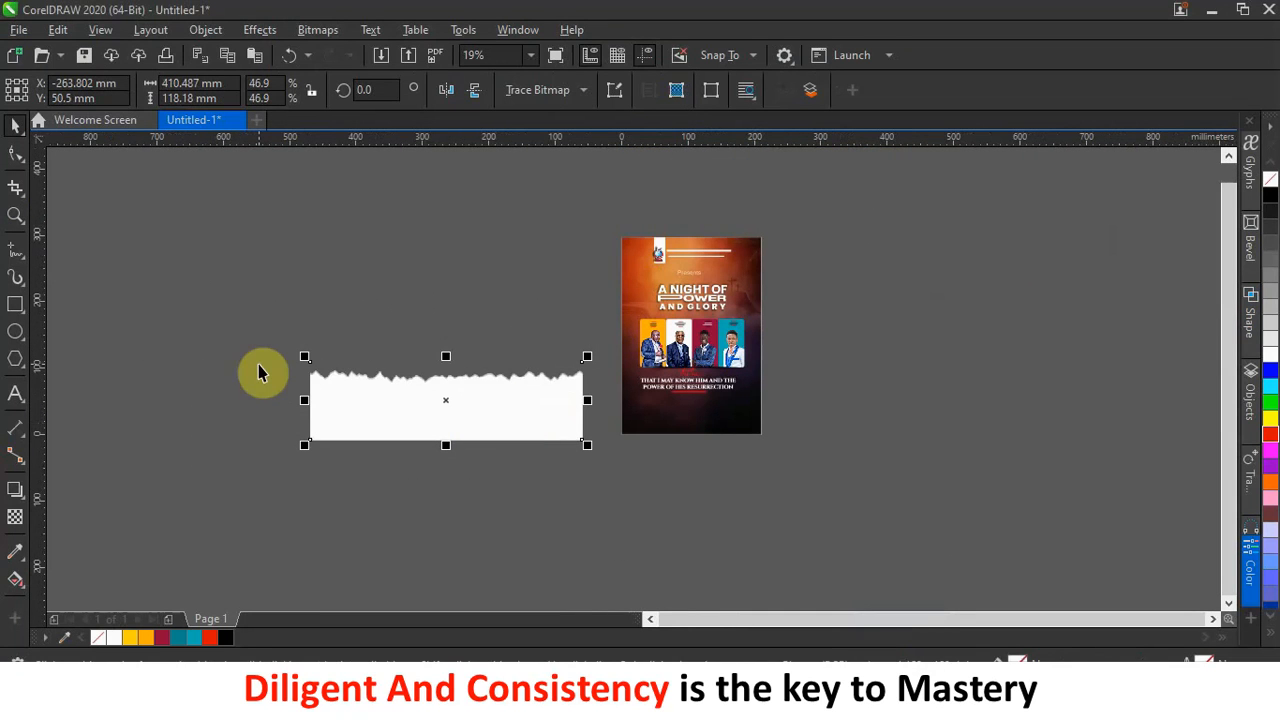
left_click_drag(299, 355, 420, 389)
scroll(566, 411, "up", 2)
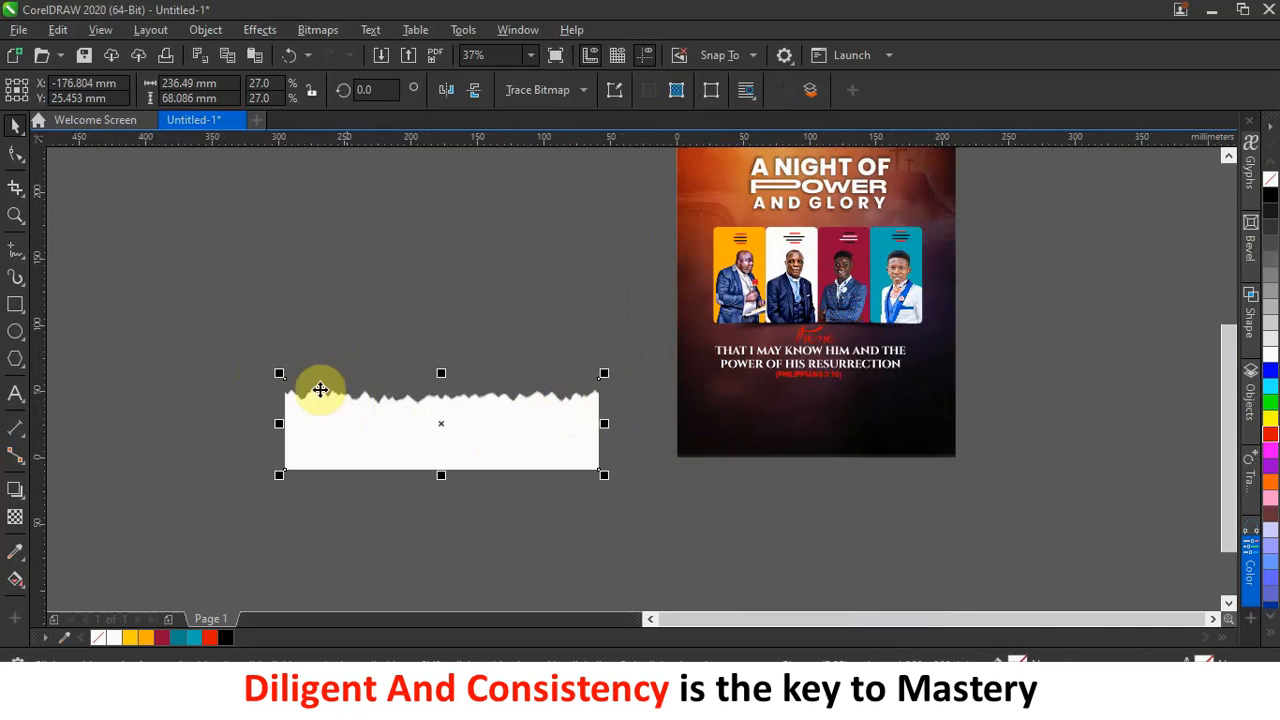
left_click_drag(281, 373, 367, 401)
scroll(542, 433, "up", 2)
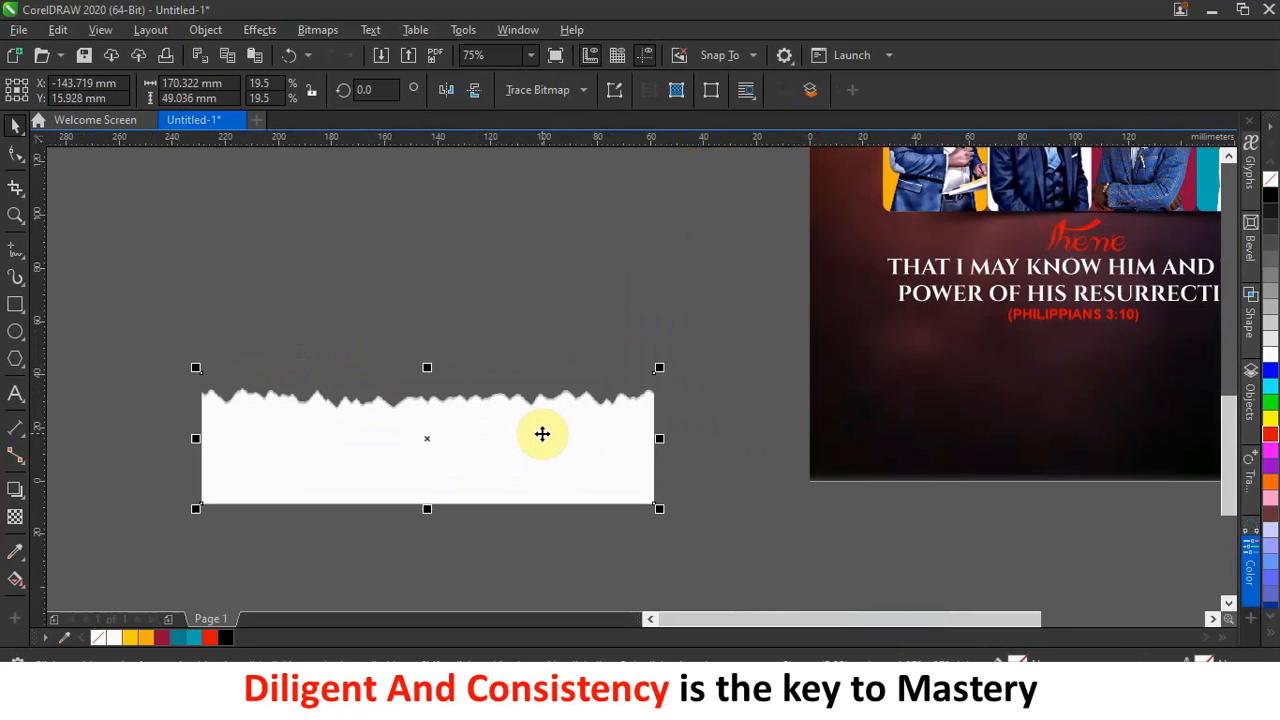
left_click(214, 266)
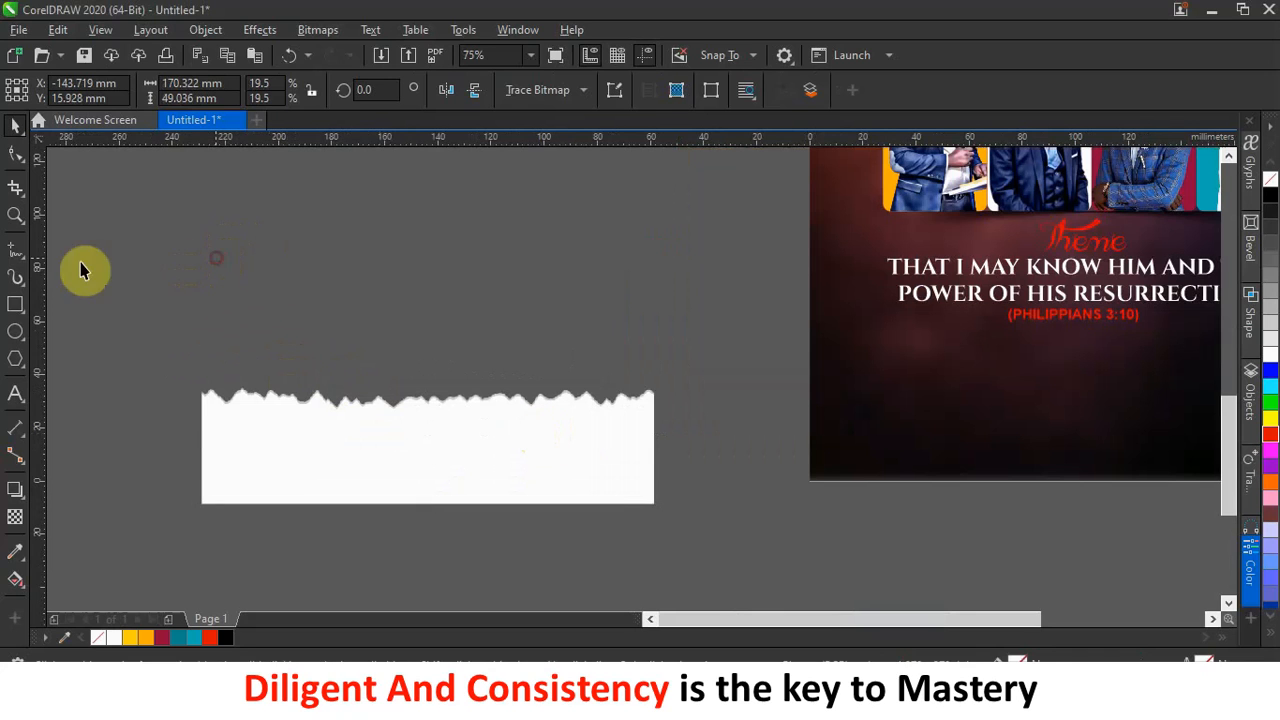
left_click(15, 257)
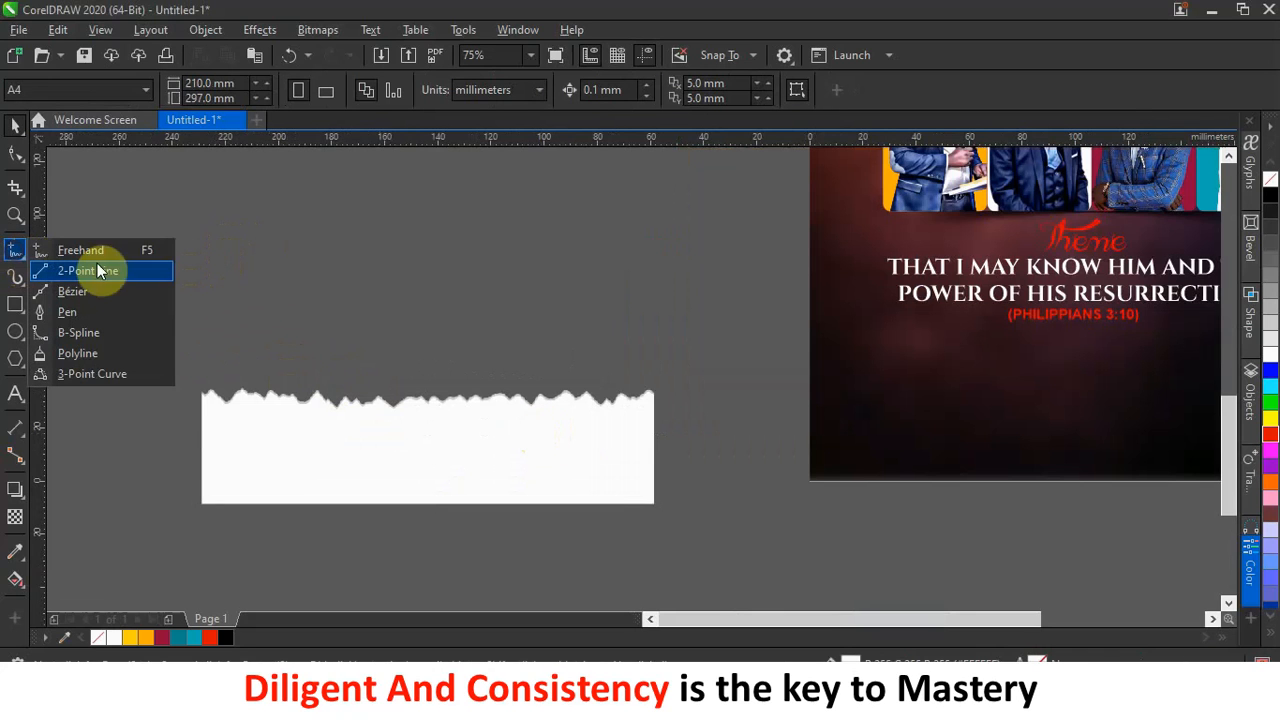
left_click(99, 250)
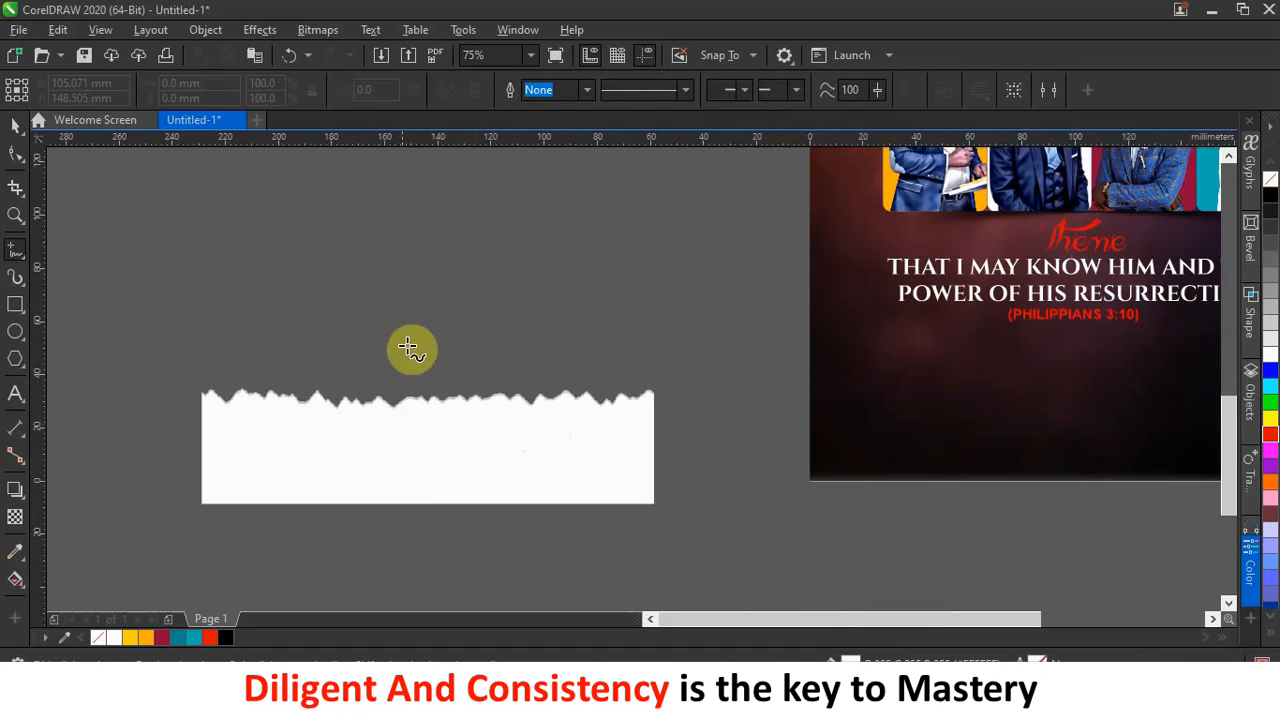
scroll(411, 349, "down", 2)
scroll(391, 449, "up", 2)
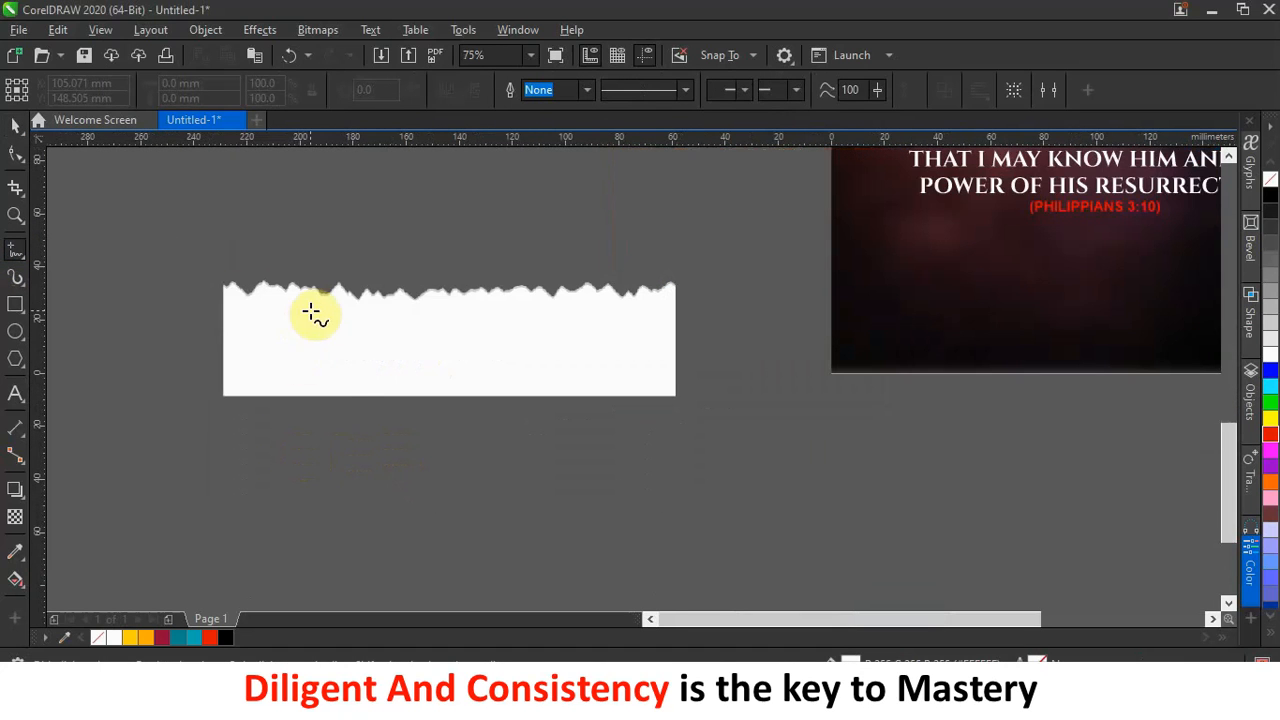
scroll(348, 327, "up", 1)
scroll(350, 330, "down", 1)
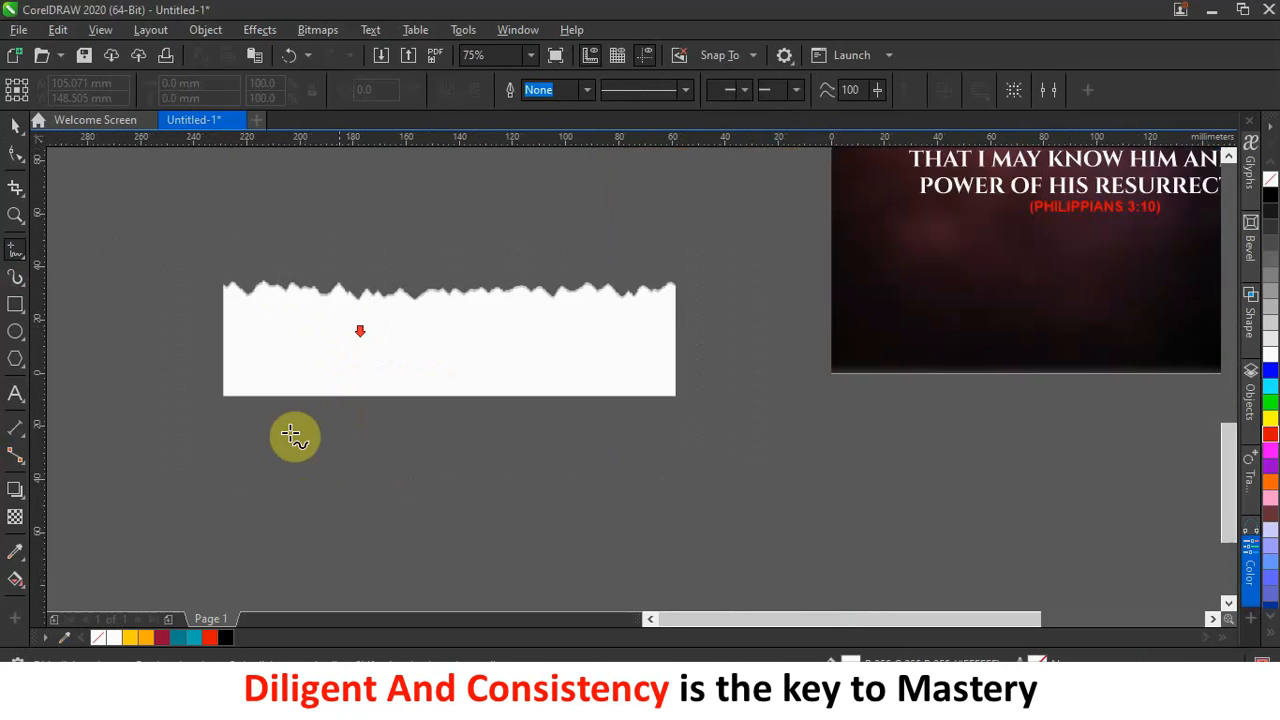
mouse_move(290, 467)
left_mouse_down()
mouse_move(349, 475)
mouse_move(380, 463)
mouse_move(799, 464)
mouse_move(811, 482)
mouse_move(813, 598)
mouse_move(456, 624)
mouse_move(226, 603)
mouse_move(224, 457)
mouse_move(258, 470)
left_mouse_up()
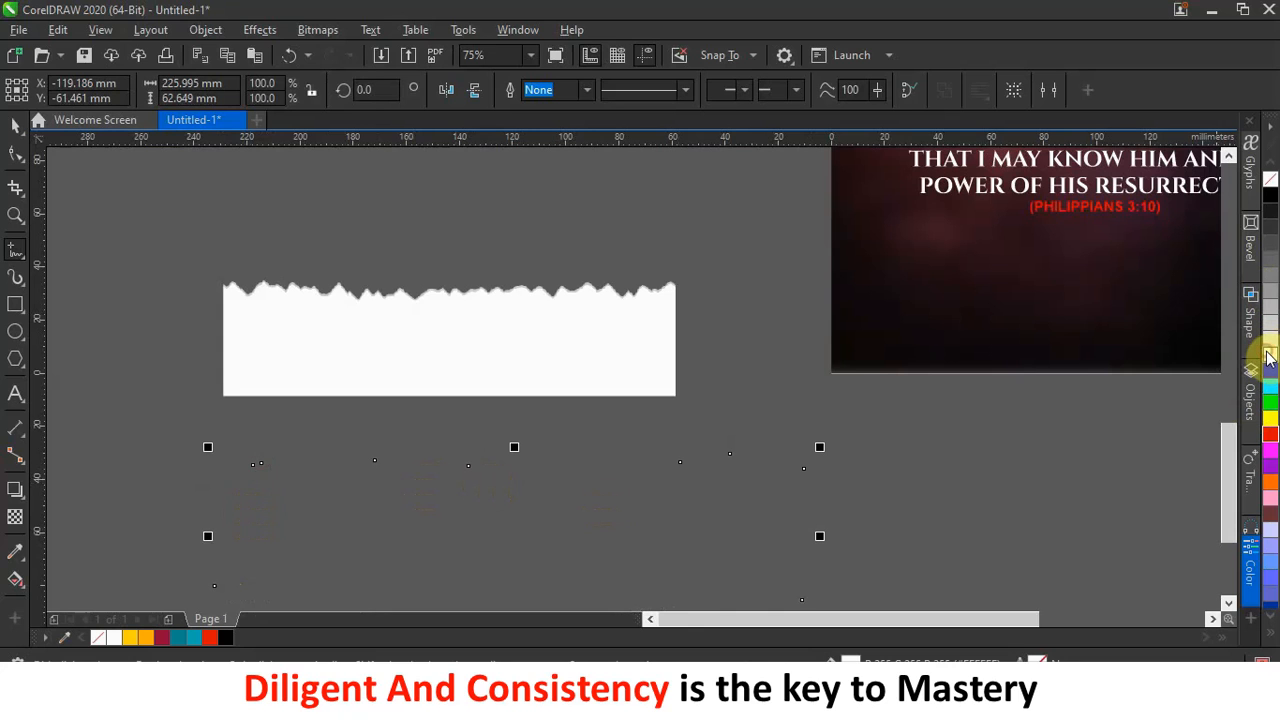
left_click(12, 127)
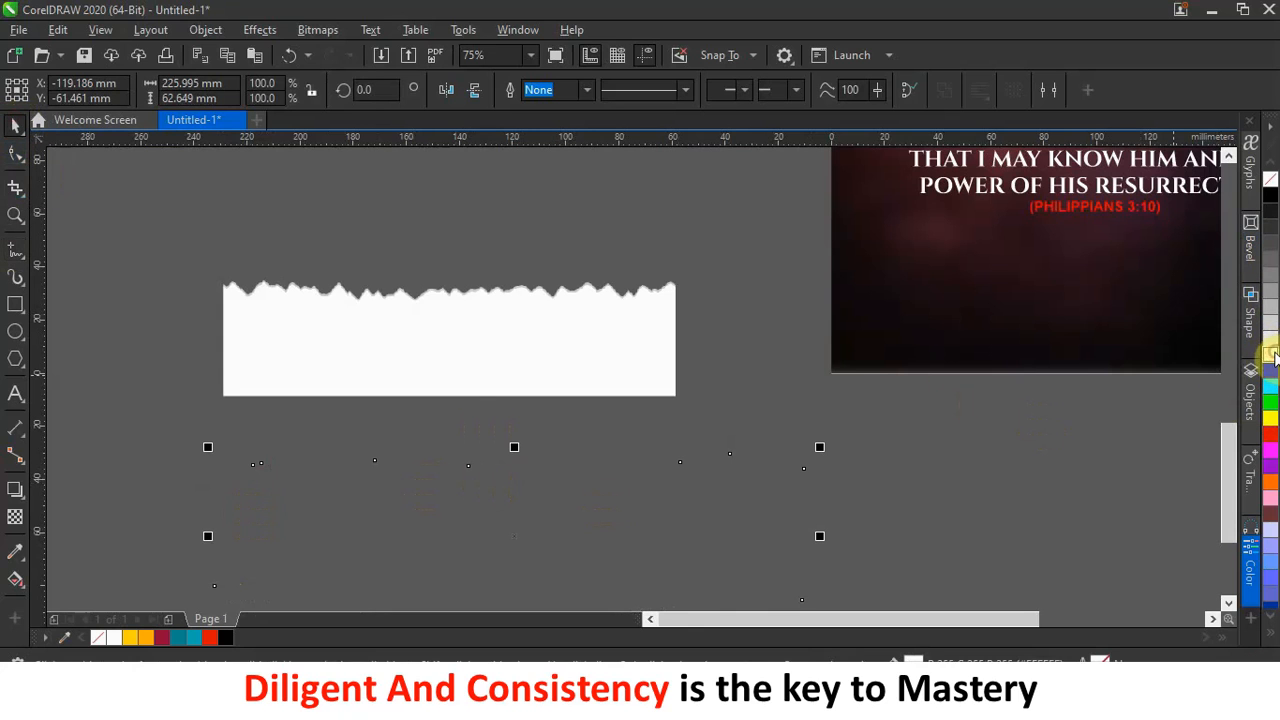
mouse_move(587, 535)
left_mouse_down()
mouse_move(583, 417)
mouse_move(592, 469)
left_mouse_up()
right_click(1270, 358)
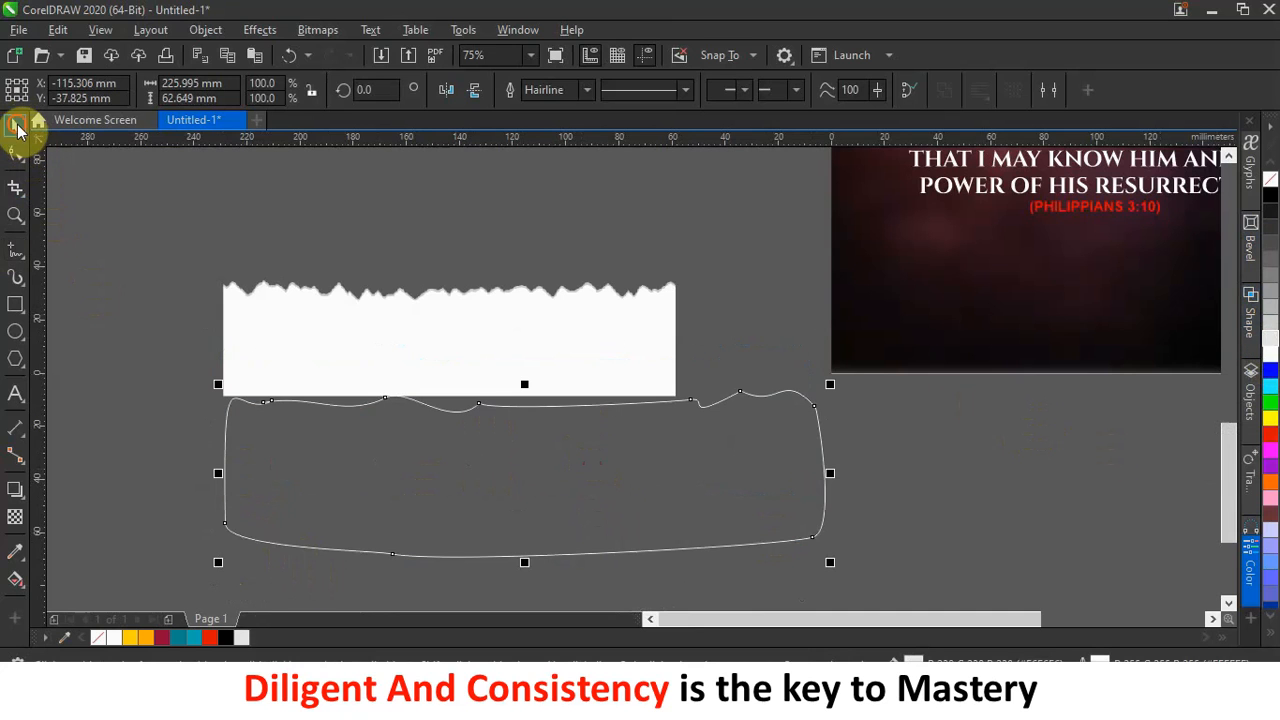
left_click(78, 357)
left_click(443, 485)
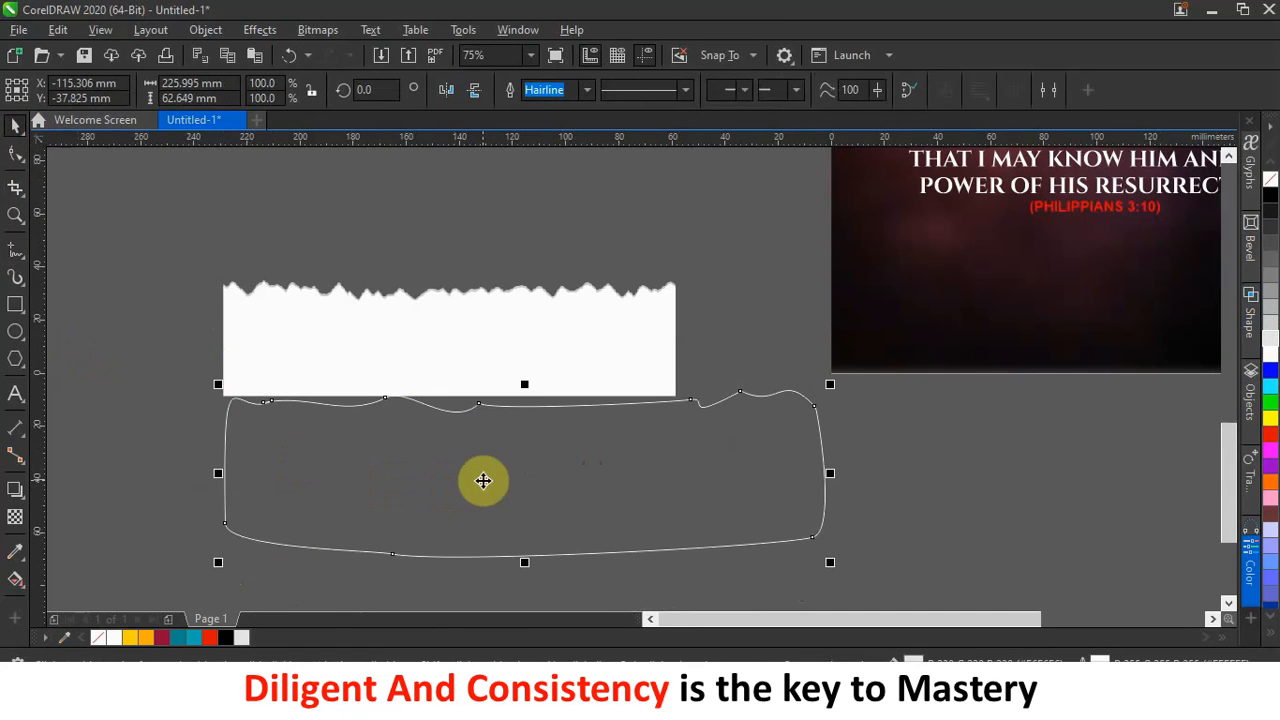
key("Delete")
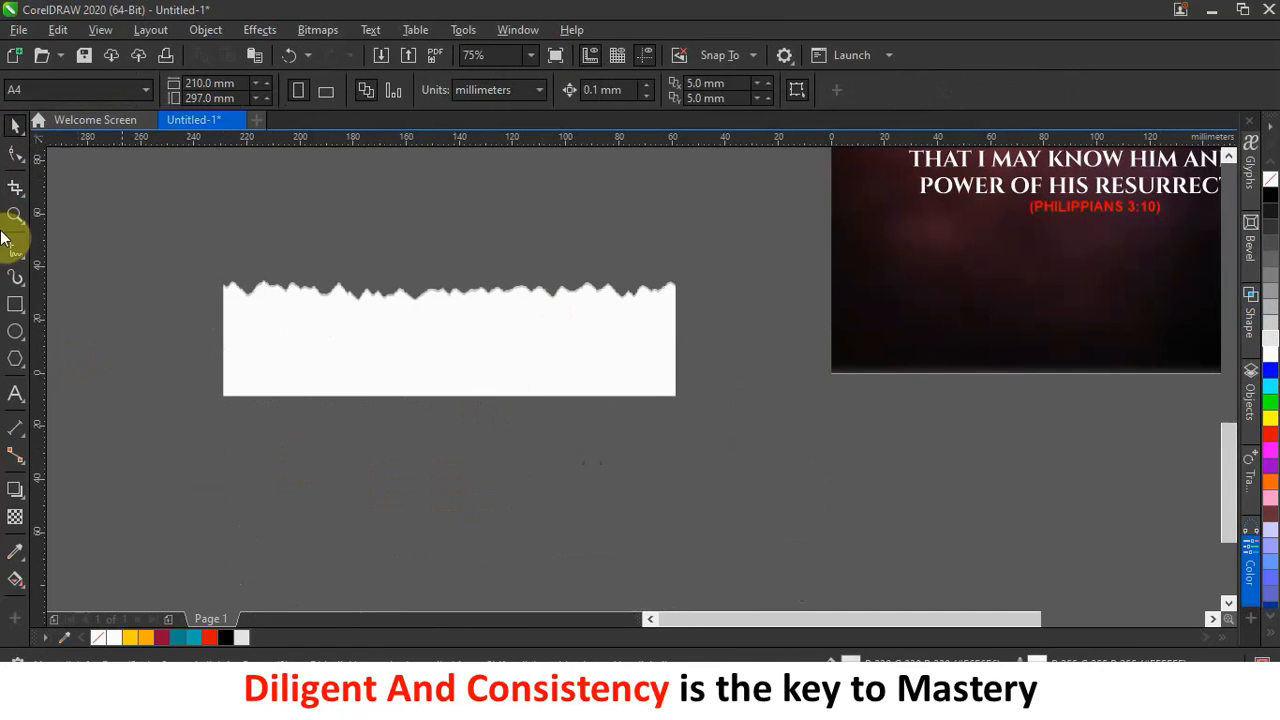
Draw a wide wavy-topped freehand shape below the torn strip, discarding several failed attempts.
left_click(16, 259)
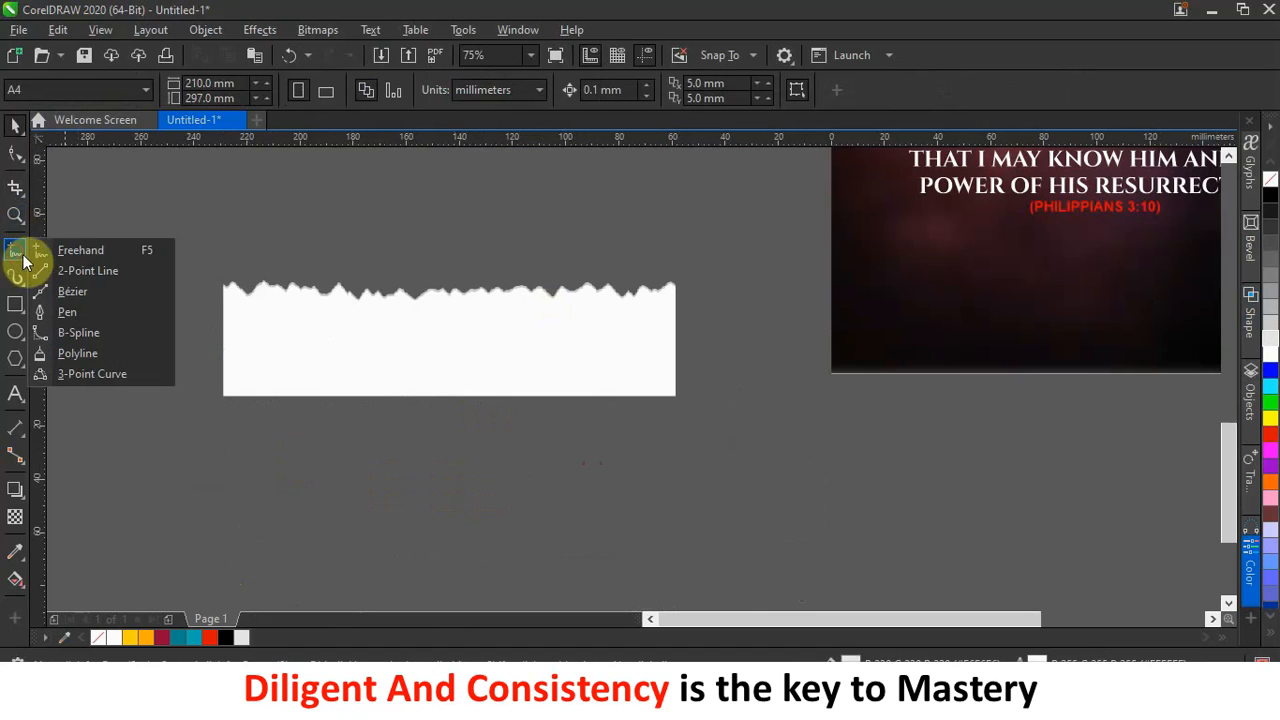
left_click(93, 249)
mouse_move(232, 457)
left_mouse_down()
mouse_move(484, 457)
mouse_move(705, 510)
mouse_move(538, 554)
mouse_move(358, 519)
mouse_move(279, 546)
mouse_move(229, 457)
left_mouse_up()
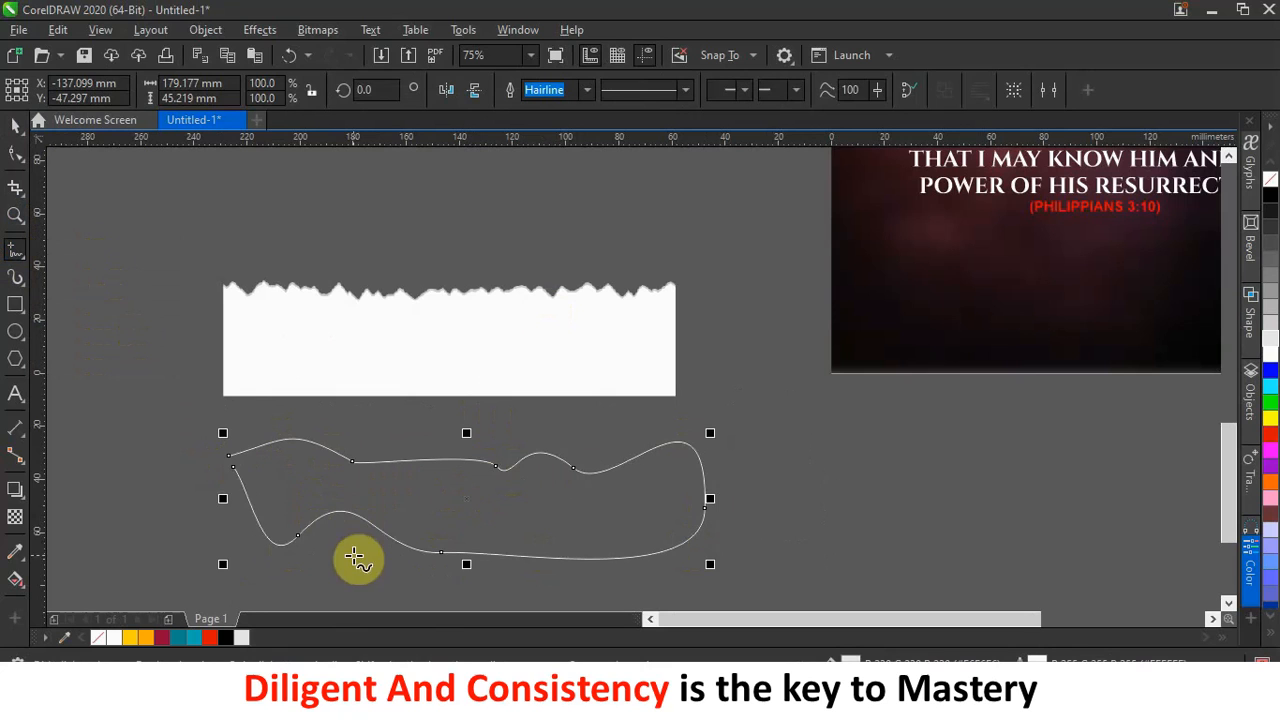
key("Delete")
mouse_move(417, 441)
left_mouse_down()
mouse_move(608, 469)
mouse_move(756, 459)
mouse_move(857, 546)
mouse_move(580, 568)
mouse_move(367, 546)
mouse_move(354, 458)
mouse_move(386, 451)
left_mouse_up()
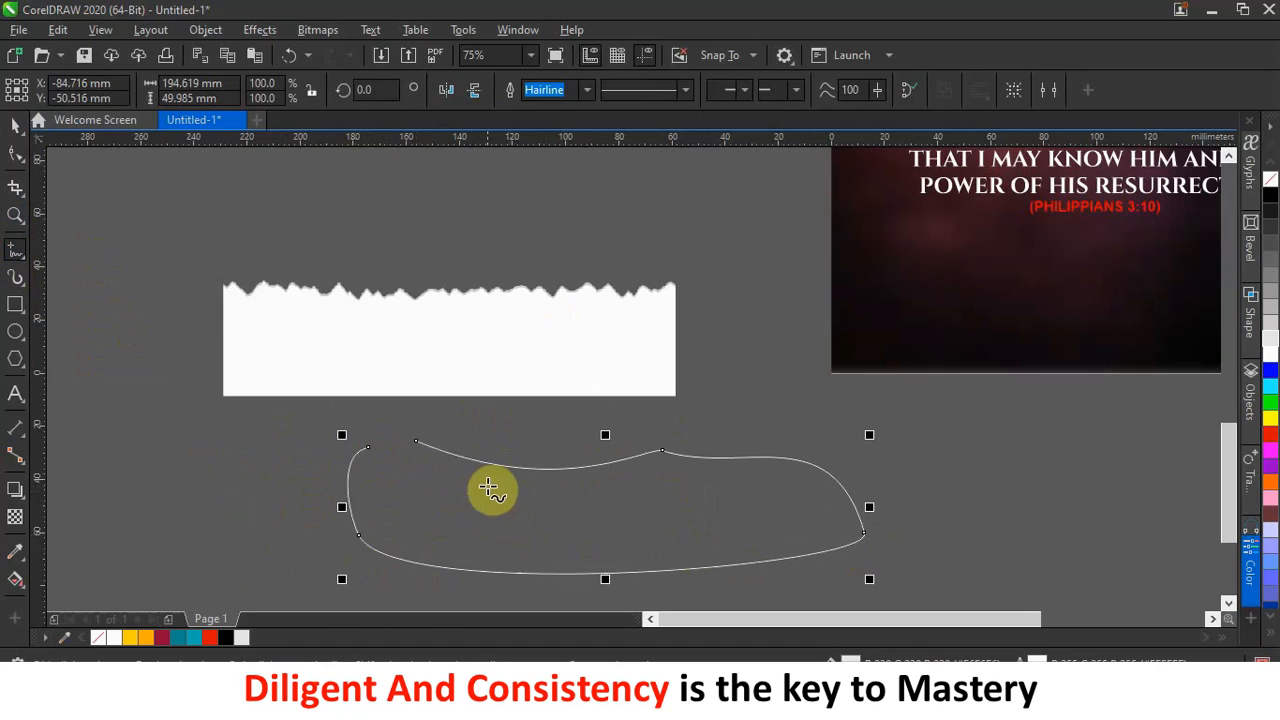
key("Delete")
mouse_move(335, 438)
left_mouse_down()
mouse_move(535, 475)
mouse_move(599, 516)
mouse_move(356, 540)
mouse_move(302, 497)
mouse_move(338, 441)
left_mouse_up()
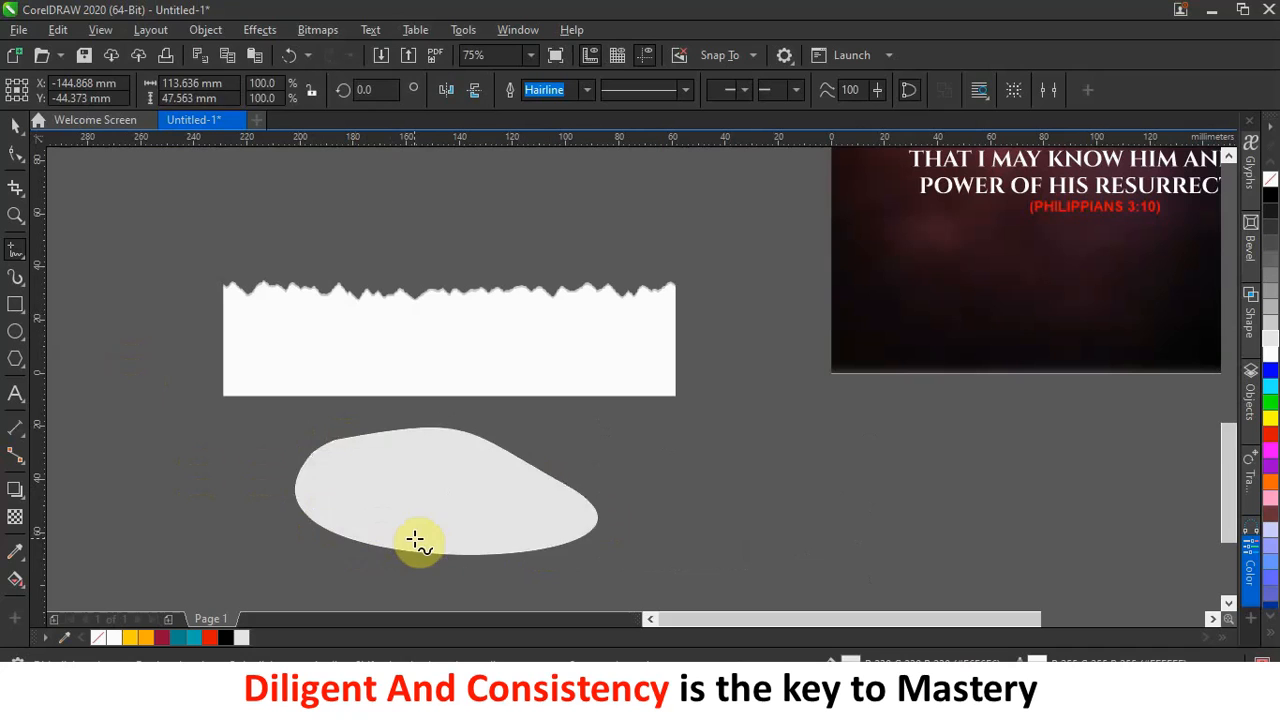
key("Delete")
mouse_move(264, 464)
left_mouse_down()
mouse_move(591, 474)
mouse_move(694, 457)
mouse_move(826, 463)
mouse_move(886, 509)
mouse_move(891, 591)
mouse_move(425, 604)
mouse_move(197, 563)
mouse_move(214, 474)
mouse_move(262, 463)
left_mouse_up()
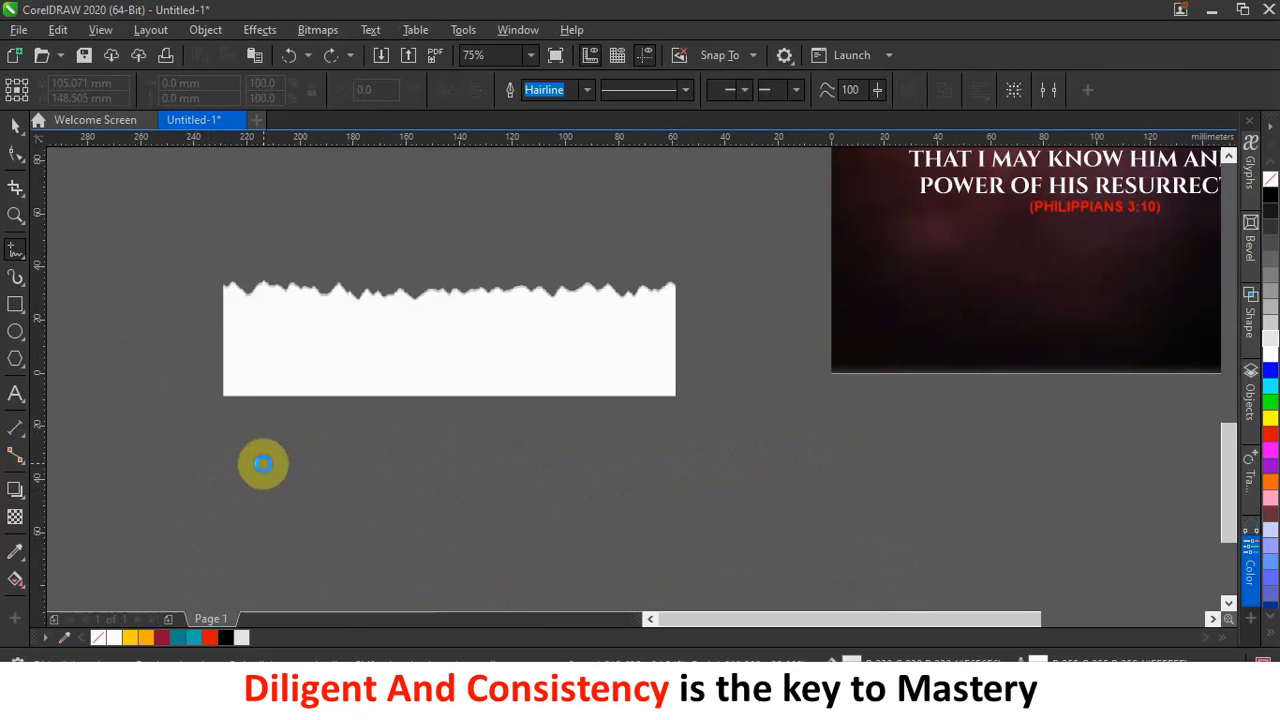
Fill the wavy shape with medium grey and remove its outline.
left_click(16, 128)
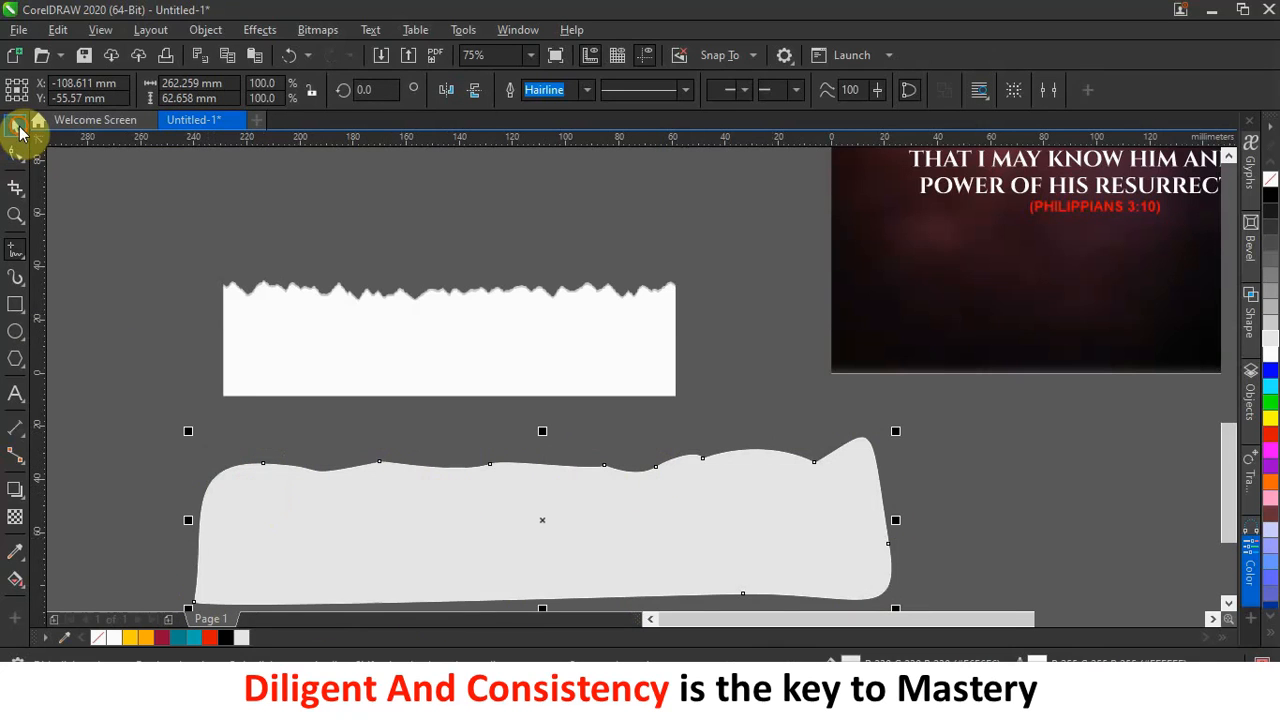
left_click(697, 224)
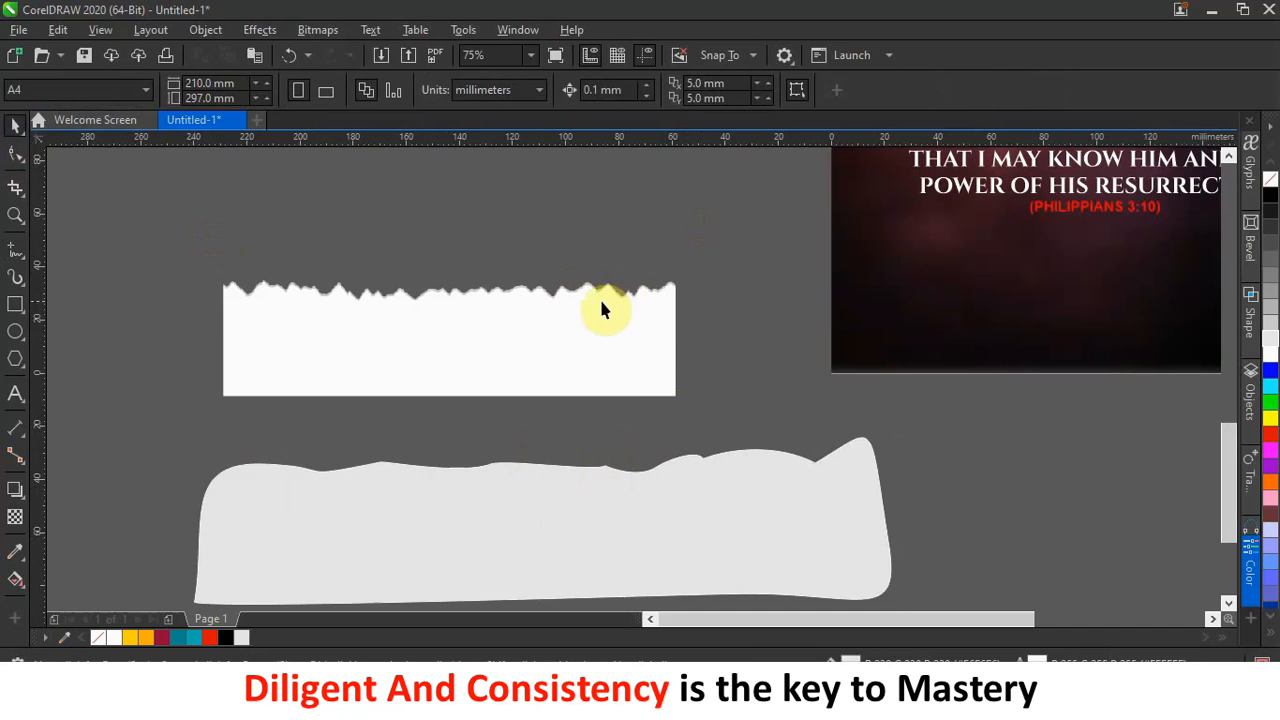
left_click(572, 432)
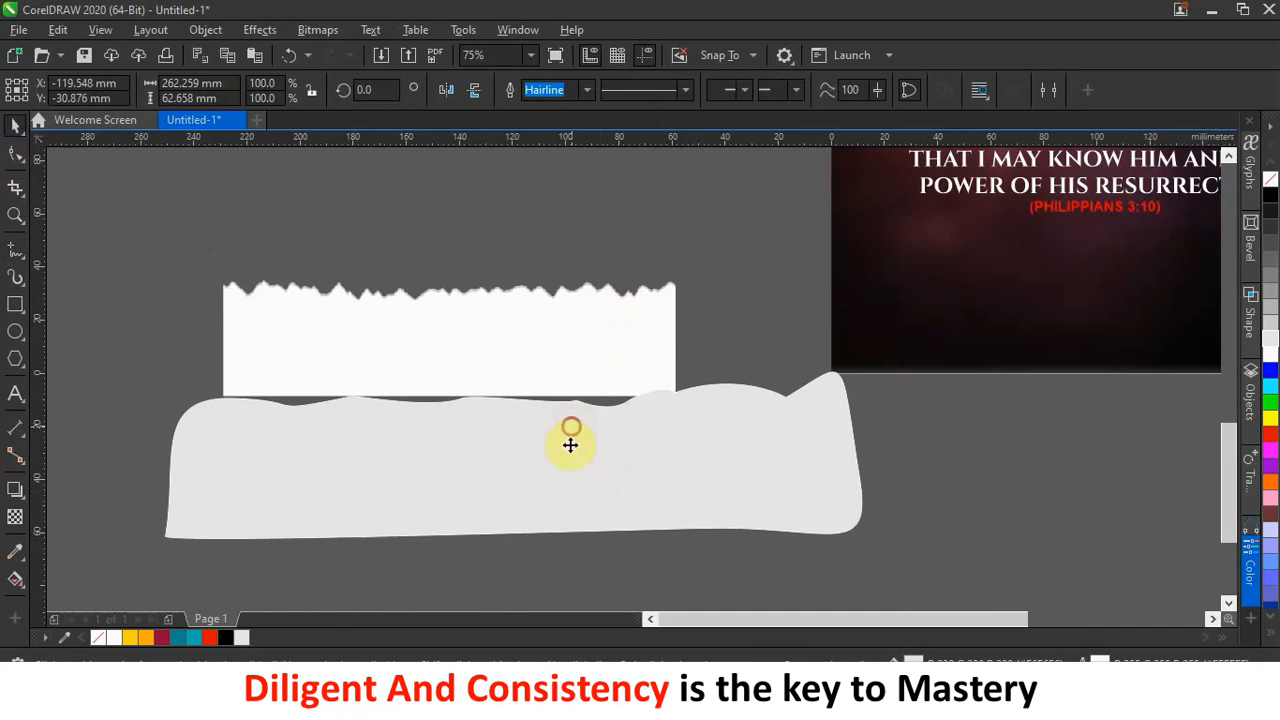
scroll(569, 449, "up", 2)
scroll(523, 280, "down", 2)
scroll(543, 280, "up", 8)
scroll(443, 294, "down", 8)
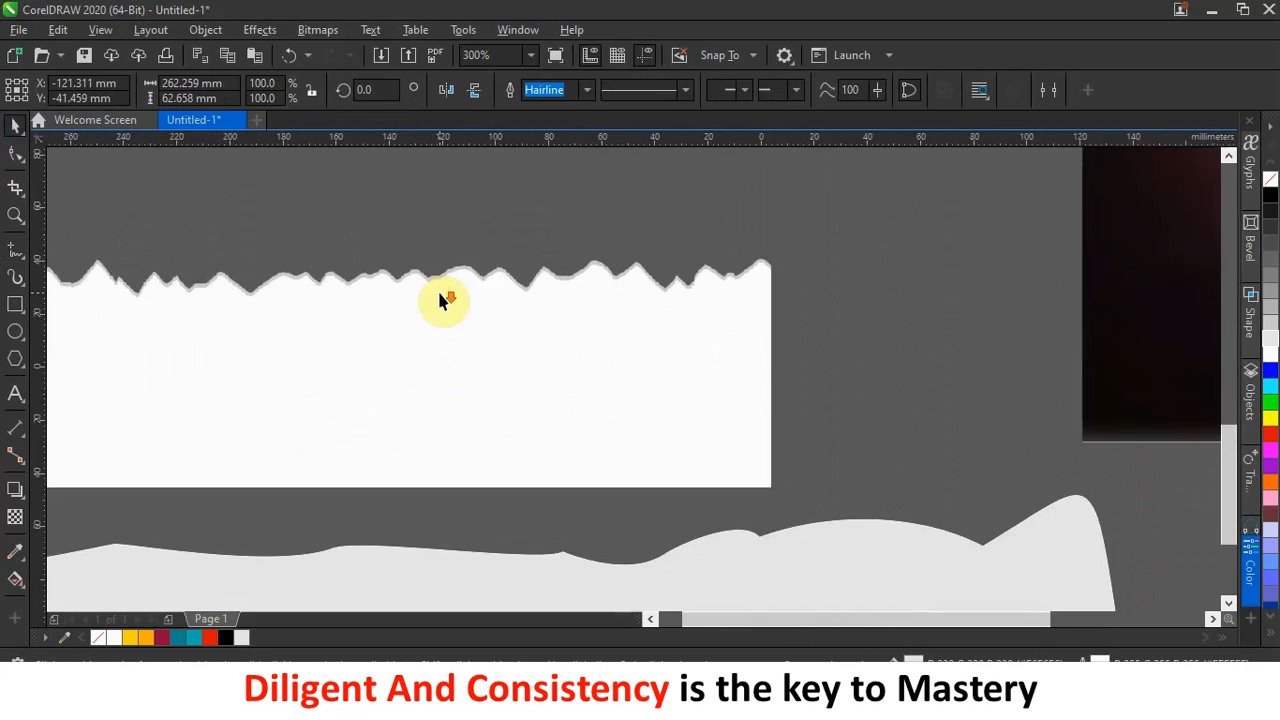
scroll(371, 289, "up", 4)
scroll(371, 289, "down", 5)
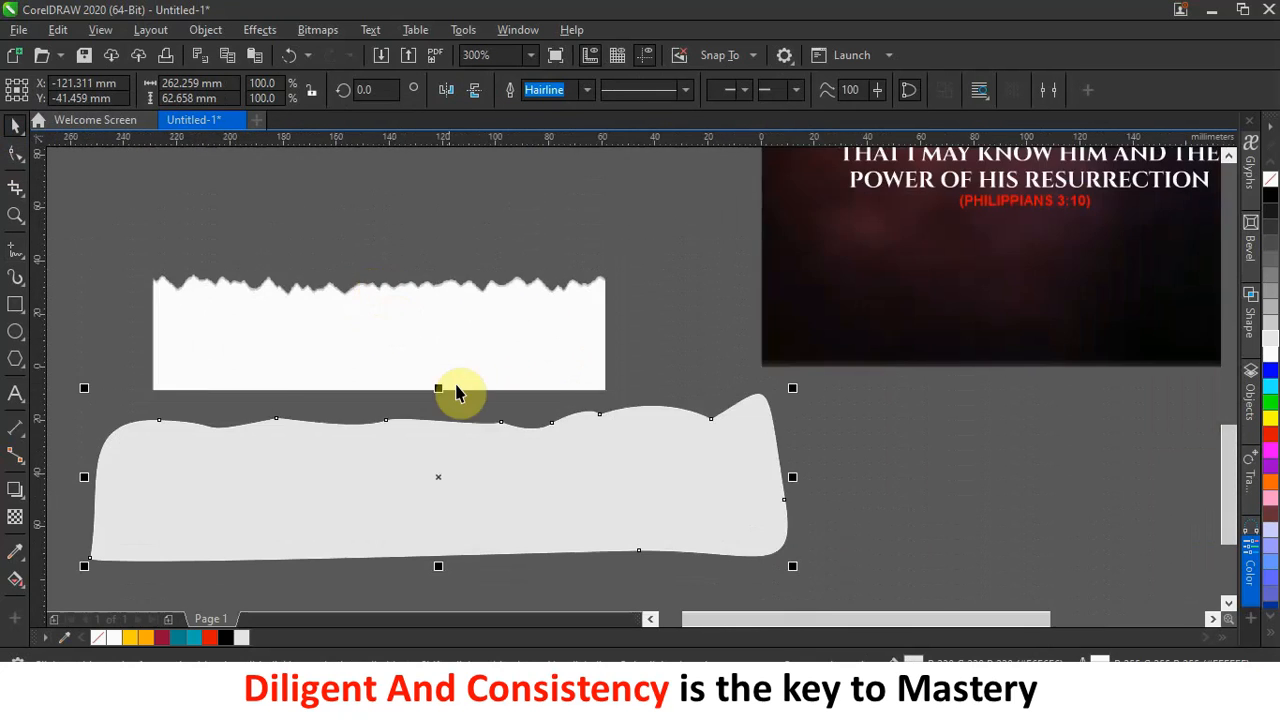
scroll(449, 430, "up", 3)
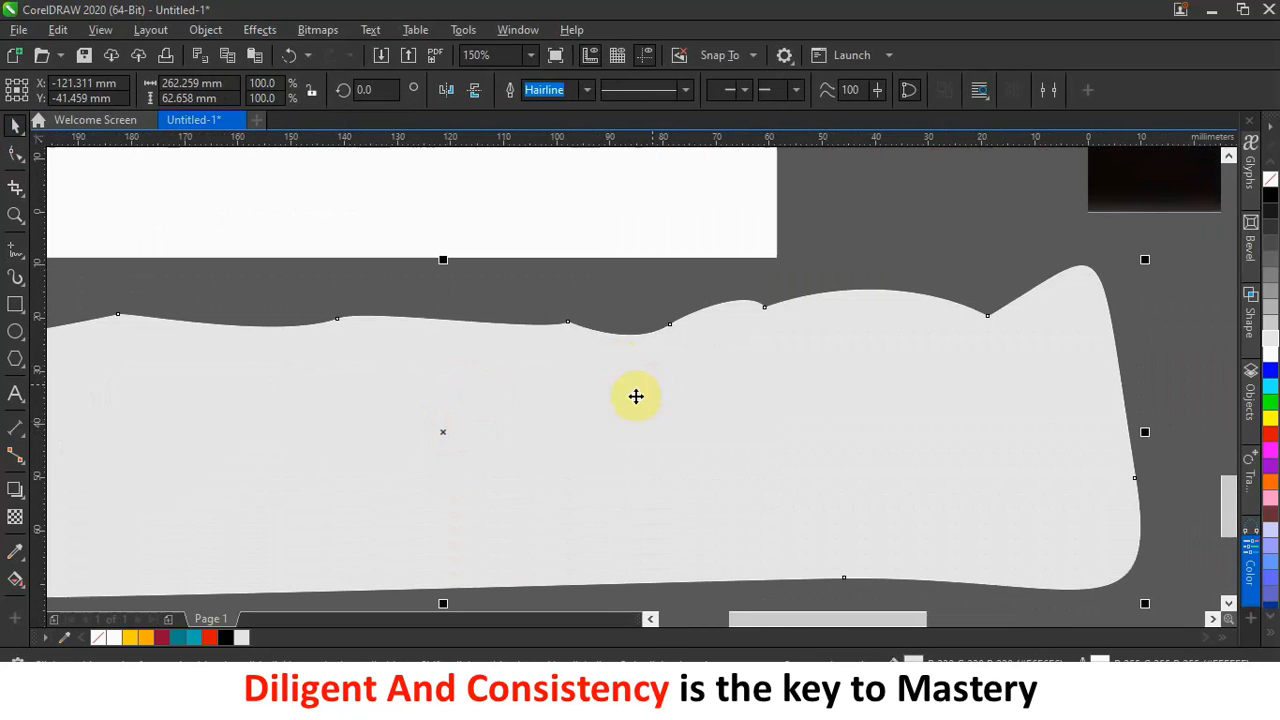
scroll(556, 405, "down", 1)
left_click(551, 412)
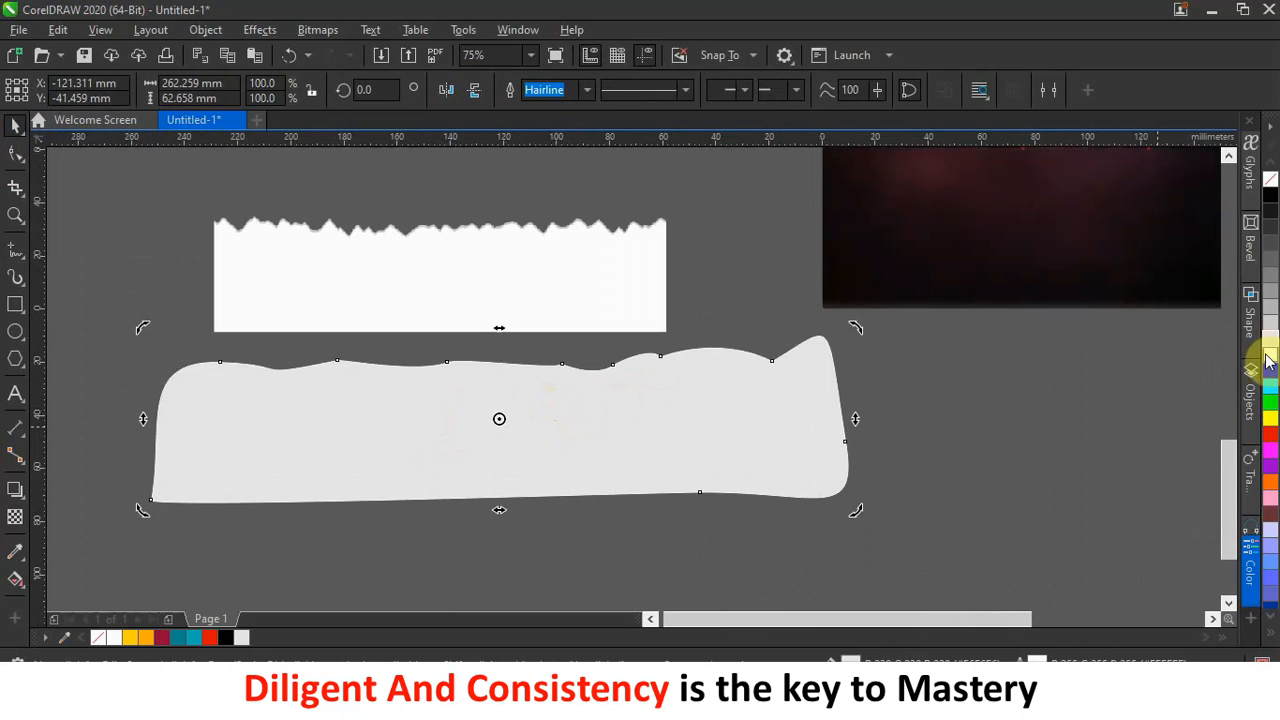
left_click(1271, 322)
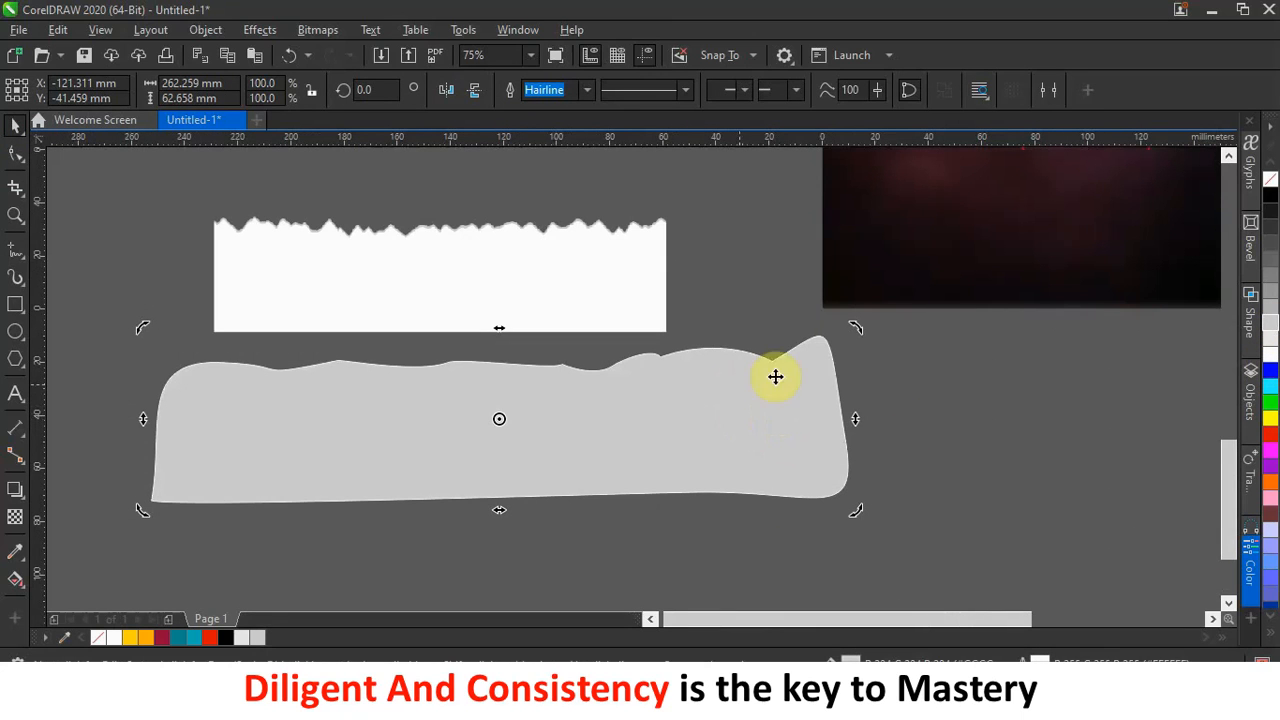
right_click(1271, 178)
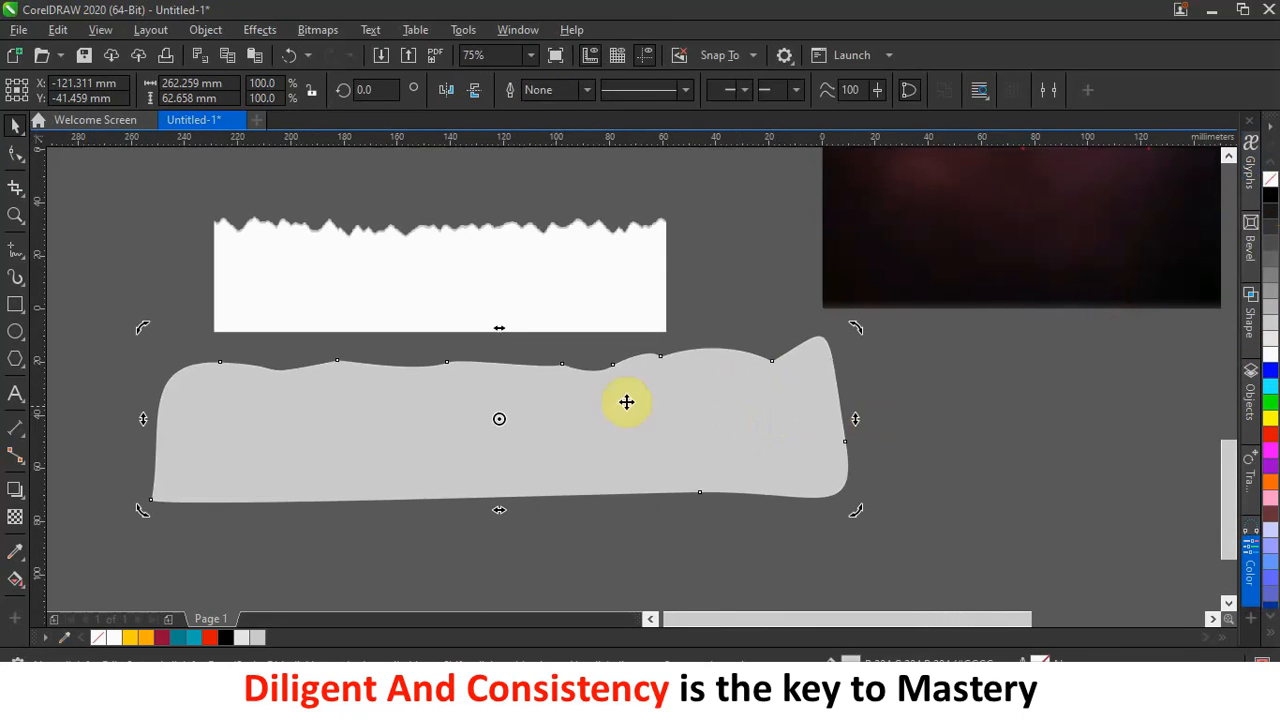
left_click(724, 250)
Refill the wavy shape white and nudge it down to reveal a grey edge.
left_click(670, 375)
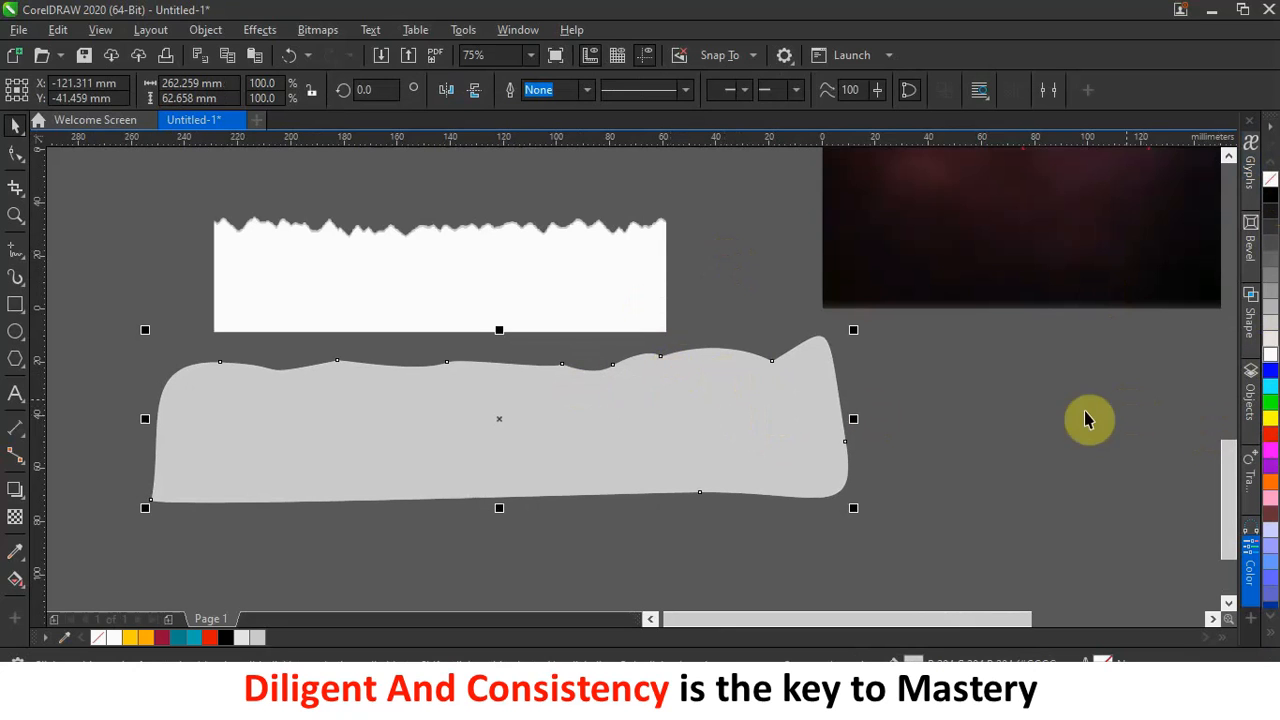
left_click_drag(630, 418, 660, 498)
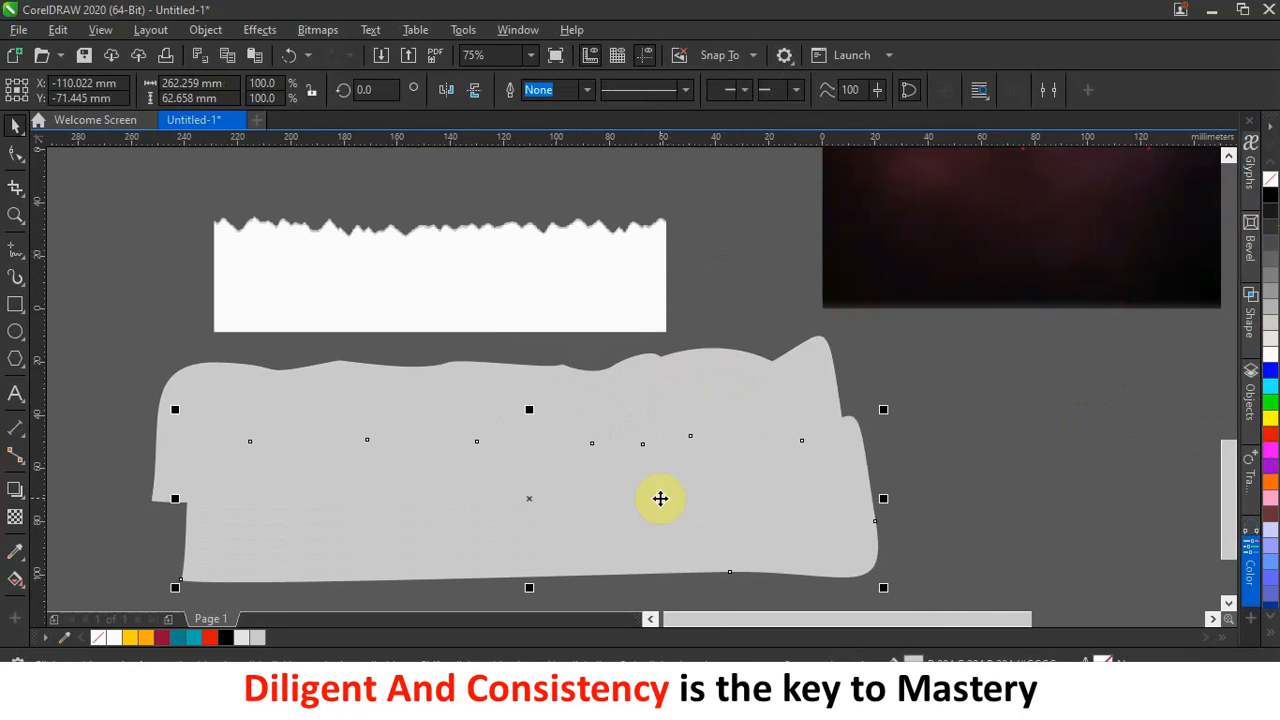
key("ctrl+z")
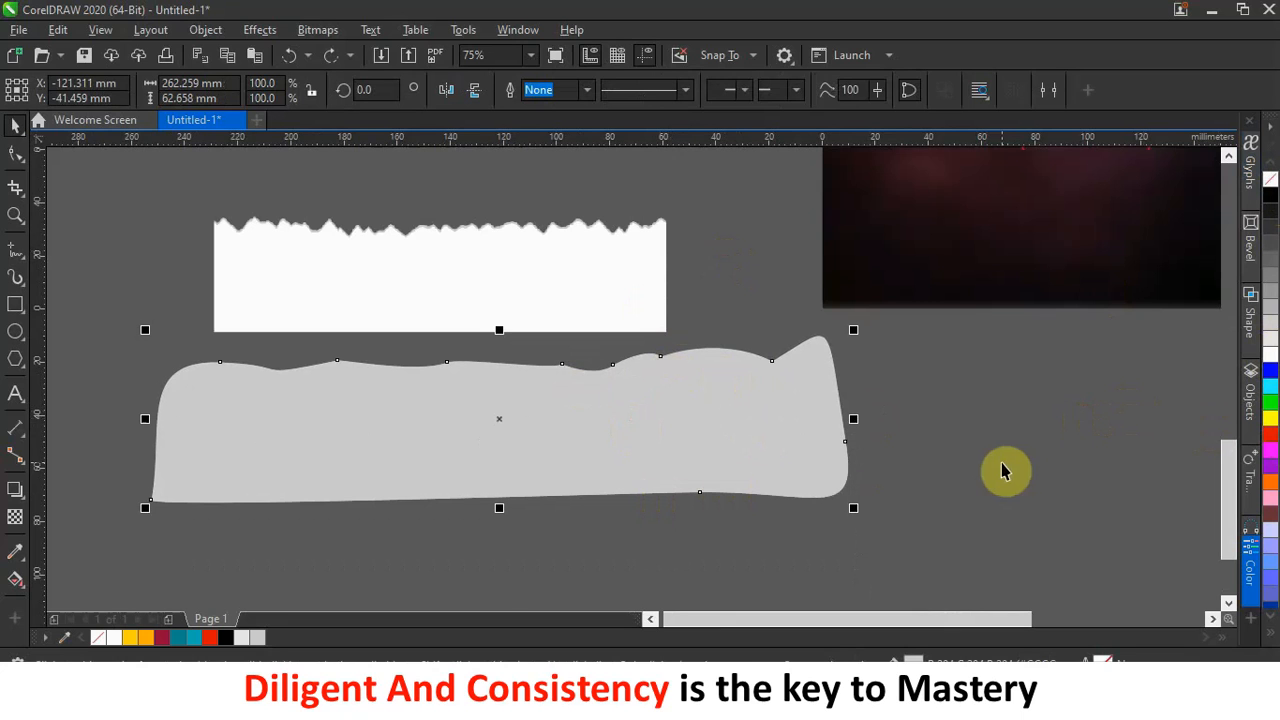
left_click(1272, 358)
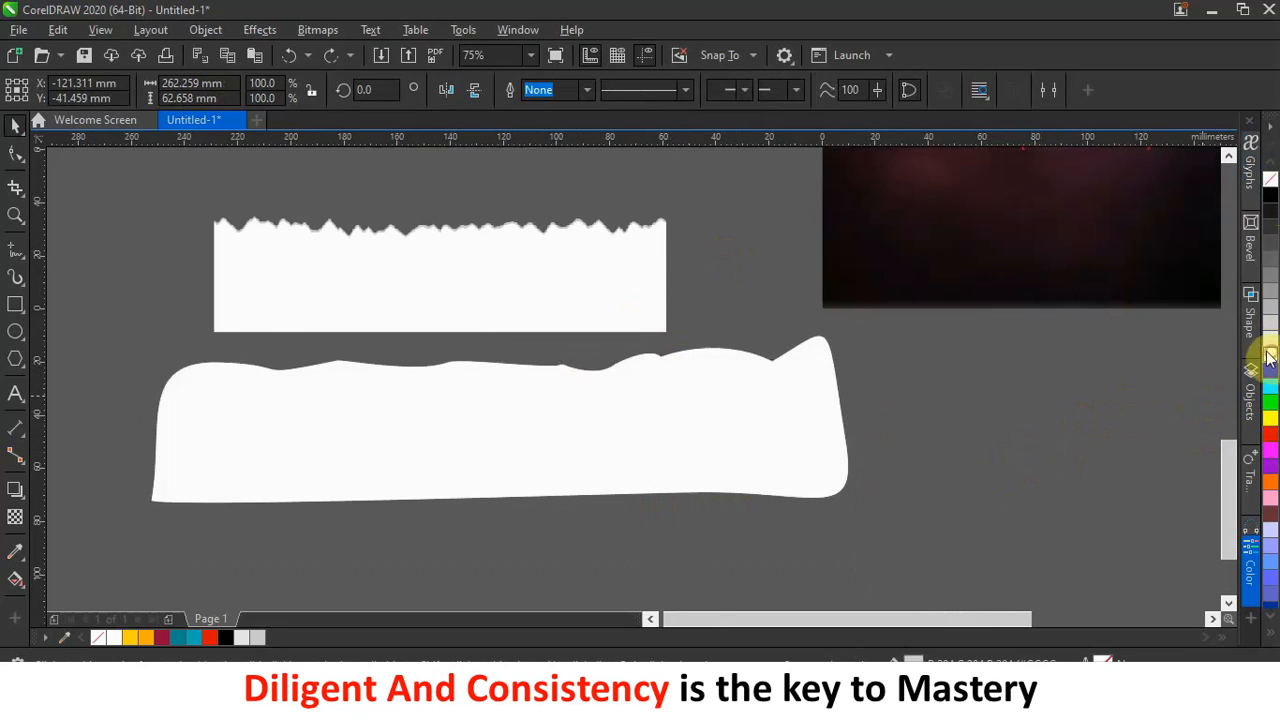
scroll(540, 433, "up", 2)
key("Down")
key("Down")
key("Down")
key("Down")
key("Down")
key("Down")
key("Down")
key("Down")
key("Down")
key("Down")
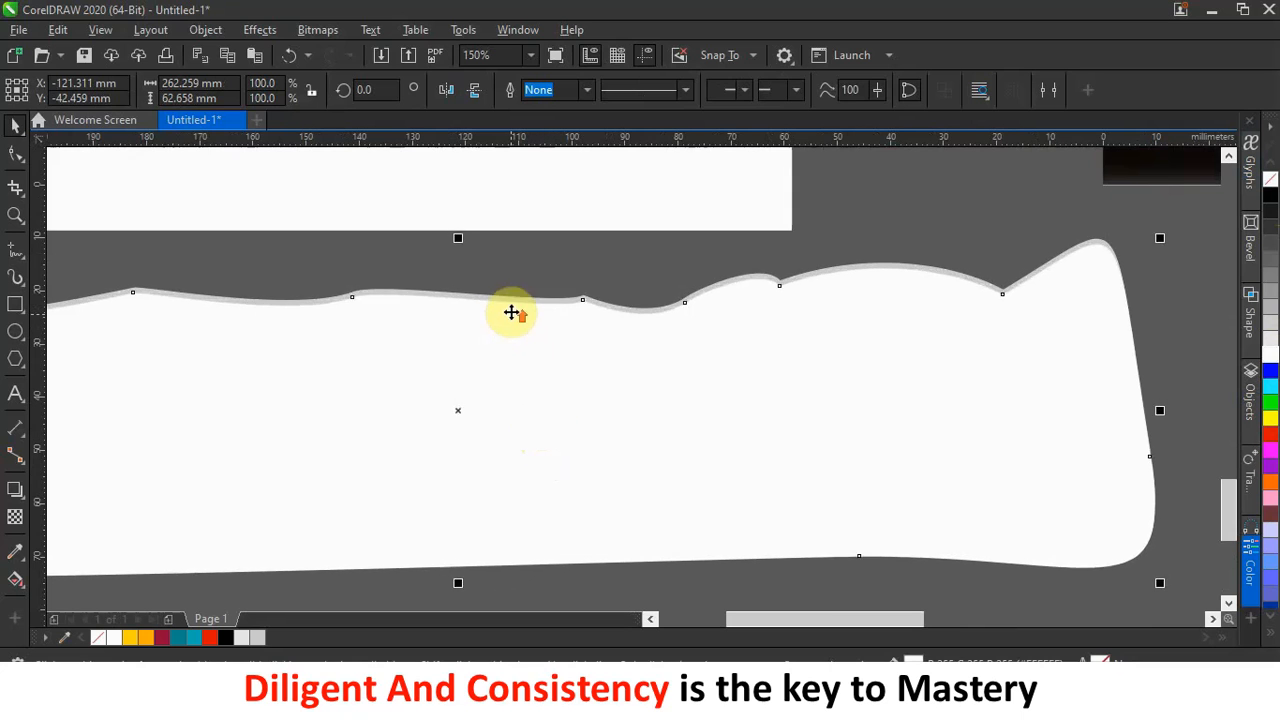
scroll(511, 313, "up", 2)
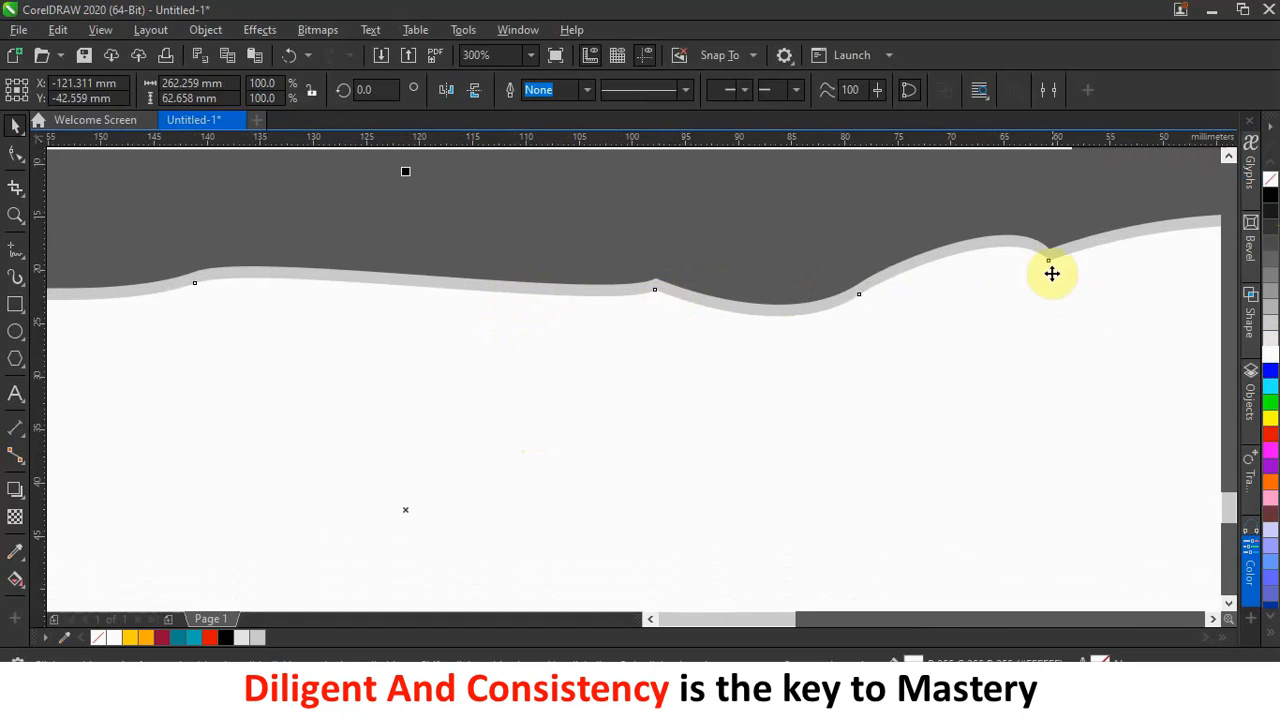
scroll(679, 291, "down", 3)
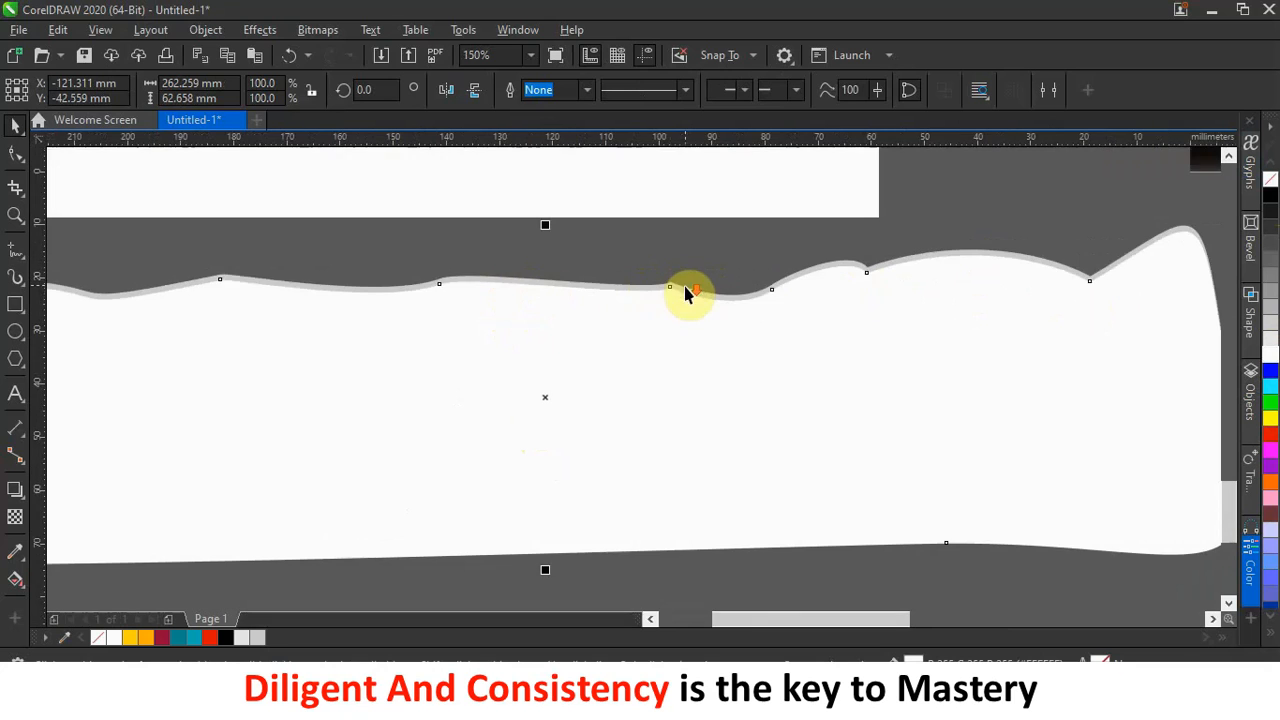
scroll(766, 294, "down", 5)
scroll(758, 271, "up", 10)
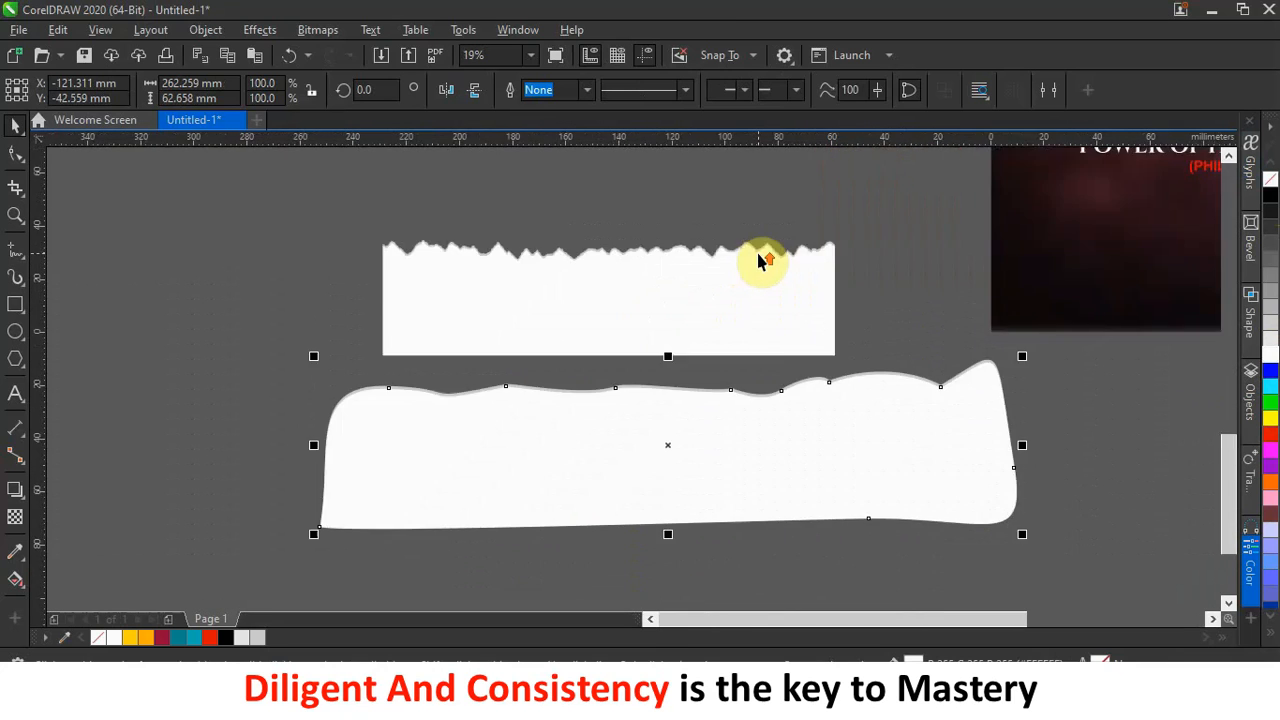
scroll(754, 247, "down", 4)
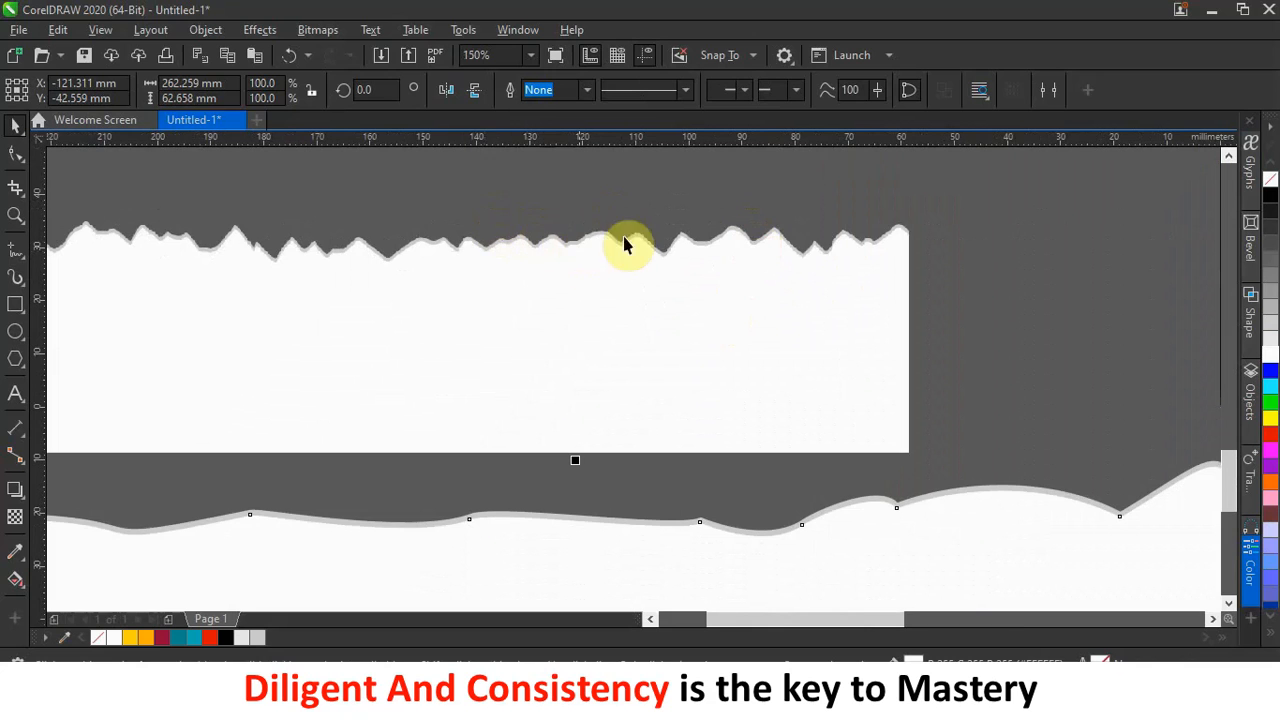
scroll(838, 256, "down", 2)
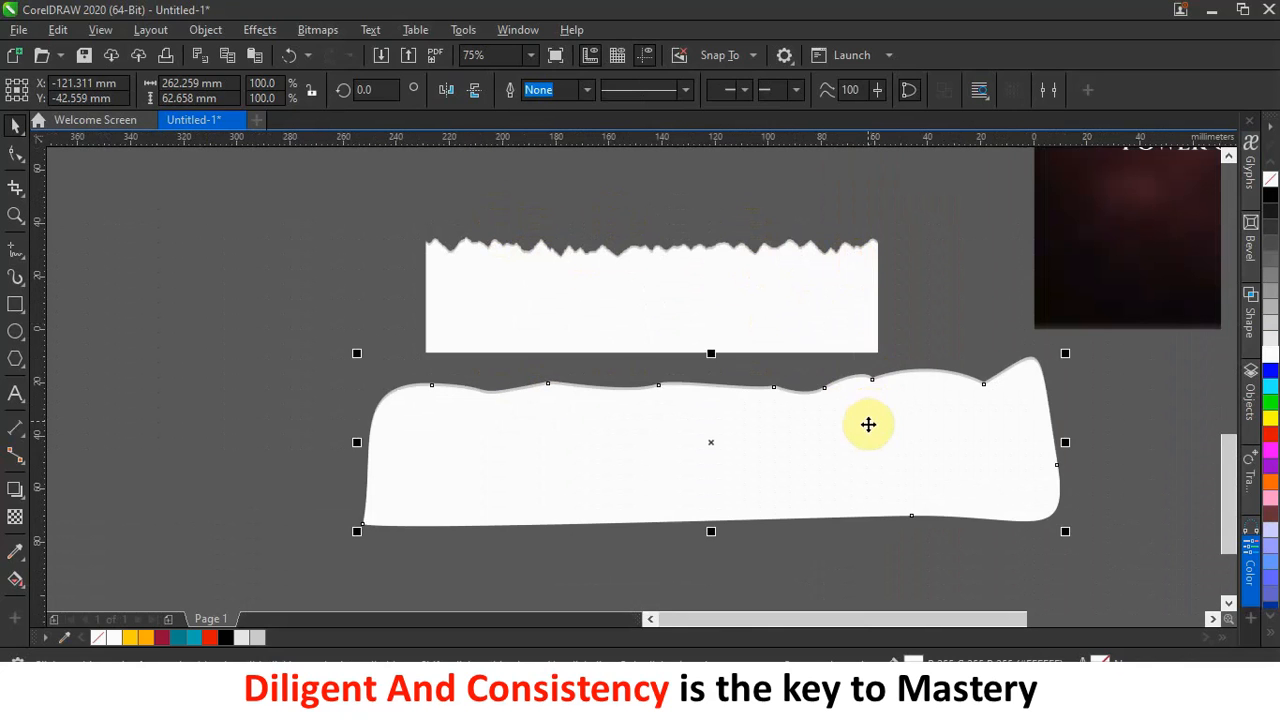
Remove the white wavy shape and the grey one under it, leaving the torn strip.
key("Delete")
left_click(725, 449)
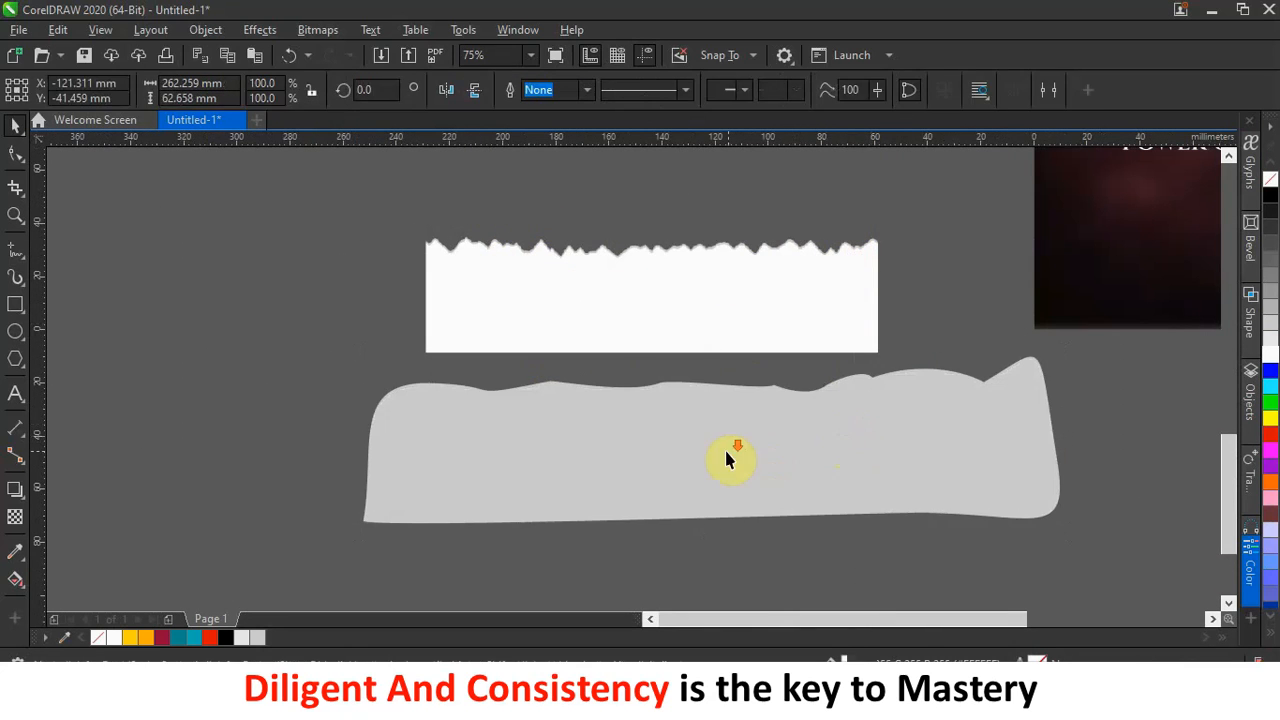
key("Delete")
scroll(723, 448, "down", 1)
scroll(784, 368, "up", 1)
scroll(785, 378, "down", 4)
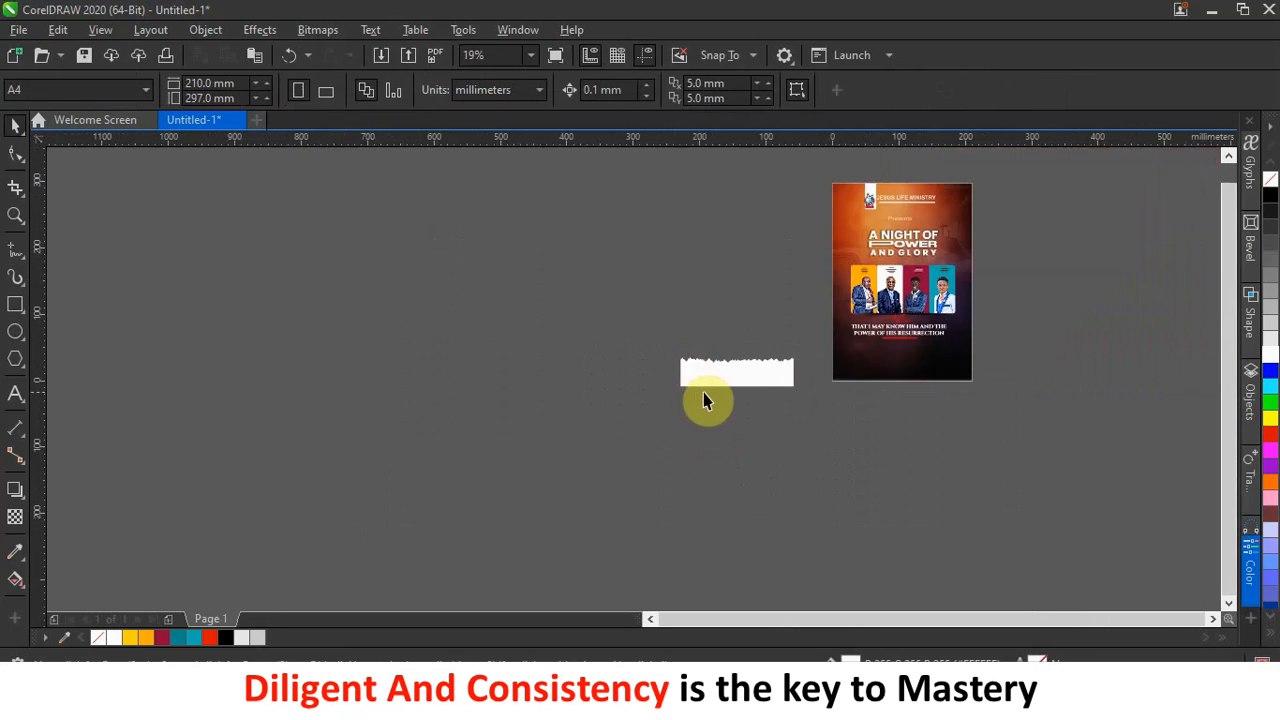
Resize the torn strip to the flyer's width and PowerClip it into the flyer's bottom edge.
scroll(790, 376, "up", 2)
left_click_drag(785, 382, 943, 472)
left_click(688, 519)
left_click(722, 358)
left_click(760, 384)
left_click_drag(803, 403, 858, 419)
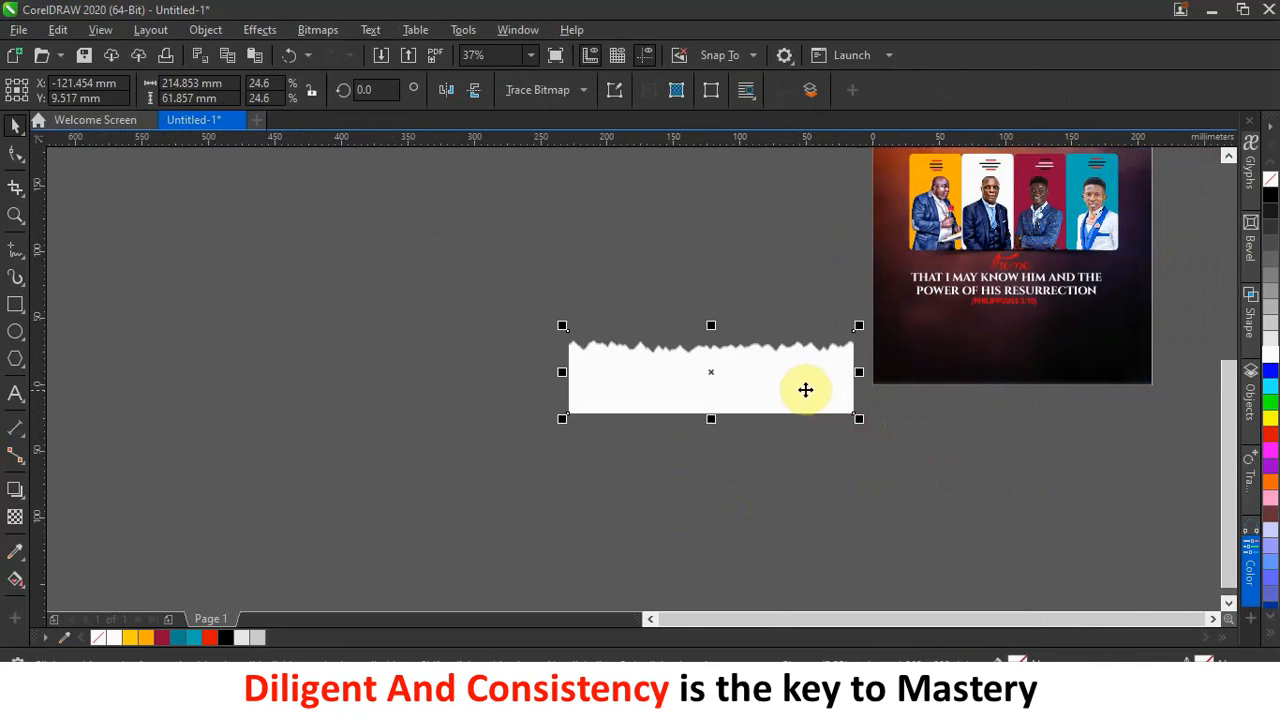
left_click_drag(708, 397, 1004, 380)
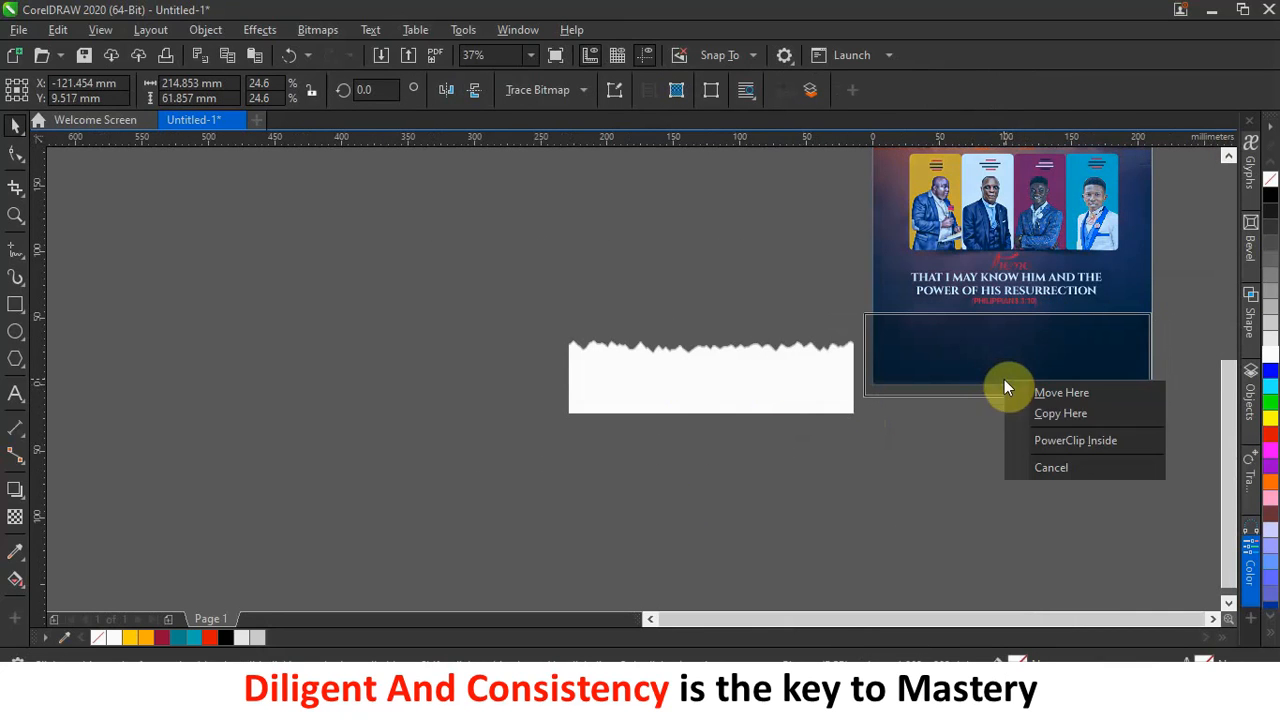
left_click(1073, 439)
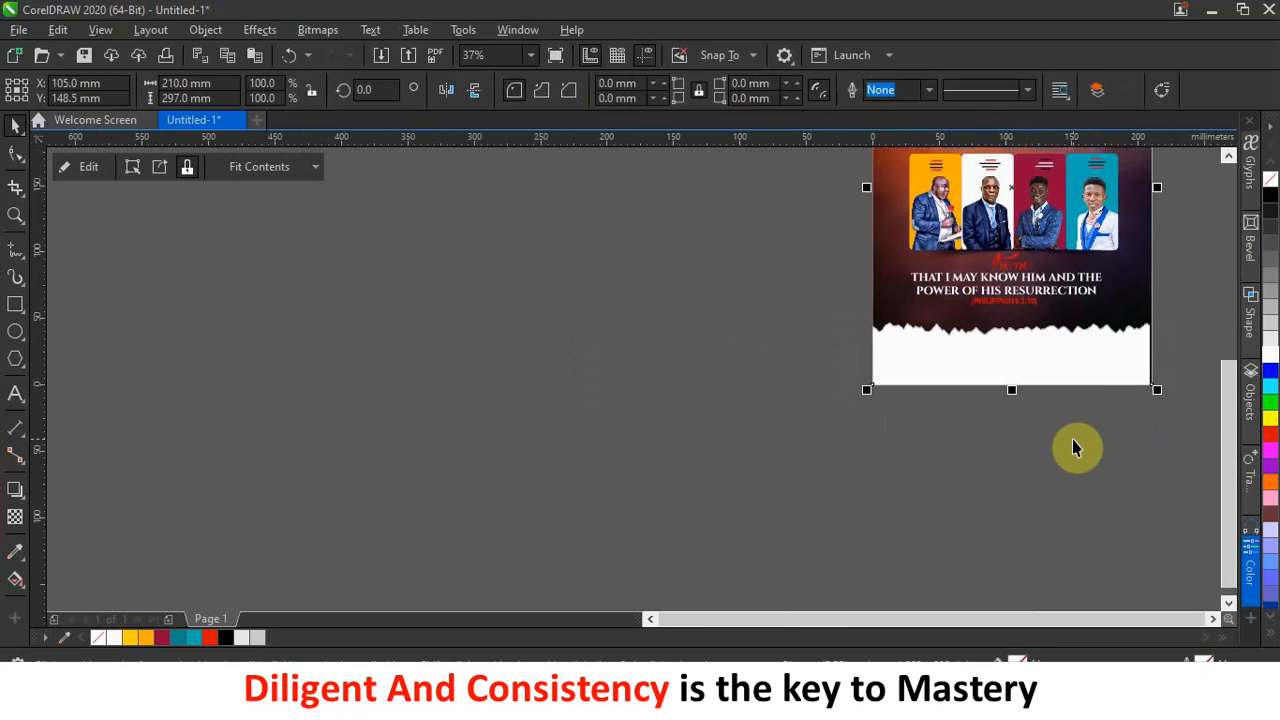
left_click(1098, 359, "ctrl")
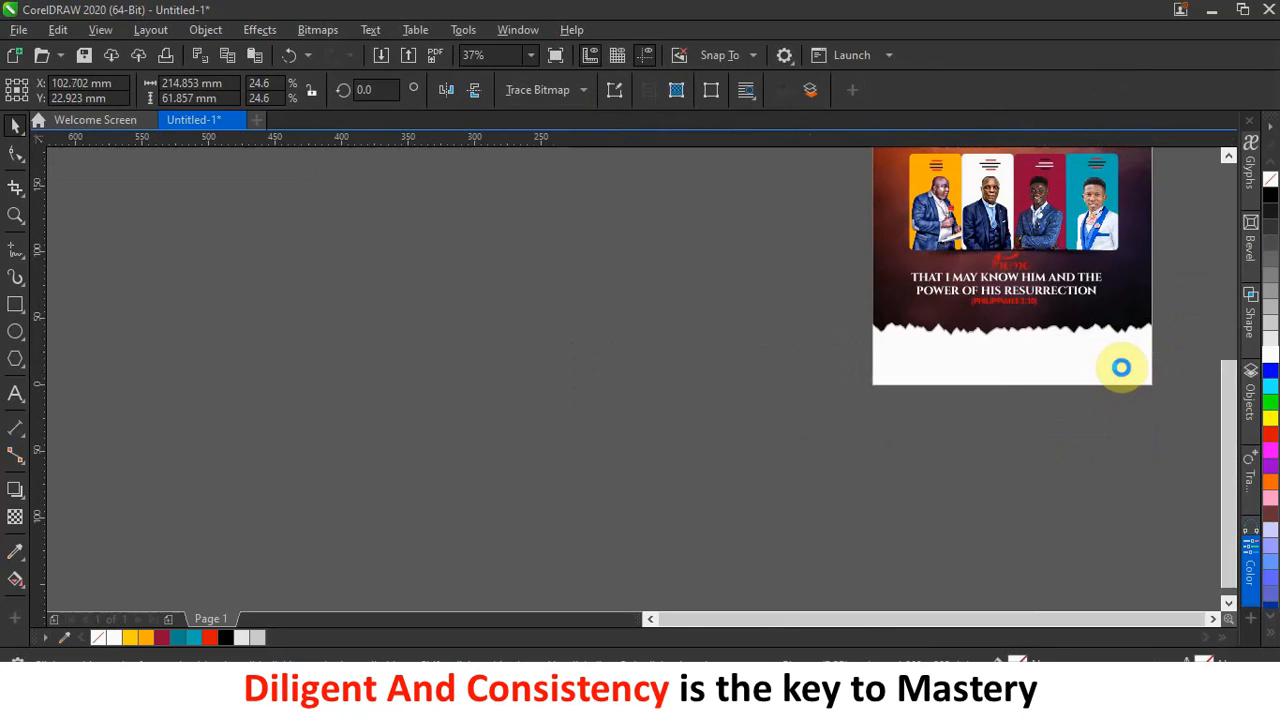
left_click(723, 408)
Select and then deselect the verse text block on the flyer.
scroll(1042, 329, "up", 2)
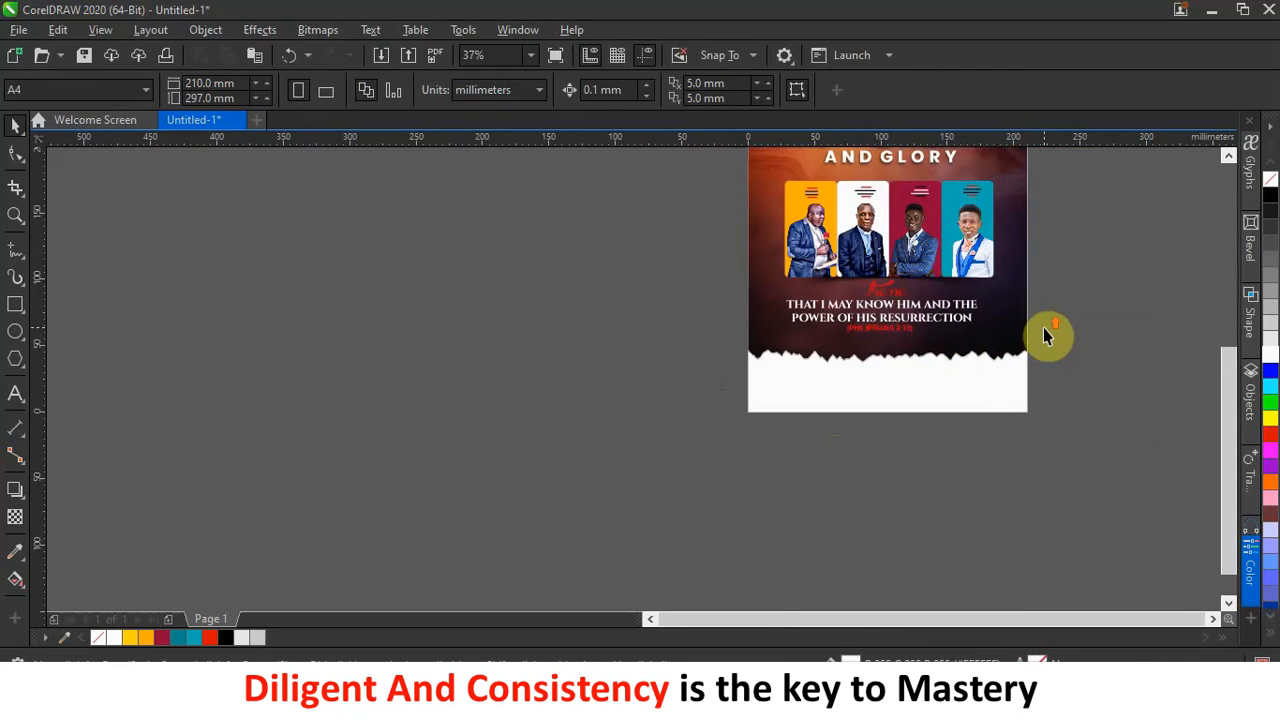
left_click_drag(709, 271, 1034, 354)
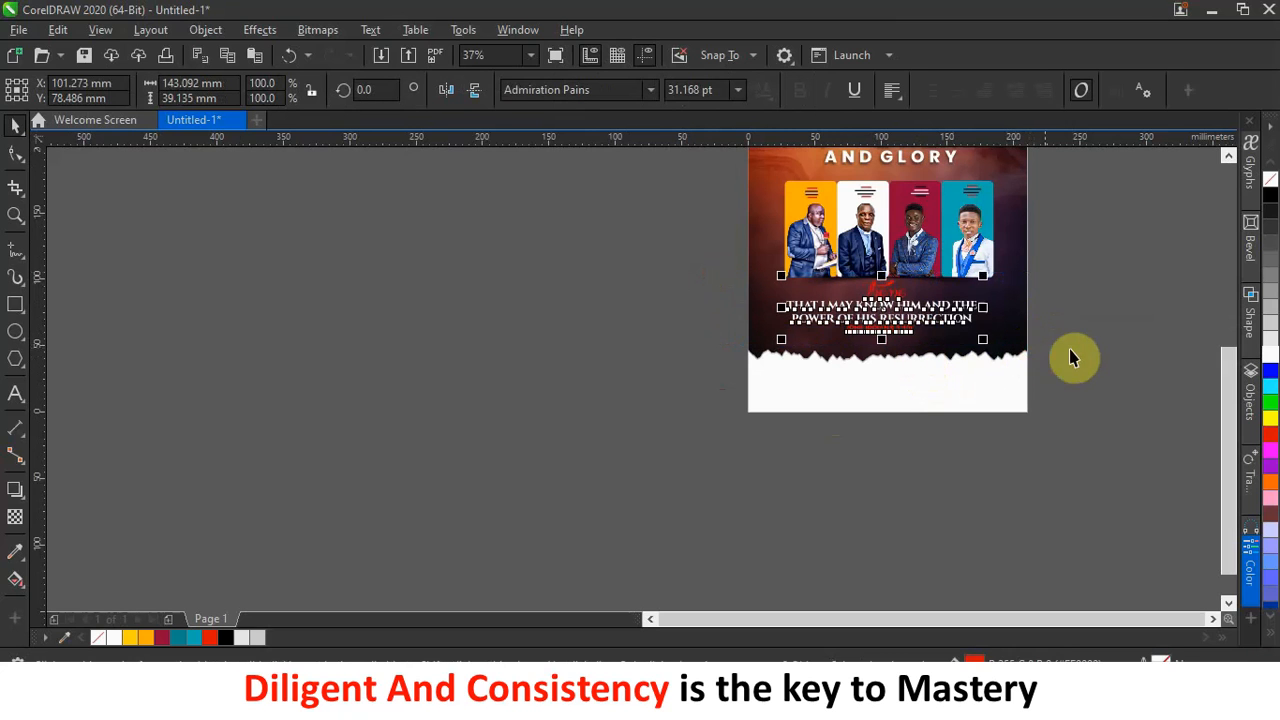
left_click(1099, 340)
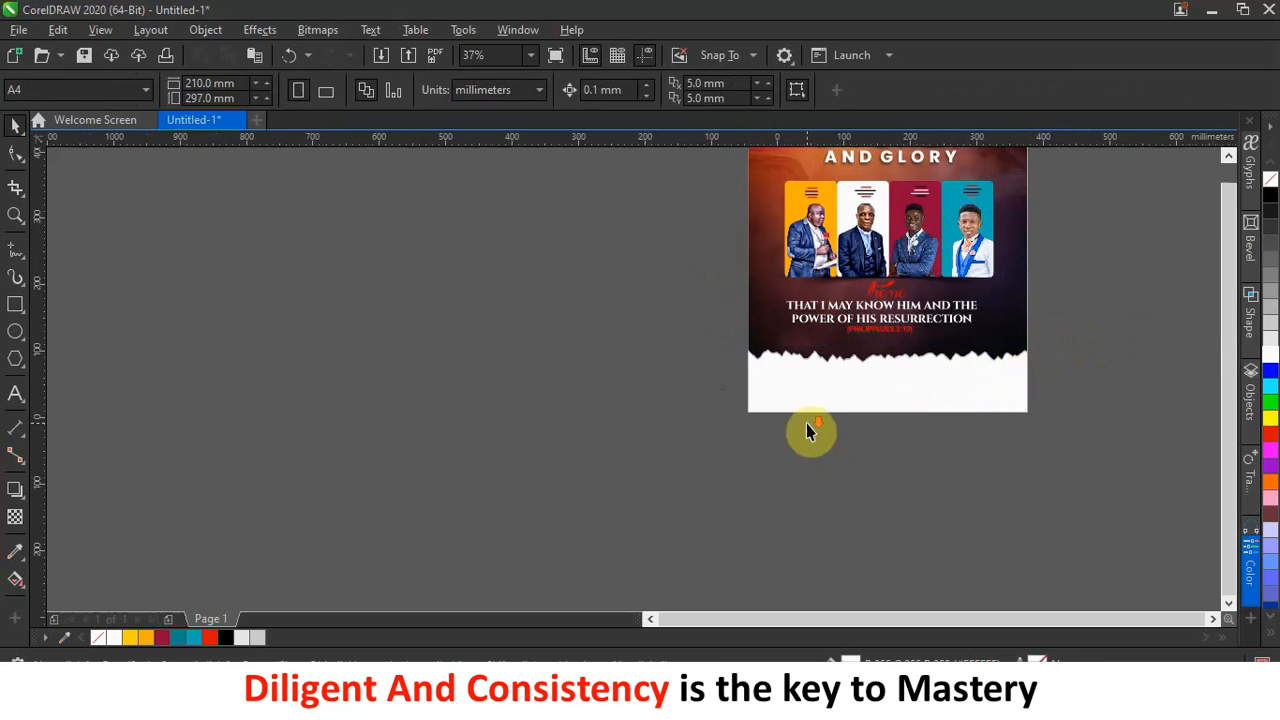
Switch to the project folder in File Explorer and select the location-icon image file.
scroll(920, 405, "down", 2)
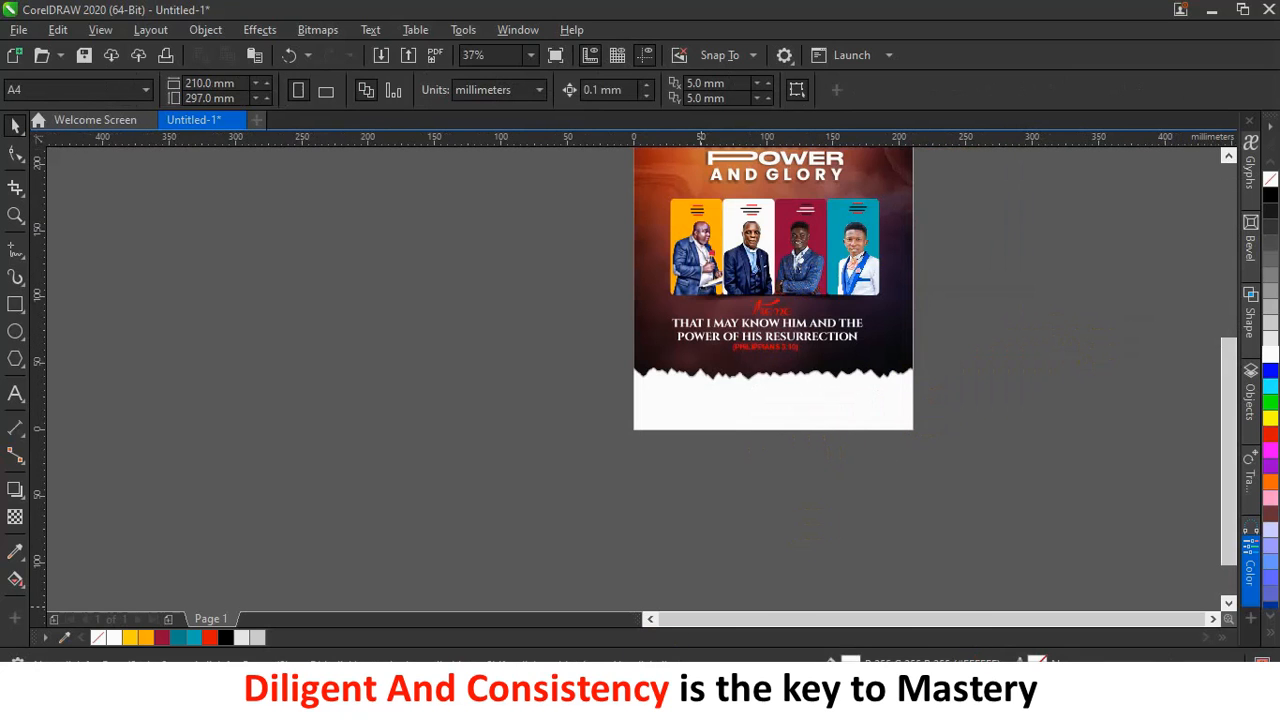
left_click(702, 698)
left_click(815, 505)
right_click(1232, 215)
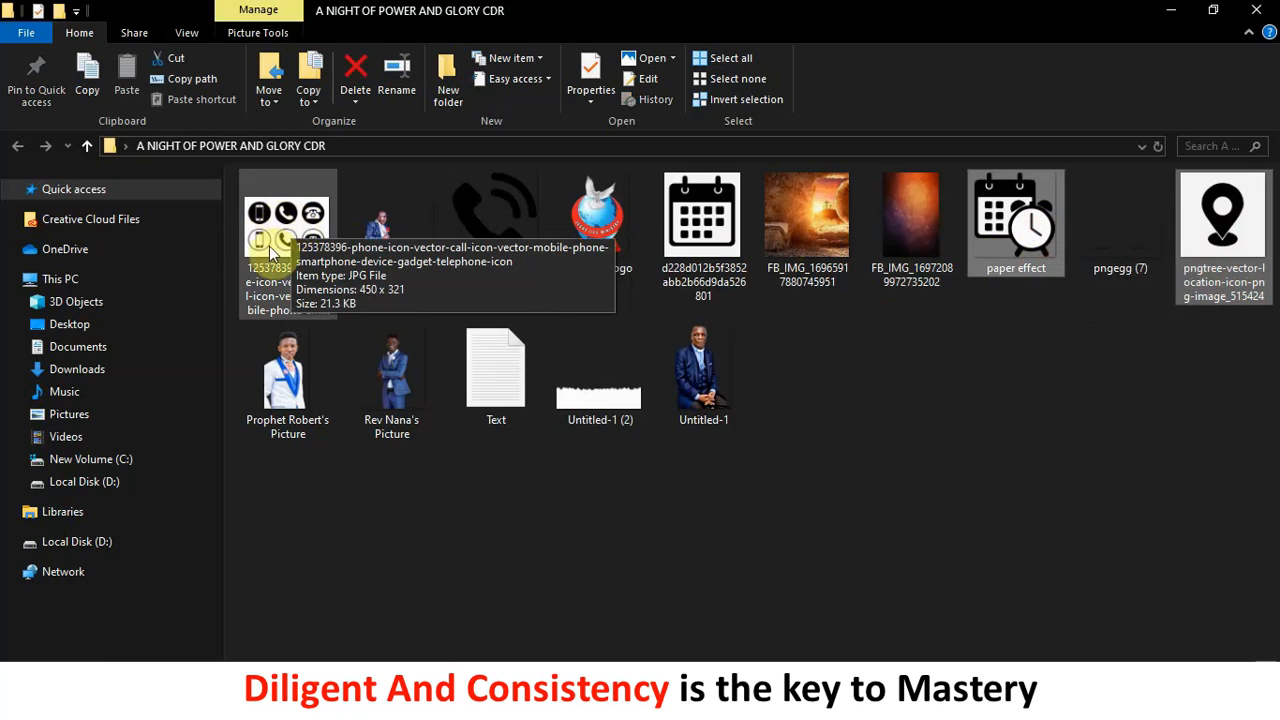
Add the call icon and paper effect files to the selection and drop them onto the CorelDRAW canvas.
left_click(497, 240, "ctrl")
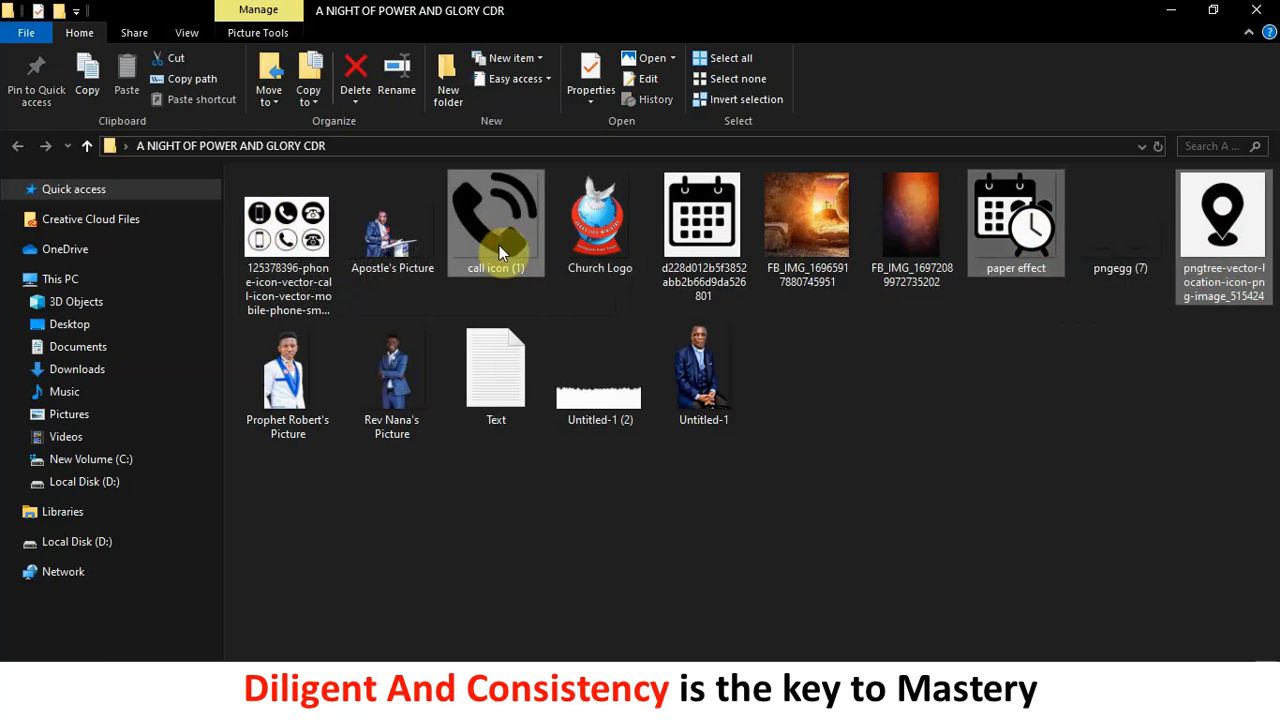
left_click_drag(1027, 252, 432, 432)
left_click_drag(419, 331, 414, 322)
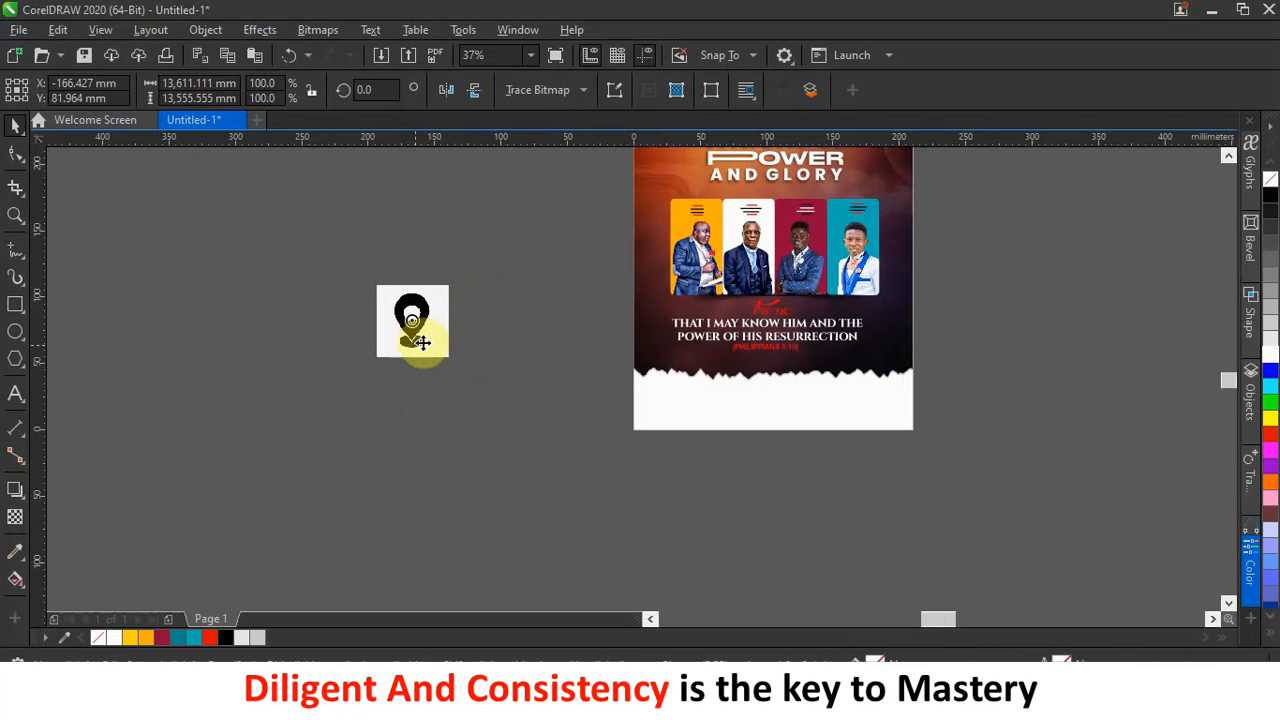
Shrink the phone icon down to about 3.4 mm and move it toward the flyer page.
scroll(476, 356, "down", 5)
scroll(476, 357, "down", 3)
left_click(938, 323)
left_click(791, 331)
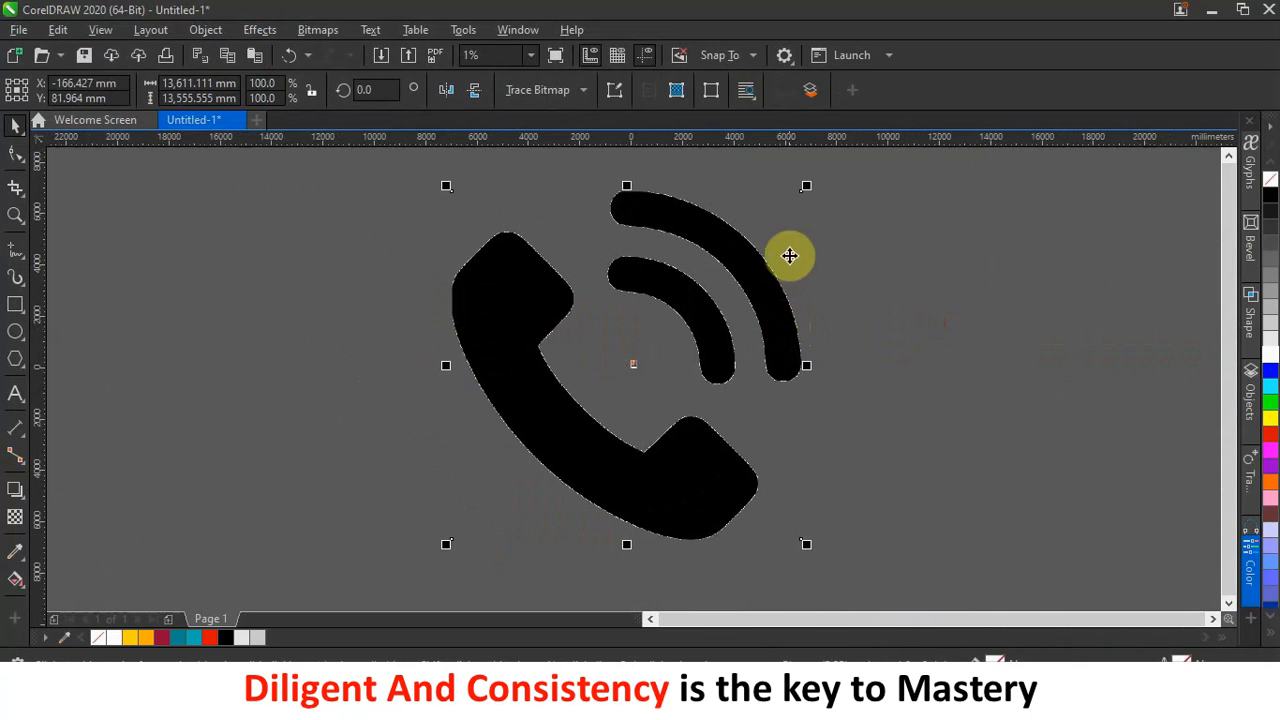
left_click_drag(806, 190, 502, 505)
scroll(626, 380, "up", 3)
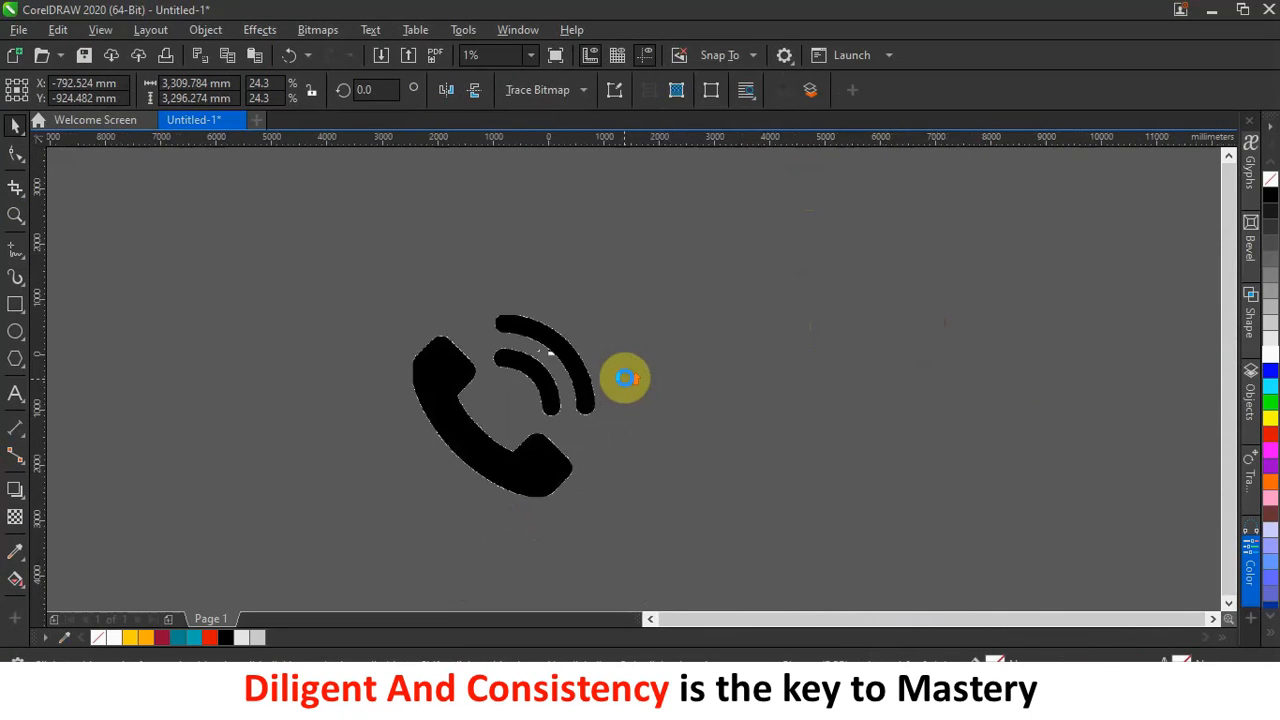
scroll(623, 375, "down", 3)
left_click_drag(516, 340, 508, 177)
scroll(600, 435, "up", 3)
left_click_drag(598, 160, 543, 243)
scroll(543, 243, "up", 2)
left_click_drag(478, 307, 560, 224)
scroll(558, 241, "down", 1)
scroll(602, 157, "up", 2)
left_click_drag(306, 330, 595, 226)
scroll(460, 484, "up", 1)
scroll(572, 405, "down", 1)
scroll(600, 205, "down", 1)
Separate the location-pin and calendar icons, placing each beside the flyer page.
left_click_drag(680, 228, 683, 228)
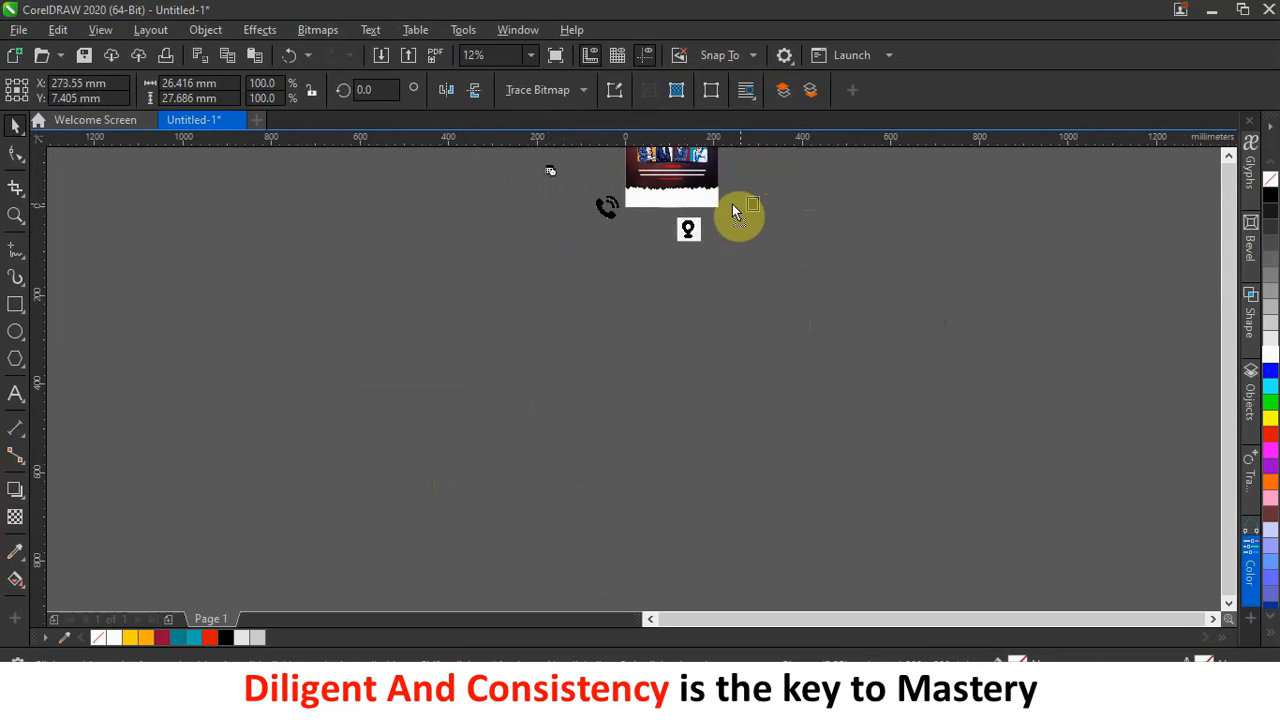
left_click_drag(550, 171, 734, 207)
scroll(726, 213, "up", 2)
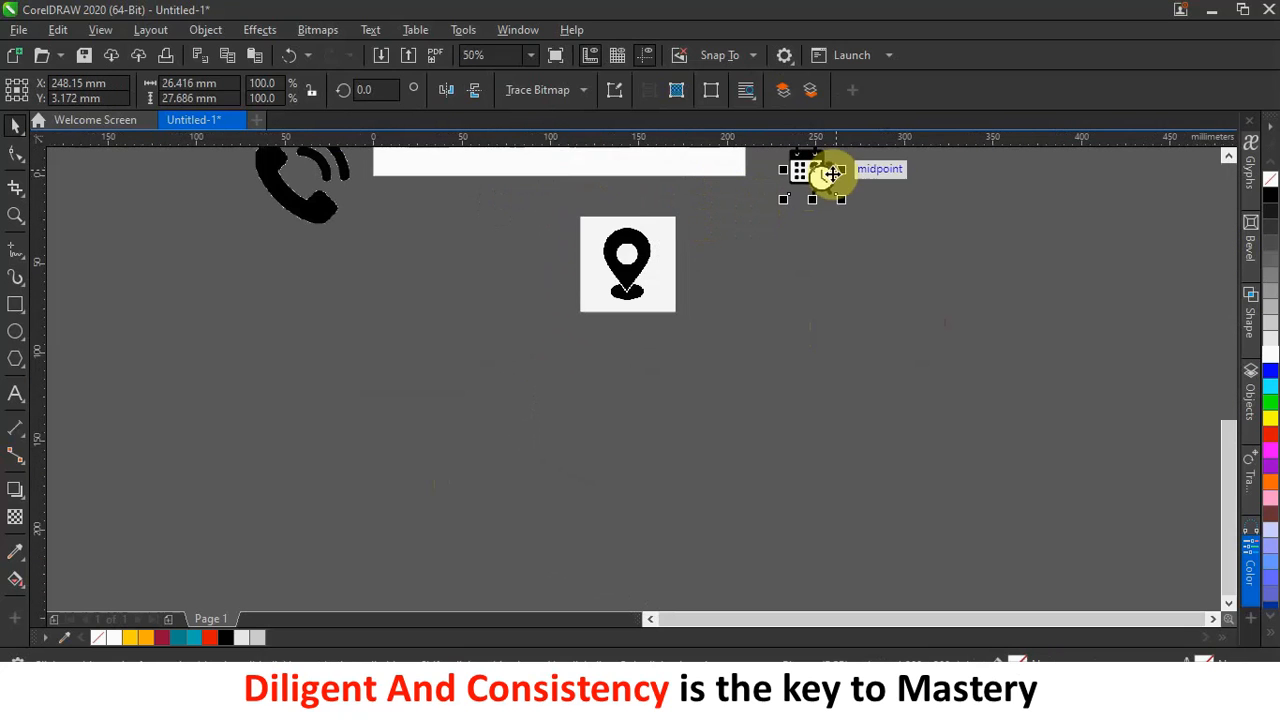
scroll(800, 243, "up", 3)
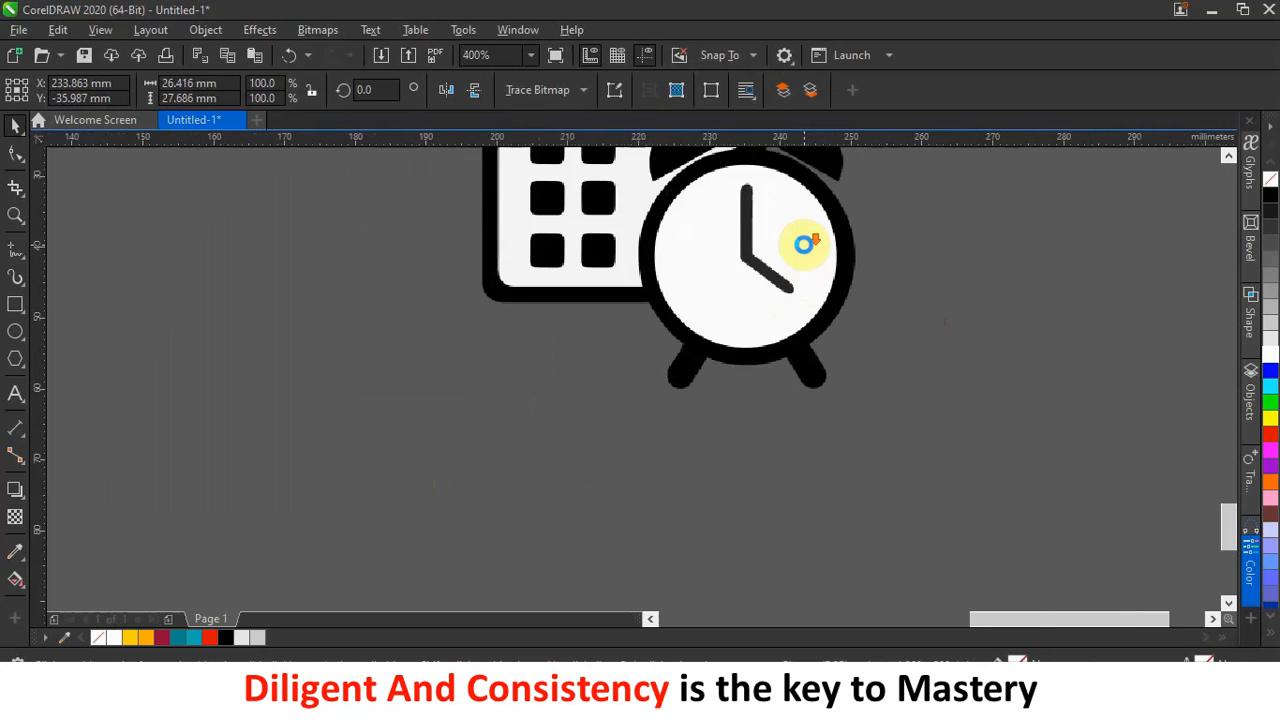
scroll(803, 244, "down", 2)
left_click_drag(508, 268, 571, 262)
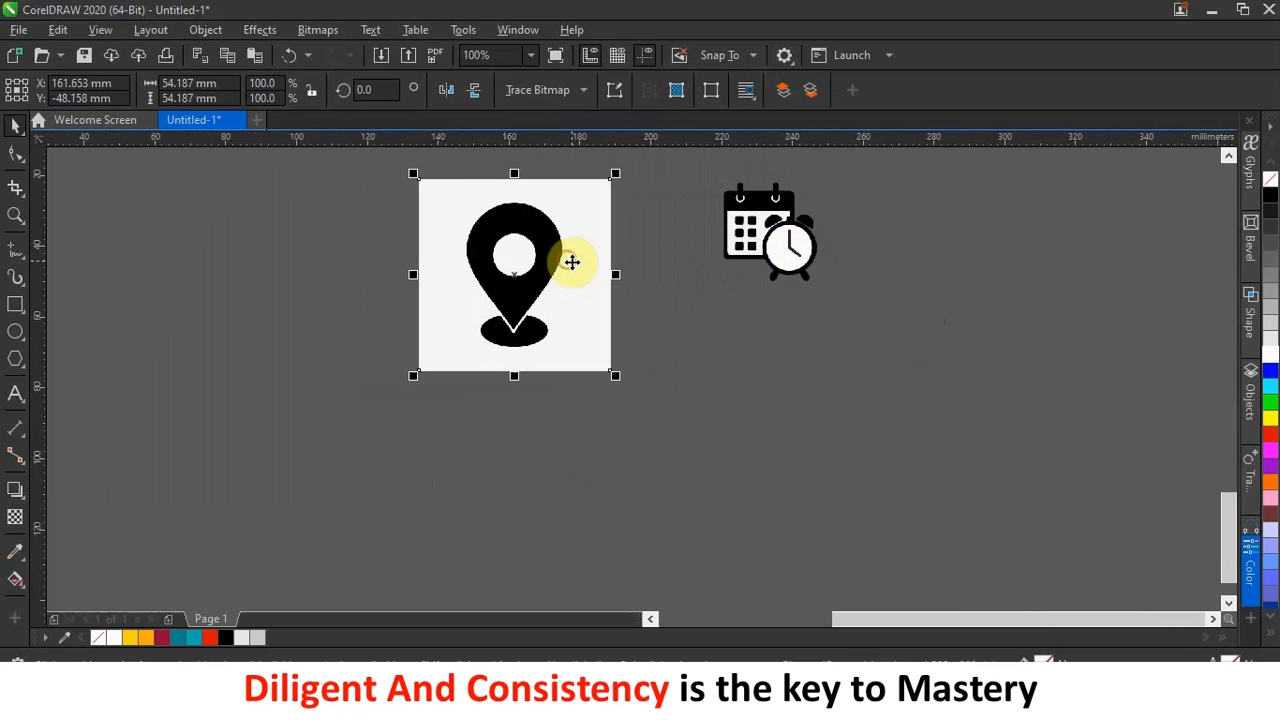
left_click(523, 251)
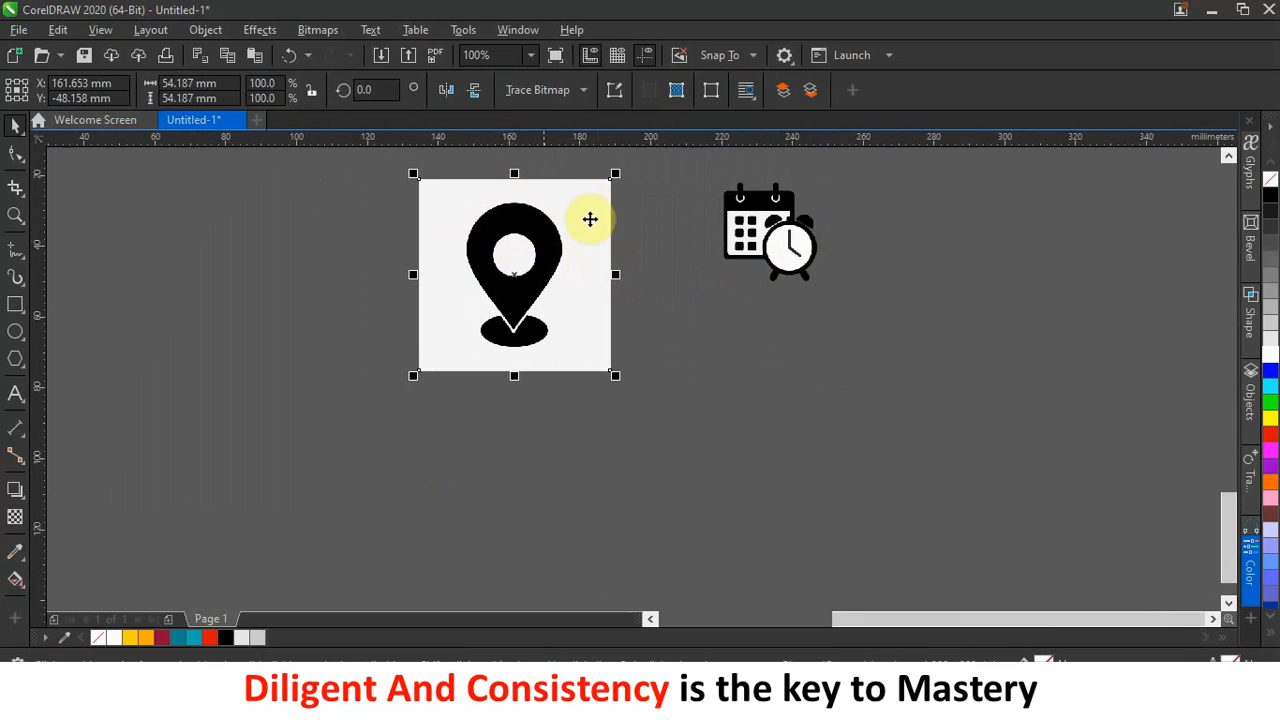
left_click(397, 240)
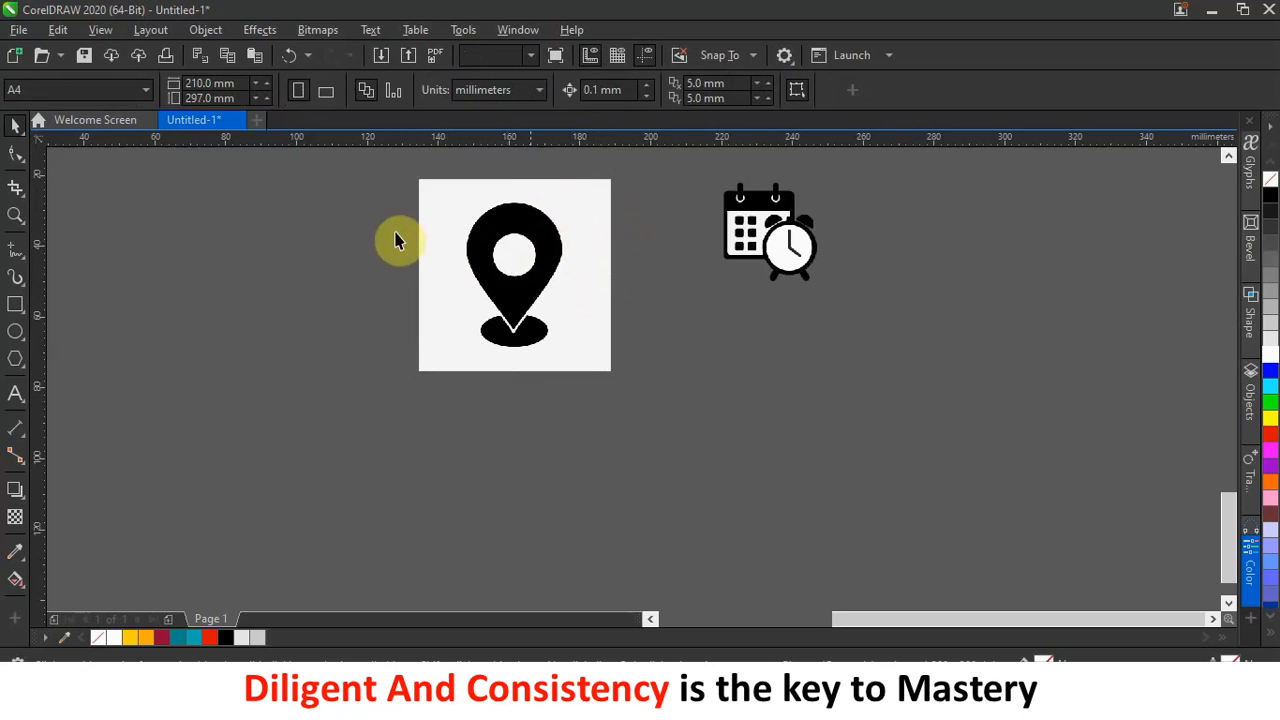
left_click(526, 254)
Move the location-pin image lower and apply Outline Trace > Line Art to it.
left_click_drag(541, 245, 557, 359)
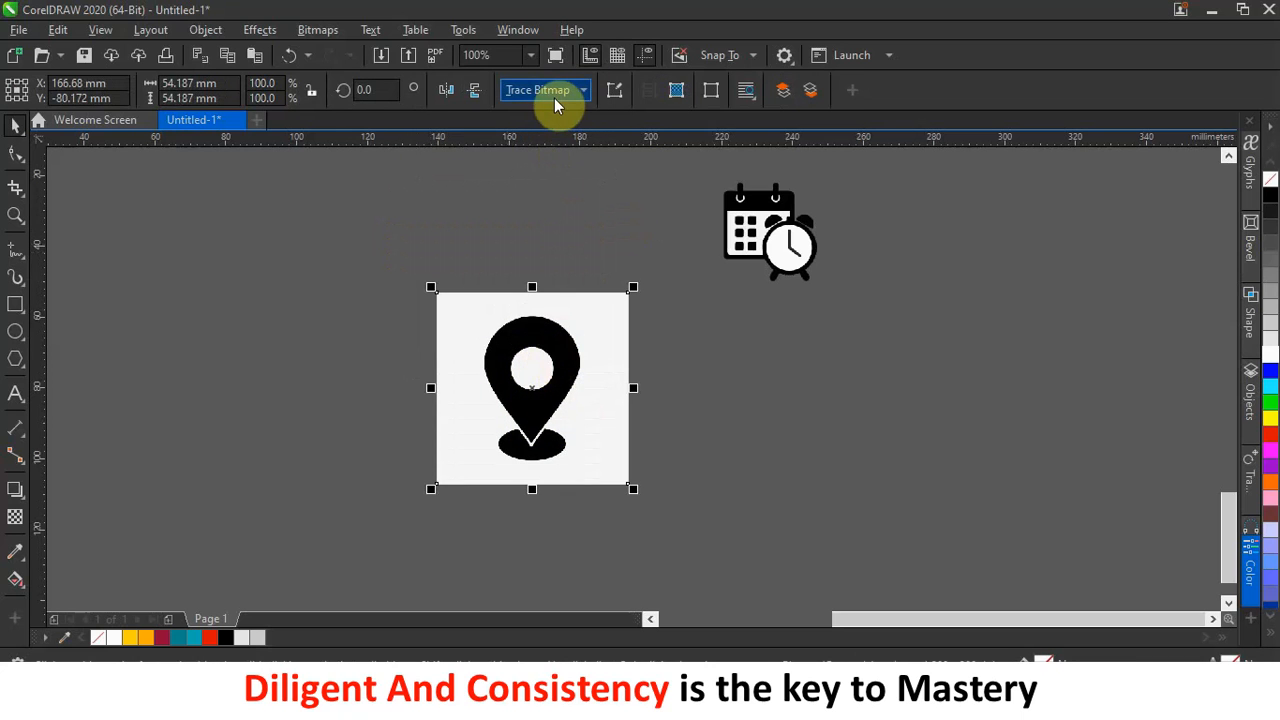
left_click(579, 95)
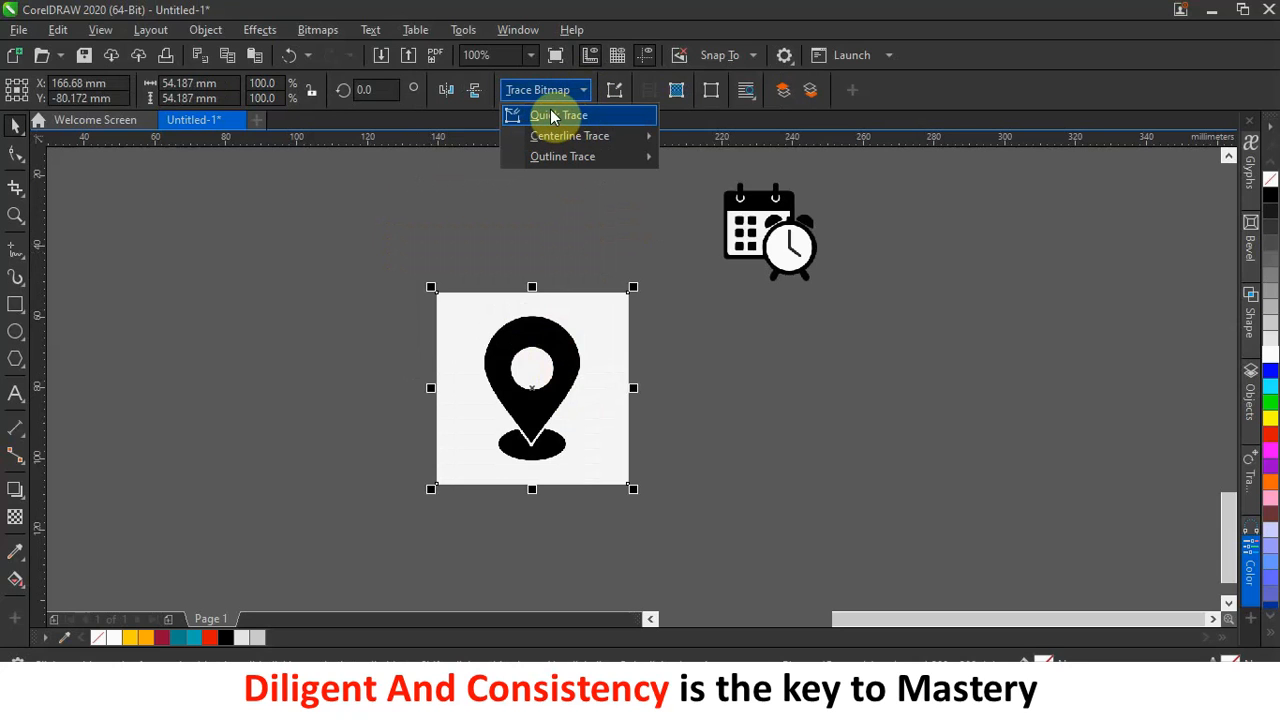
mouse_move(565, 162)
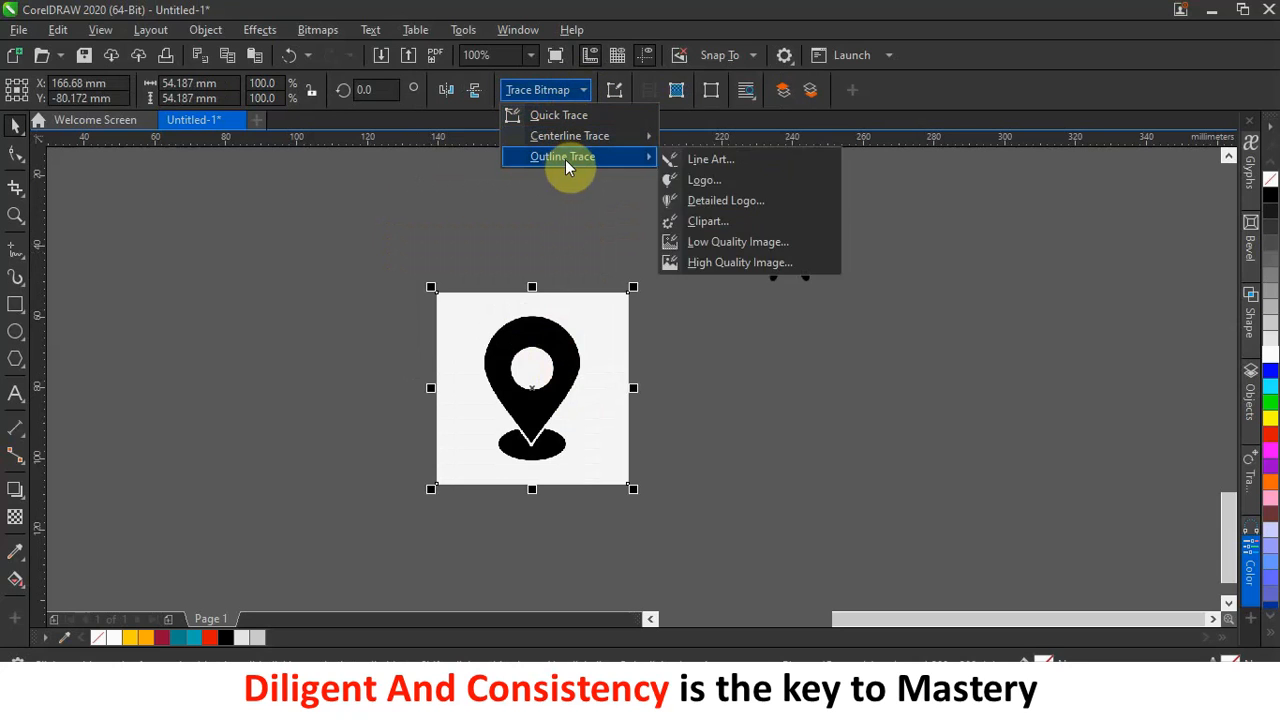
left_click(743, 162)
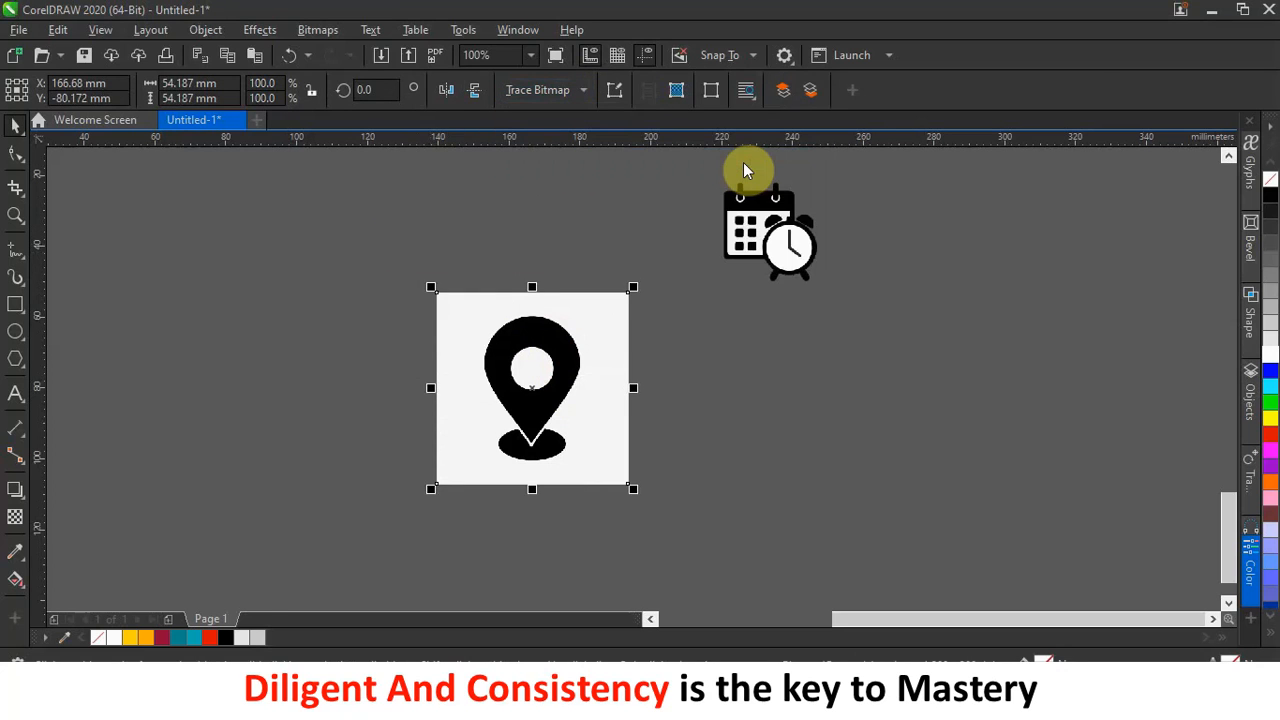
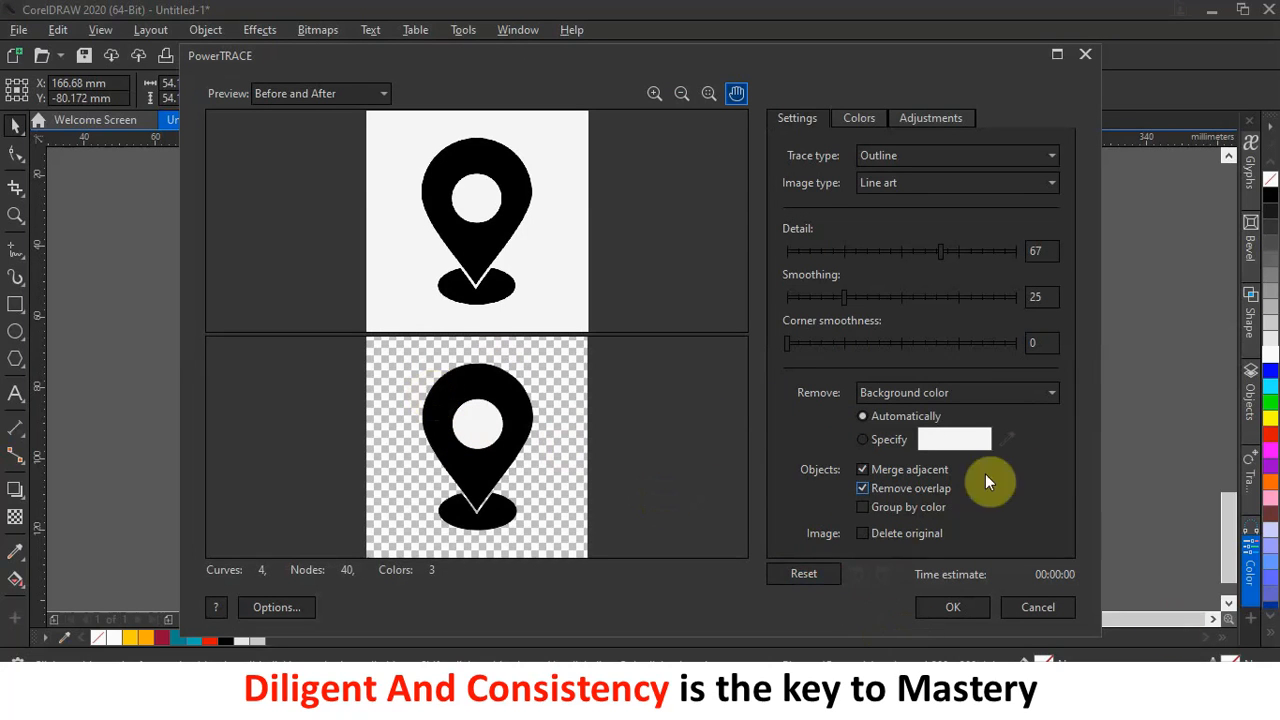
Accept the Line Art trace, move the vector pin aside and delete the original pin bitmap.
left_click(953, 605)
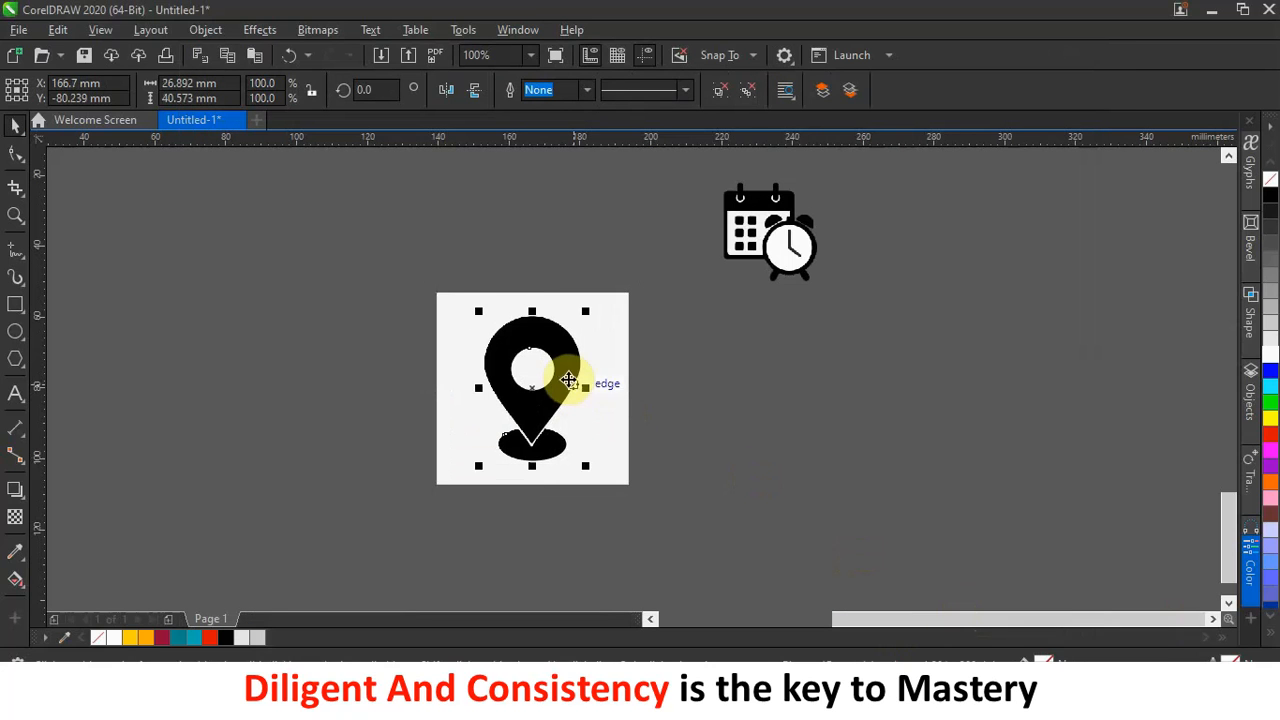
mouse_move(567, 377)
left_mouse_down()
mouse_move(863, 409)
mouse_move(883, 393)
left_mouse_up()
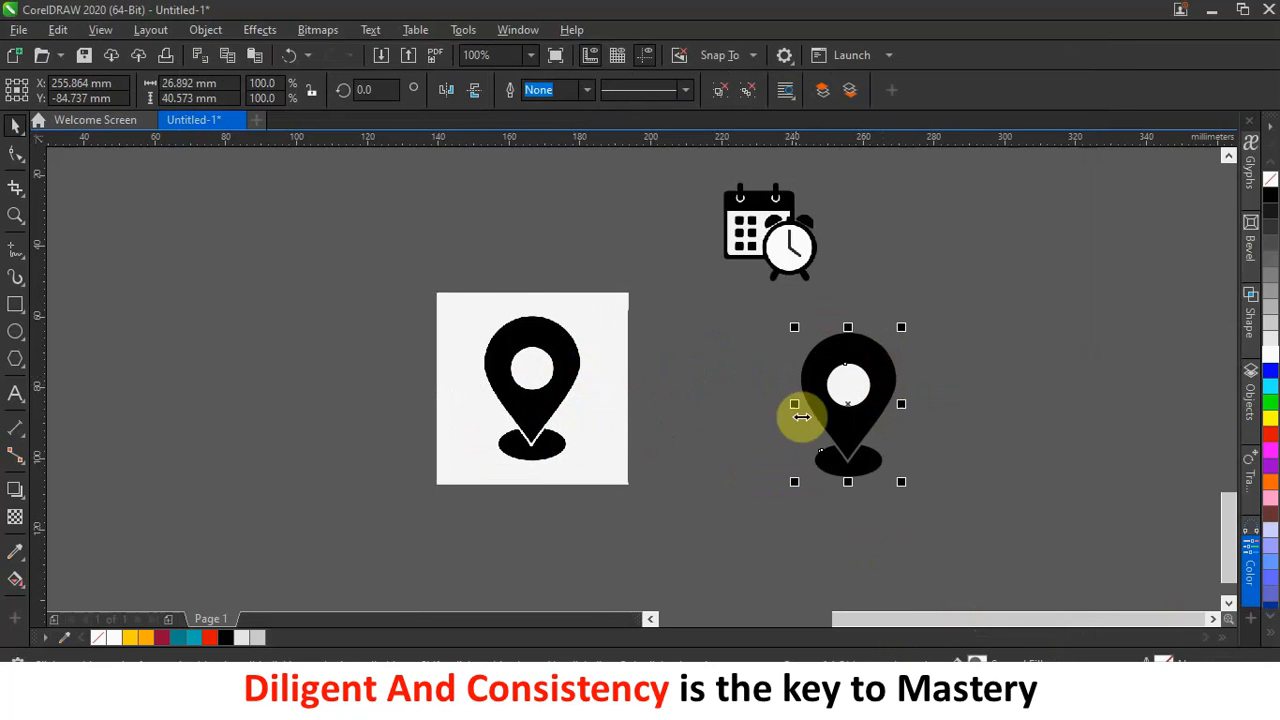
left_click(535, 377)
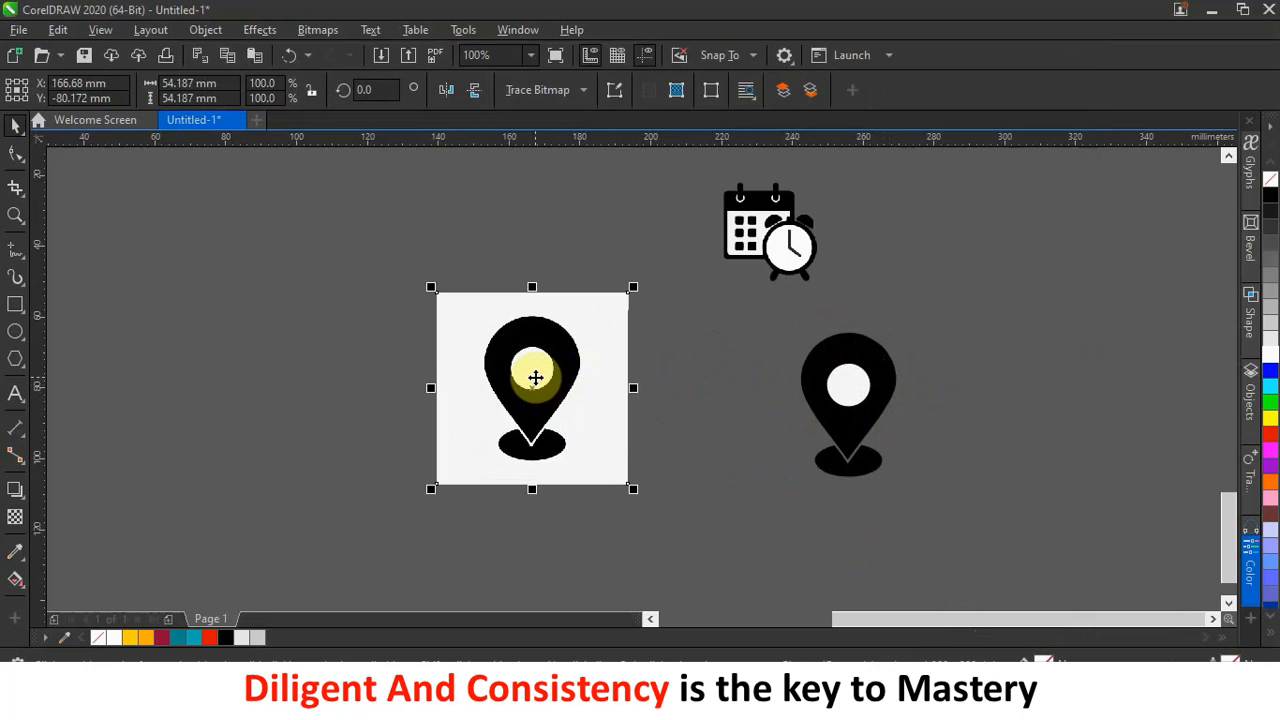
key("Delete")
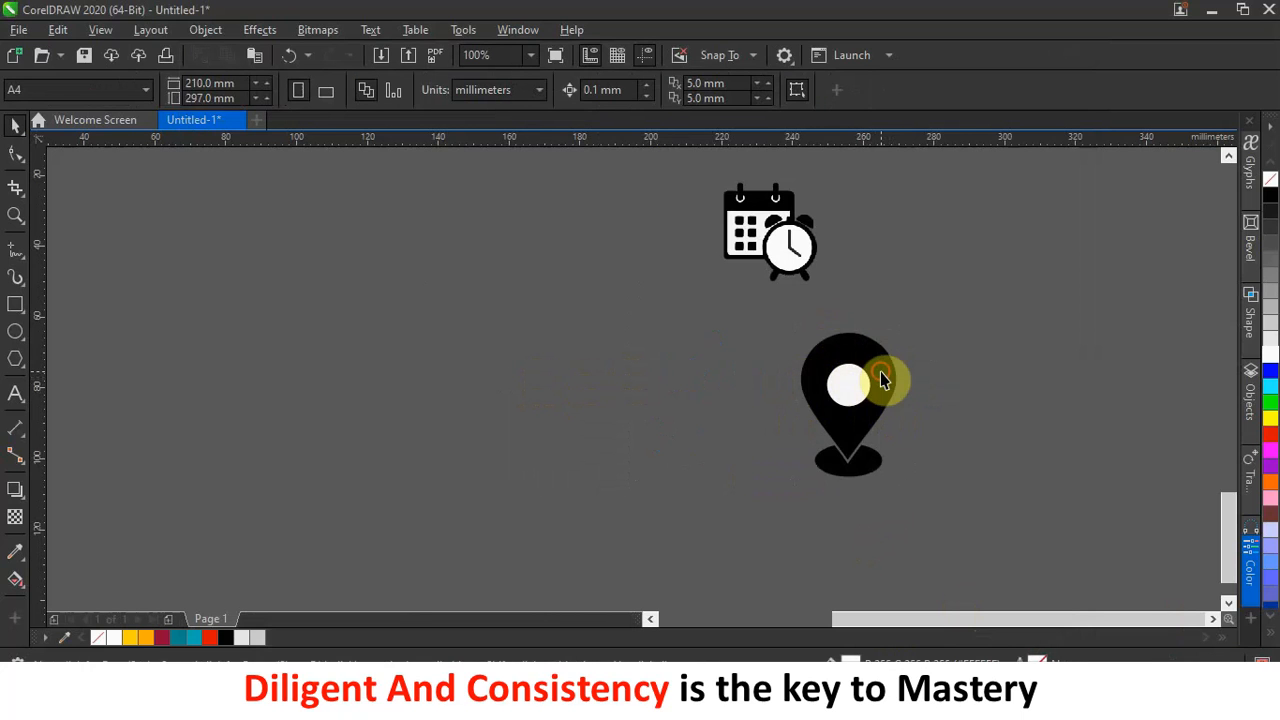
Ungroup the traced pin and delete its white inner circle.
left_click(881, 371)
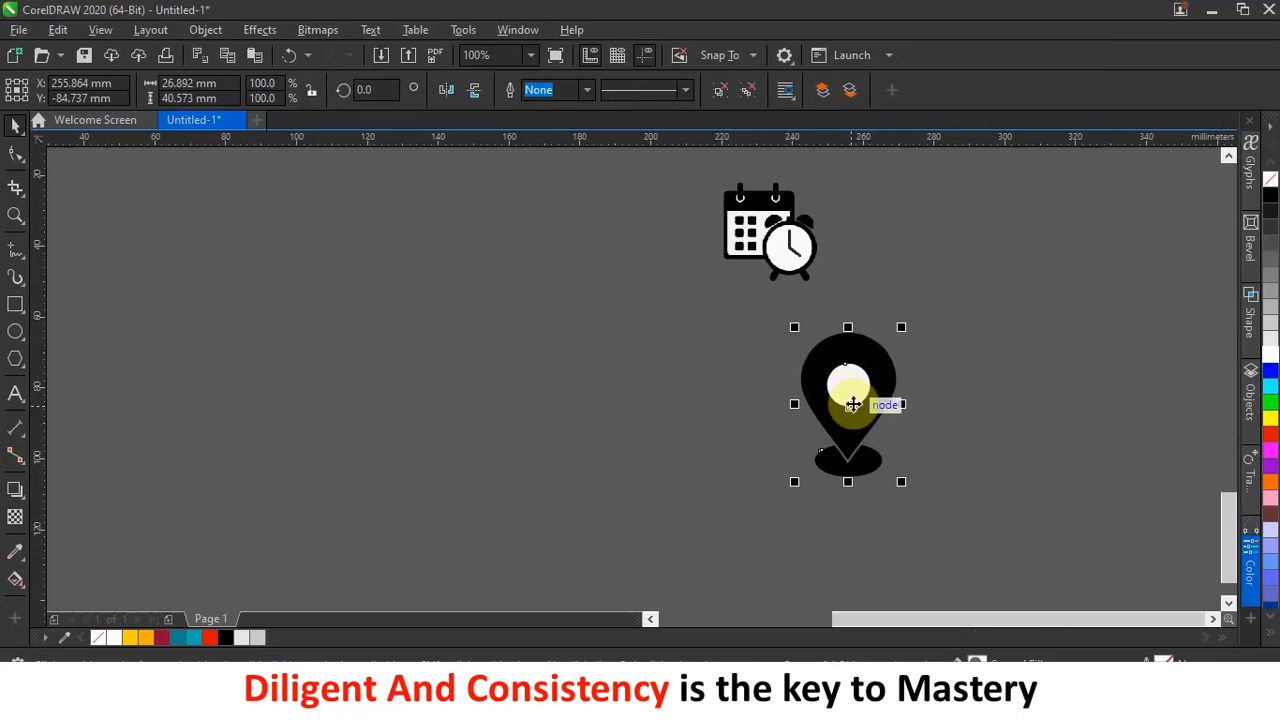
left_click(749, 89)
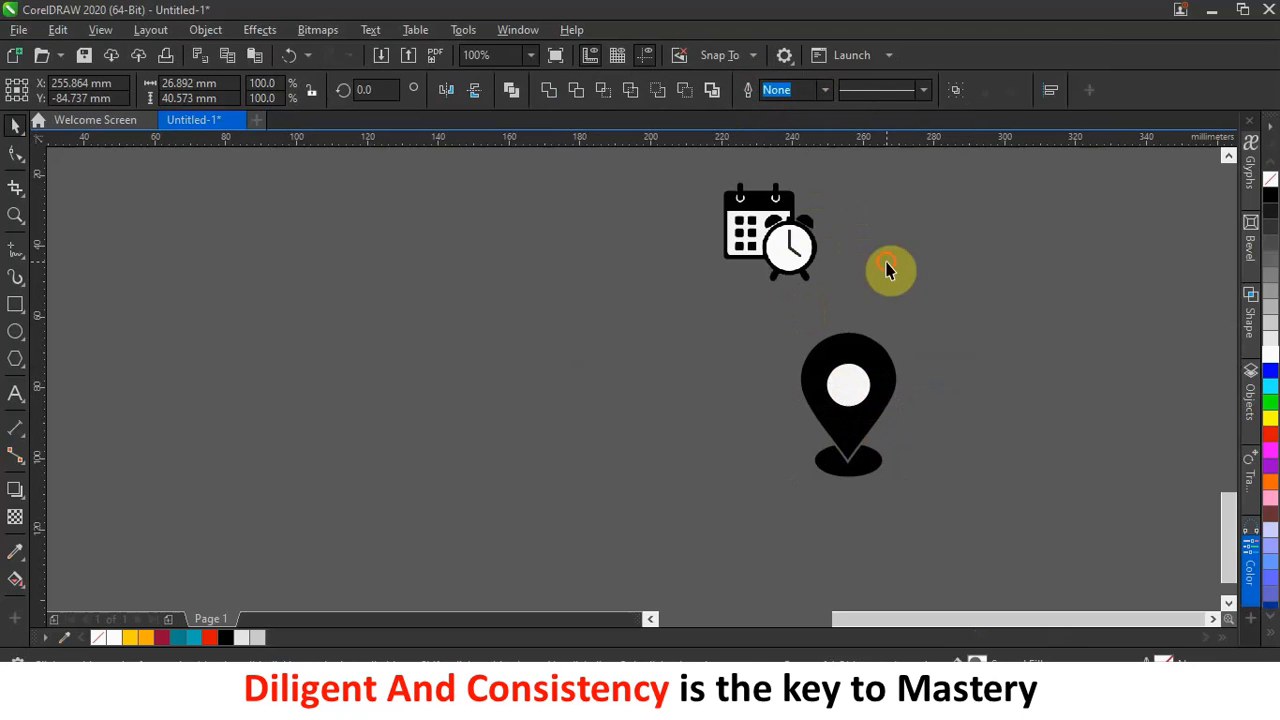
left_click(847, 386)
left_click_drag(968, 357, 978, 378)
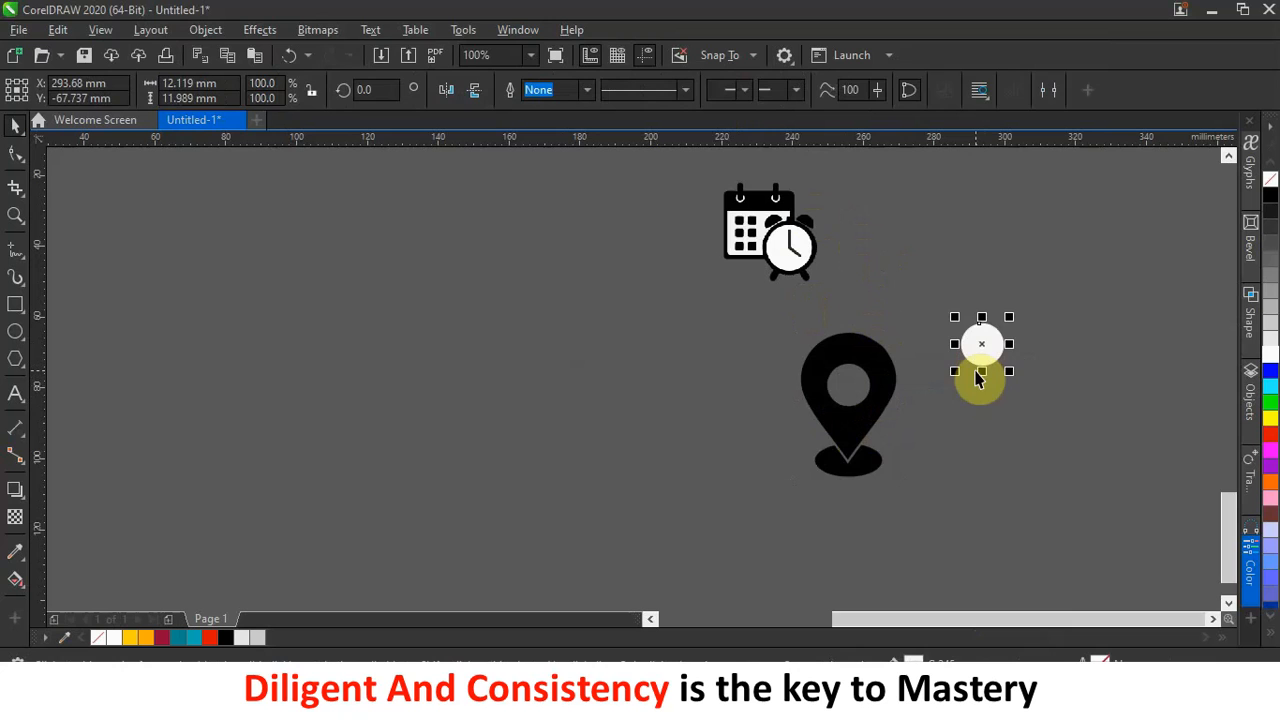
key("Delete")
Undo the accidental base-ellipse move and select the pin with its base ellipse.
left_click_drag(790, 306, 954, 554)
left_click(1034, 219)
left_click_drag(849, 467, 867, 533)
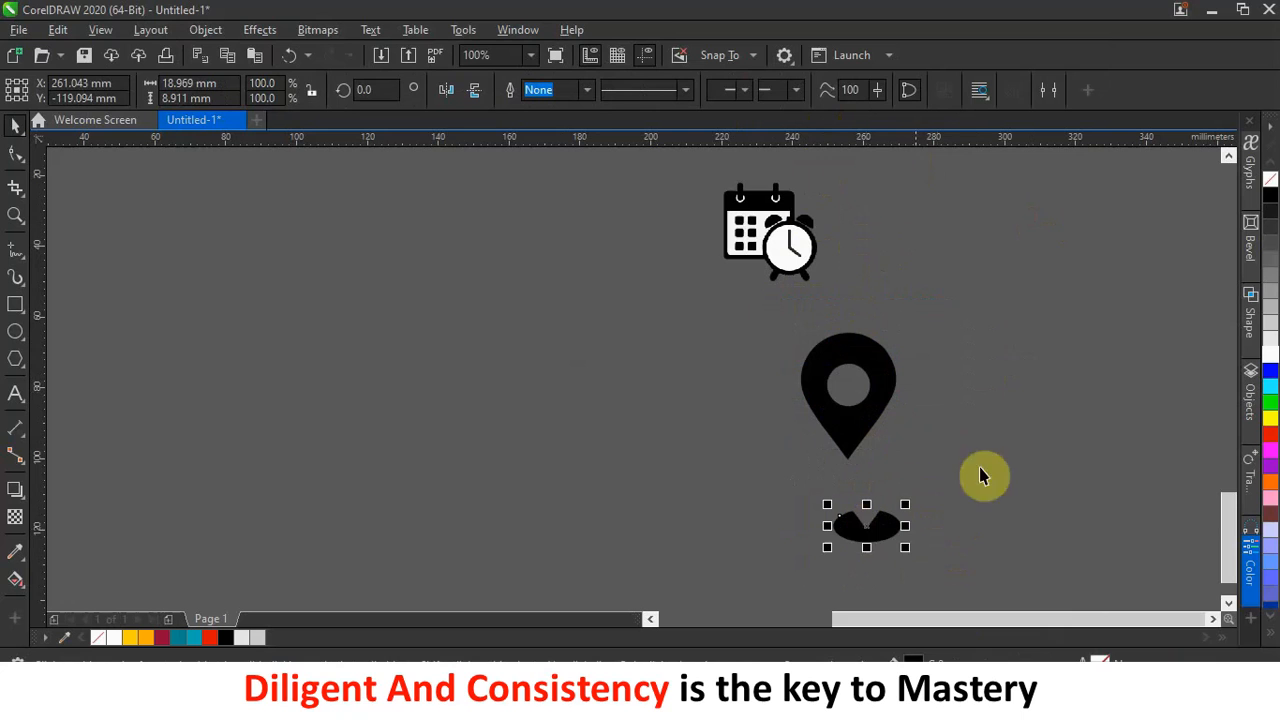
key("ctrl+z")
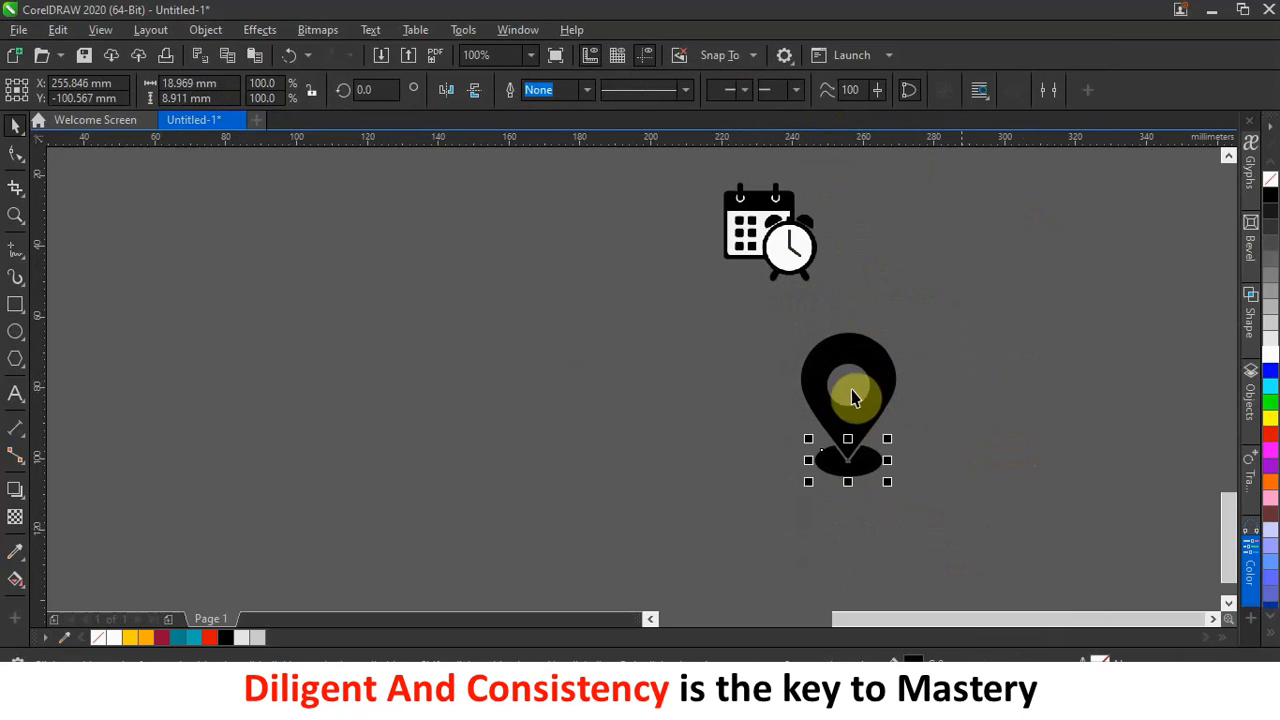
left_click_drag(740, 321, 950, 545)
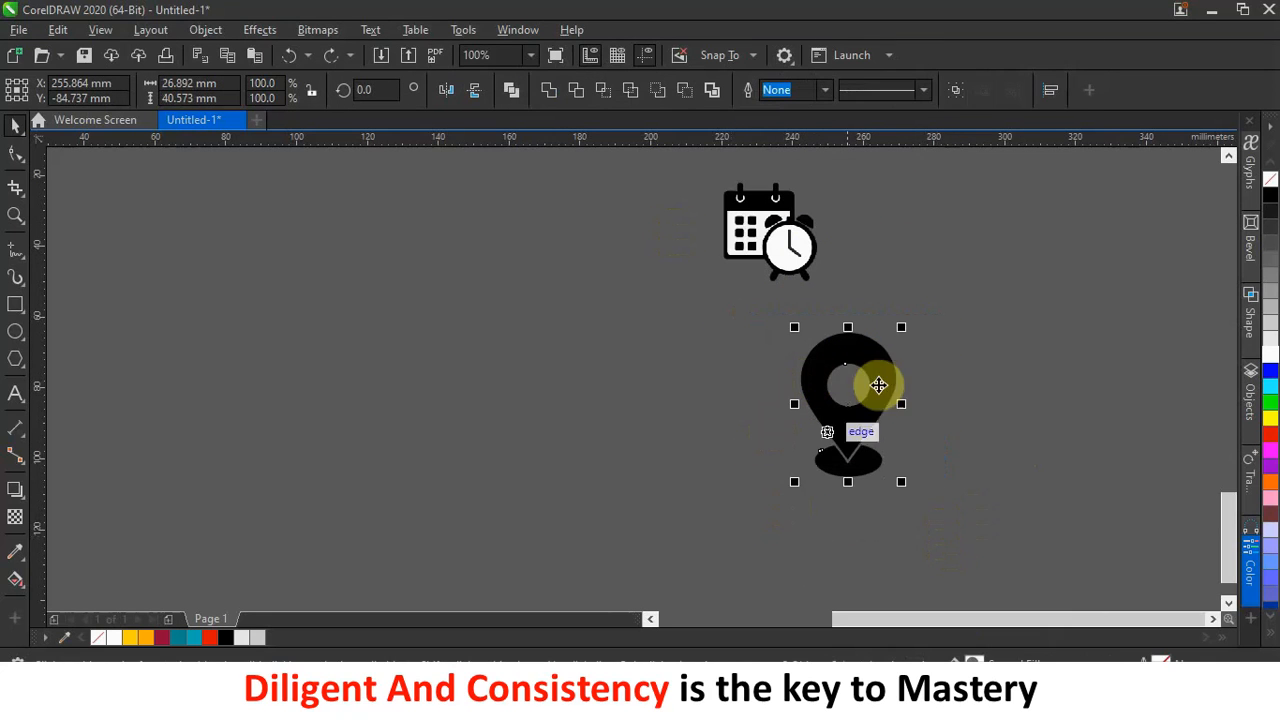
Shrink the pin to about two-thirds and move the calendar icon, halved, into the footer's left side.
scroll(950, 355, "down", 2)
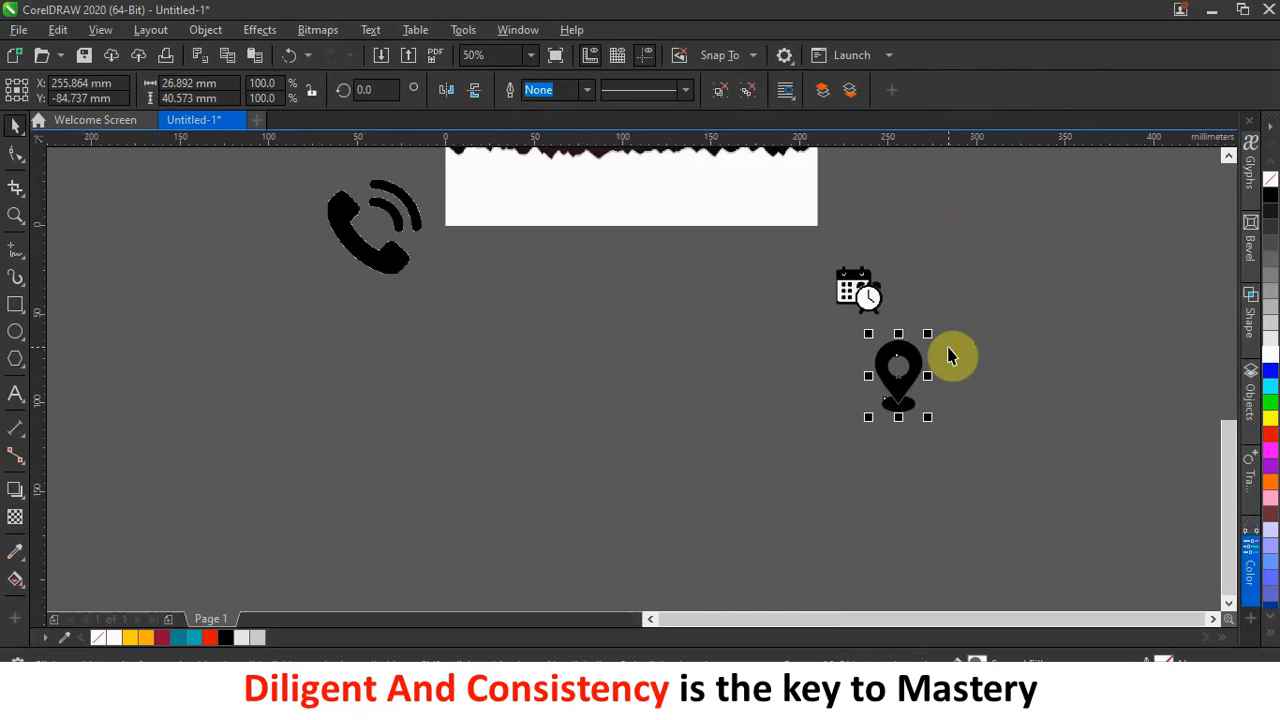
left_click_drag(927, 333, 689, 184)
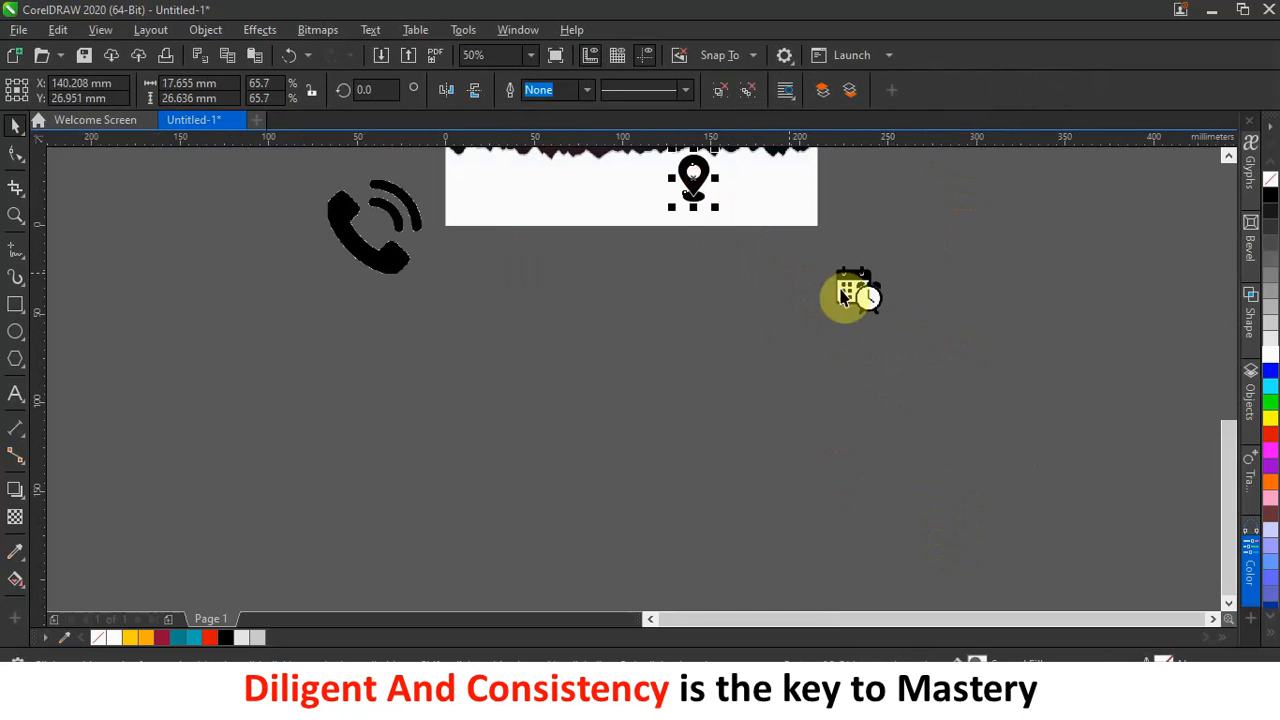
left_click_drag(857, 289, 557, 186)
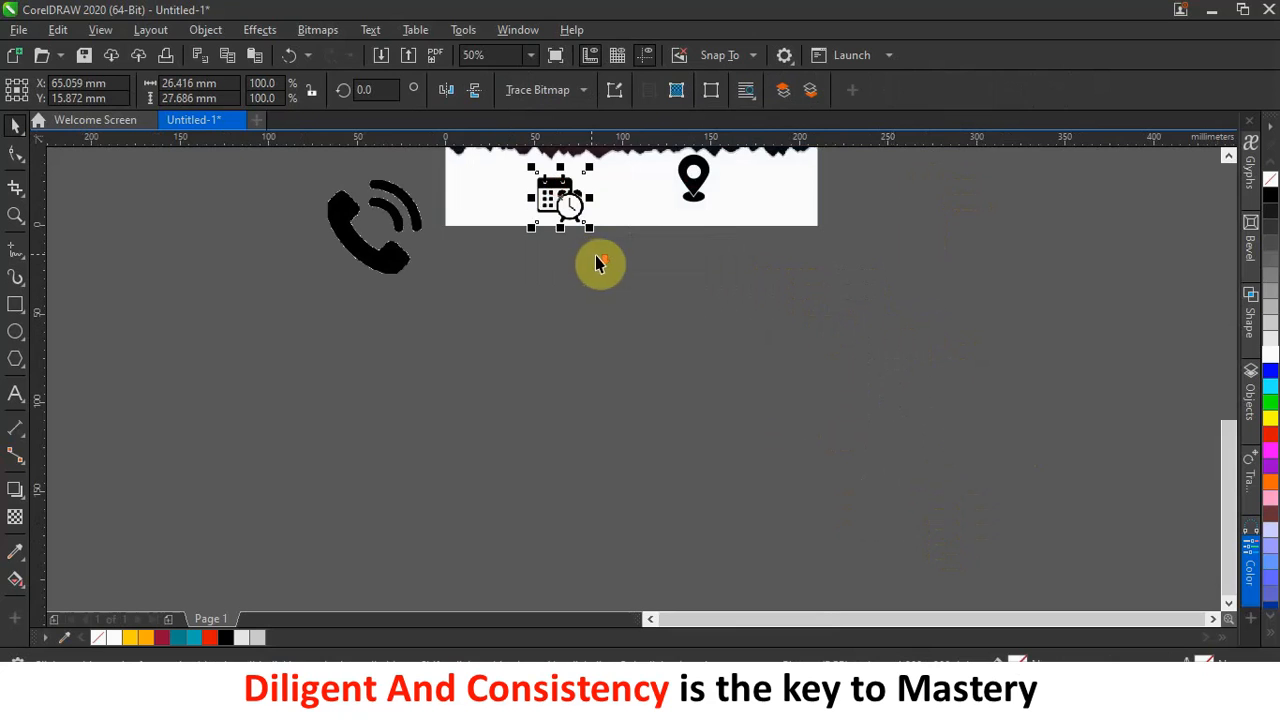
scroll(603, 254, "down", 4)
scroll(606, 233, "up", 6)
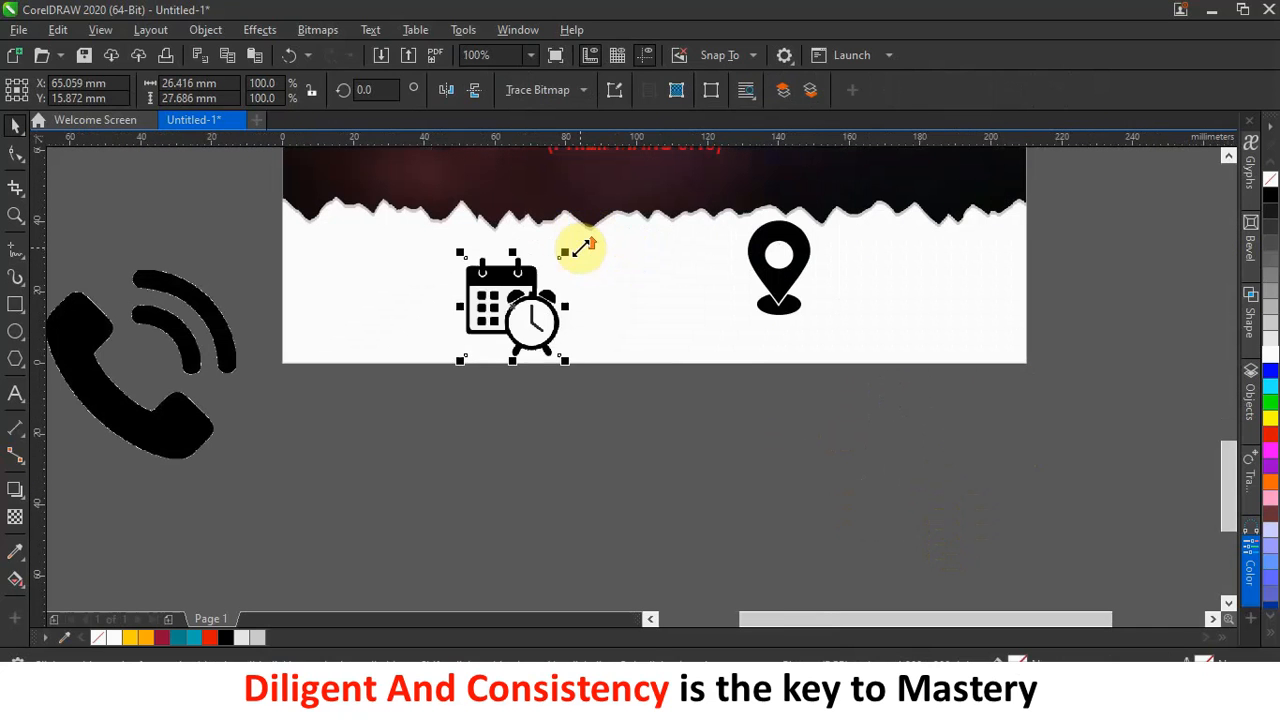
left_click_drag(567, 251, 427, 254)
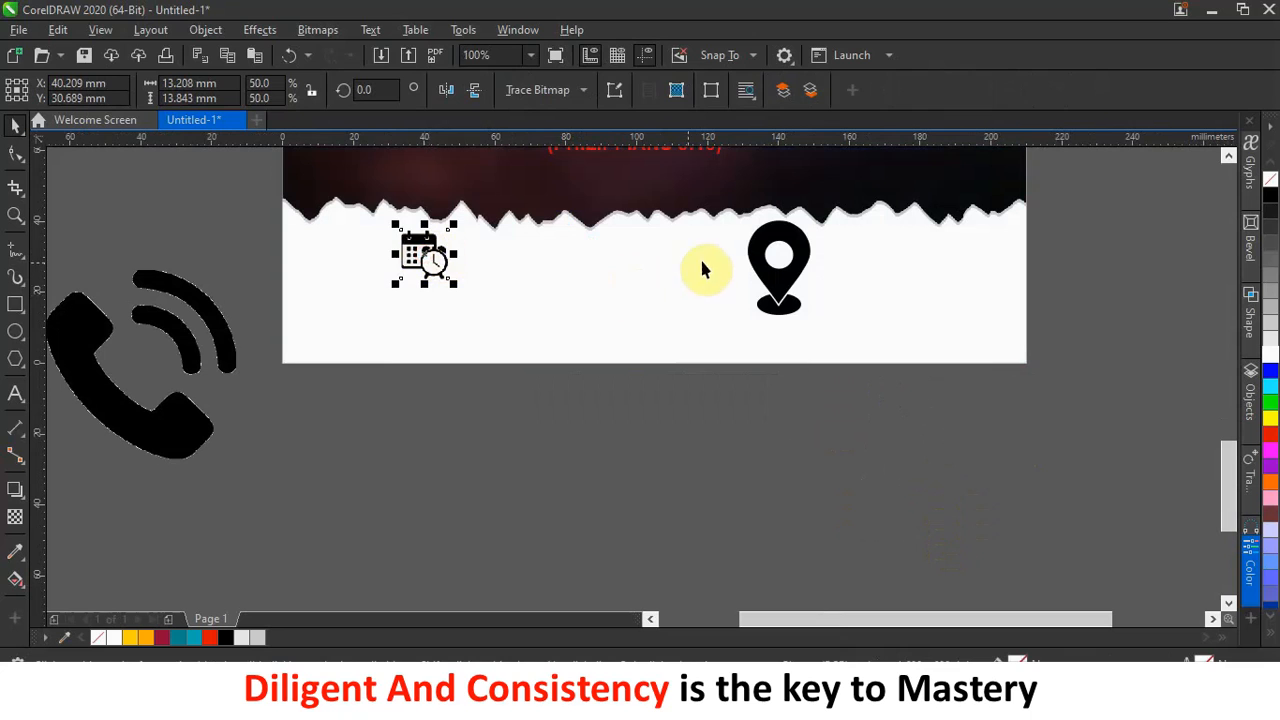
Scale the pin icon to about a third and place it on the footer's right side.
left_click(791, 290)
left_click_drag(814, 323, 793, 288)
left_click_drag(769, 238, 823, 255)
left_click(820, 306)
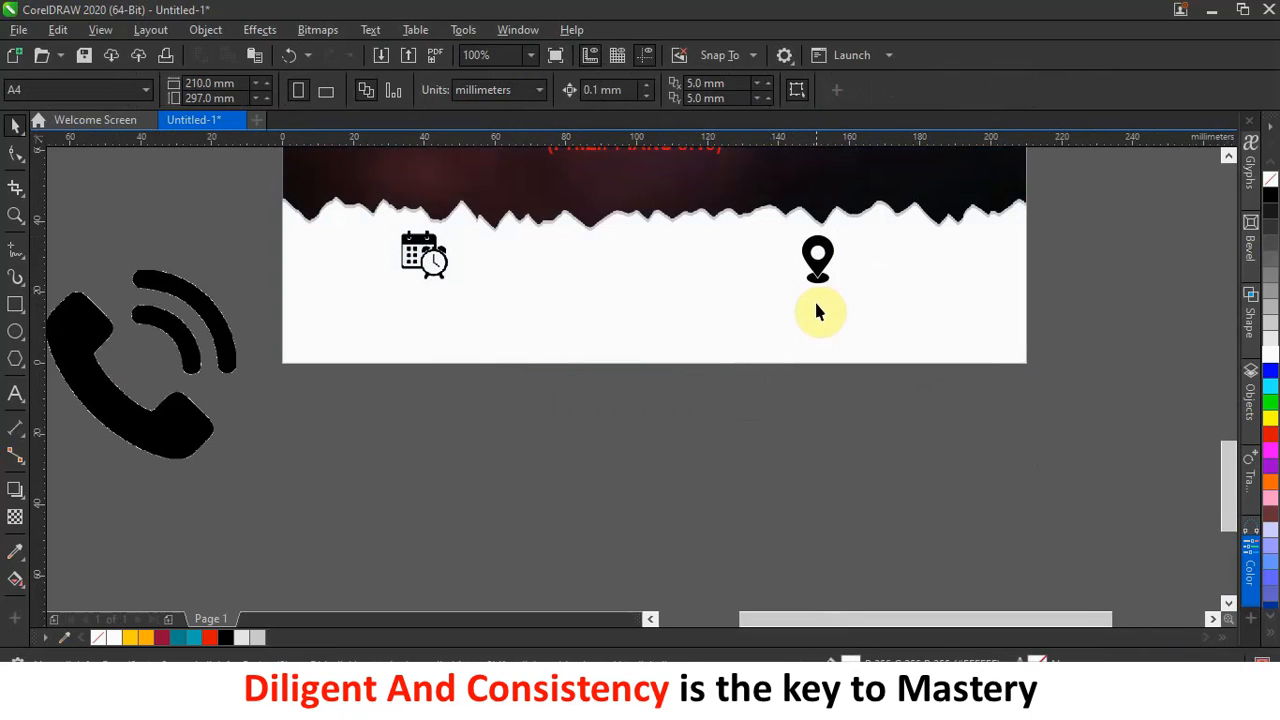
left_click(15, 398)
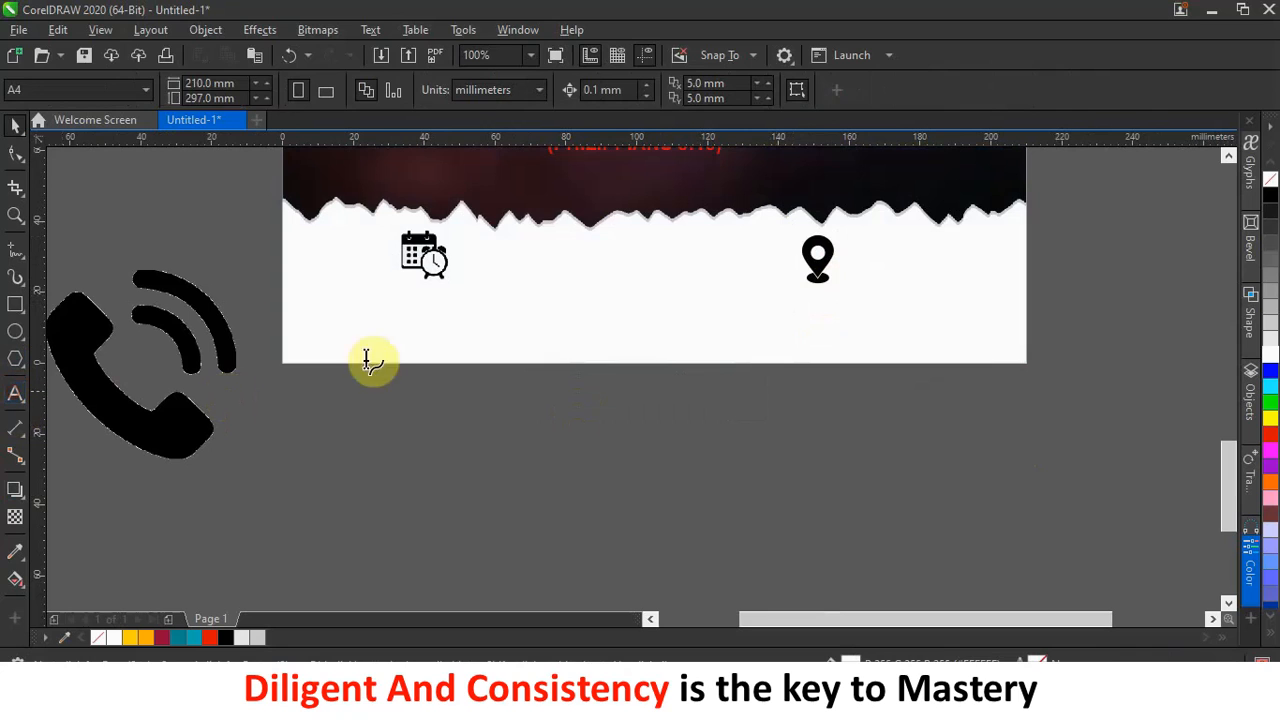
Add a black 'DEC' text in the Typo-Longest Demo font beside the calendar icon.
left_click(525, 280)
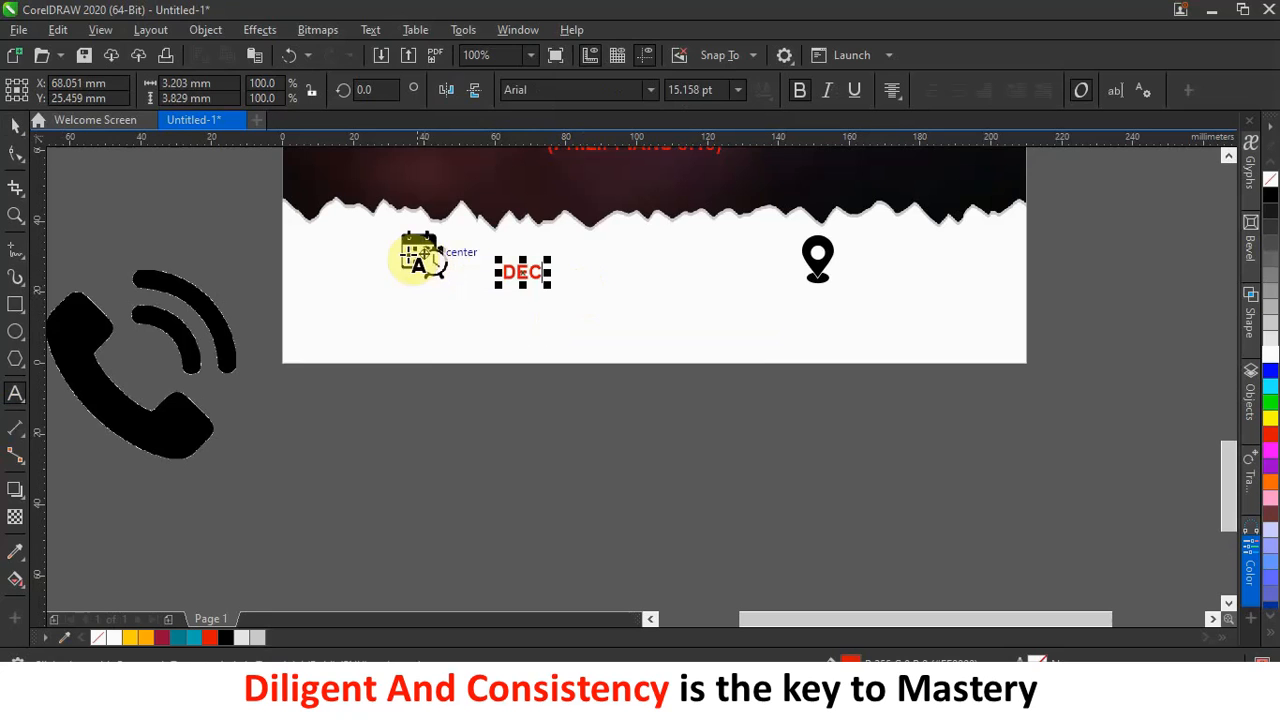
left_click(15, 127)
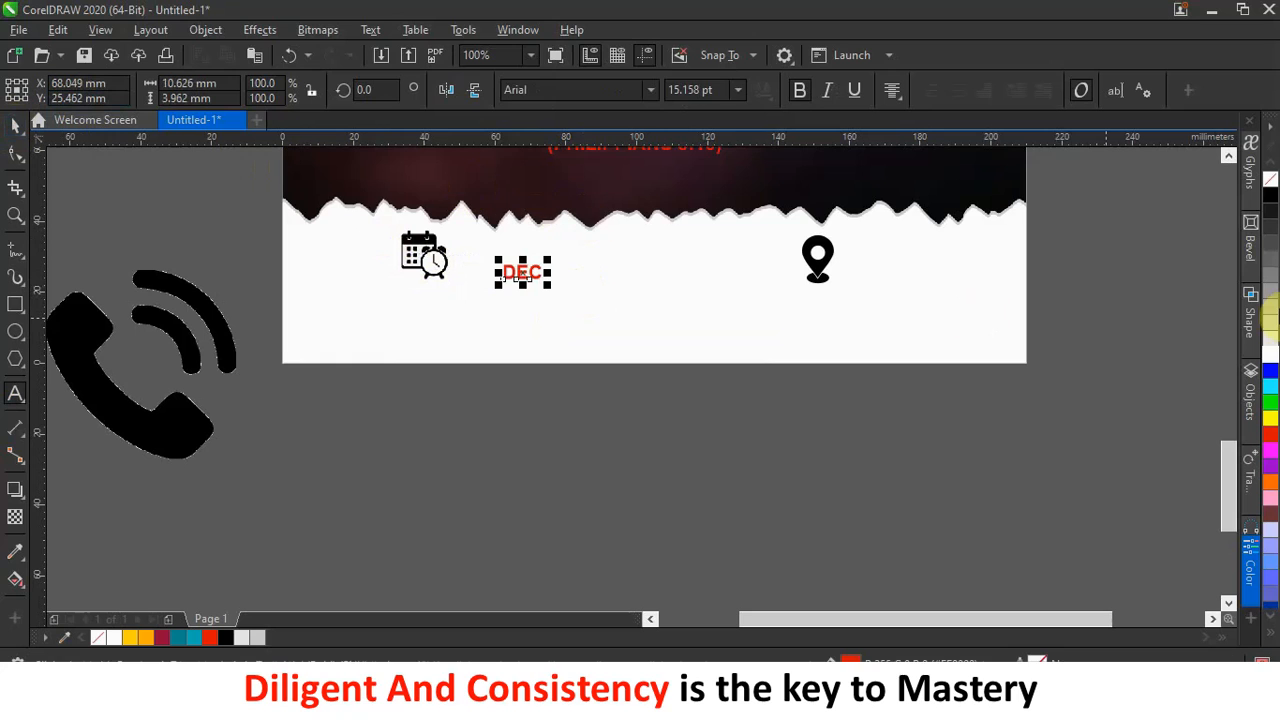
left_click(1270, 195)
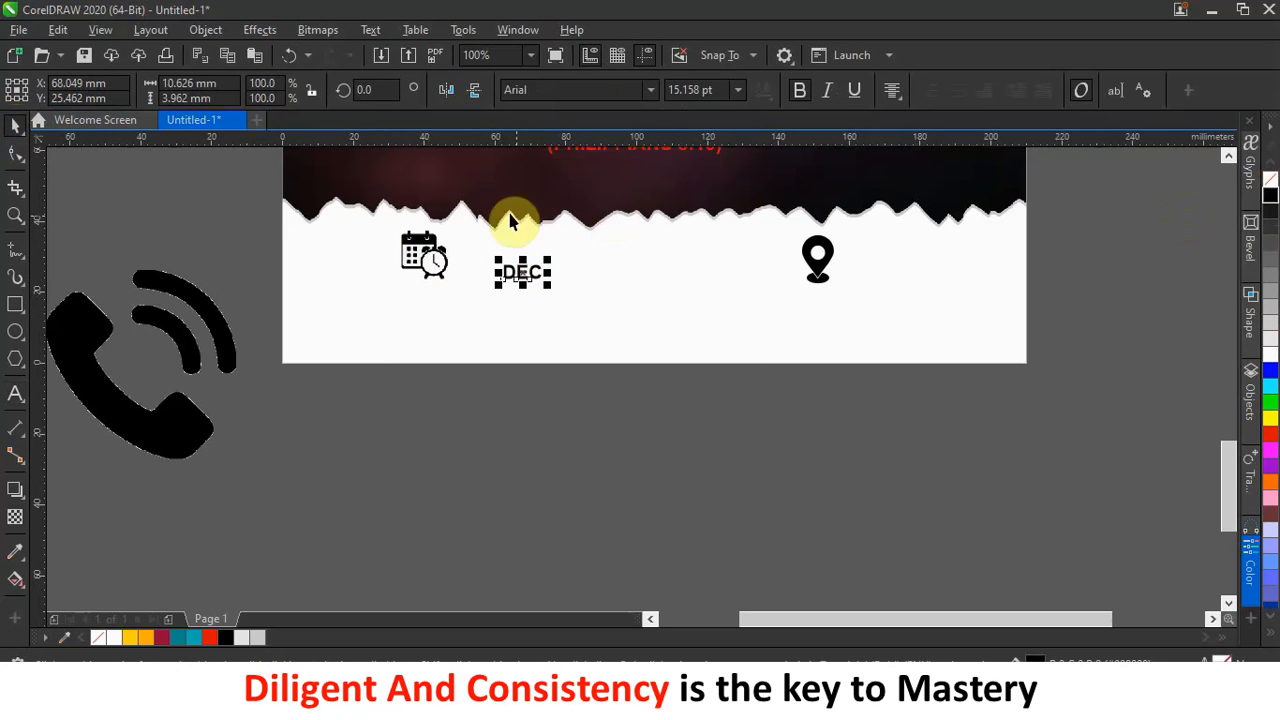
type("Typo-Longest Demo")
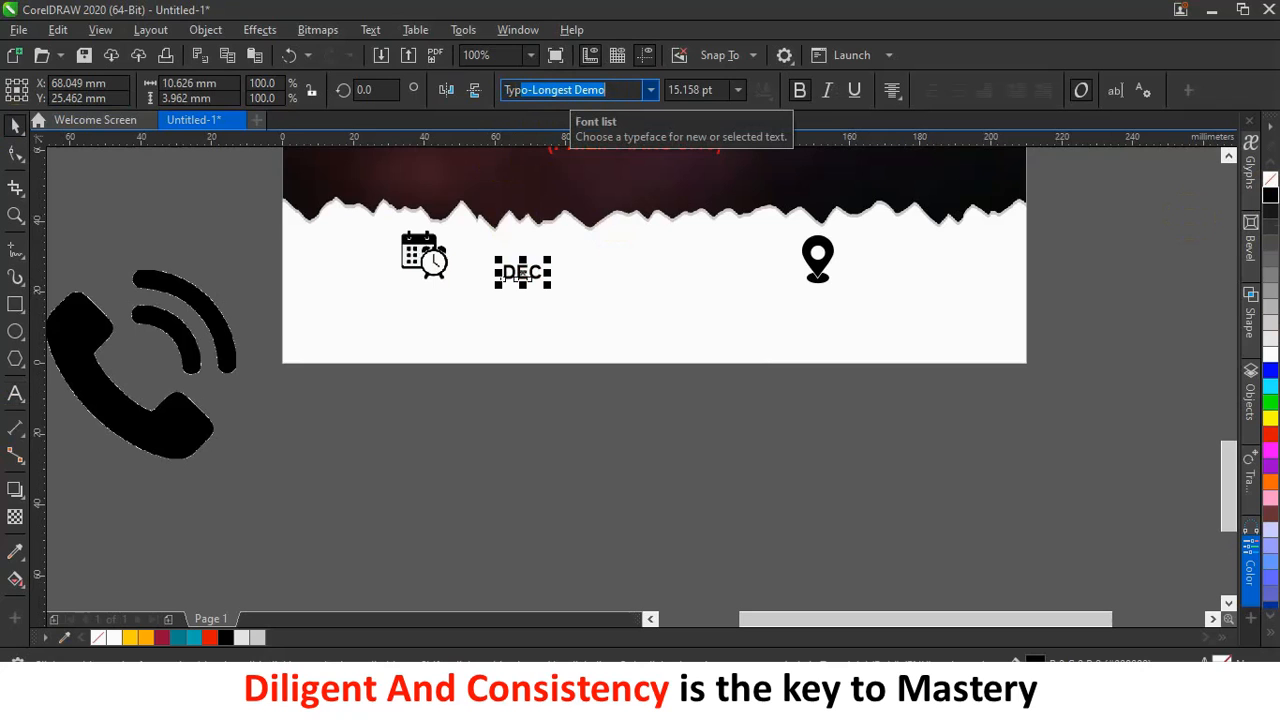
key("Return")
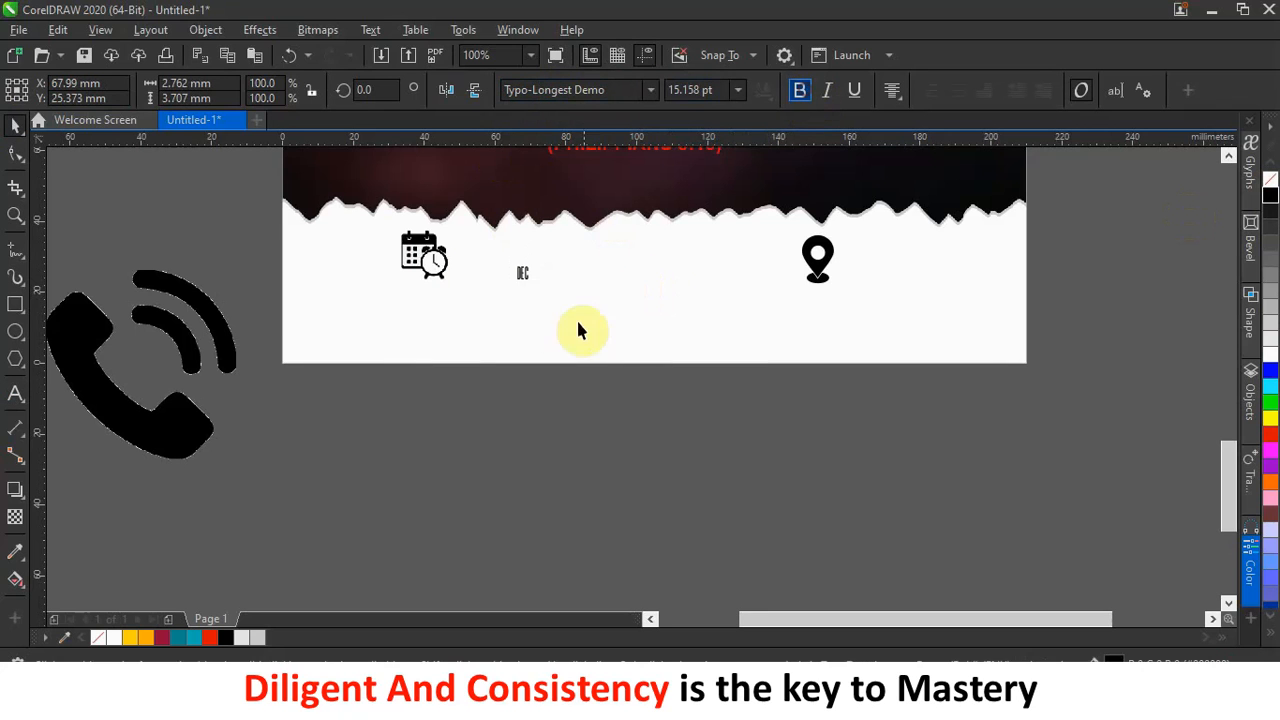
Enlarge DEC and position it beside the calendar, lowering the calendar icon slightly.
left_click_drag(528, 284, 600, 352)
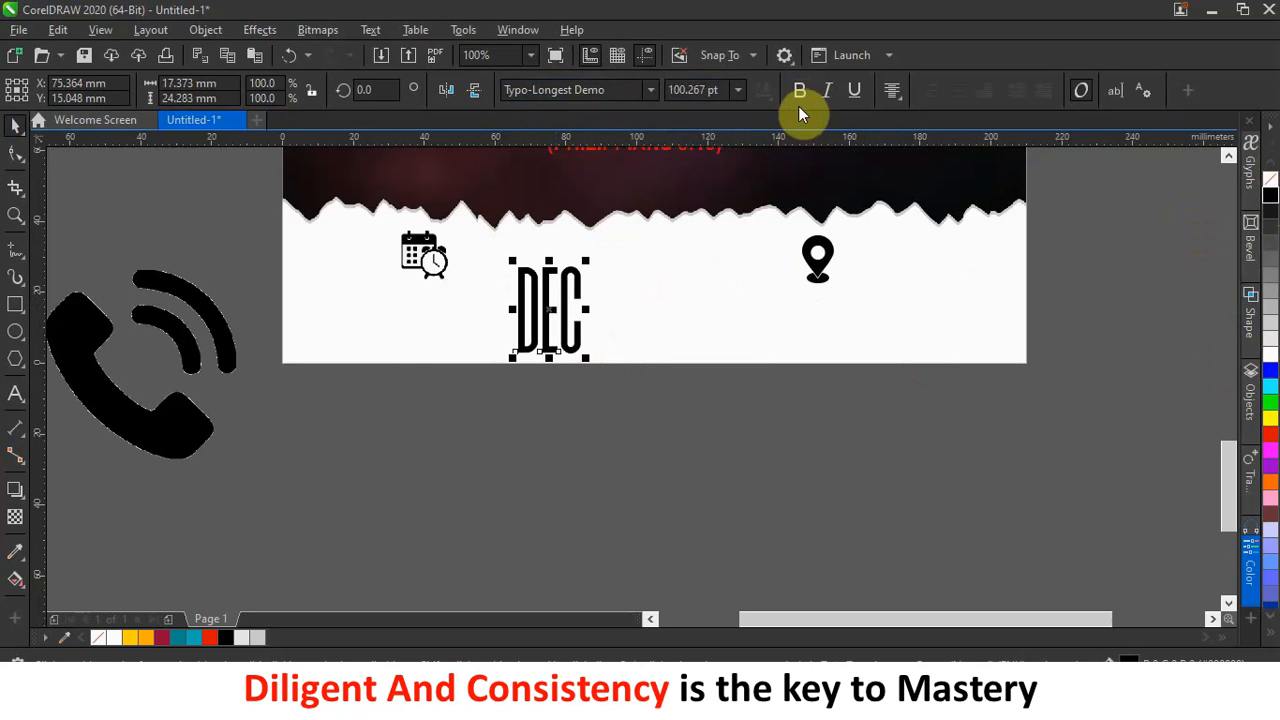
left_click(608, 442)
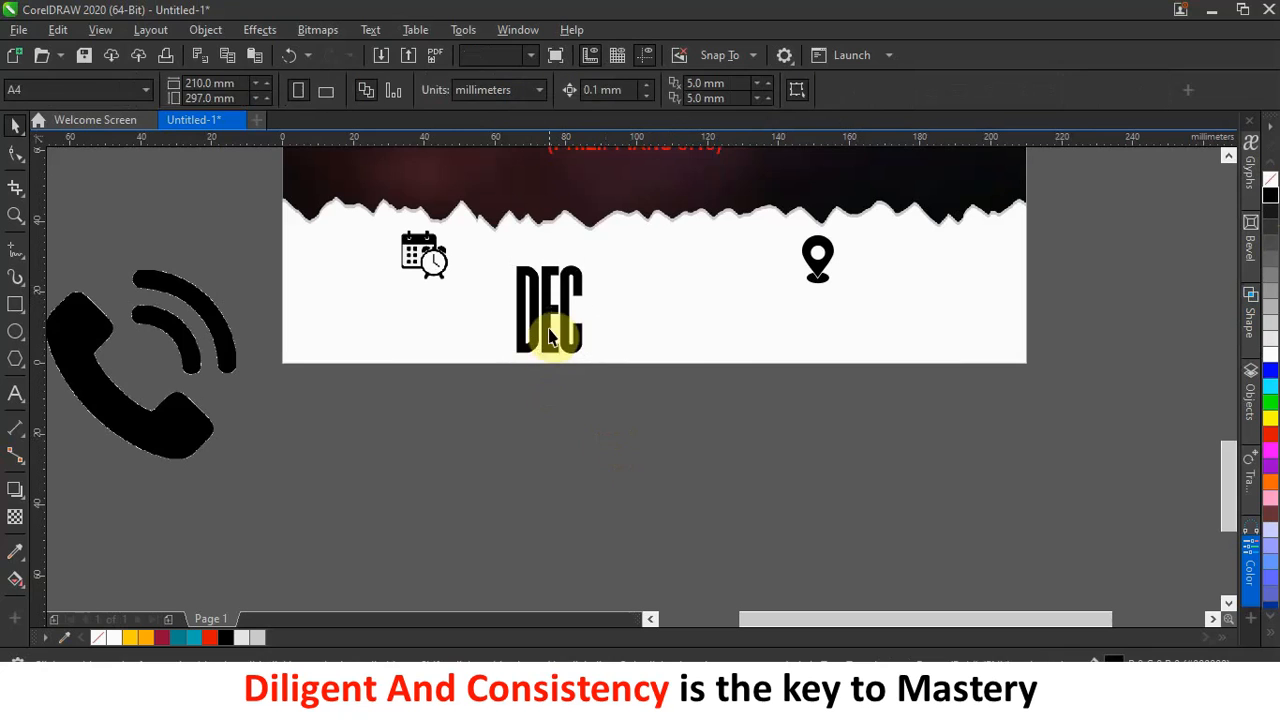
left_click(550, 322)
left_click_drag(550, 322, 510, 297)
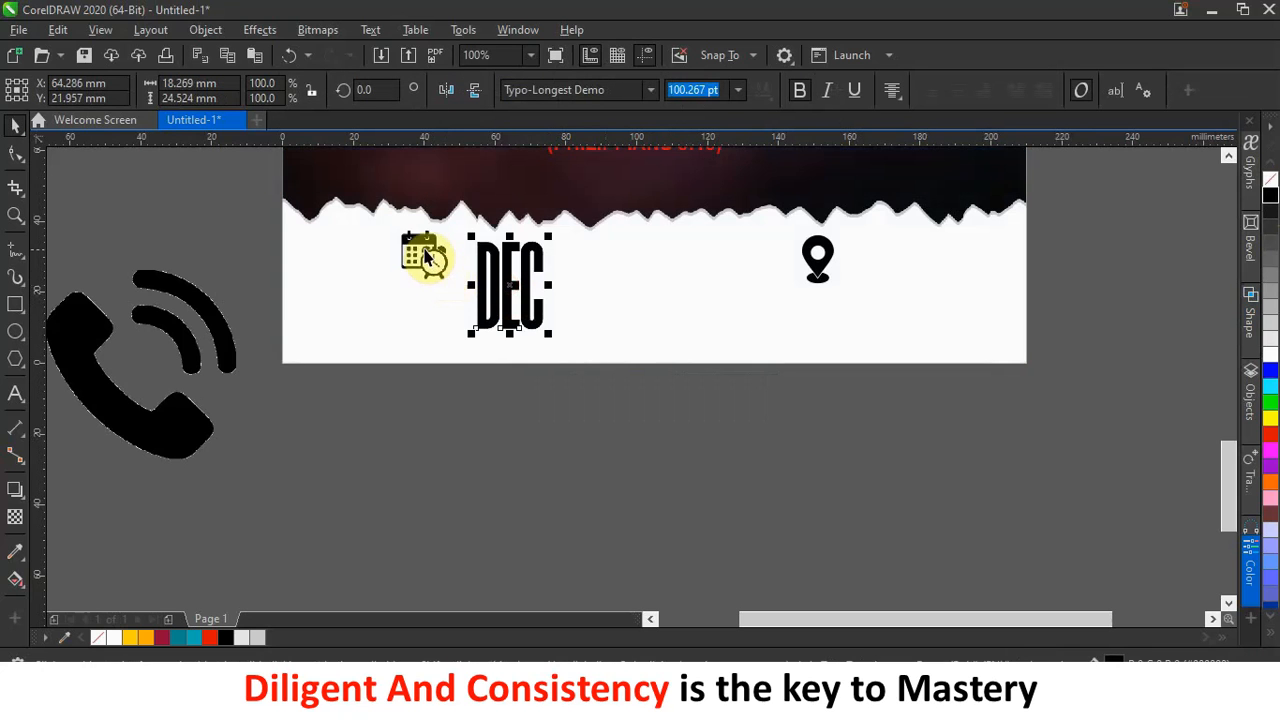
left_click_drag(424, 247, 426, 262)
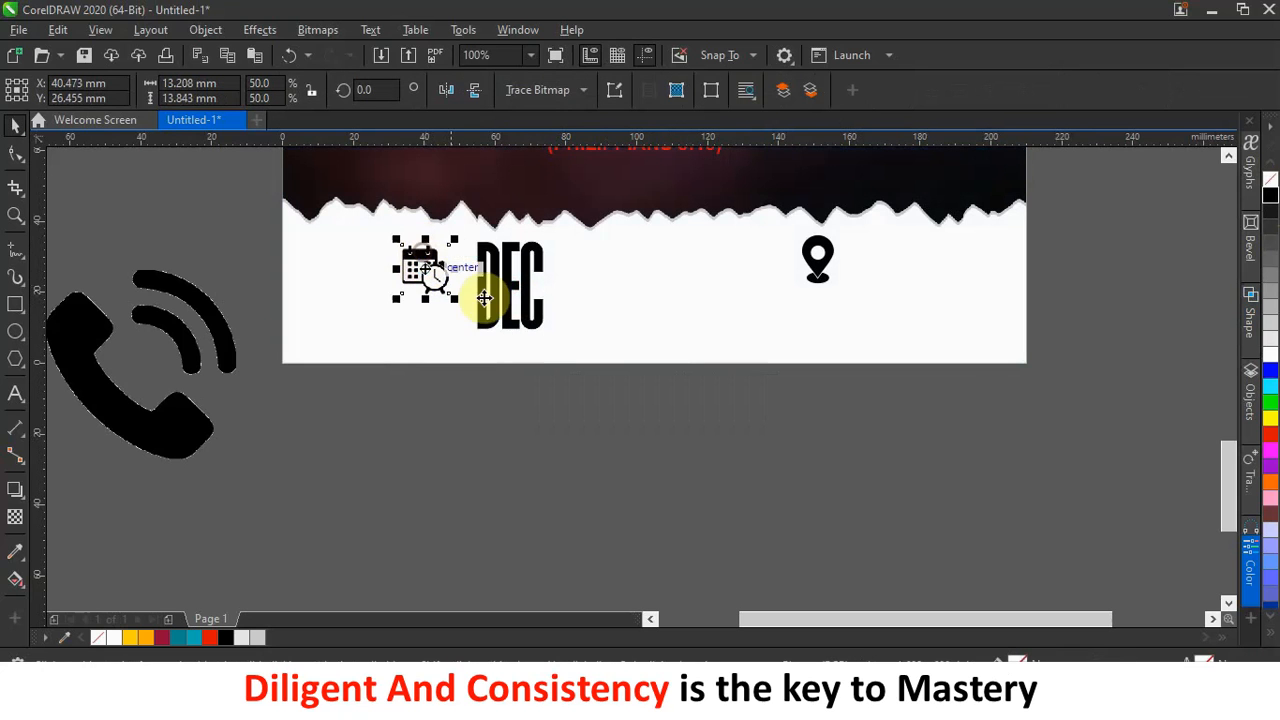
Shrink DEC to 53.4 pt and nudge it closer to the calendar icon.
left_click(532, 320)
left_click_drag(548, 336, 537, 322)
left_click_drag(531, 316, 463, 271)
scroll(503, 267, "up", 2)
left_click_drag(541, 401, 506, 380)
left_click_drag(471, 311, 443, 320)
scroll(525, 330, "down", 1)
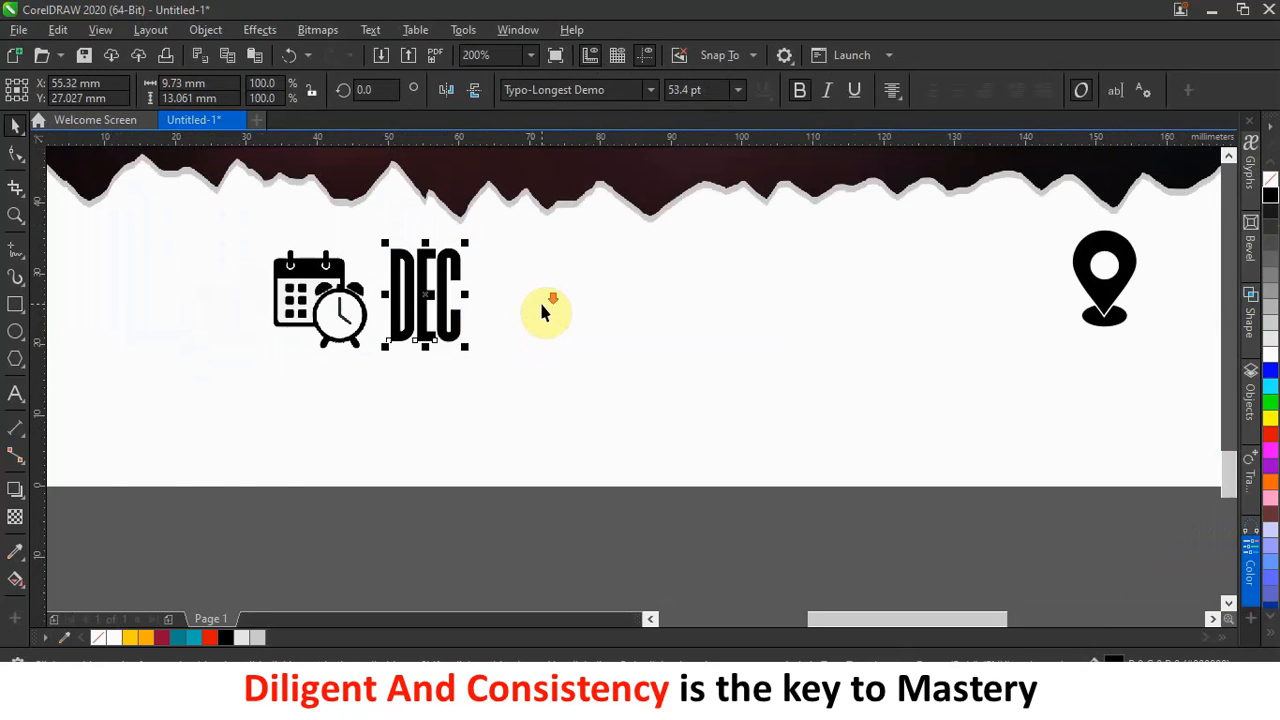
scroll(535, 305, "down", 3)
scroll(515, 298, "up", 3)
Duplicate DEC, set the copy to Poppins at about 15 pt, and place it beside DEC.
left_click_drag(509, 299, 626, 298)
left_click(676, 334)
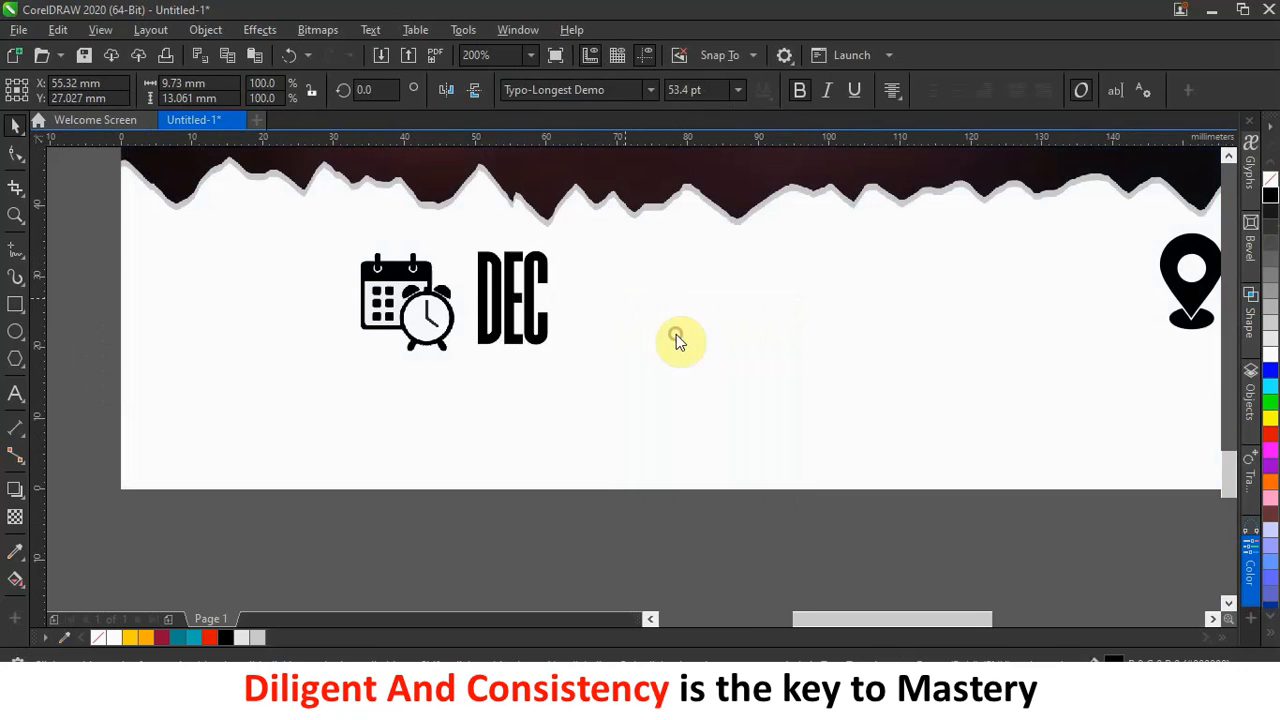
left_click(616, 90)
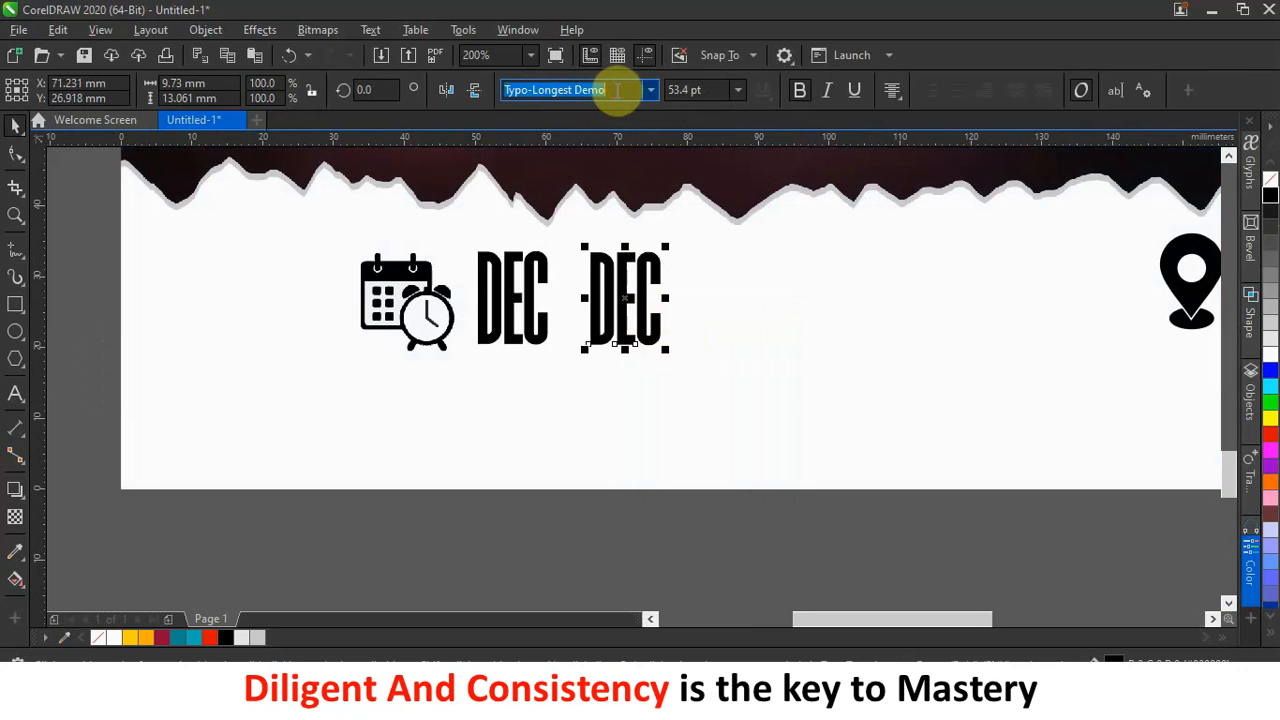
type("Po")
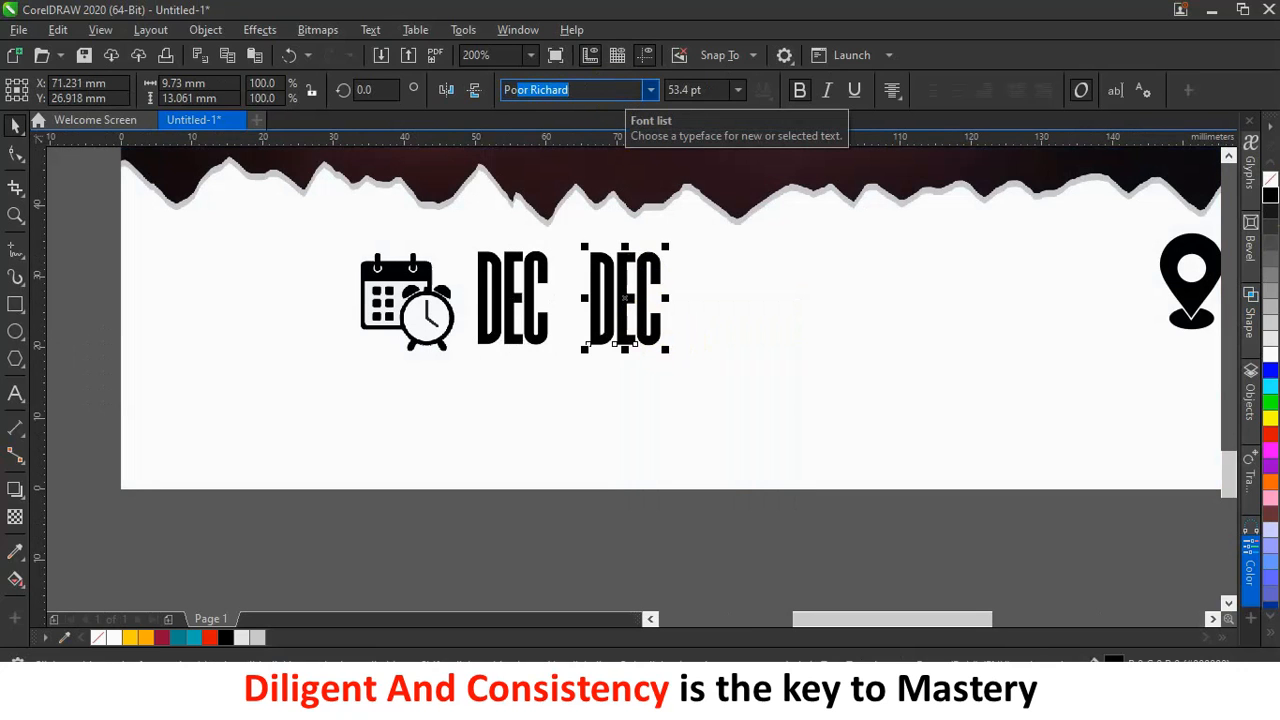
type("ppins")
key("Return")
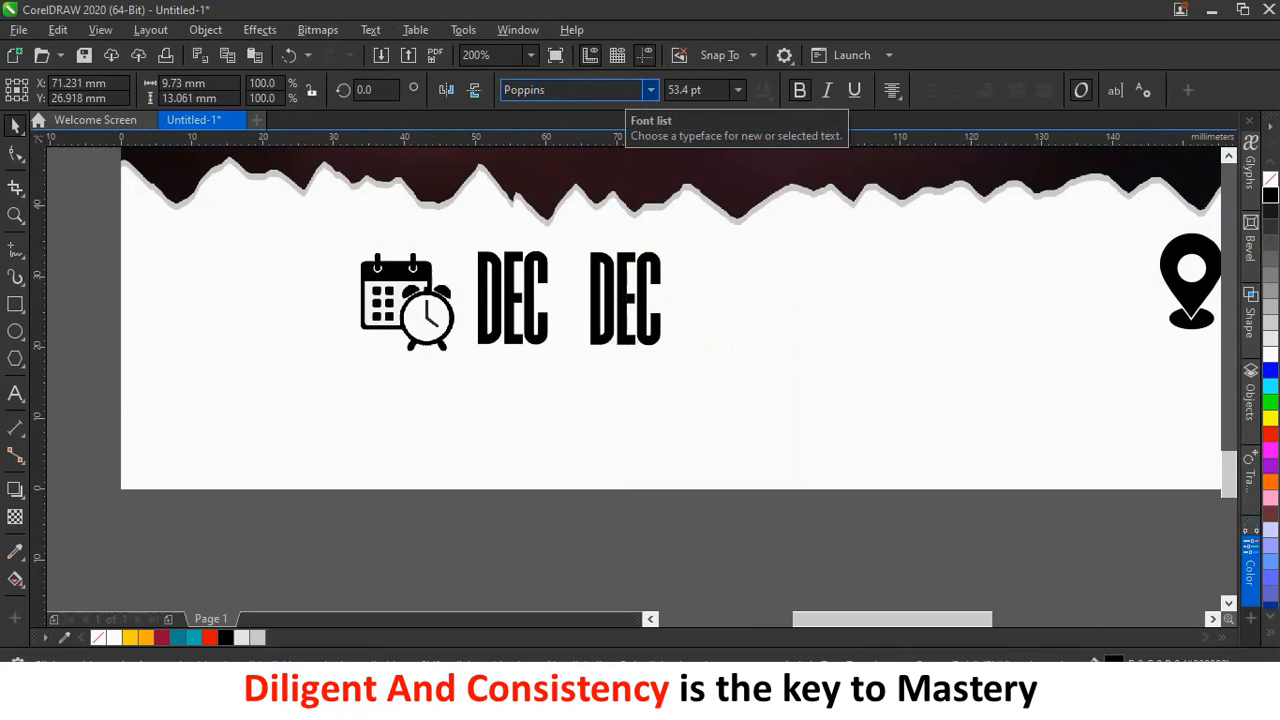
left_click_drag(764, 242, 637, 309)
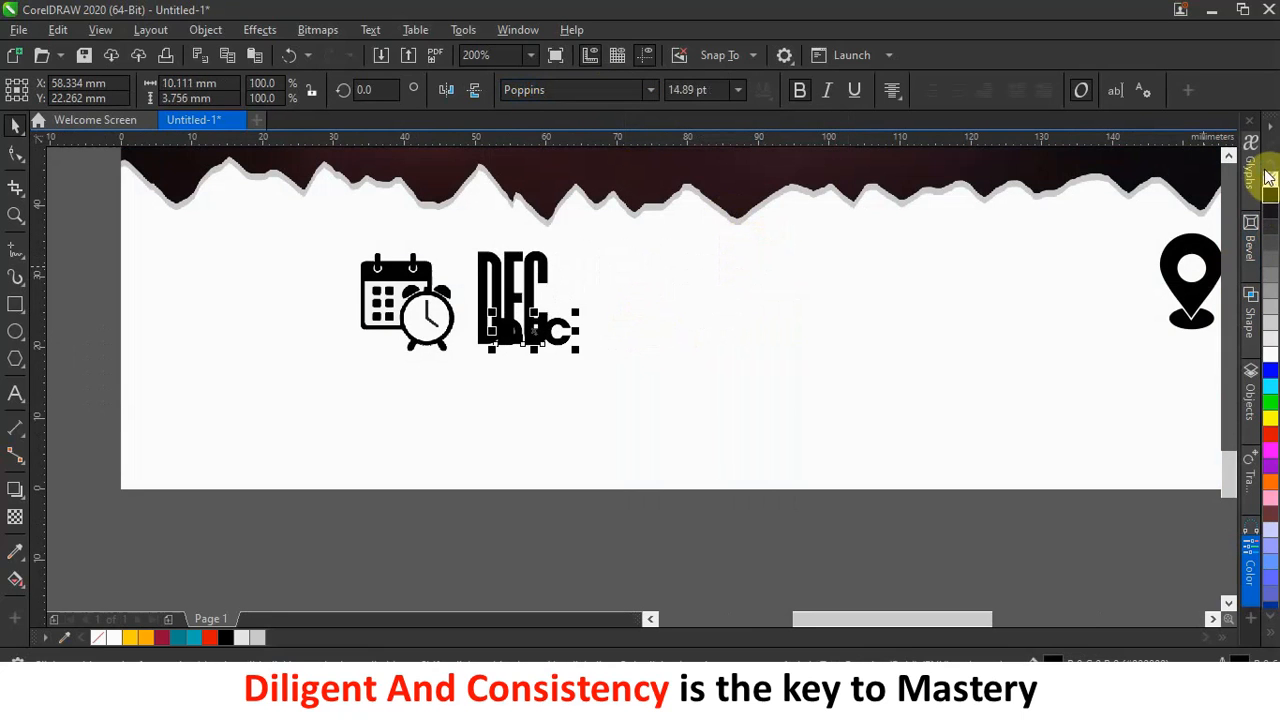
left_click_drag(543, 336, 571, 266)
Retype the copy as '25TH' over '2023' and pull the lines closer together.
double_click(624, 270)
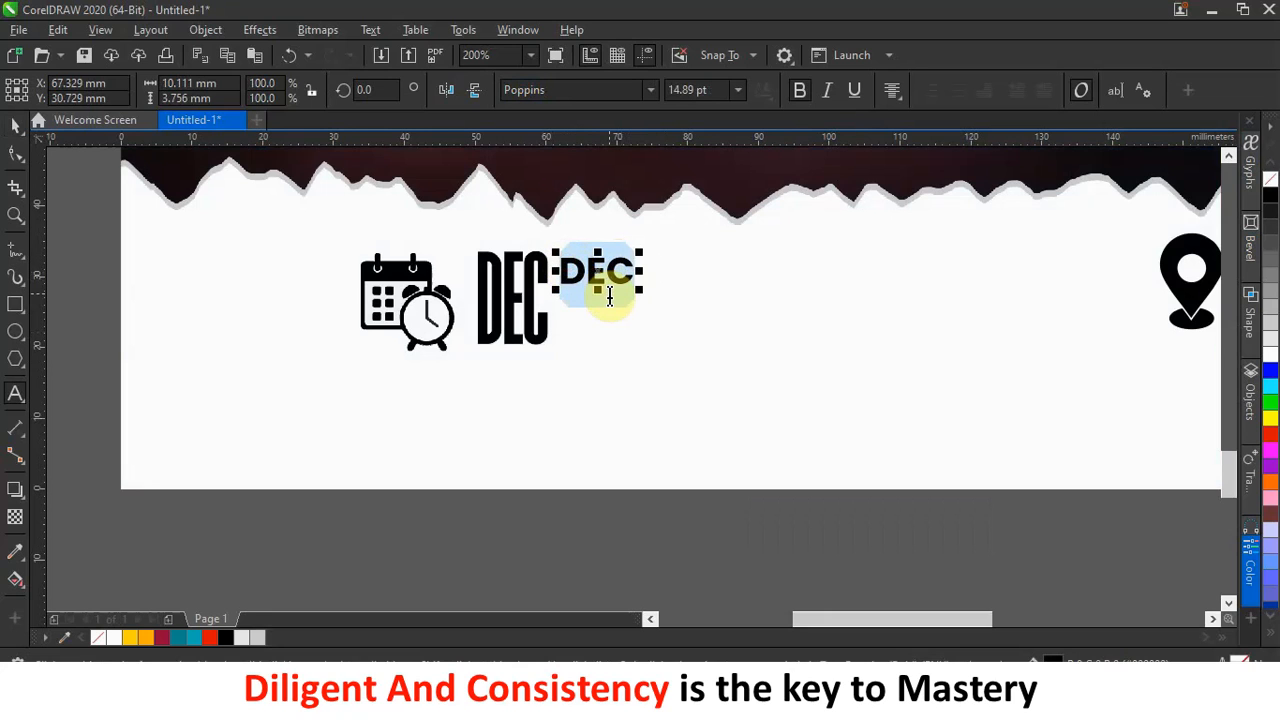
type("25TH")
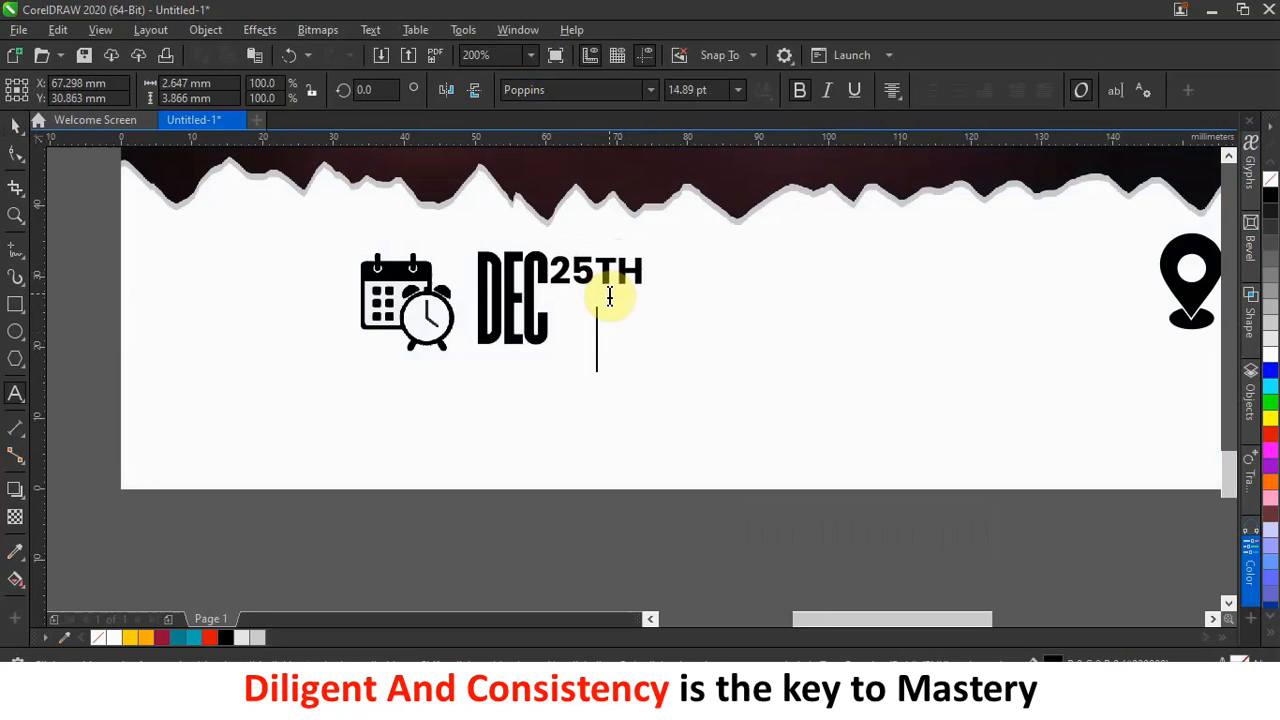
type("@)@")
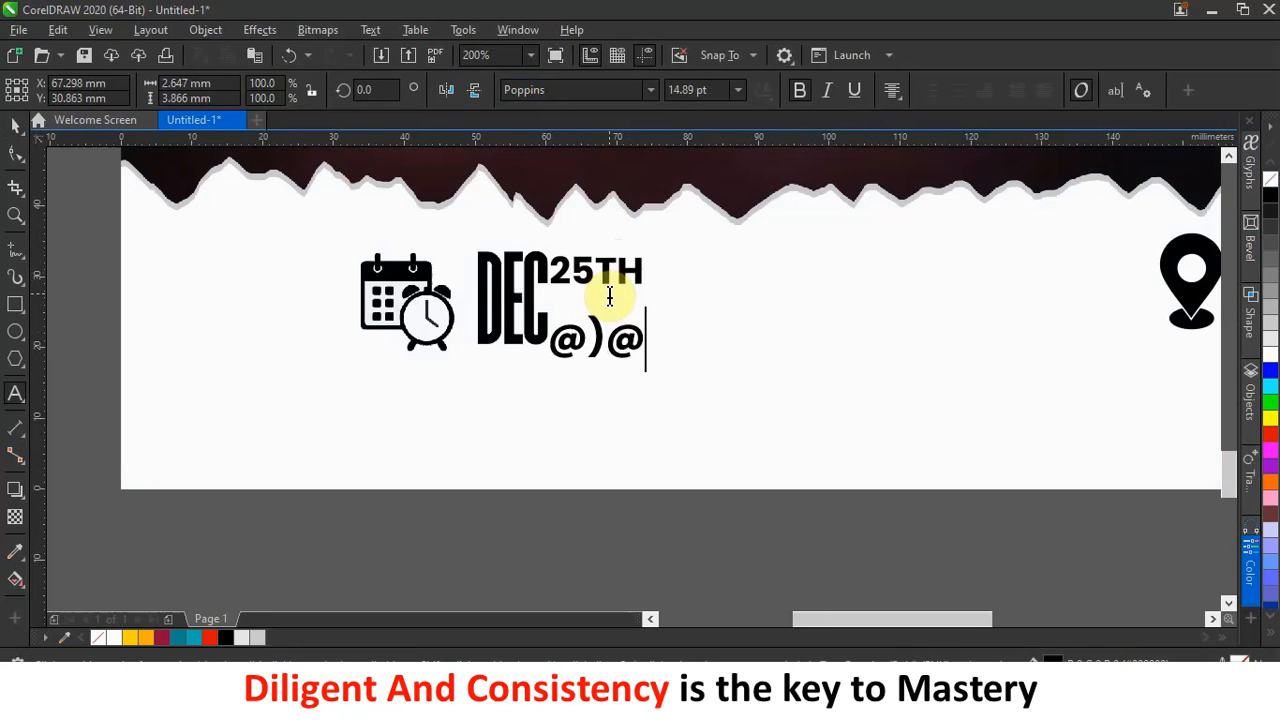
key("BackSpace")
key("BackSpace")
key("BackSpace")
type("2023")
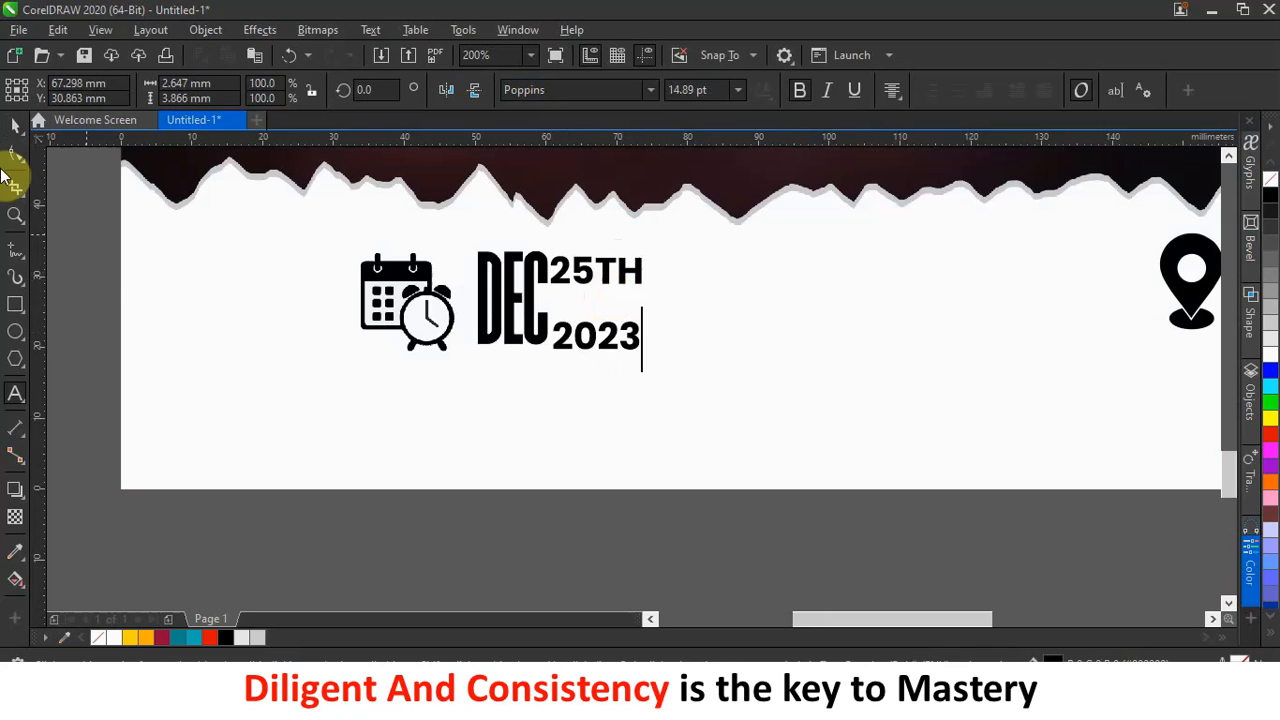
left_click(17, 126)
left_click(14, 158)
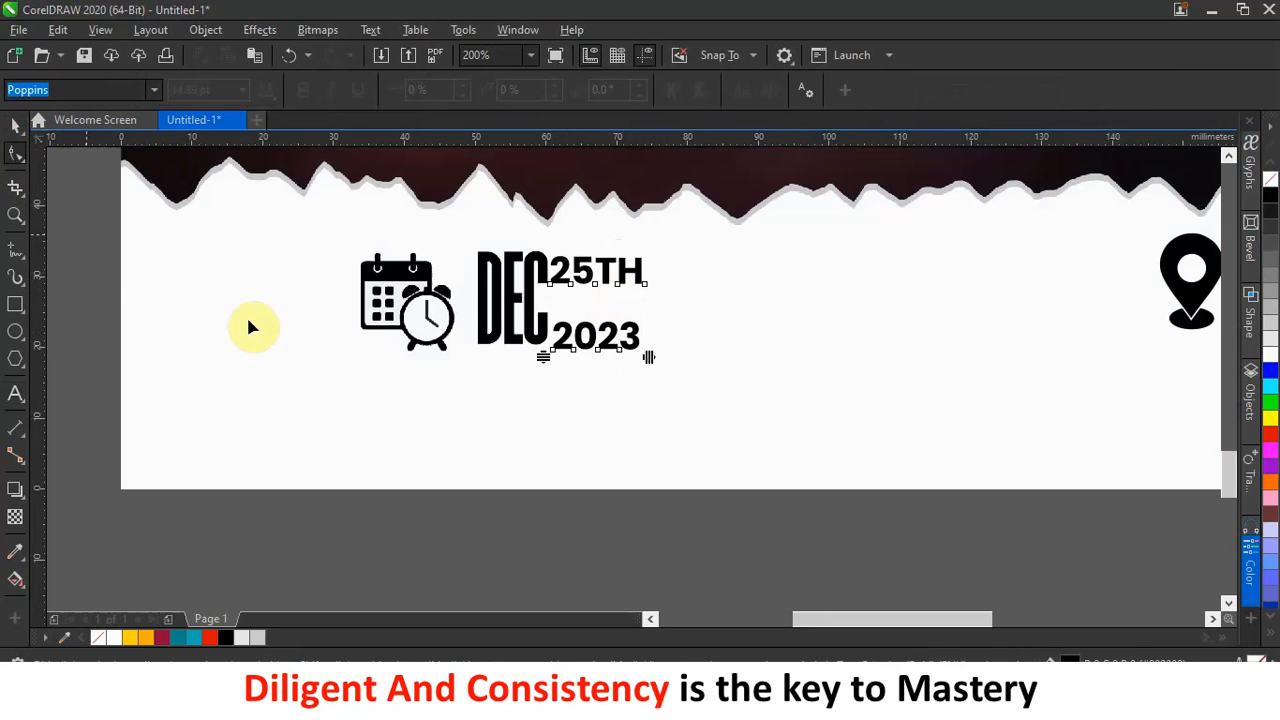
left_click_drag(544, 356, 544, 318)
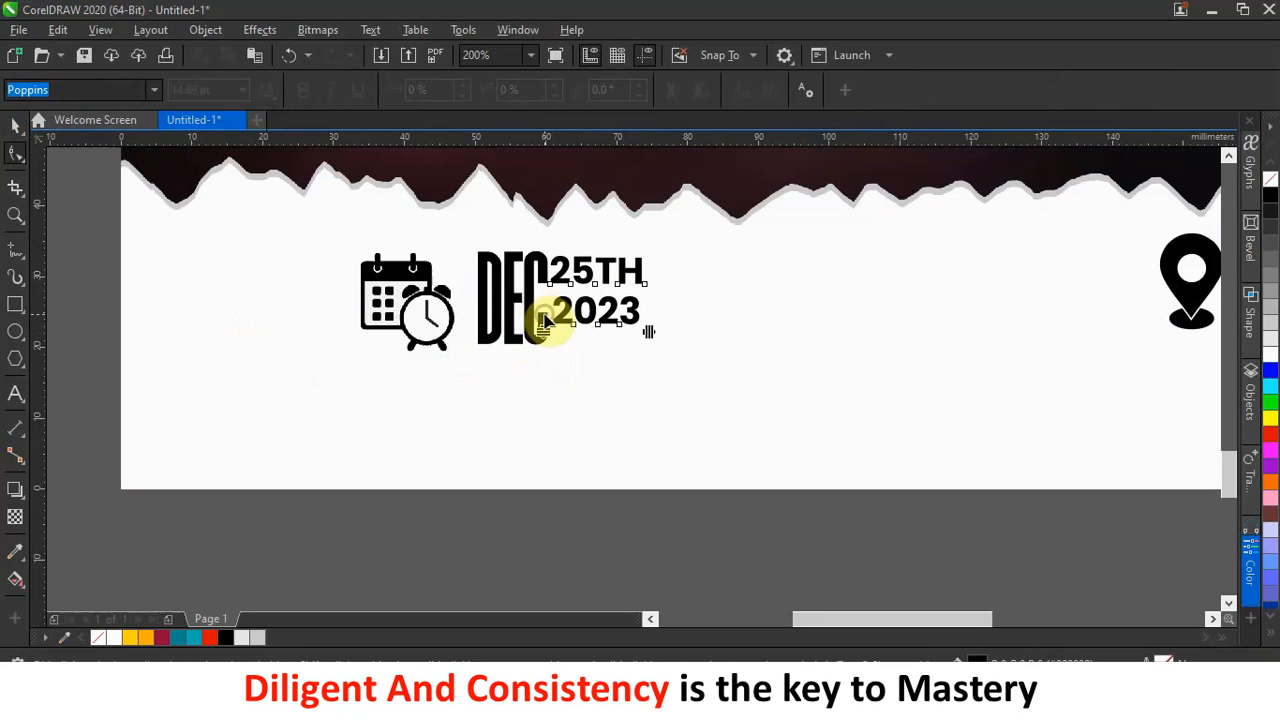
Change the date text to bold Arial and widen its line spacing slightly.
left_click(17, 126)
left_click(562, 90)
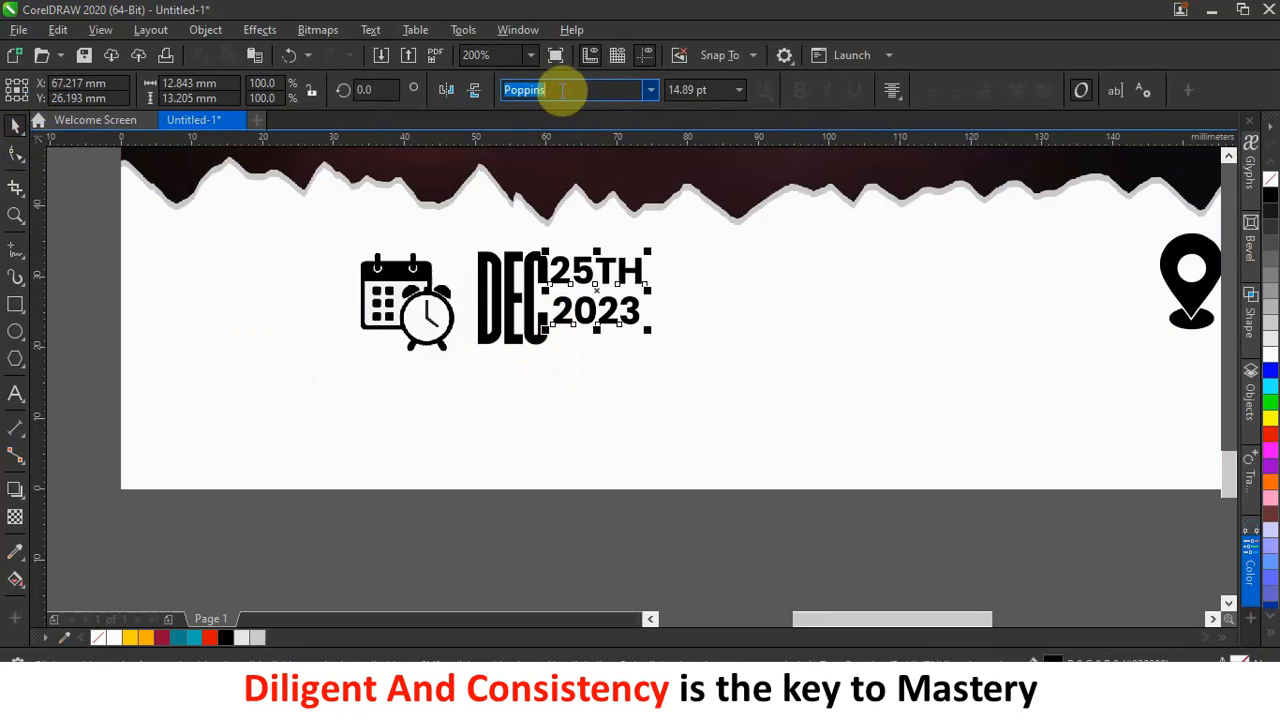
type("Arial")
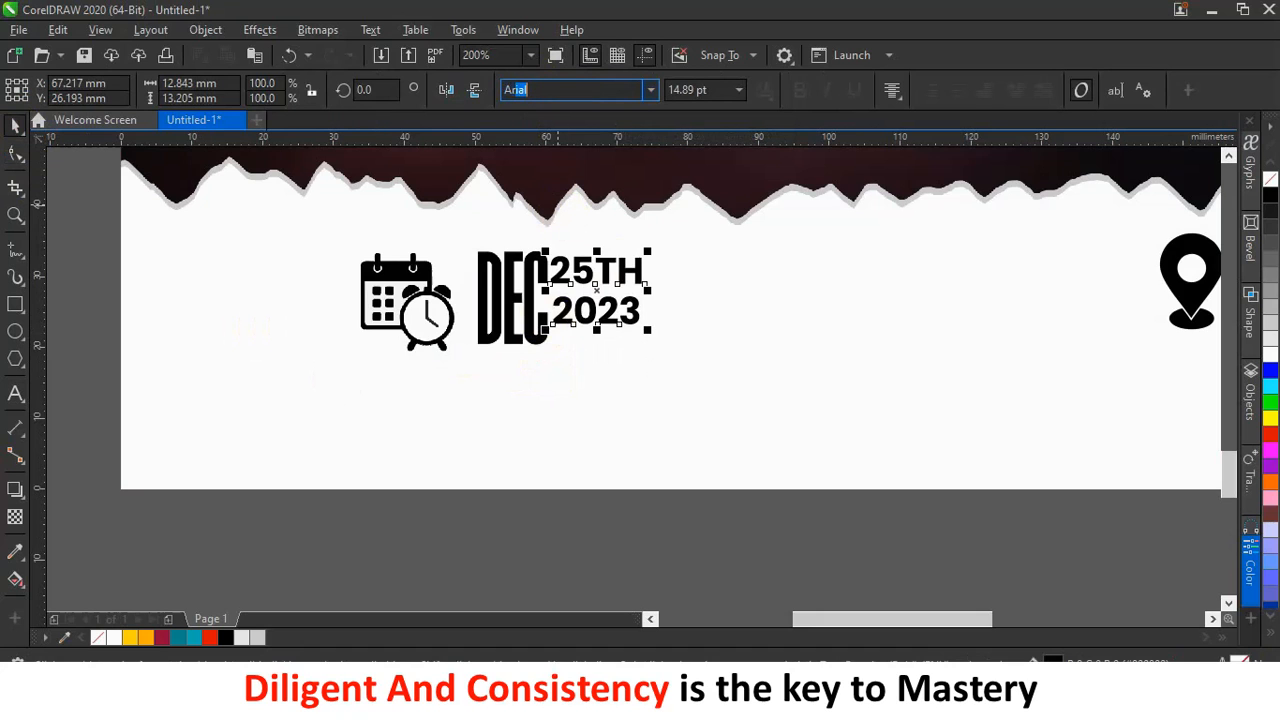
key("Return")
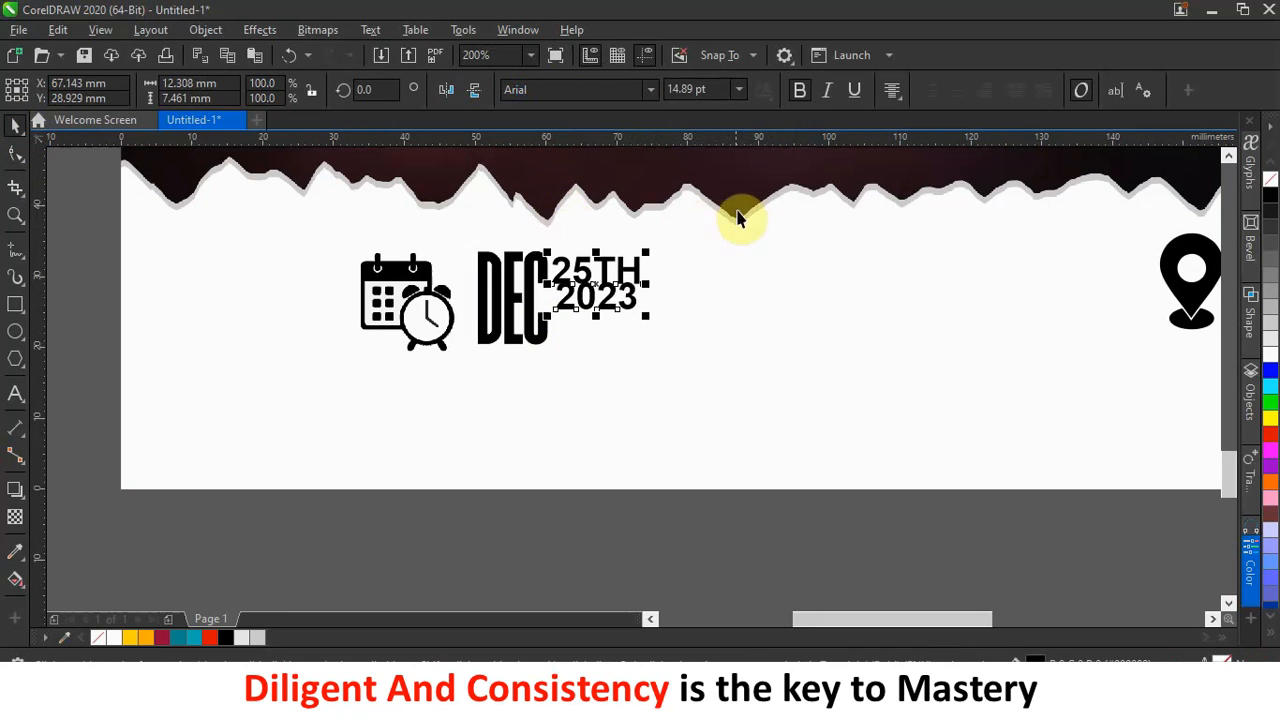
left_click(804, 94)
left_click(804, 92)
left_click(15, 153)
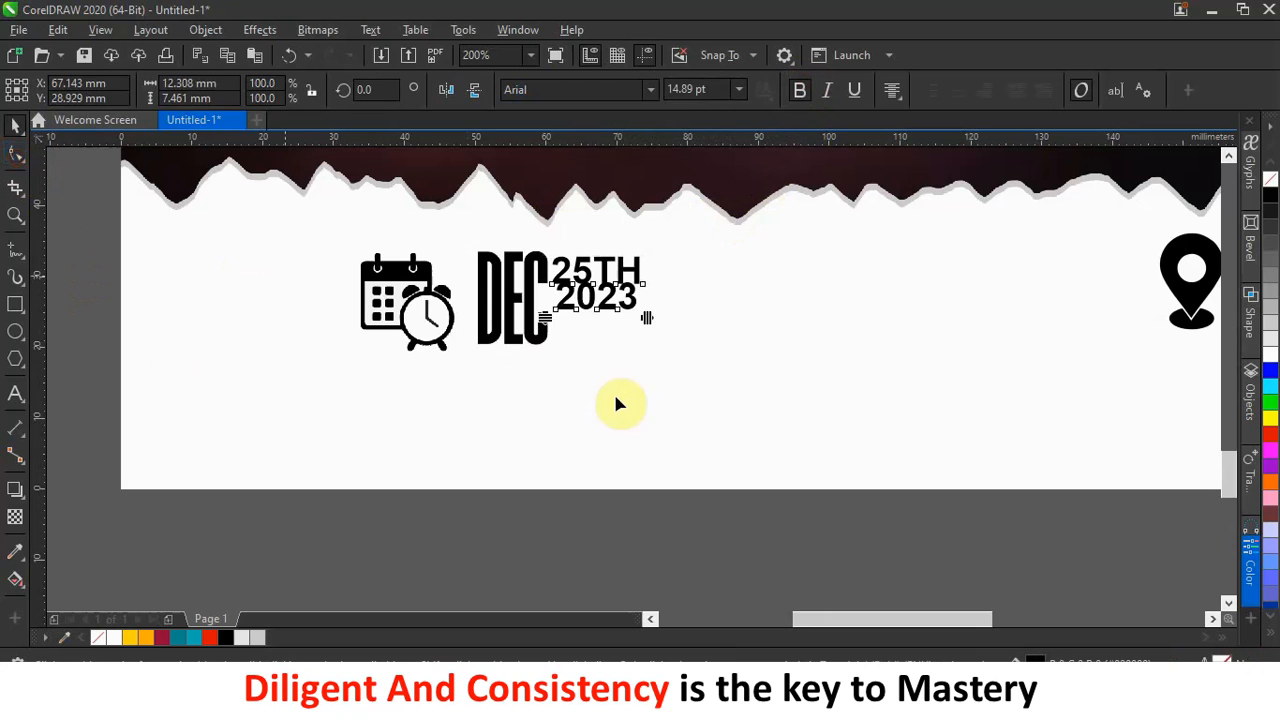
mouse_move(545, 321)
left_mouse_down()
mouse_move(543, 351)
mouse_move(543, 329)
left_mouse_up()
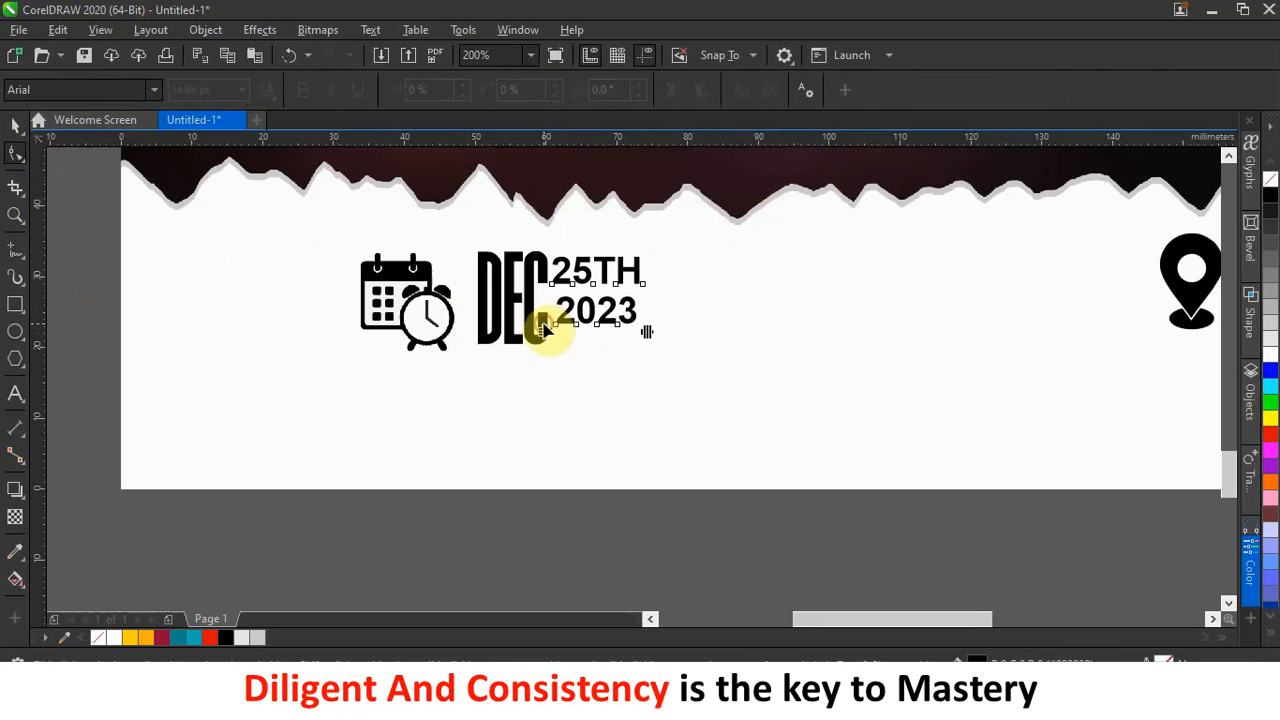
left_click(15, 124)
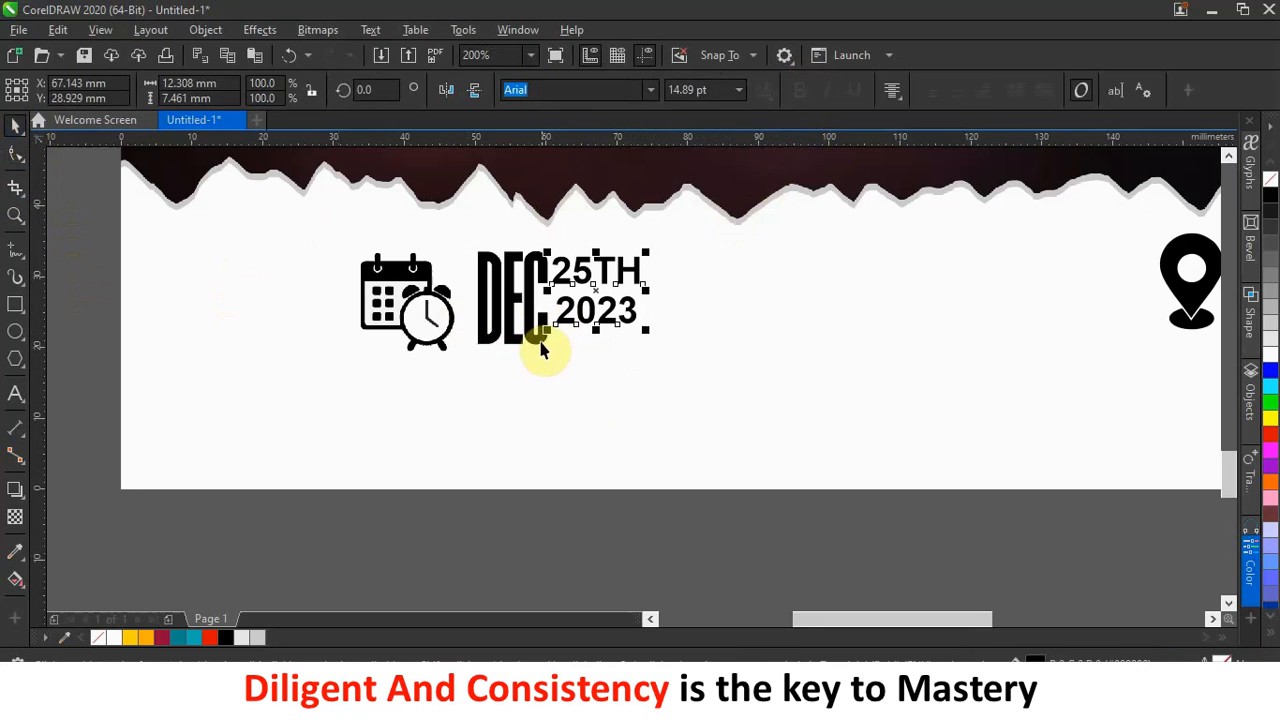
Scale DEC down to 97.4% and place a copy of the date text to the right.
left_click(537, 340)
left_click_drag(550, 346, 786, 346)
left_click(815, 362)
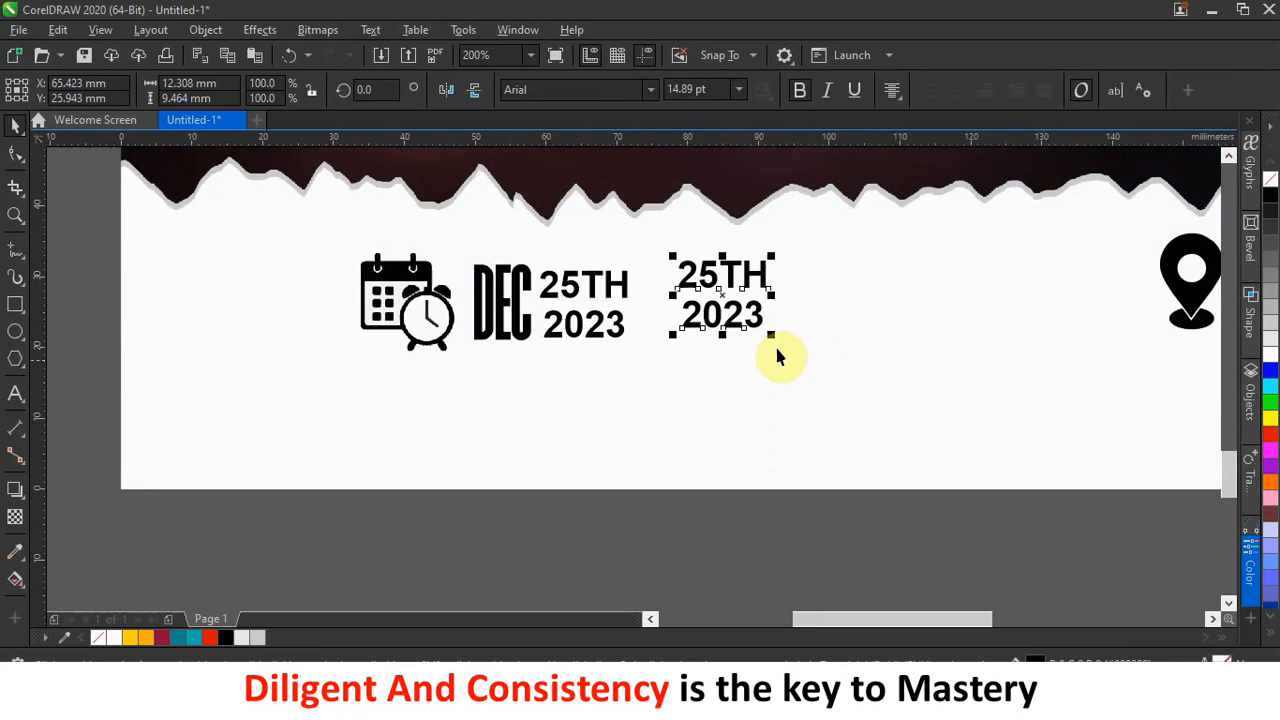
double_click(735, 281)
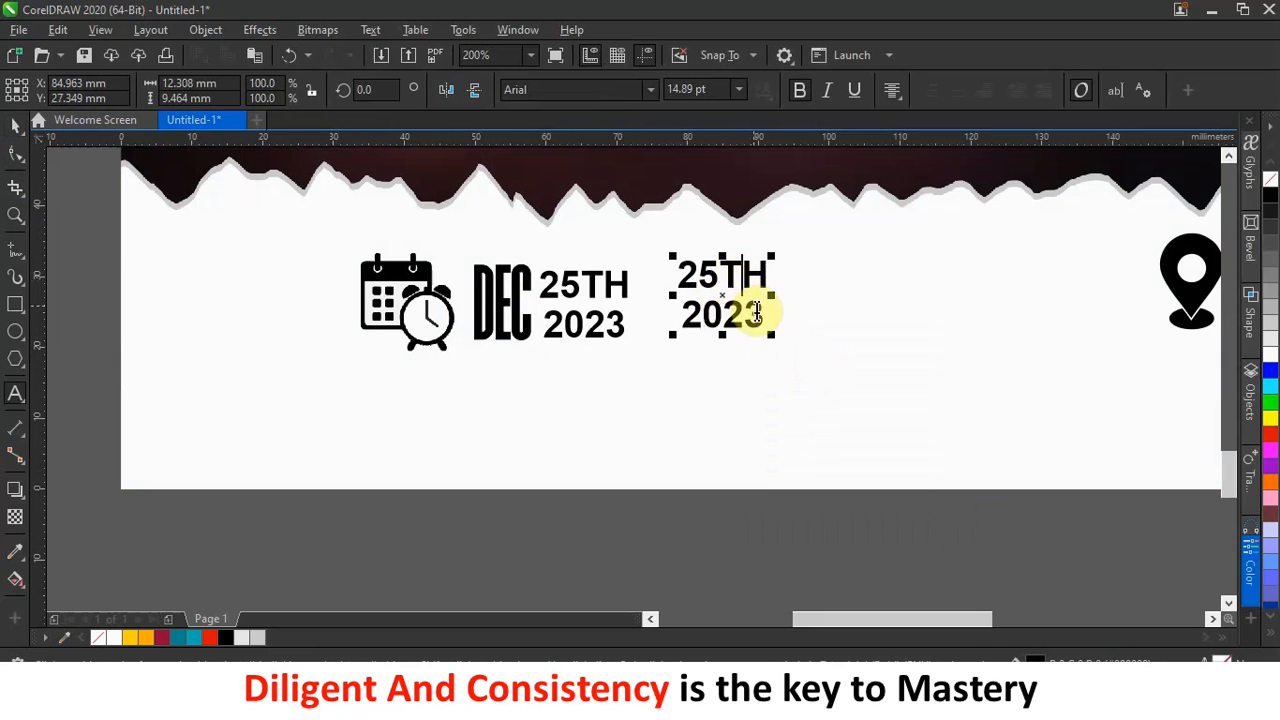
left_click_drag(766, 320, 660, 268)
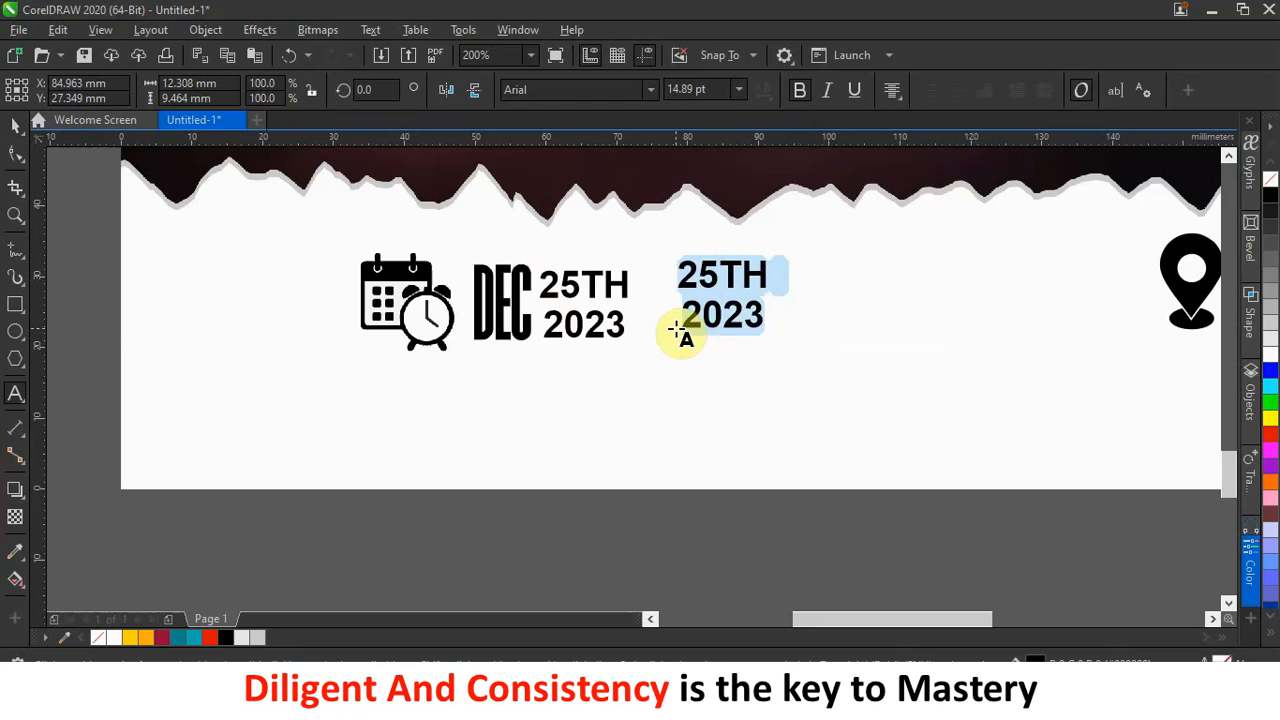
Retype the copied date as '6:30AM' over 'SHARP' and shift it slightly right.
type("6")
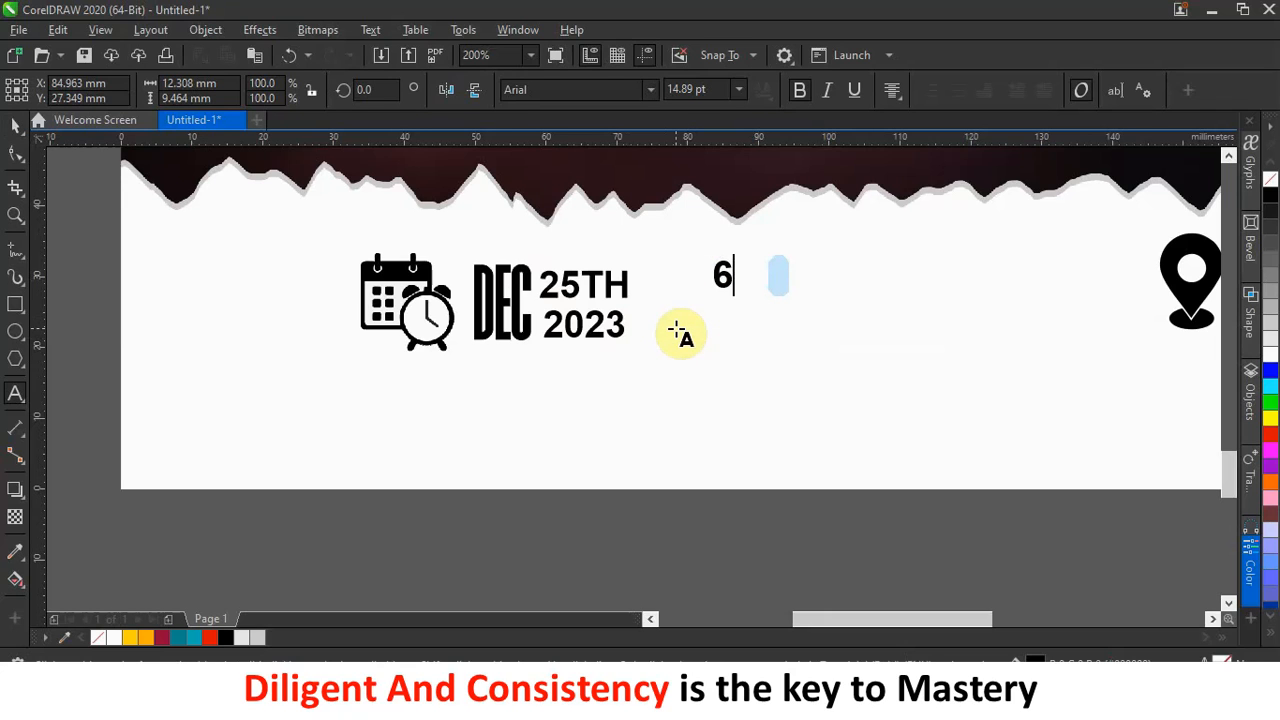
type(":30")
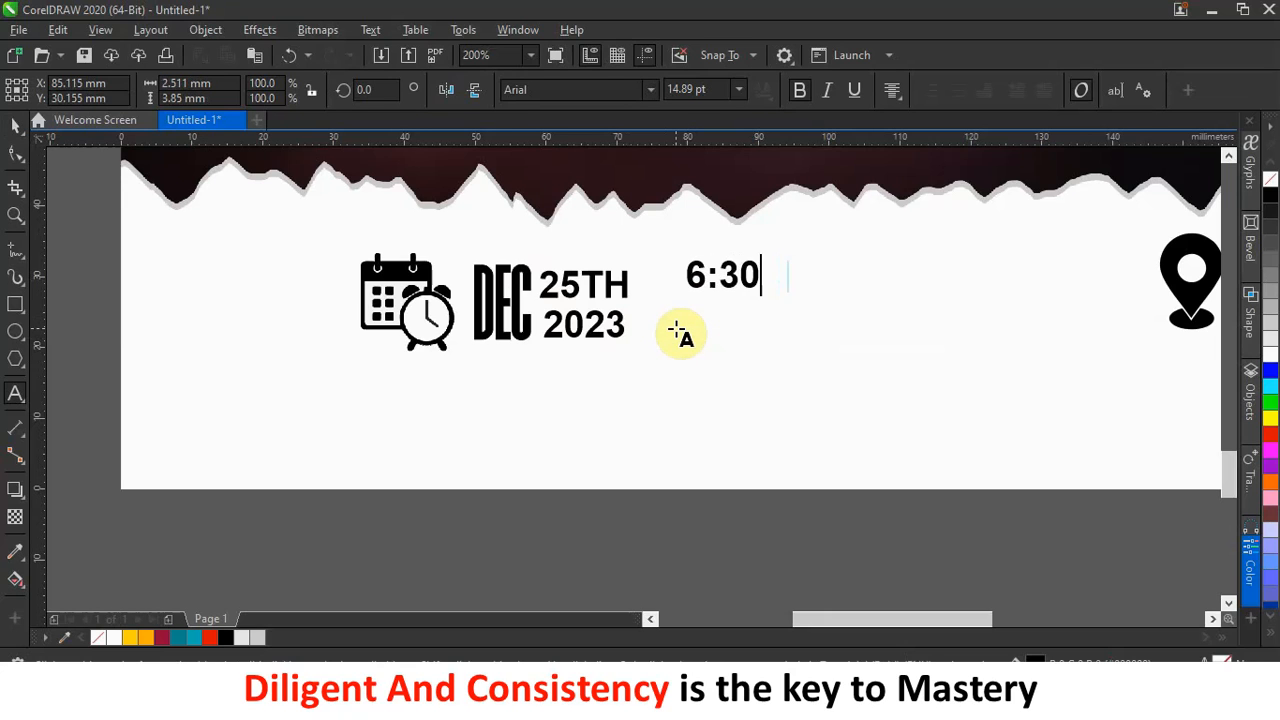
type("AM ")
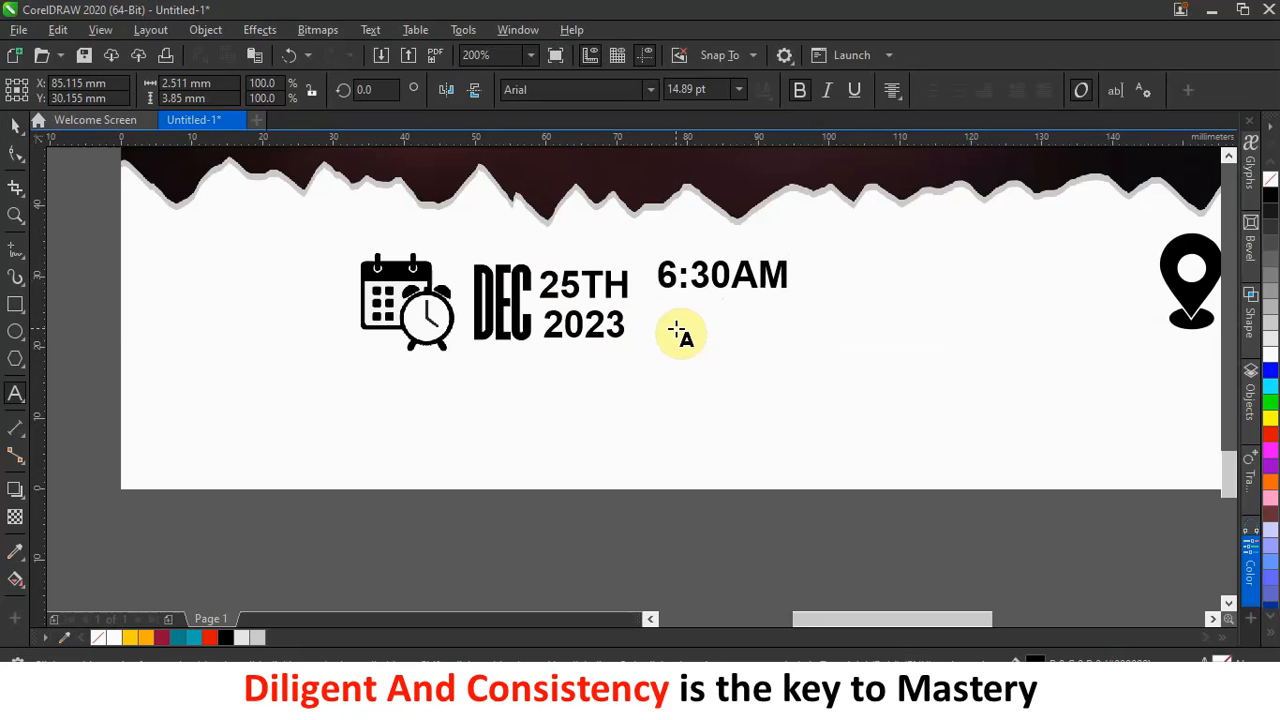
type("SHARP")
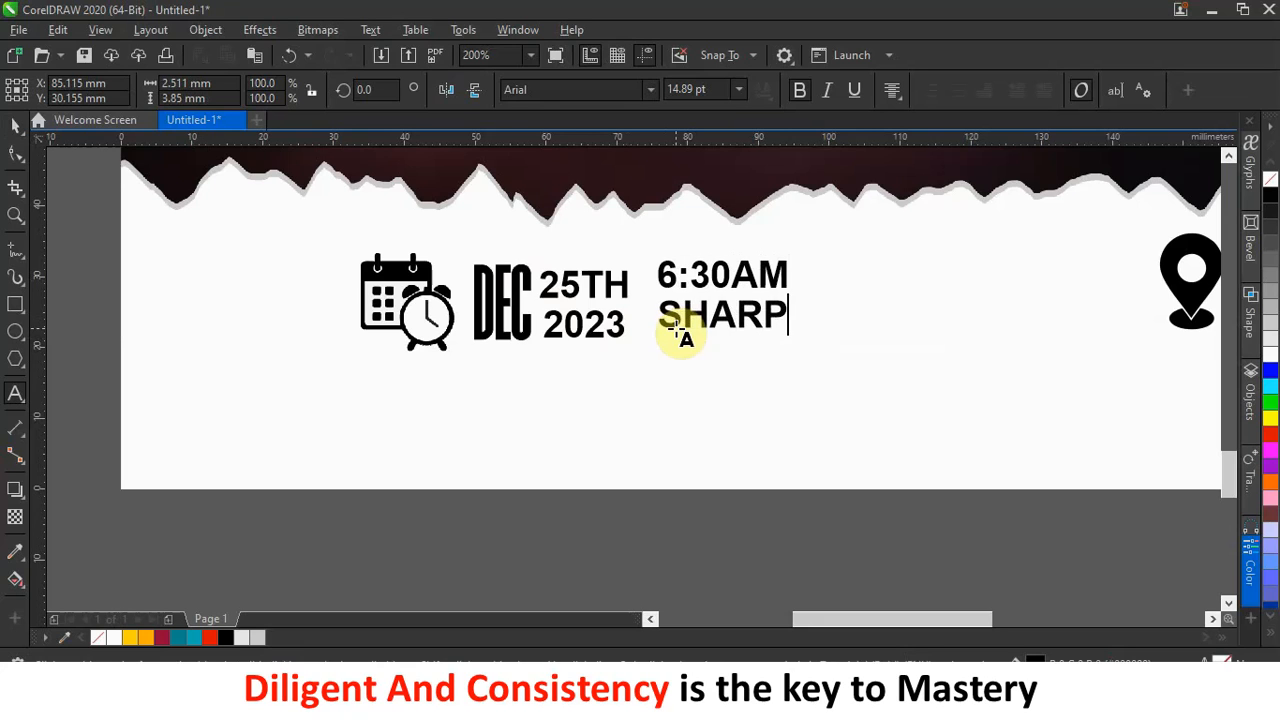
left_click(15, 124)
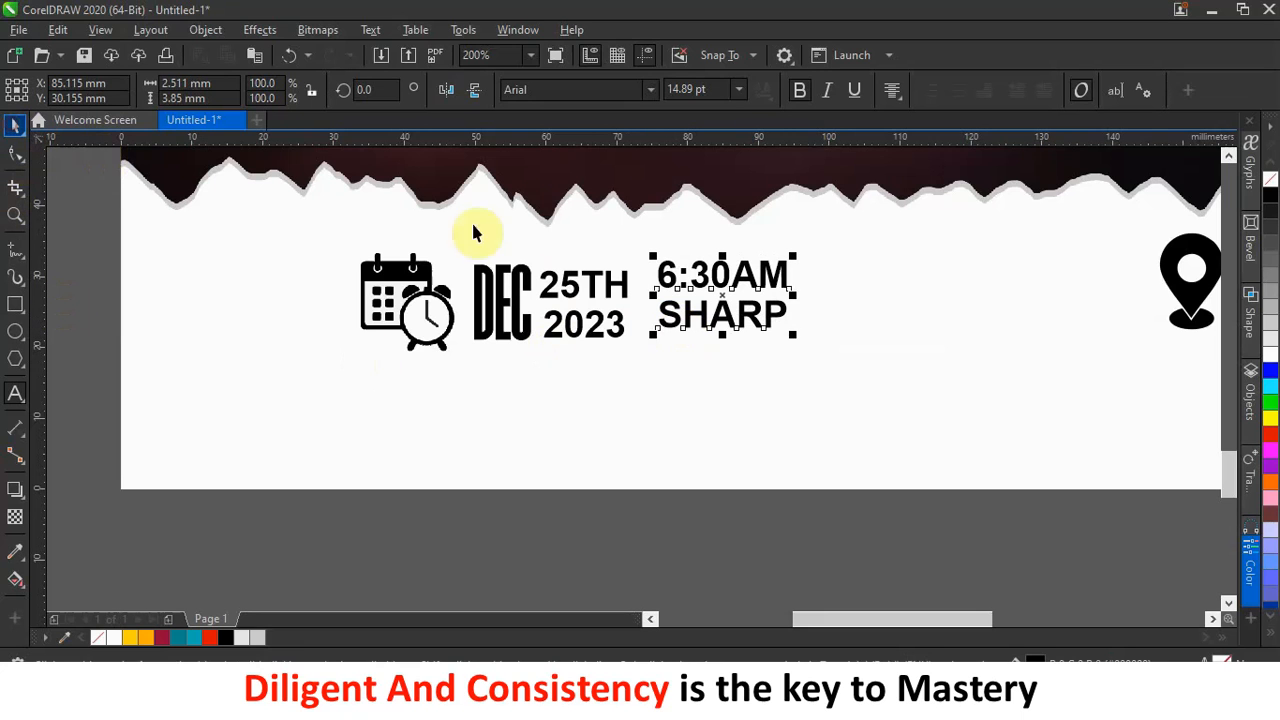
left_click_drag(725, 318, 747, 331)
left_click_drag(450, 333, 446, 336)
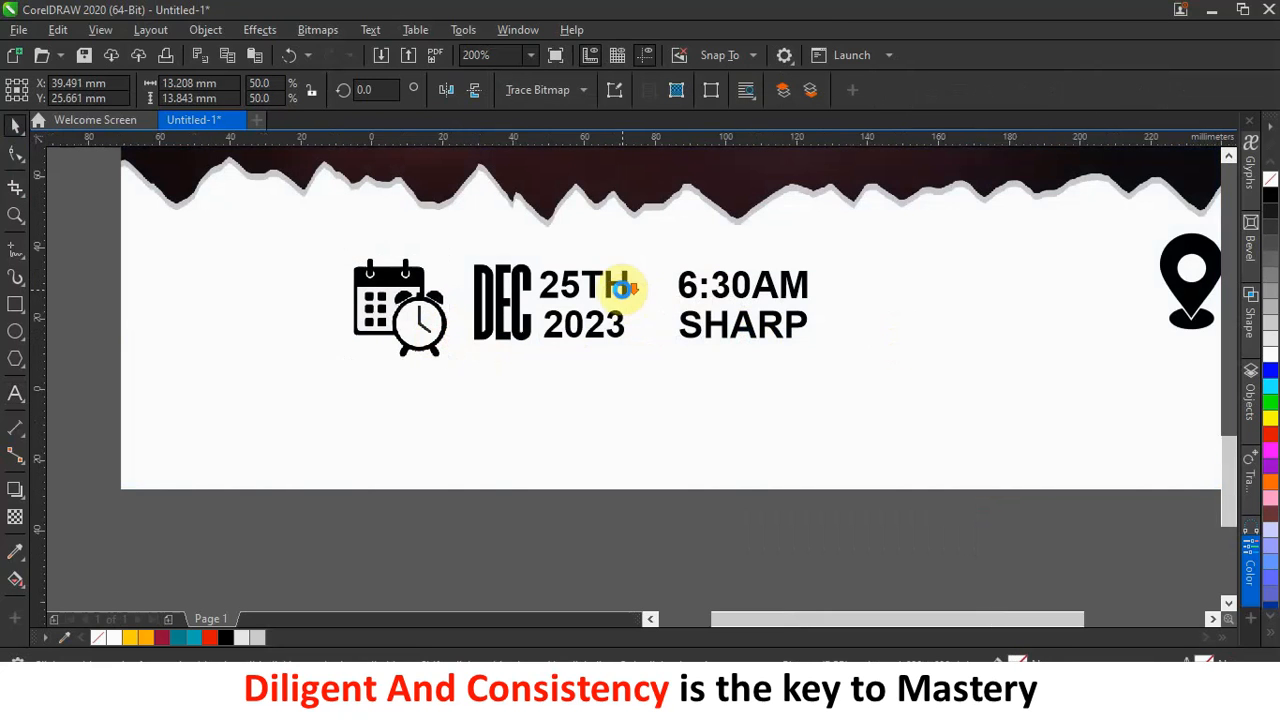
scroll(620, 294, "down", 3)
scroll(897, 297, "up", 1)
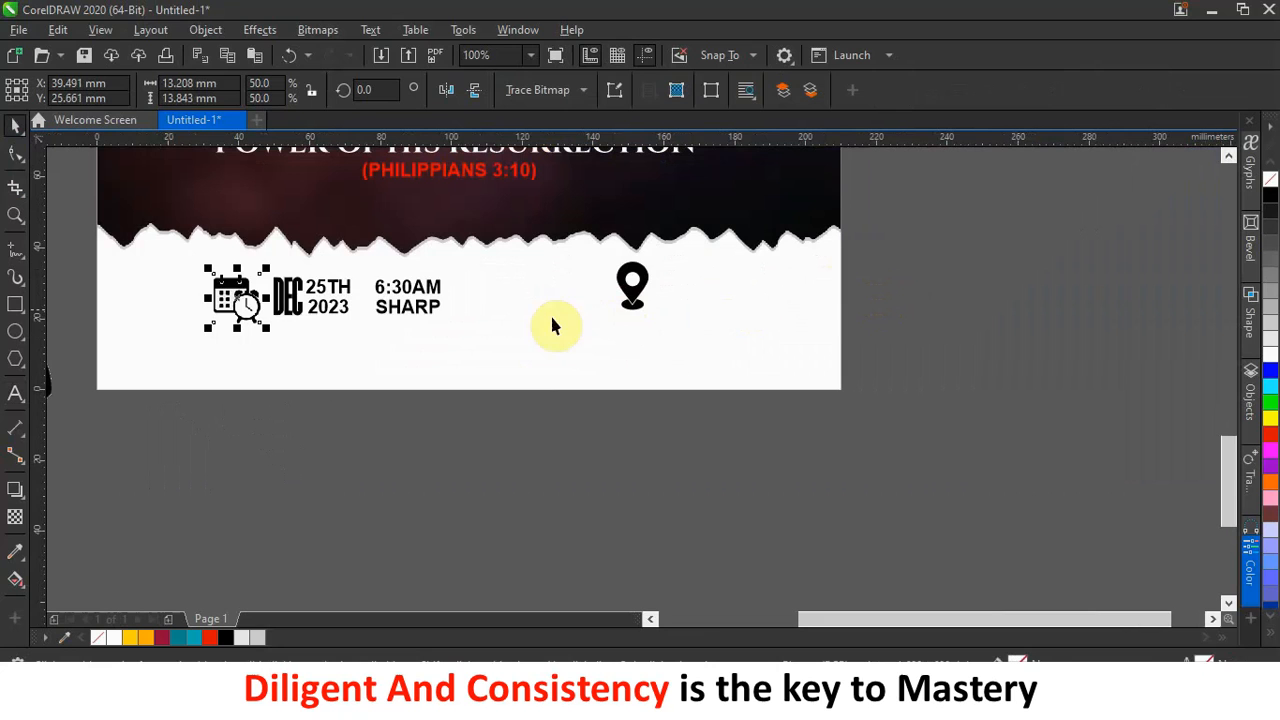
Place a copy of the 6:30AM SHARP text beside the location pin.
left_click_drag(421, 316, 750, 322)
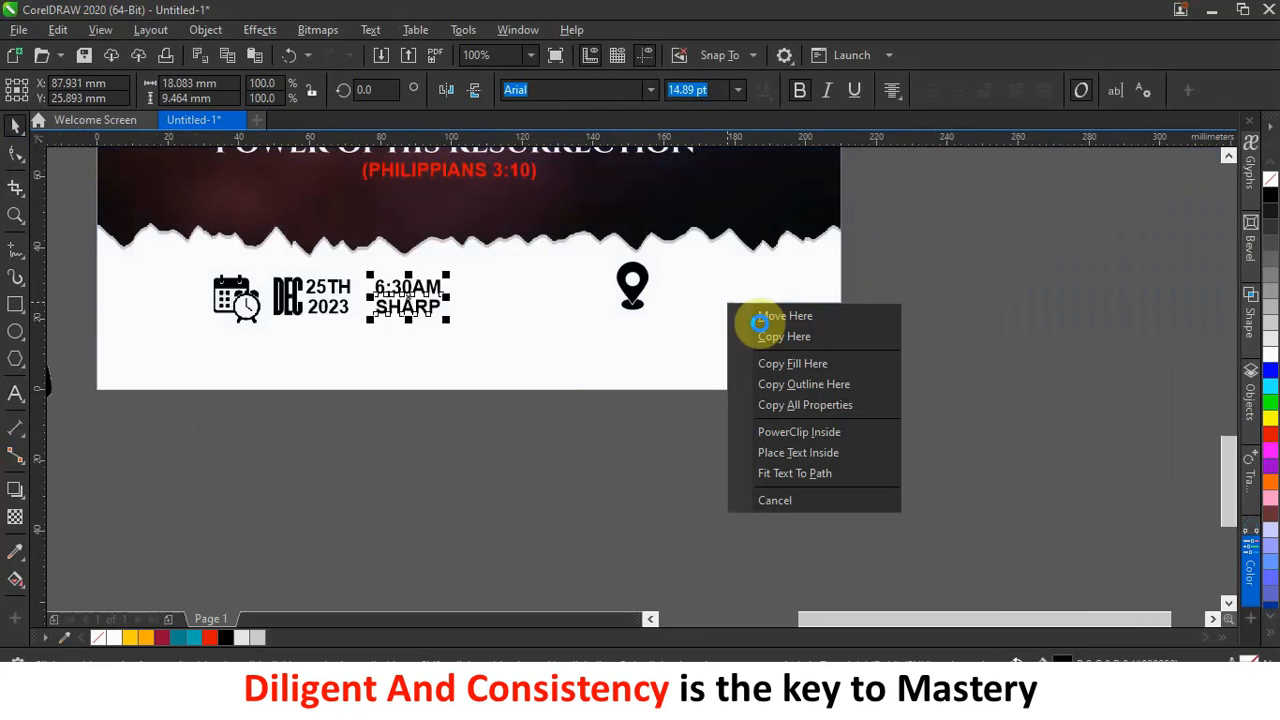
left_click(765, 337)
scroll(740, 285, "up", 4)
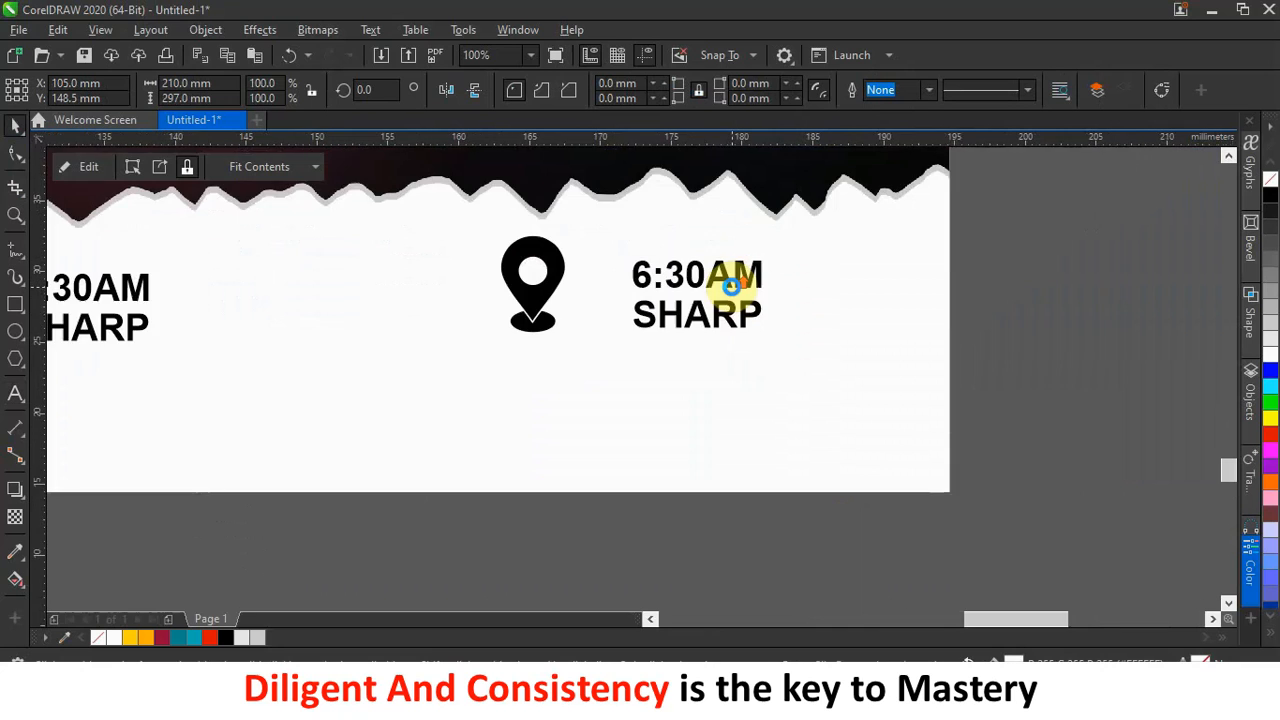
scroll(743, 285, "down", 2)
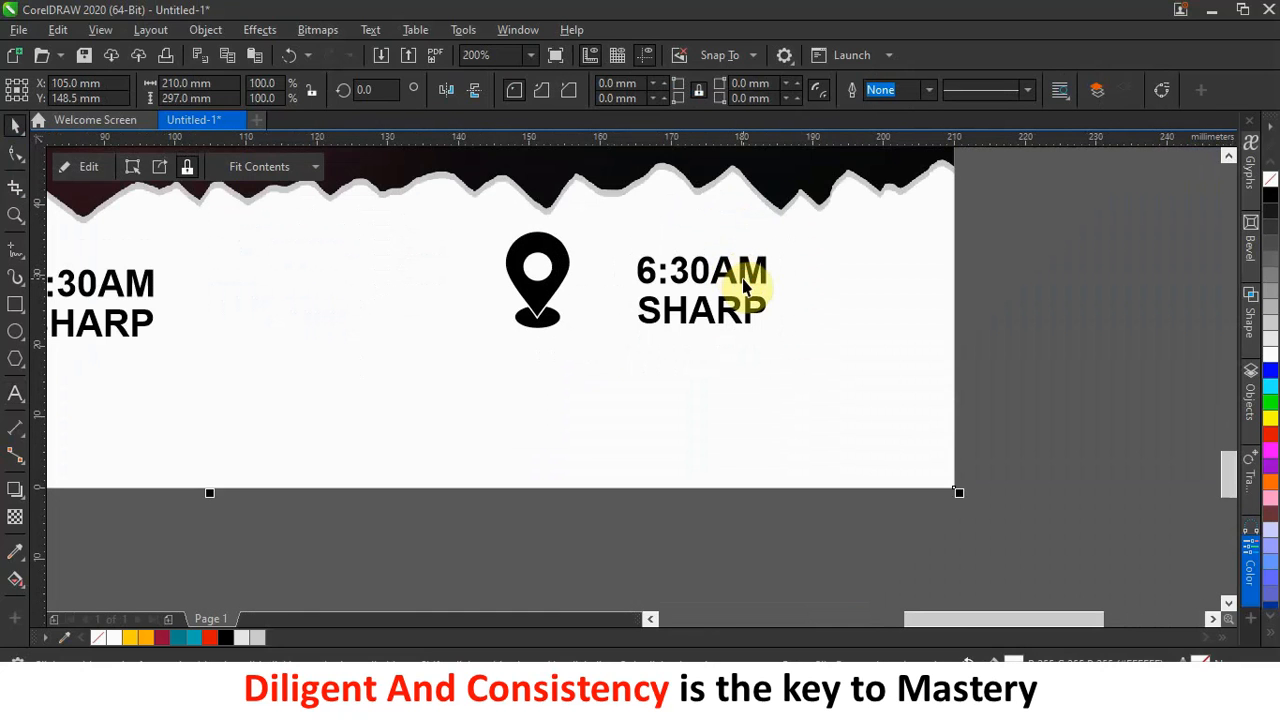
double_click(740, 271)
left_click_drag(762, 311, 613, 250)
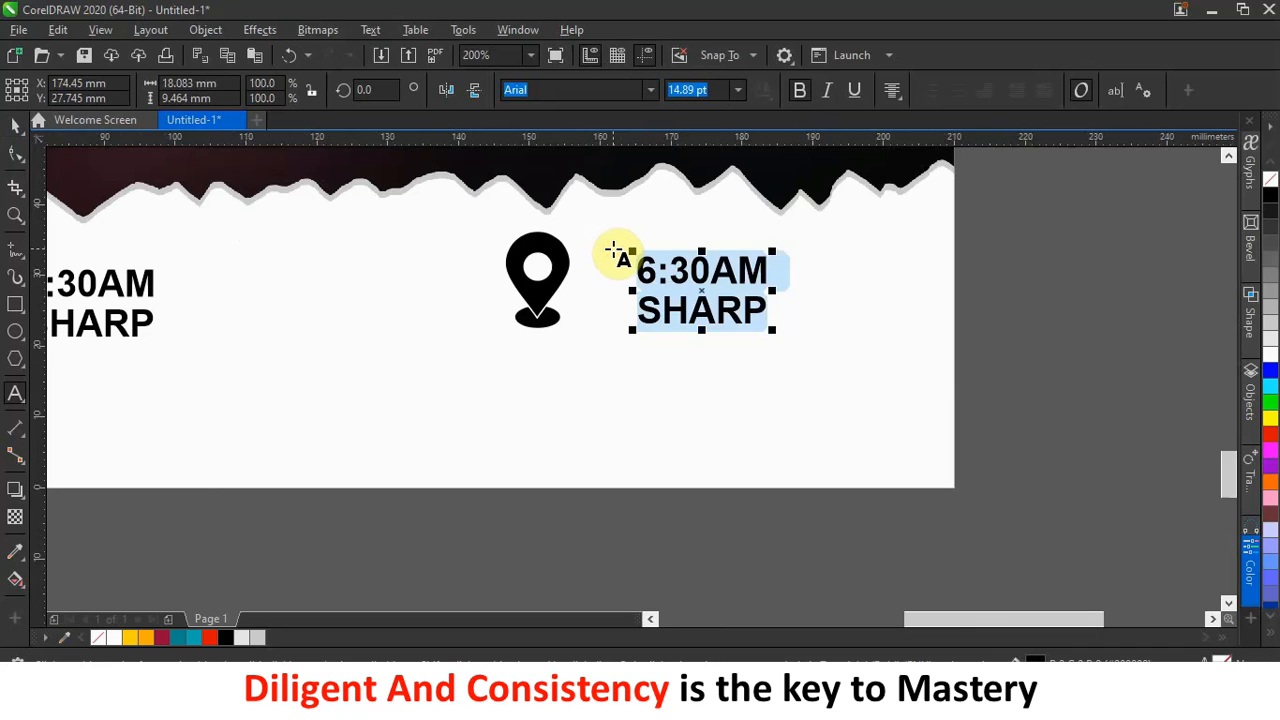
Retype the copy as 'AMASAMAN' over 'OBEYEYIE'.
type("AMSA")
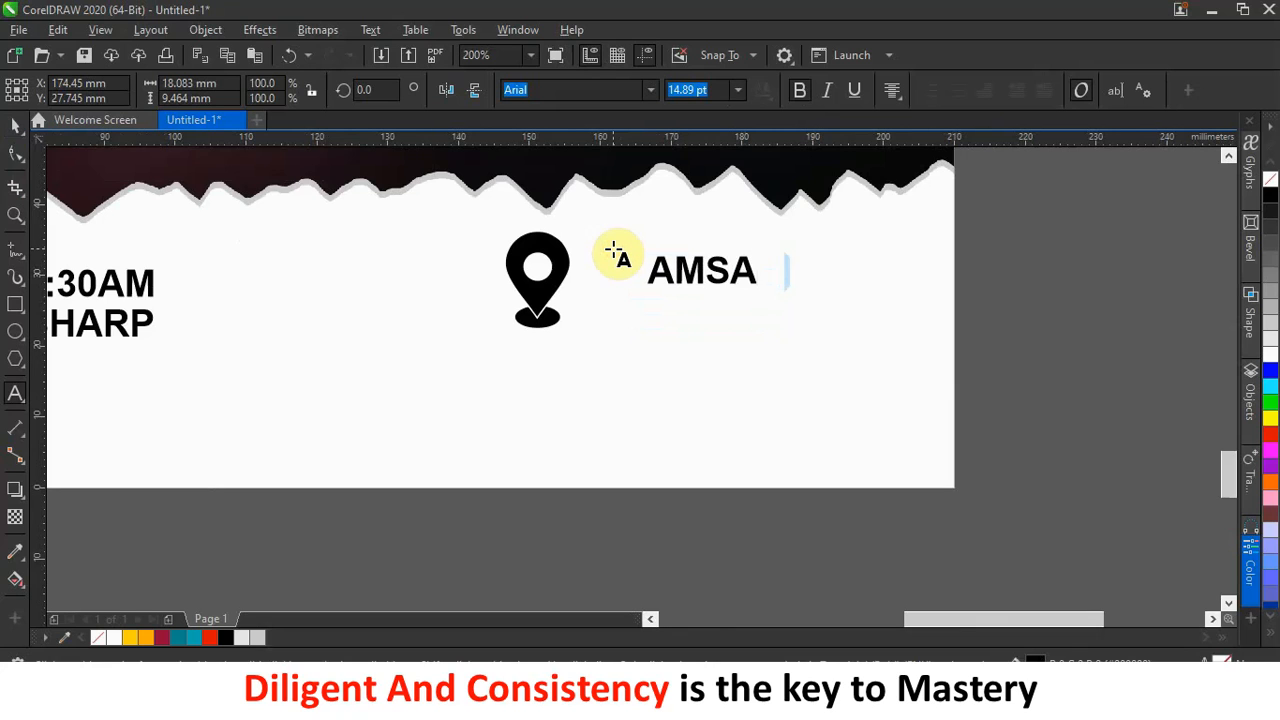
key("BackSpace")
key("BackSpace")
type("ASAMAN")
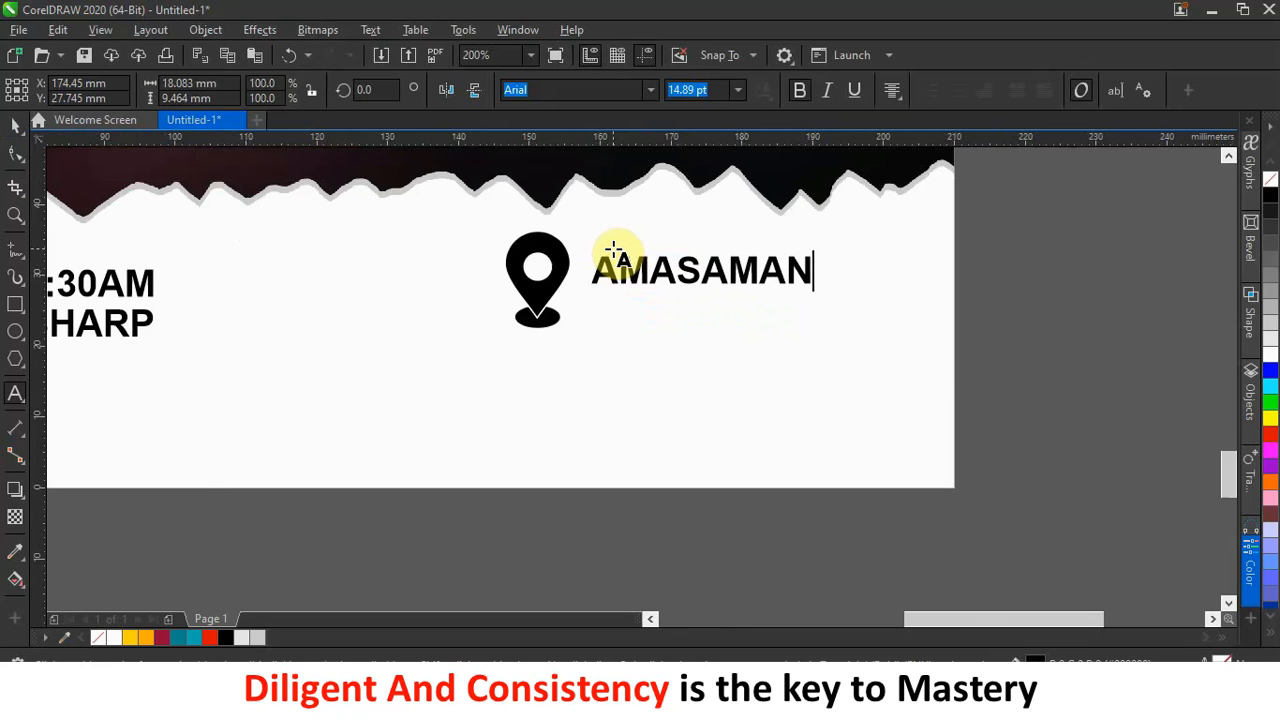
key("Return")
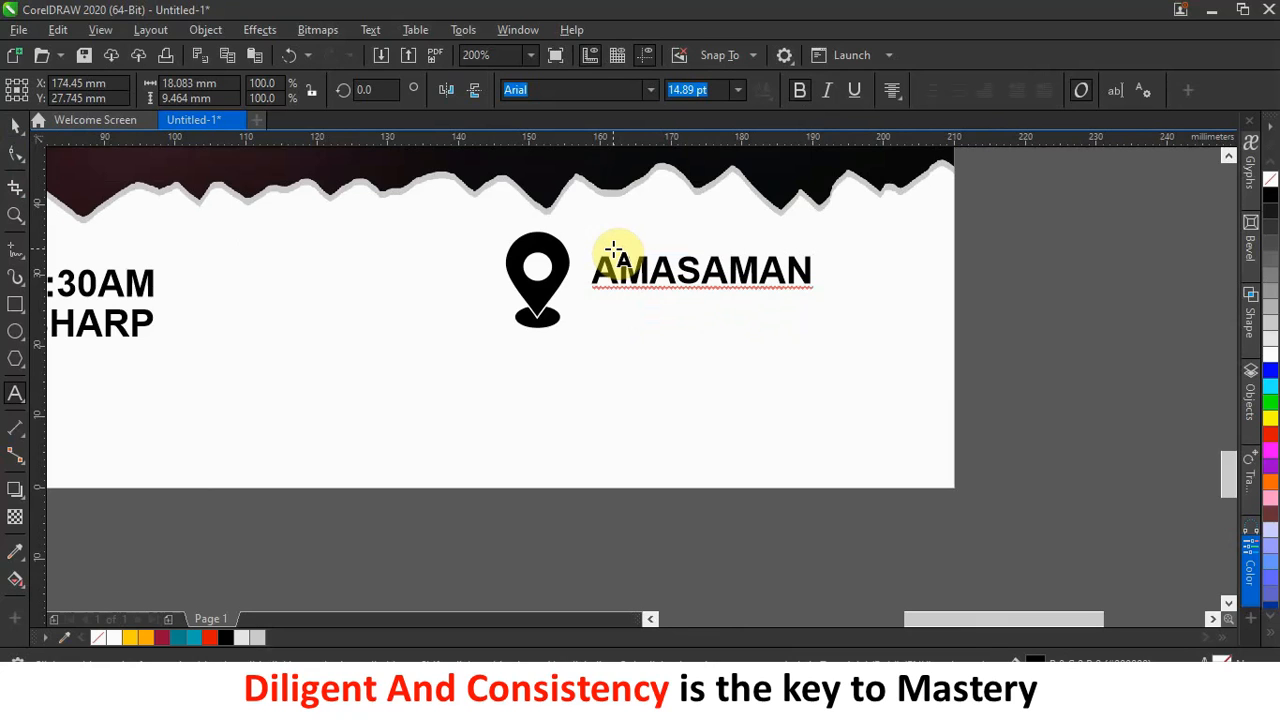
type("OBEYE")
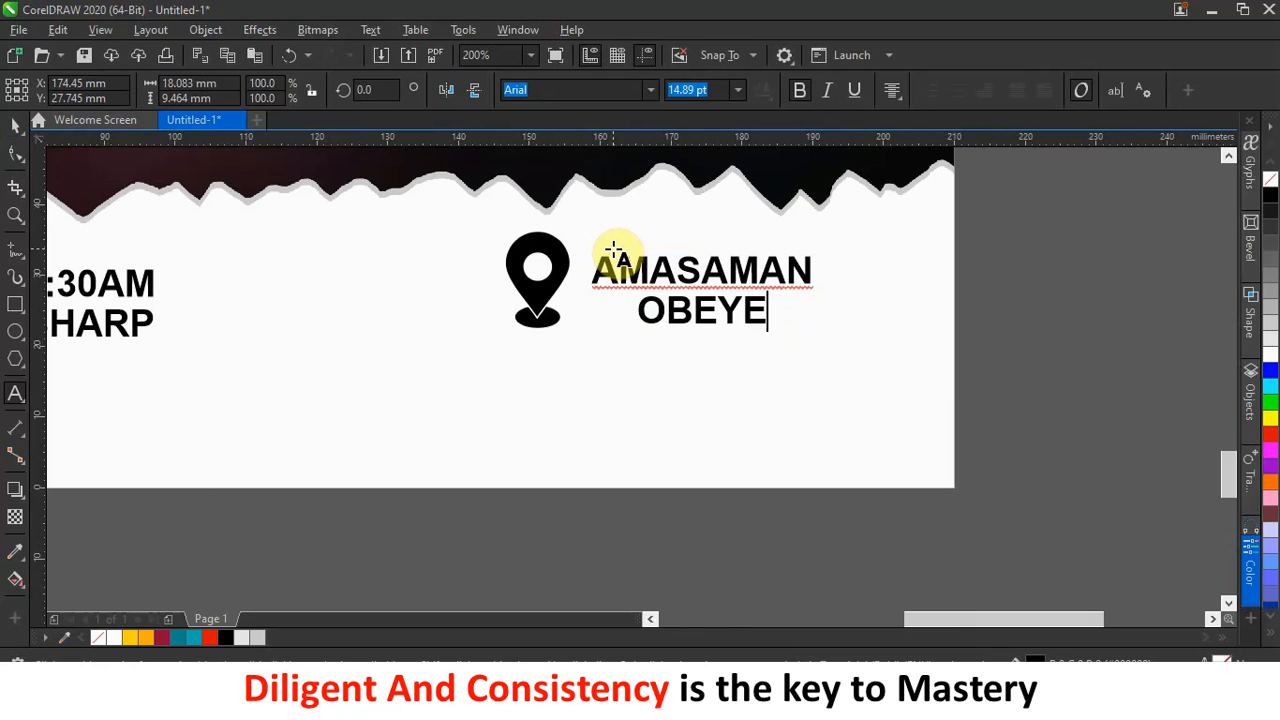
type("IE")
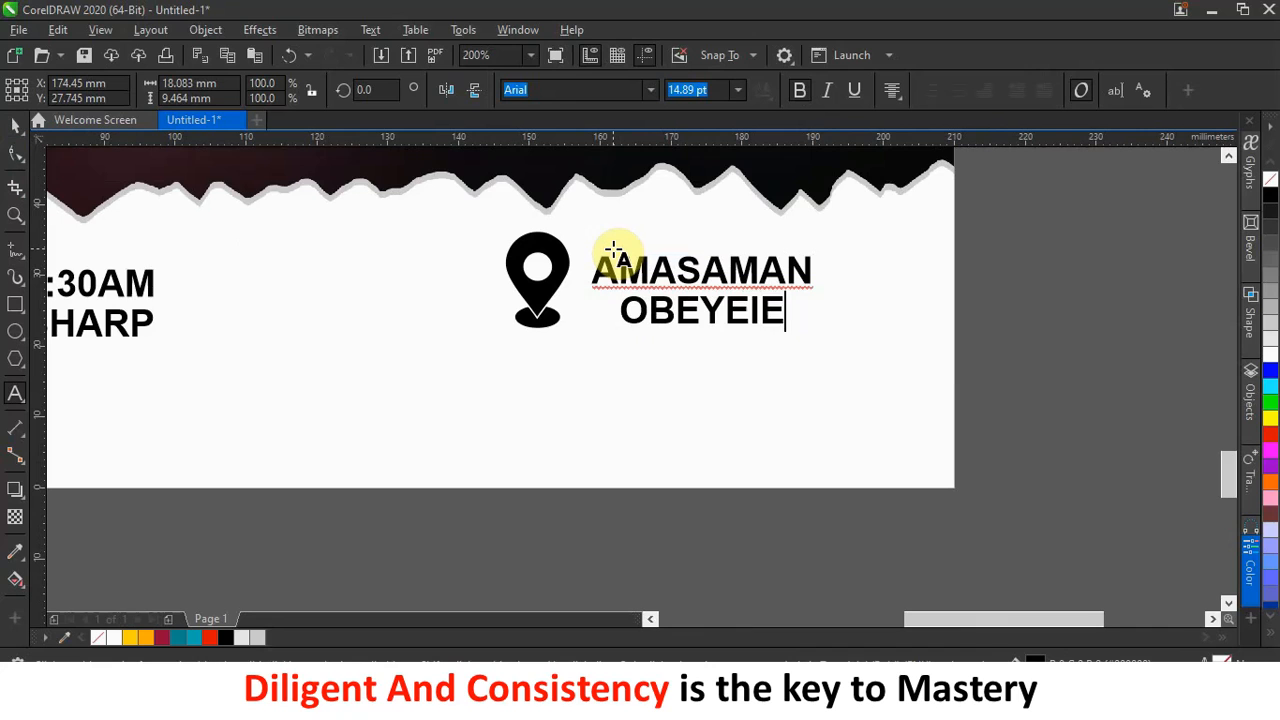
key("BackSpace")
key("BackSpace")
type("YIE")
left_click(16, 125)
left_click(561, 276)
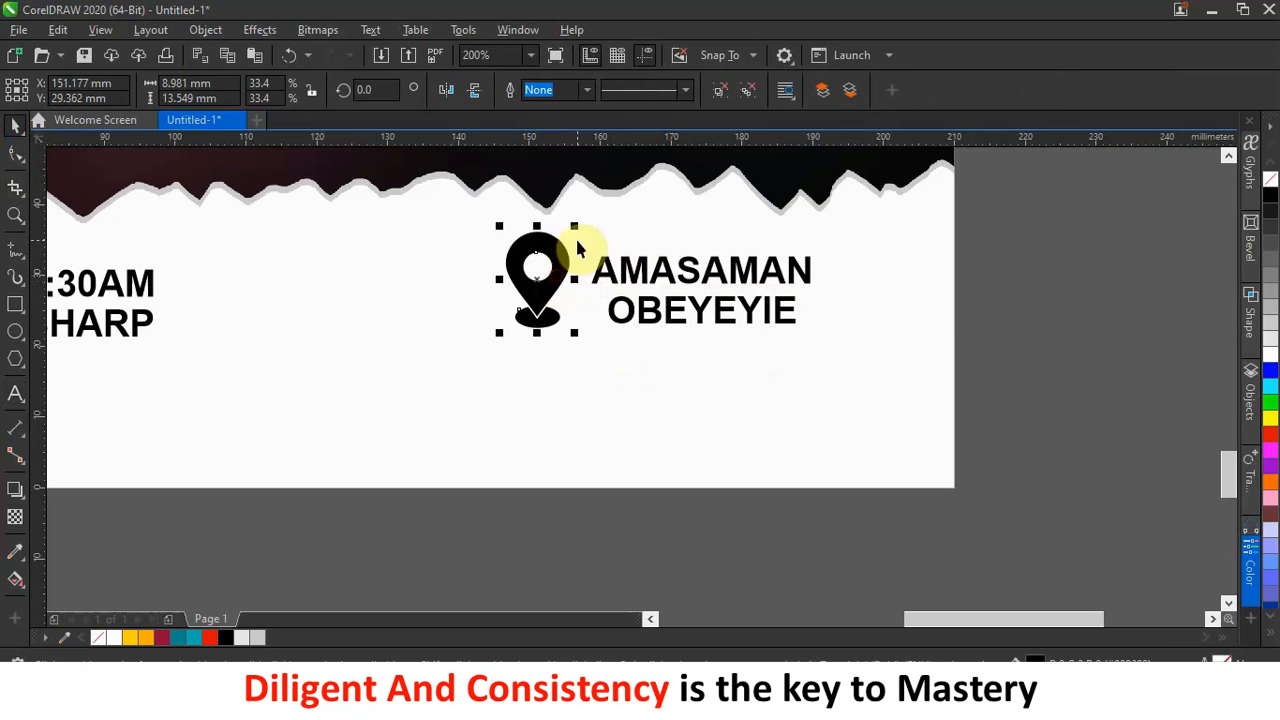
Enlarge the date, time and location text groups to 109.8% and shift the location group left.
scroll(757, 286, "down", 3)
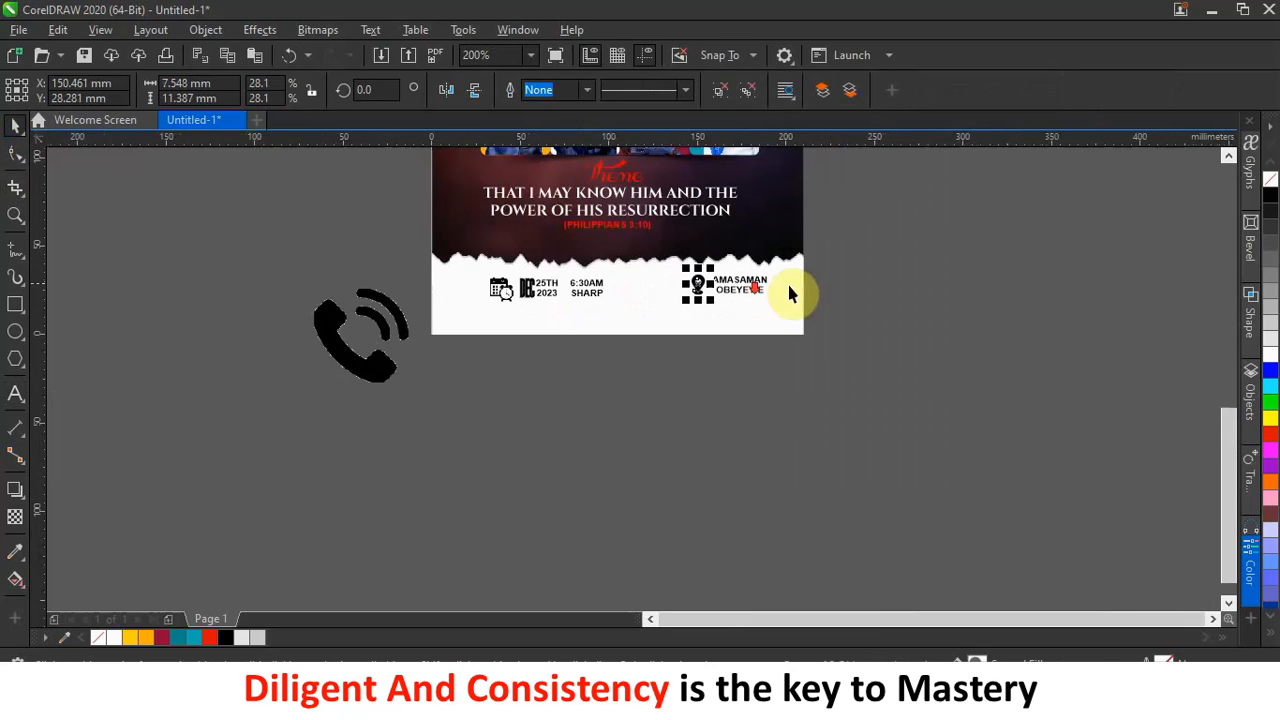
left_click_drag(420, 270, 830, 335)
left_click_drag(773, 268, 806, 263)
left_click_drag(877, 241, 692, 316)
left_click_drag(729, 277, 677, 289)
left_click(931, 303)
scroll(535, 300, "up", 4)
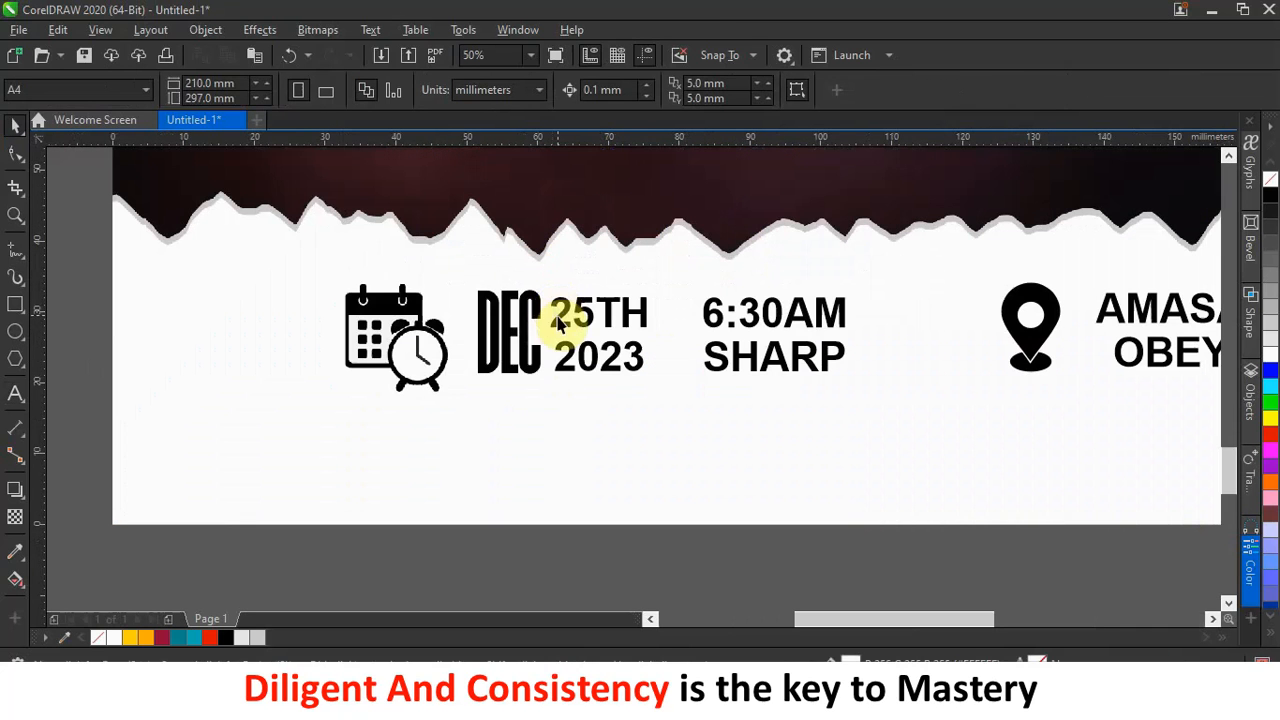
Widen DEC's letter spacing to reach the 2023 line and nudge DEC left.
left_click(528, 338)
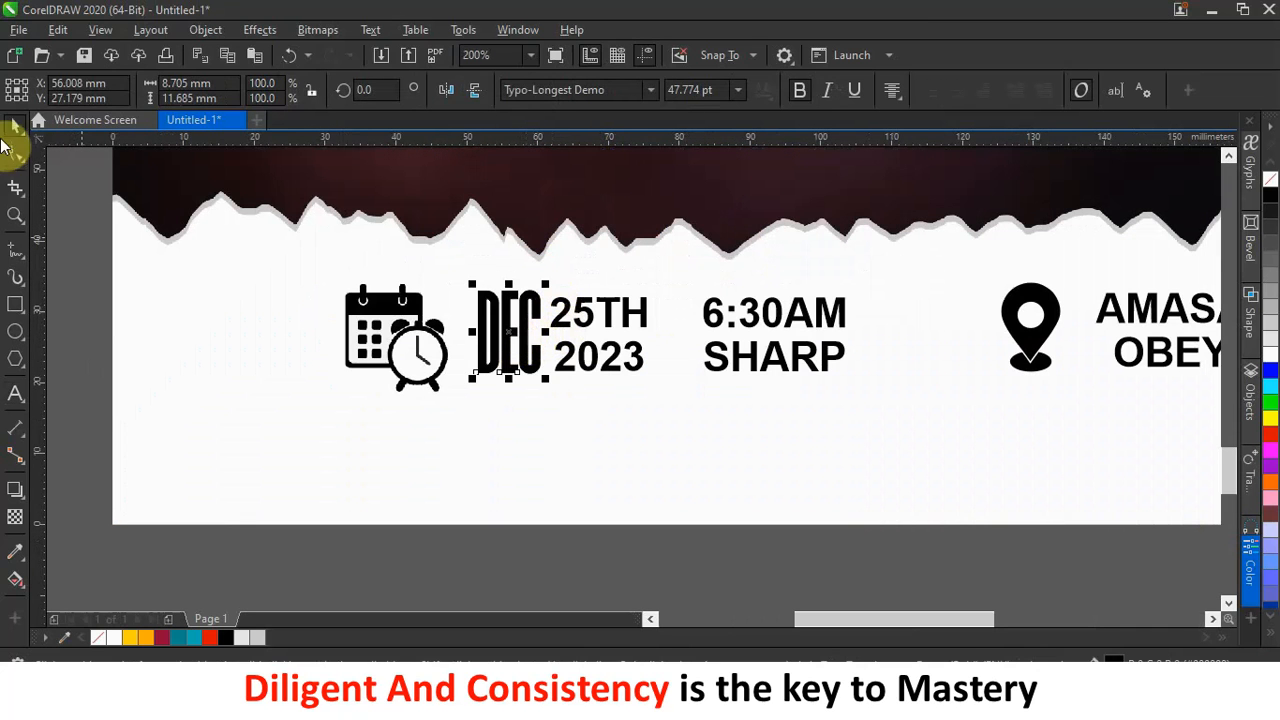
left_click(15, 152)
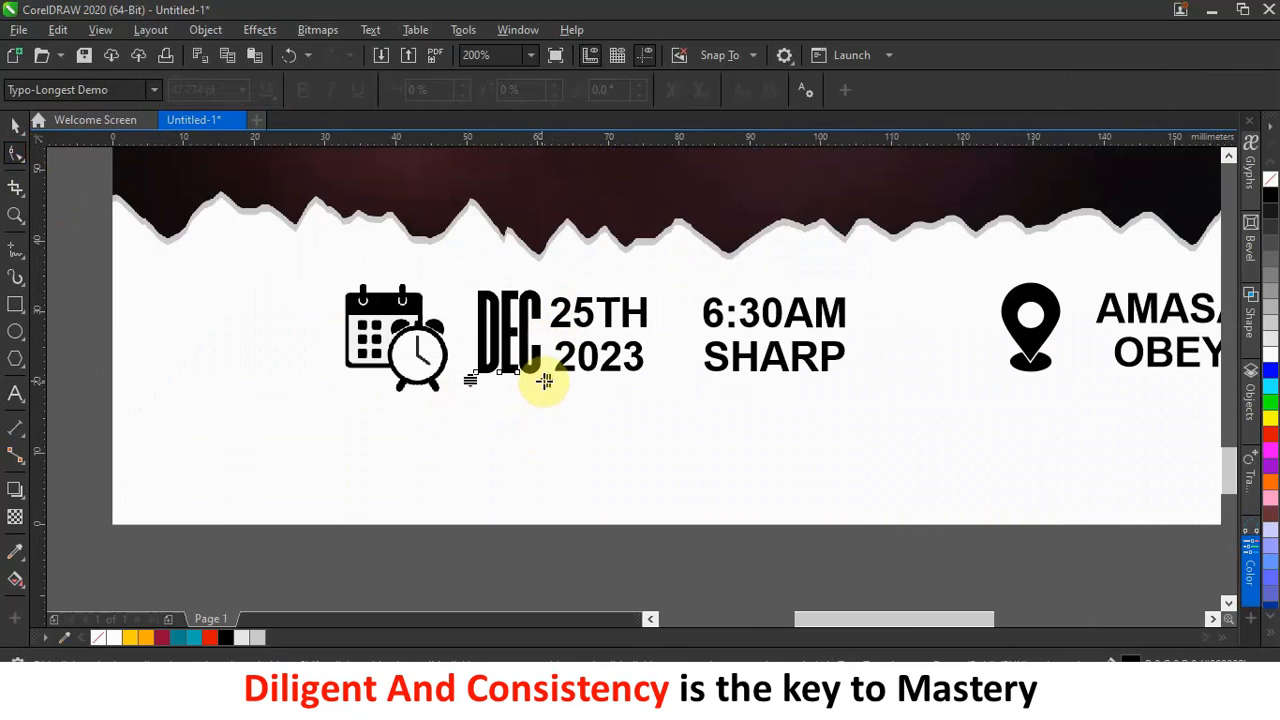
left_click_drag(546, 380, 557, 380)
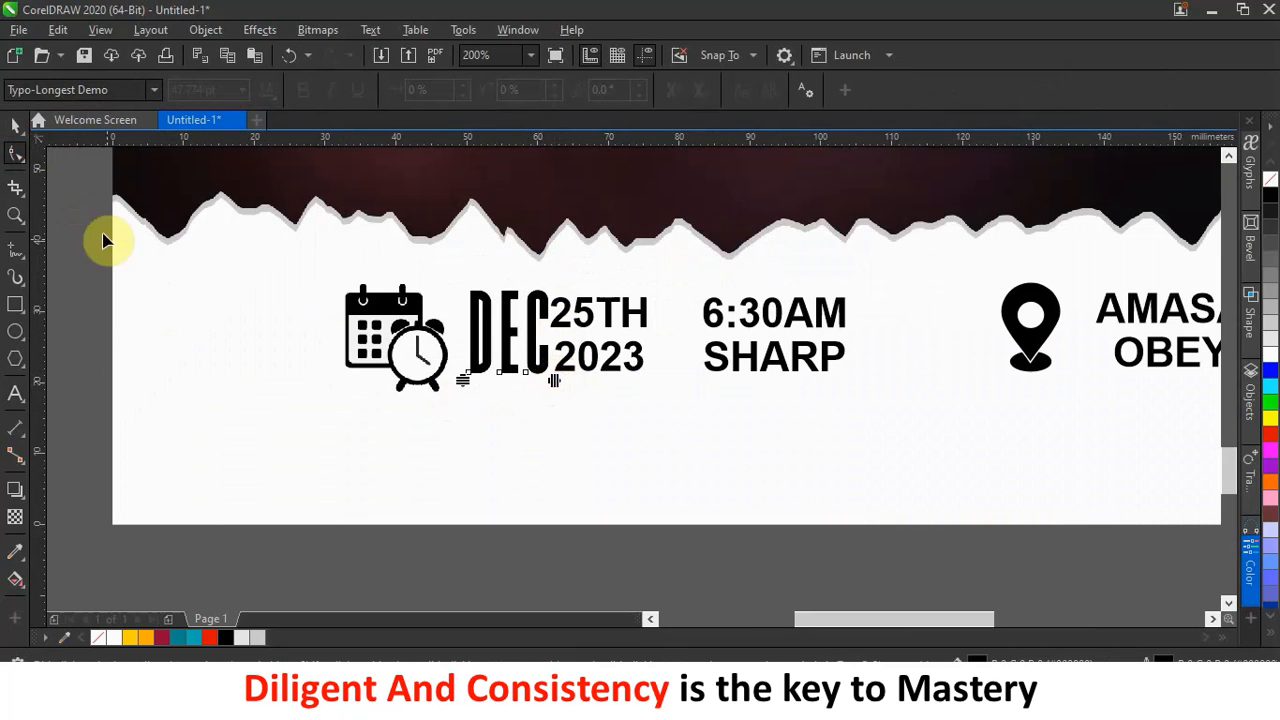
left_click(15, 125)
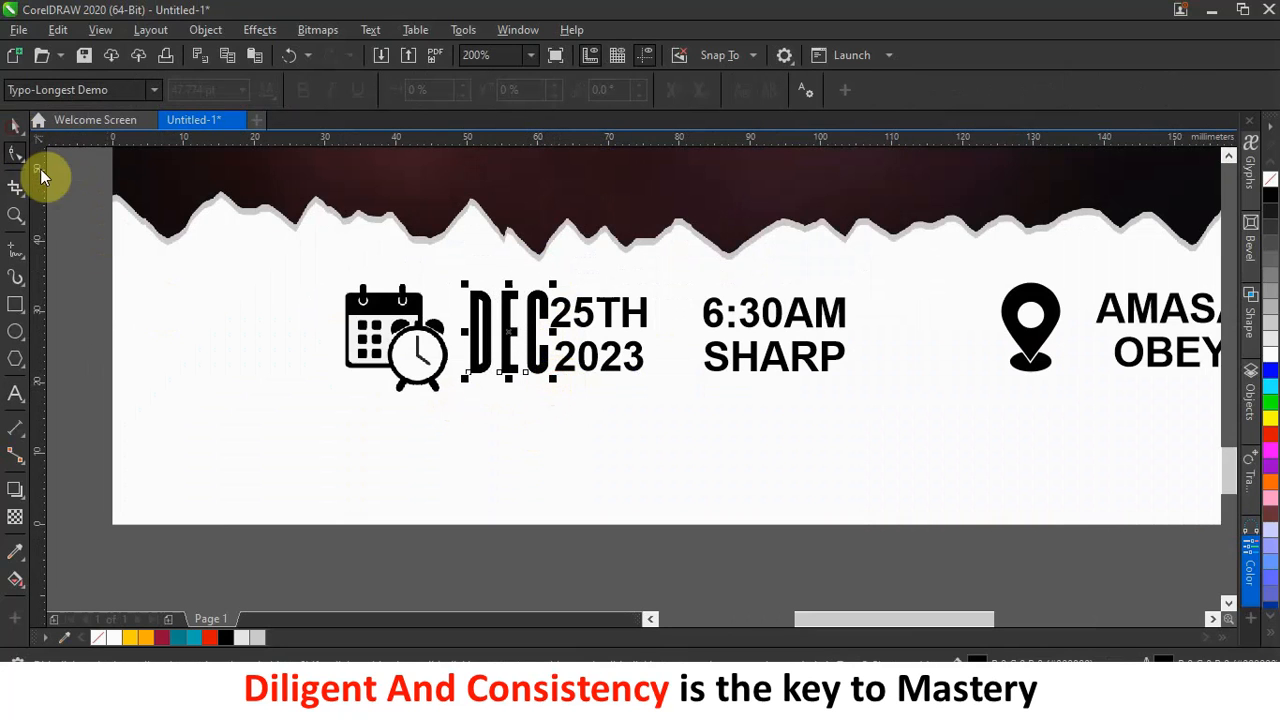
left_click(509, 333)
key("Left")
key("Left")
key("Left")
key("Left")
key("Left")
key("Left")
key("Left")
key("Left")
key("Left")
key("Left")
key("Left")
key("Left")
key("Left")
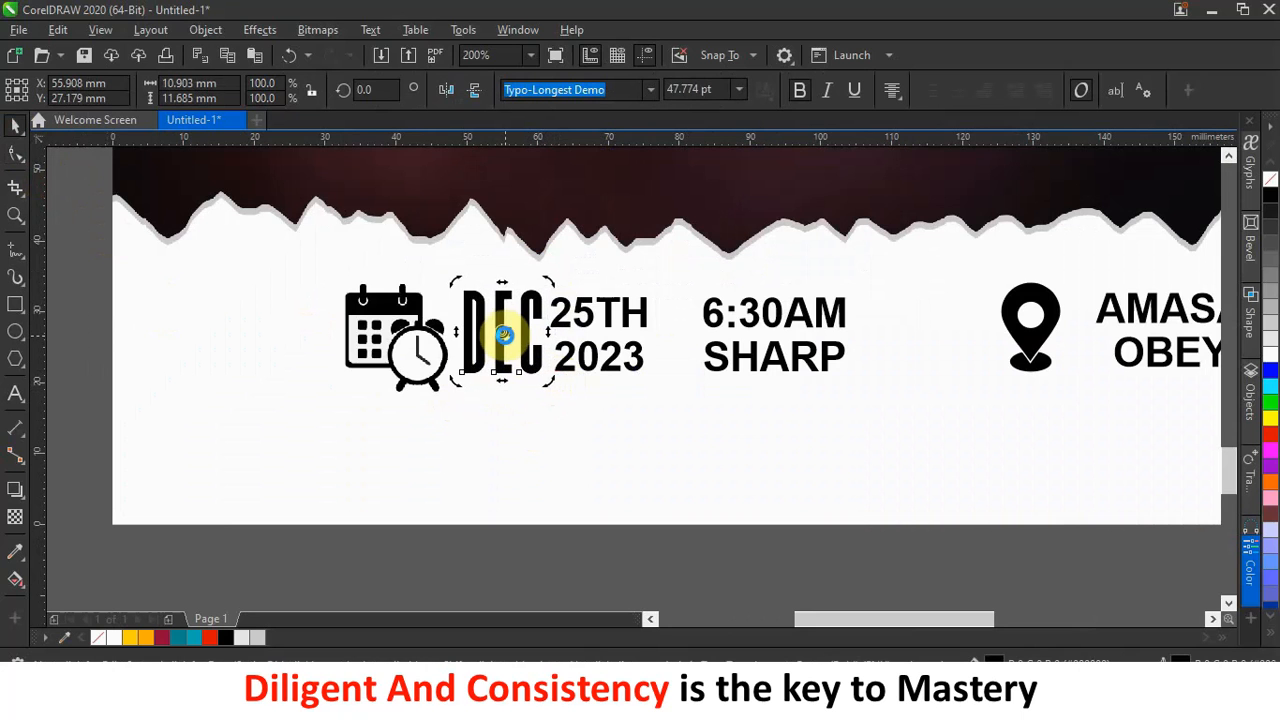
left_click(530, 400)
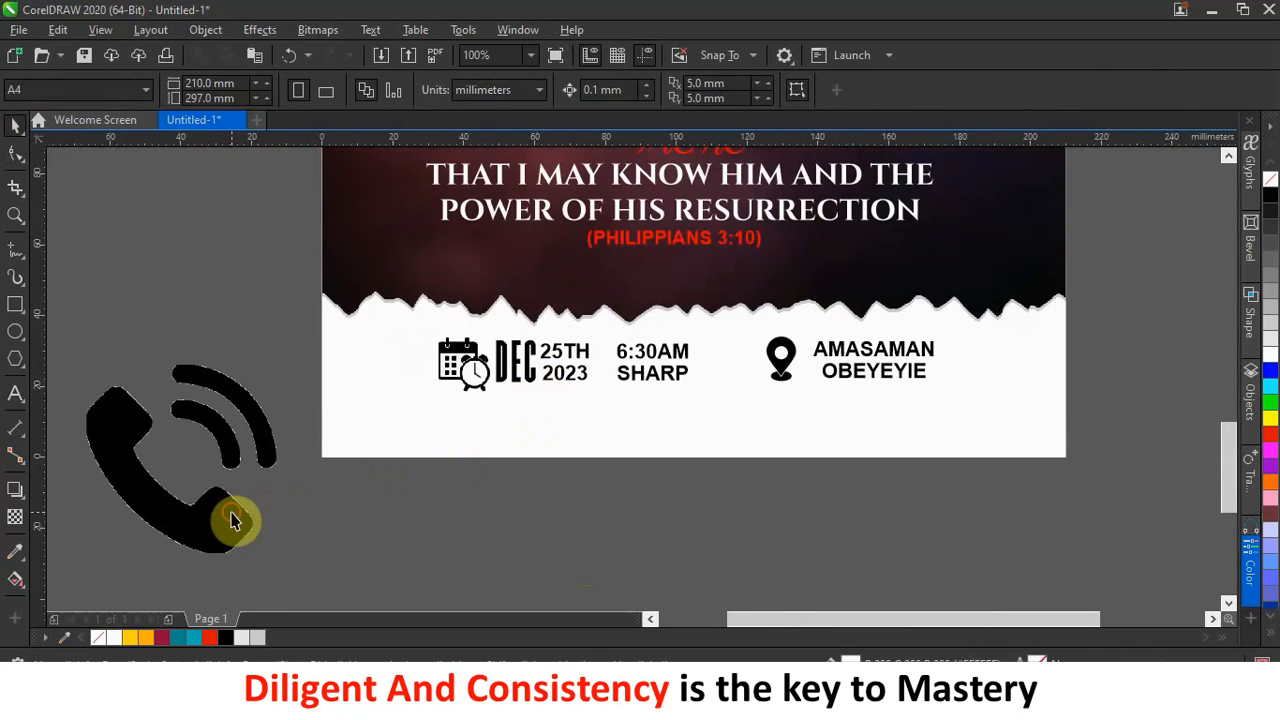
Shrink the phone icon and place it below the calendar icon.
left_click(234, 520)
left_click_drag(81, 358, 222, 497)
left_click_drag(258, 548, 494, 442)
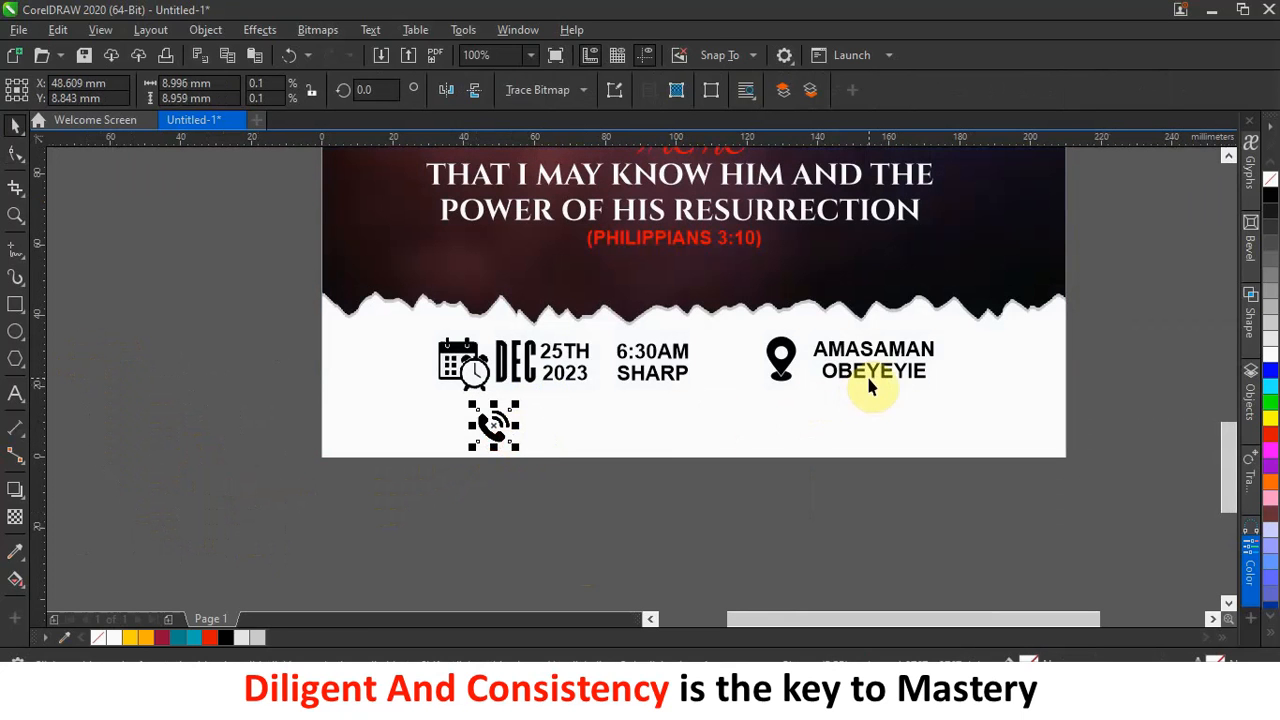
Copy the AMASAMAN / OBEYEYIE text beside the phone icon and select its words.
left_click_drag(878, 380, 620, 440)
left_click(678, 471)
double_click(663, 440)
left_click_drag(665, 438, 586, 412)
left_click_drag(432, 369, 428, 368)
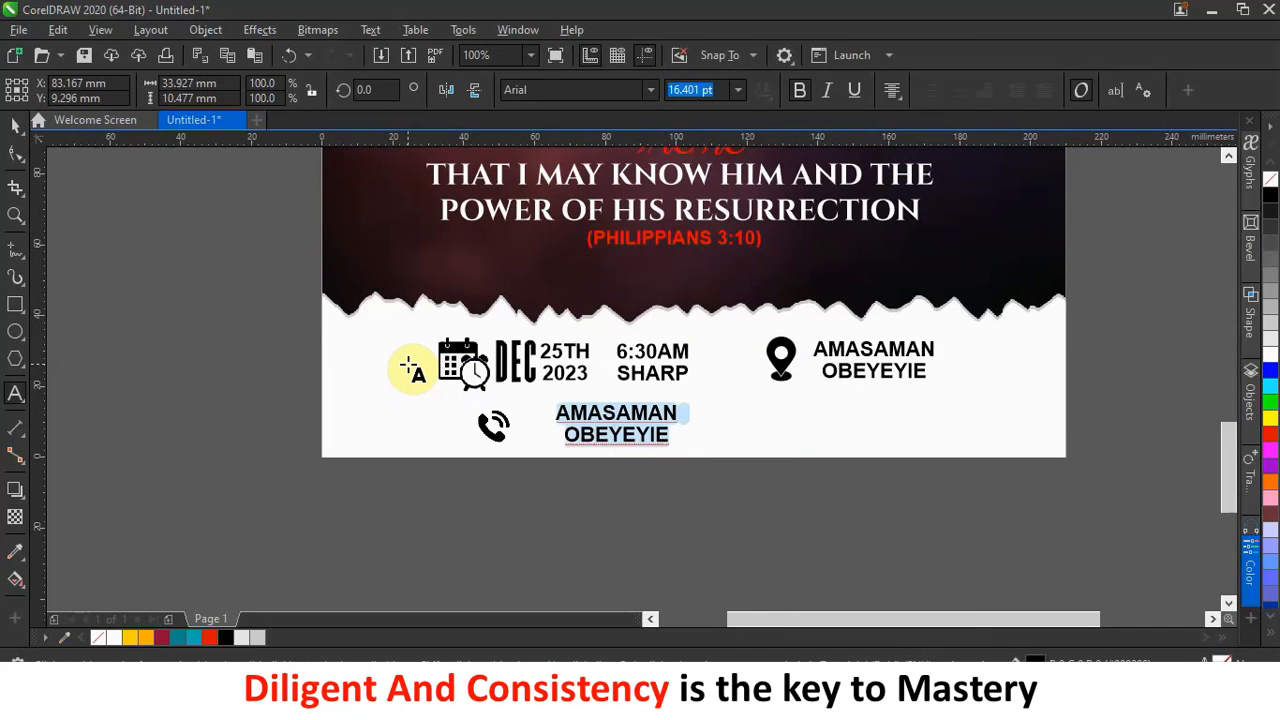
Replace the copied address text with the first phone number (+233) and the second contact number.
key("Delete")
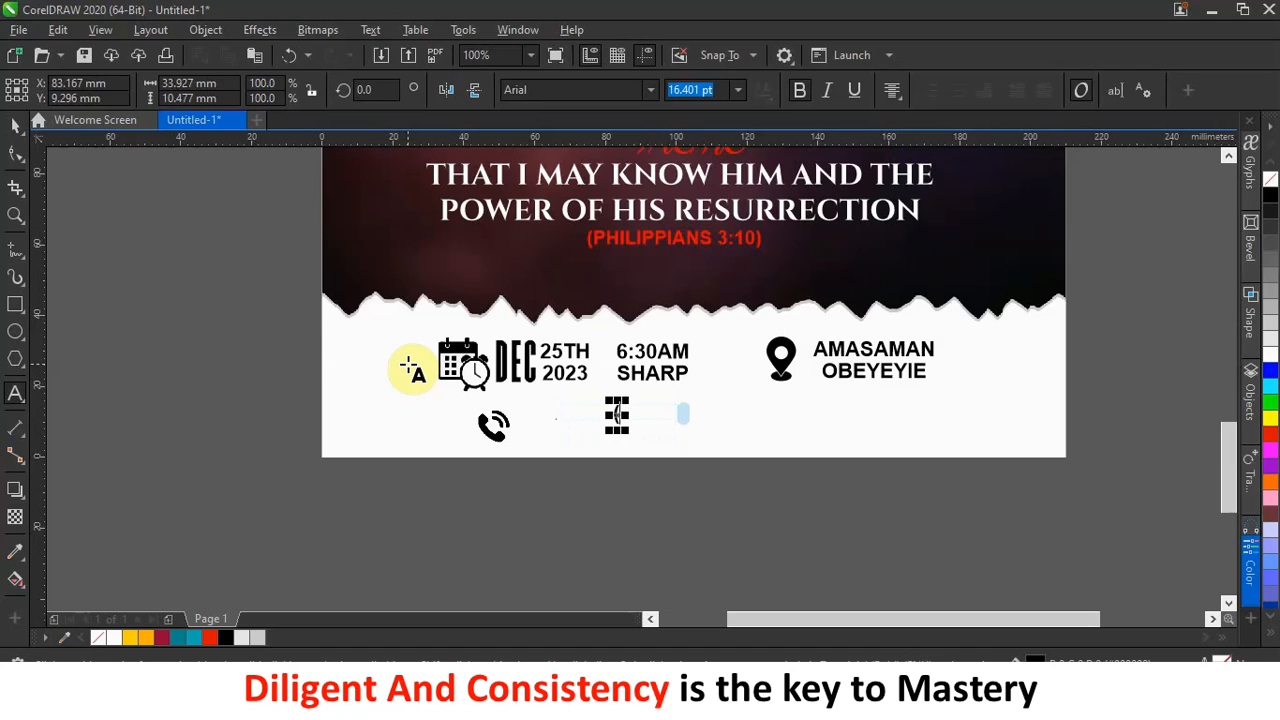
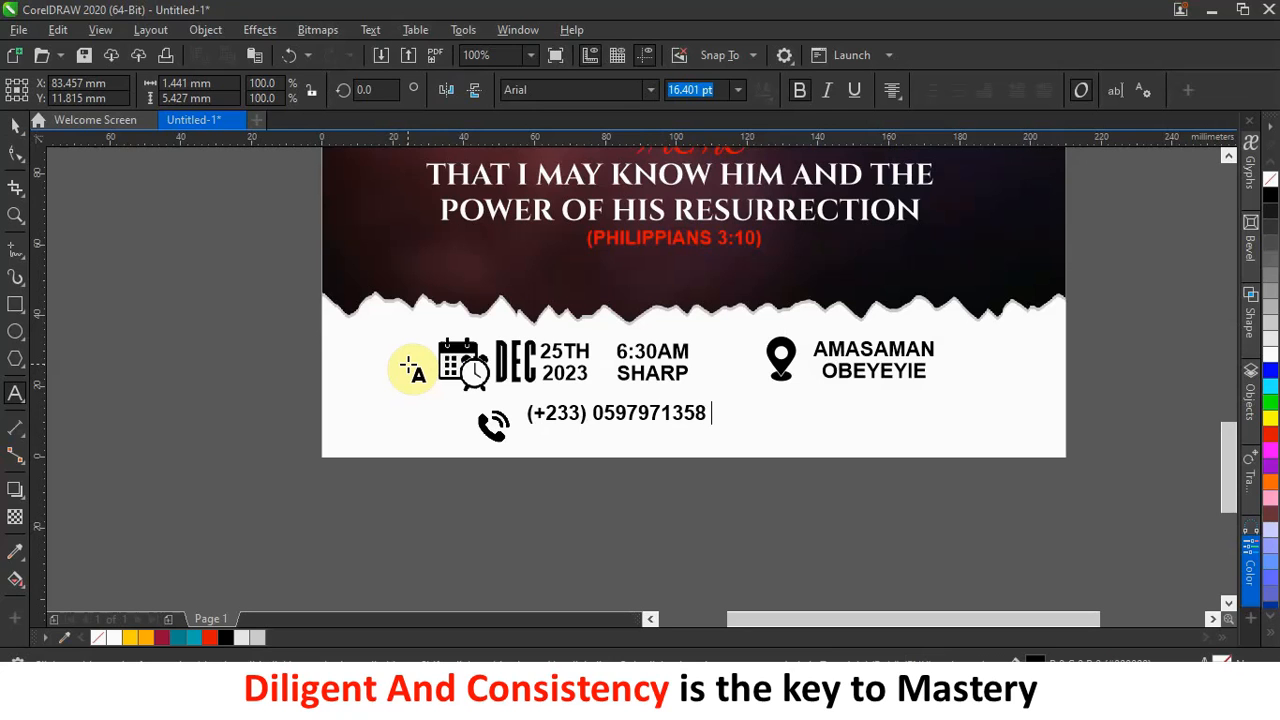
type(" /")
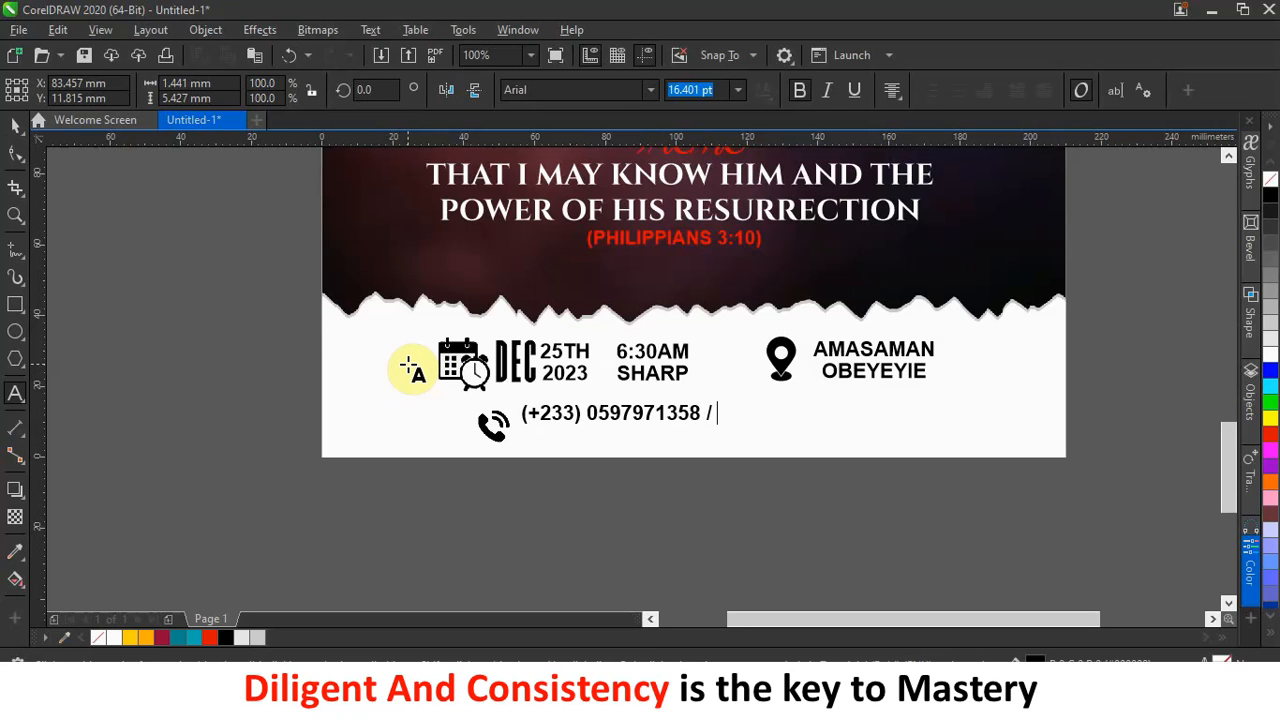
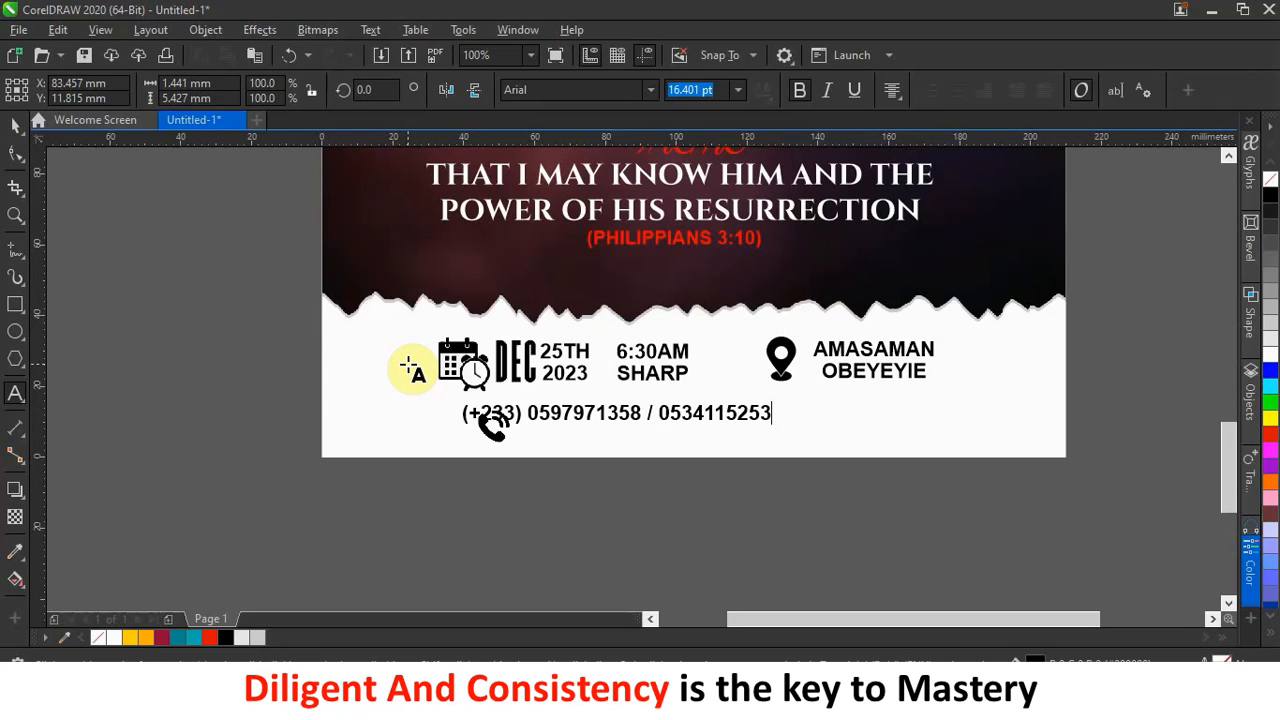
Copy the (+233) country code and insert it before the second phone number.
left_click(651, 413)
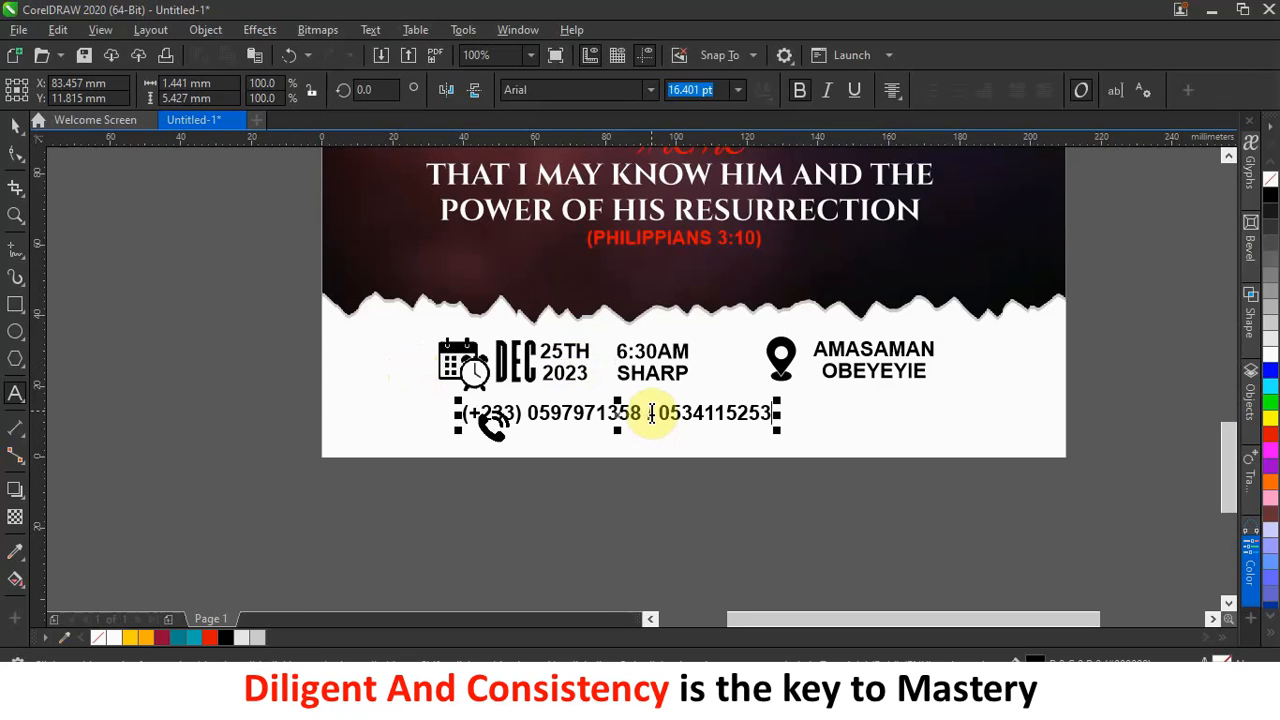
left_click_drag(524, 416, 449, 414)
key("ctrl+c")
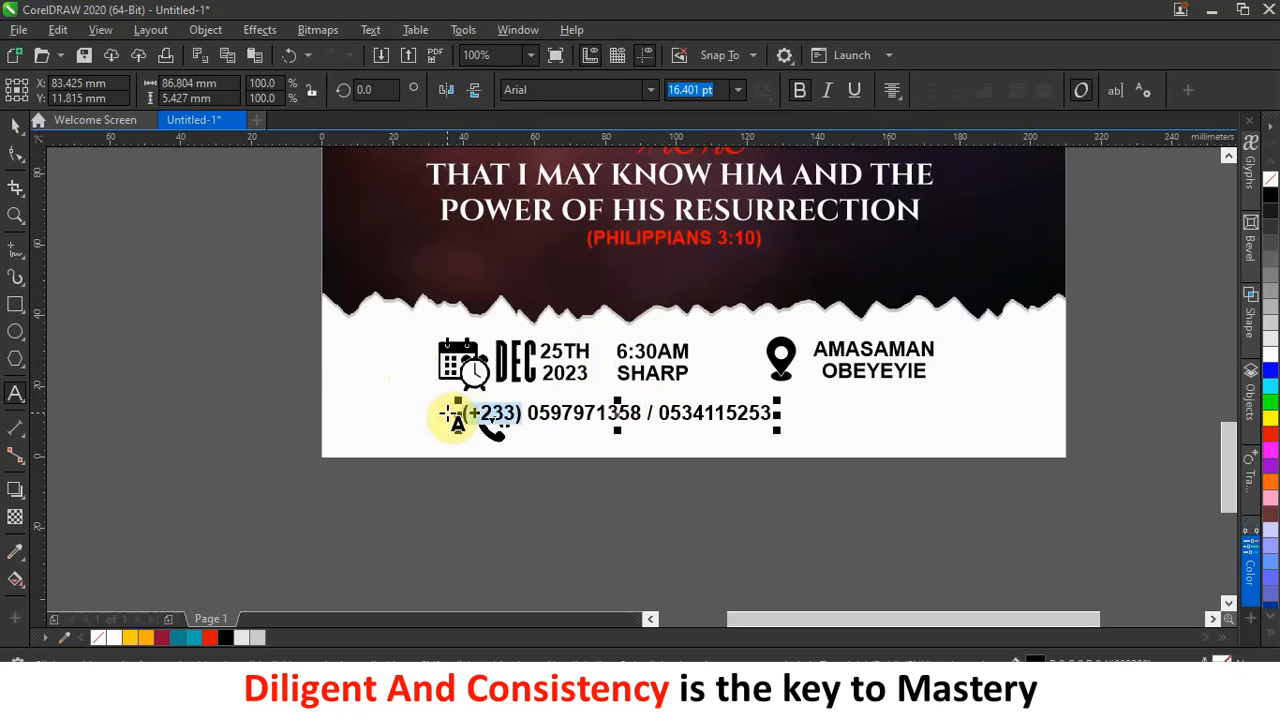
left_click(657, 414)
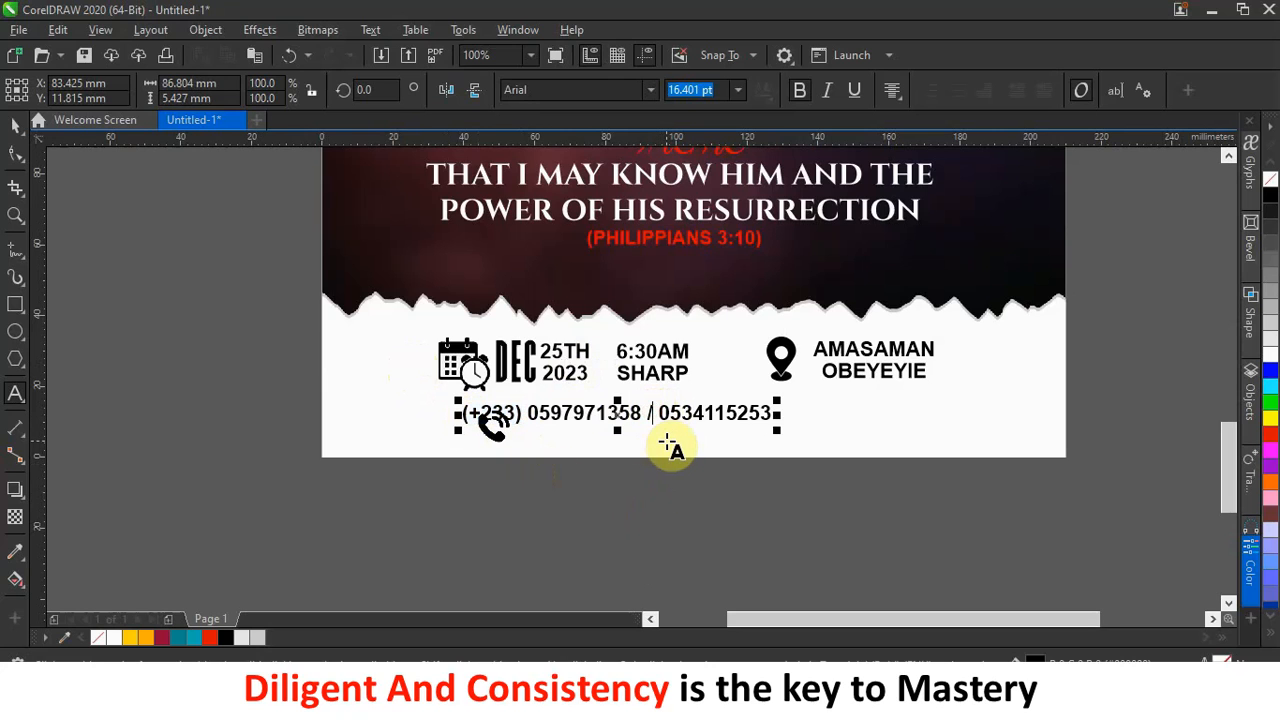
key("ctrl+v")
left_click(15, 122)
Move the phone-number text beside the phone icon and align the icon just left of it.
left_click_drag(640, 414, 735, 427)
left_click(491, 432)
mouse_move(491, 436)
left_mouse_down()
mouse_move(482, 421)
mouse_move(495, 412)
left_mouse_up()
key("Up")
key("Up")
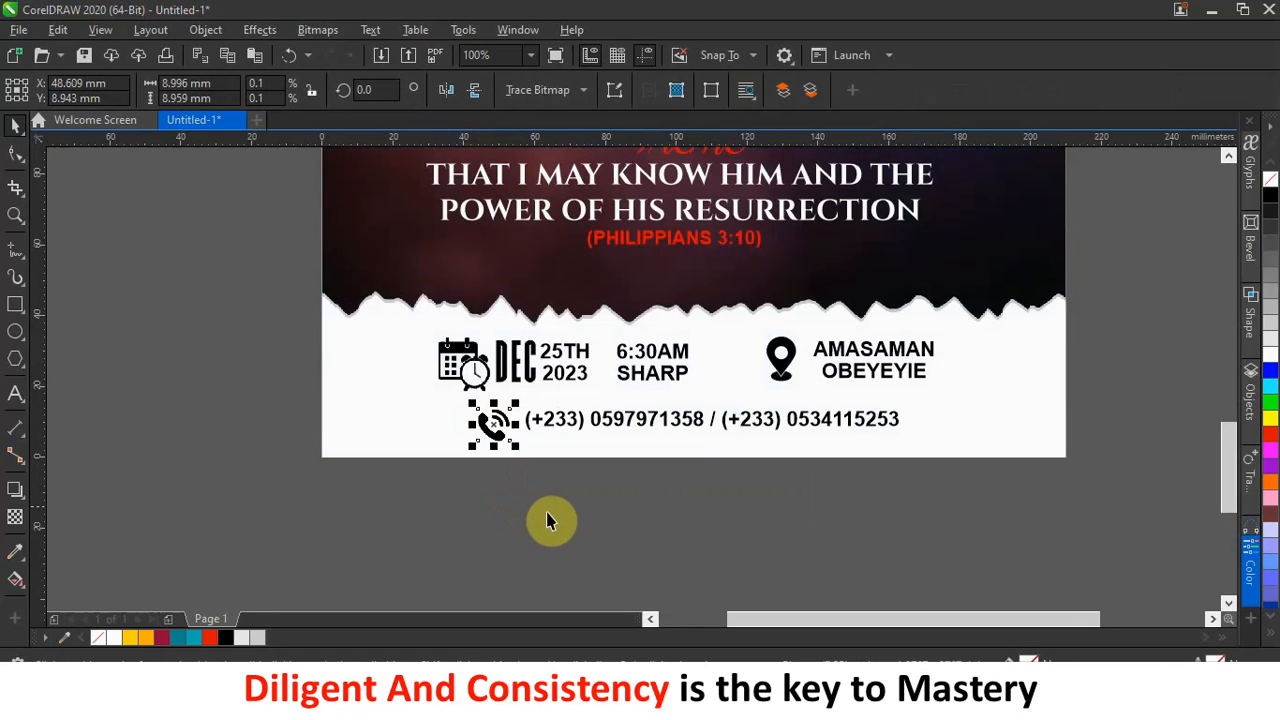
left_click(549, 514)
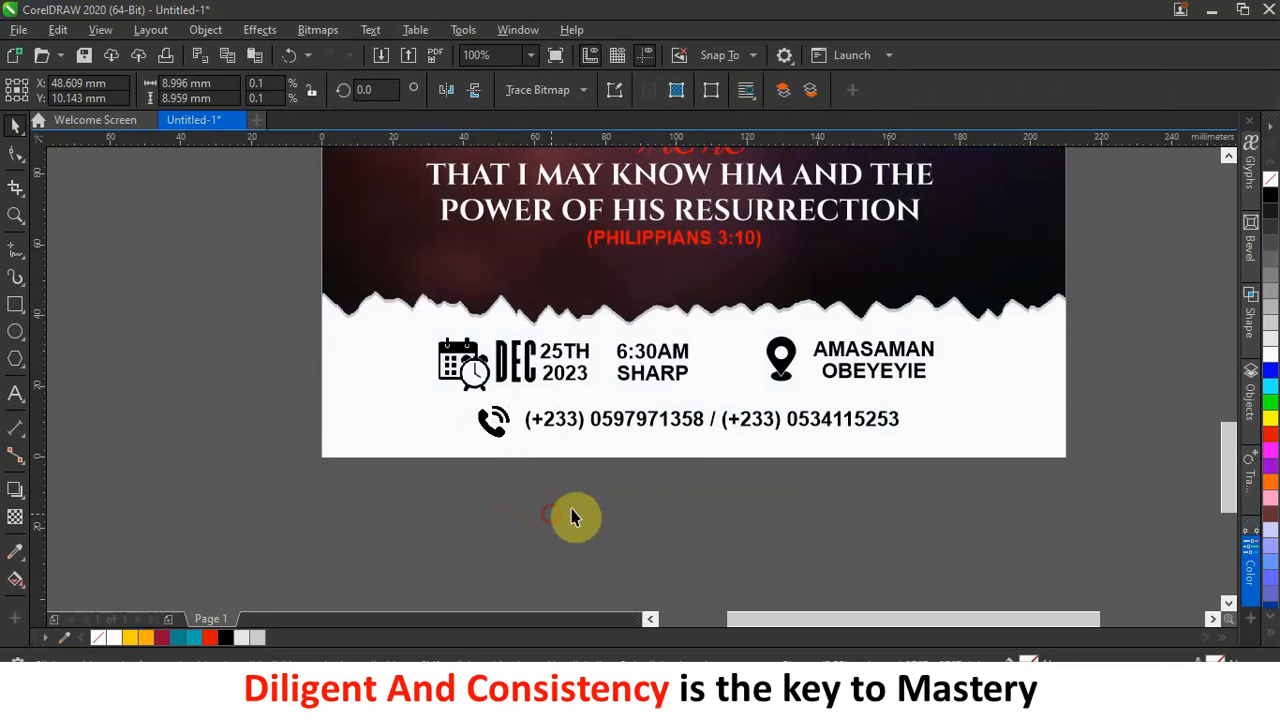
scroll(815, 440, "down", 2)
scroll(849, 403, "down", 1)
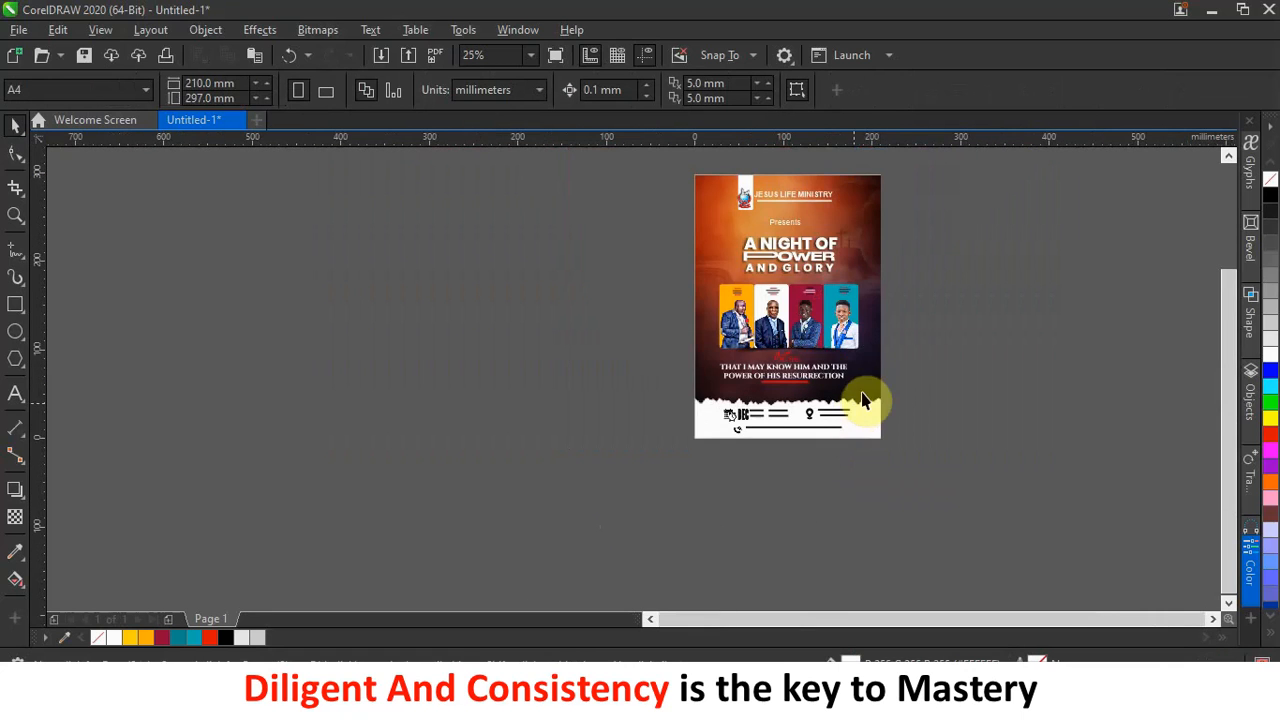
scroll(890, 183, "up", 1)
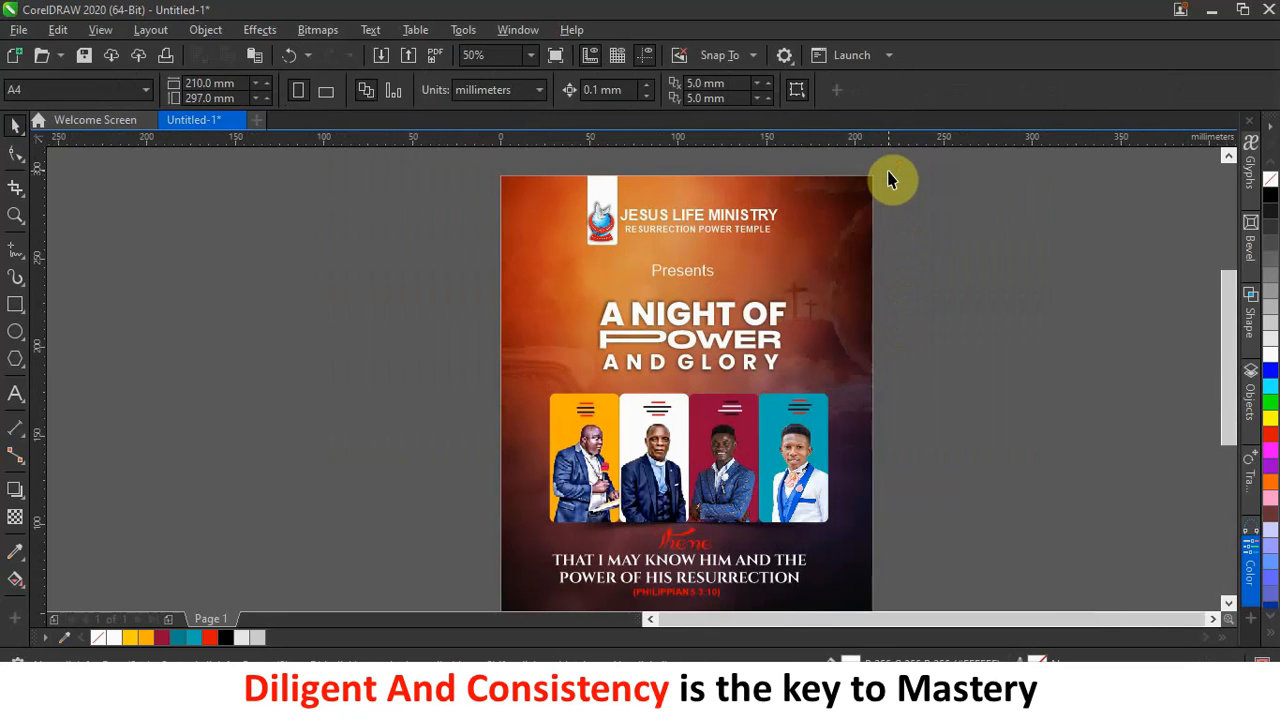
left_click_drag(1231, 333, 1192, 328)
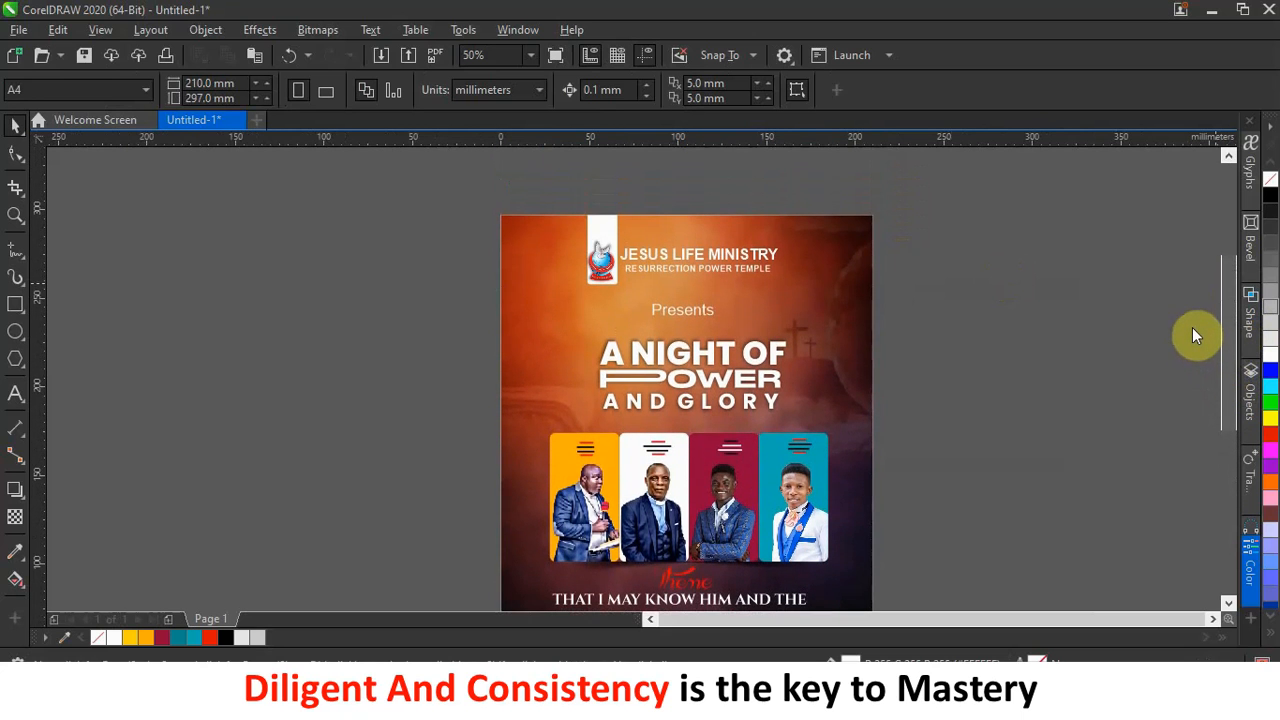
left_click_drag(1192, 327, 1199, 405)
scroll(834, 403, "down", 1)
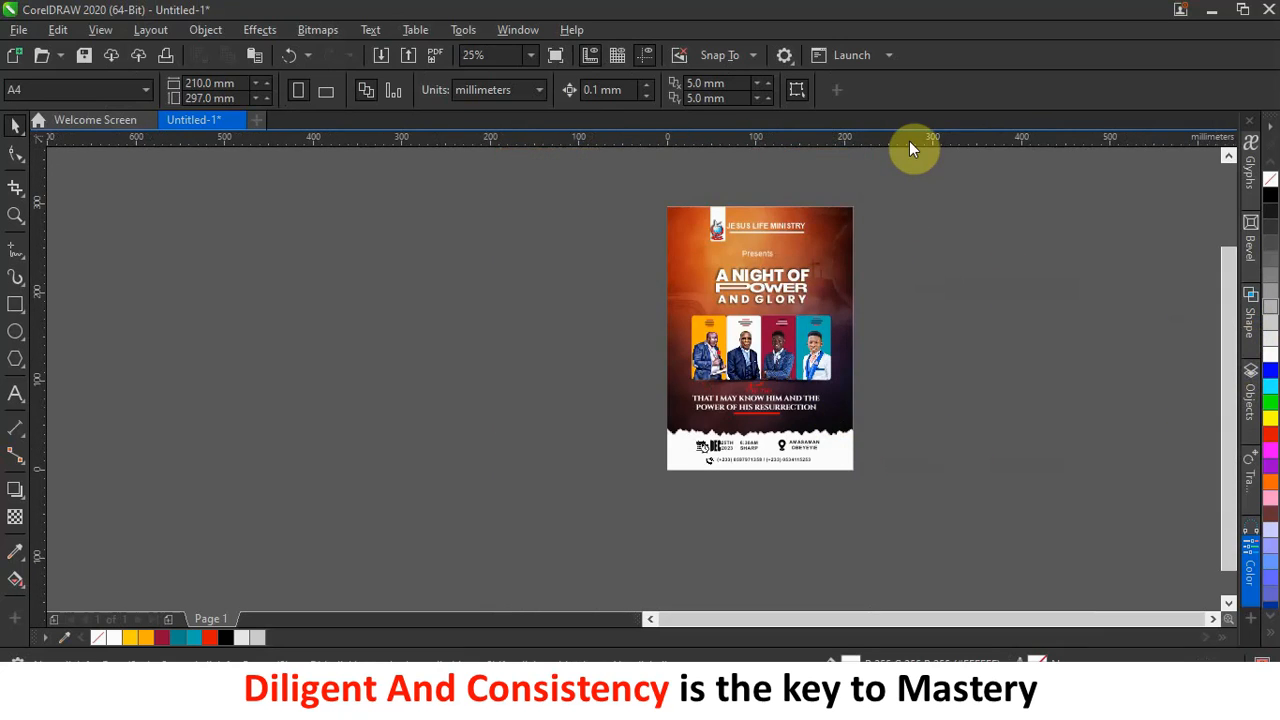